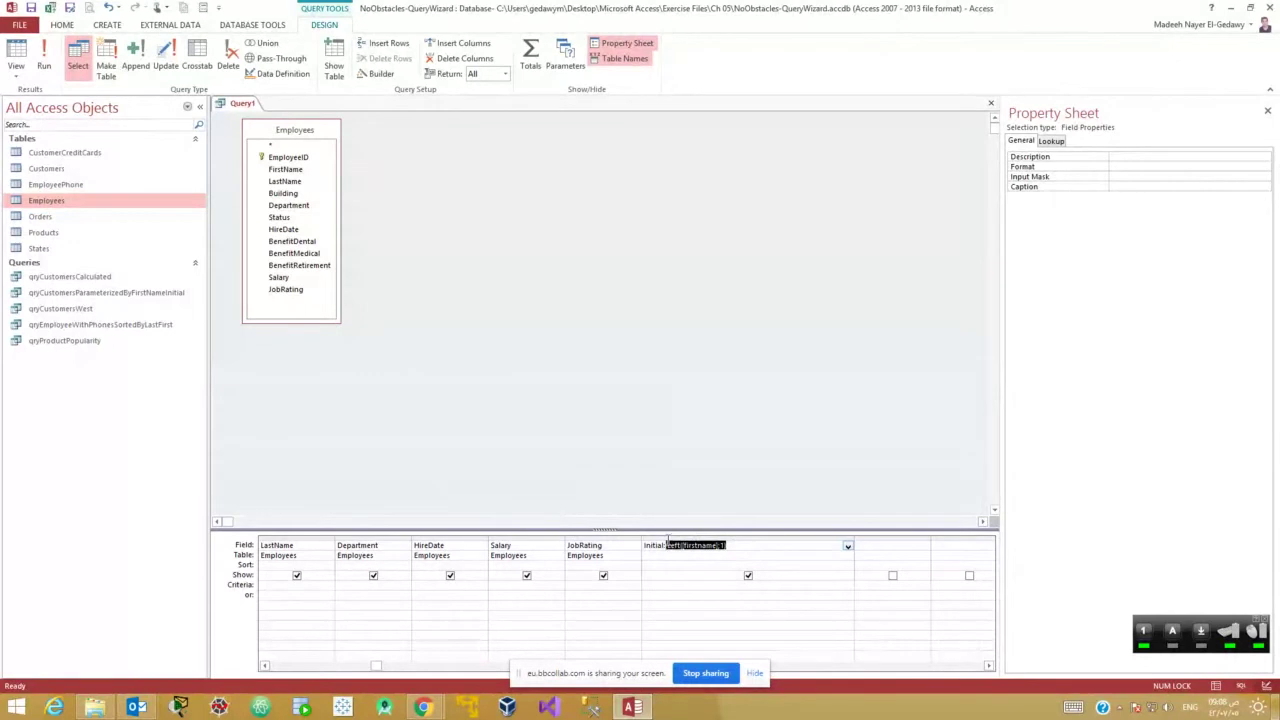
Extend the Initial expression to Left([firstname];1) & " " & Left([lastname];1) and view the query's results.
click(732, 545)
text(& " " &)
text(Left([firstname];1))
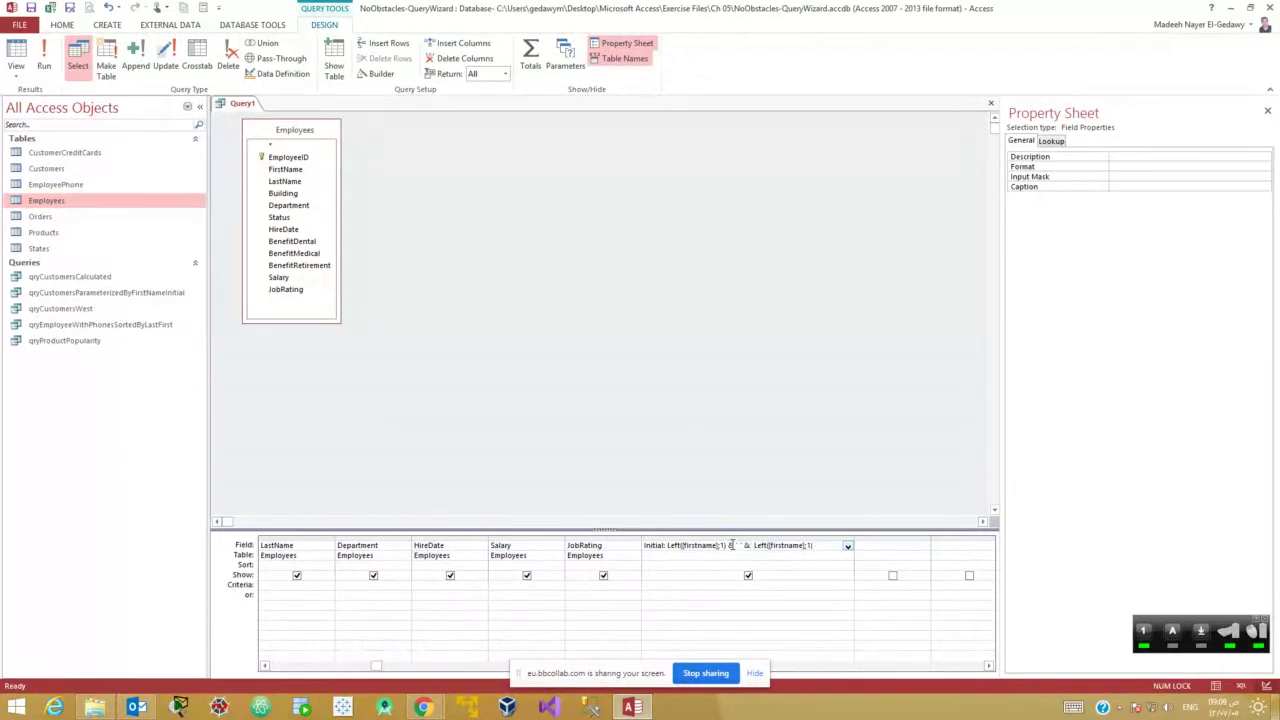
double_click(782, 545)
click(782, 545)
key(BackSpace)
key(BackSpace)
key(BackSpace)
key(BackSpace)
key(BackSpace)
text(last)
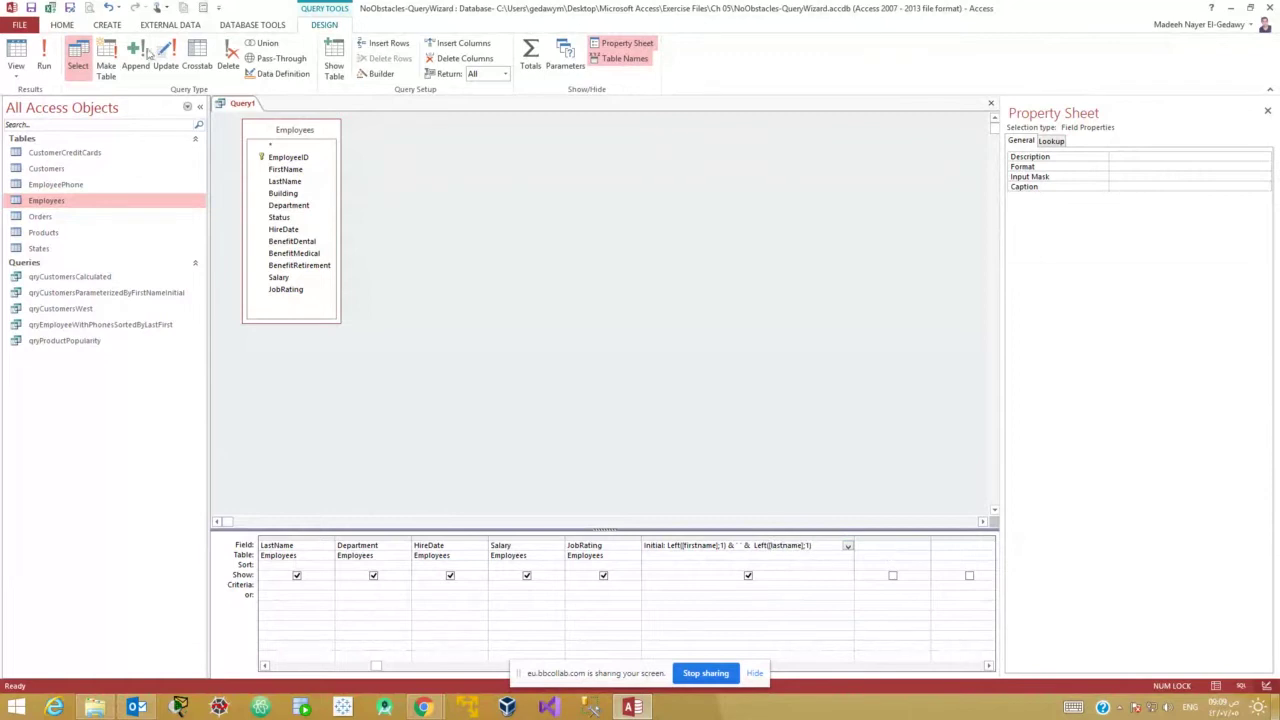
click(16, 58)
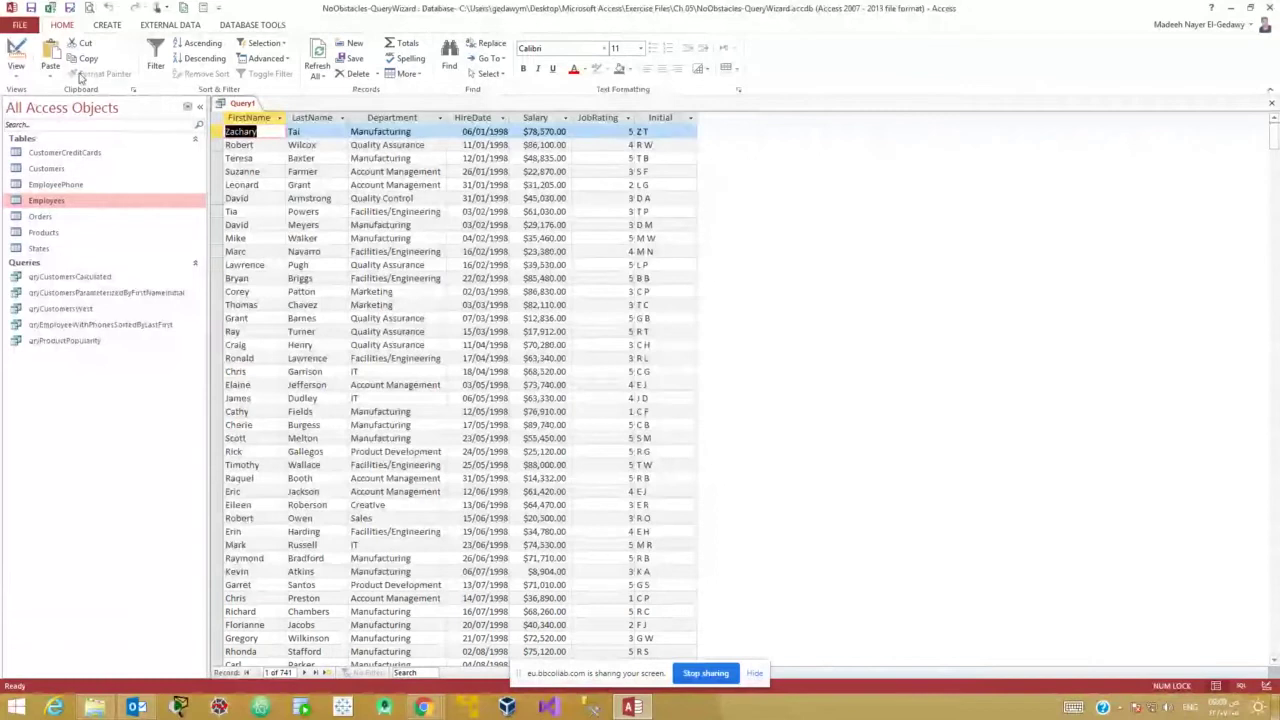
Remove the space separator from the Initial expression so it reads Left([firstname];1) & Left([lastname];1).
click(16, 52)
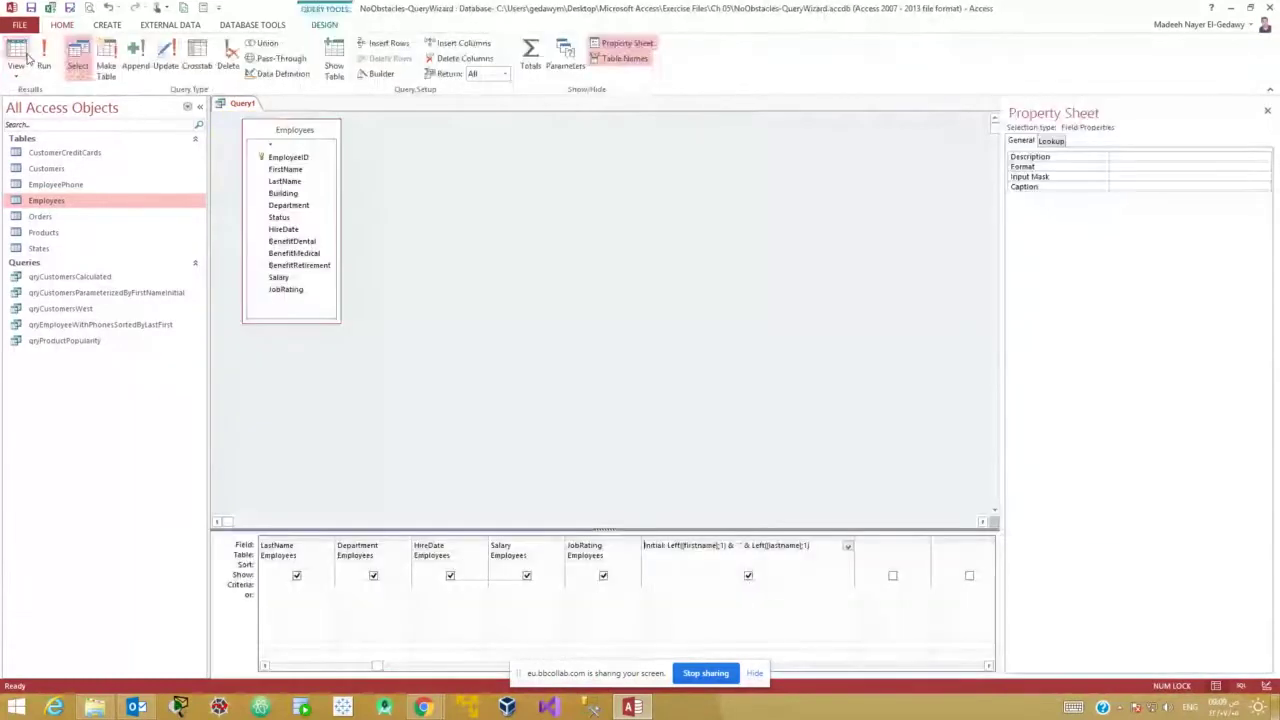
click(744, 545)
key(BackSpace)
key(BackSpace)
key(BackSpace)
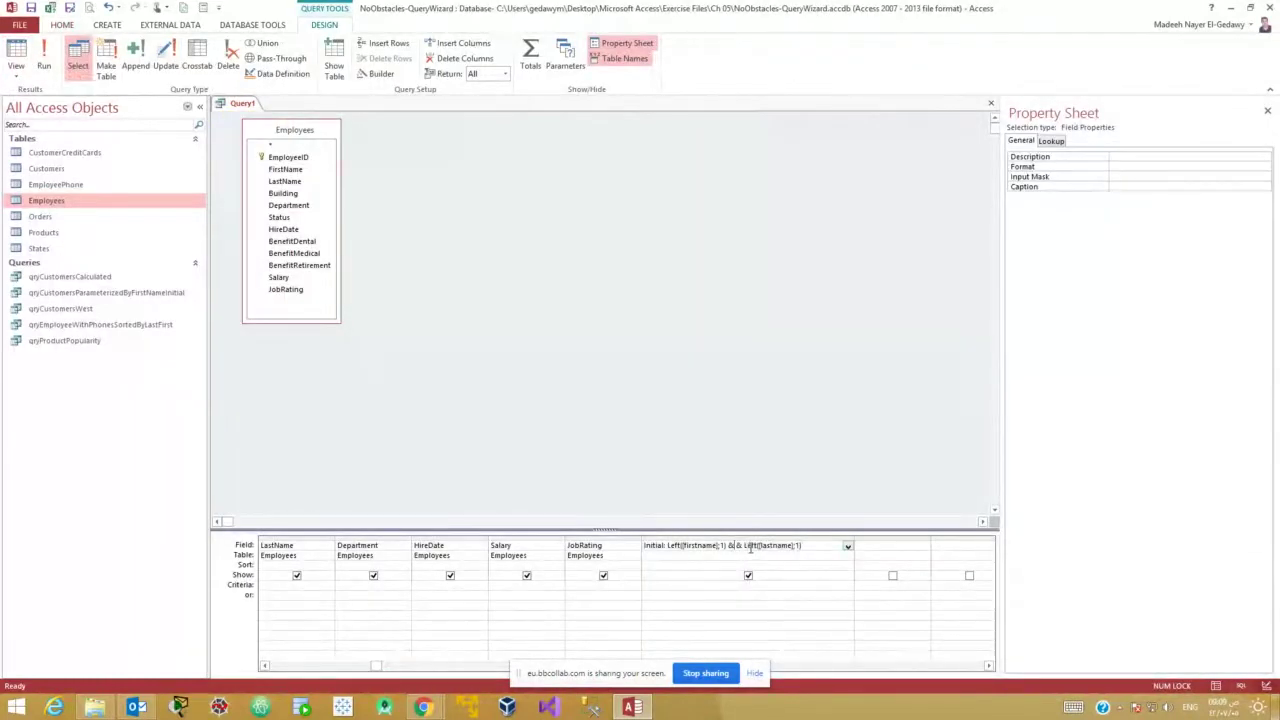
key(BackSpace)
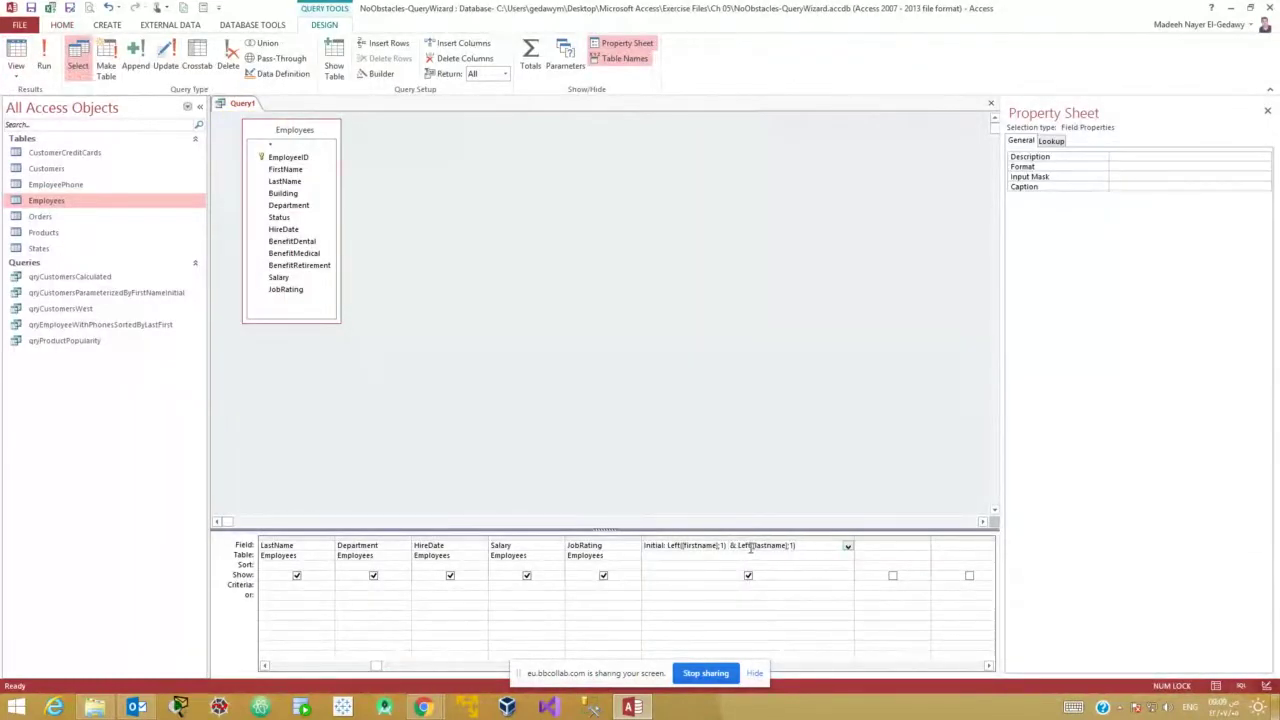
View the query's results with the revised initials and close the query without saving it.
click(16, 52)
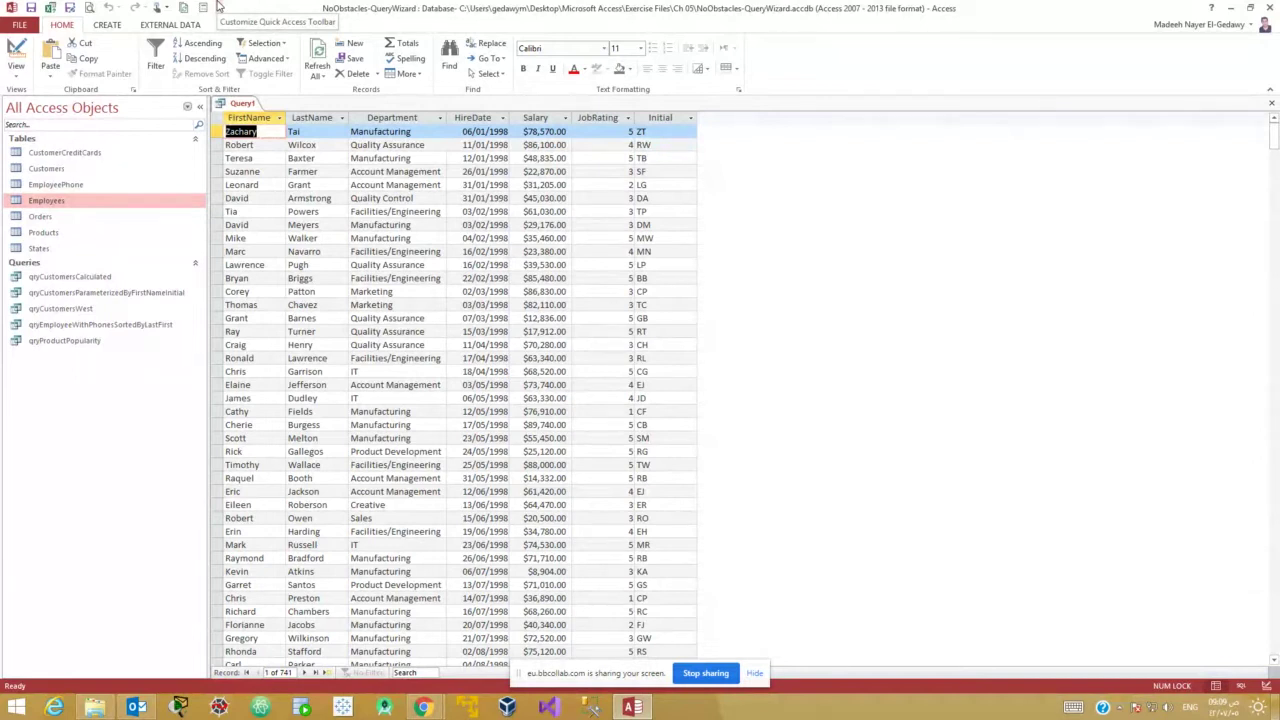
click(1271, 103)
click(647, 396)
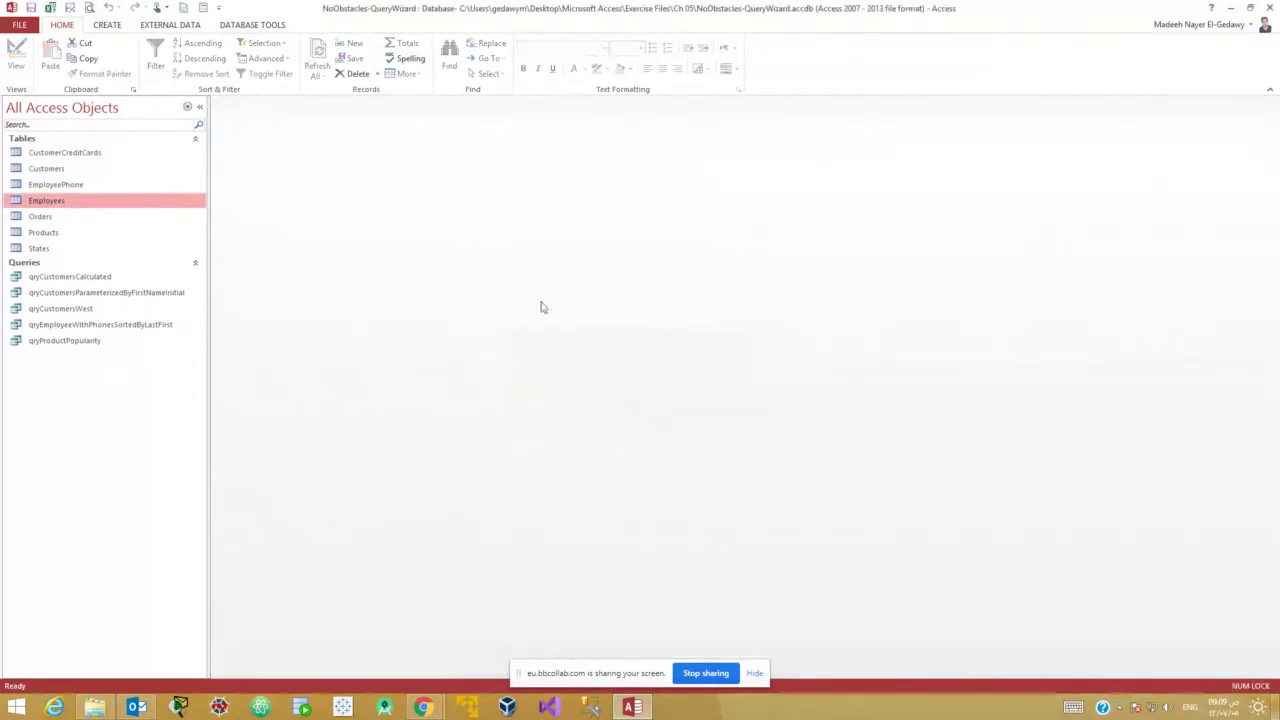
Create a new design query on the Employees table and enlarge its field list to show every field.
click(112, 26)
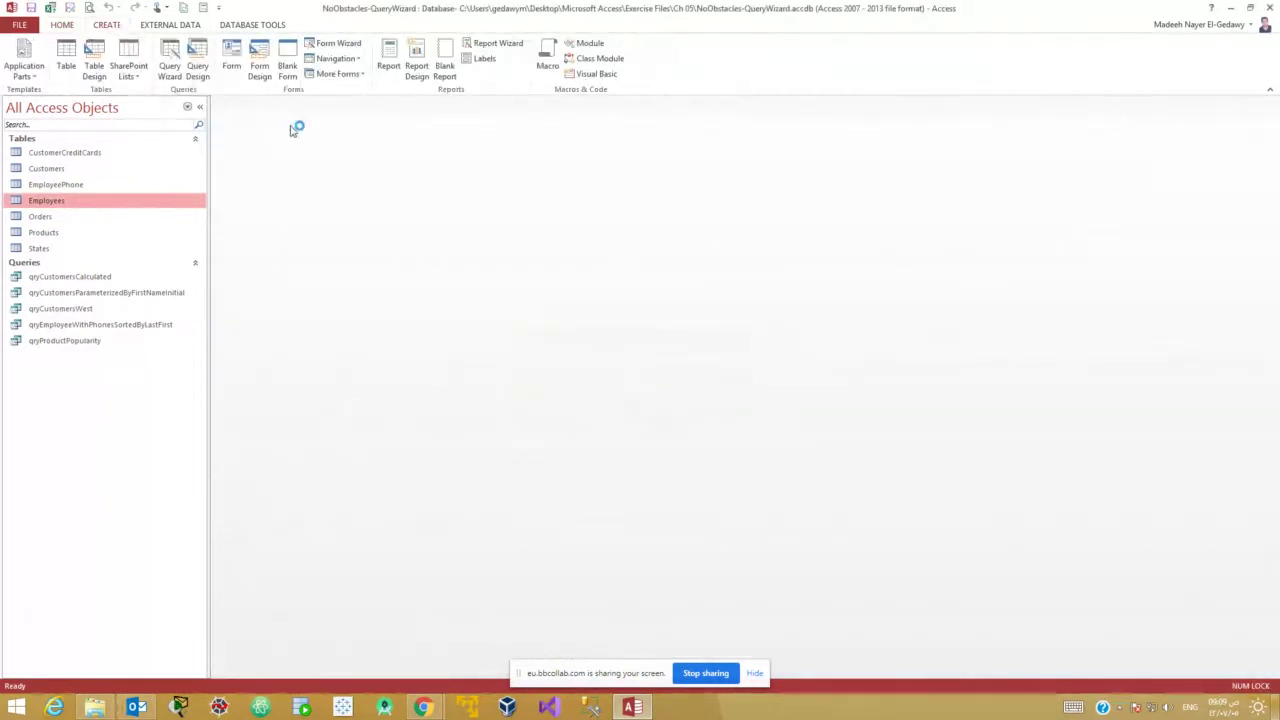
click(199, 74)
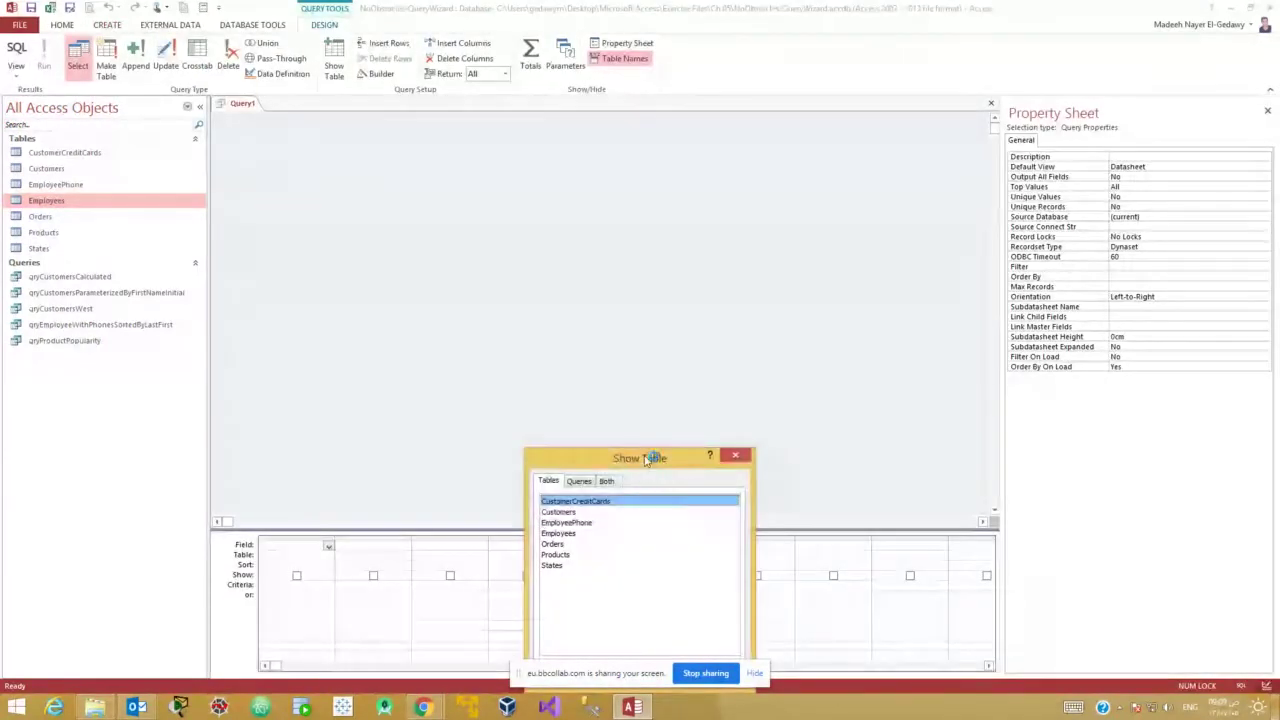
drag(648, 462, 648, 302)
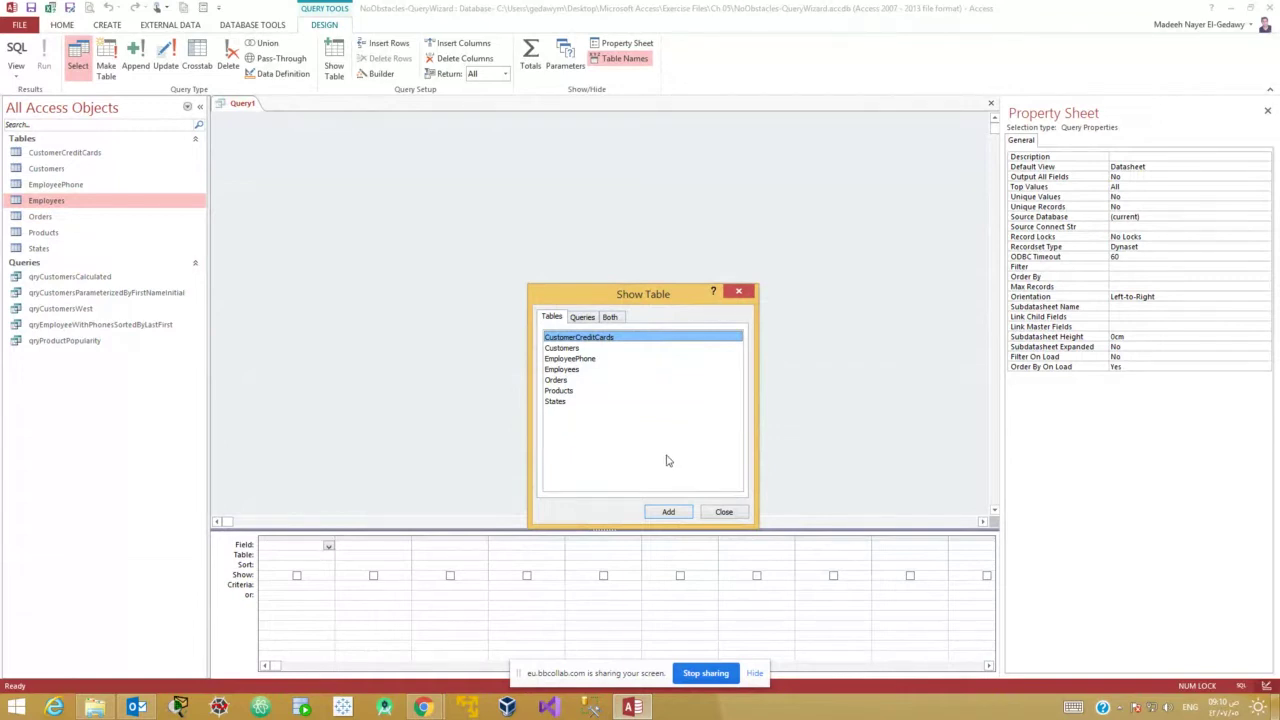
double_click(572, 372)
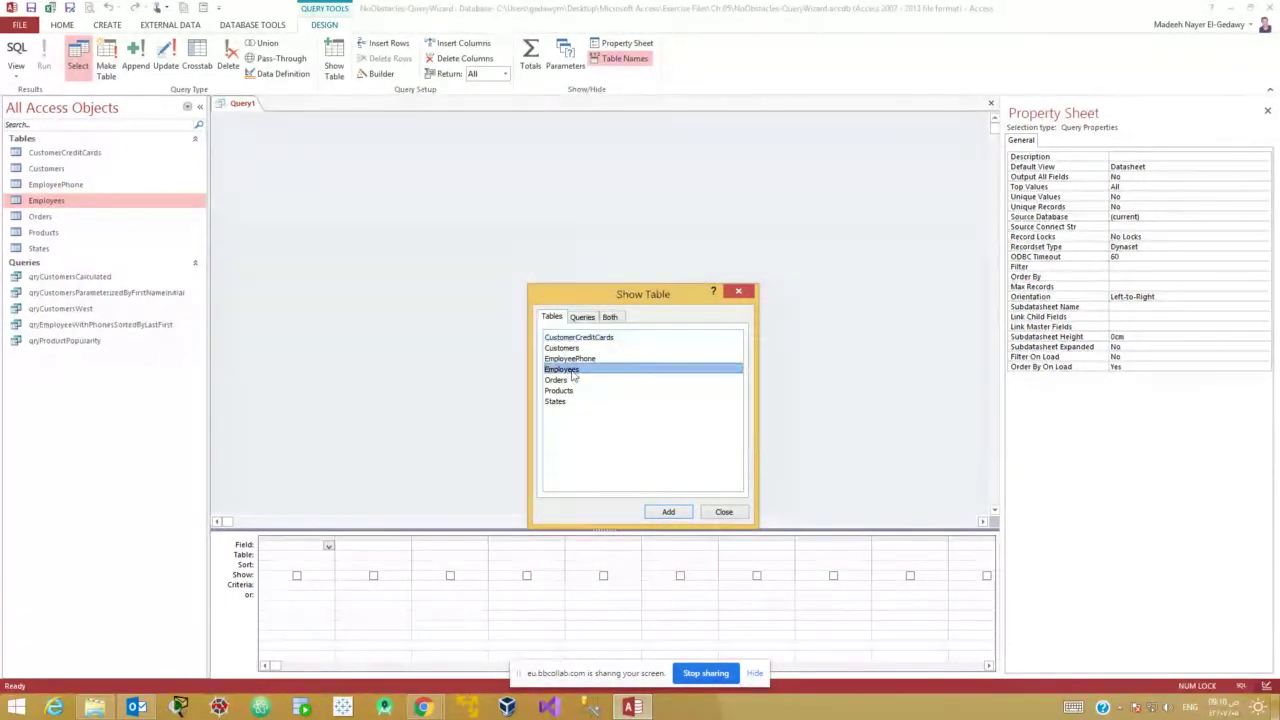
click(723, 513)
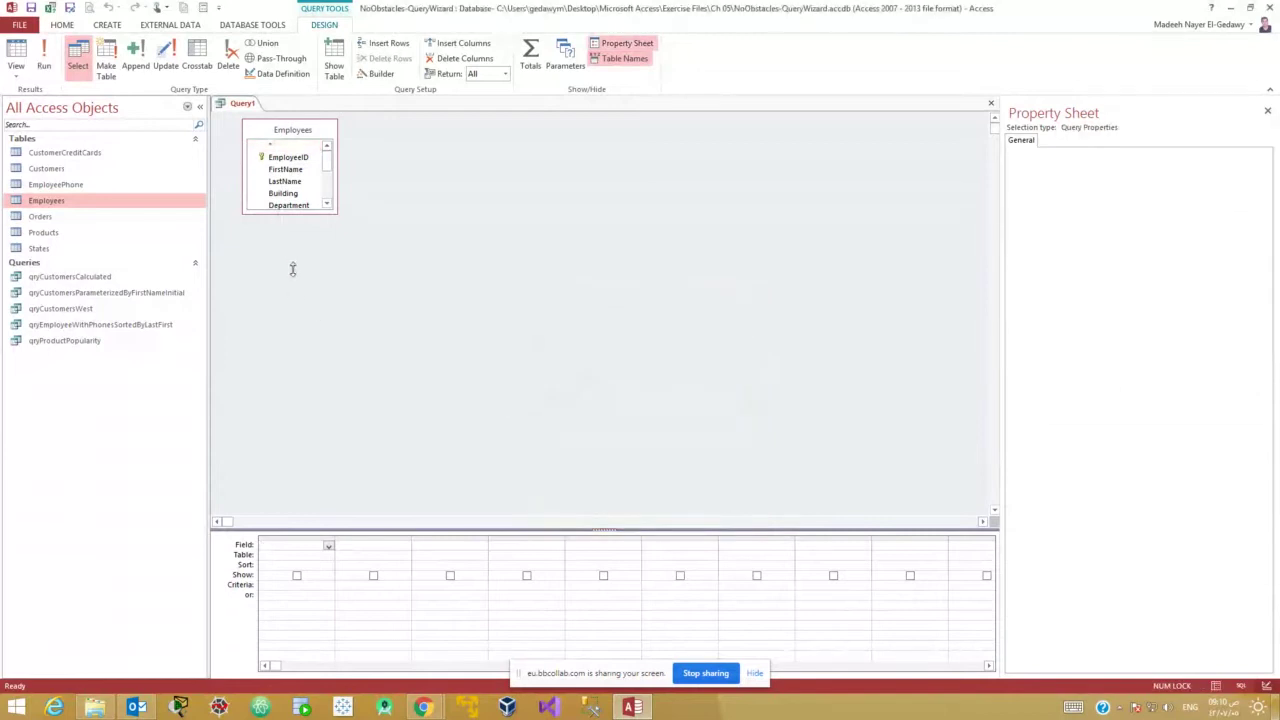
drag(293, 269, 299, 321)
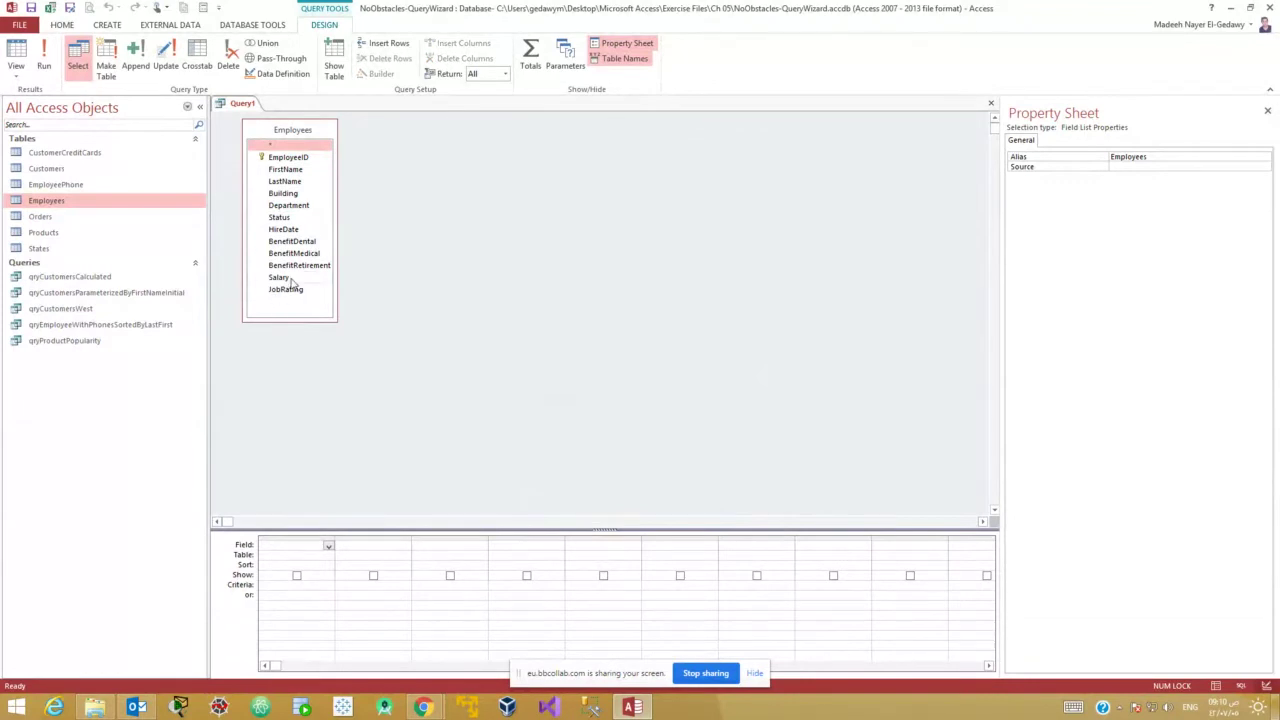
Add the Salary field to the query, enable totals and set its total function to Sum.
double_click(288, 278)
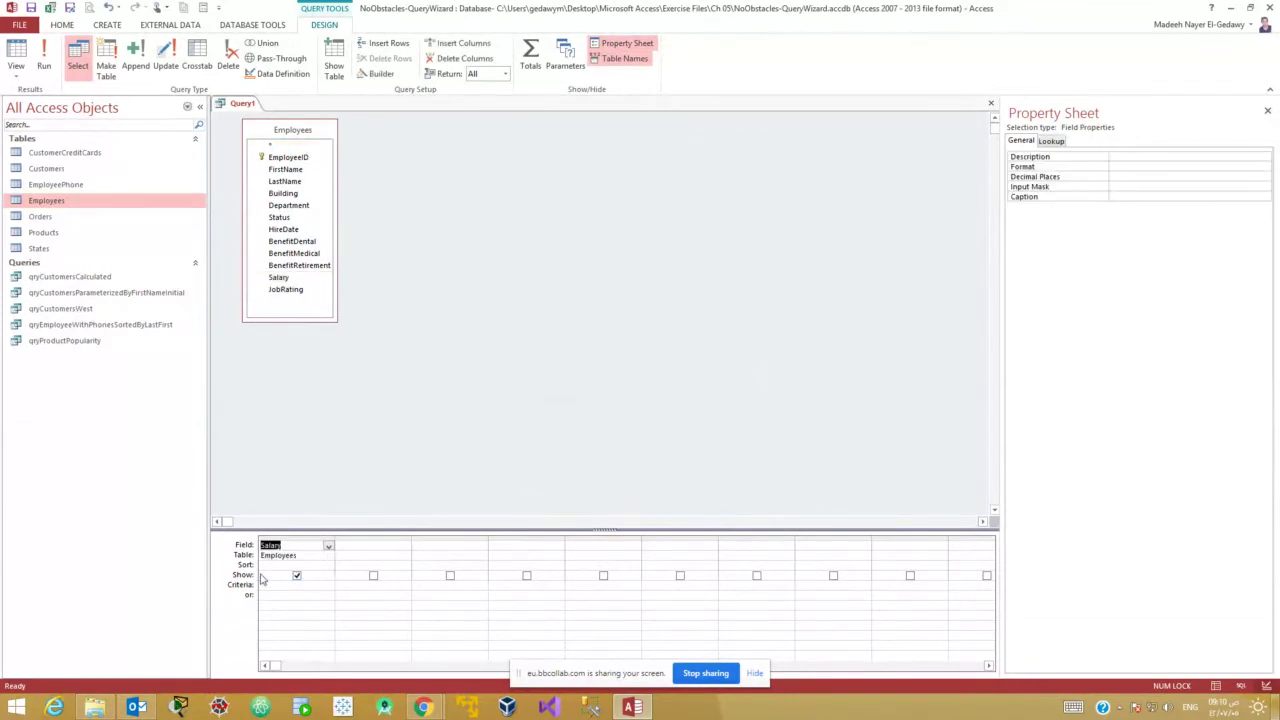
click(530, 55)
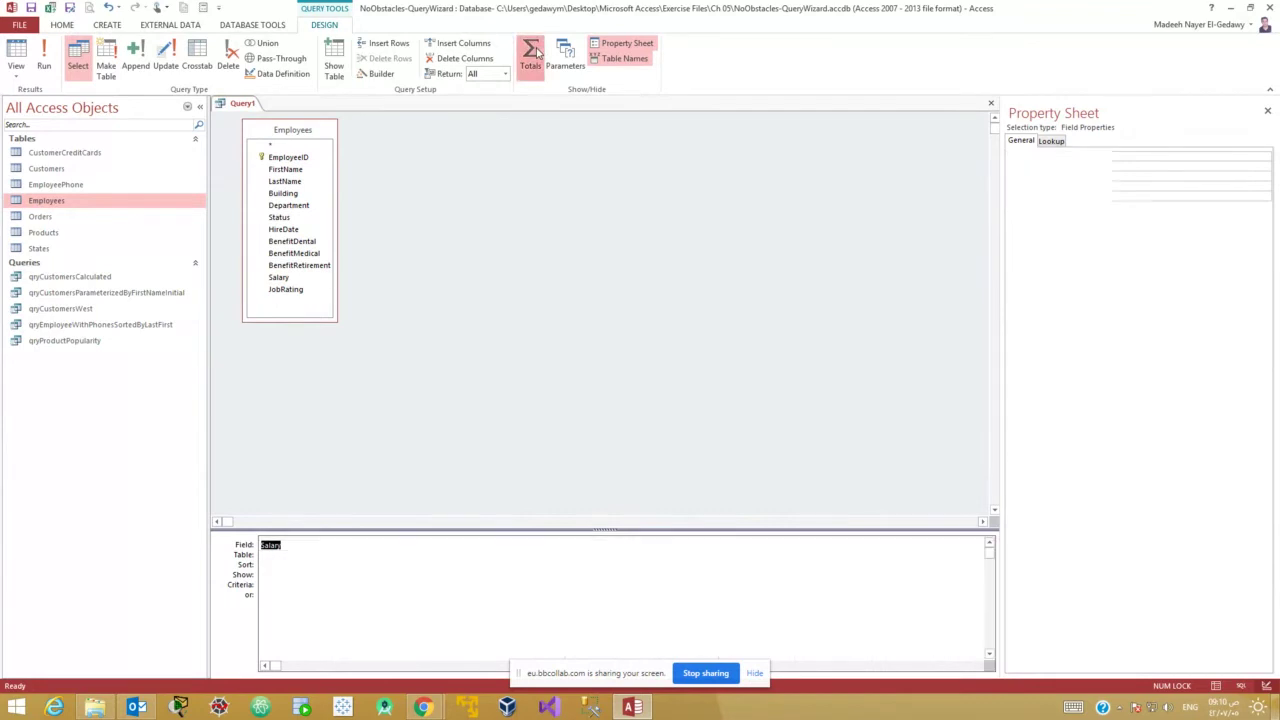
click(326, 567)
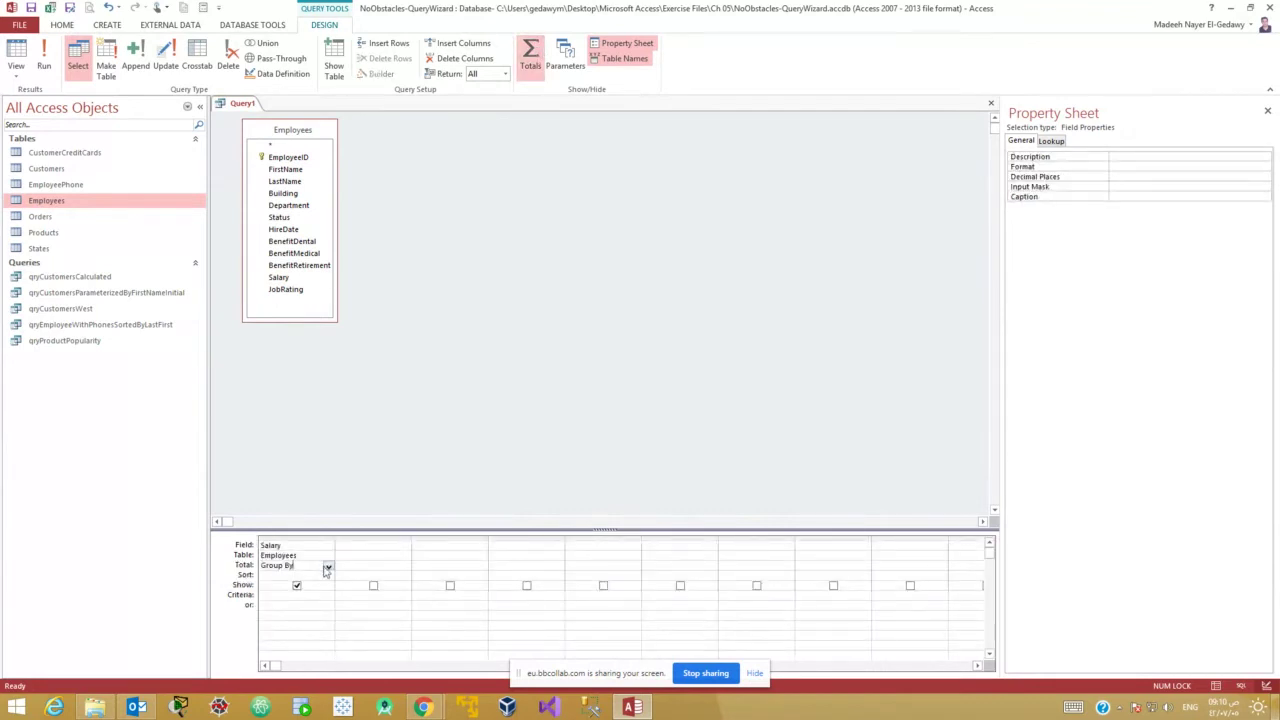
click(328, 568)
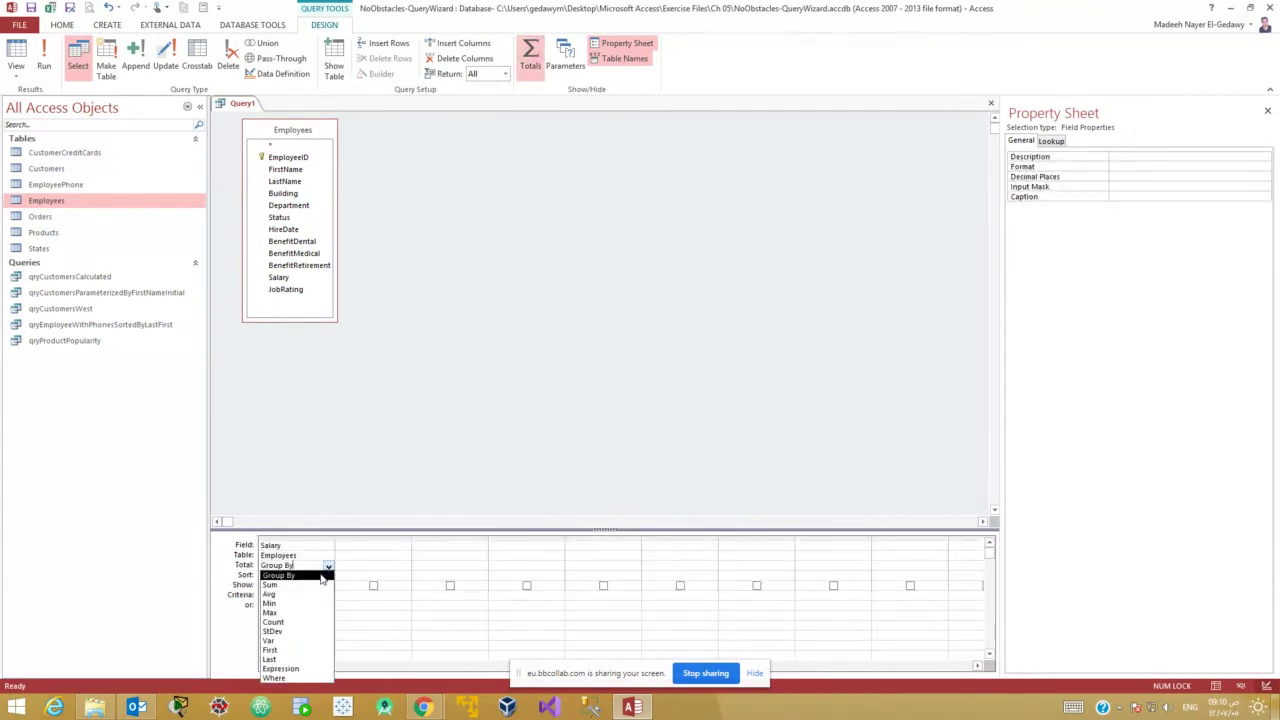
click(272, 584)
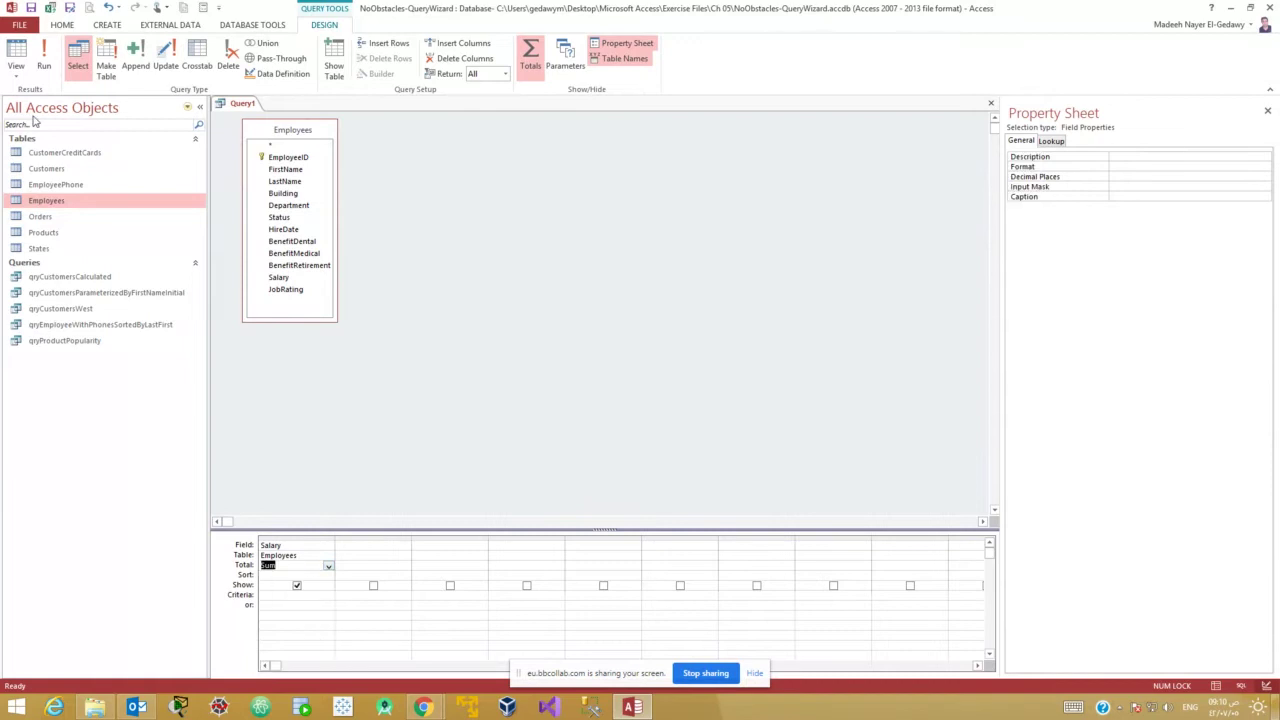
View the salary total with its column widened to fit, and return to the query design.
click(16, 55)
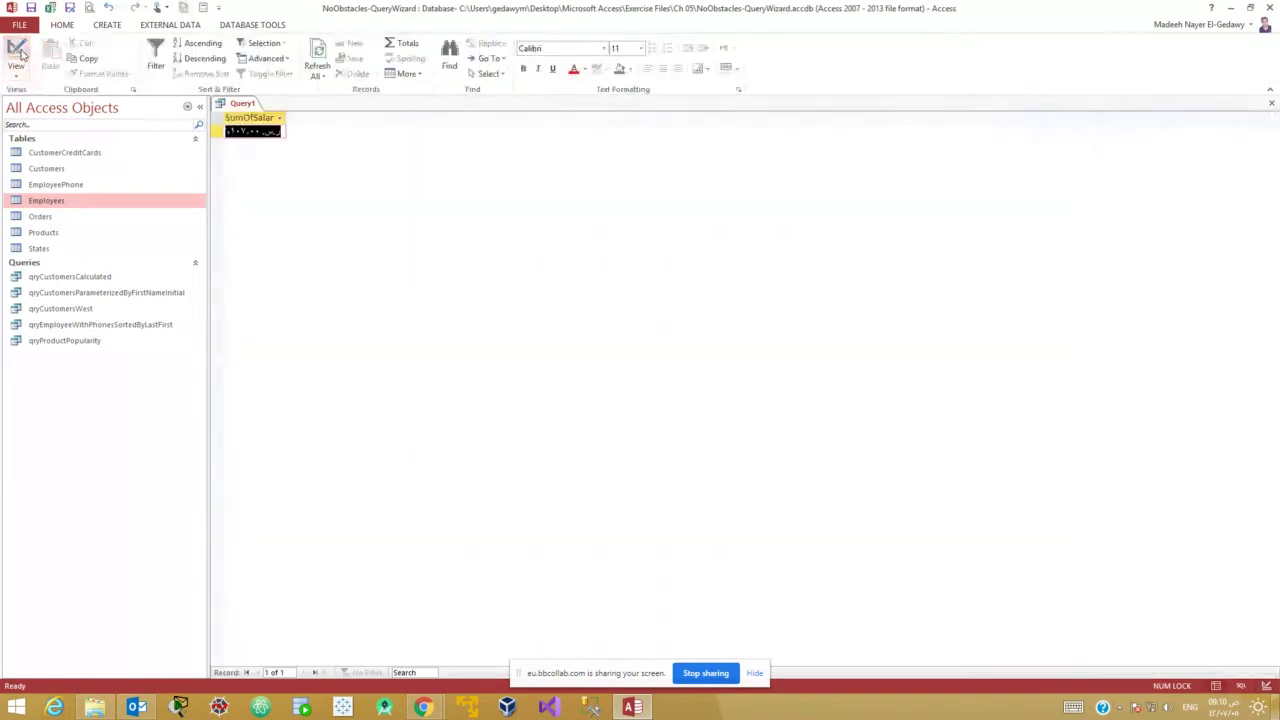
double_click(283, 118)
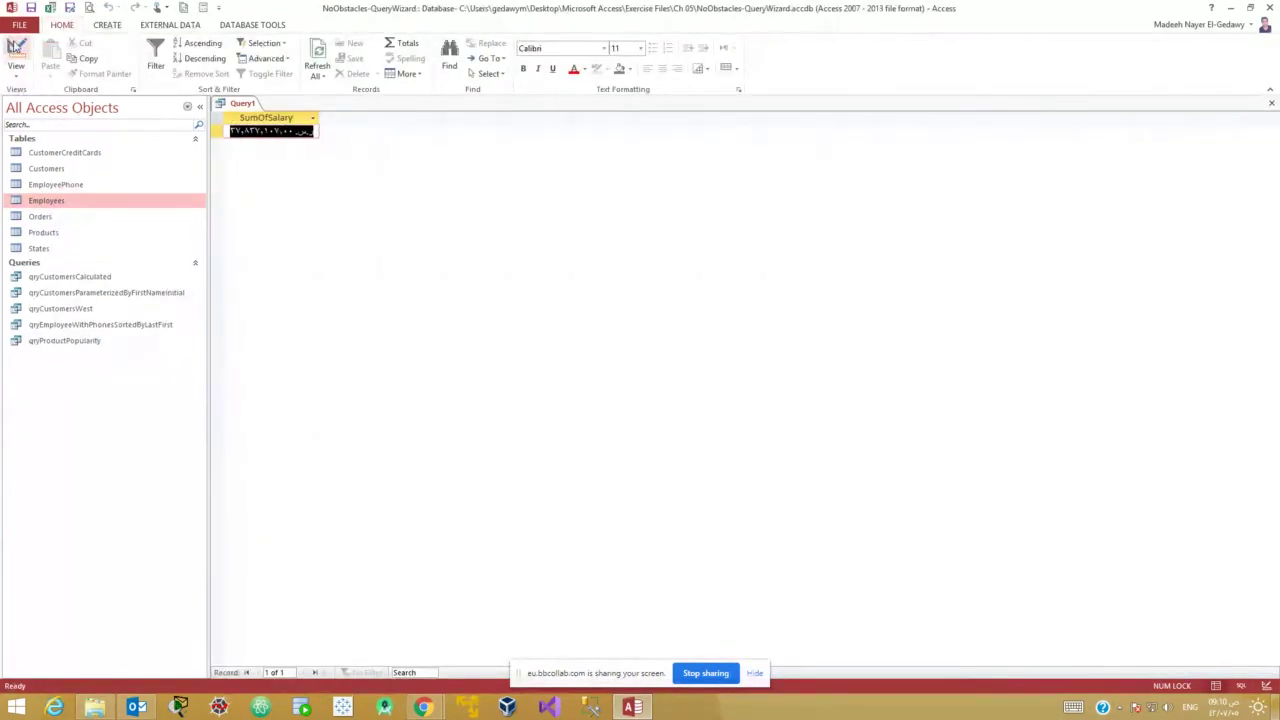
click(16, 52)
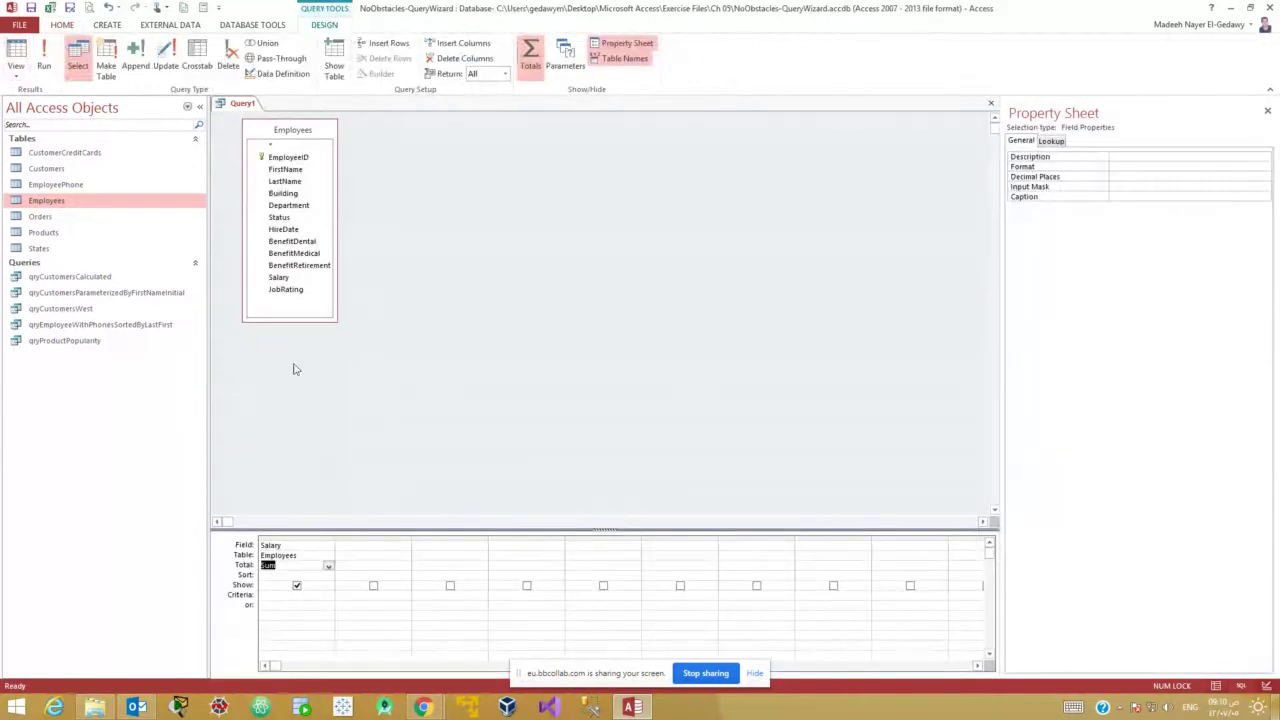
Add the Department field as a Group By column and move it ahead of Salary in the query grid.
double_click(289, 205)
click(337, 508)
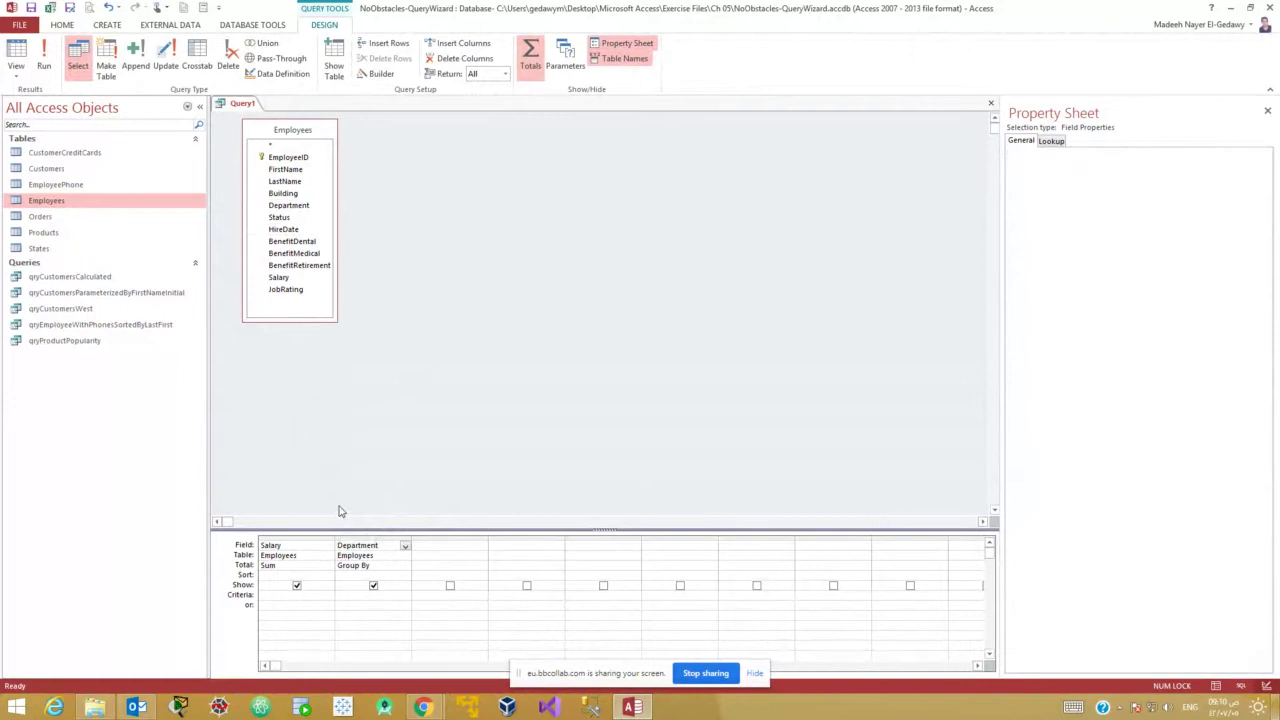
click(355, 542)
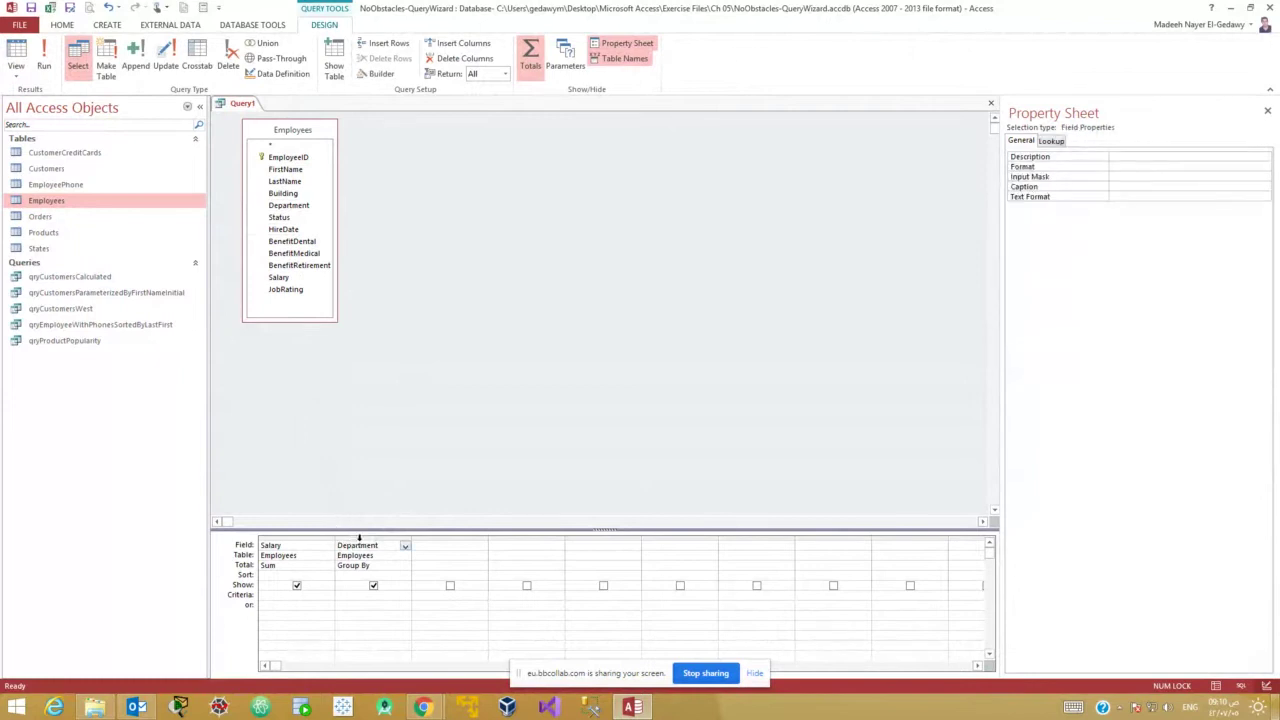
click(361, 537)
drag(361, 541, 260, 542)
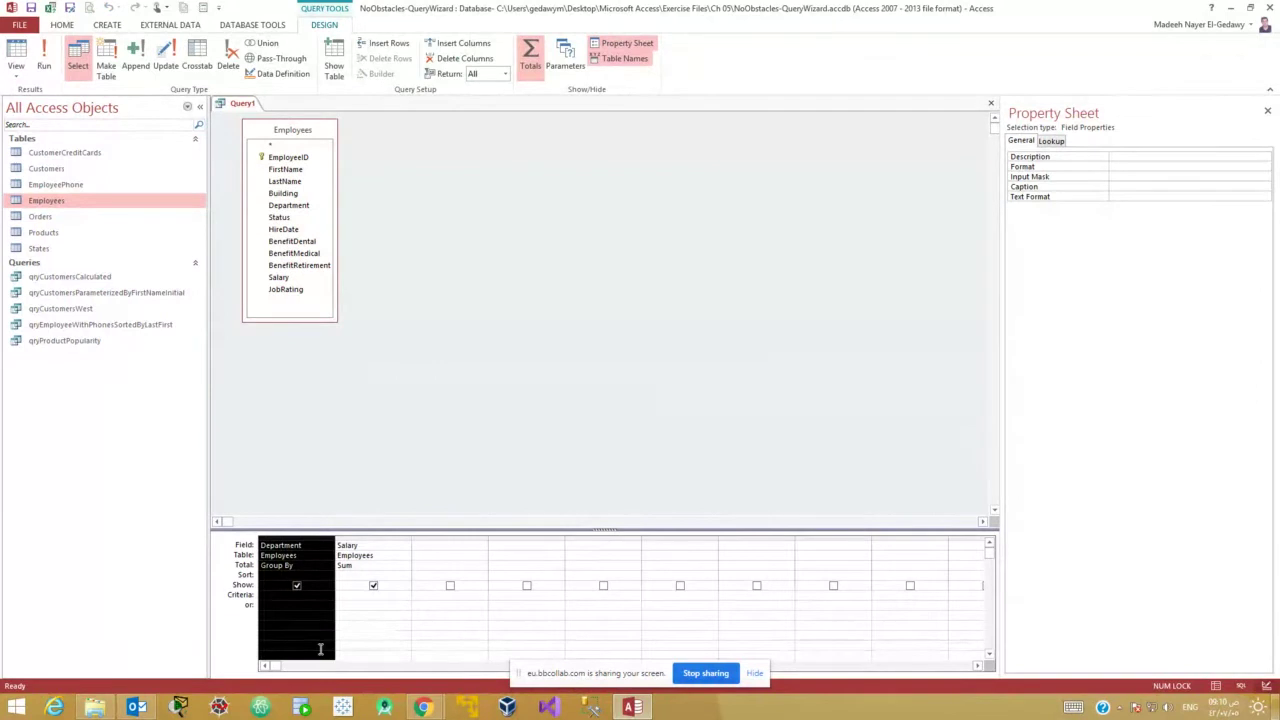
View the salary totals by department and close the query without saving it.
click(17, 55)
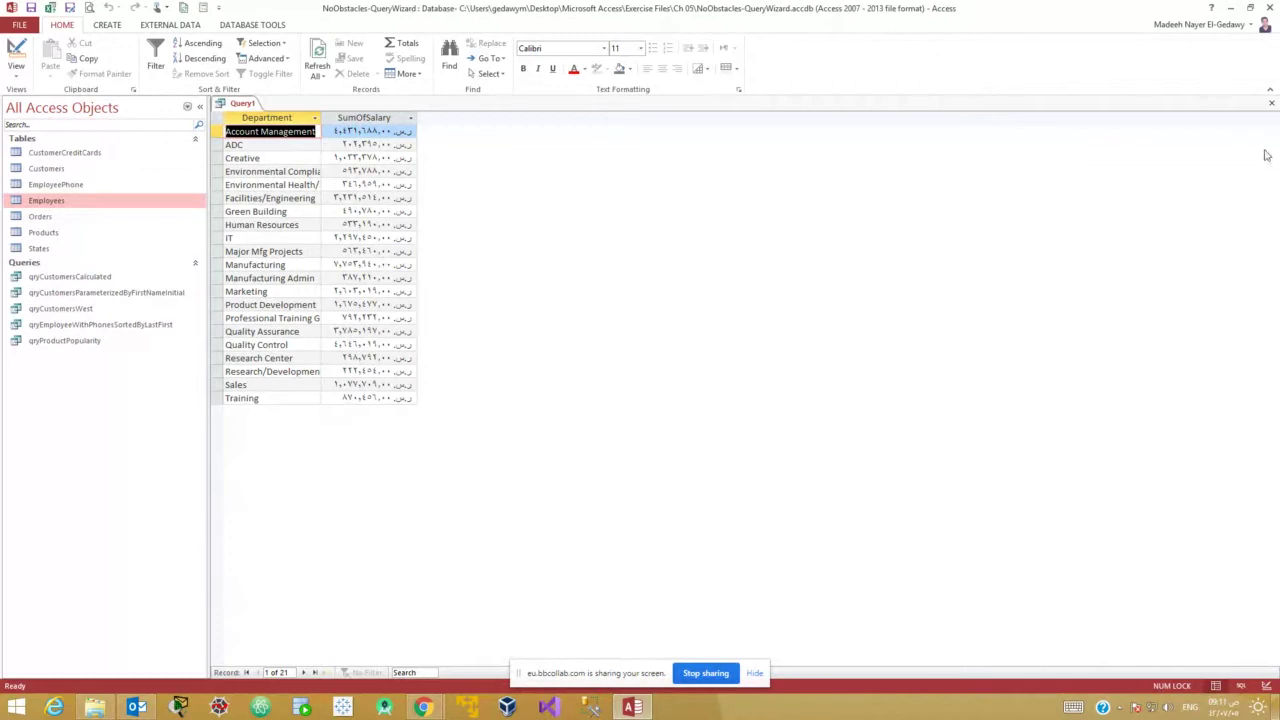
click(1271, 103)
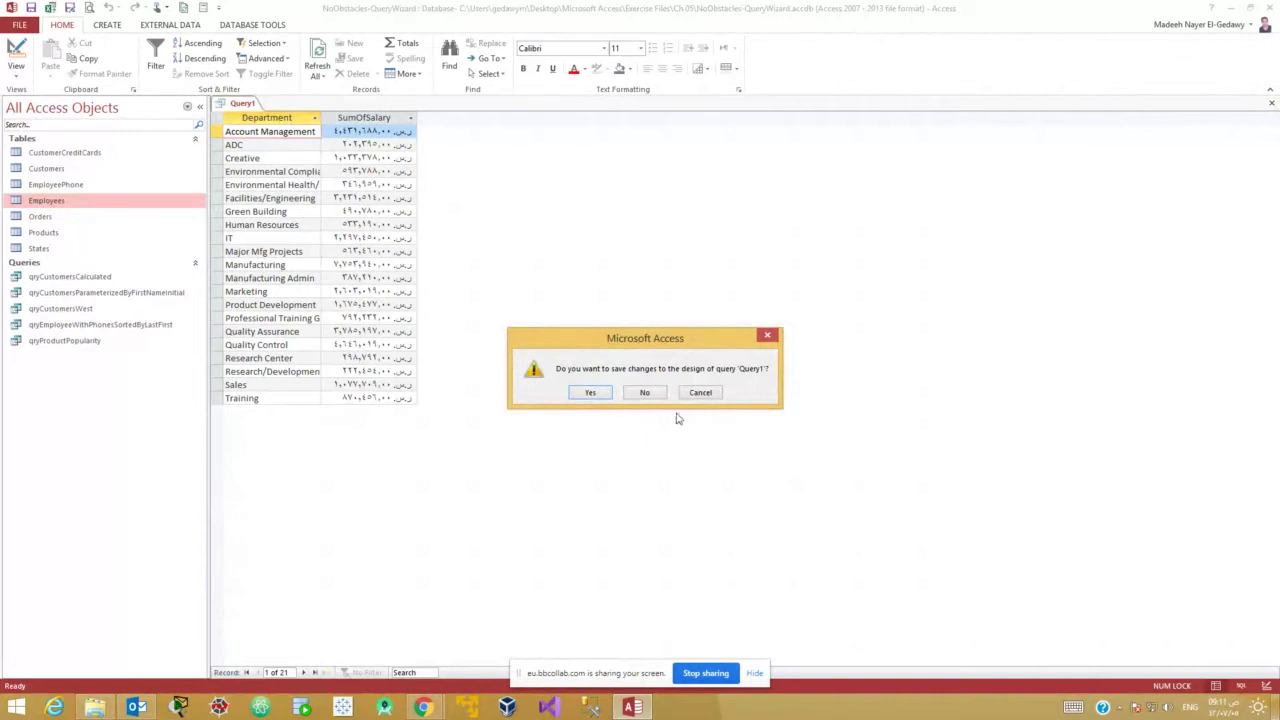
click(644, 394)
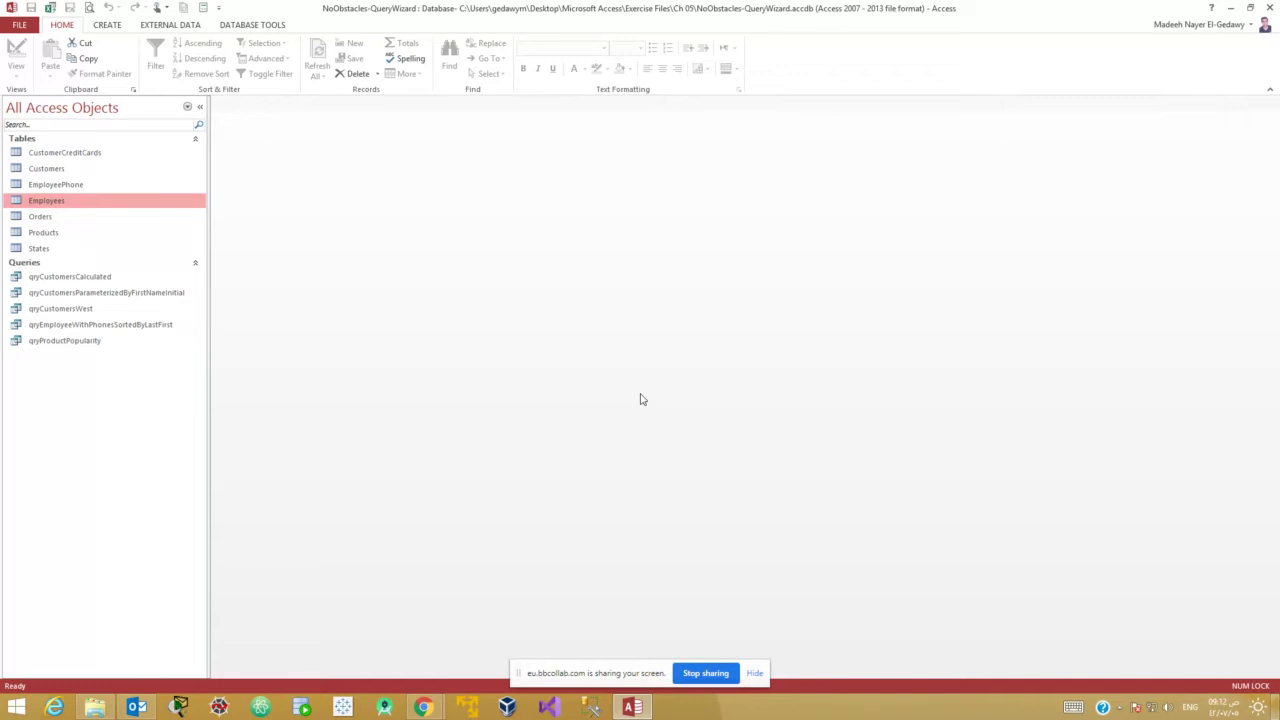
Switch to the Blackboard Collaborate session in Chrome, read the Everyone chat and minimise the browser.
click(424, 708)
click(389, 649)
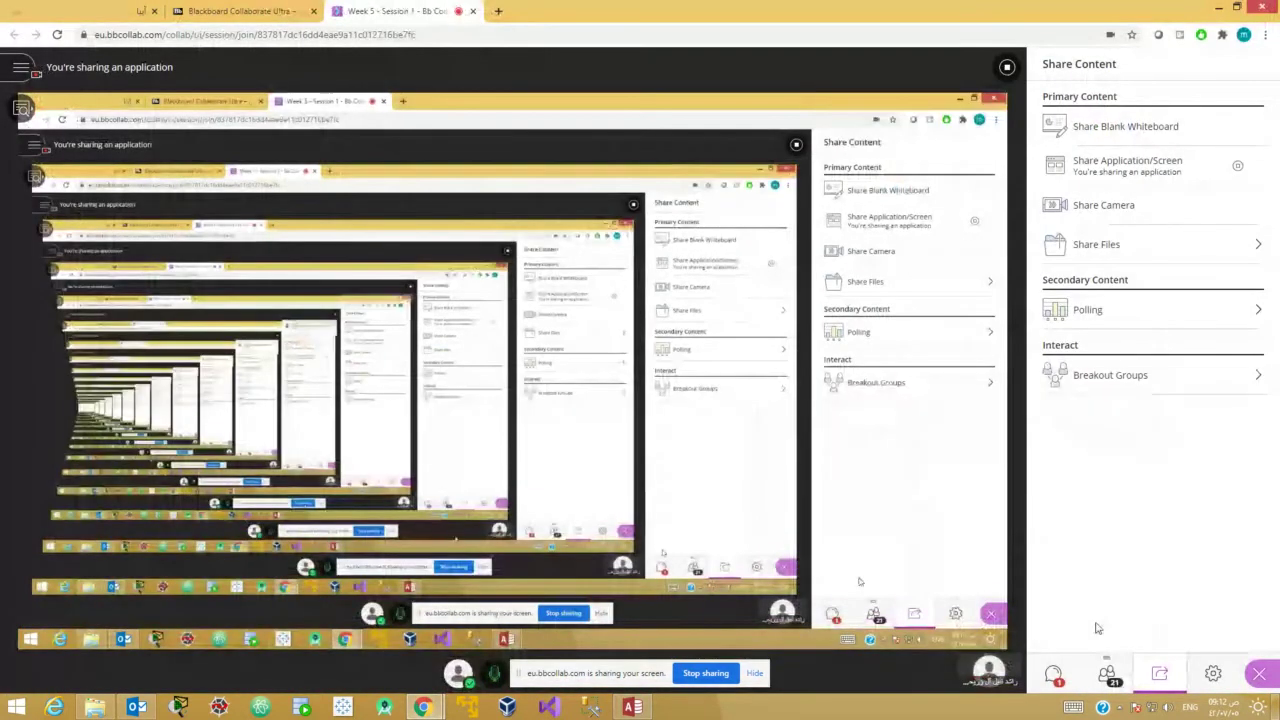
click(1053, 676)
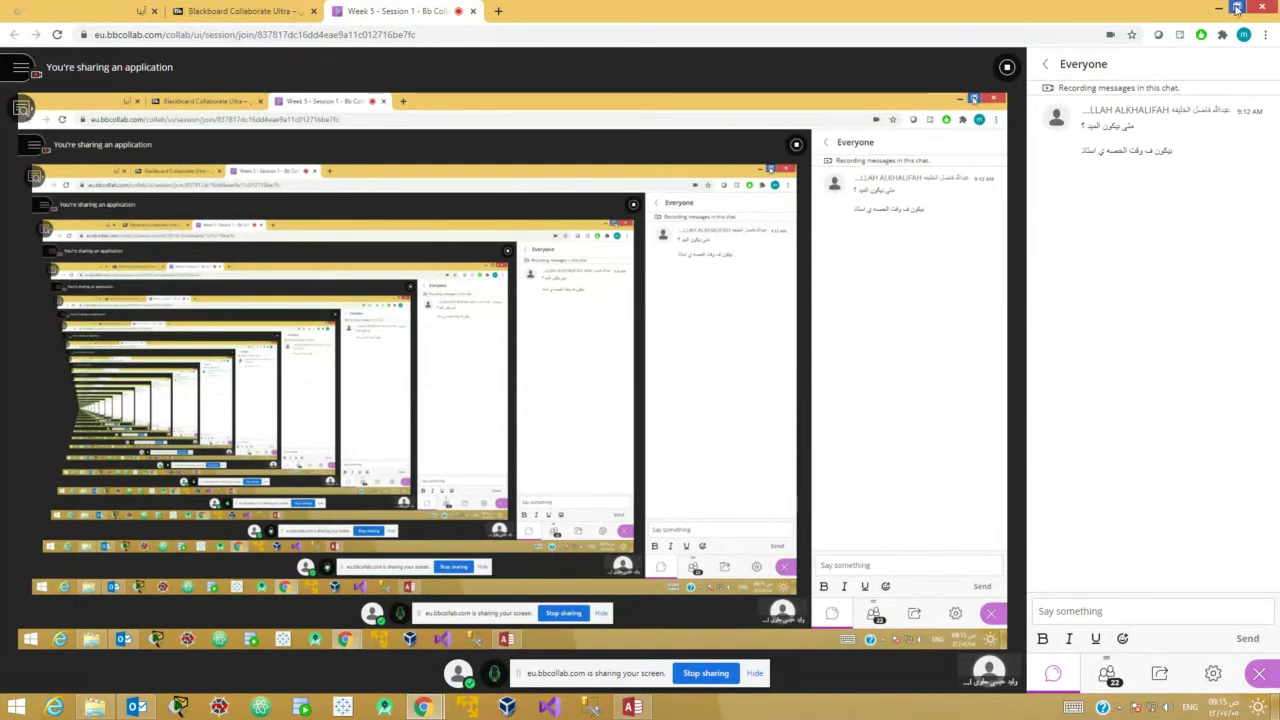
click(1219, 8)
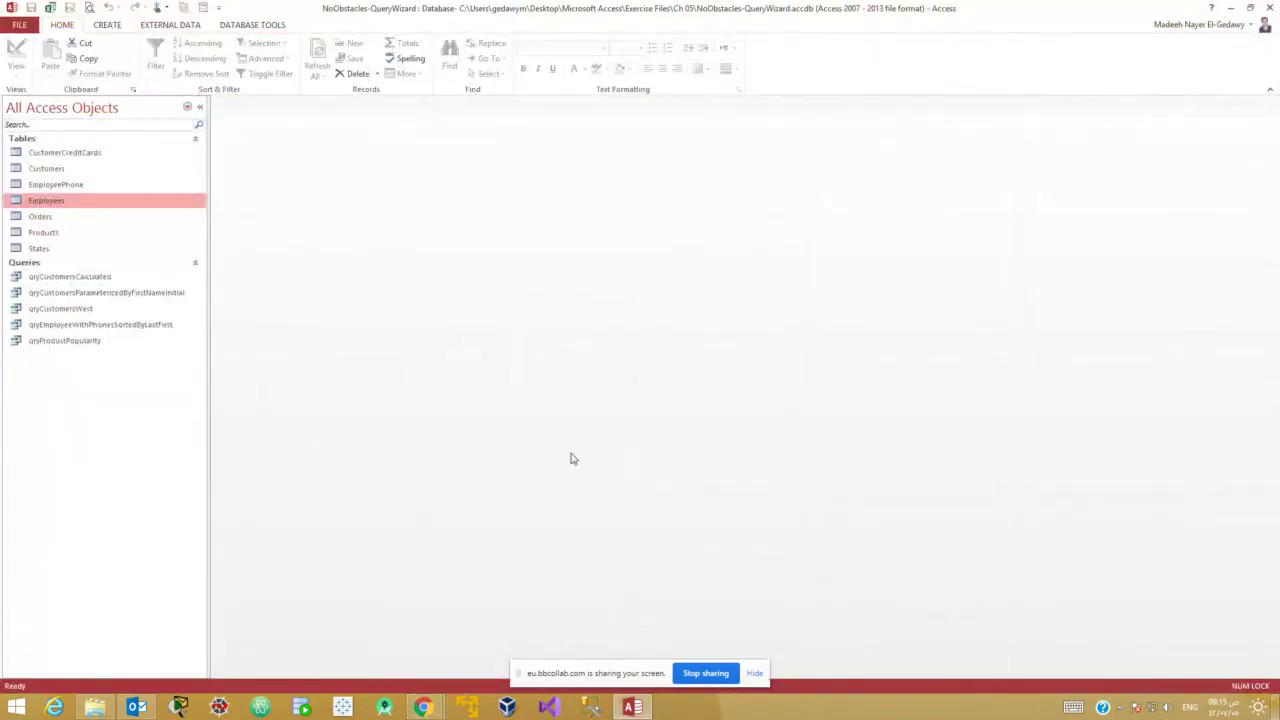
Close the current database and open NoObstacles-Update.accdb from the Ch 06 exercise folder.
click(1268, 7)
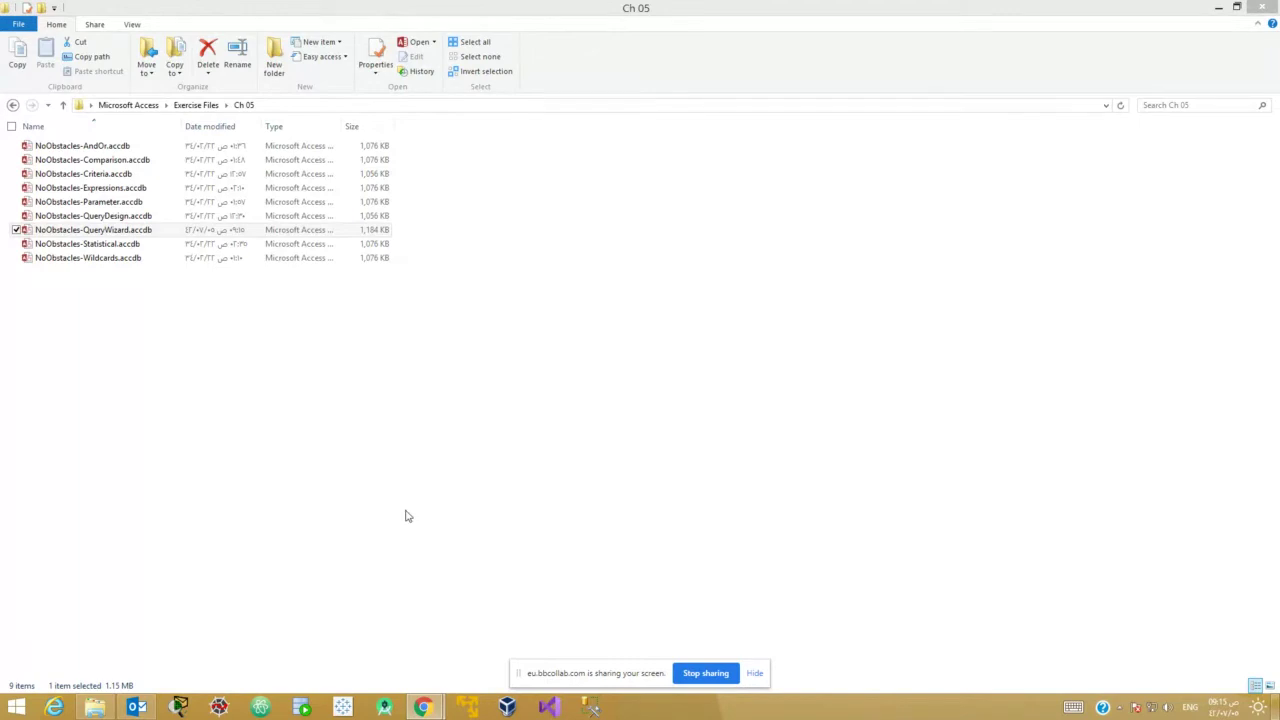
click(405, 516)
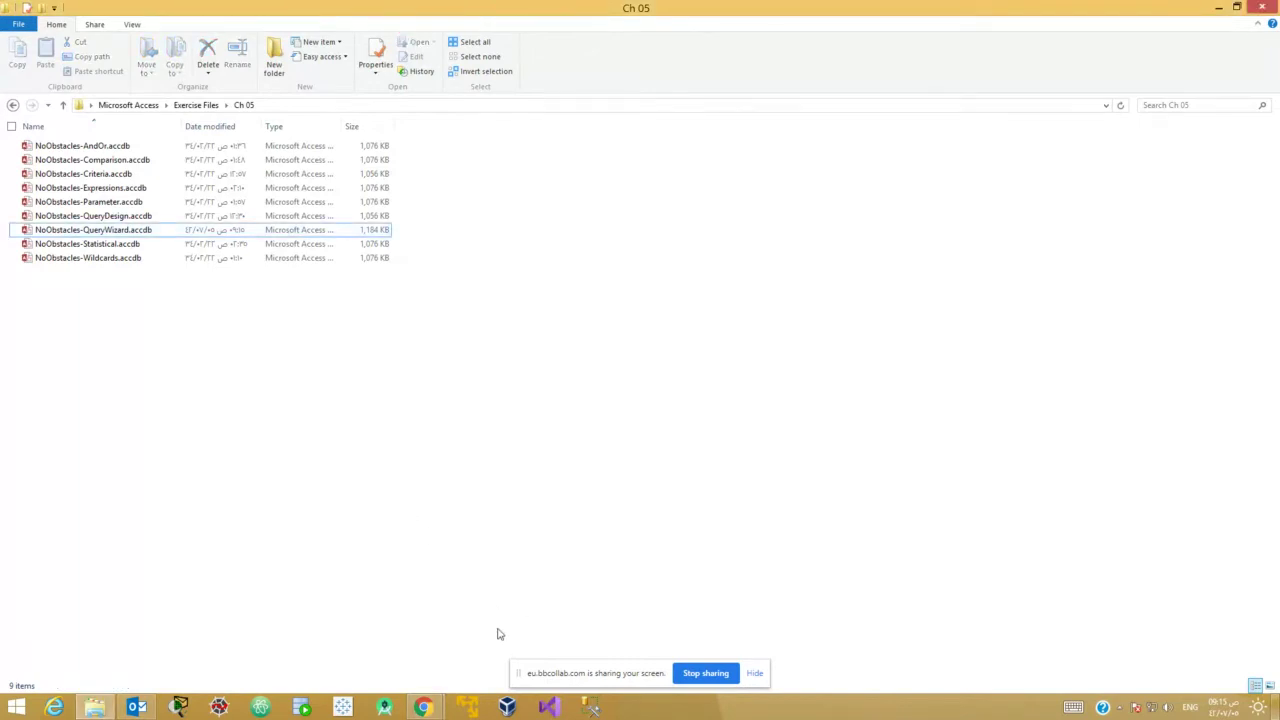
key(BackSpace)
key(Down)
key(Return)
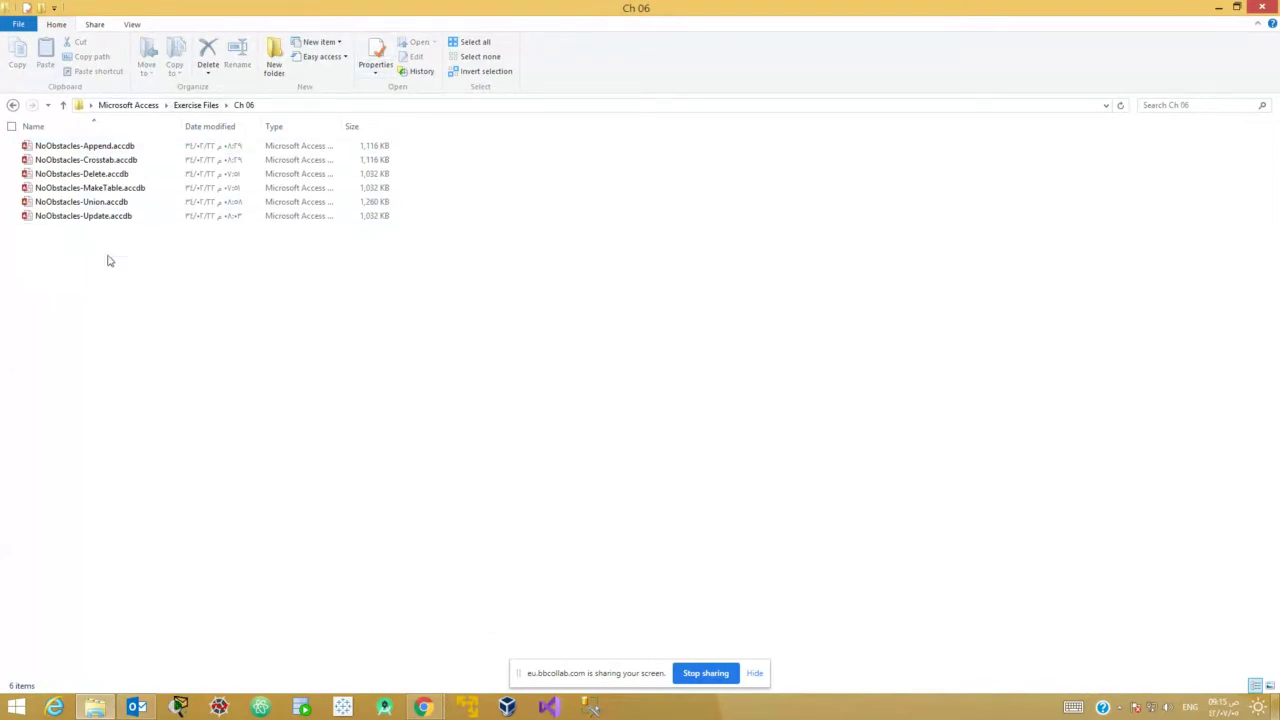
double_click(70, 224)
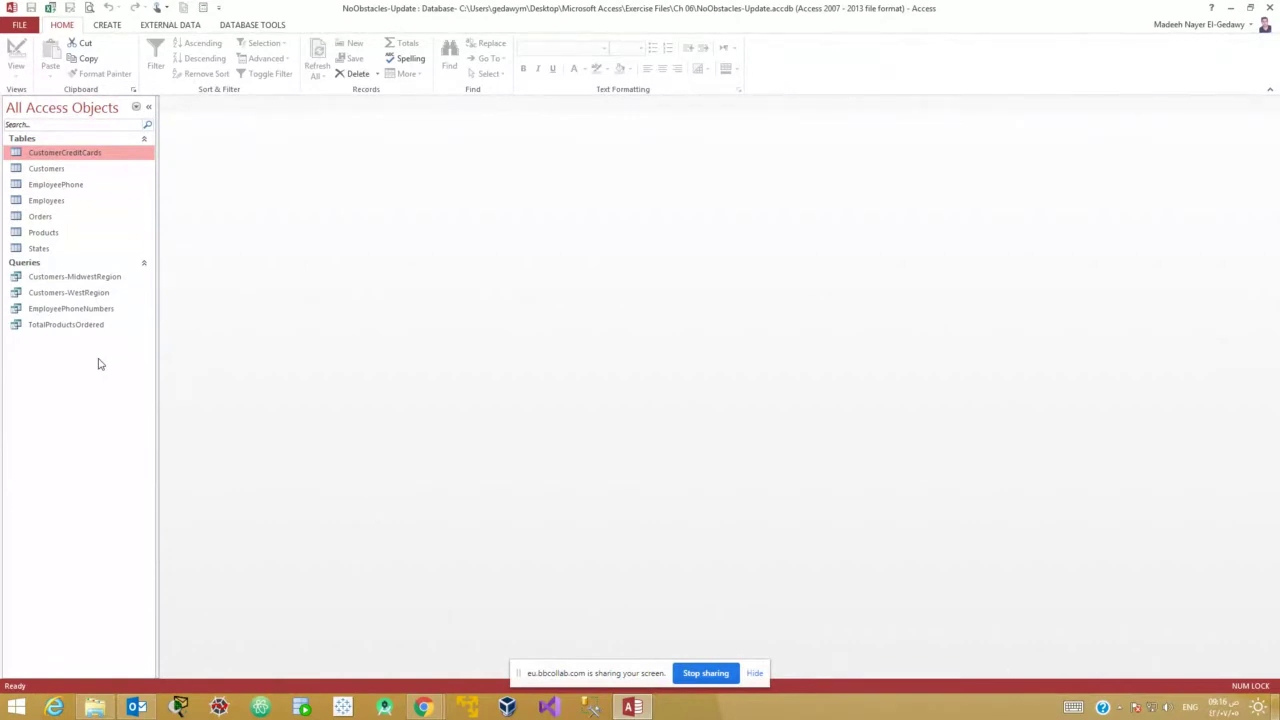
Open the Employees table, look over its records and benefit columns, and close it again.
mouse_move(45, 203)
mouse_down()
mouse_move(46, 168)
mouse_move(57, 201)
mouse_up()
double_click(57, 201)
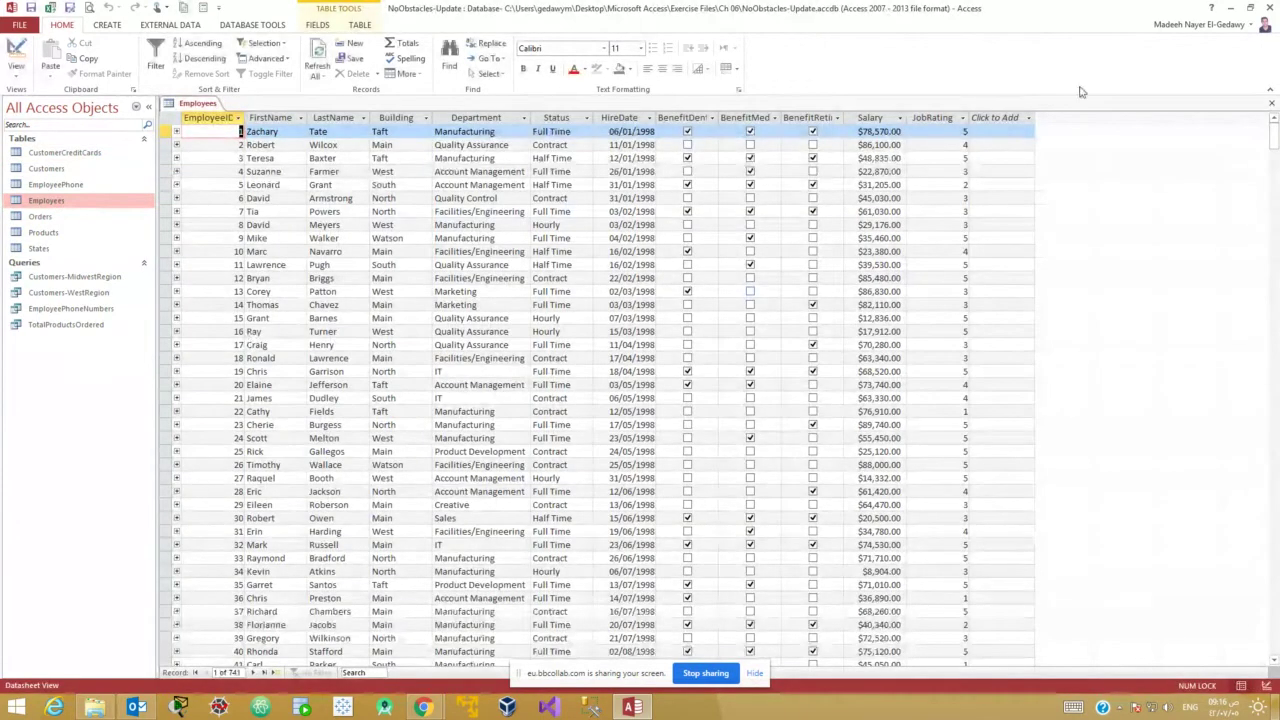
click(1272, 106)
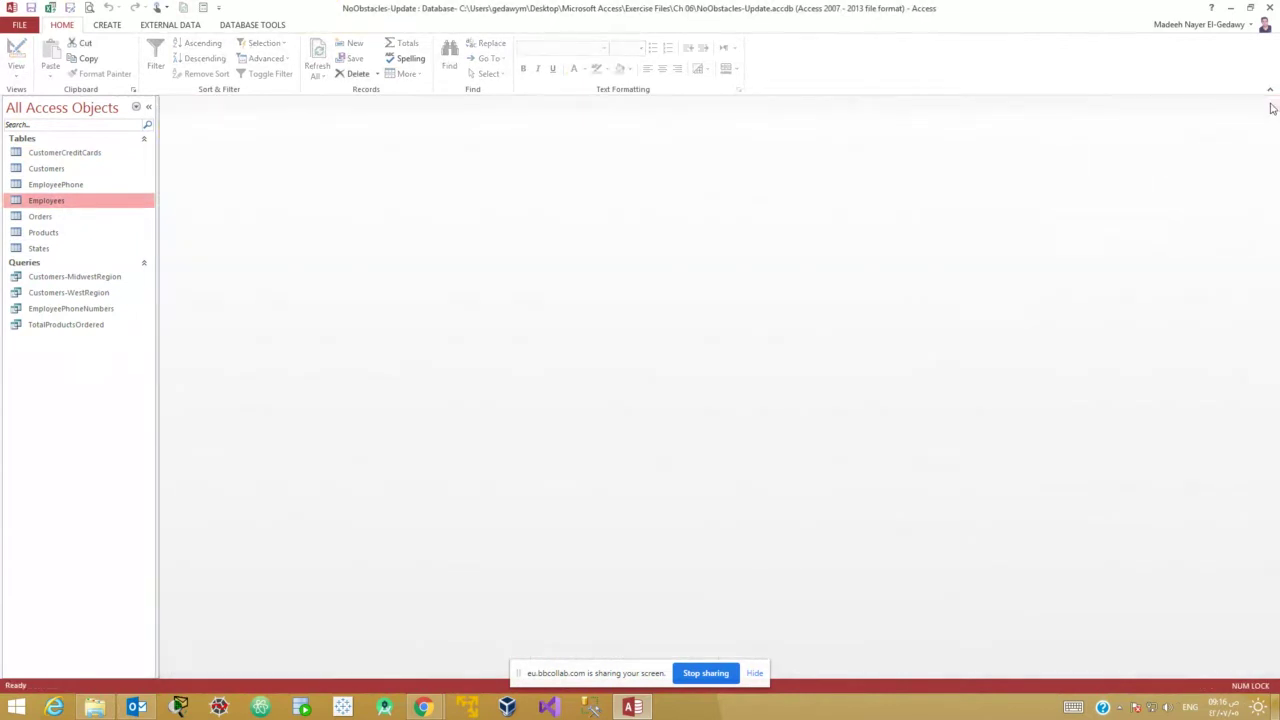
Create a new query in design view based on the Employees table and enlarge its field list to show all fields.
click(116, 28)
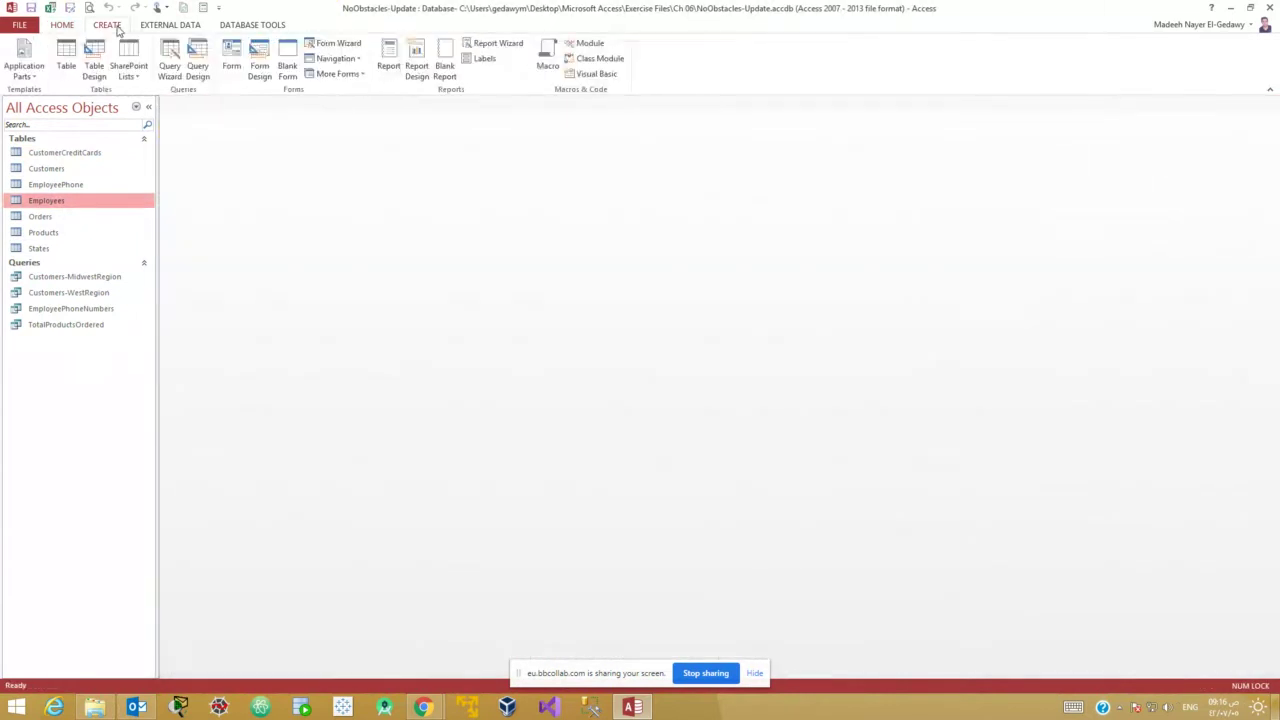
click(197, 62)
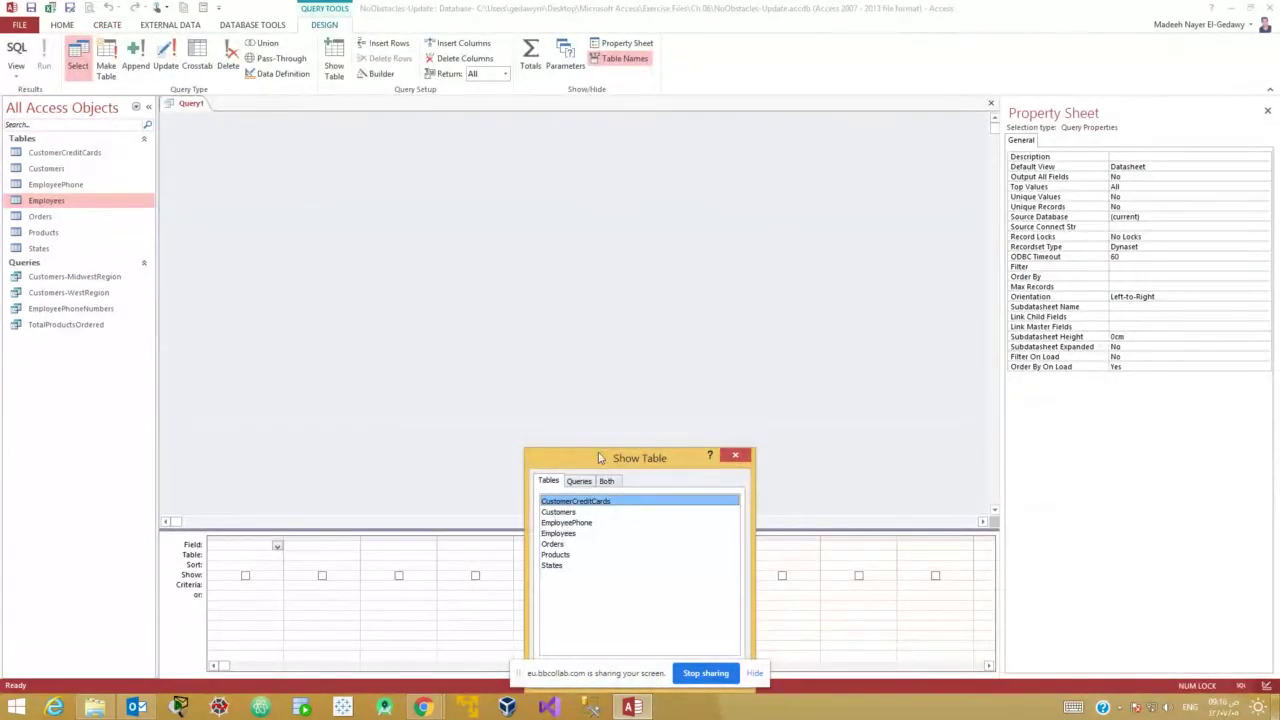
drag(600, 456, 530, 218)
double_click(488, 297)
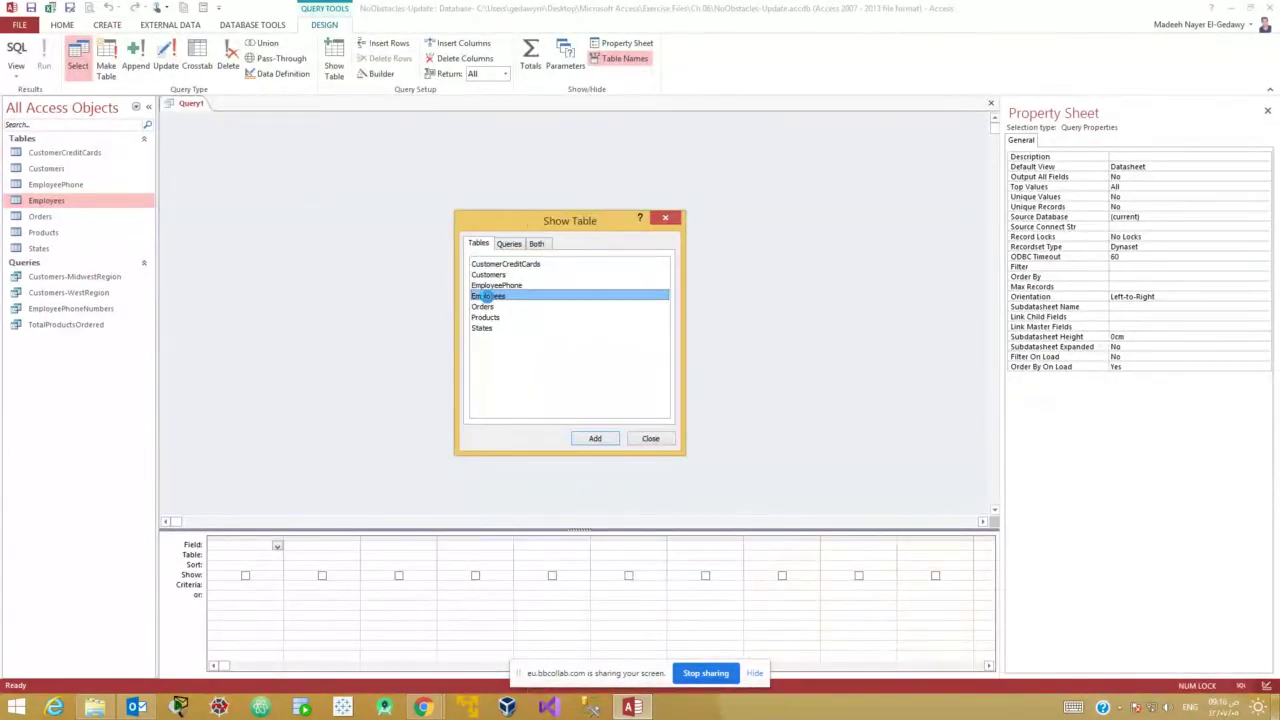
click(650, 438)
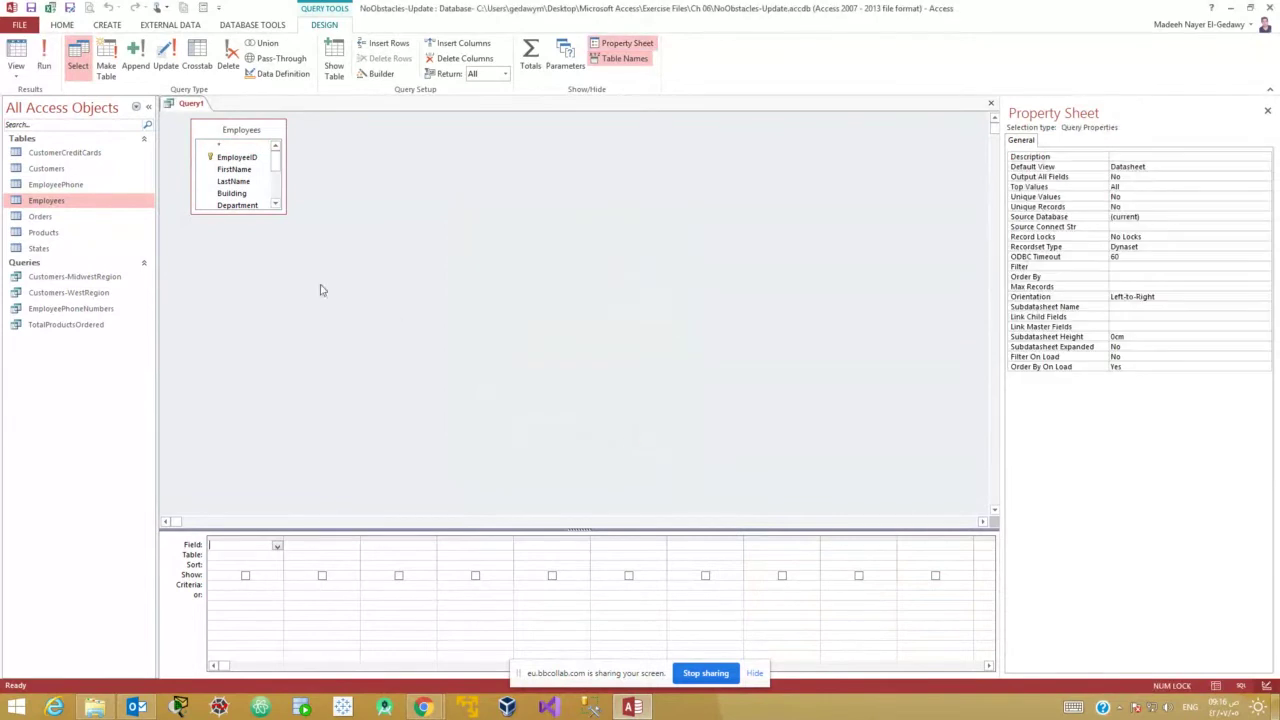
drag(240, 211, 246, 308)
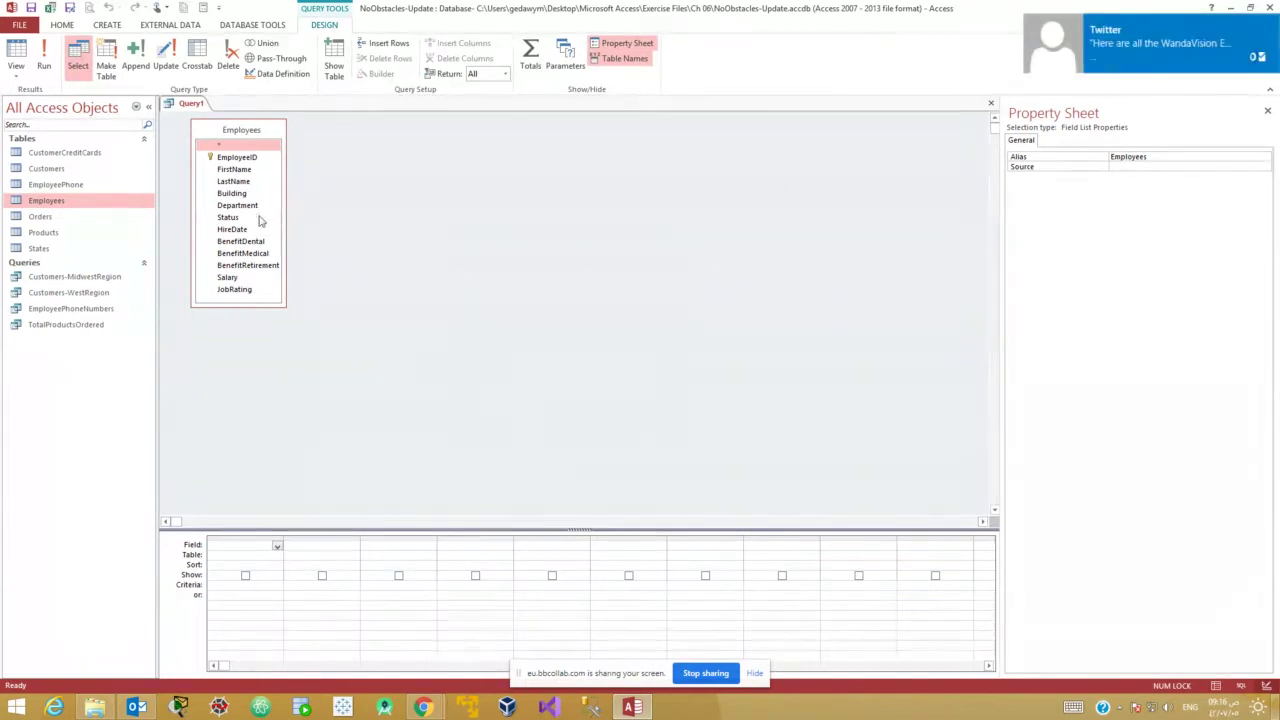
click(1270, 24)
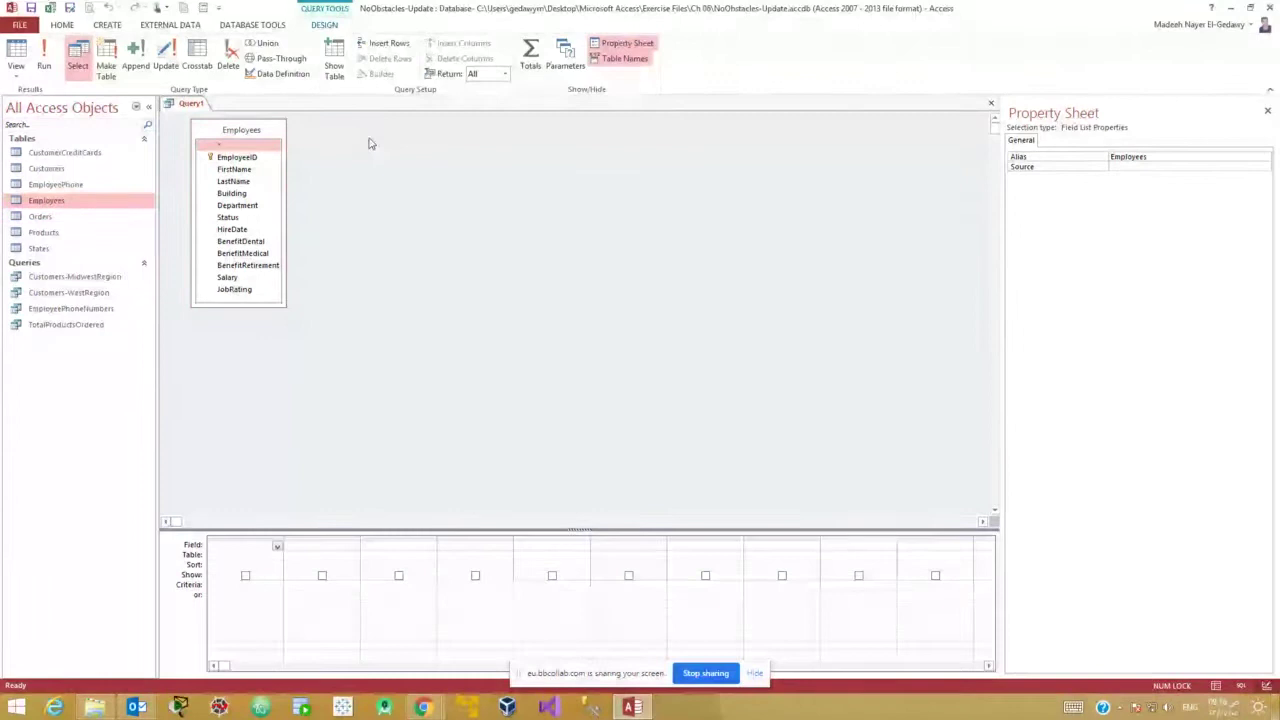
Add EmployeeID, FirstName, LastName, Status and BenefitRetirement to the query grid, preview the records and return to design view.
double_click(259, 163)
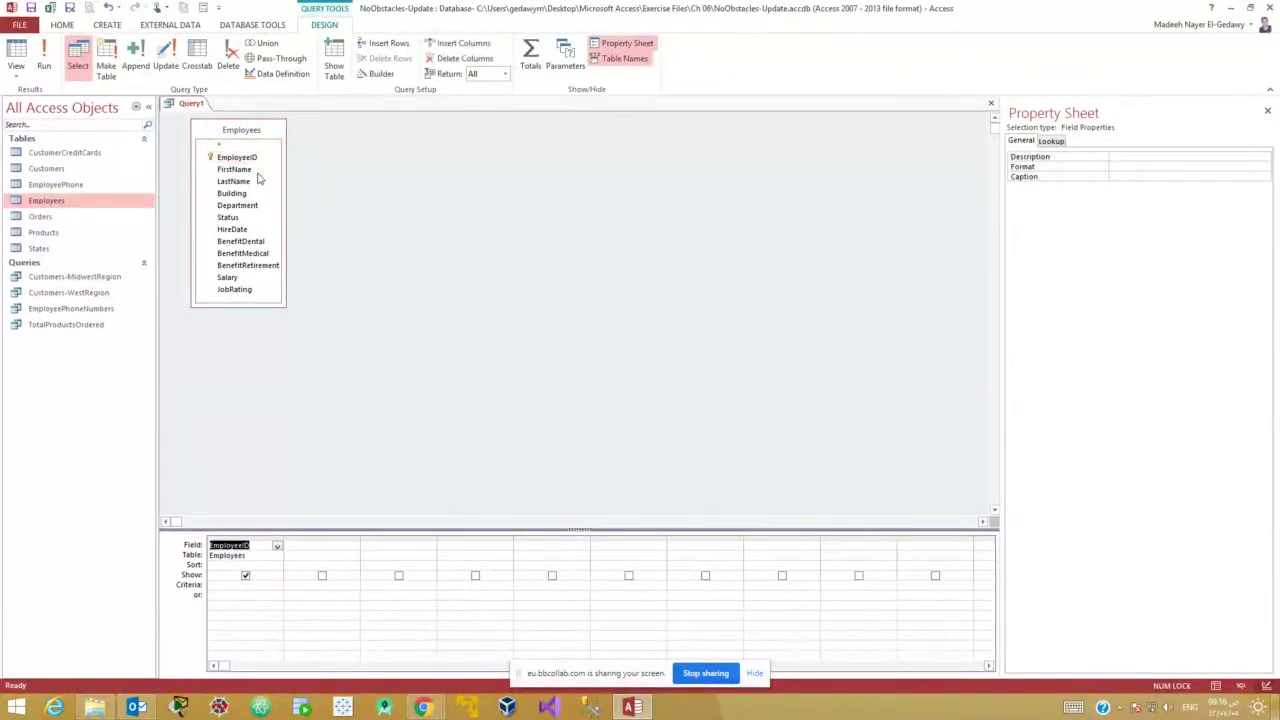
double_click(250, 171)
double_click(250, 181)
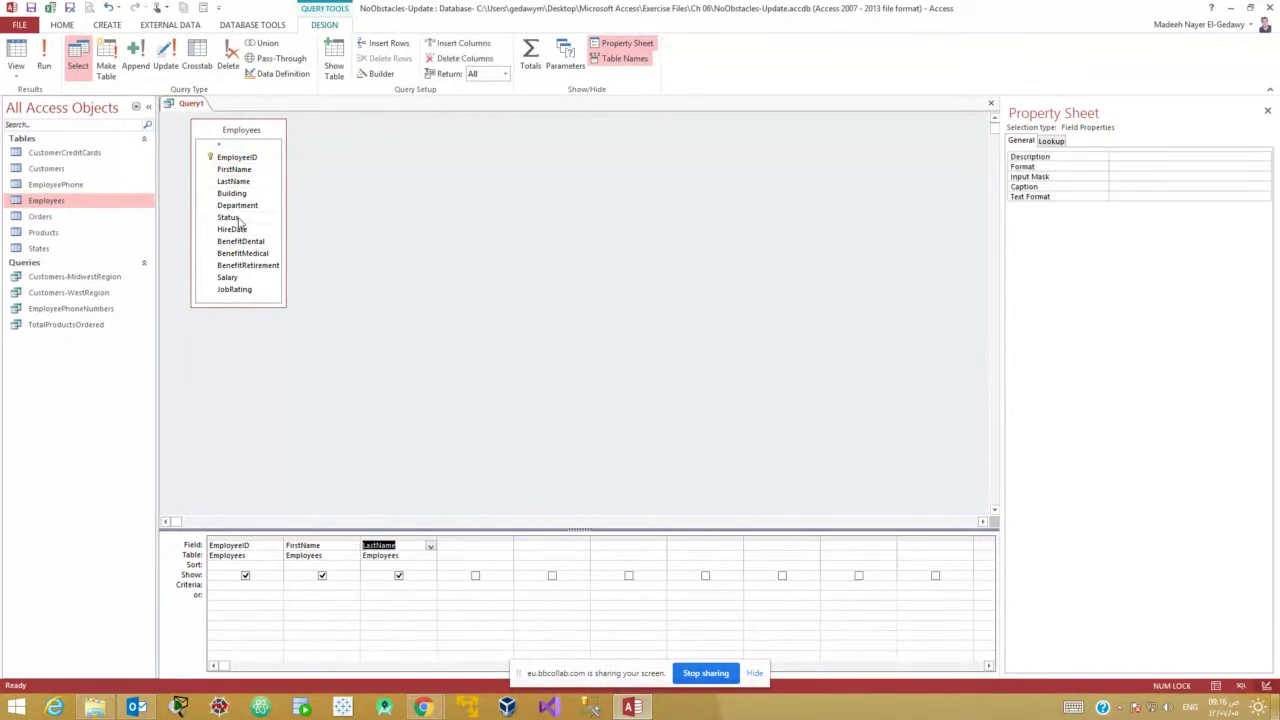
double_click(238, 219)
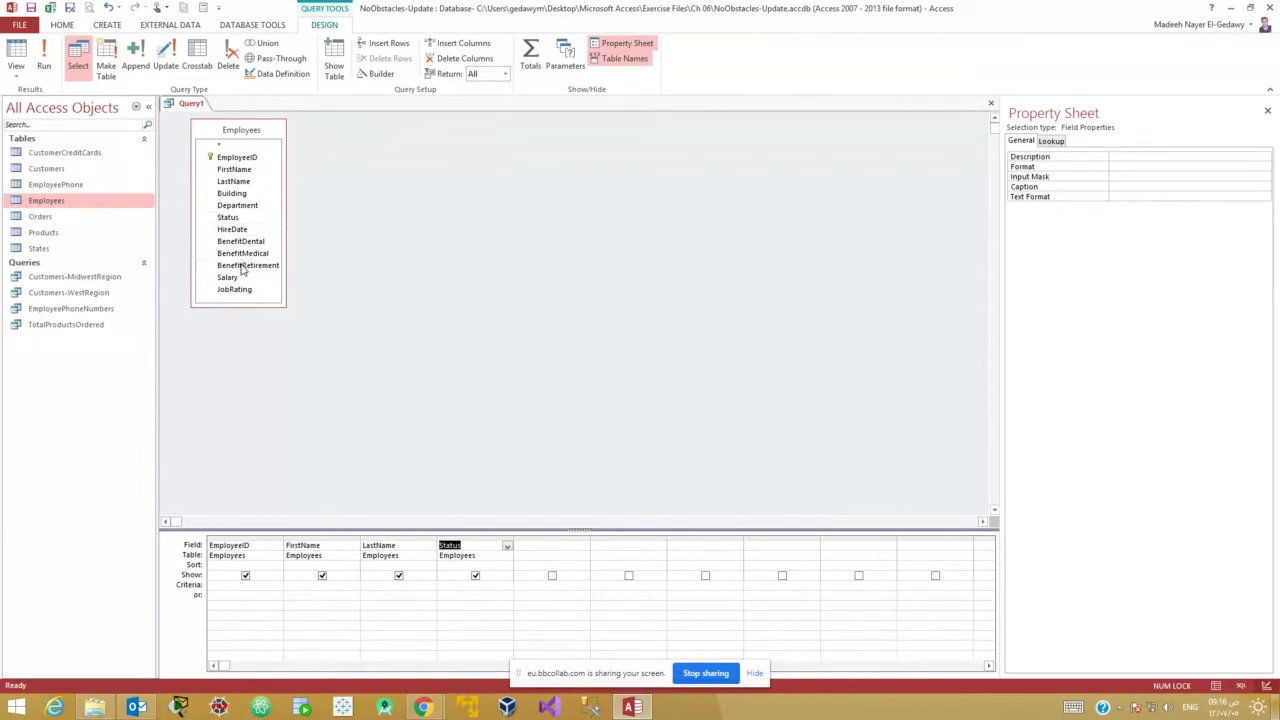
double_click(241, 266)
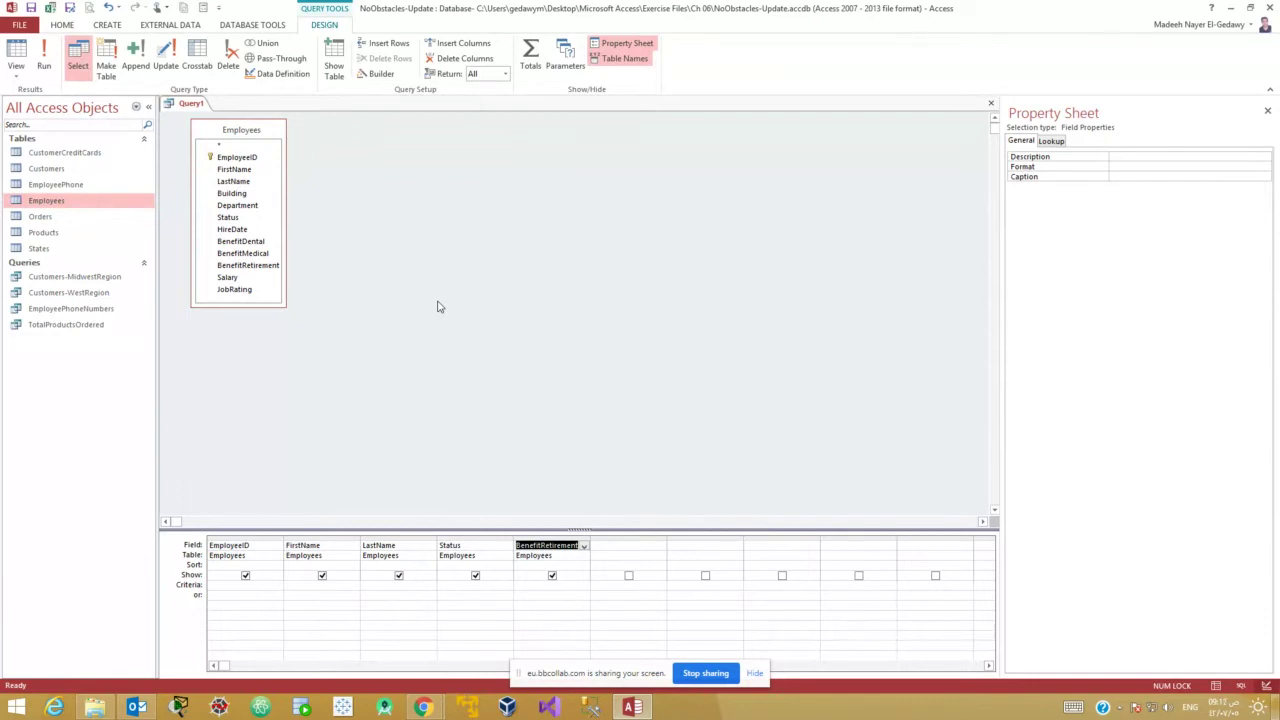
click(16, 64)
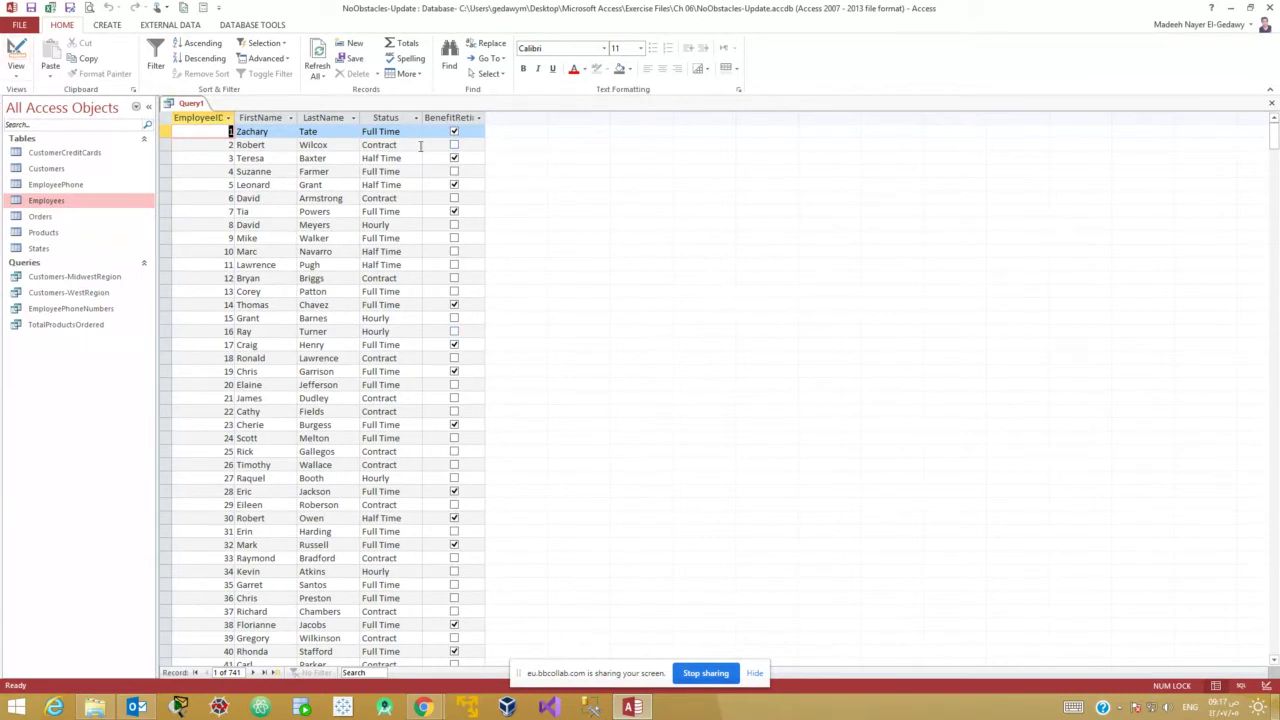
click(16, 50)
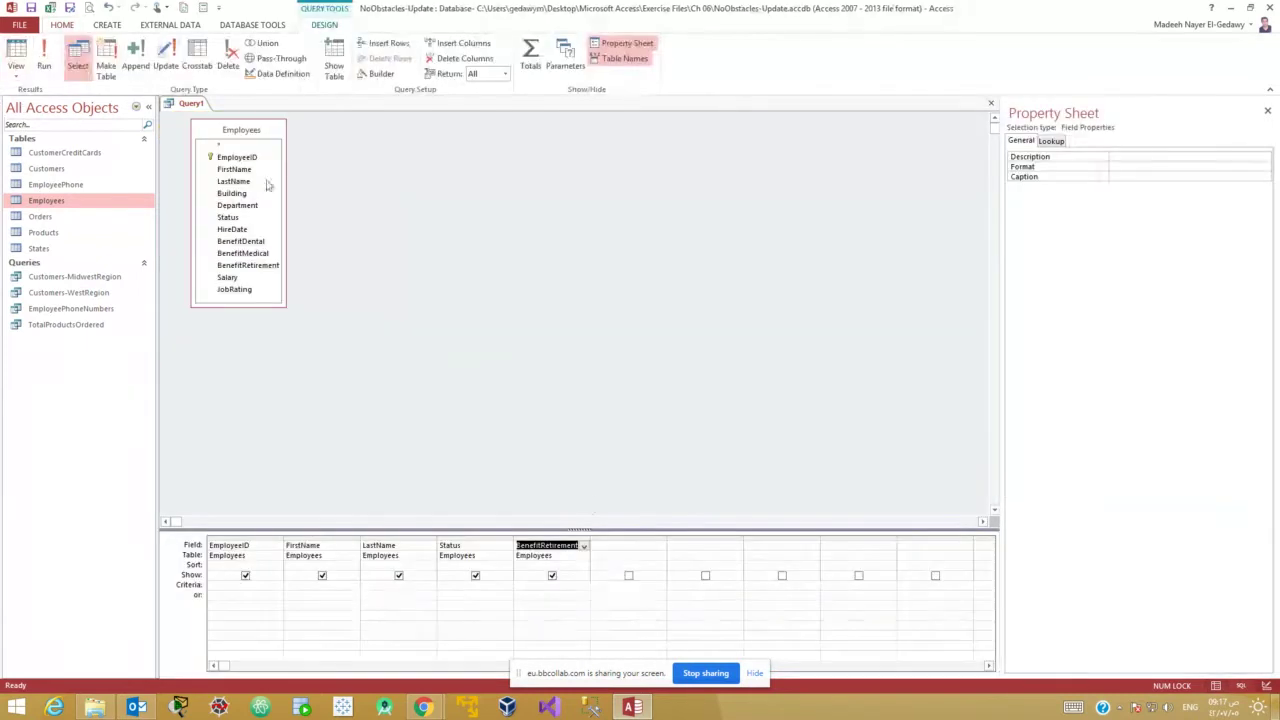
Restrict the query to full-time employees by setting the Status criterion to 'full time'.
click(458, 588)
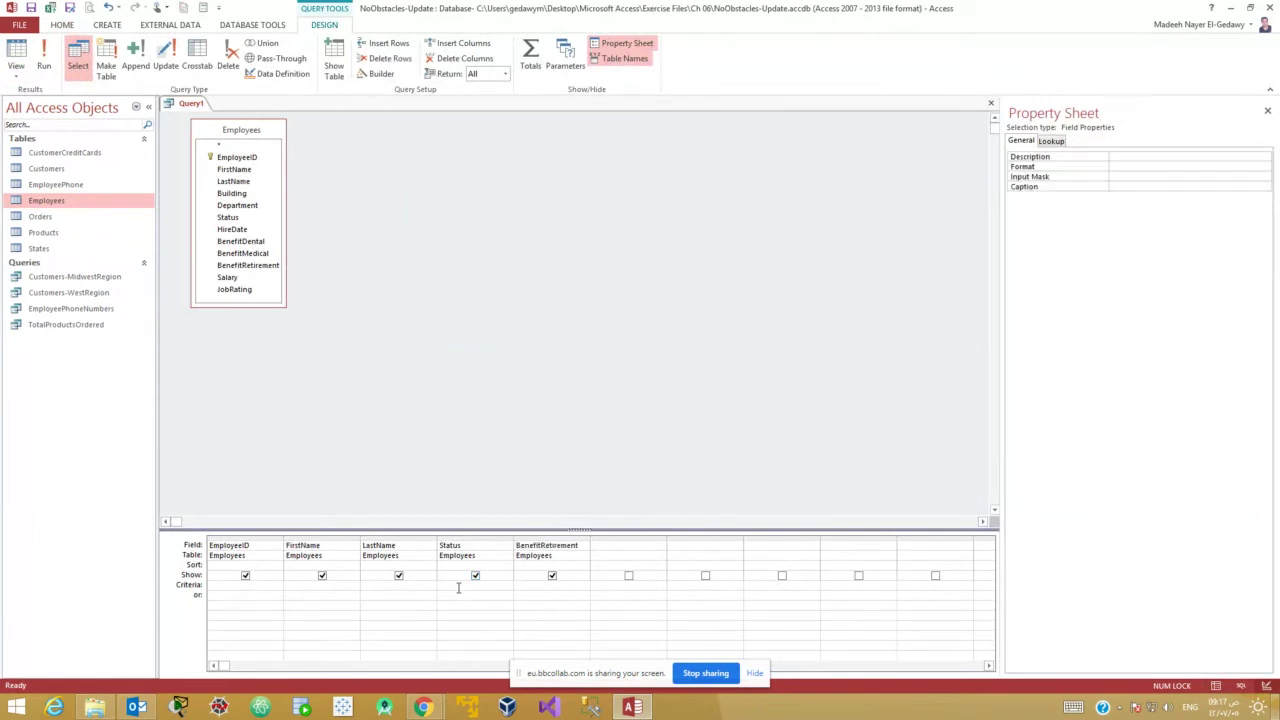
text(full tim)
key(Return)
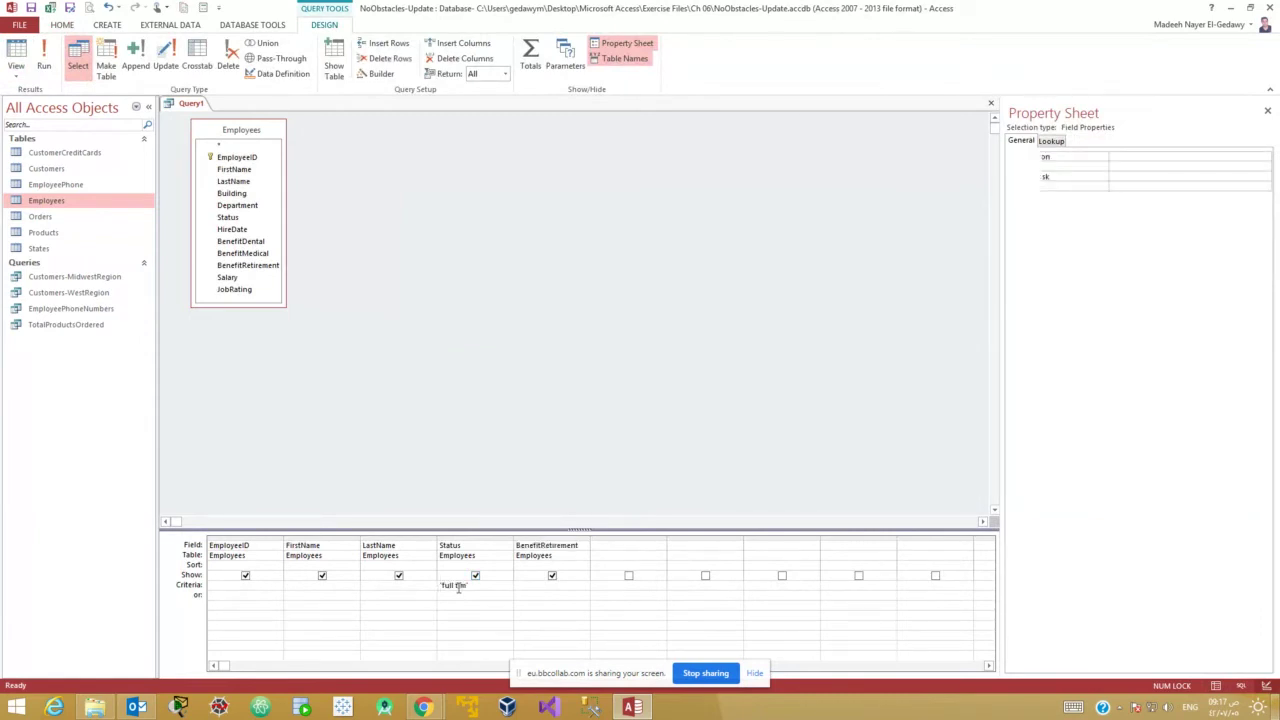
click(472, 588)
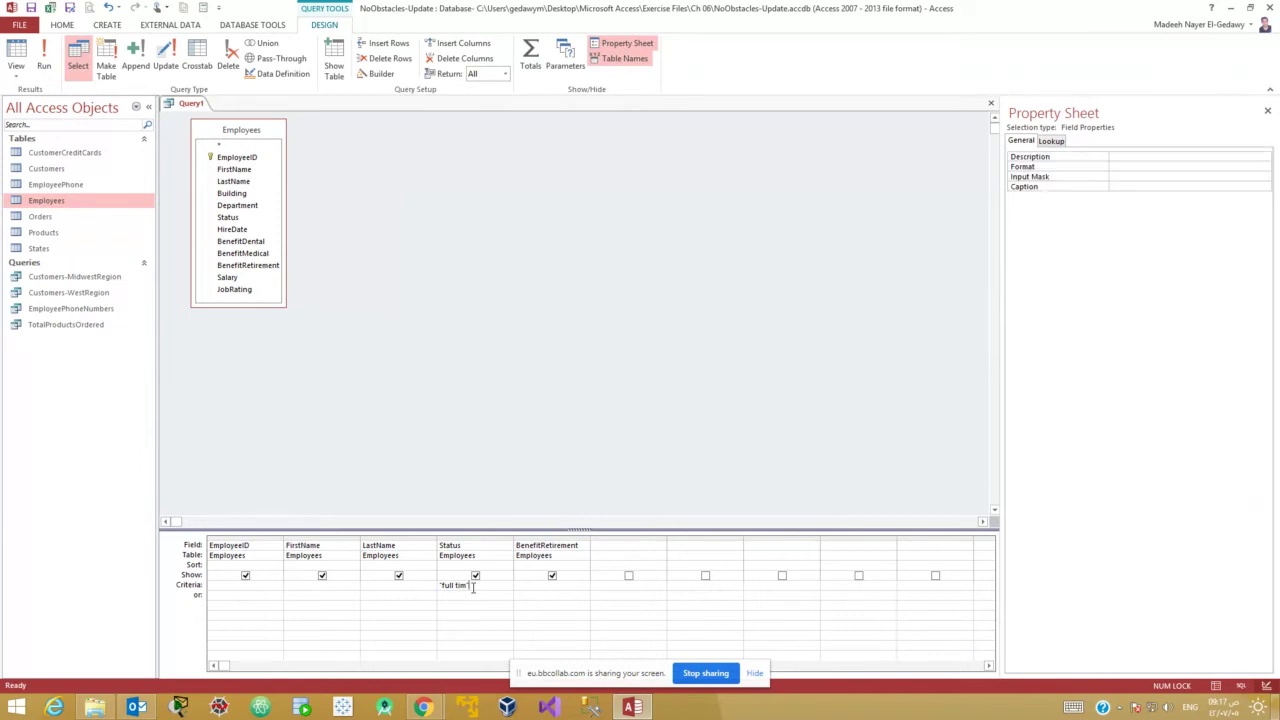
text(e)
View the filtered query records, examine the BenefitRetirement values of the full-time employees, and return to design view.
click(15, 58)
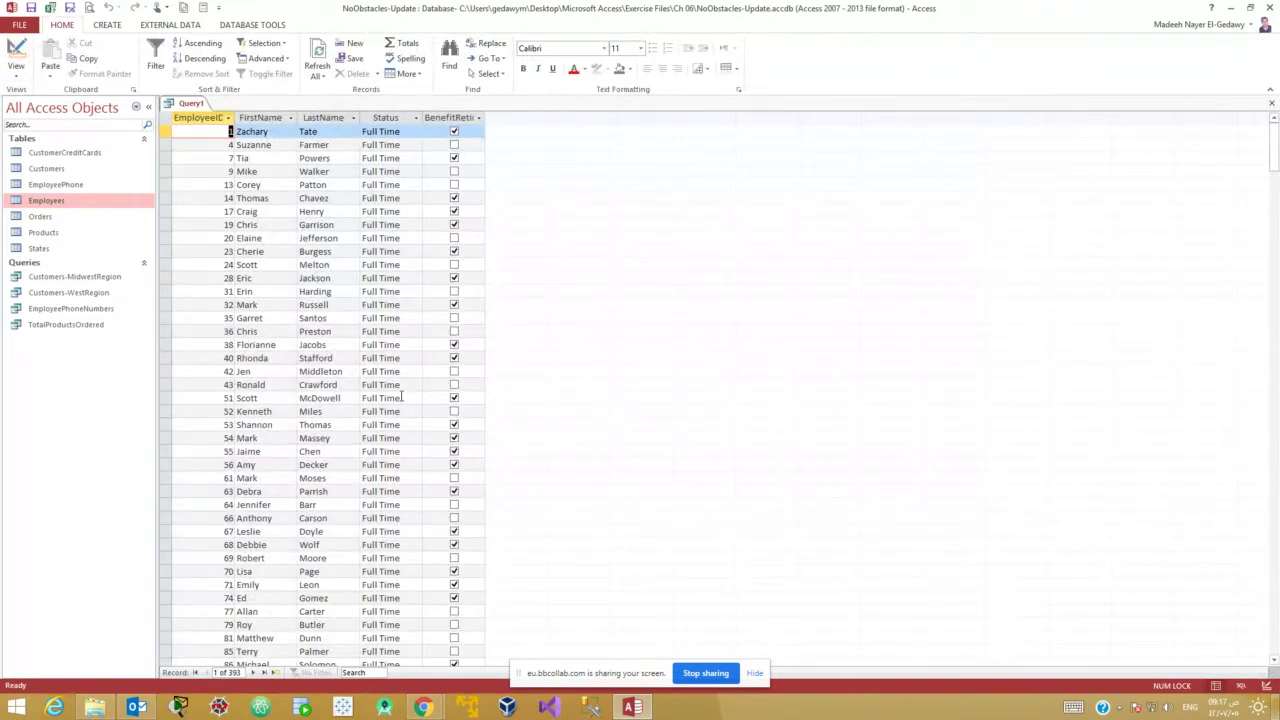
scroll(401, 397, down, 5)
scroll(401, 397, up, 5)
click(454, 158)
click(17, 52)
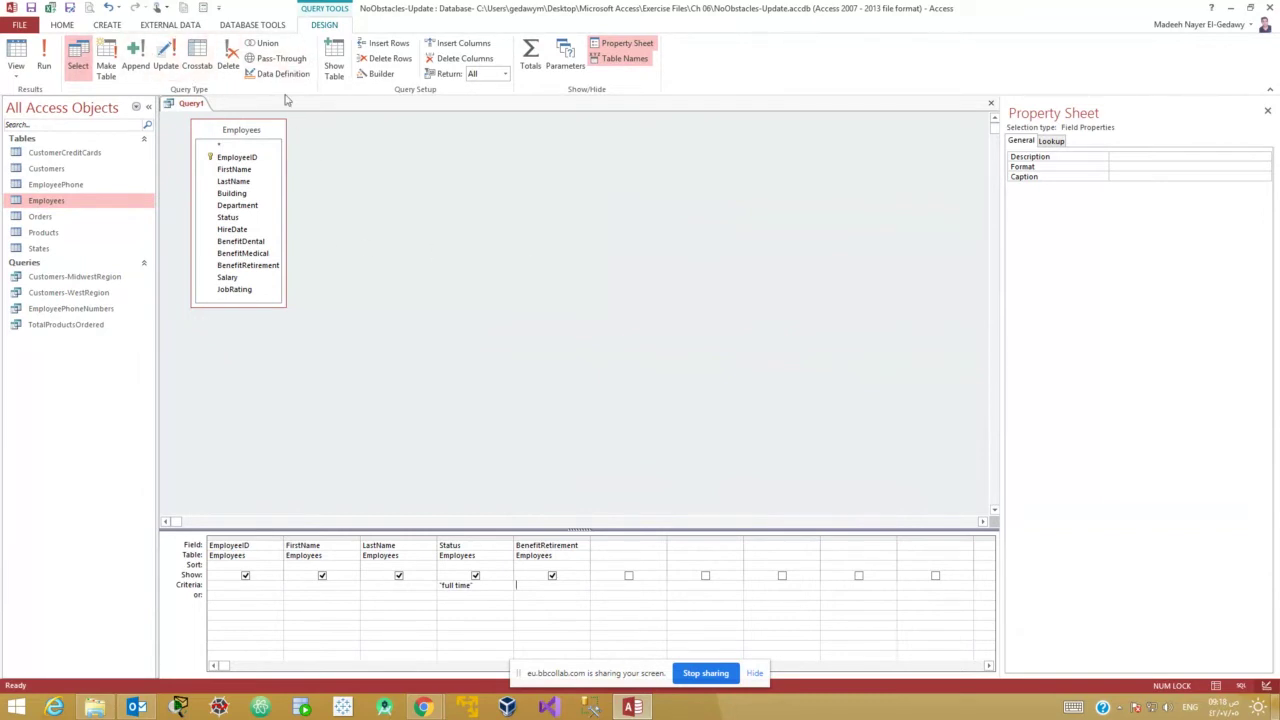
Point out the Select query type, preview the query's datasheet again and return to design view.
click(78, 66)
click(78, 66)
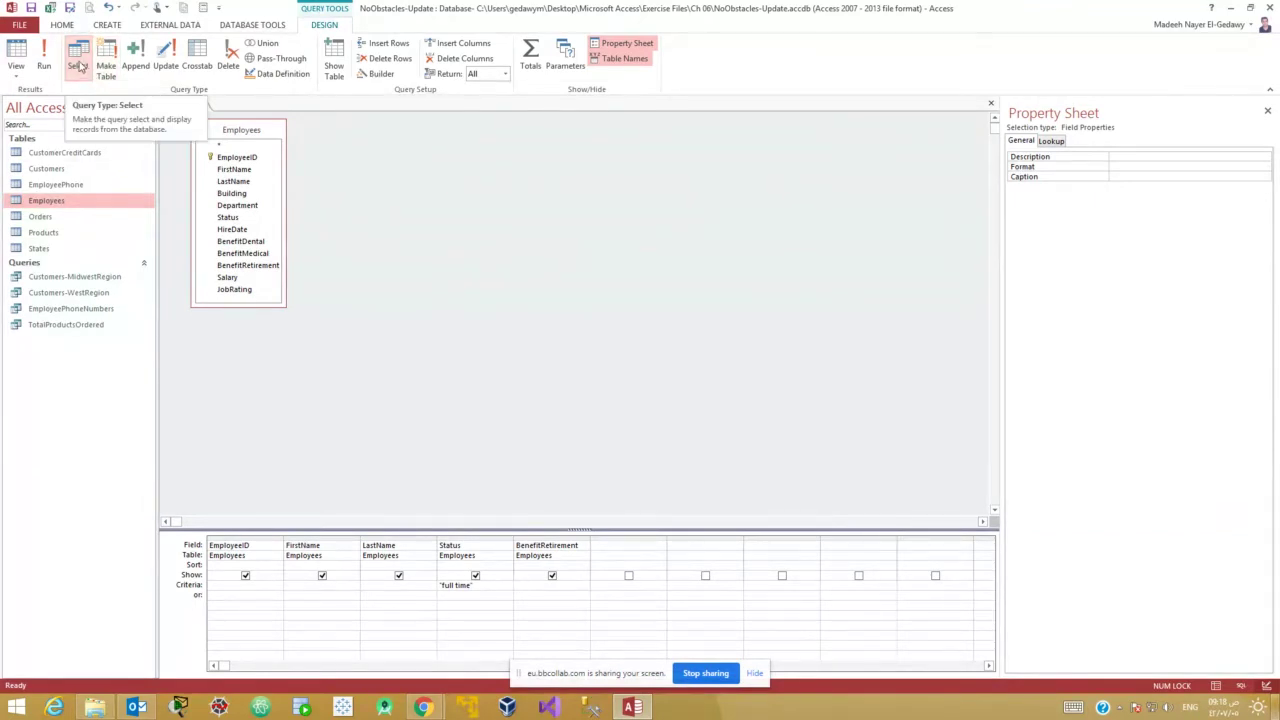
click(17, 57)
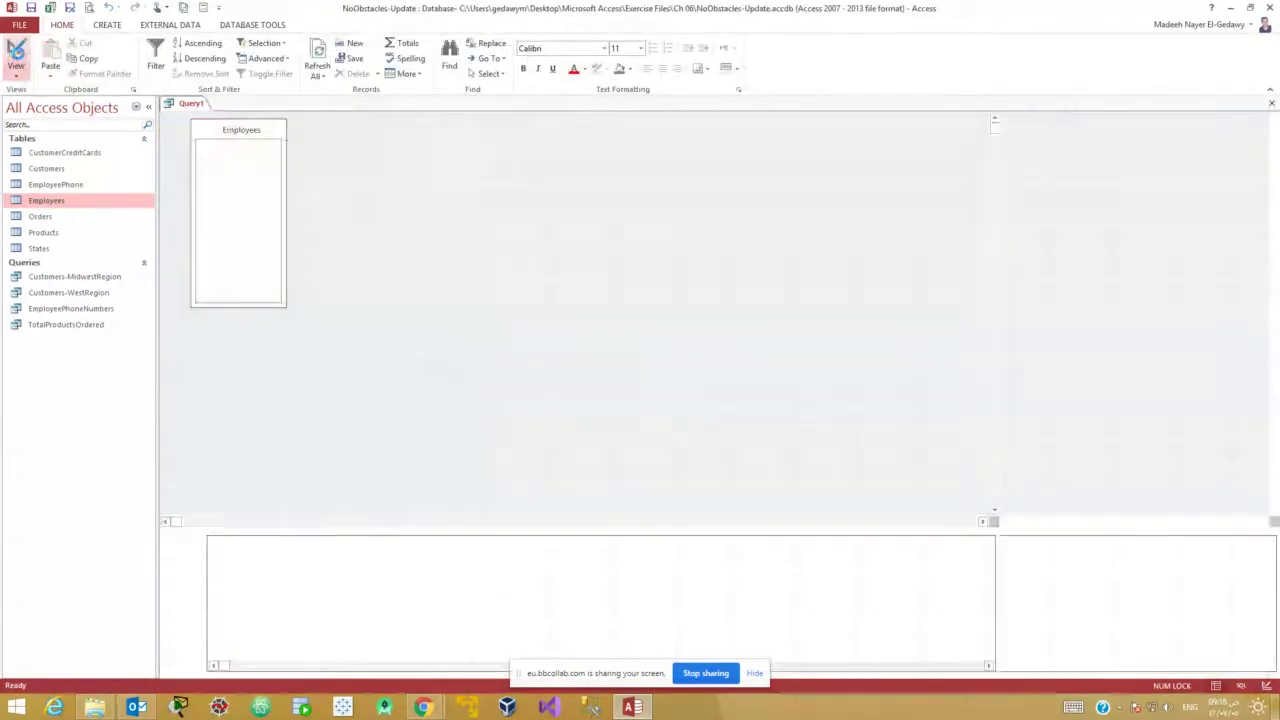
click(18, 57)
click(16, 55)
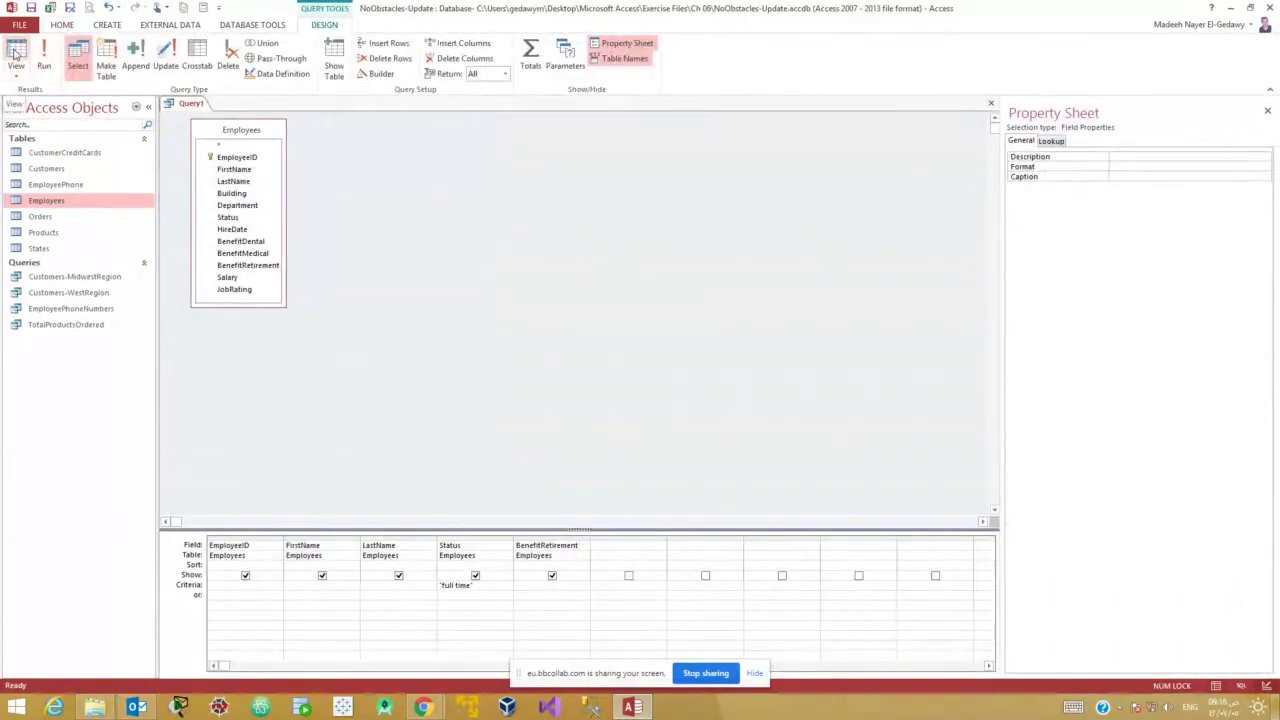
Change the query type from select to update.
click(80, 66)
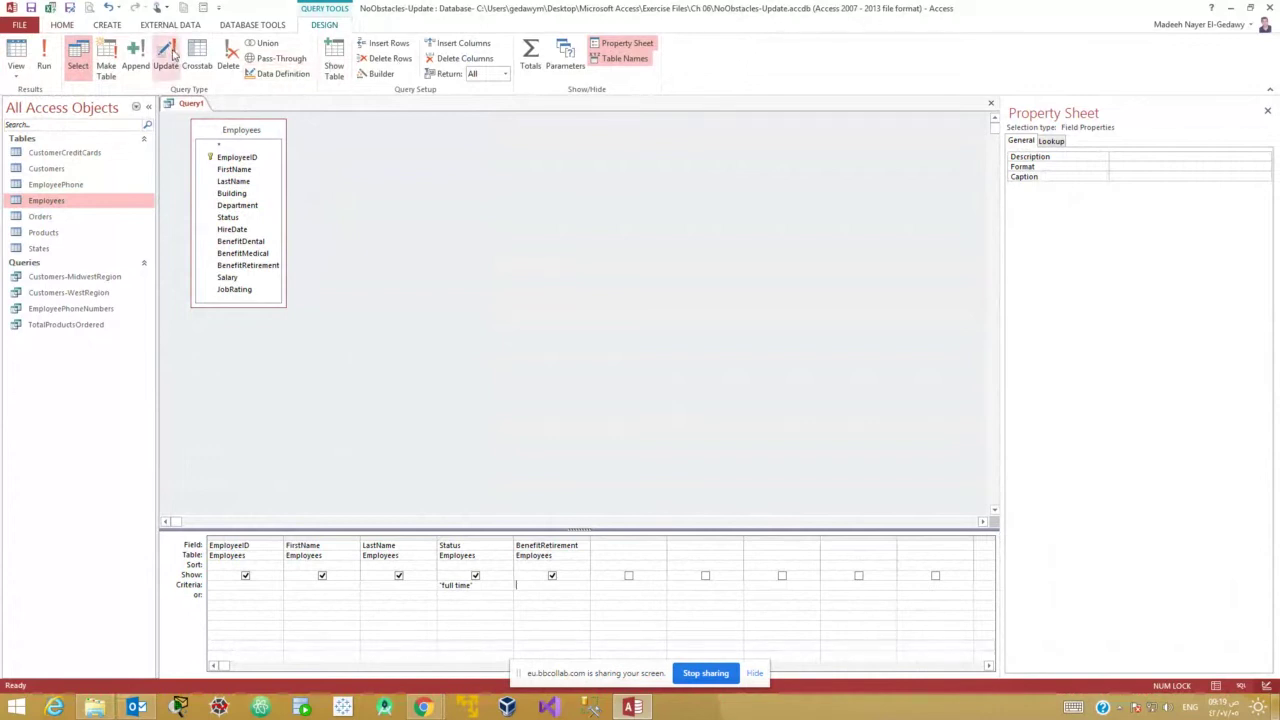
click(170, 57)
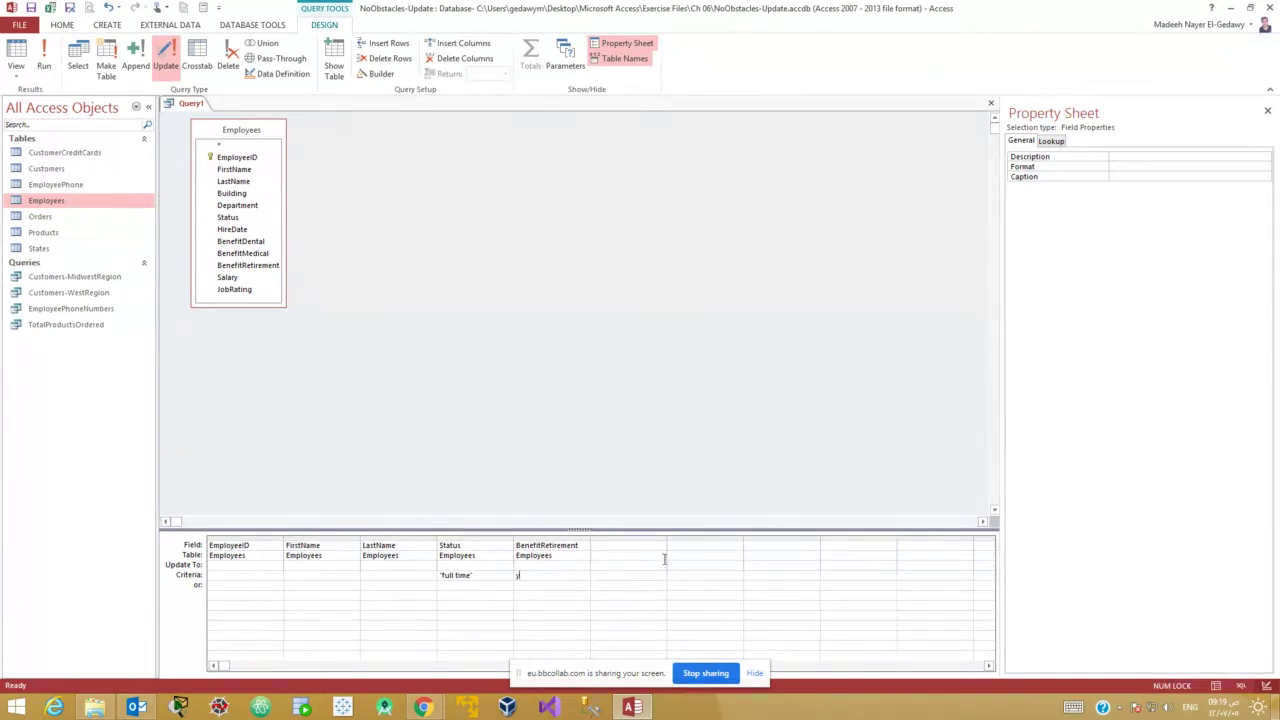
text(es)
click(630, 578)
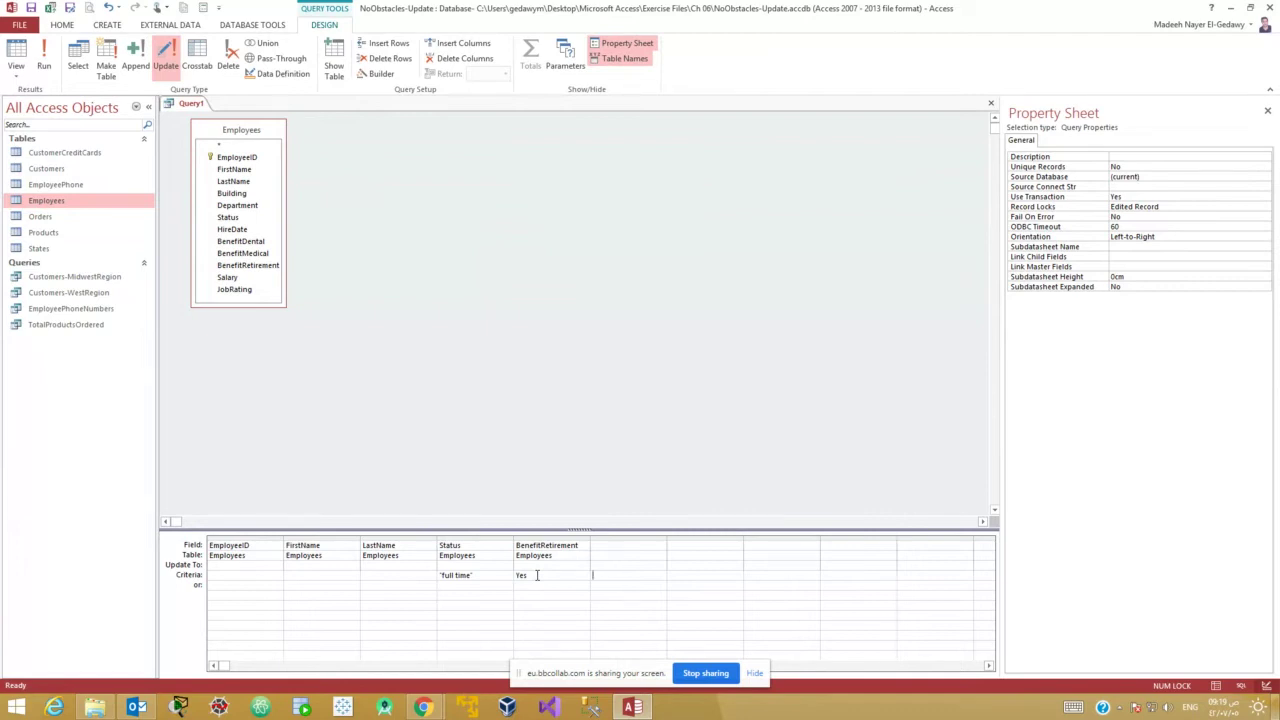
drag(537, 575, 509, 575)
key(Delete)
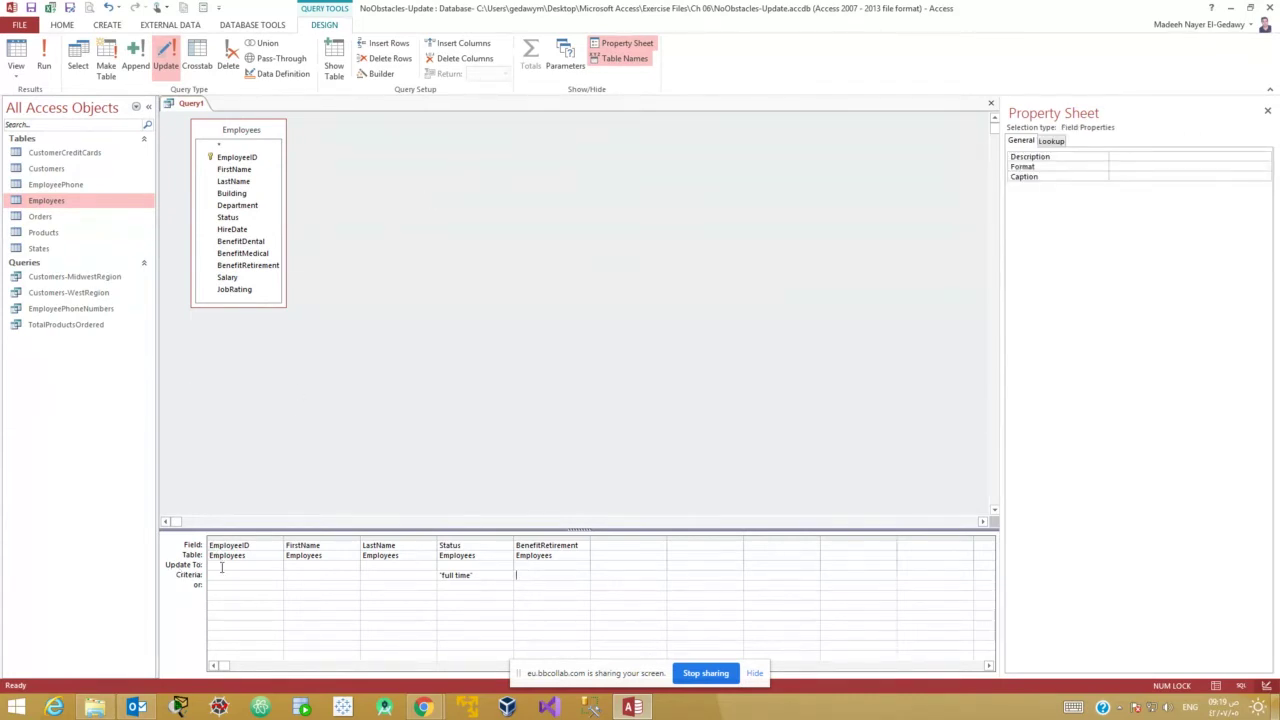
Set the Update To value of BenefitRetirement to Yes, run the update query and accept updating the records.
click(535, 566)
text(yes)
click(608, 567)
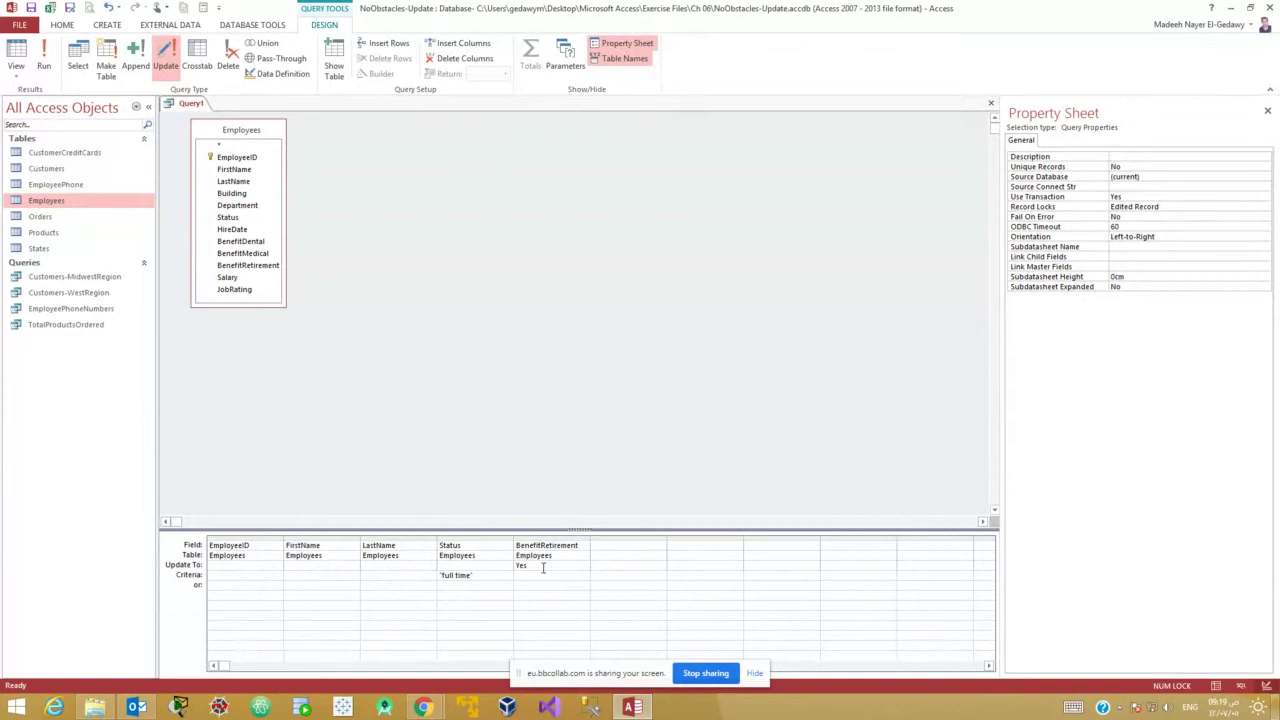
click(605, 565)
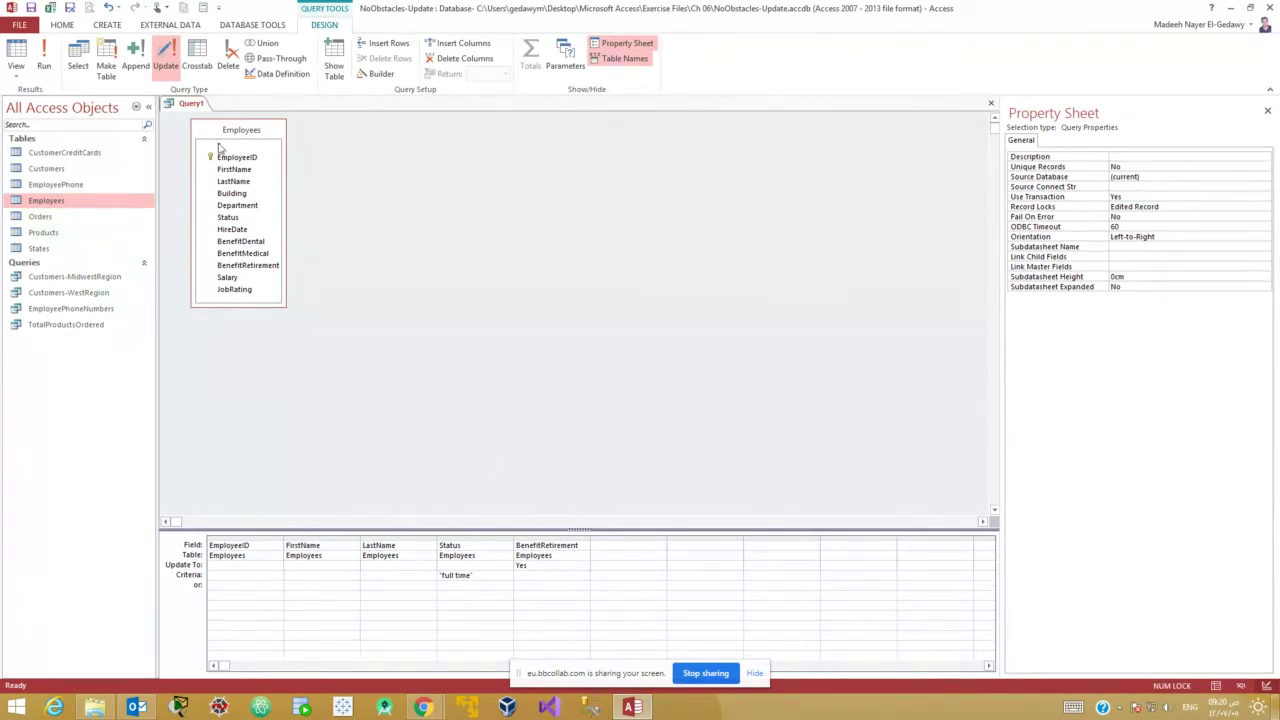
click(46, 60)
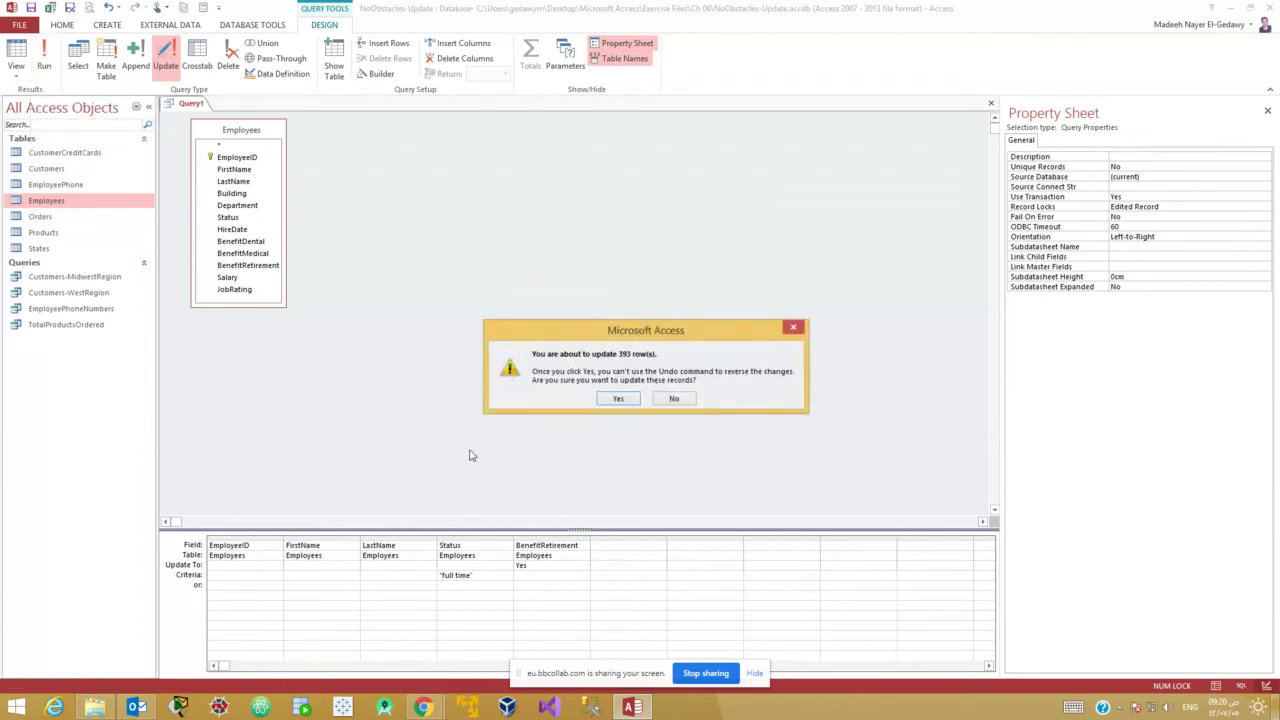
click(622, 401)
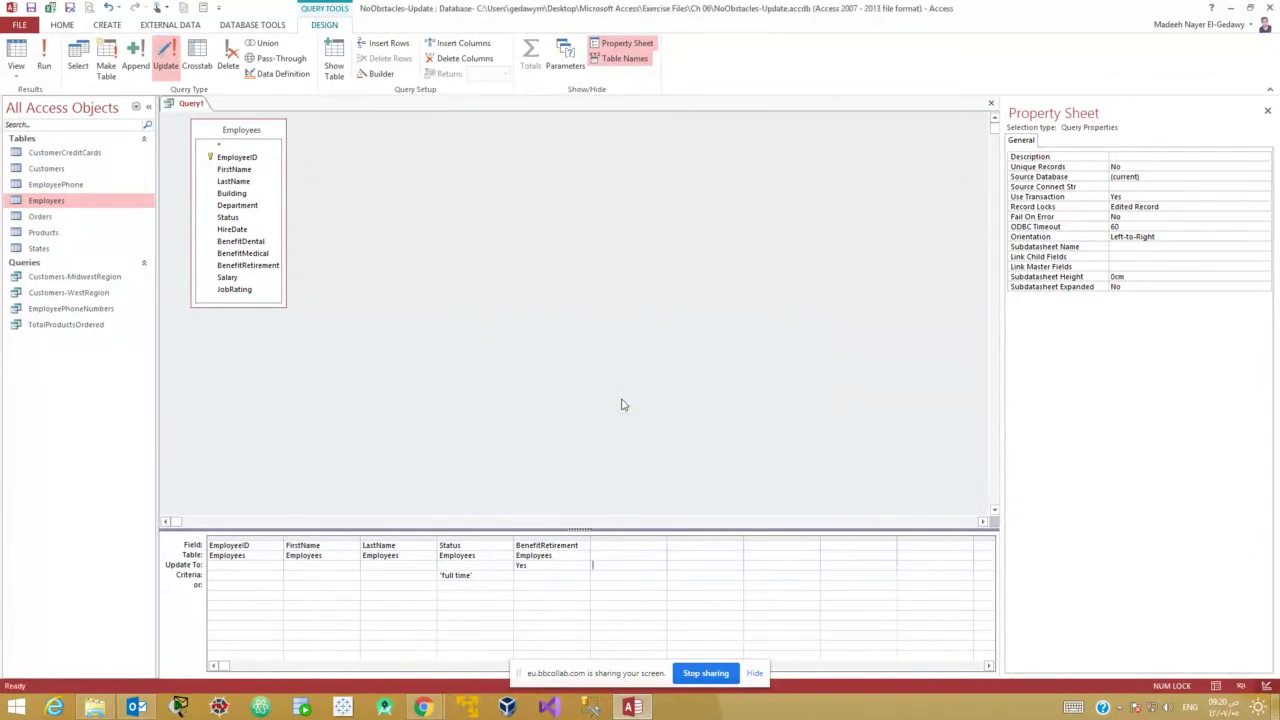
Change the query back to a select query, check the BenefitRetirement values in its datasheet, and return to design view.
click(78, 60)
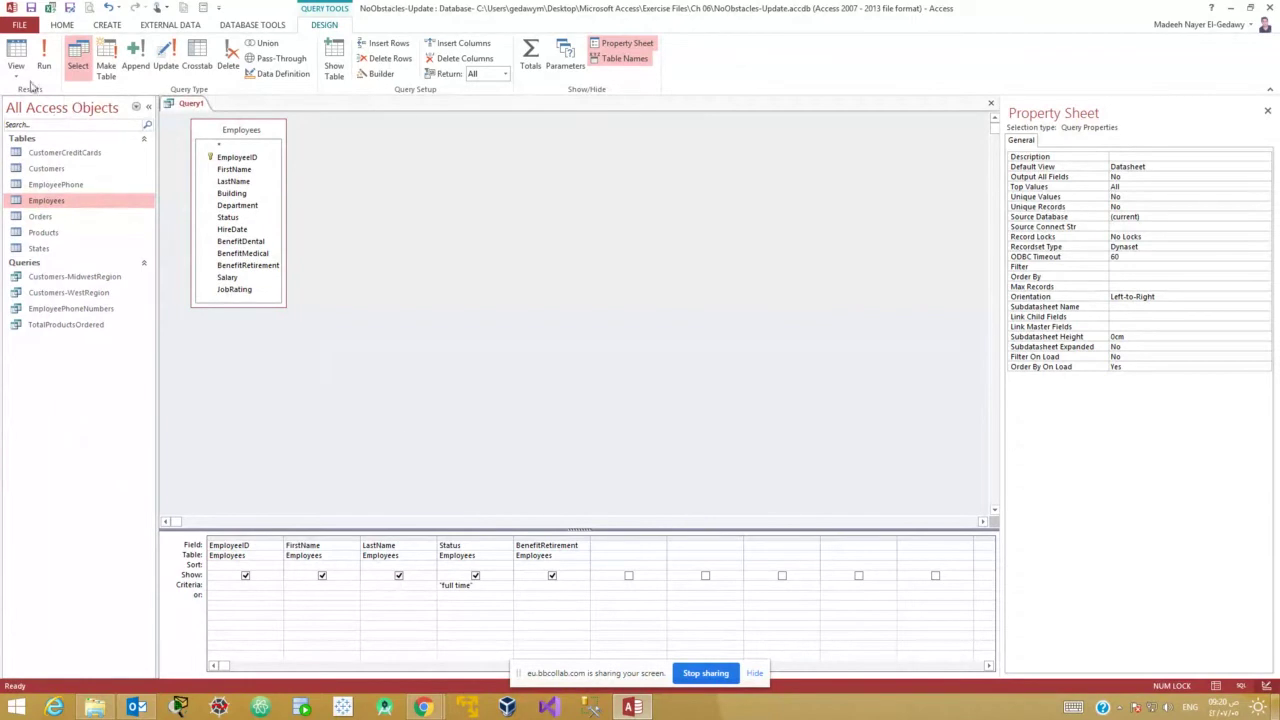
click(16, 56)
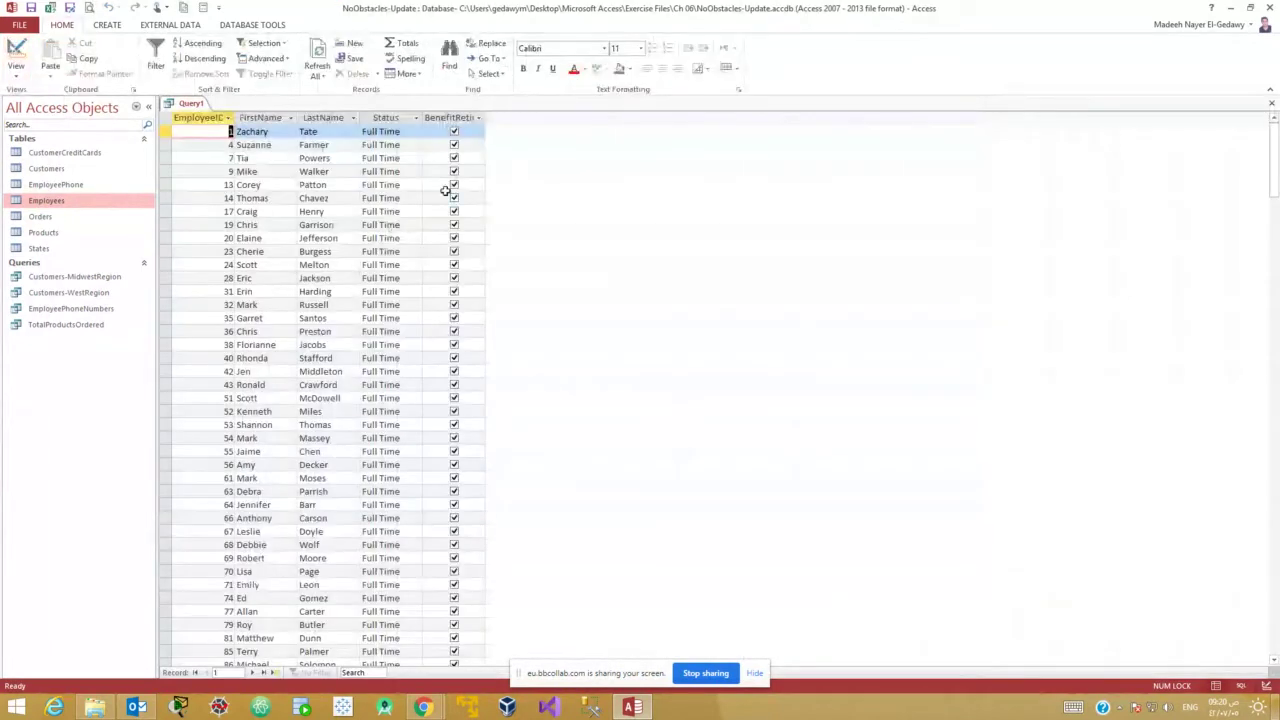
scroll(477, 505, down, 15)
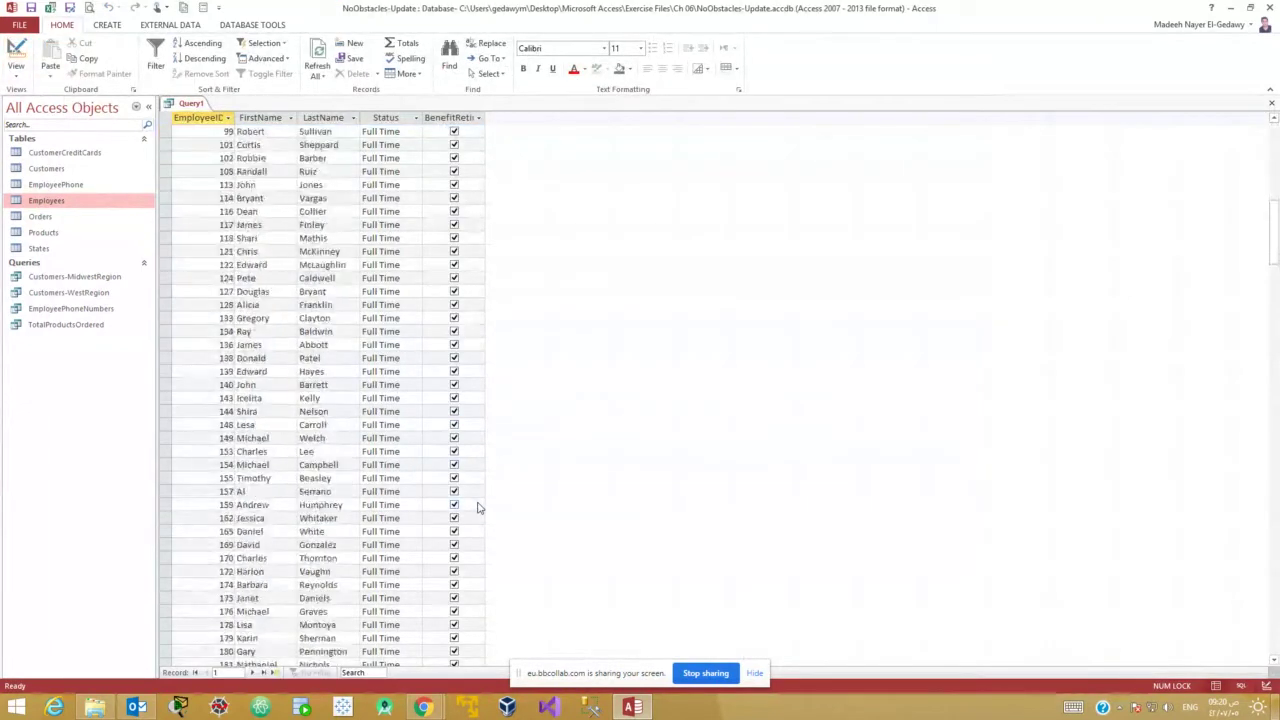
scroll(477, 505, up, 15)
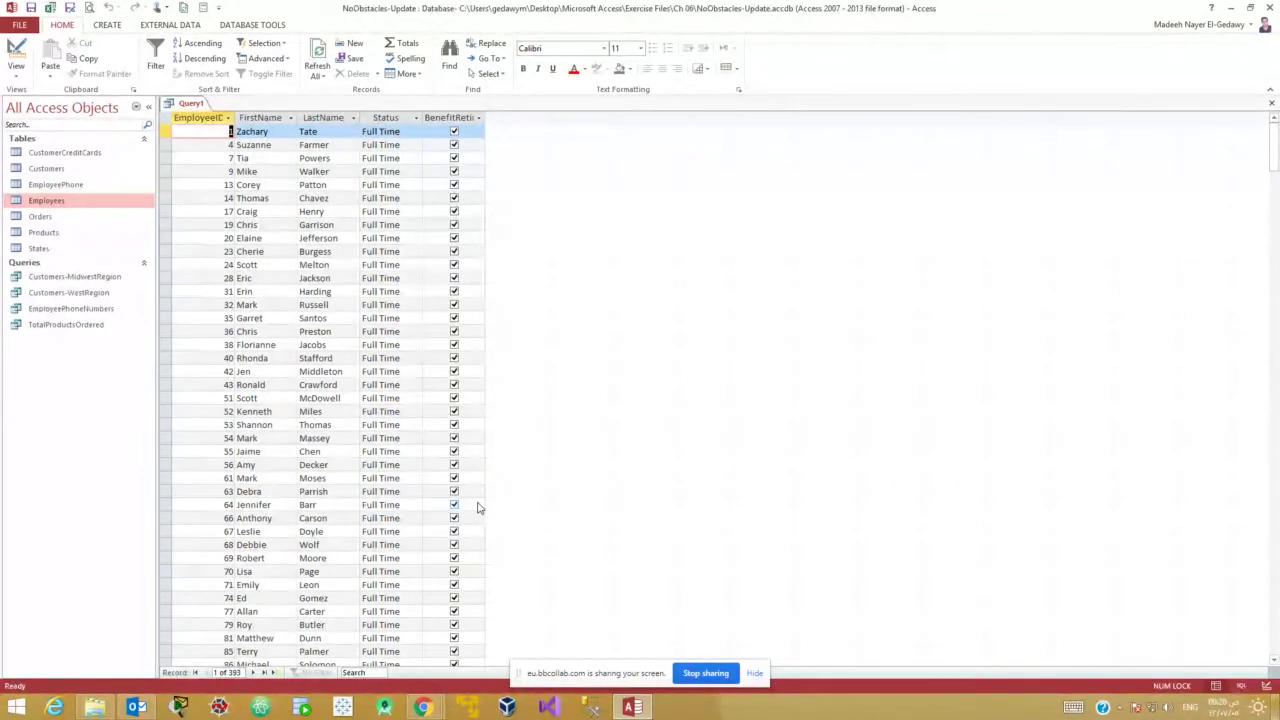
click(16, 55)
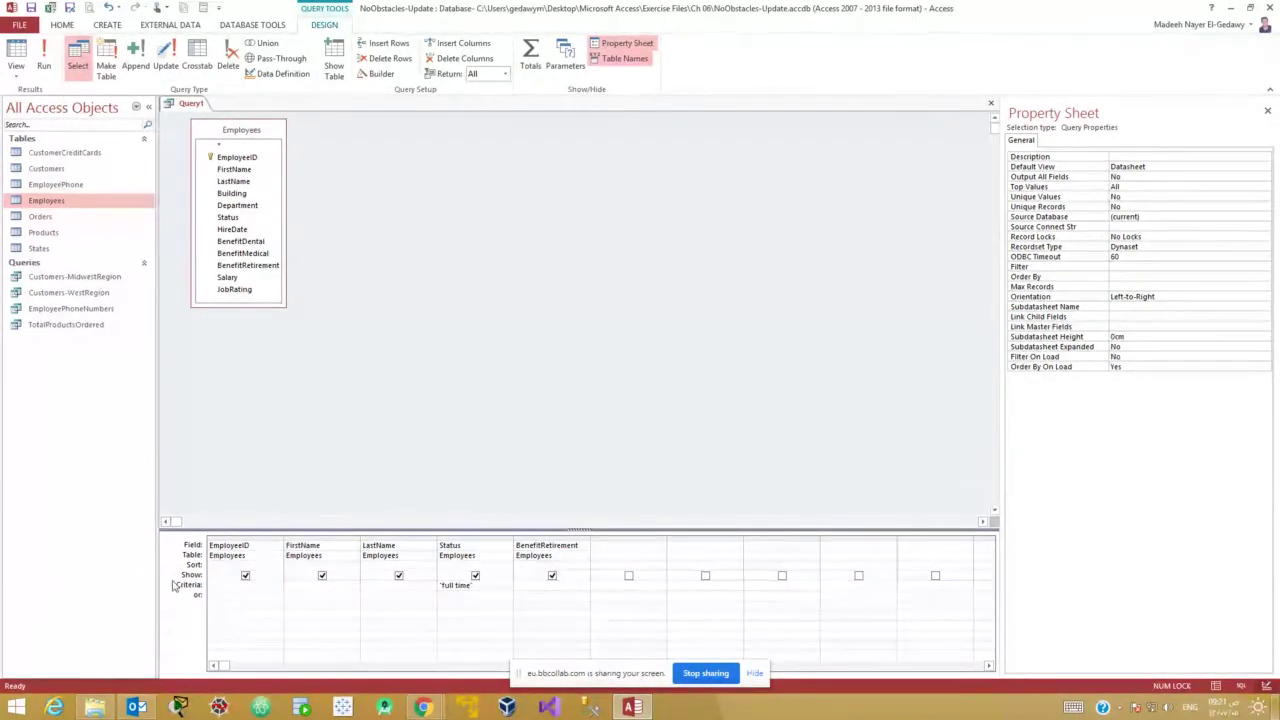
Switch the query to the update type and point out BenefitRetirement's Update To value and the 'full time' criterion of Status.
click(166, 58)
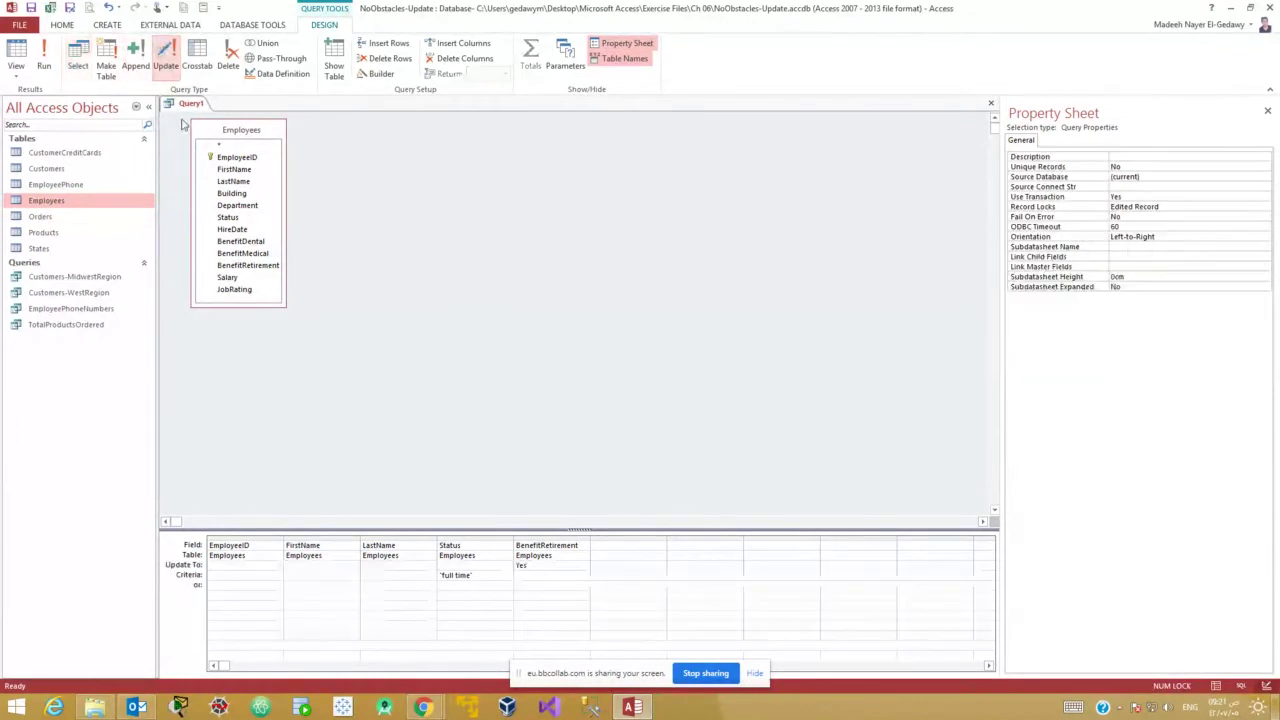
click(552, 568)
double_click(552, 568)
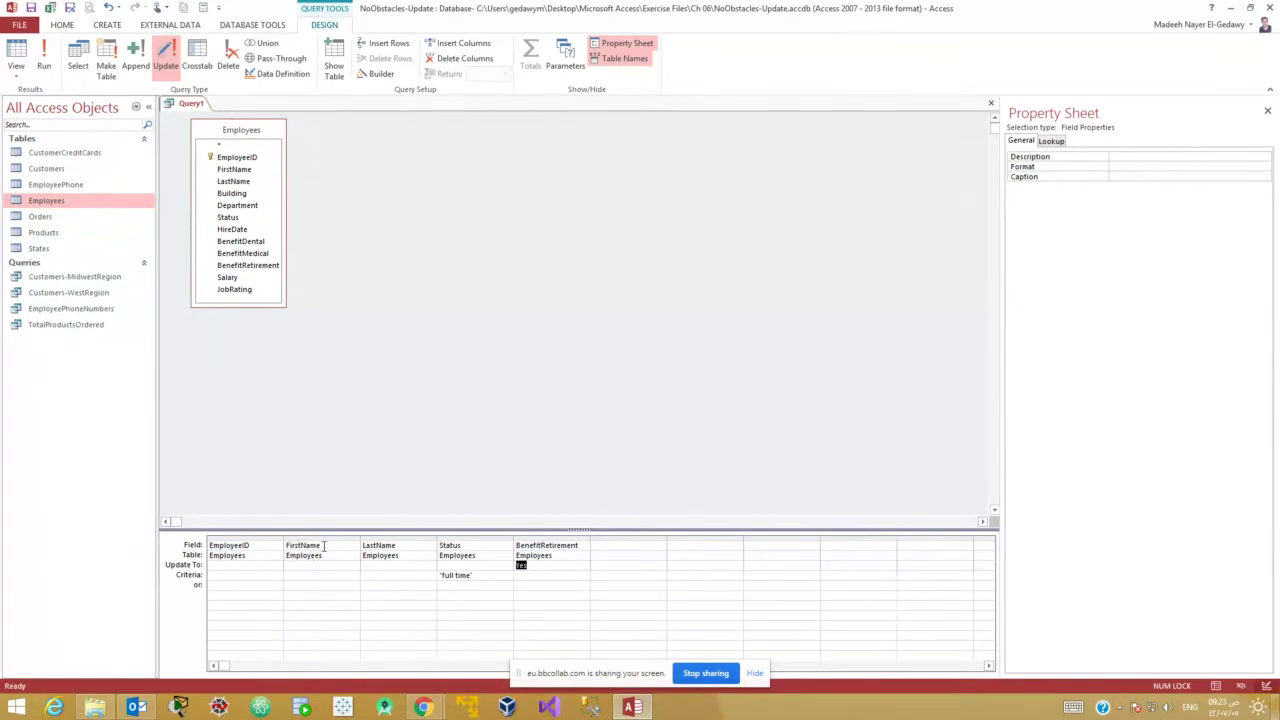
click(485, 575)
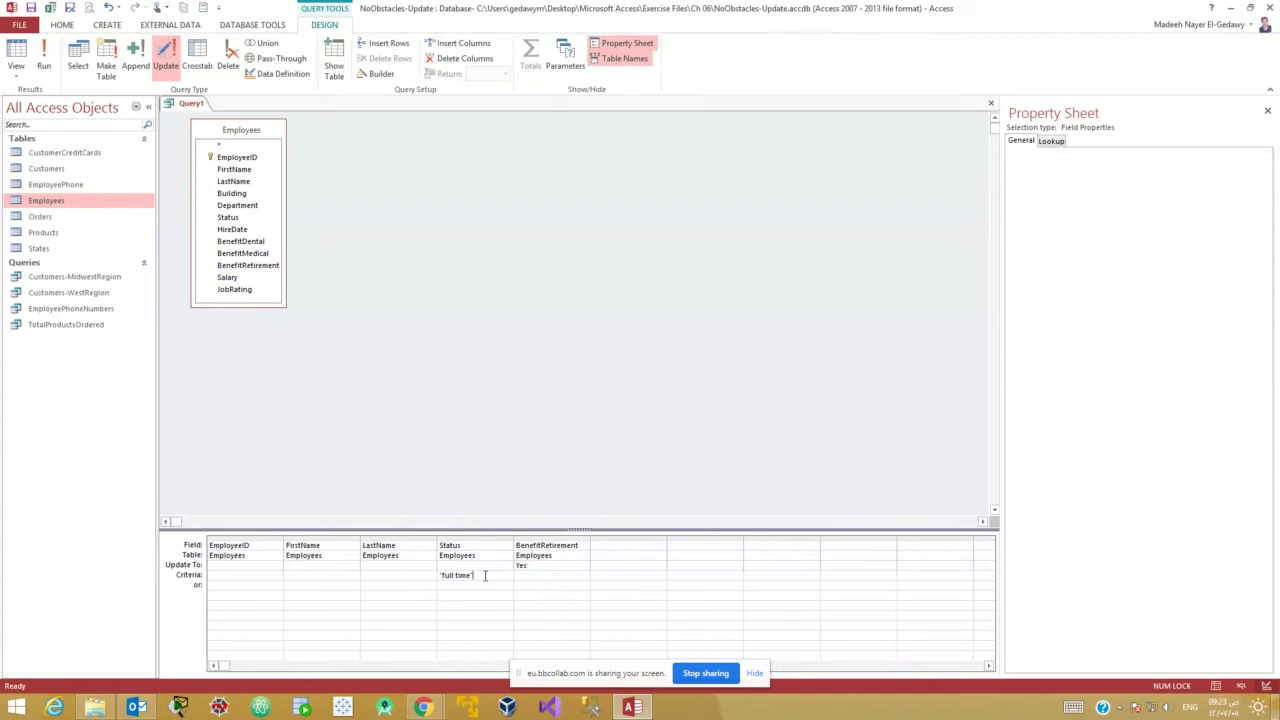
drag(485, 575, 418, 575)
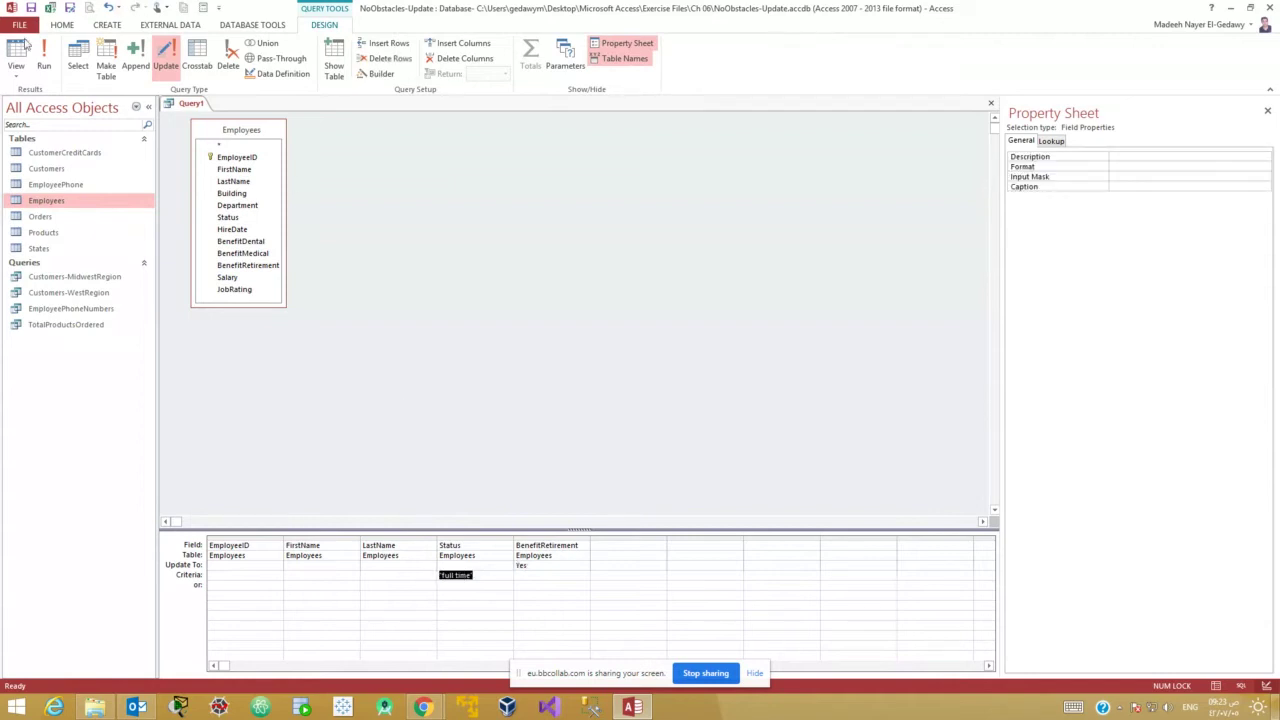
Change the query to a select query, find the record with EmployeeID 17 in its datasheet, and return to design view.
click(78, 63)
click(16, 50)
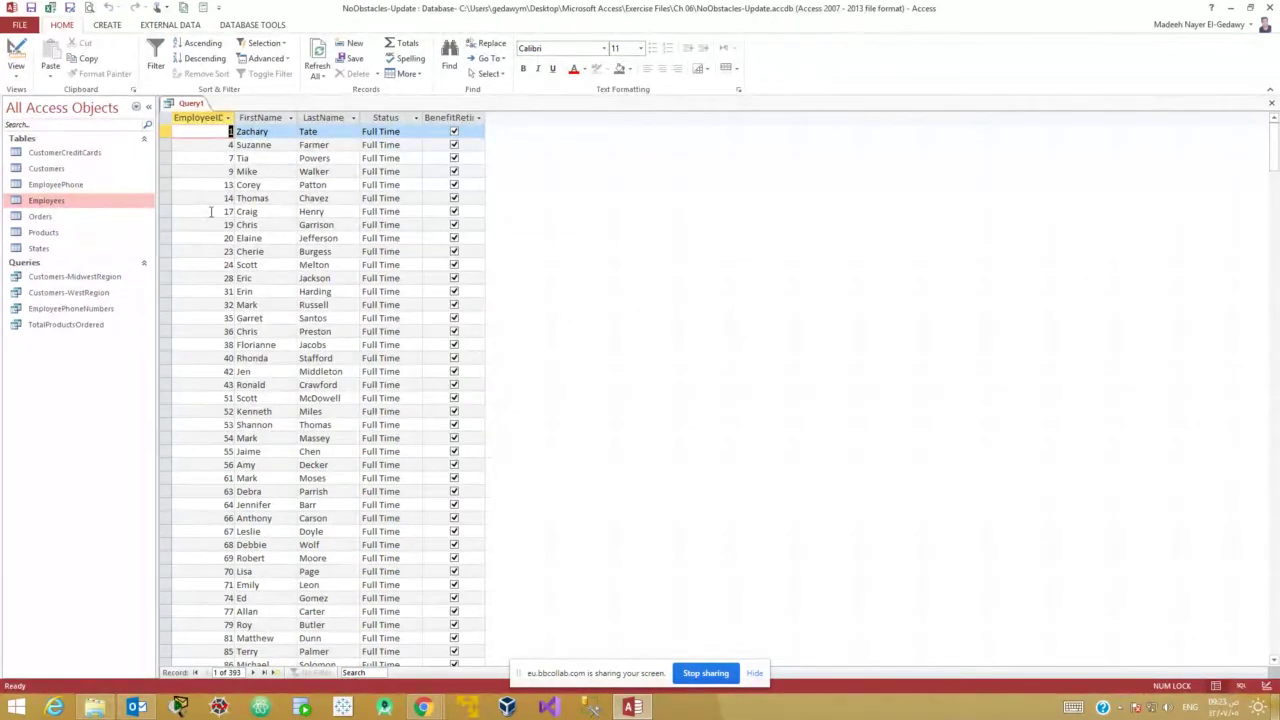
click(215, 211)
click(16, 58)
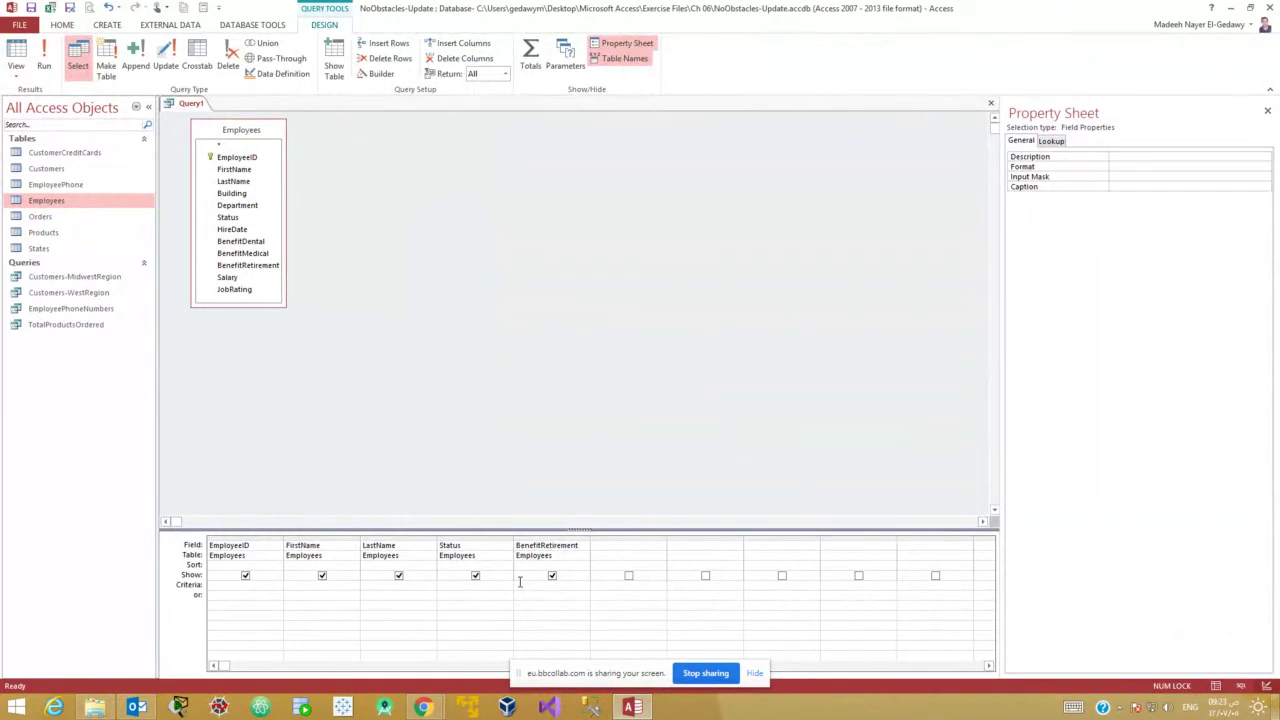
Replace the Status criterion with an EmployeeID criterion of 17 and show the query's datasheet.
click(229, 586)
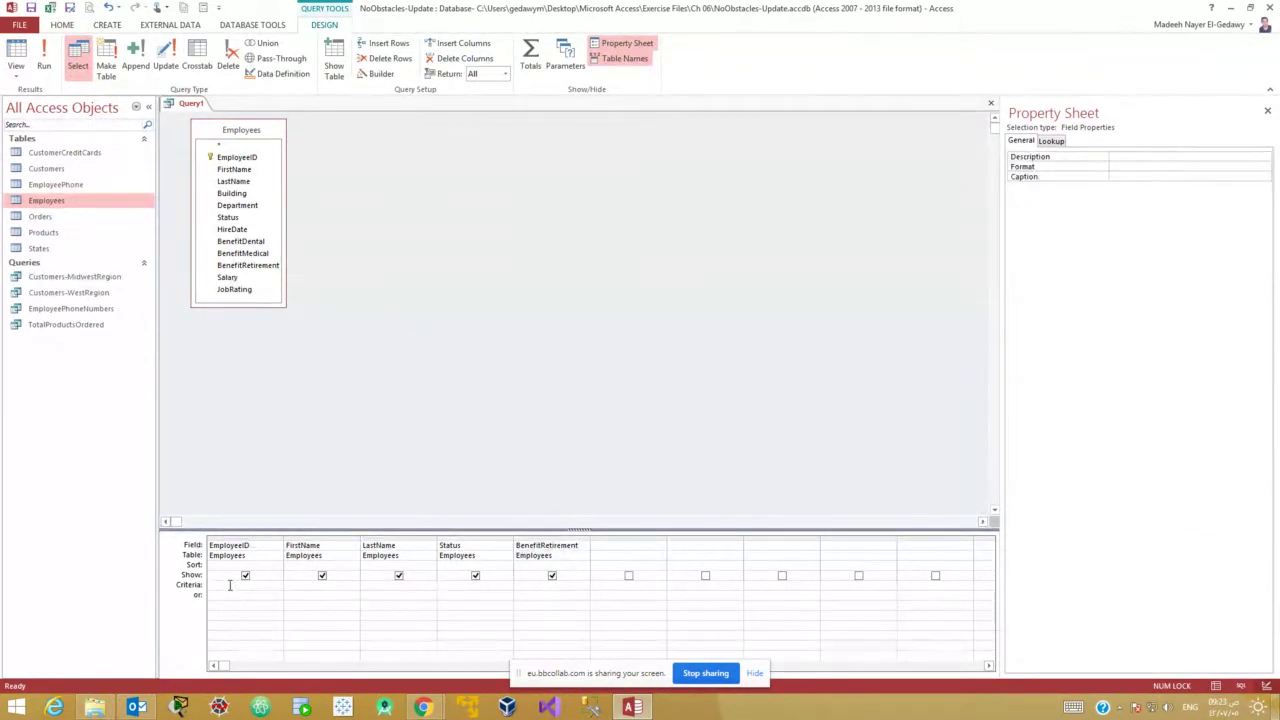
text(17)
click(16, 54)
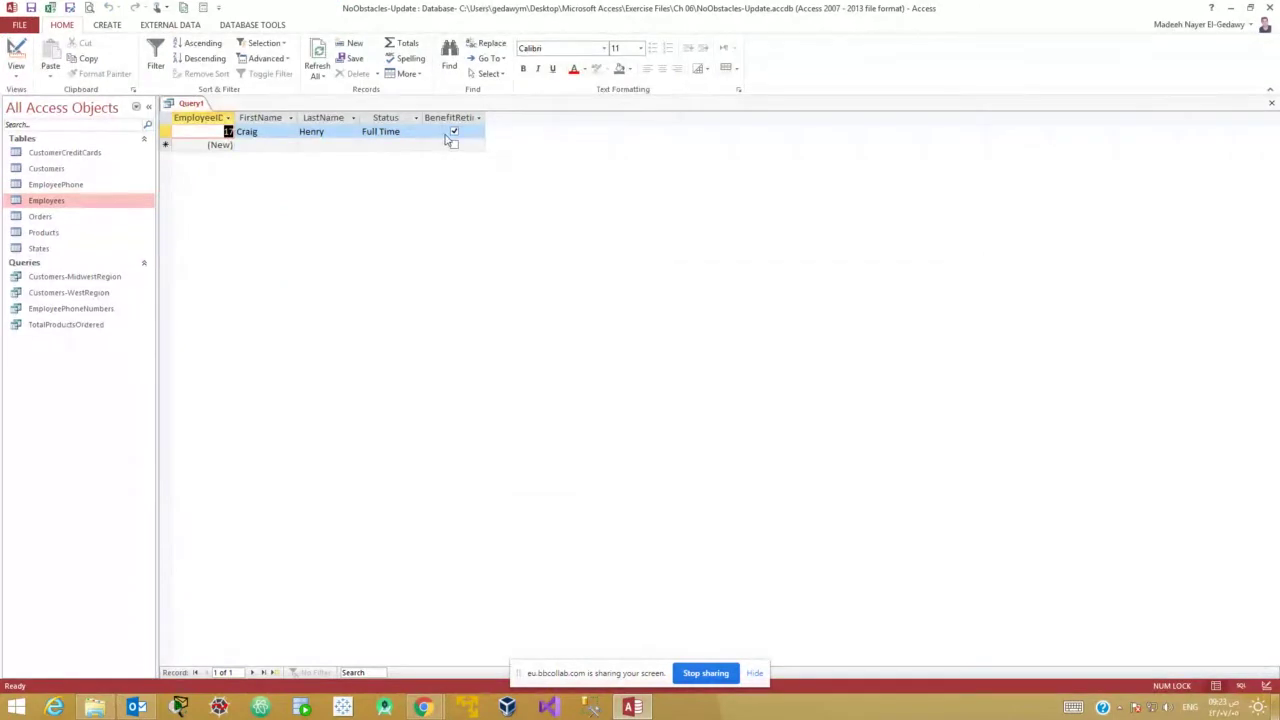
Clear the BenefitRetirement check box of employee 17, recheck the record in the datasheet, and return to design view.
click(454, 134)
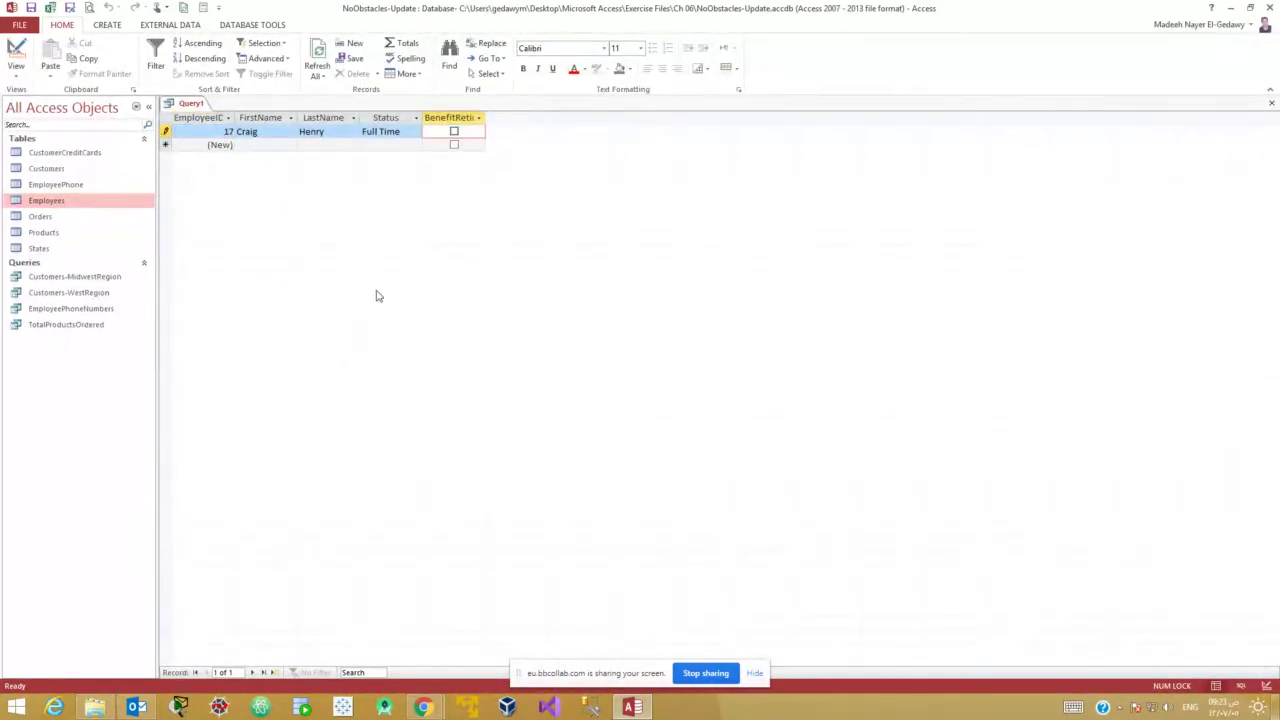
click(16, 54)
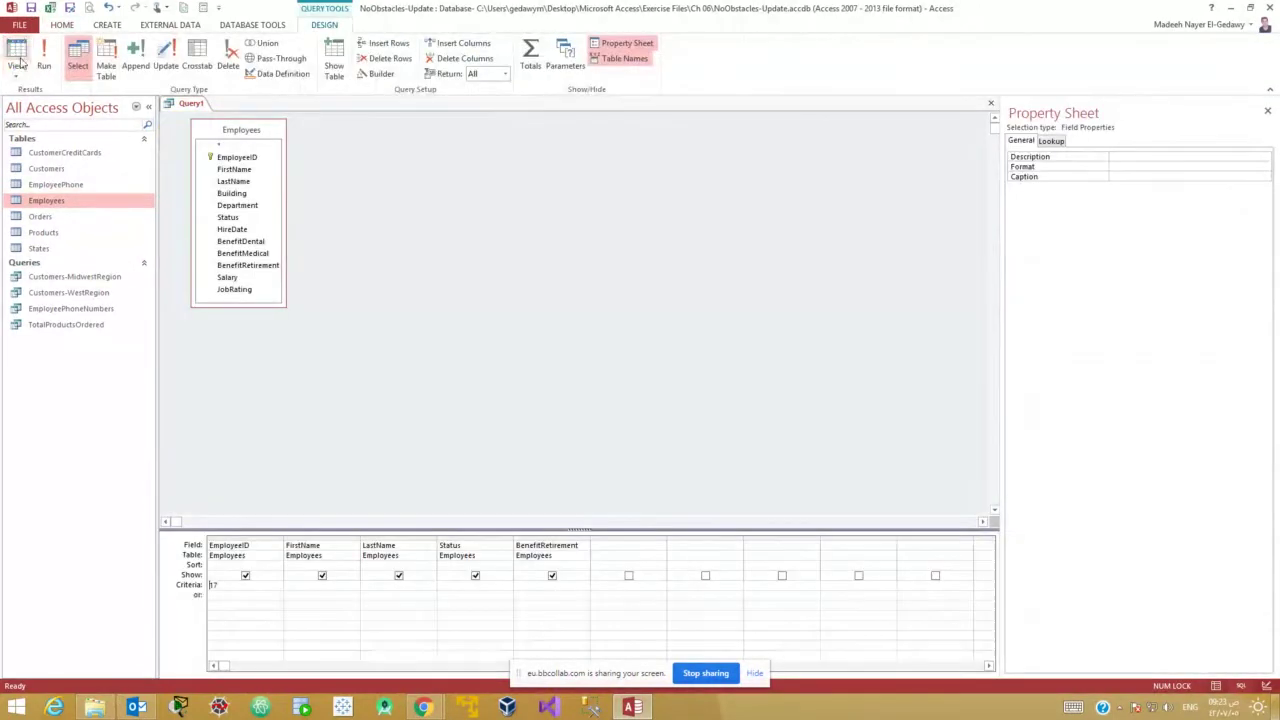
click(16, 54)
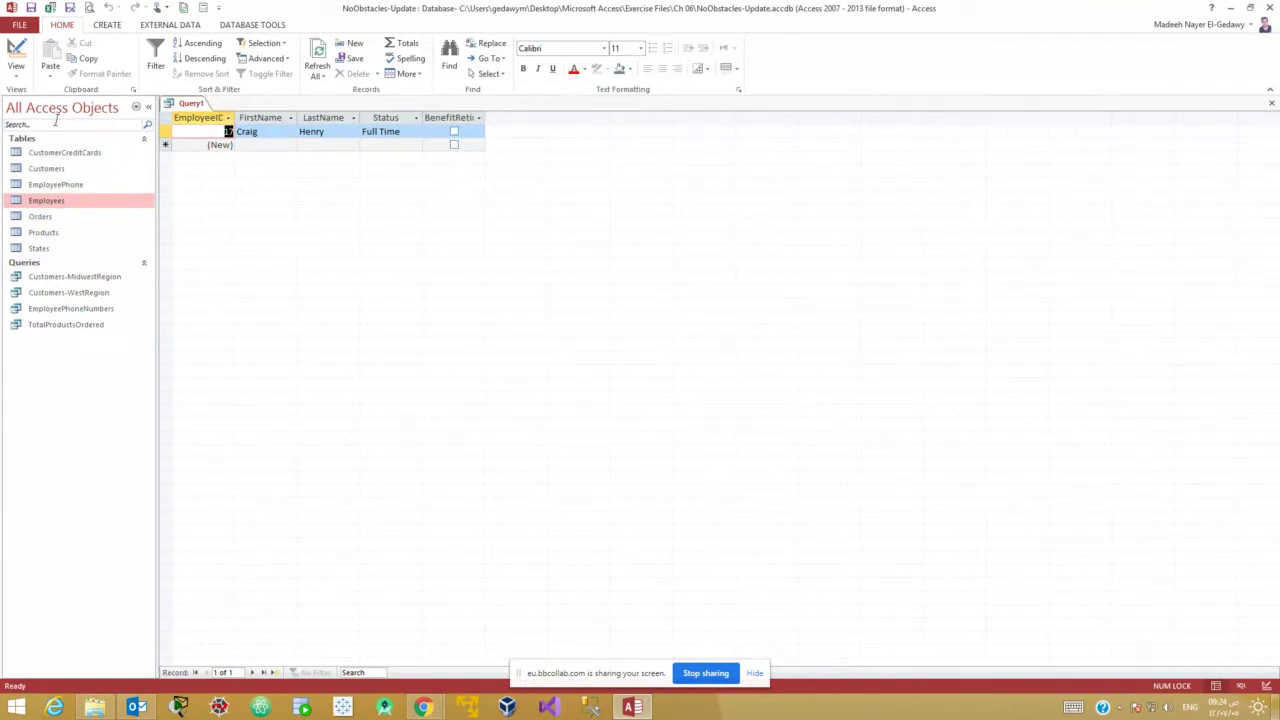
click(16, 58)
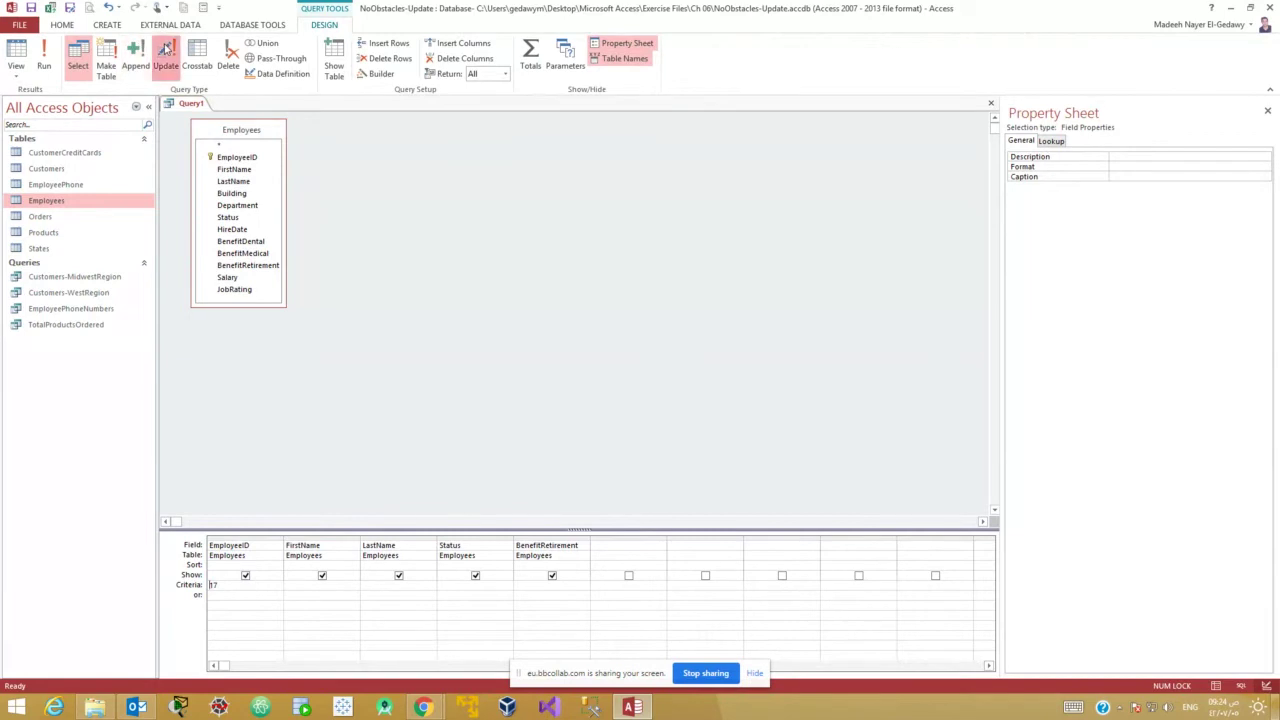
Change the query to an update query with BenefitRetirement updated to Yes, run it and accept updating the record.
click(166, 52)
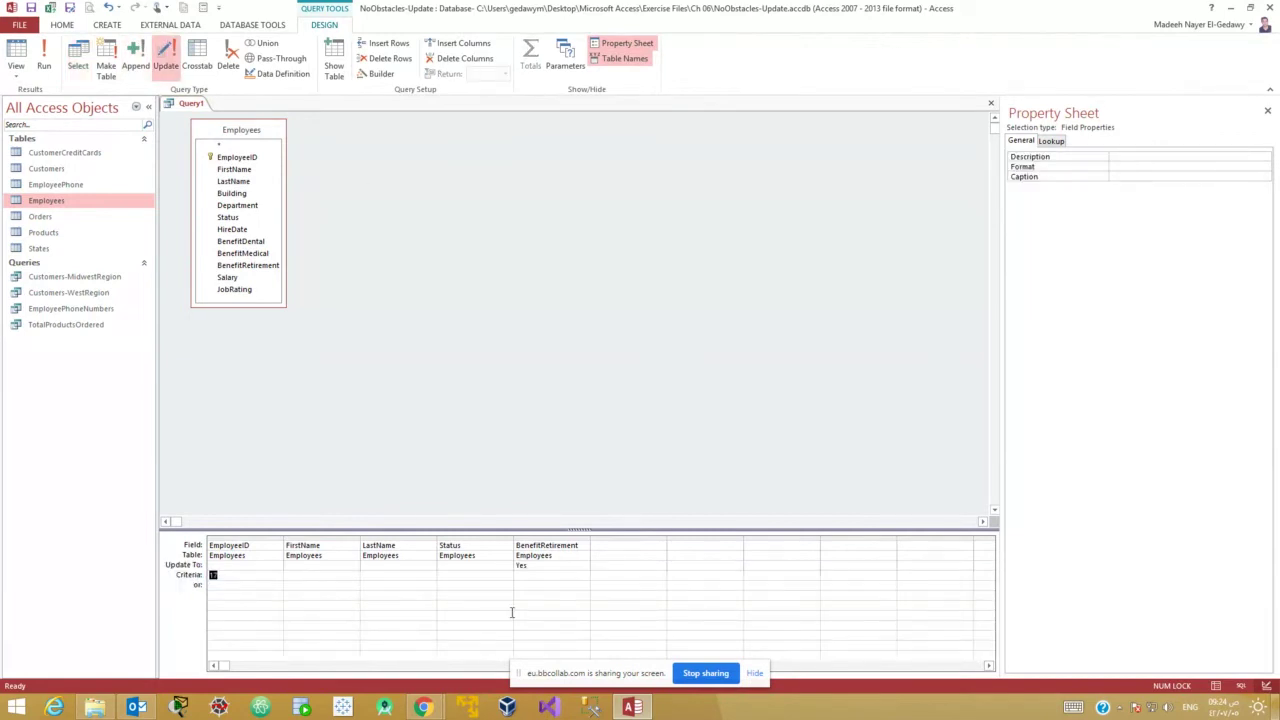
click(553, 566)
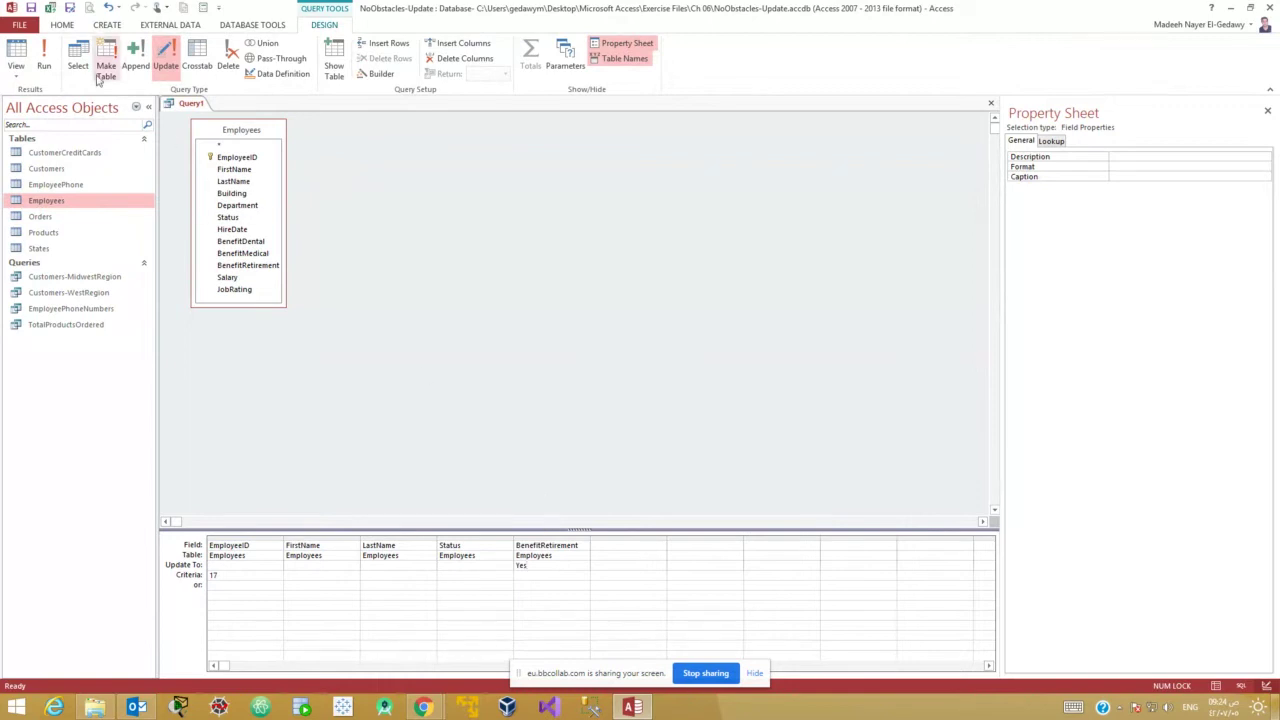
click(44, 60)
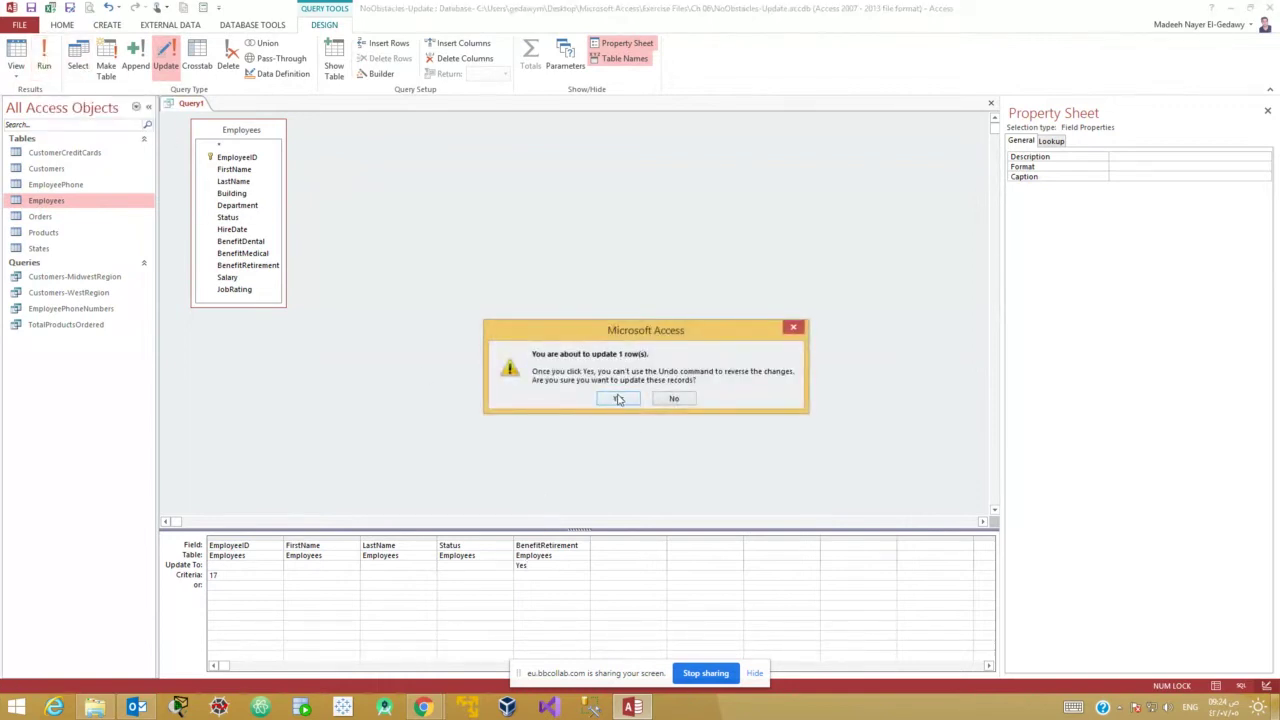
click(618, 398)
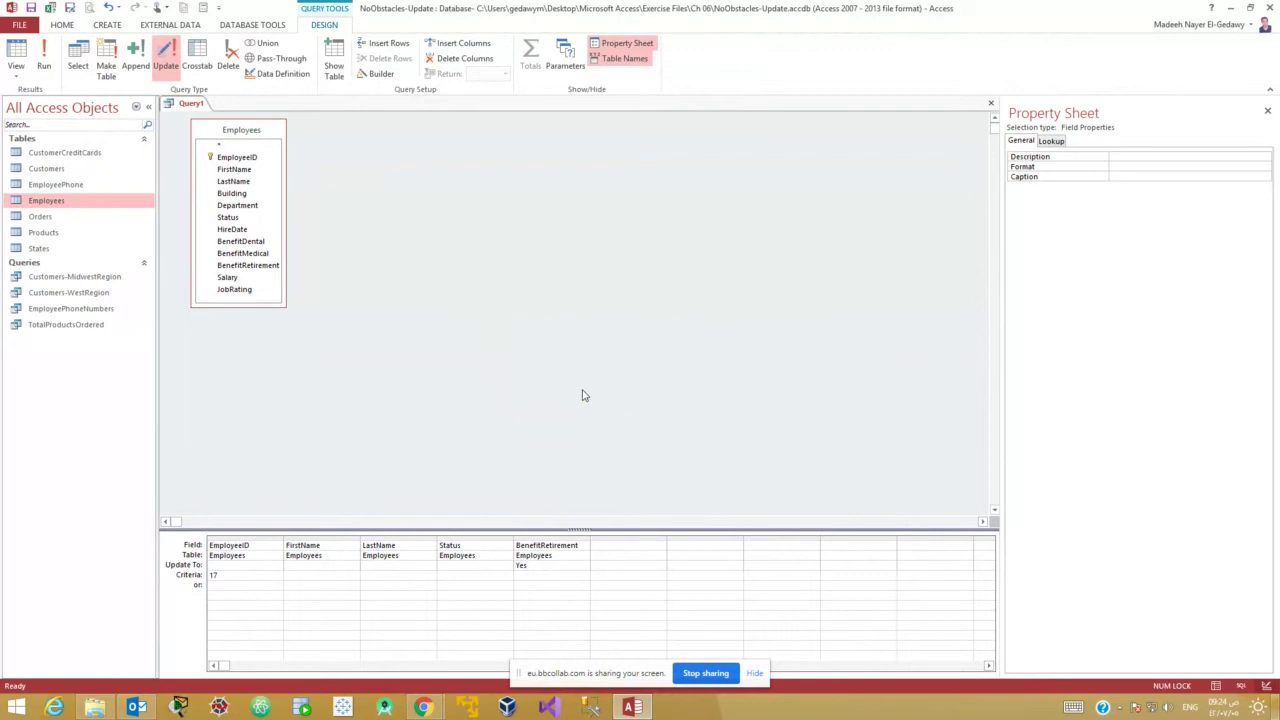
Change back to a select query, check employee 17's BenefitRetirement value in the datasheet, and close the query without saving.
click(80, 60)
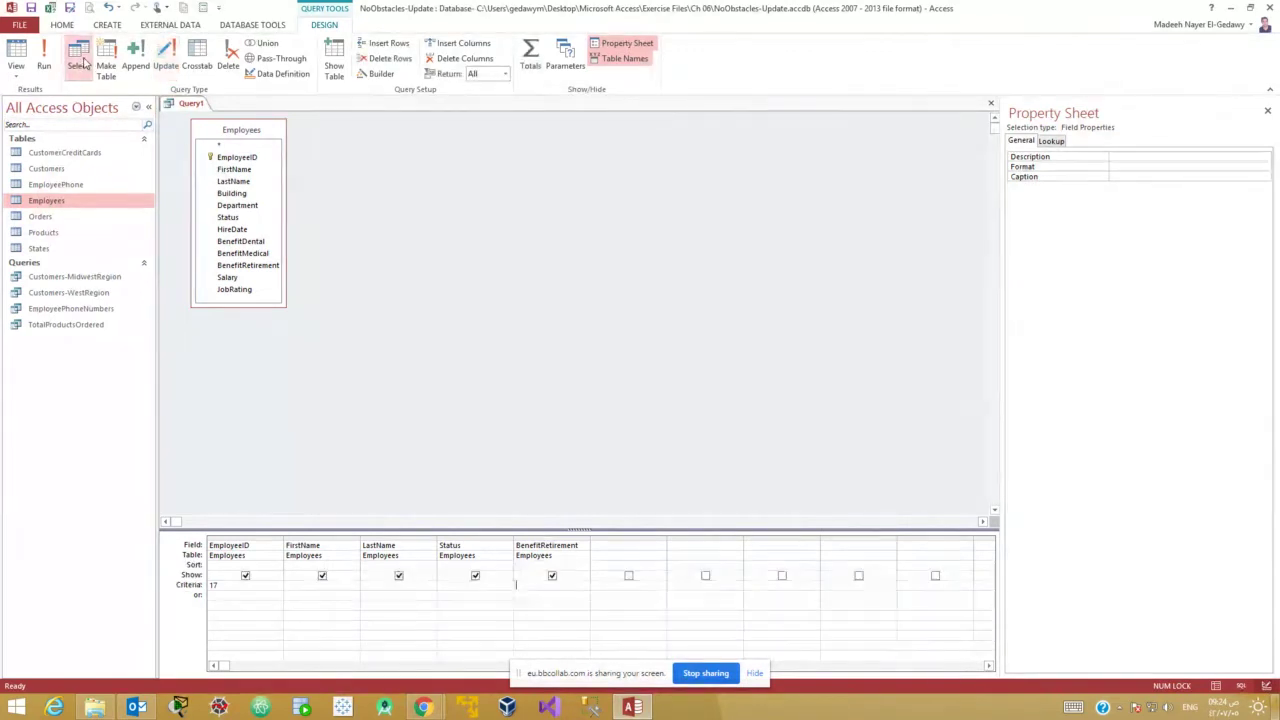
click(16, 52)
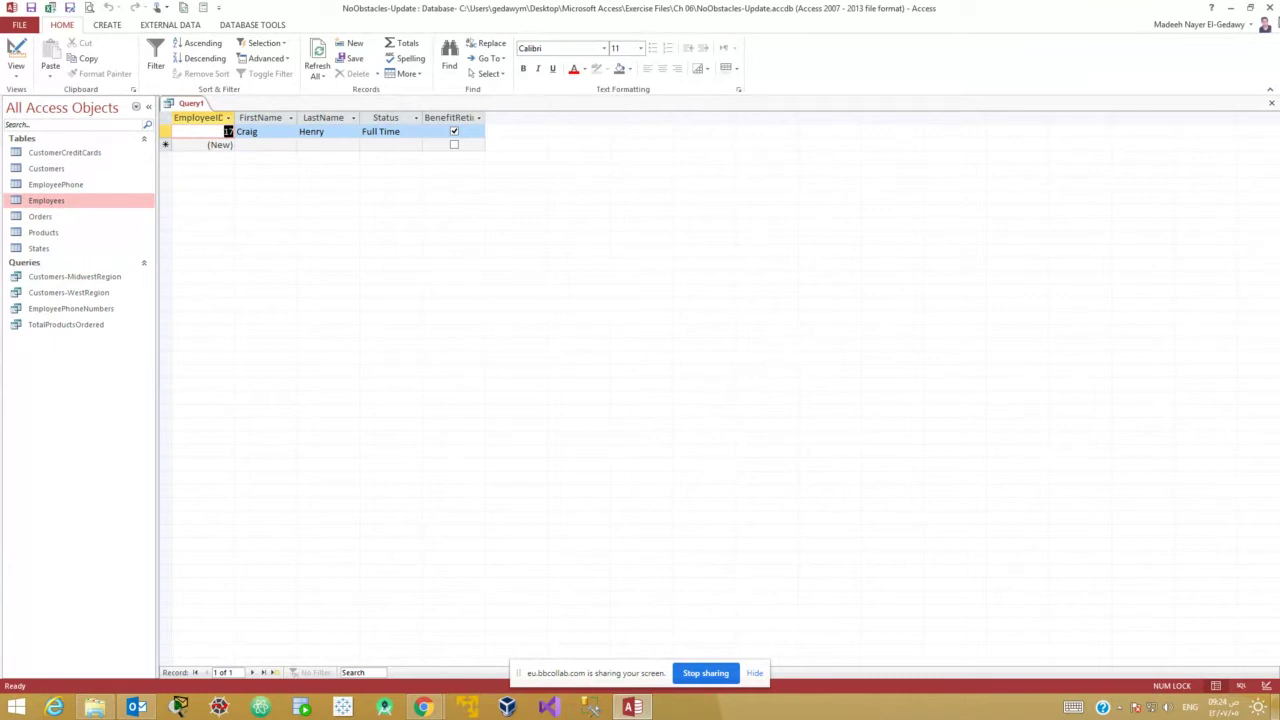
click(1271, 105)
click(643, 394)
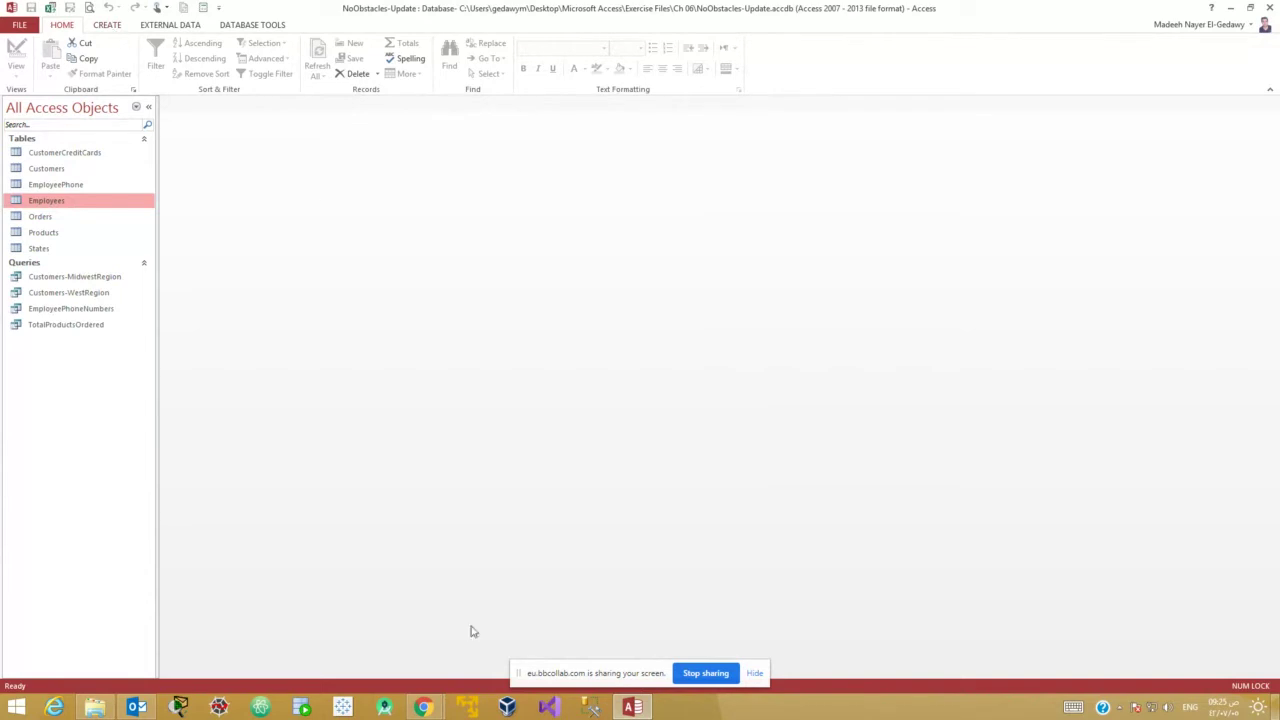
Close the NoObstacles-Update database and open NoObstacles-MakeTable.accdb from the Ch 06 folder.
click(95, 708)
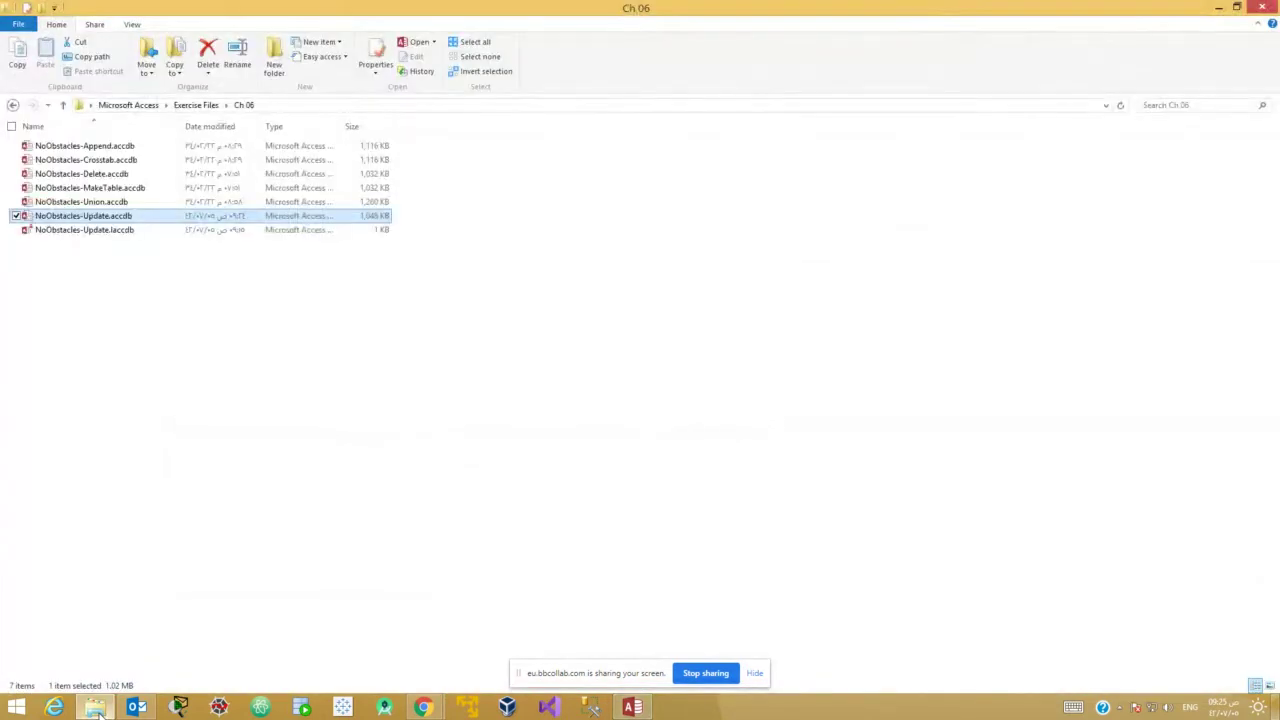
click(95, 708)
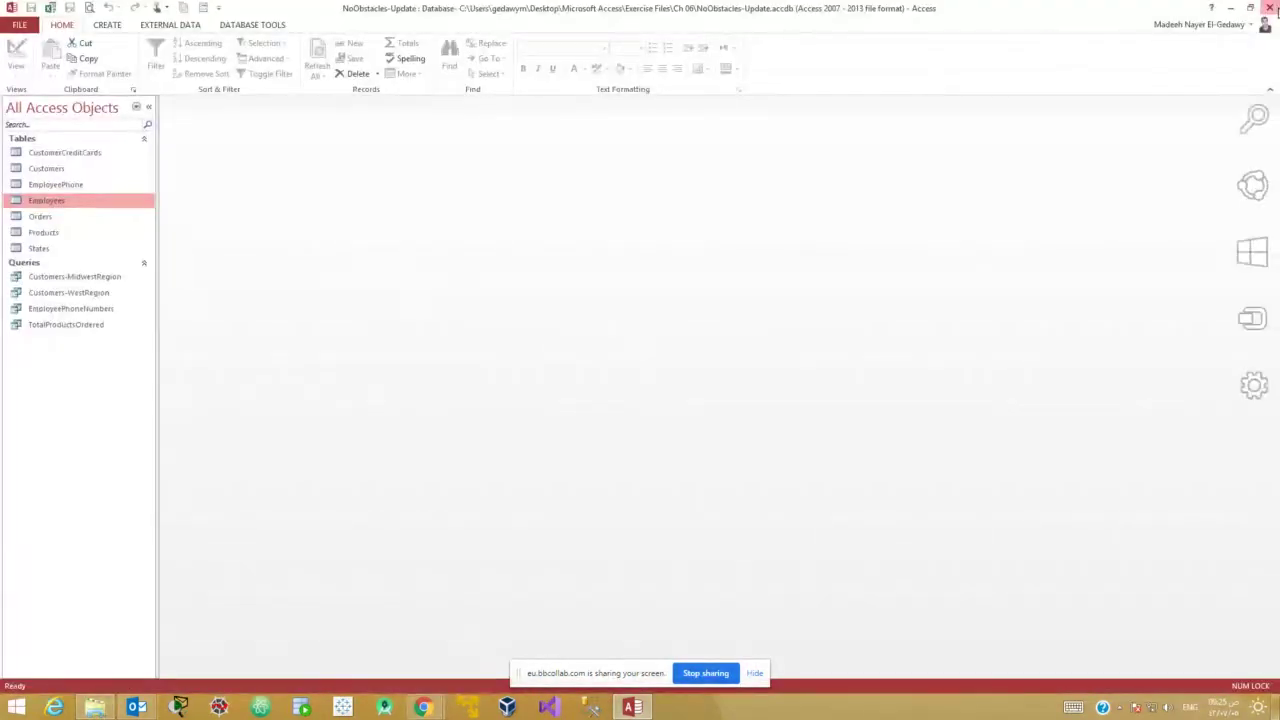
click(1272, 8)
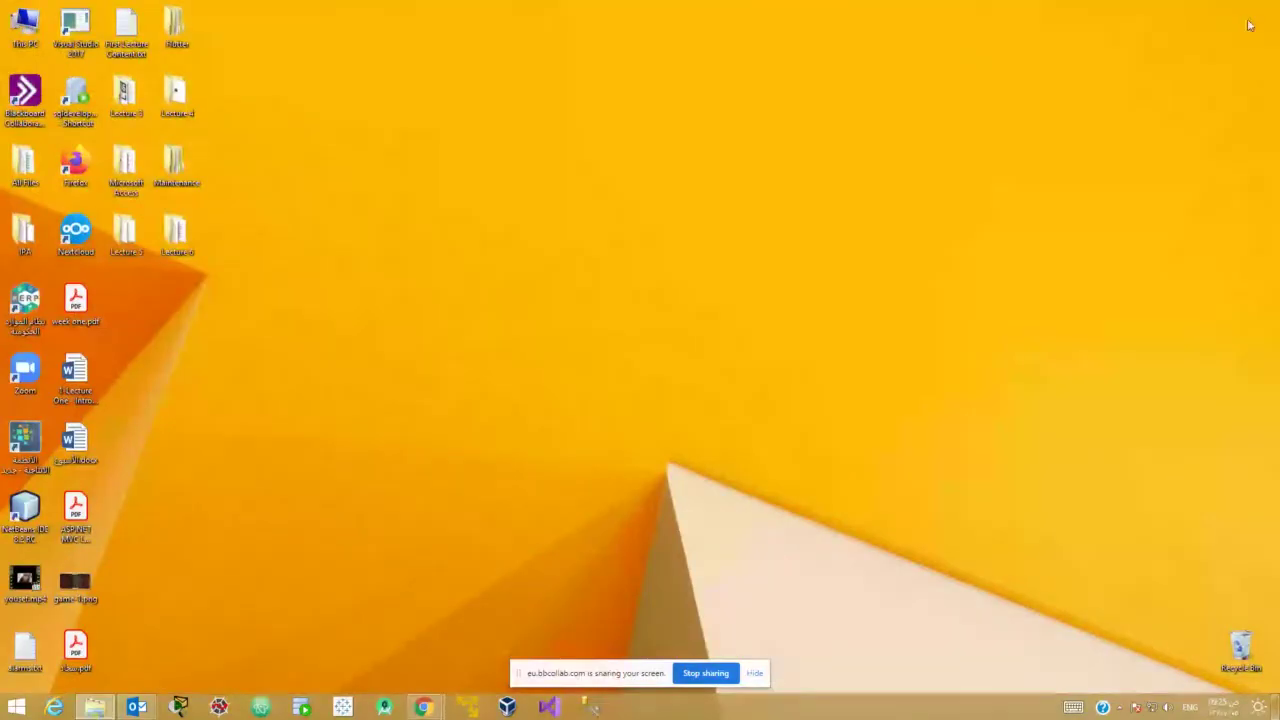
click(109, 708)
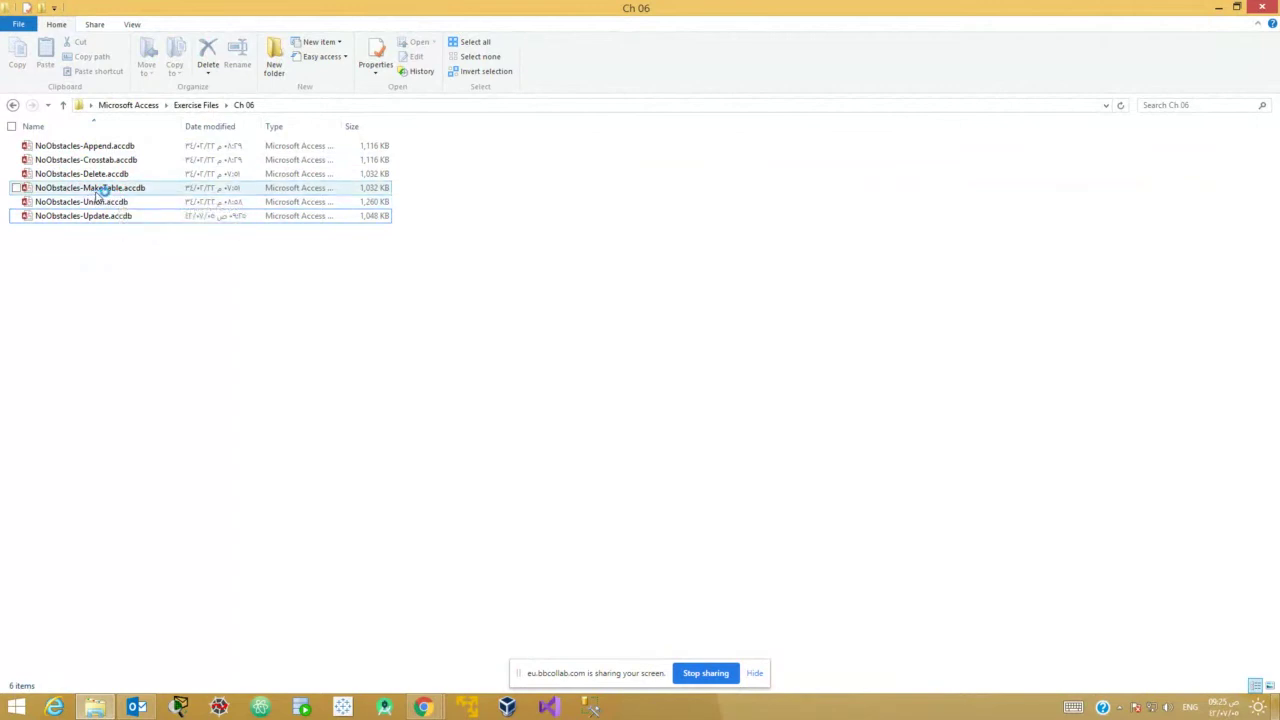
double_click(101, 190)
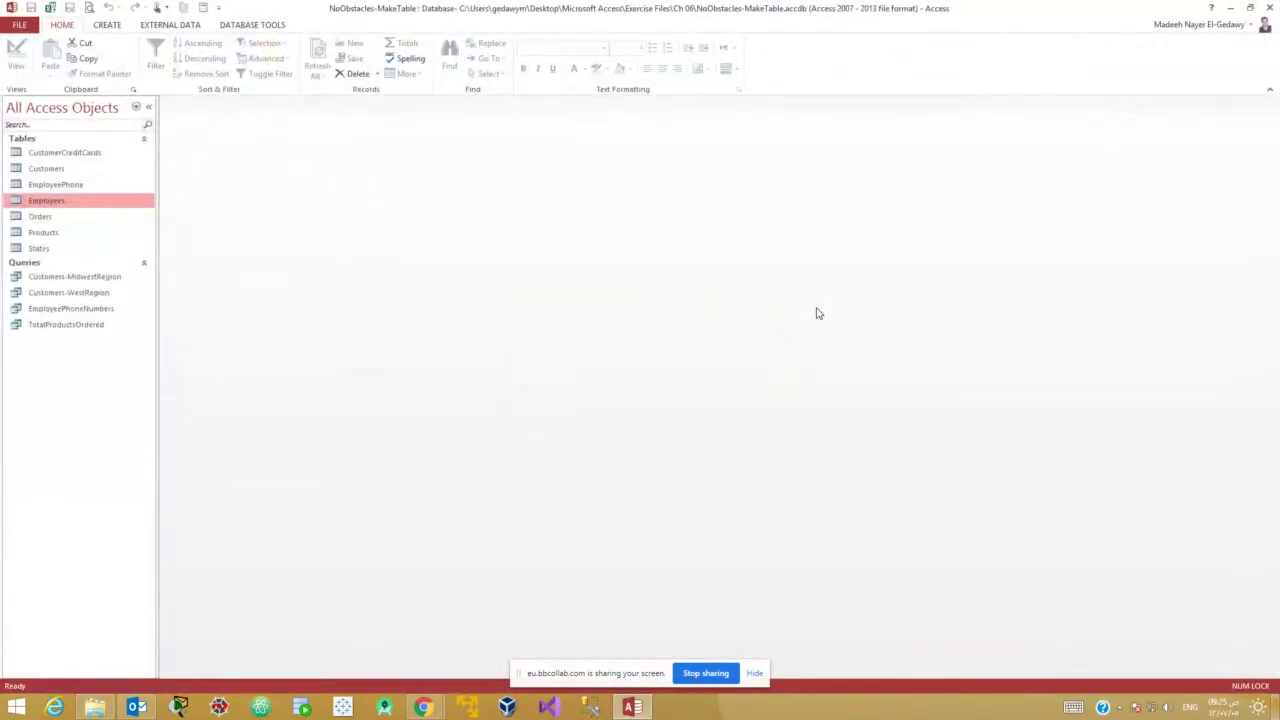
Create a new query in design view based on the Employees table.
click(105, 26)
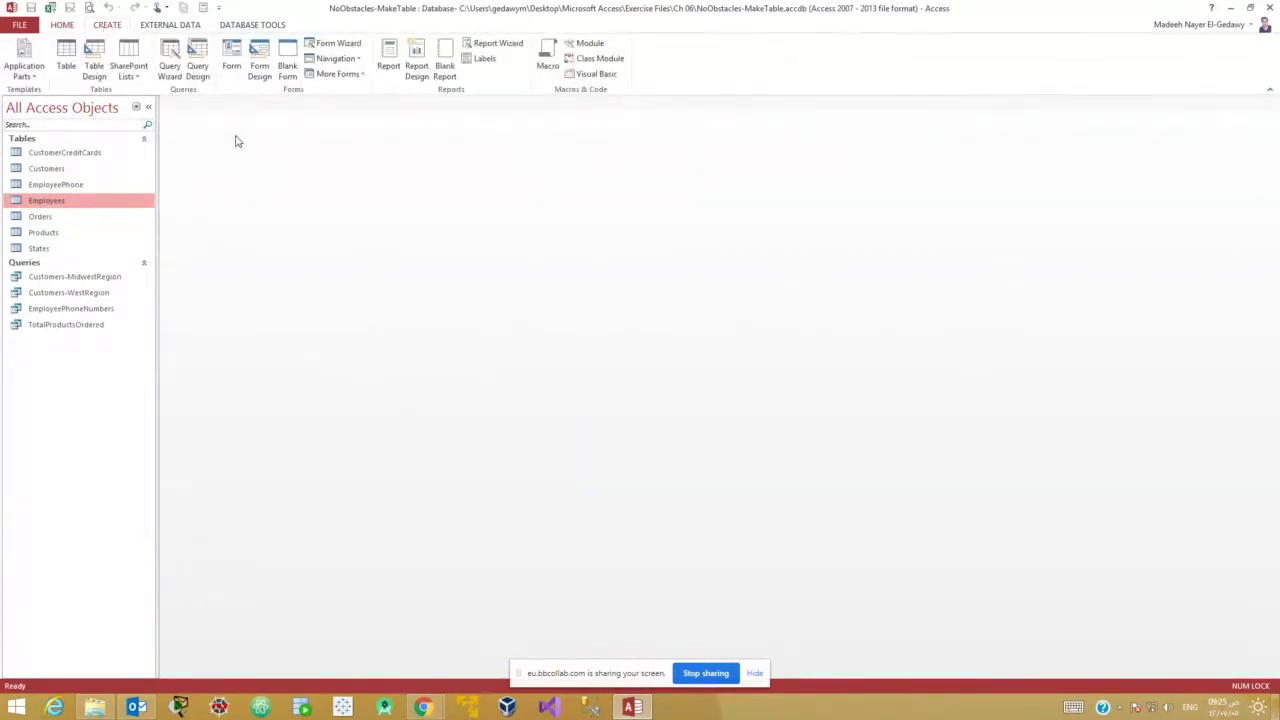
click(199, 68)
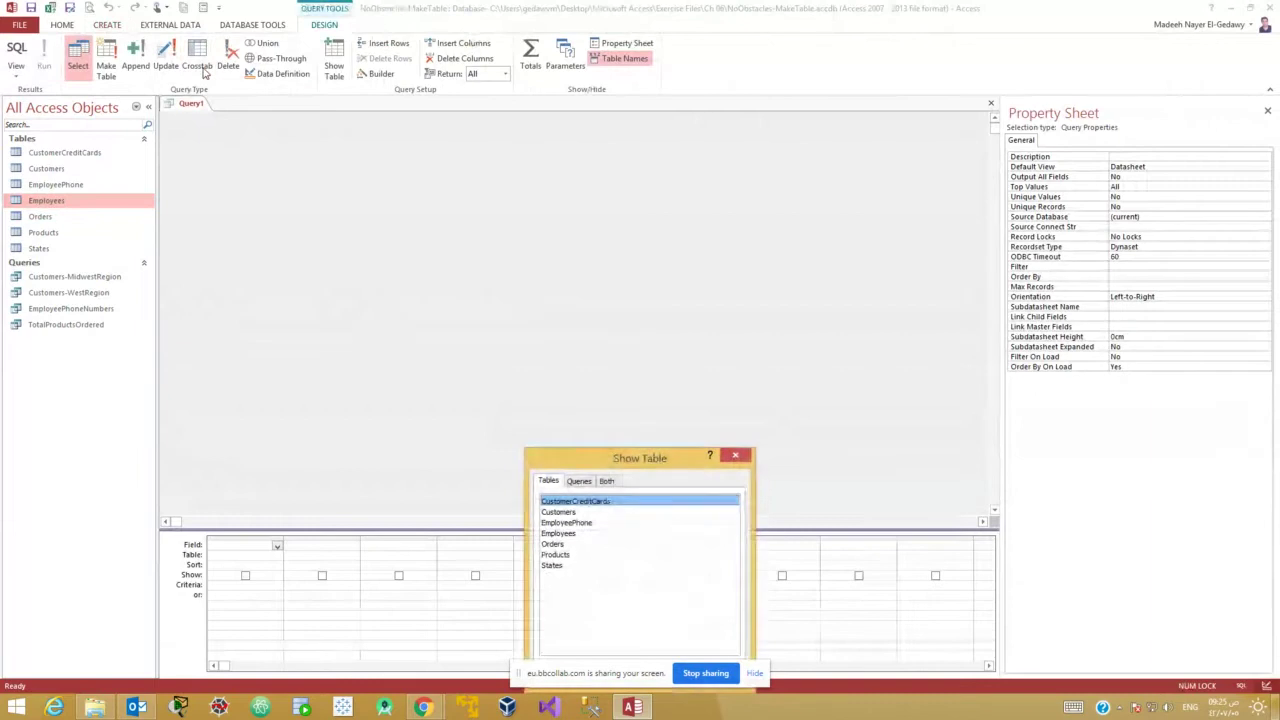
double_click(572, 535)
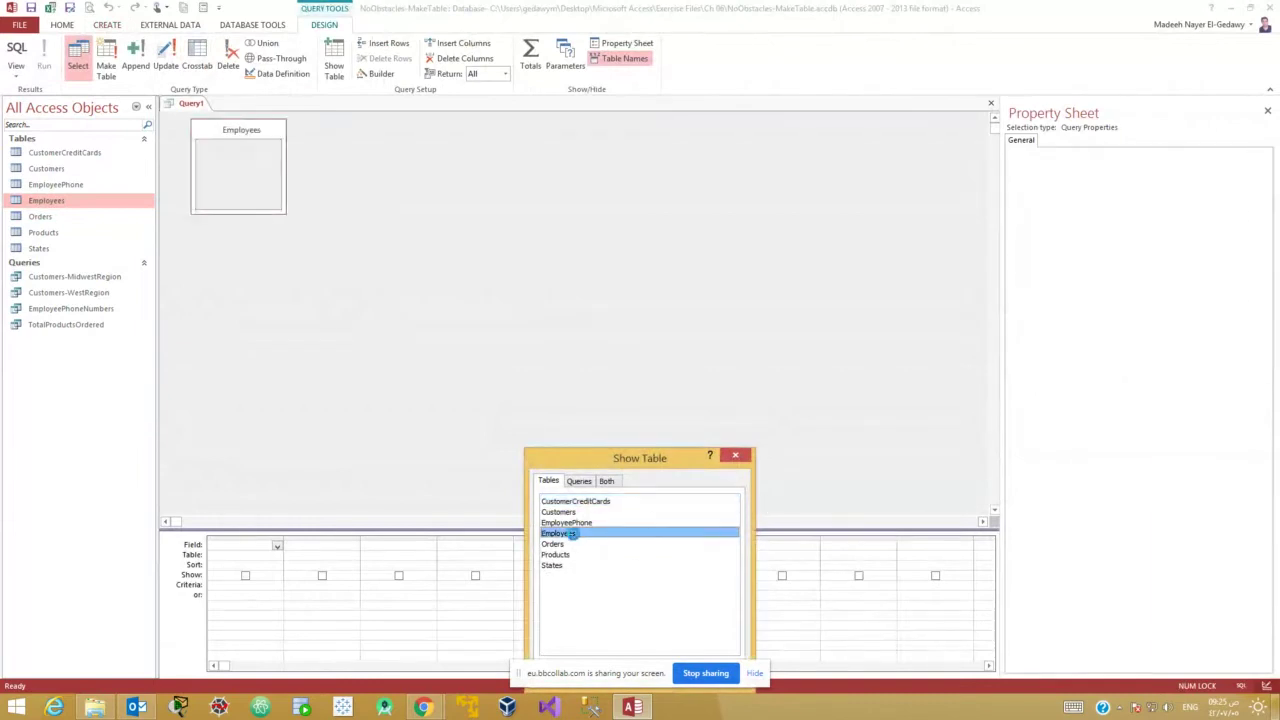
click(735, 456)
Resize the Employees field list so all its fields fit, and move the divider above the query grid up.
drag(221, 212, 249, 354)
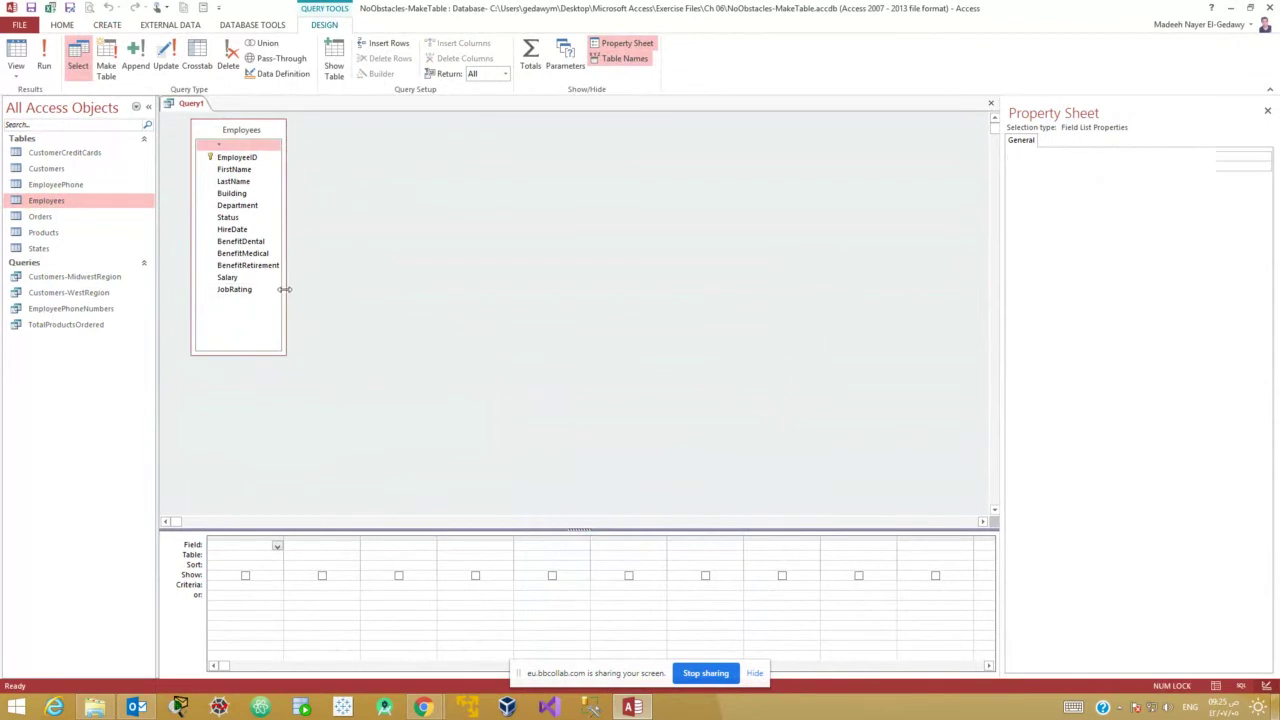
drag(285, 290, 312, 290)
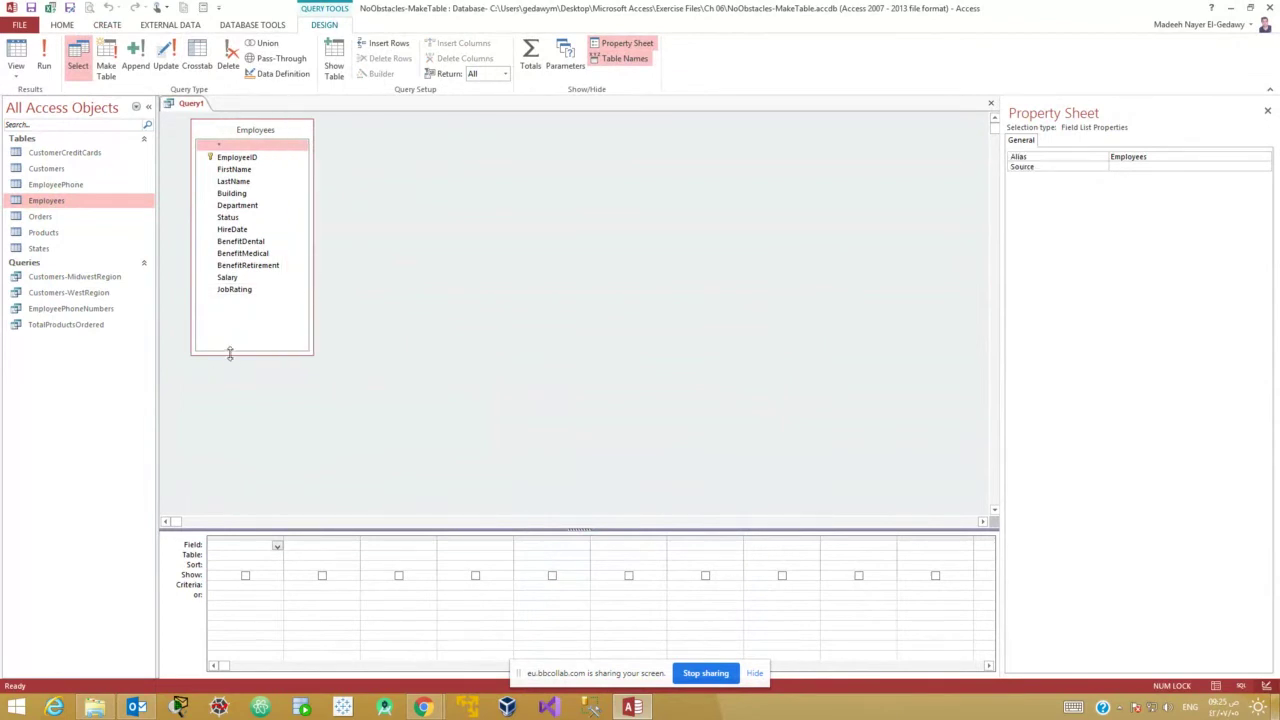
drag(230, 354, 243, 310)
drag(315, 530, 329, 409)
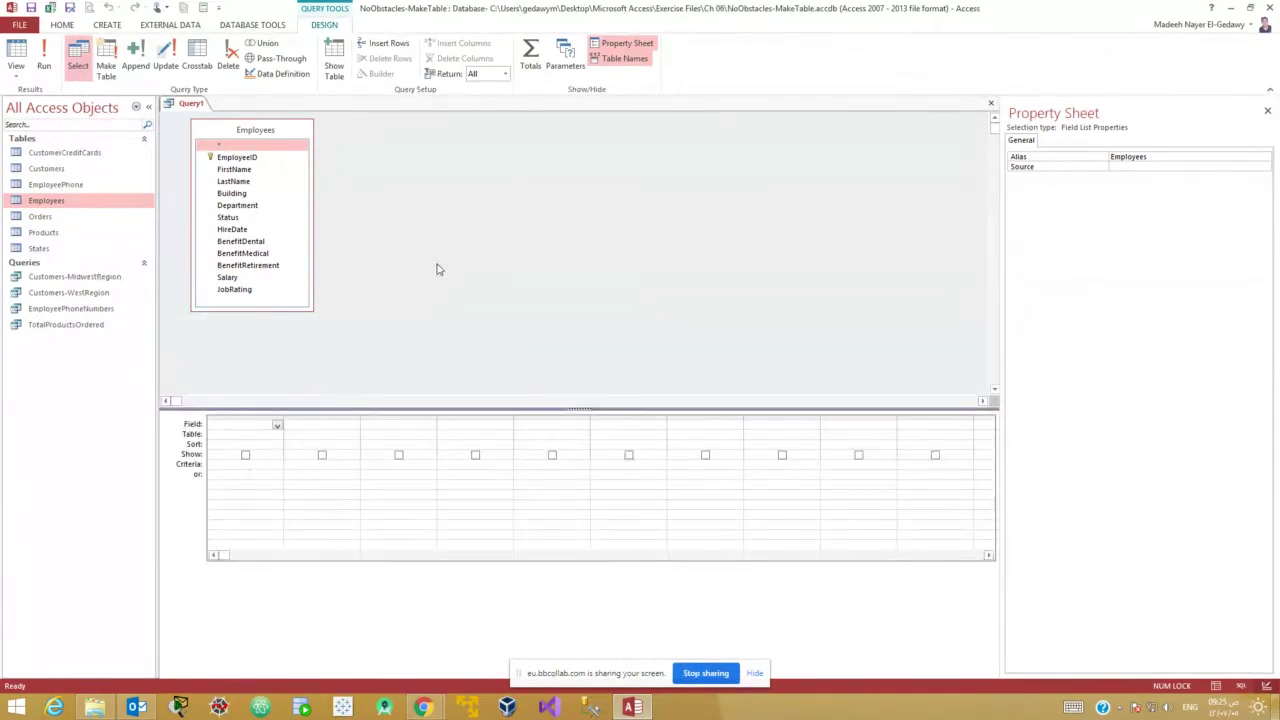
Add the EmployeeID, FirstName, LastName, Department and Status fields of Employees to the query grid.
double_click(248, 160)
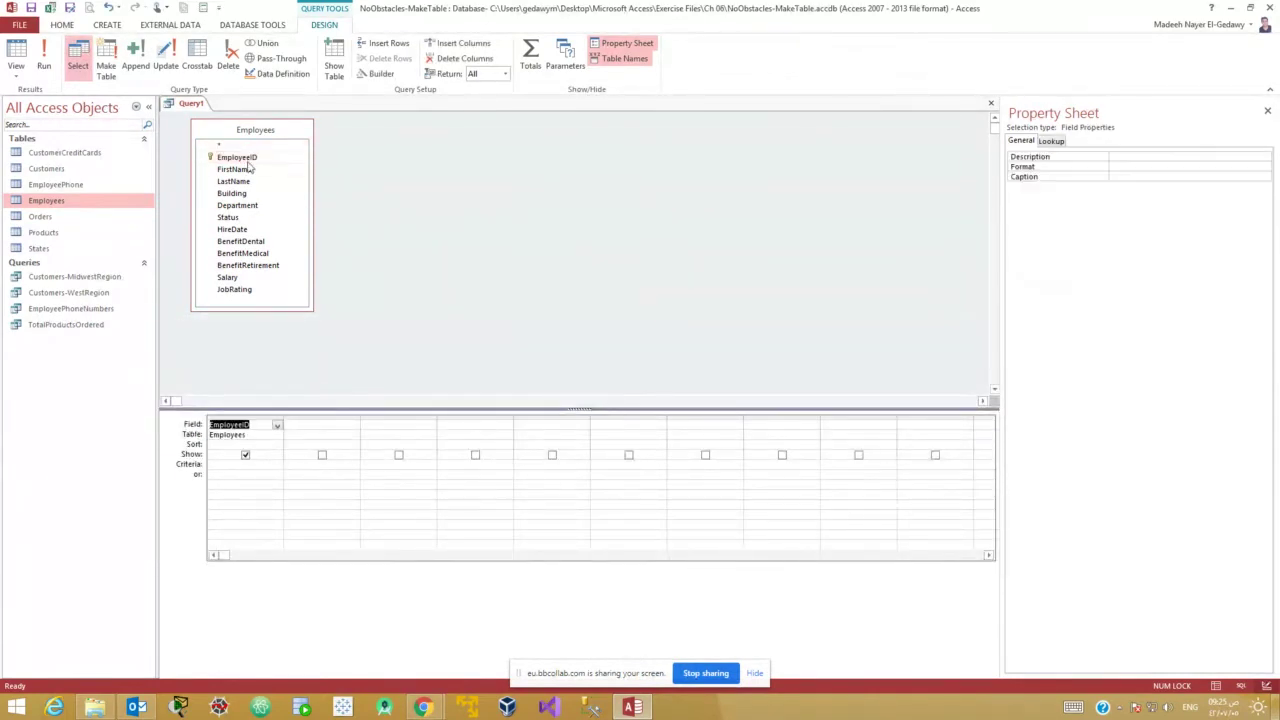
double_click(246, 171)
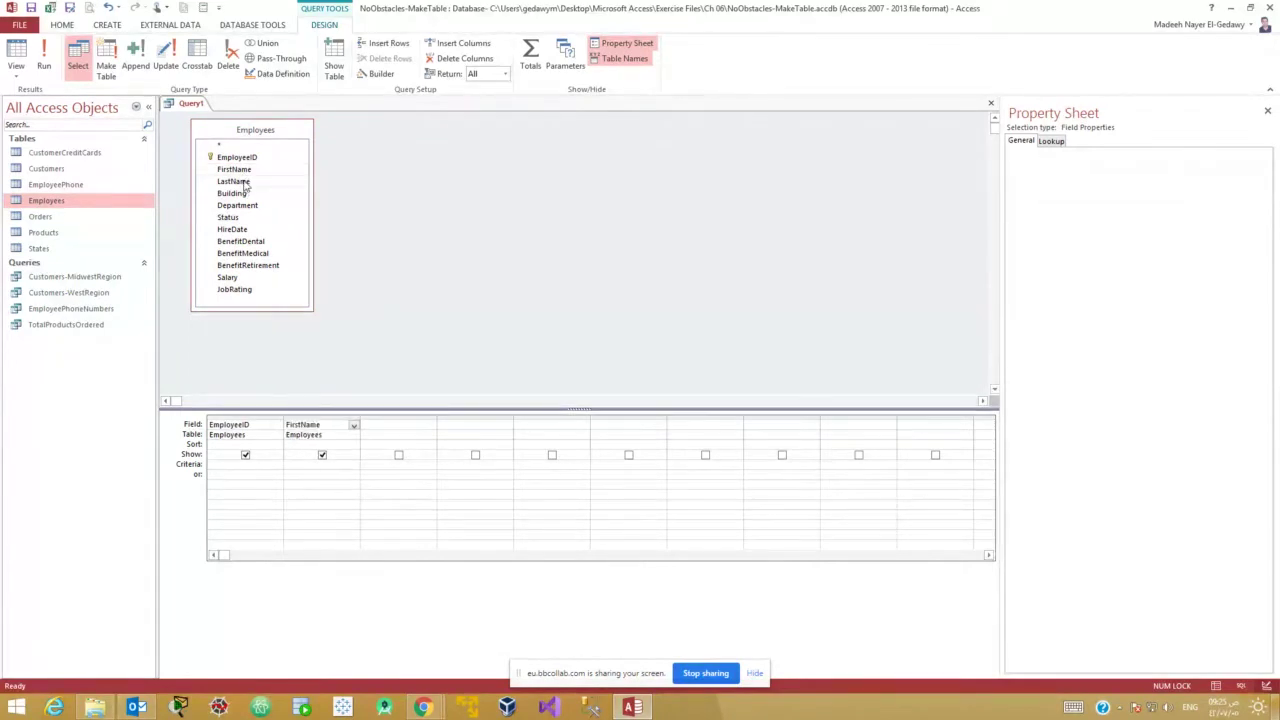
double_click(244, 182)
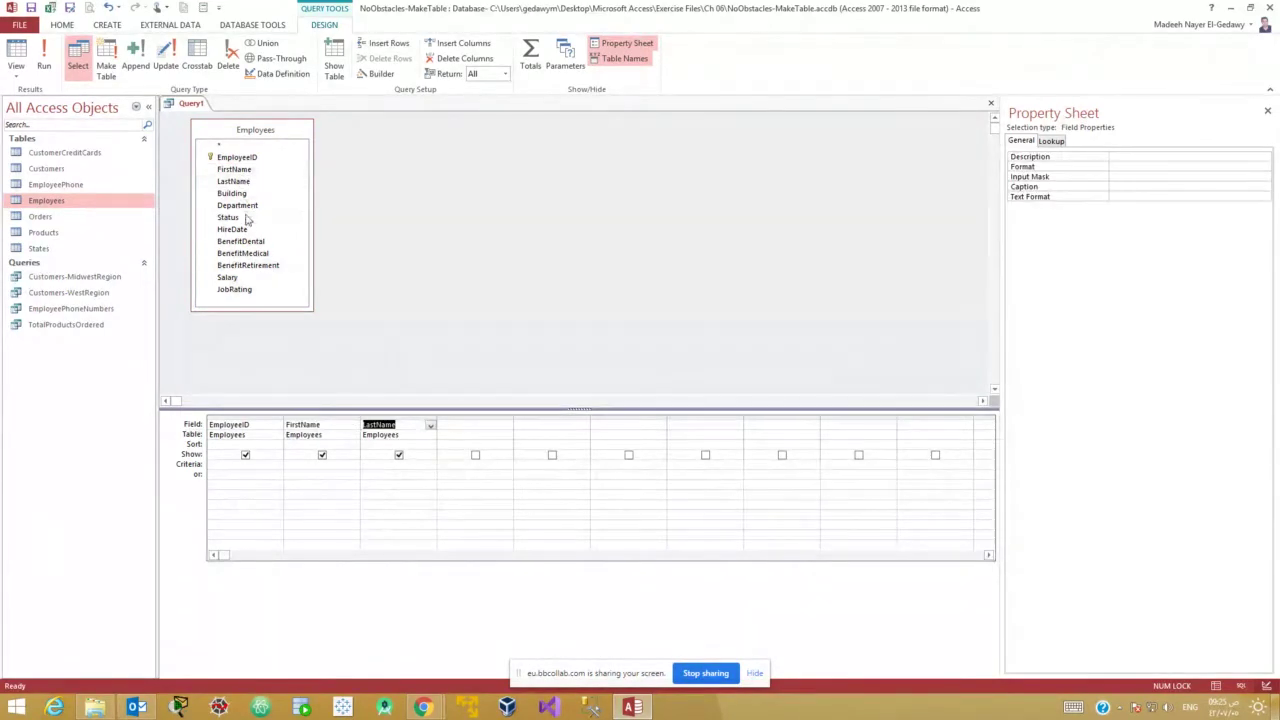
double_click(244, 206)
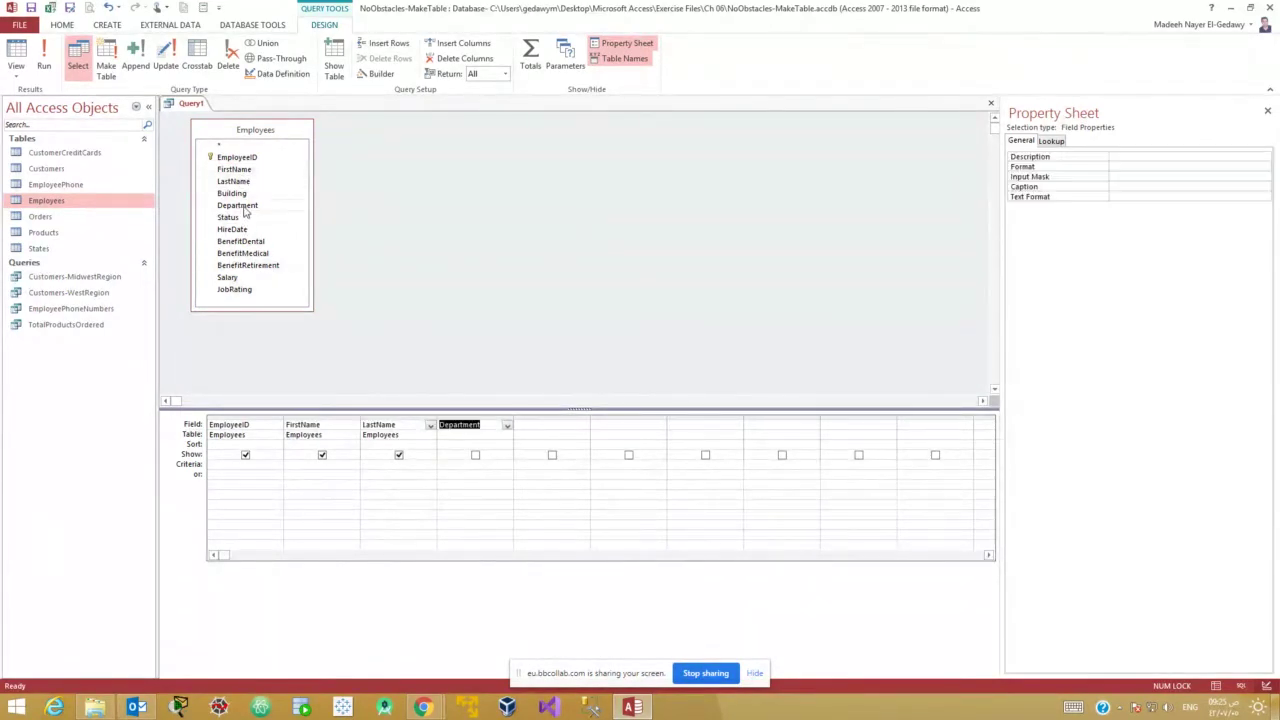
double_click(232, 219)
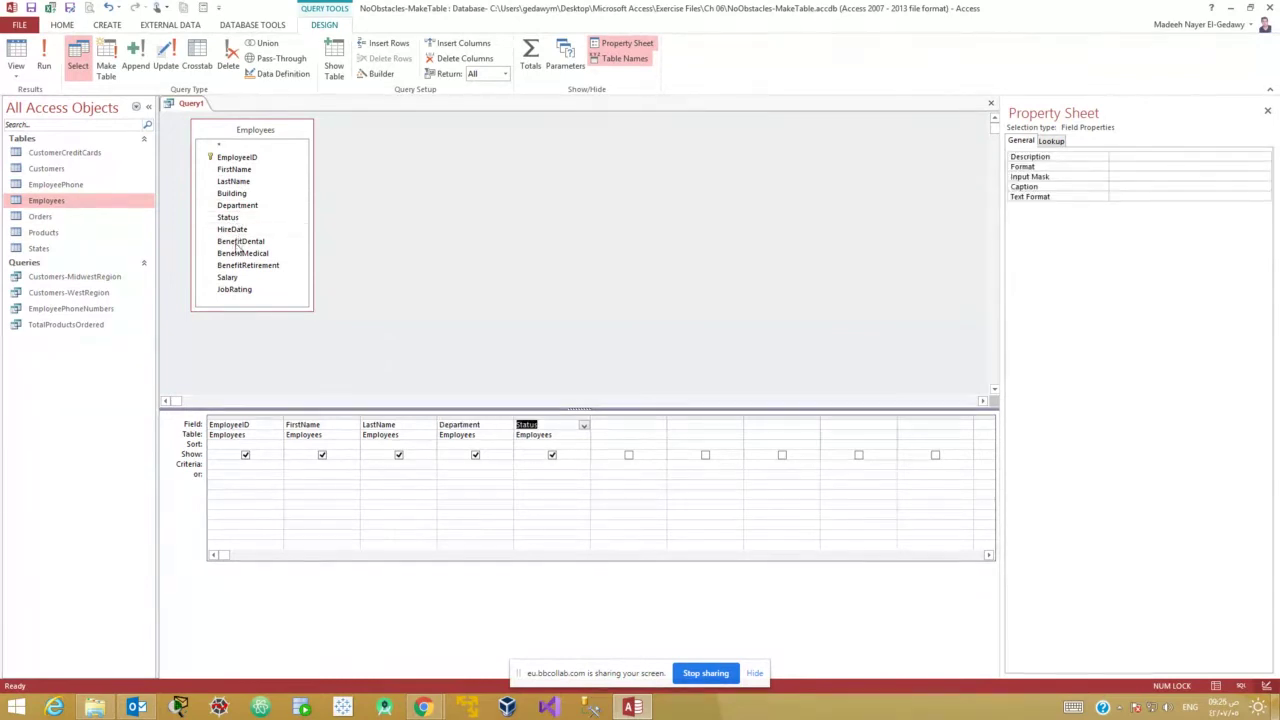
Add the Salary and JobRating fields of Employees to the query grid, and preview the query's records.
double_click(236, 278)
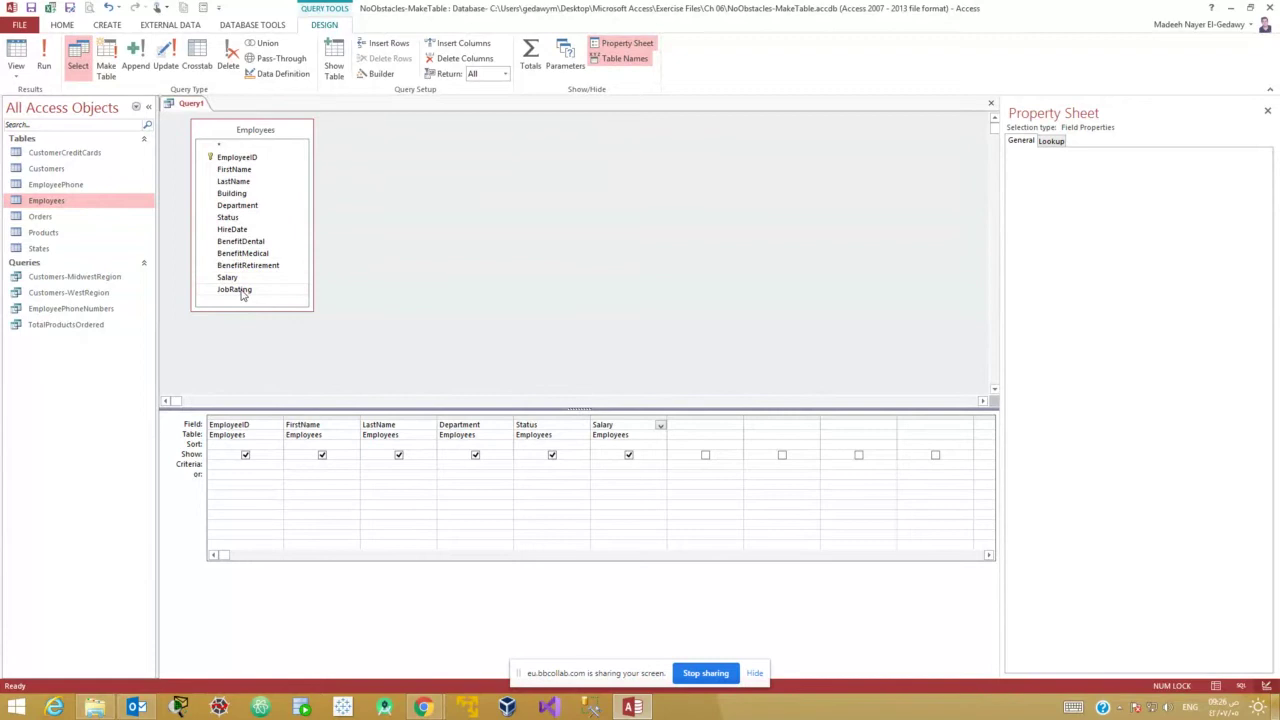
double_click(241, 290)
click(16, 60)
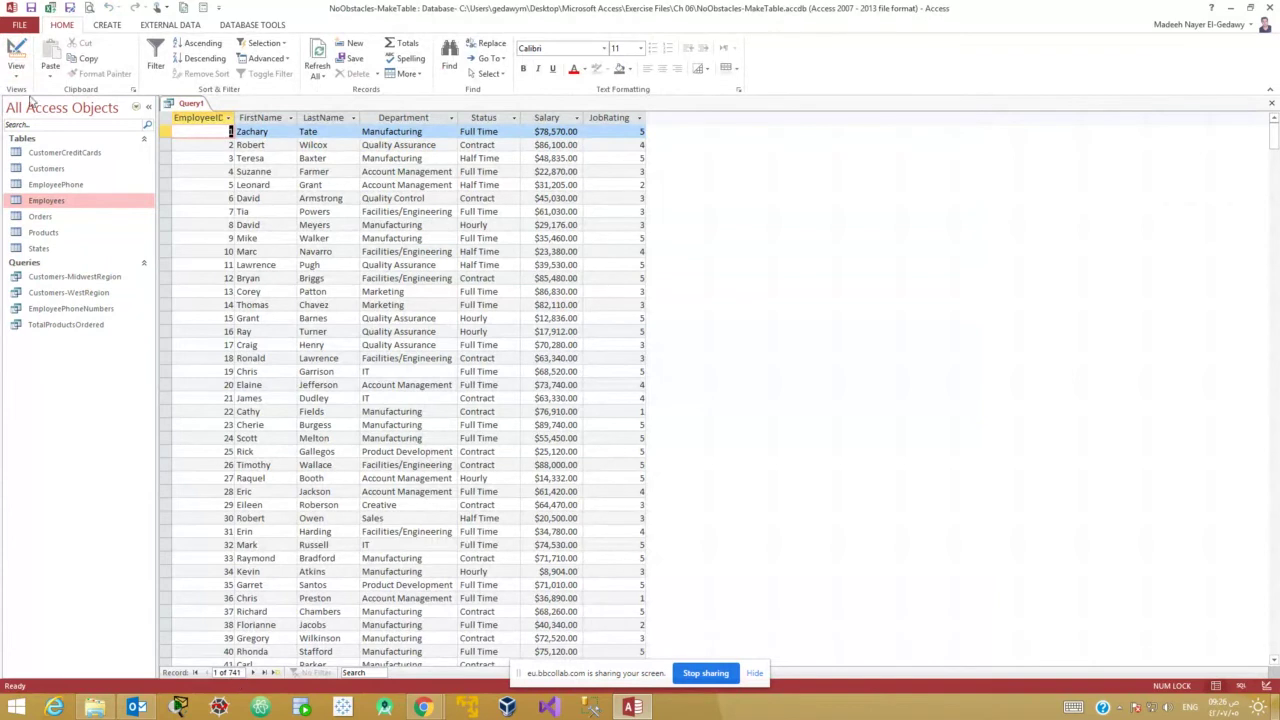
click(10, 54)
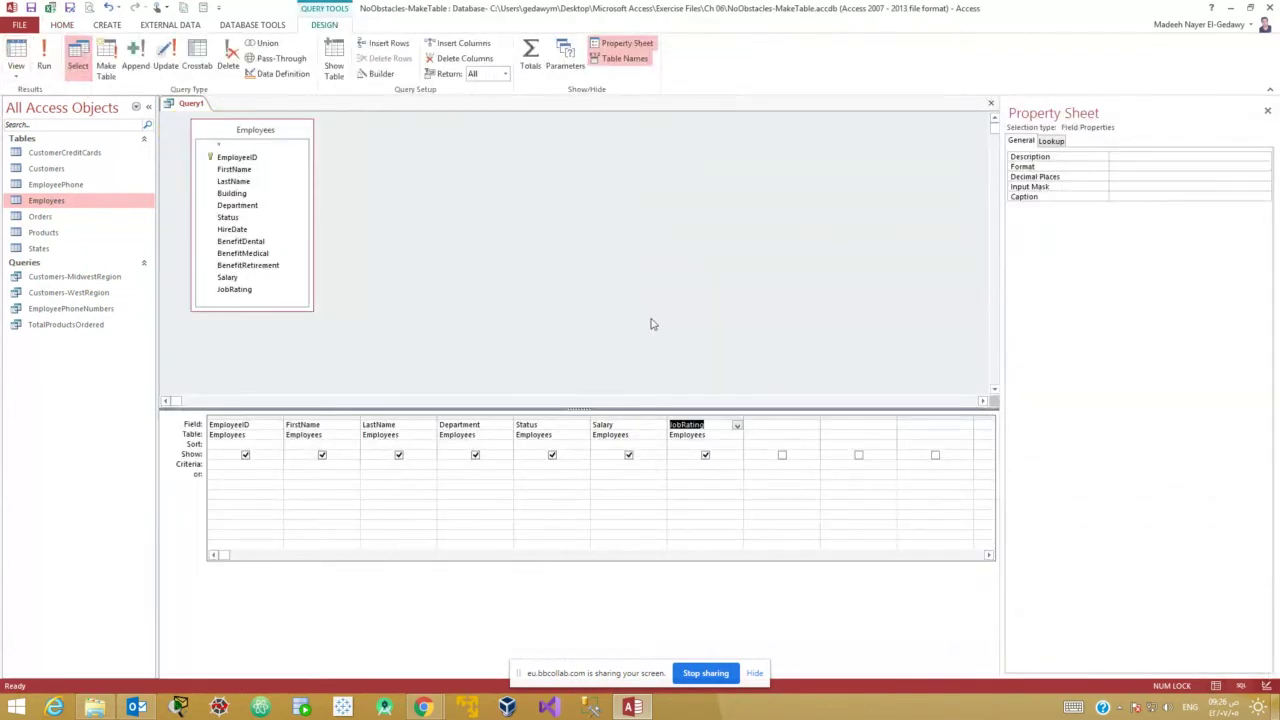
Look through the query's records in the datasheet and return to the query design.
click(16, 54)
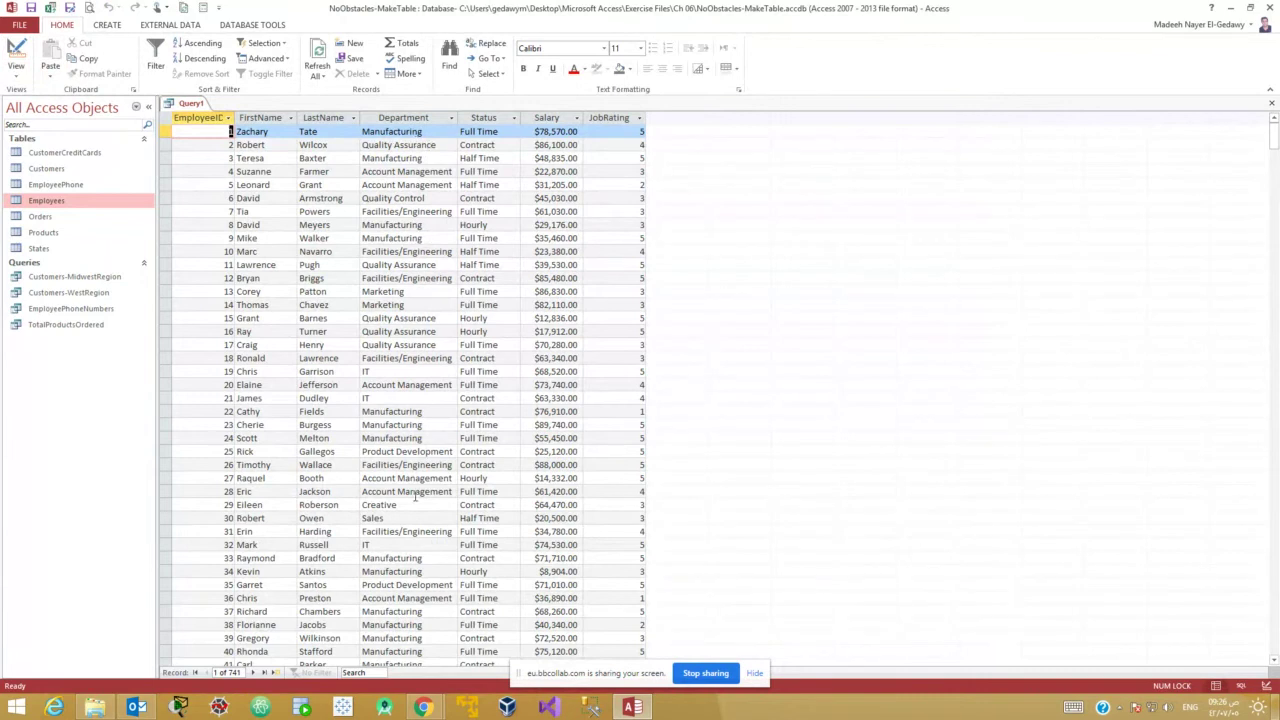
scroll(416, 512, down, 9)
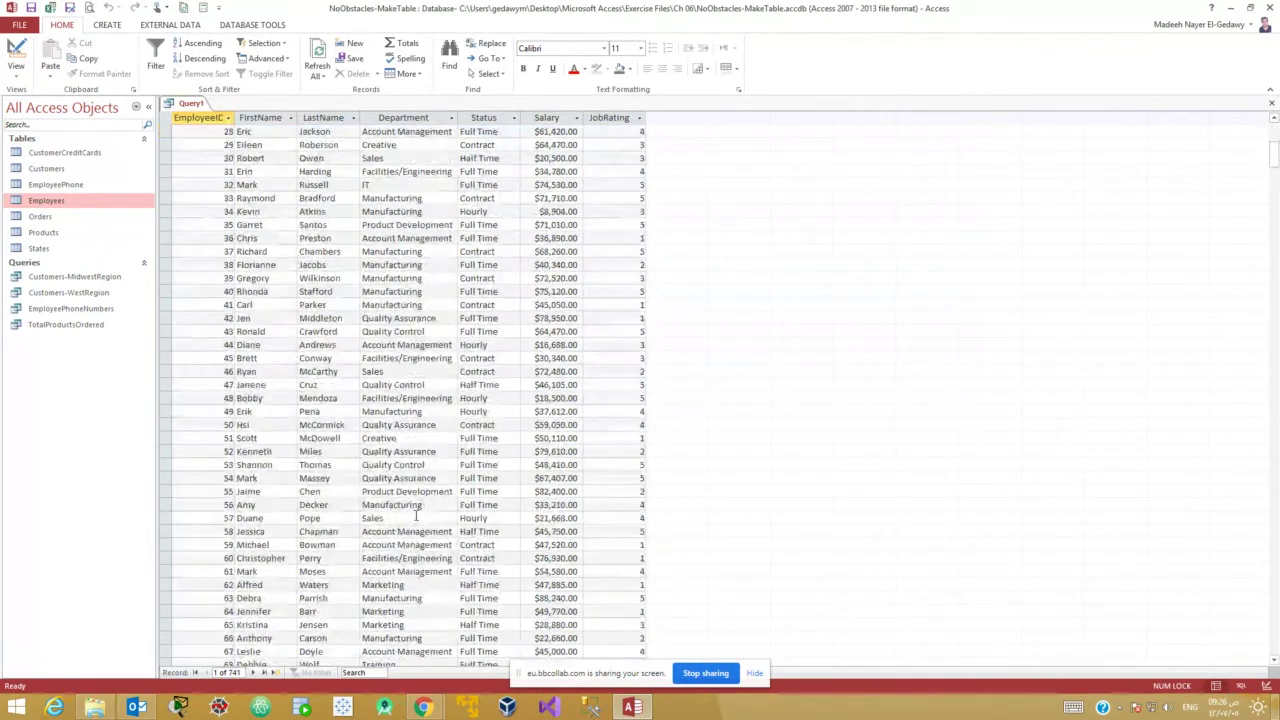
scroll(416, 515, down, 4)
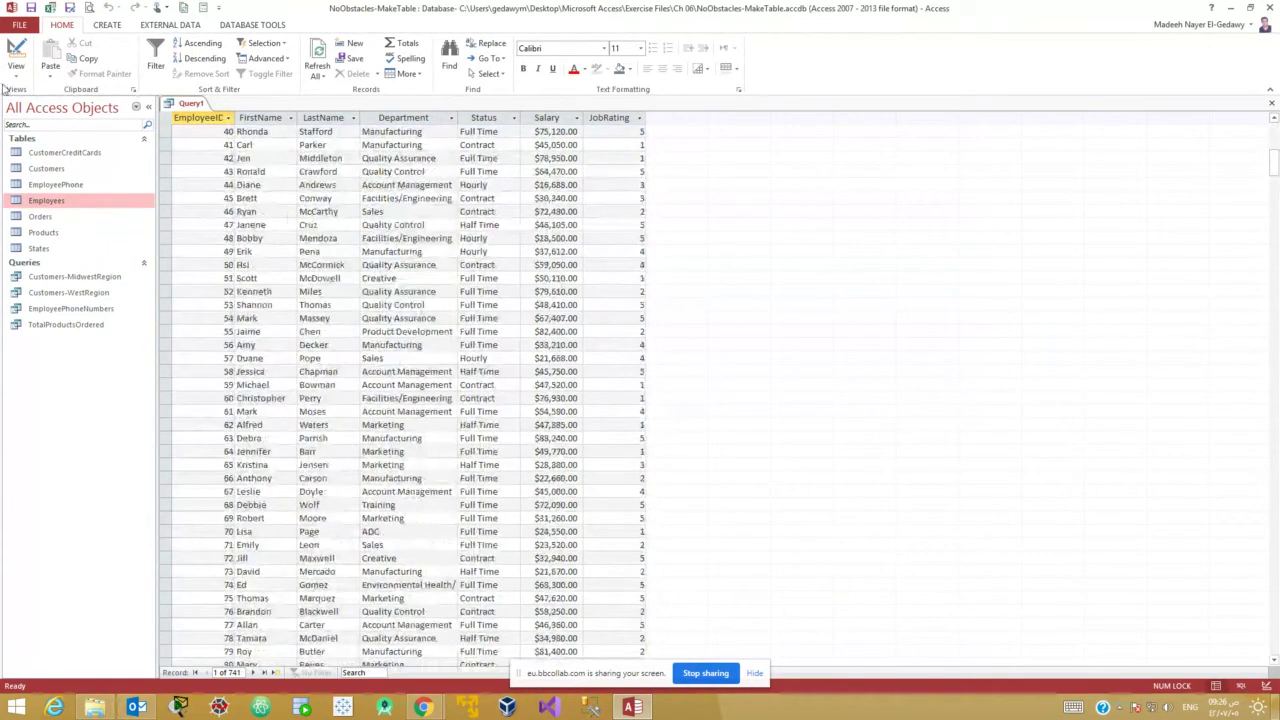
click(16, 55)
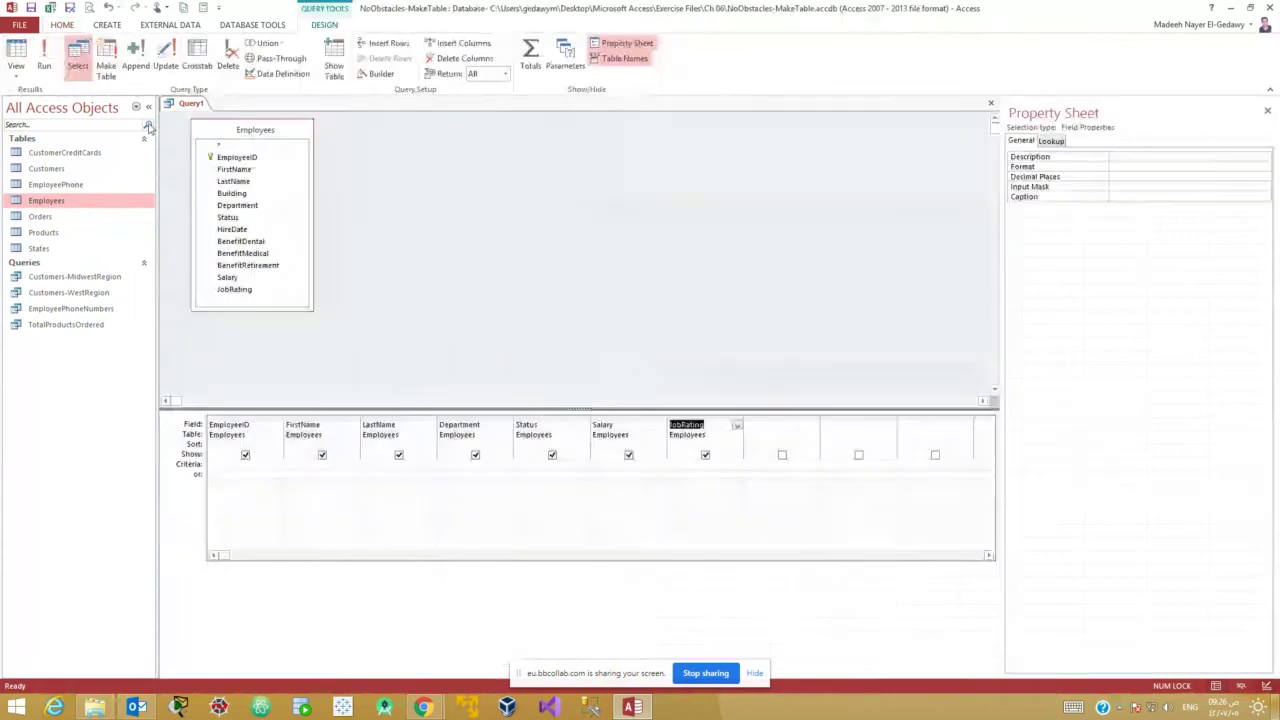
Set the Department criteria to "manufacturing", and preview the filtered records before returning to the query design.
click(466, 464)
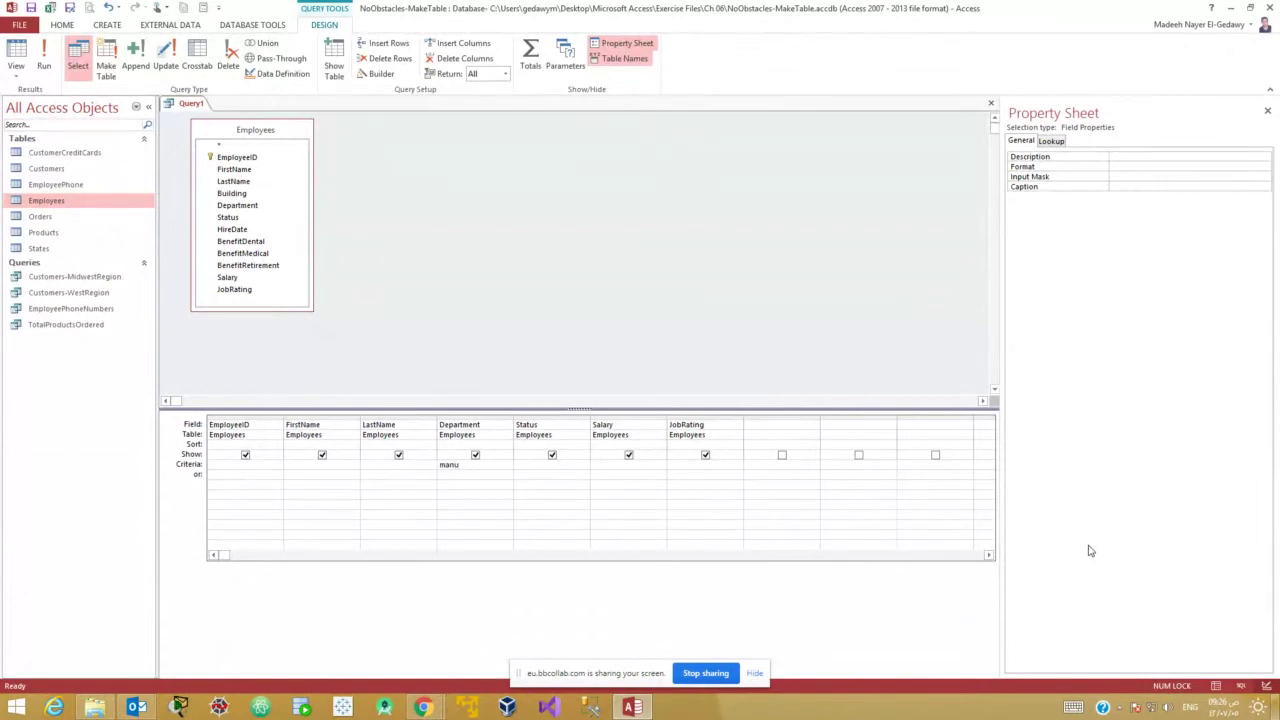
text(manufacturing)
key(Tab)
click(16, 58)
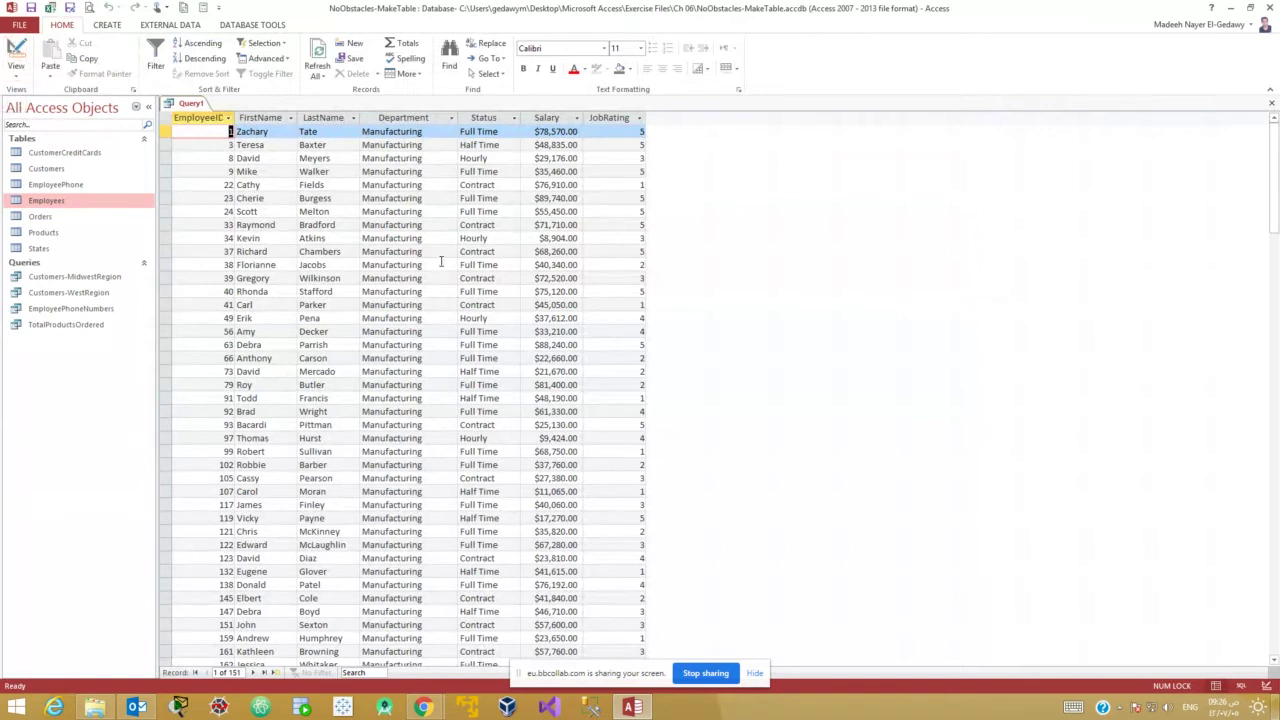
drag(1274, 209, 1272, 125)
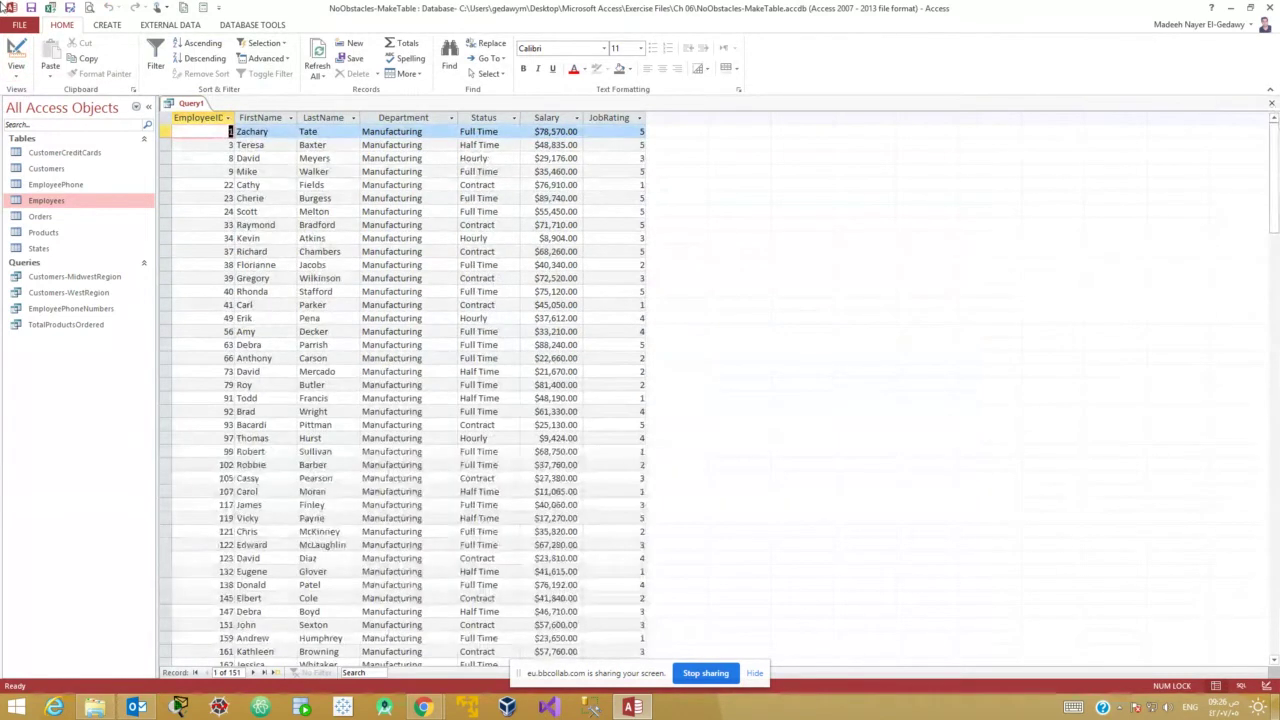
click(16, 60)
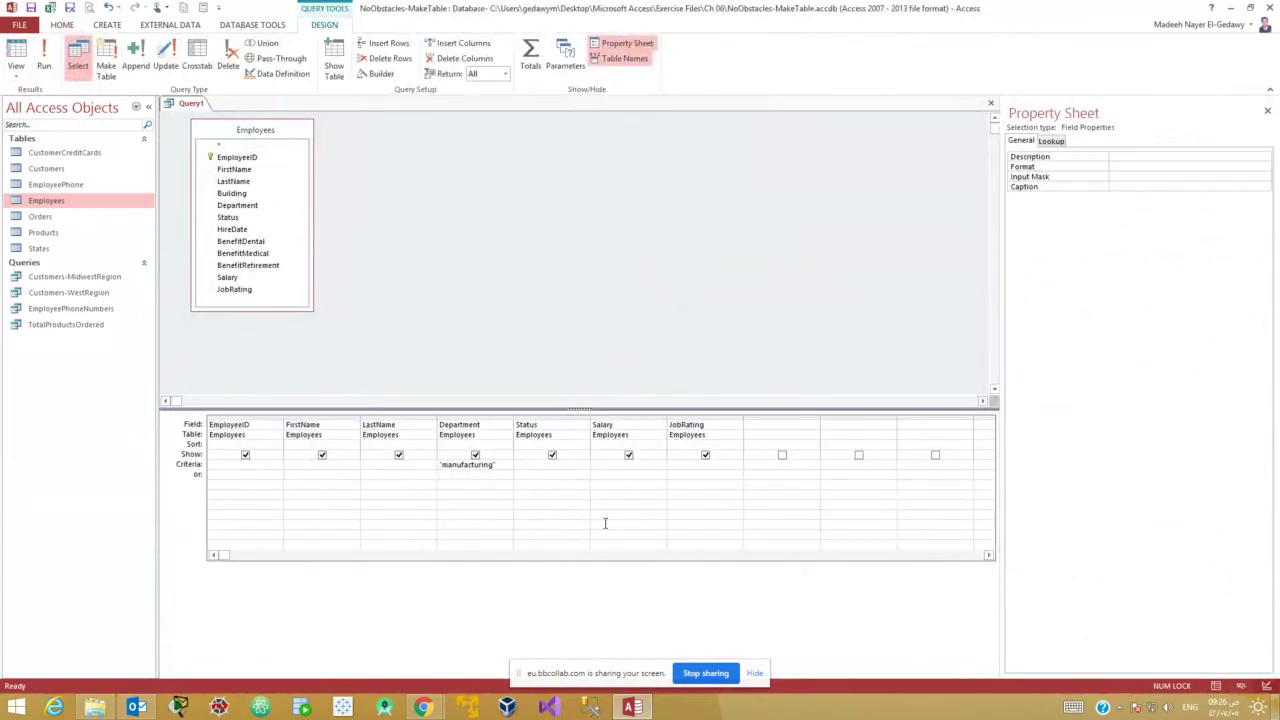
Change the Department criteria to Like "manufacturing*", and check the matching records through to the last one.
text(like)
click(15, 55)
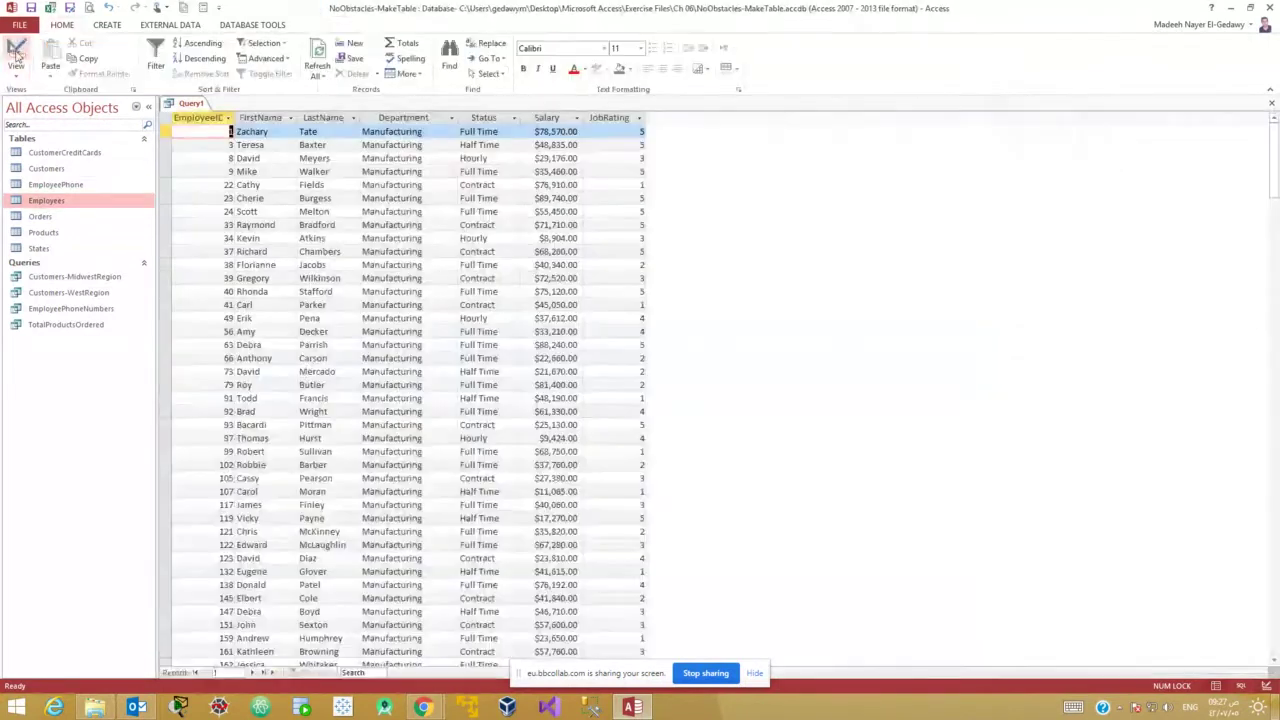
click(305, 505)
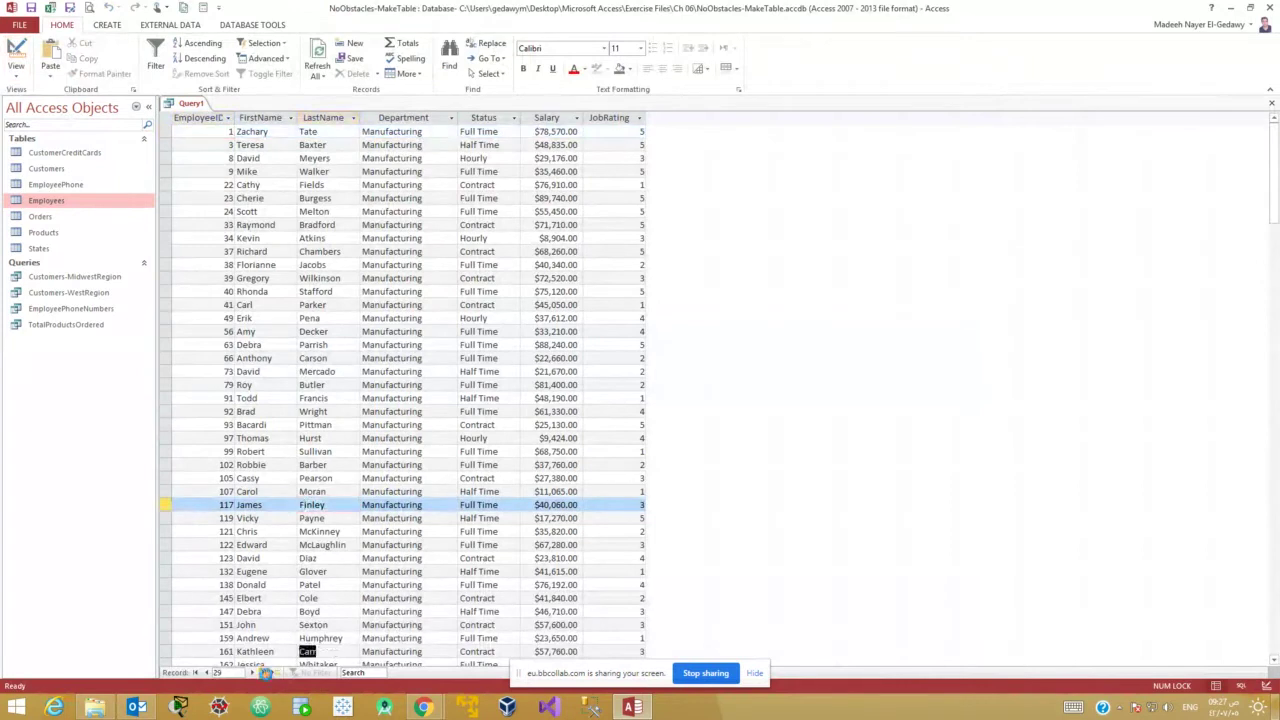
click(270, 673)
click(301, 558)
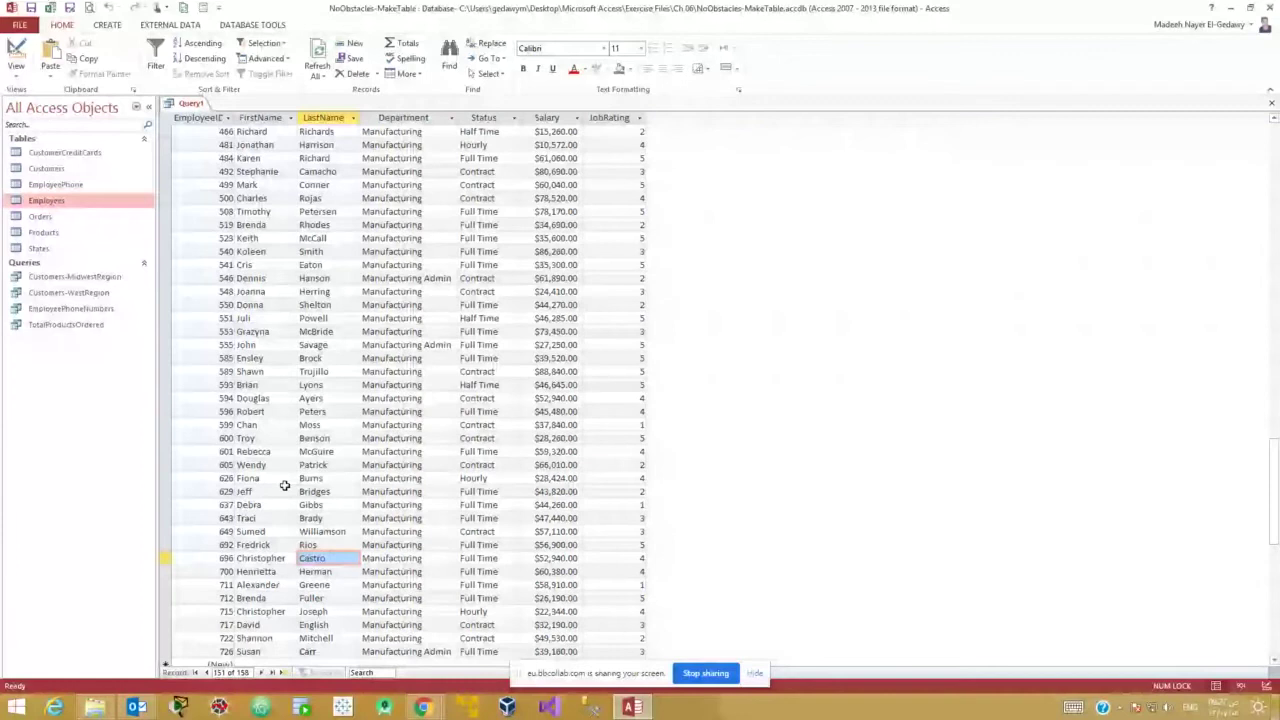
click(16, 58)
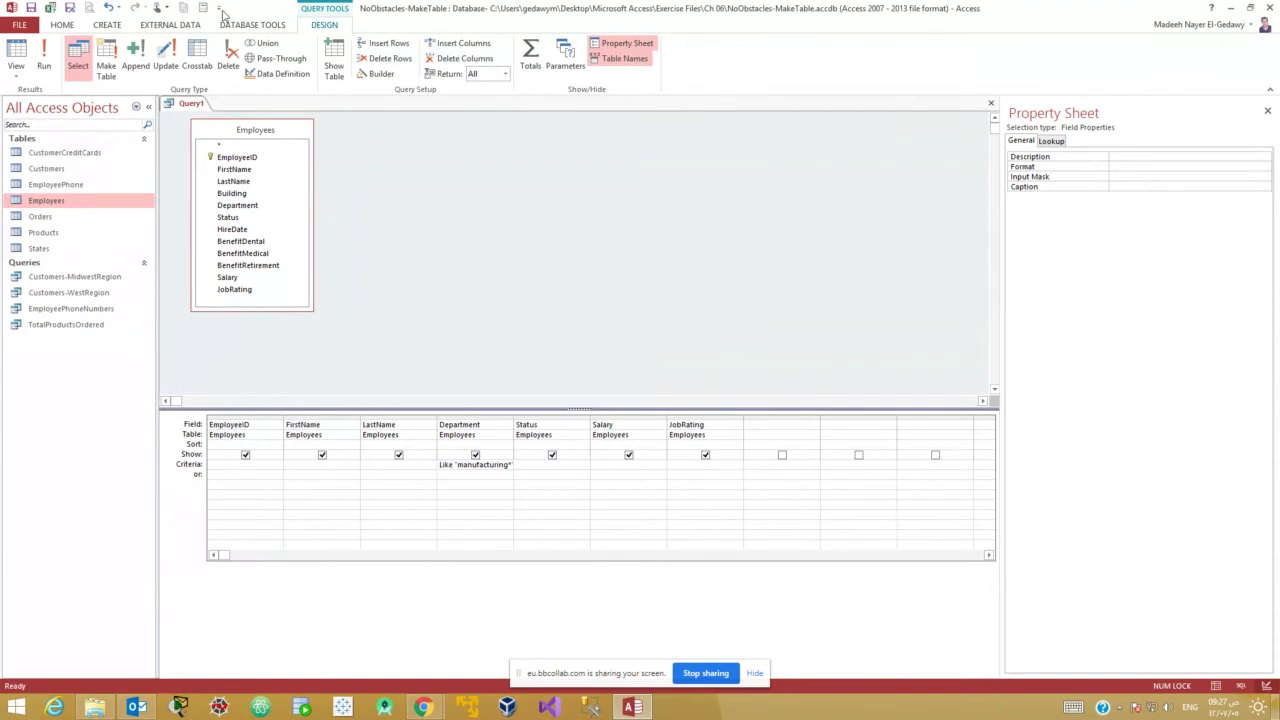
Examine the Department values in the filtered datasheet once more and return to the query design.
click(16, 58)
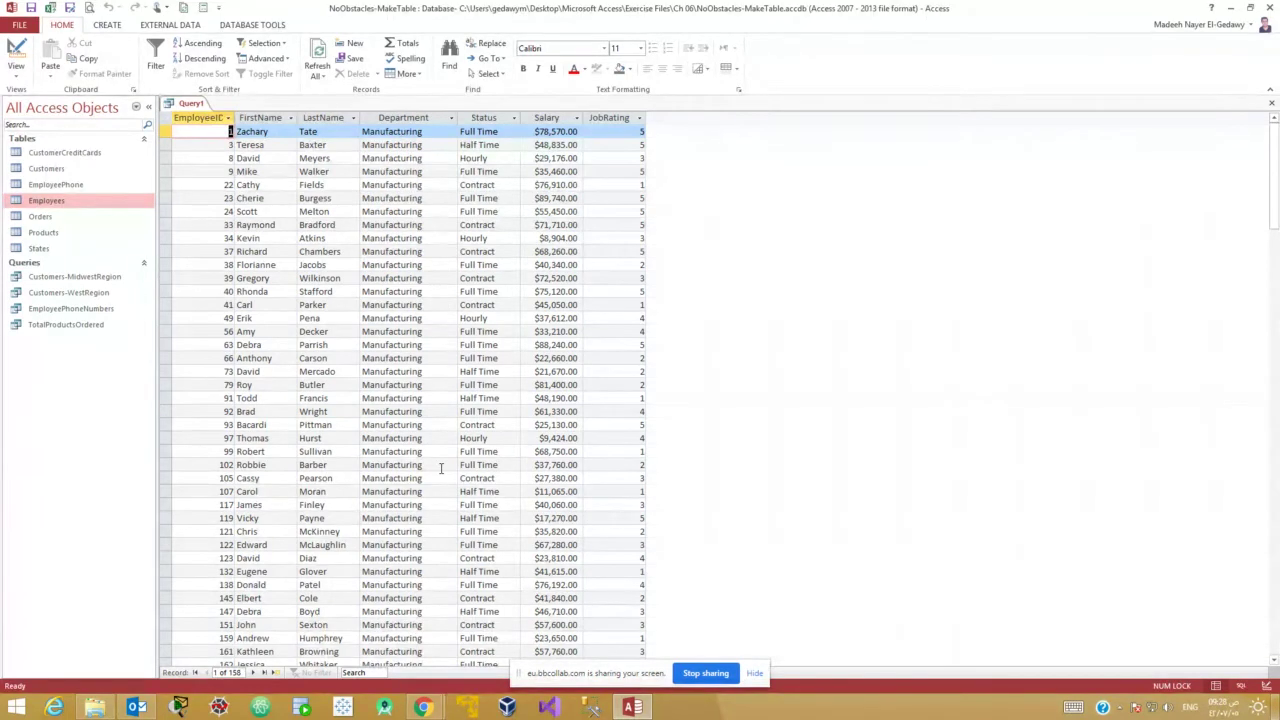
click(390, 332)
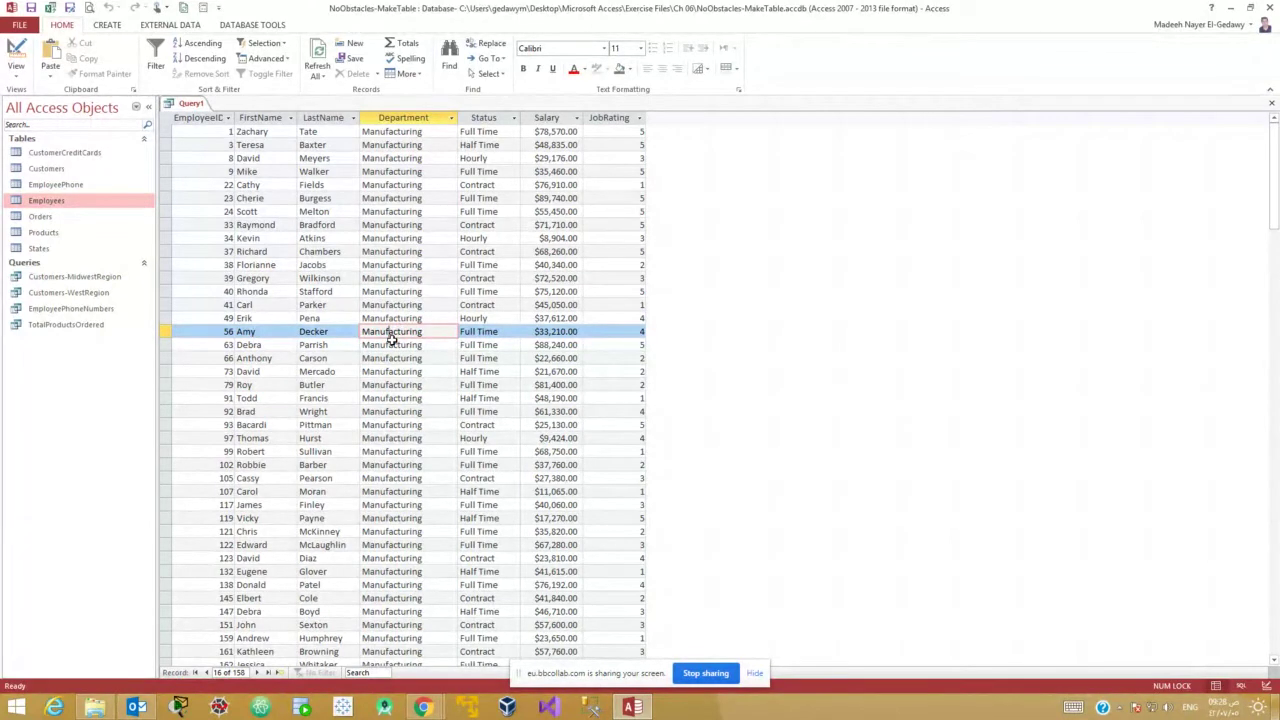
click(17, 56)
click(370, 210)
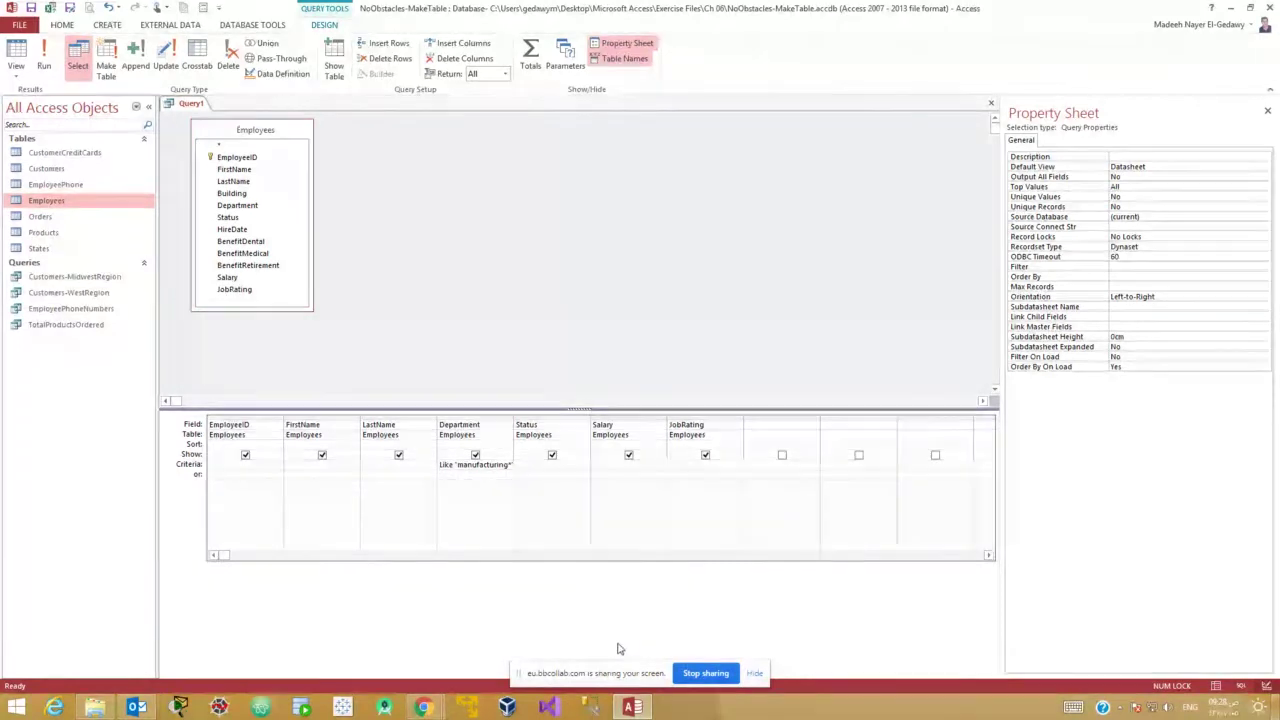
click(697, 676)
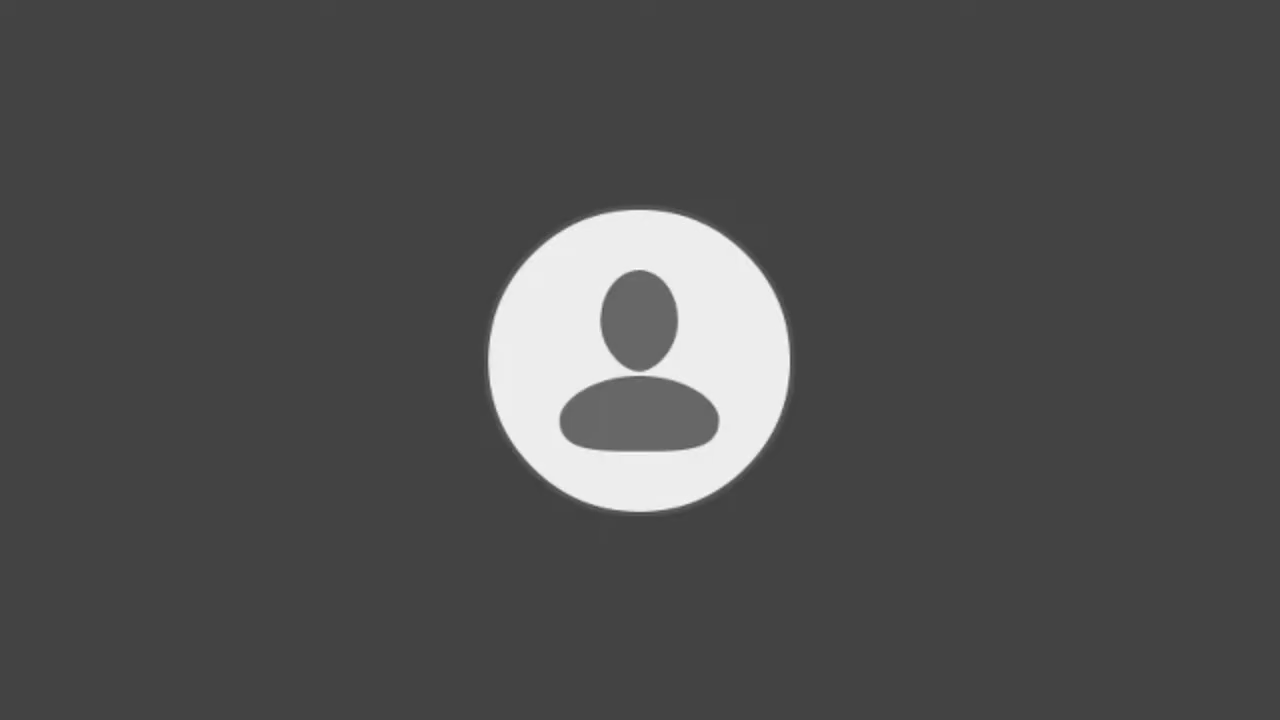
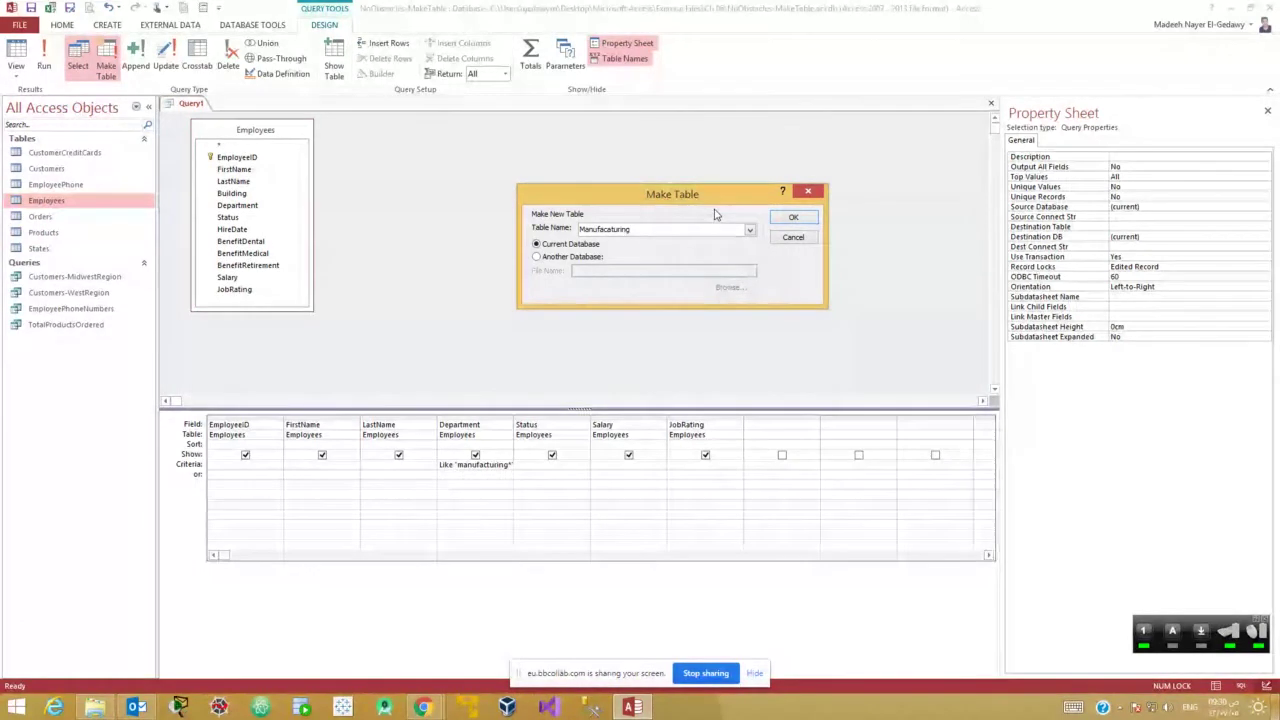
Complete the new table's name as Manufacaturing2012 in the current database, and run the make-table query to create it.
text(2012)
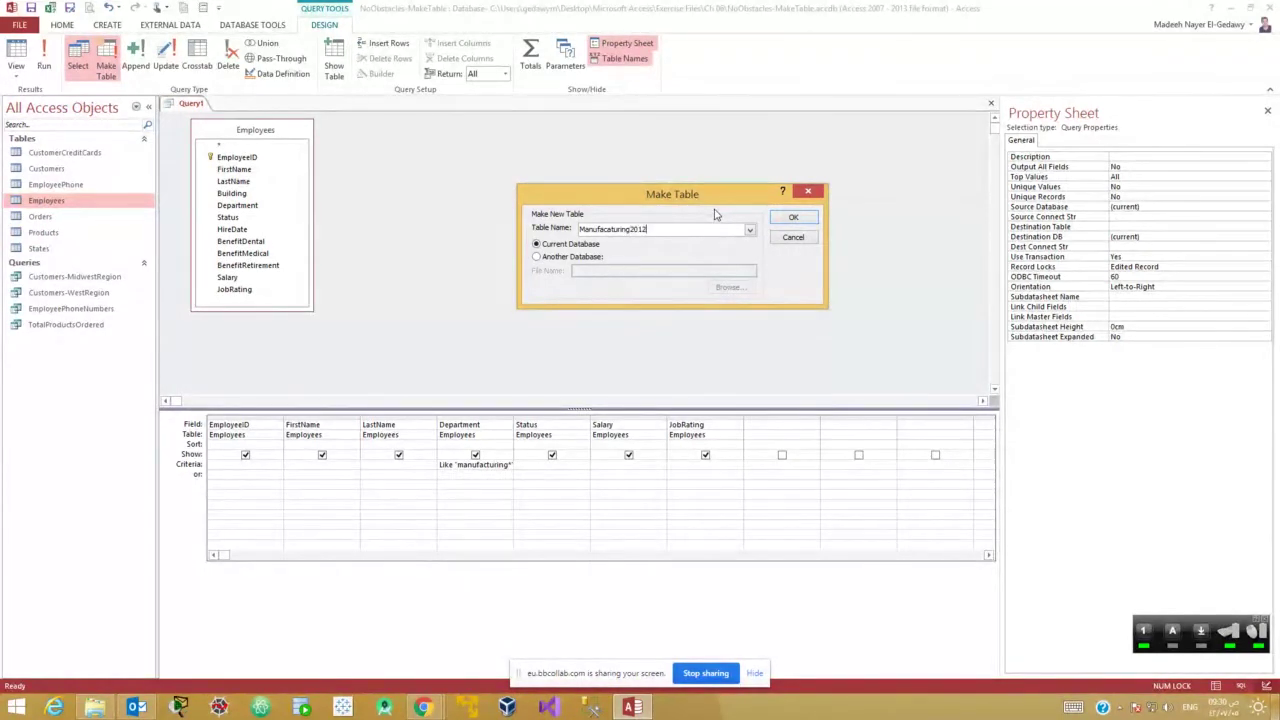
click(794, 219)
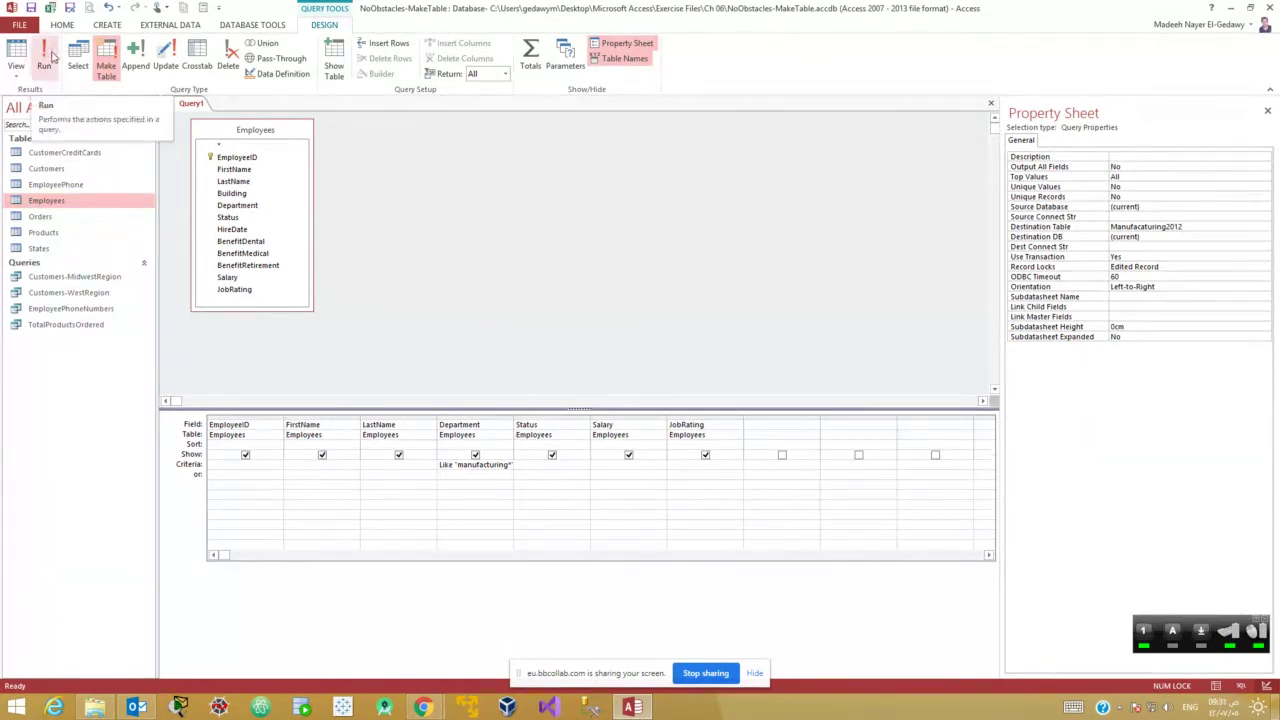
click(50, 58)
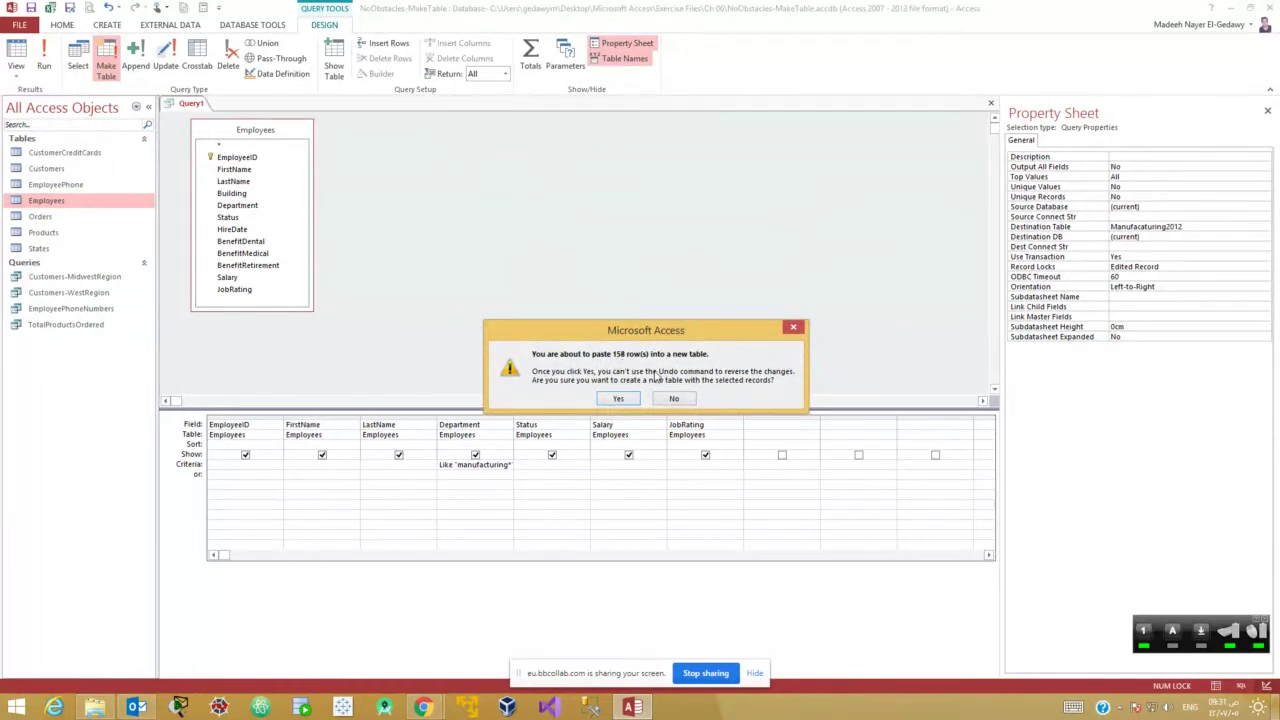
click(618, 398)
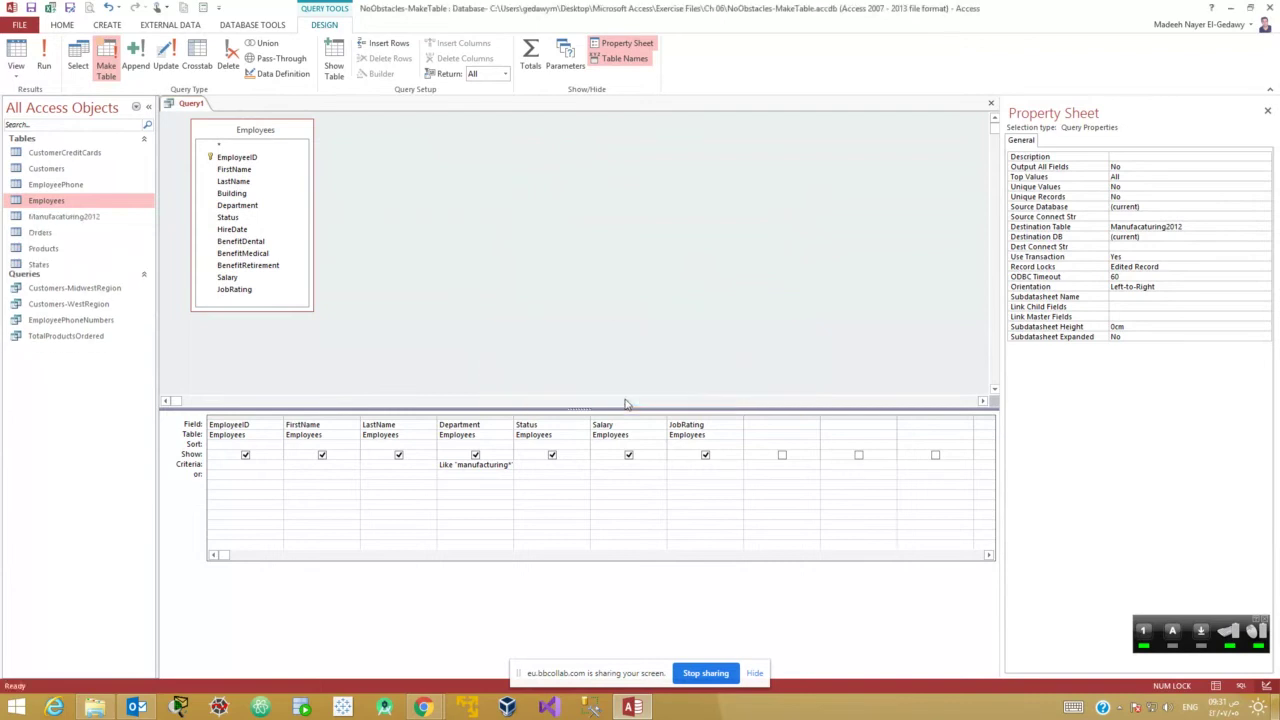
Open the Manufacaturing2012 table and fit the Salary column to its contents to inspect the copied records.
double_click(65, 217)
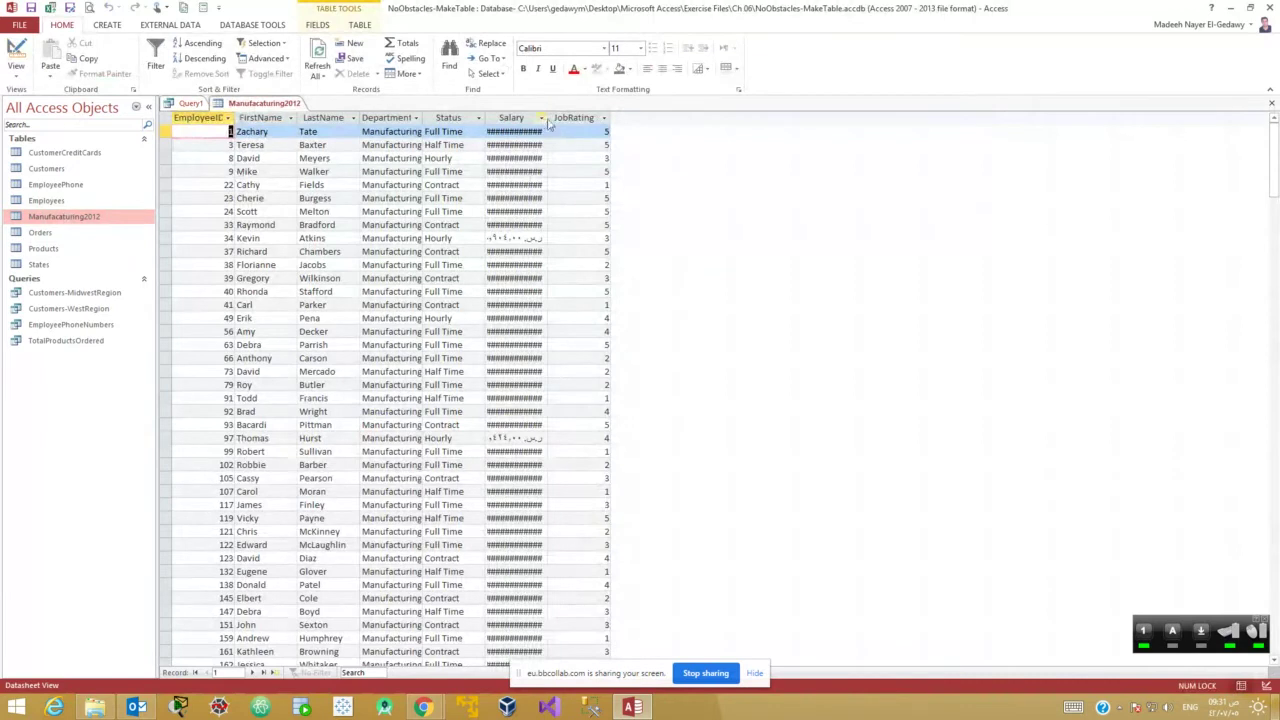
double_click(547, 117)
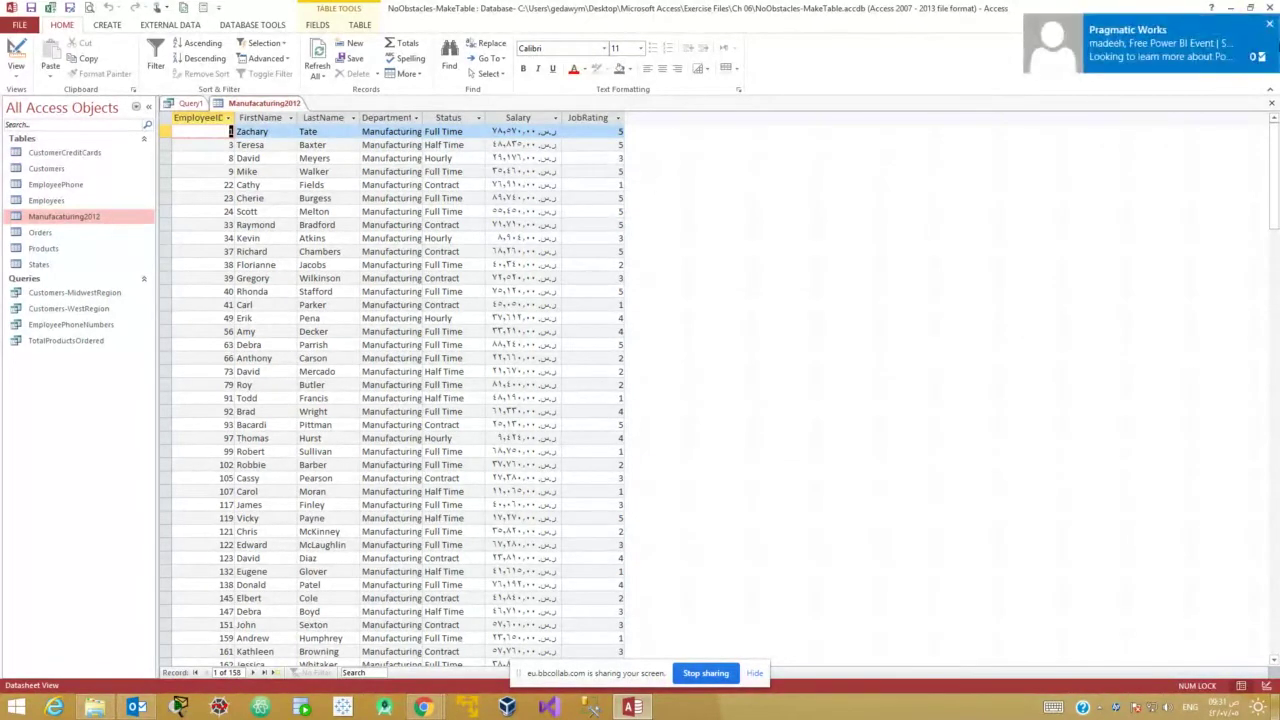
click(1273, 22)
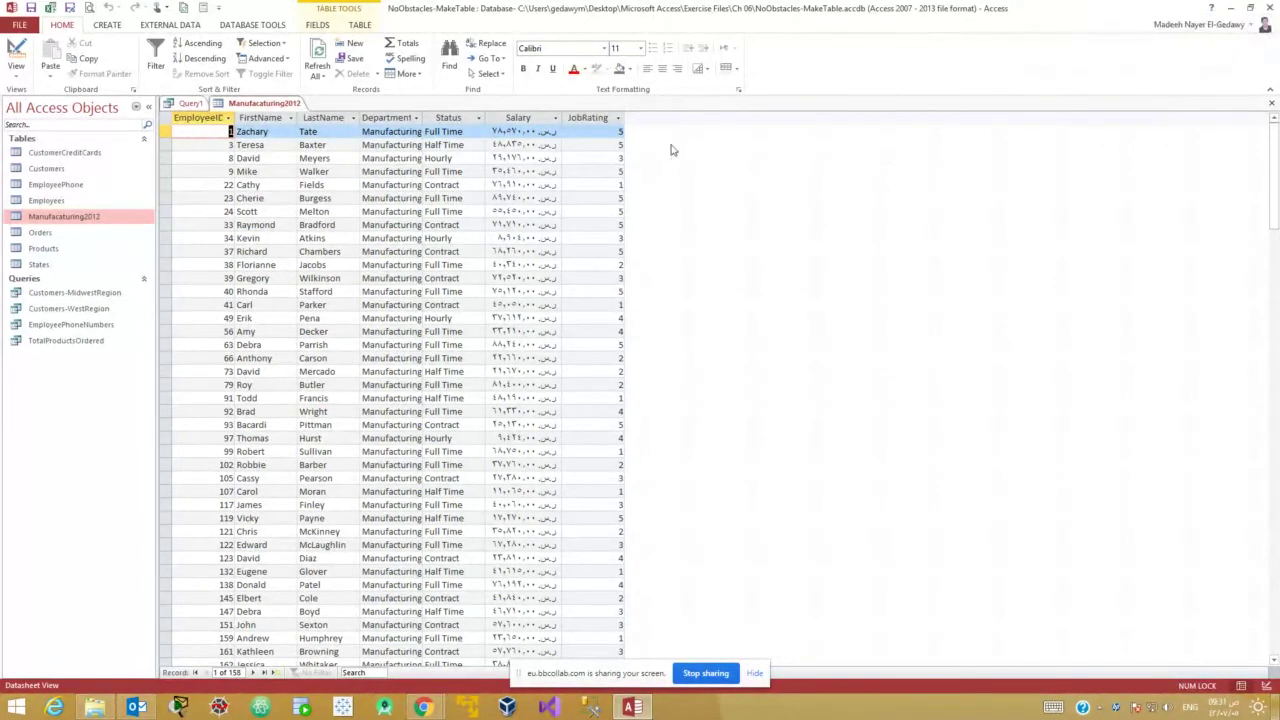
Close the Manufacaturing2012 table and the make-table query without saving changes.
click(1271, 103)
click(645, 393)
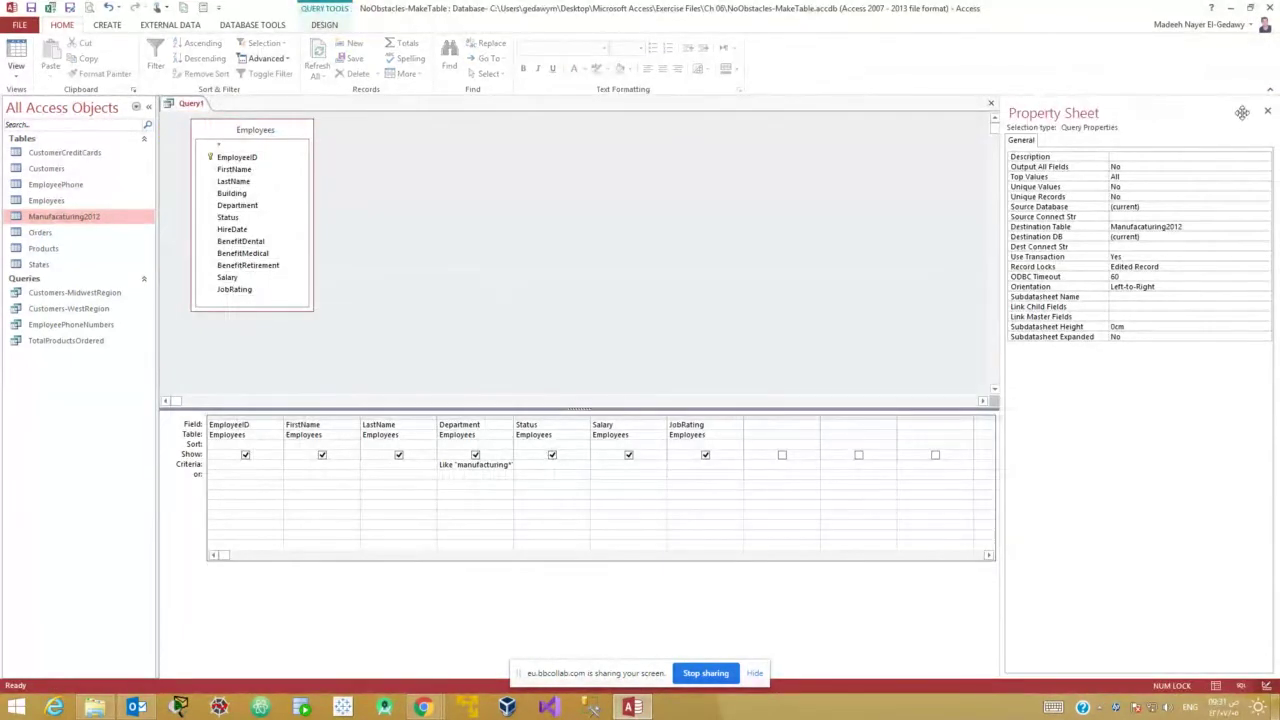
click(991, 103)
click(645, 393)
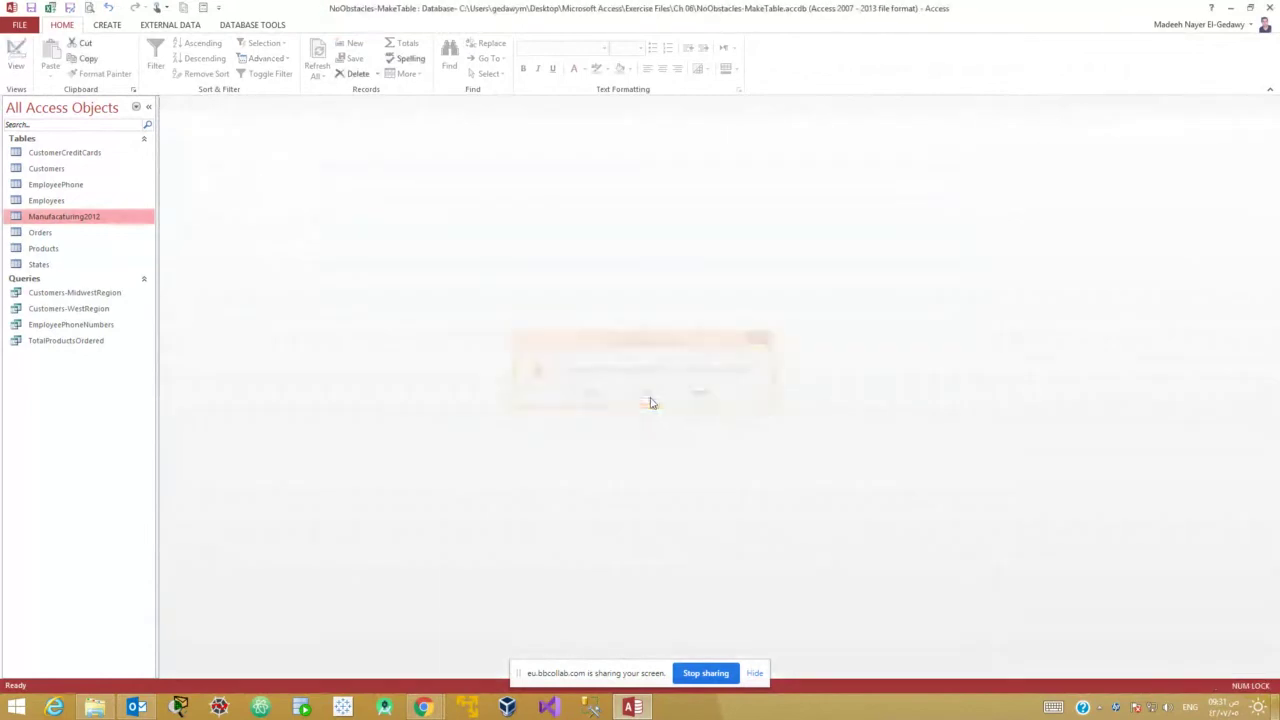
Create another new query in design view based on the Employees table.
click(106, 25)
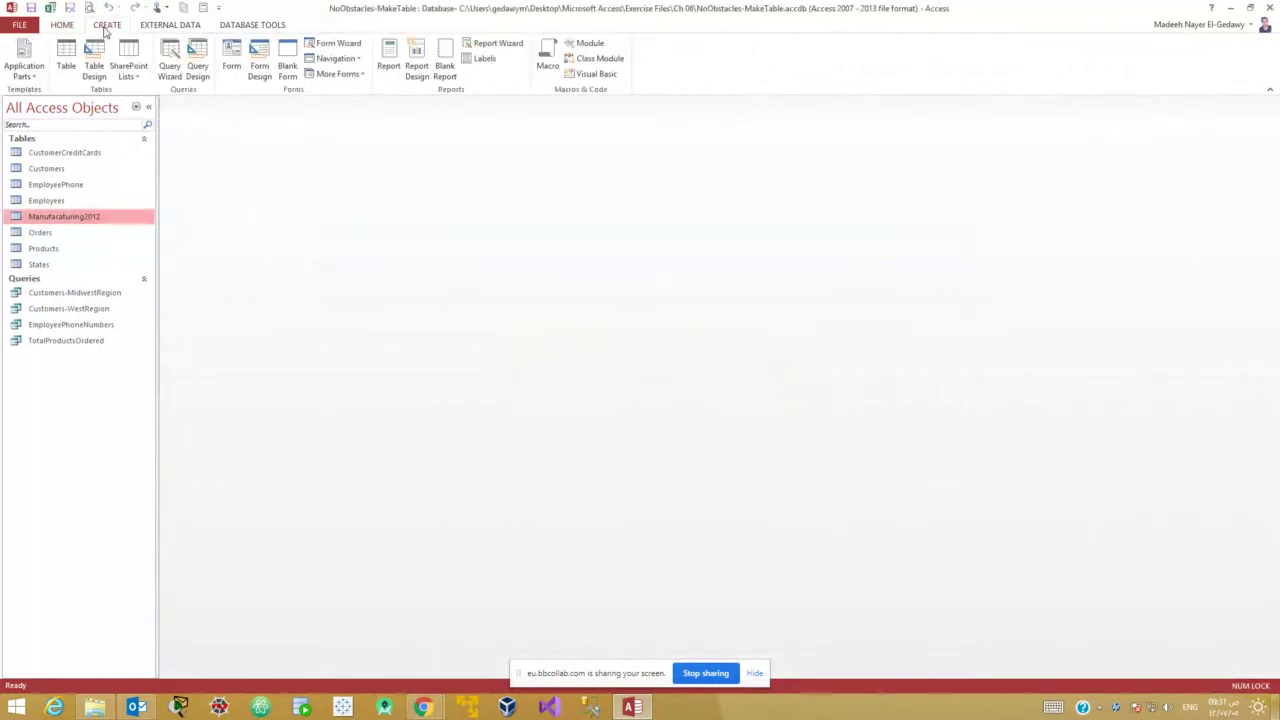
click(197, 65)
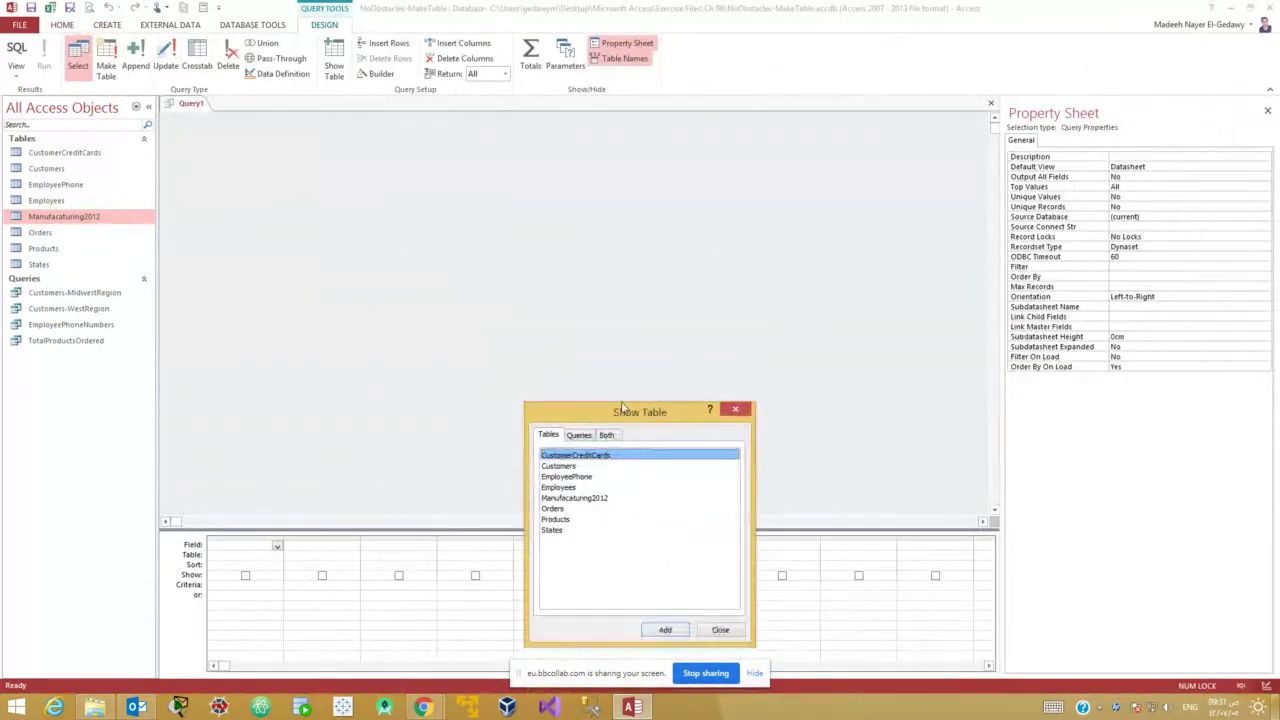
double_click(504, 297)
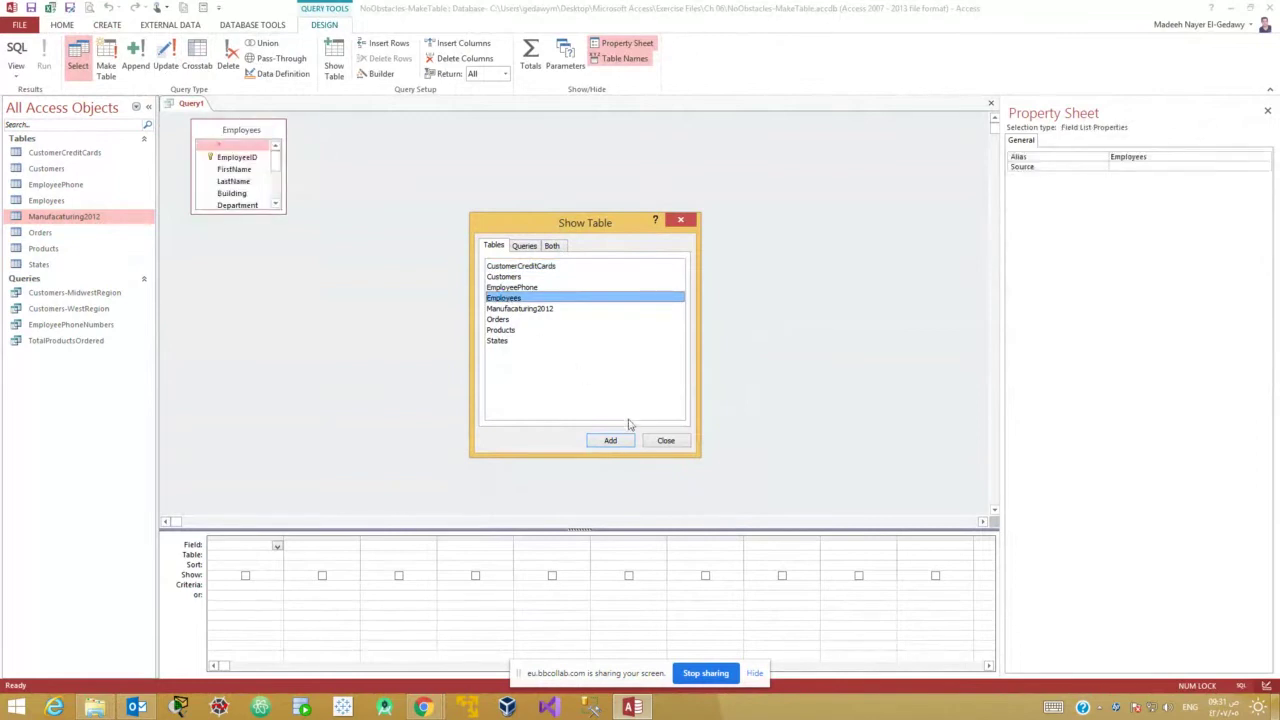
click(666, 441)
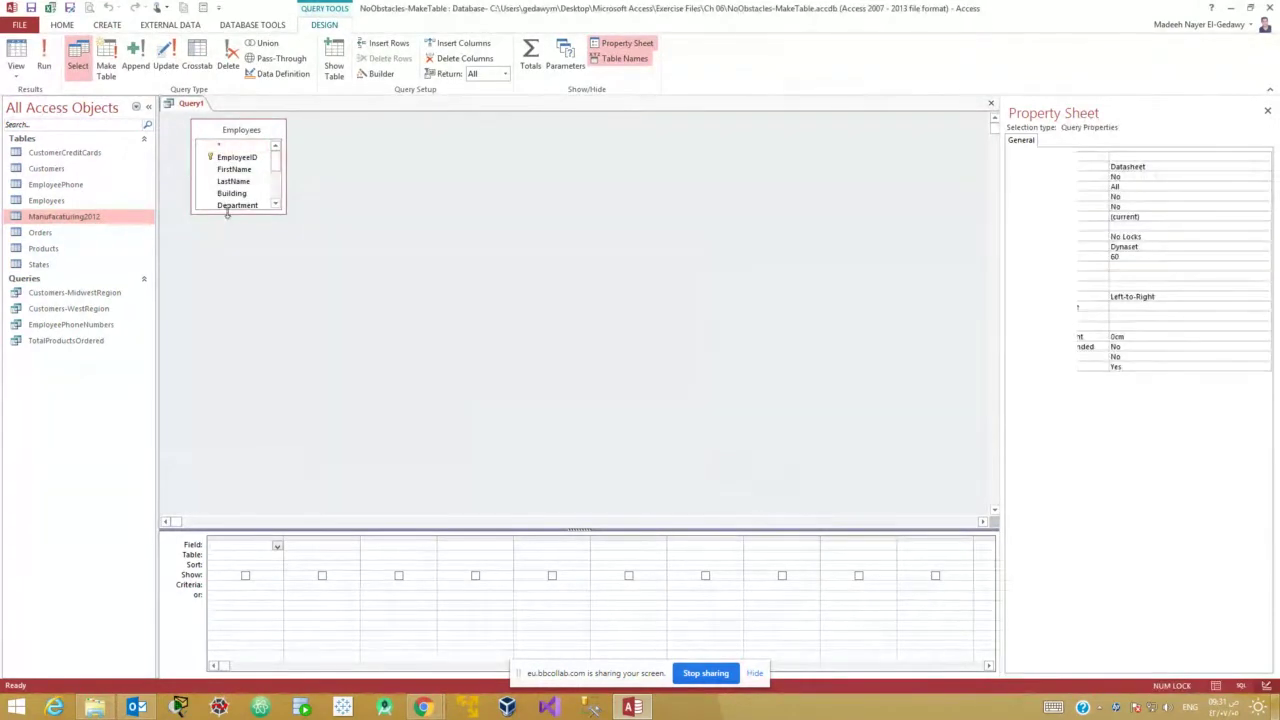
Add the EmployeeID, FirstName, LastName, Building, Department, HireDate and Salary fields from Employees to the query.
drag(228, 213, 237, 346)
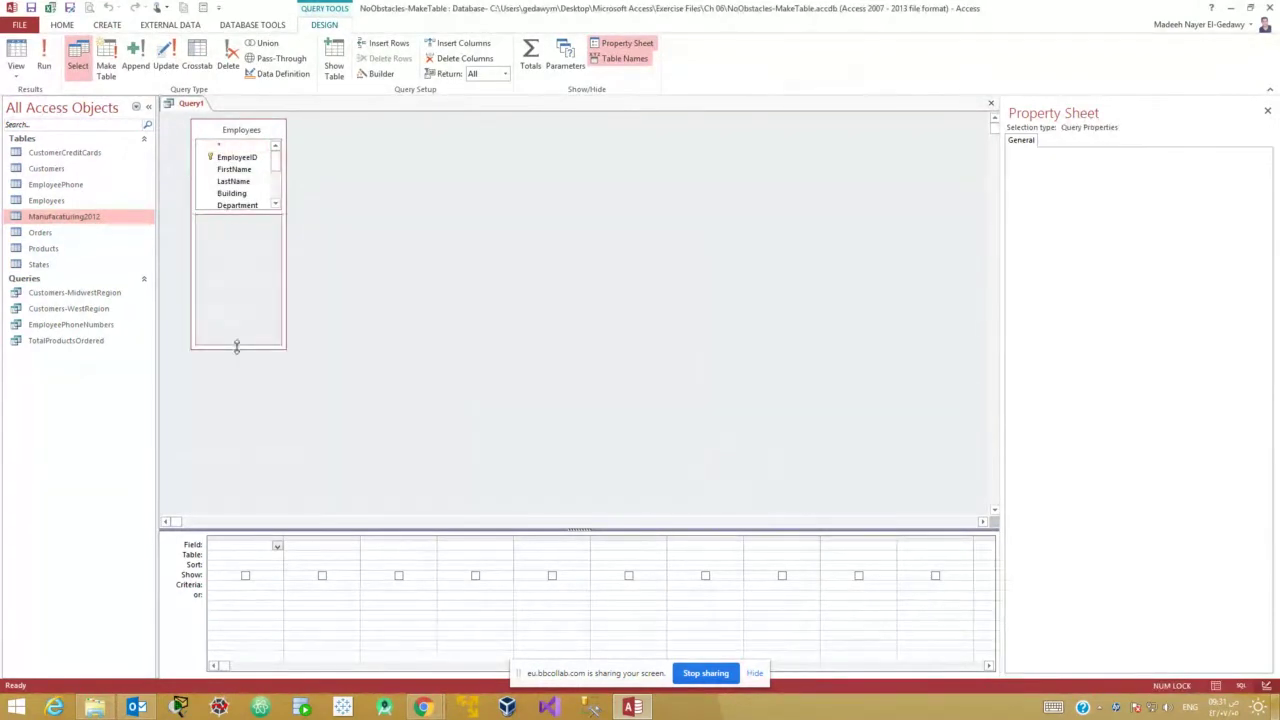
double_click(236, 159)
double_click(234, 169)
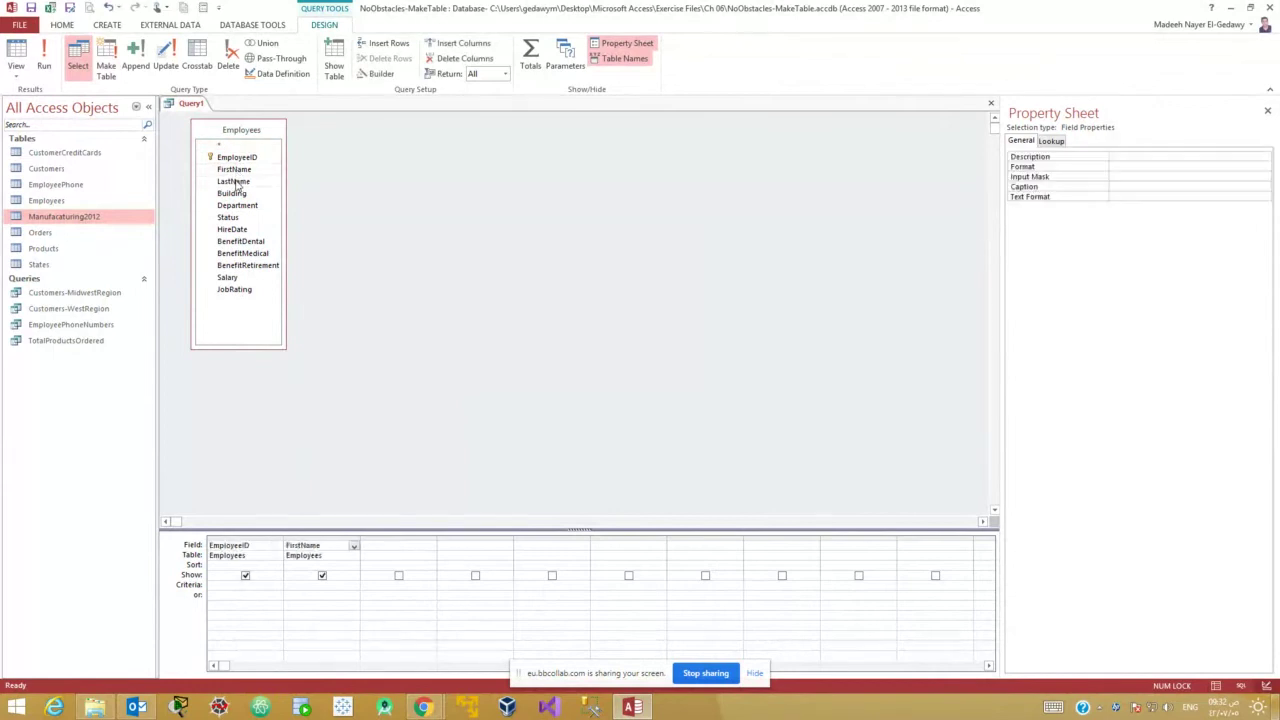
double_click(234, 181)
double_click(234, 193)
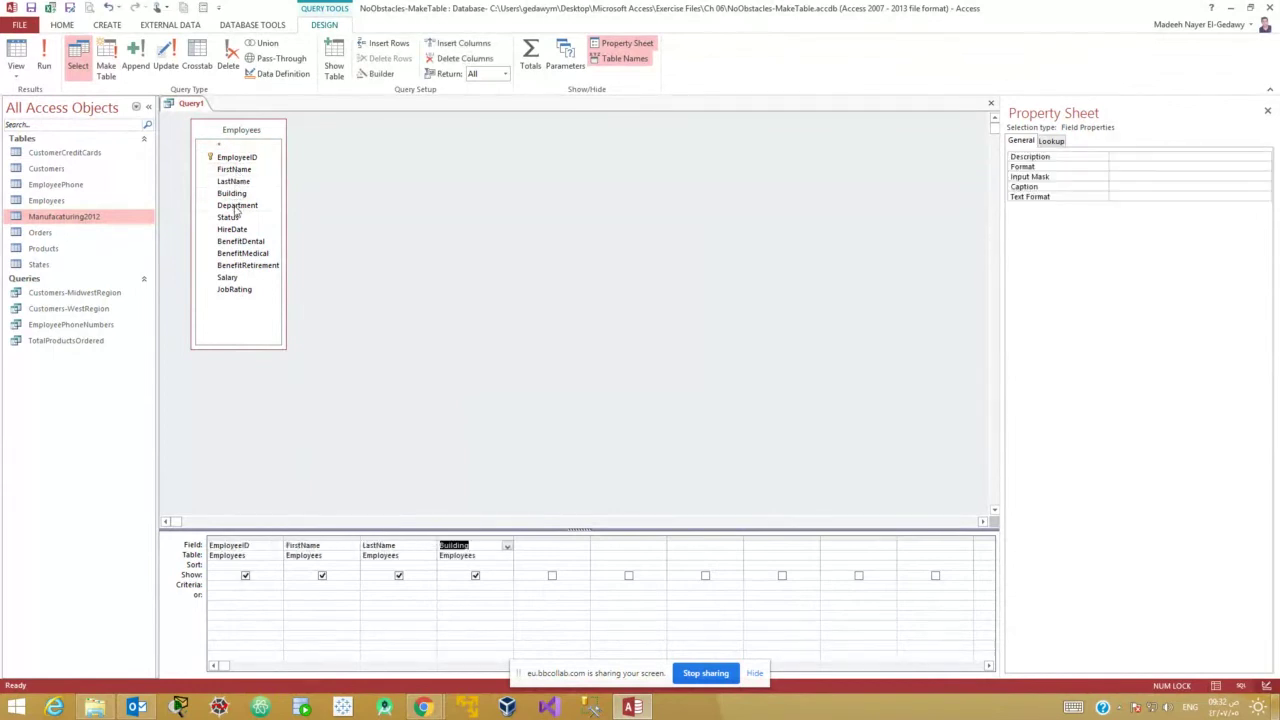
double_click(237, 205)
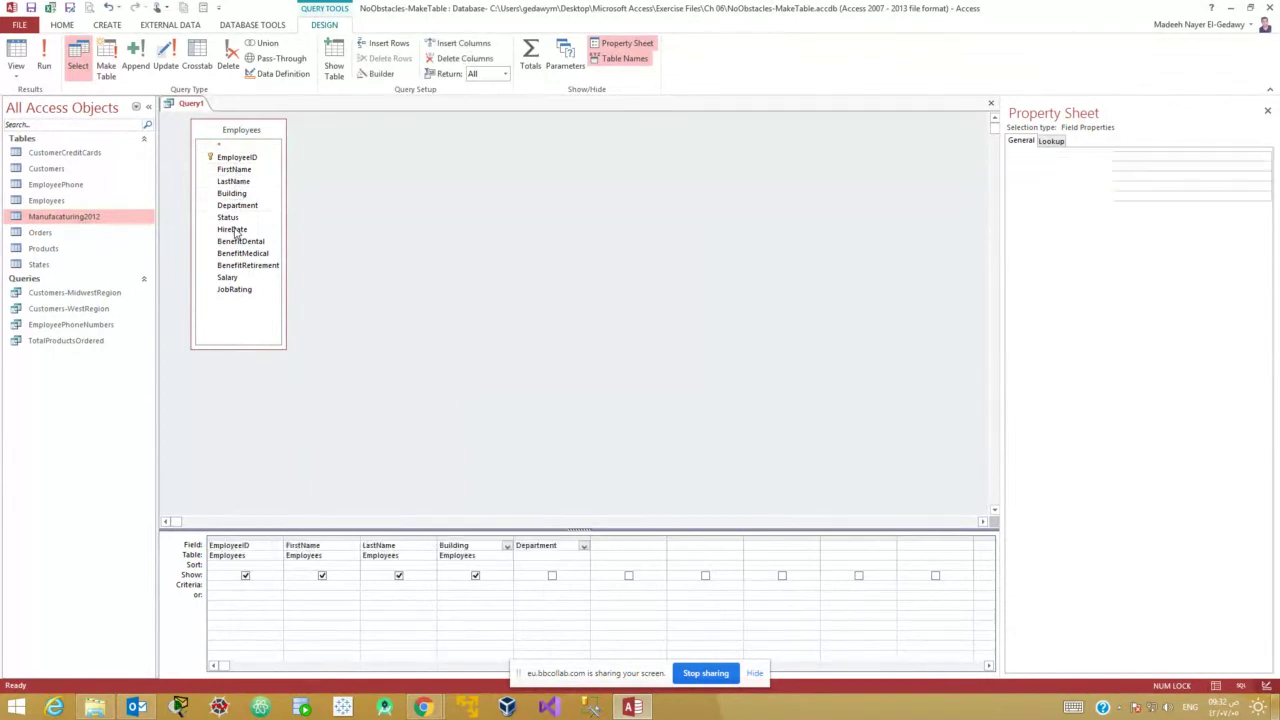
double_click(230, 280)
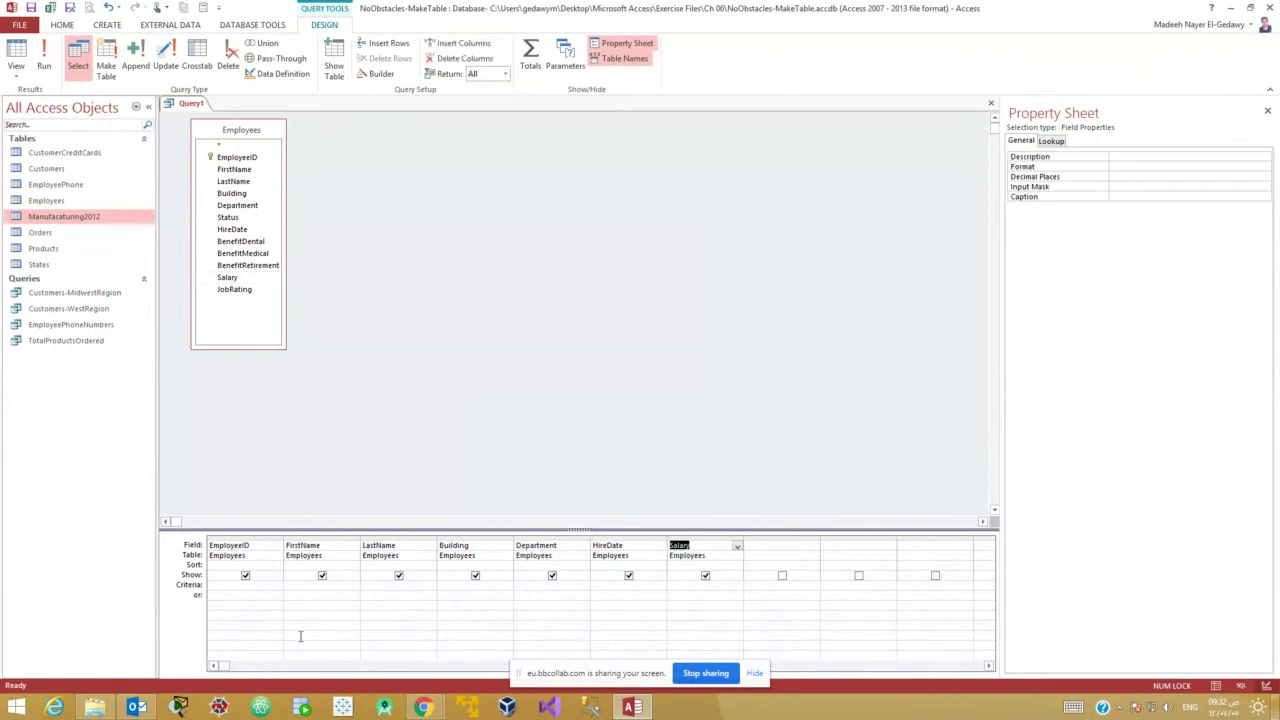
Restrict the Department field to IT and preview the matching records up to the last one before returning to the design.
click(547, 587)
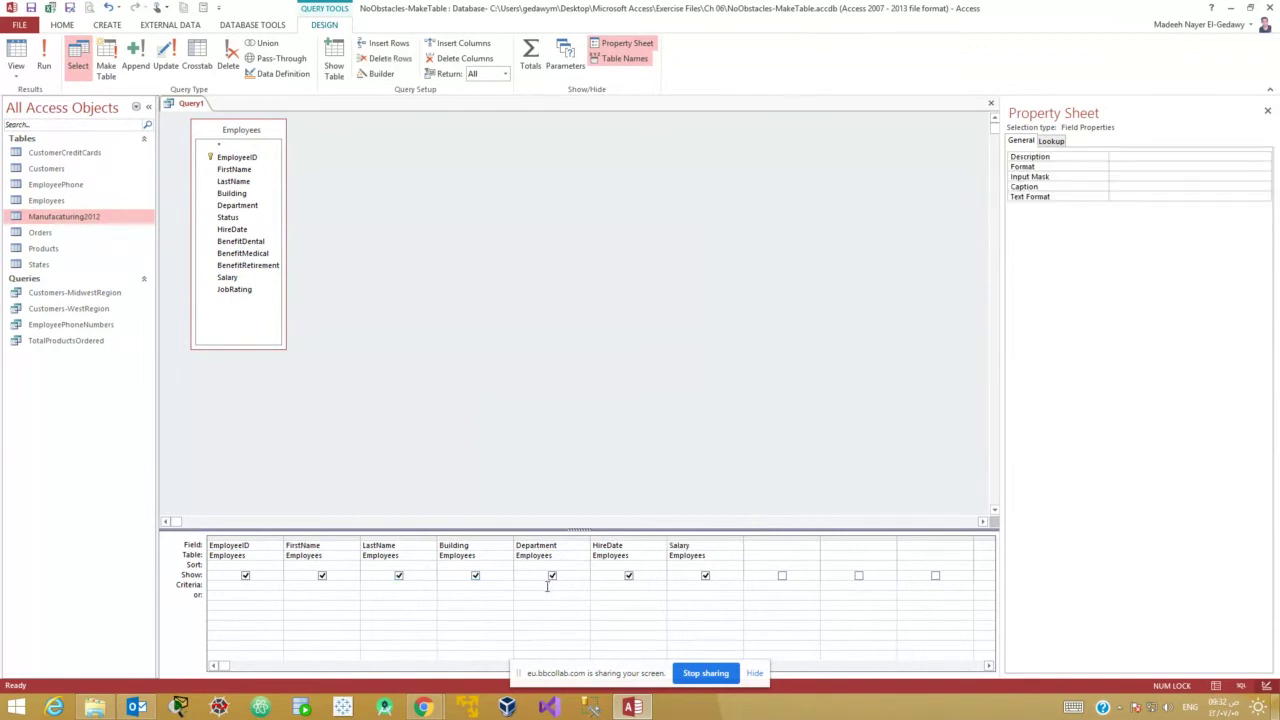
key(Caps_Lock)
text(IT)
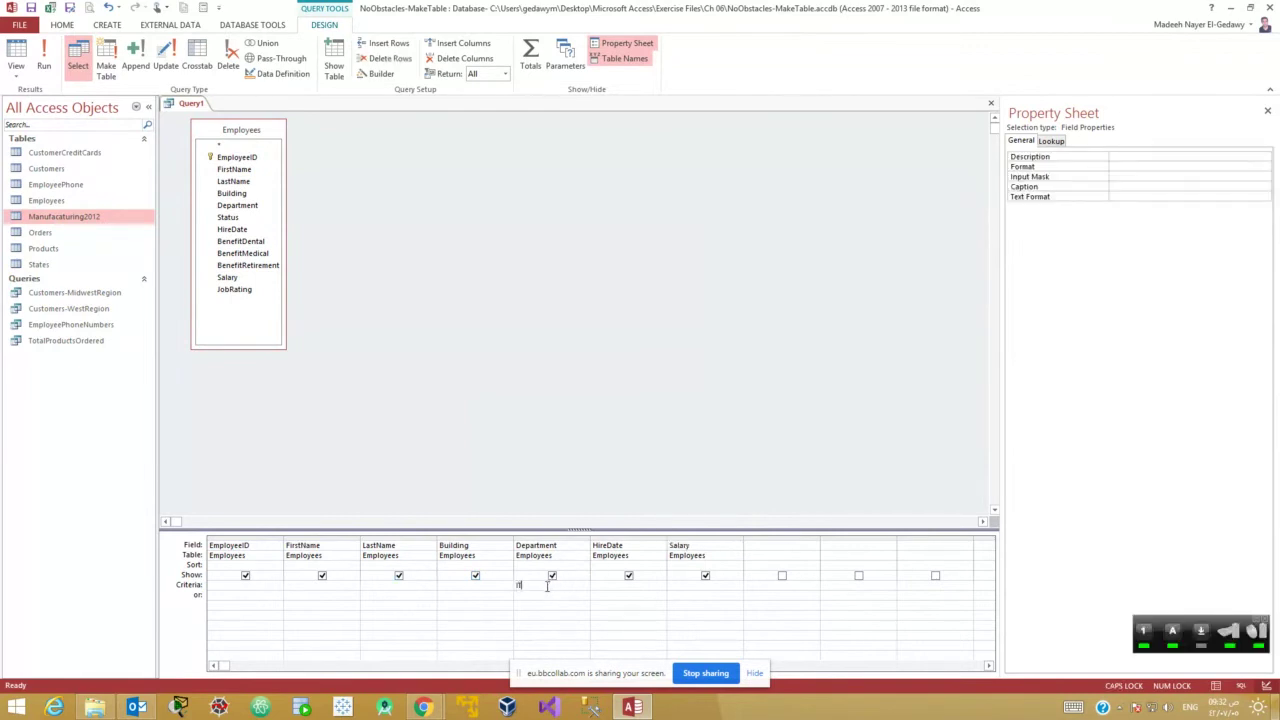
click(16, 52)
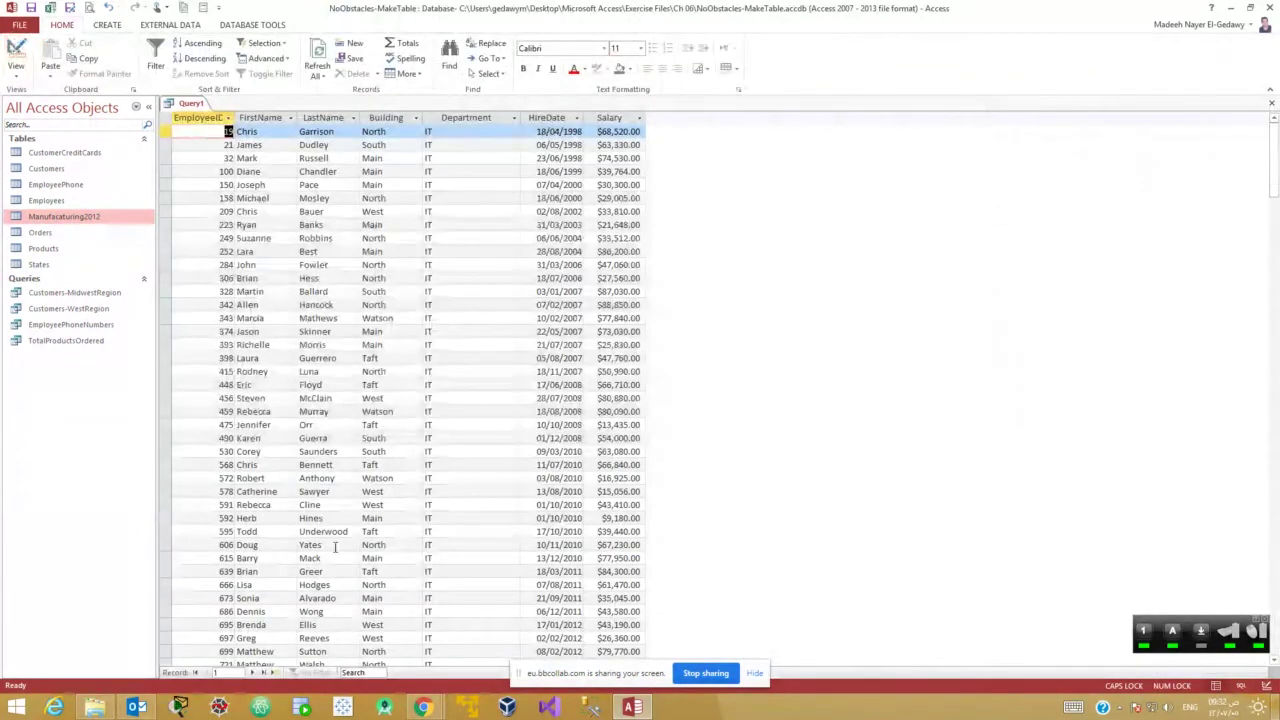
click(262, 672)
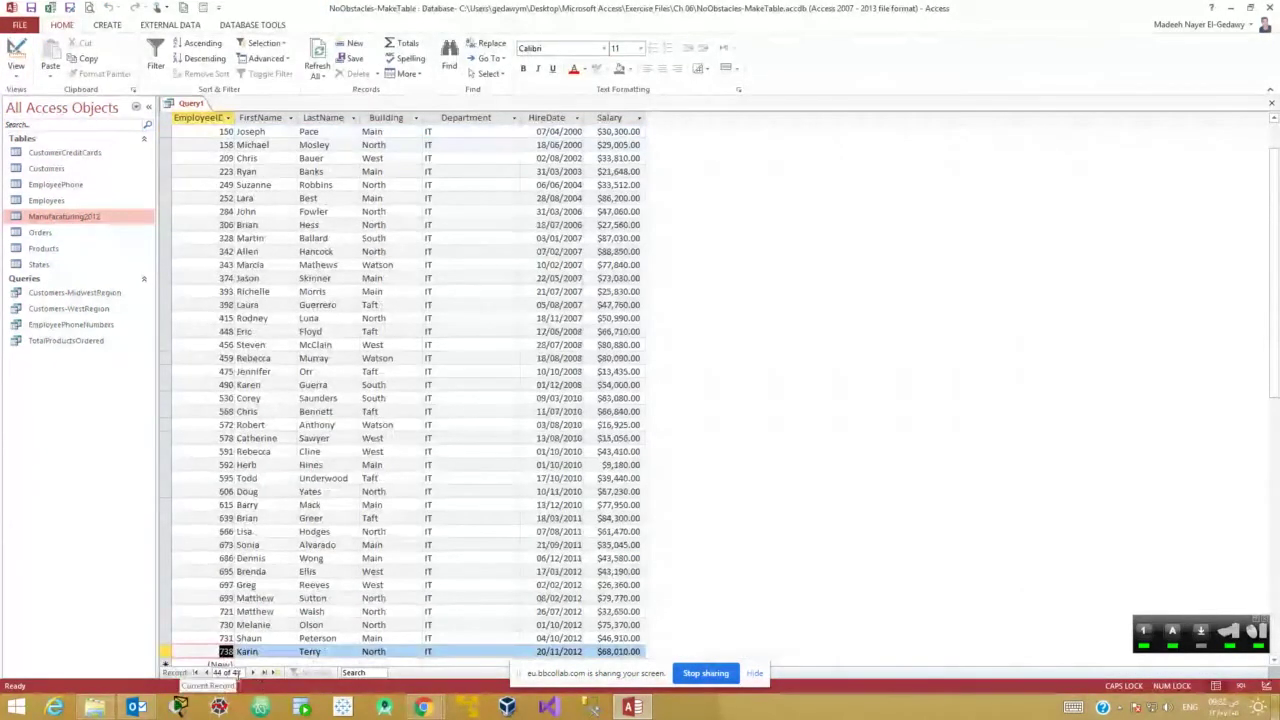
click(16, 52)
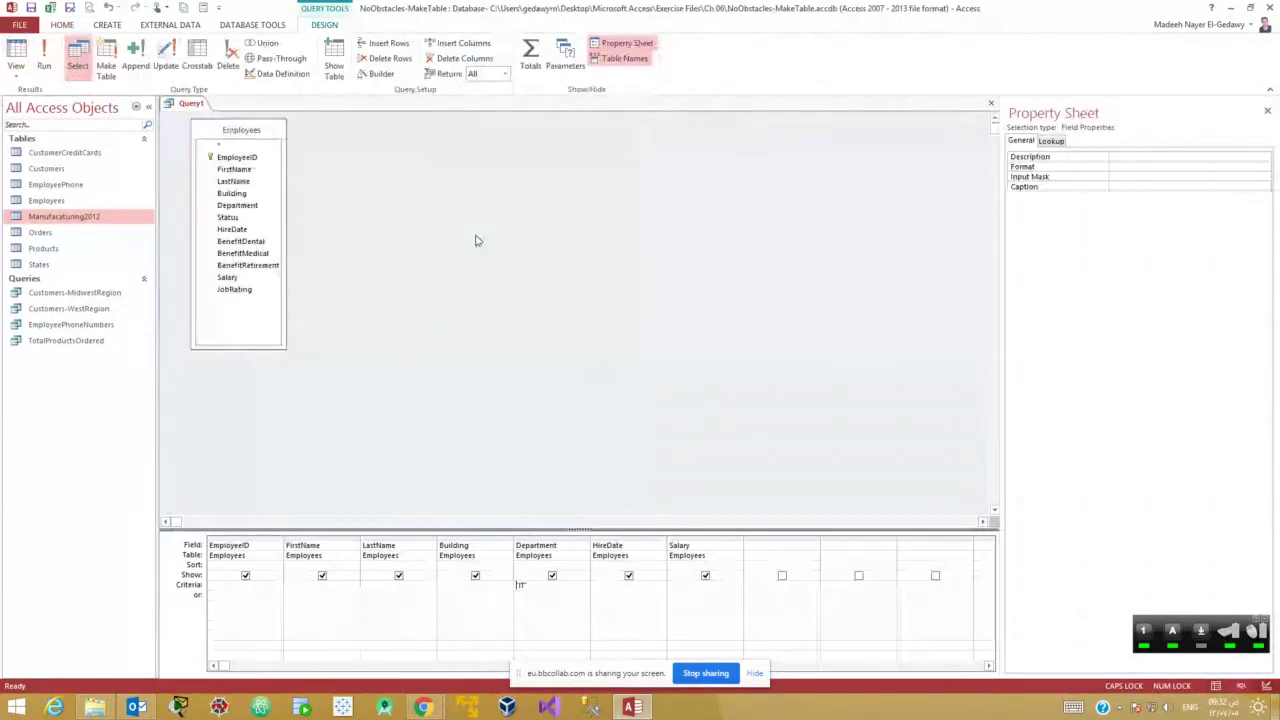
Convert the query to a make-table query for a new ITEmployees table in the current database, and run it.
click(113, 65)
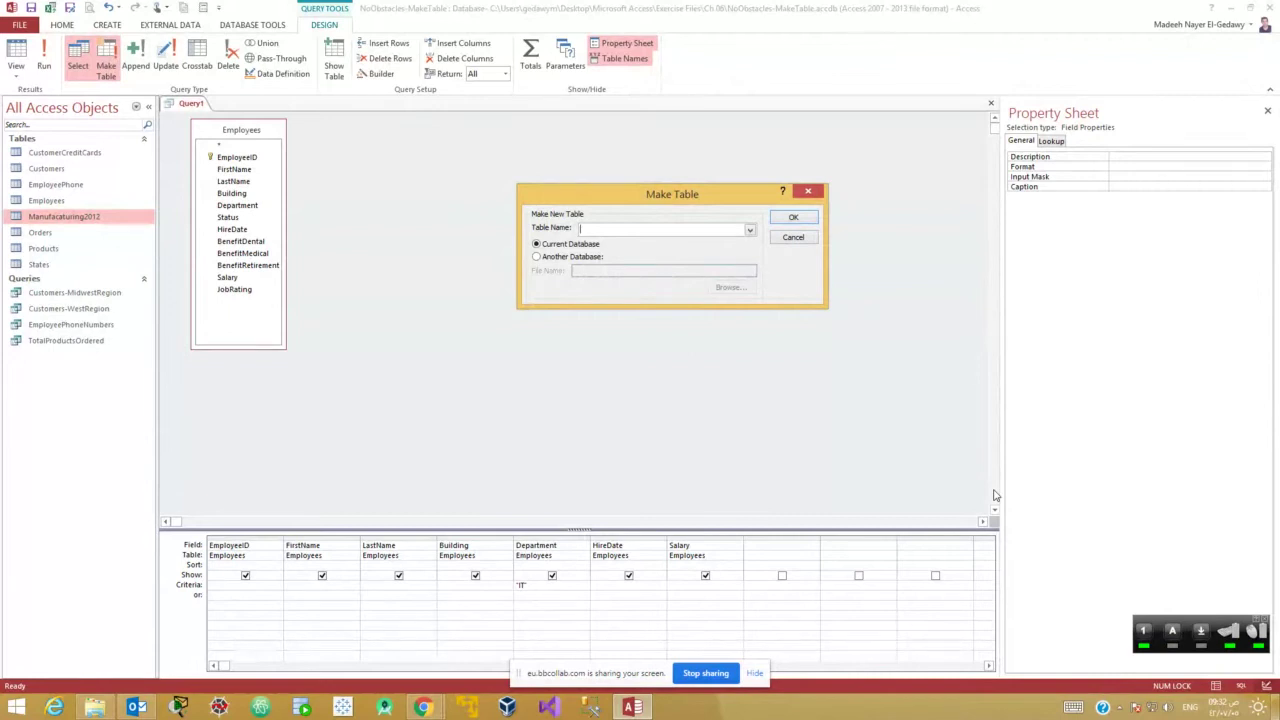
key(Caps_Lock)
text(E)
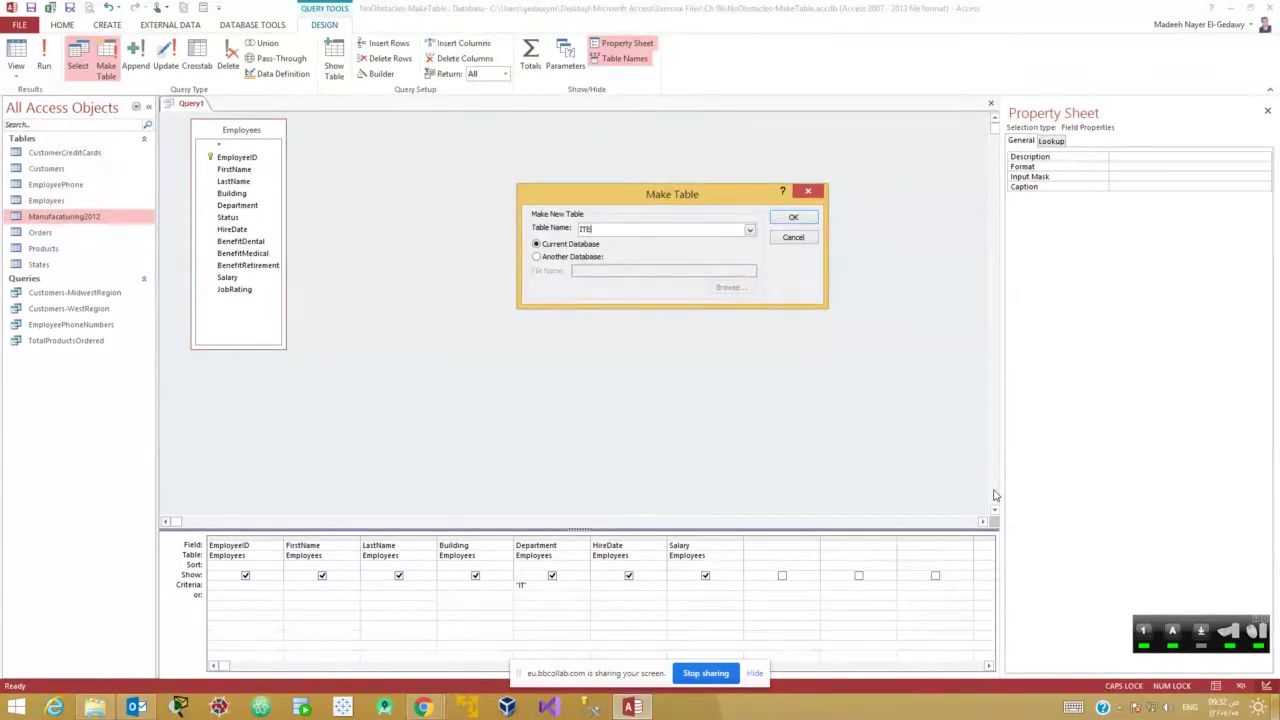
key(Caps_Lock)
text(mployees)
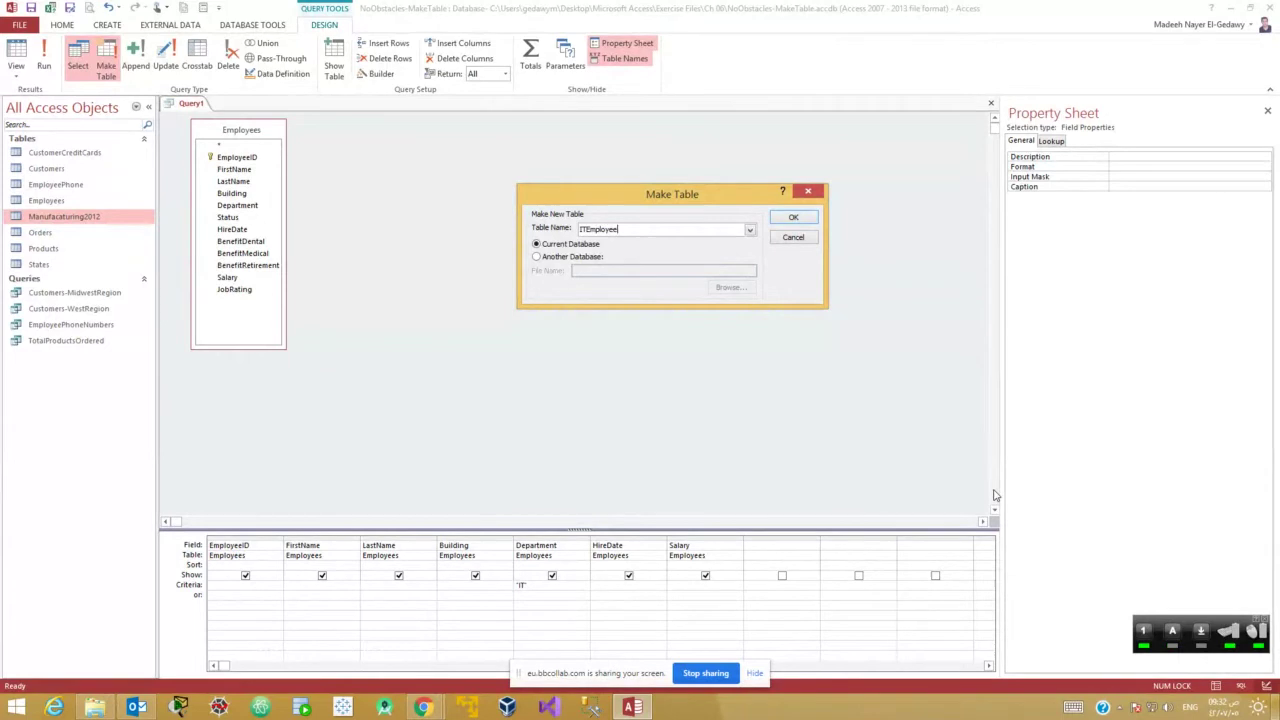
key(Return)
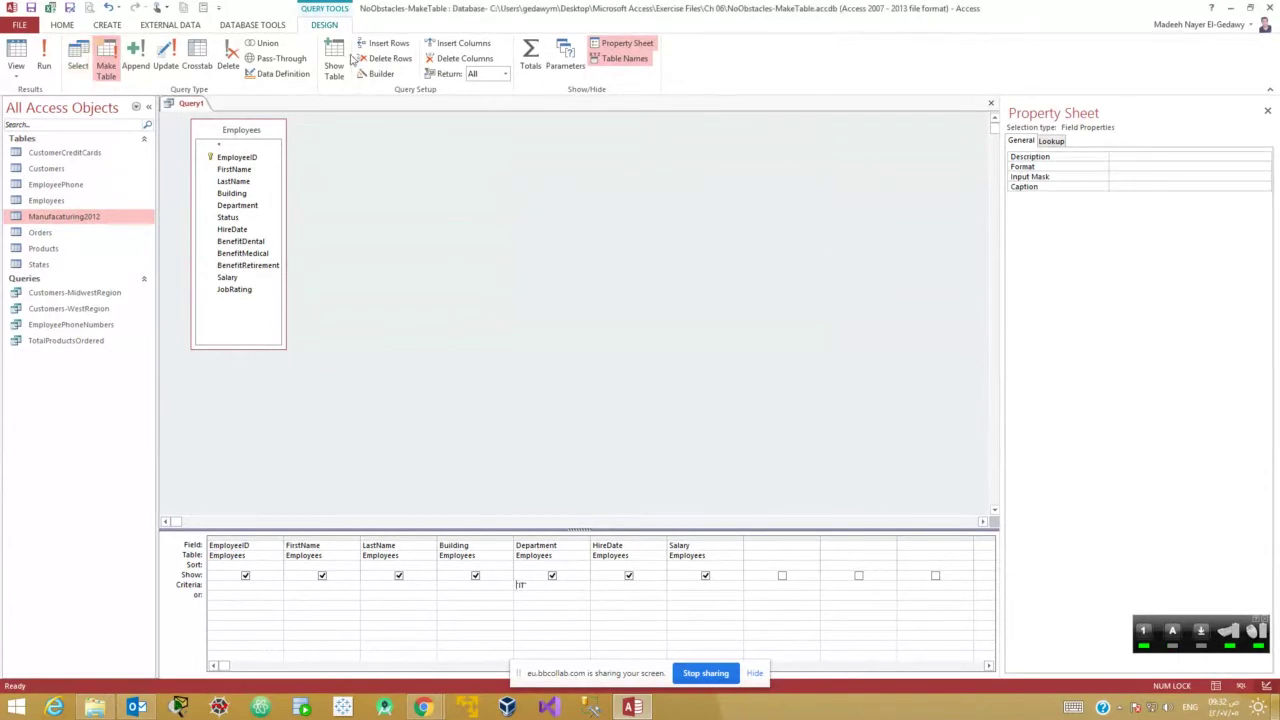
click(44, 60)
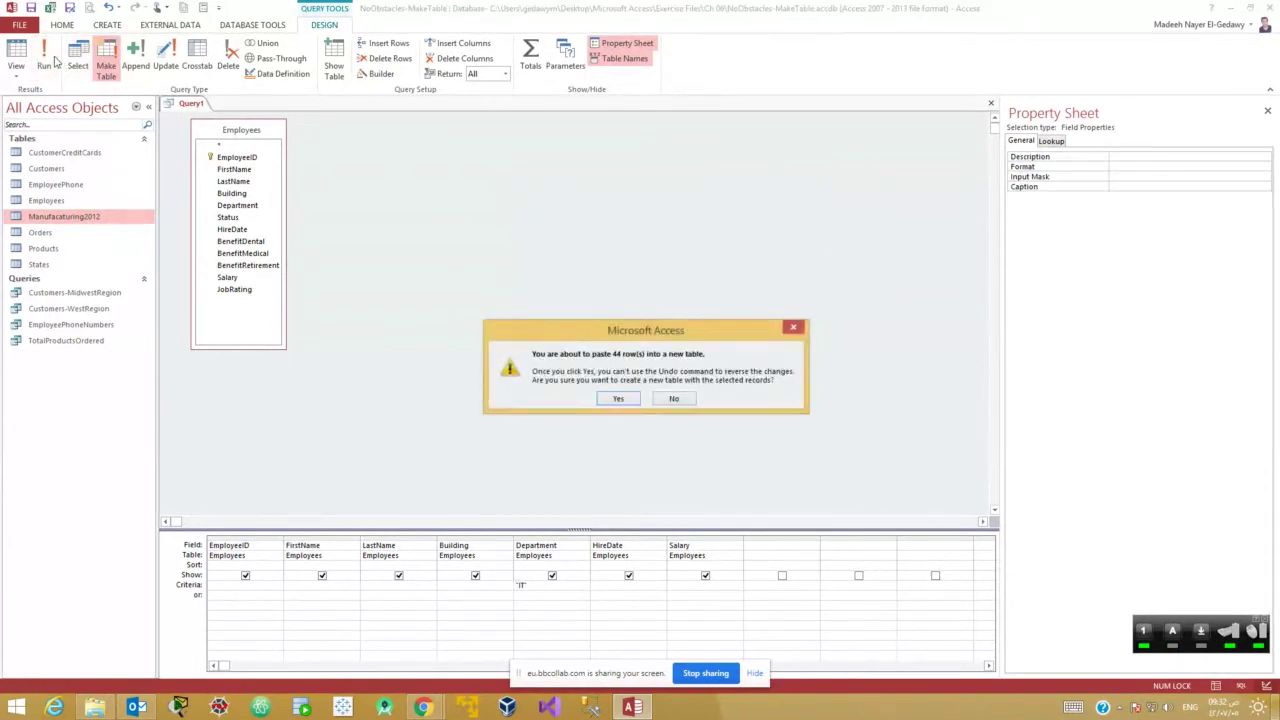
click(618, 398)
Open the ITEmployees table and look through its records.
double_click(50, 217)
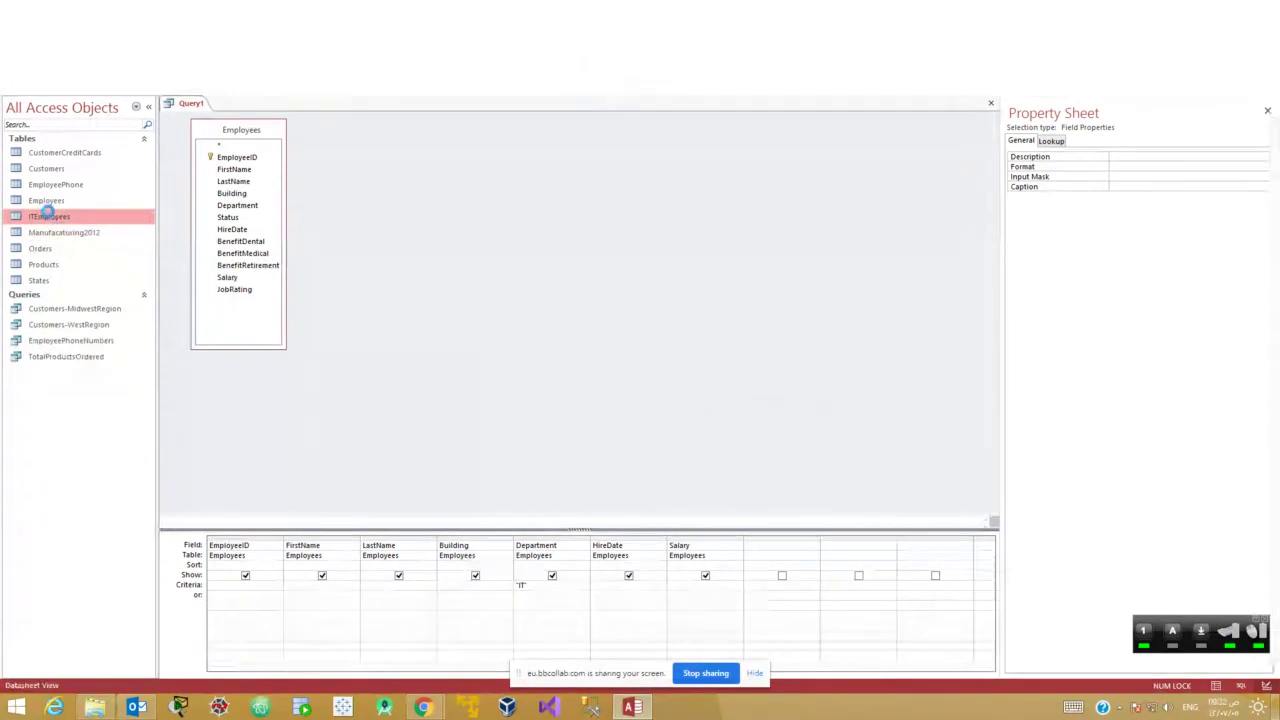
scroll(415, 537, down, 13)
scroll(415, 540, up, 7)
scroll(415, 540, up, 6)
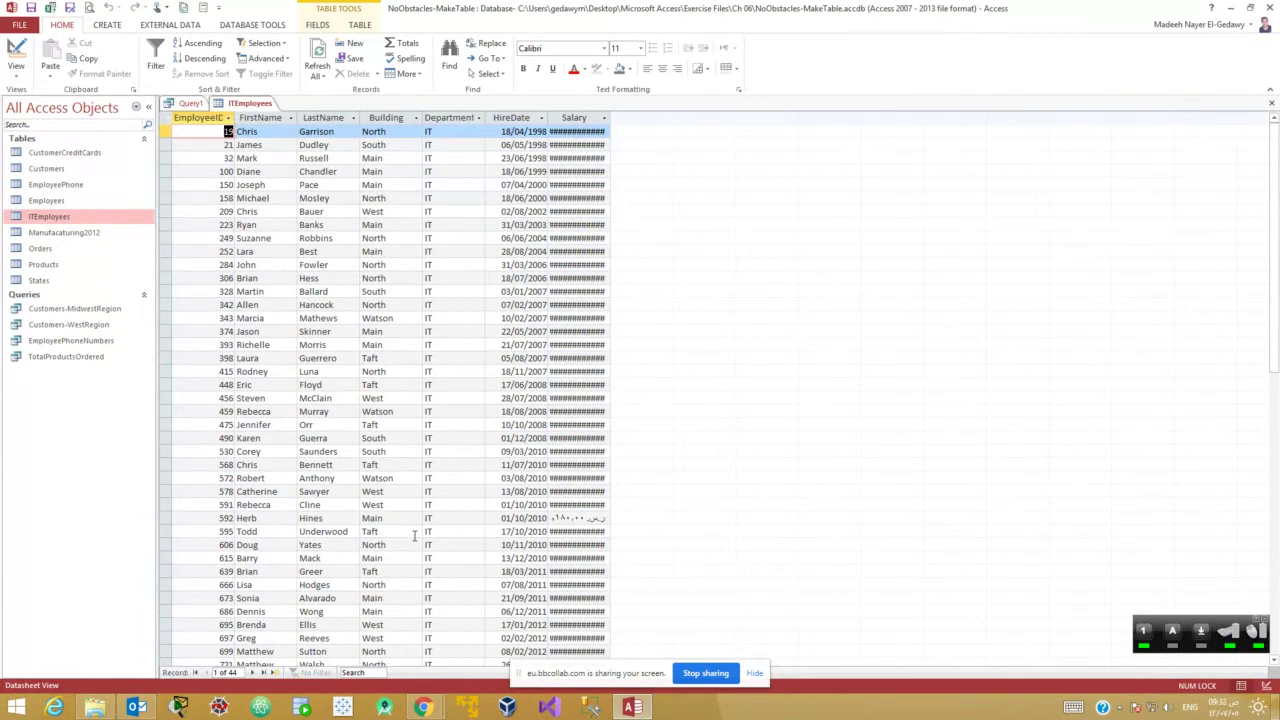
Close the NoObstacles-MakeTable database without saving the query, and open NoObstacles-Delete.accdb from the Ch 06 folder.
key(alt+F4)
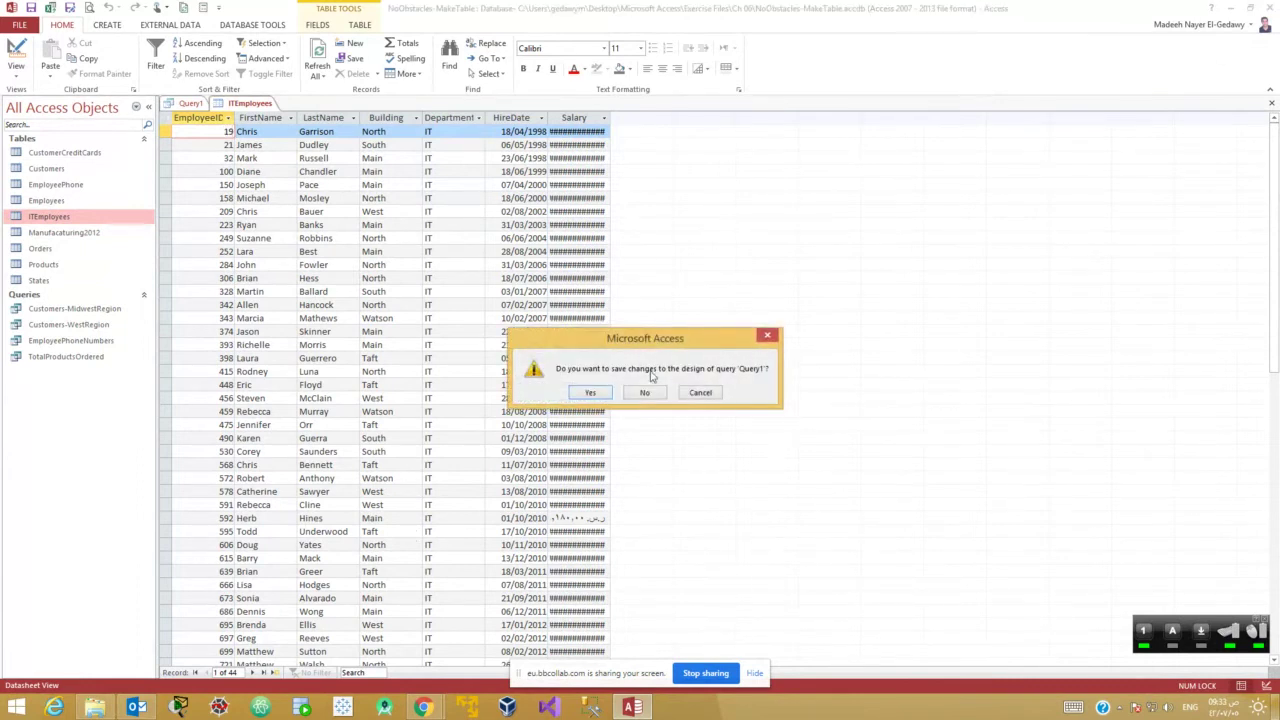
click(645, 392)
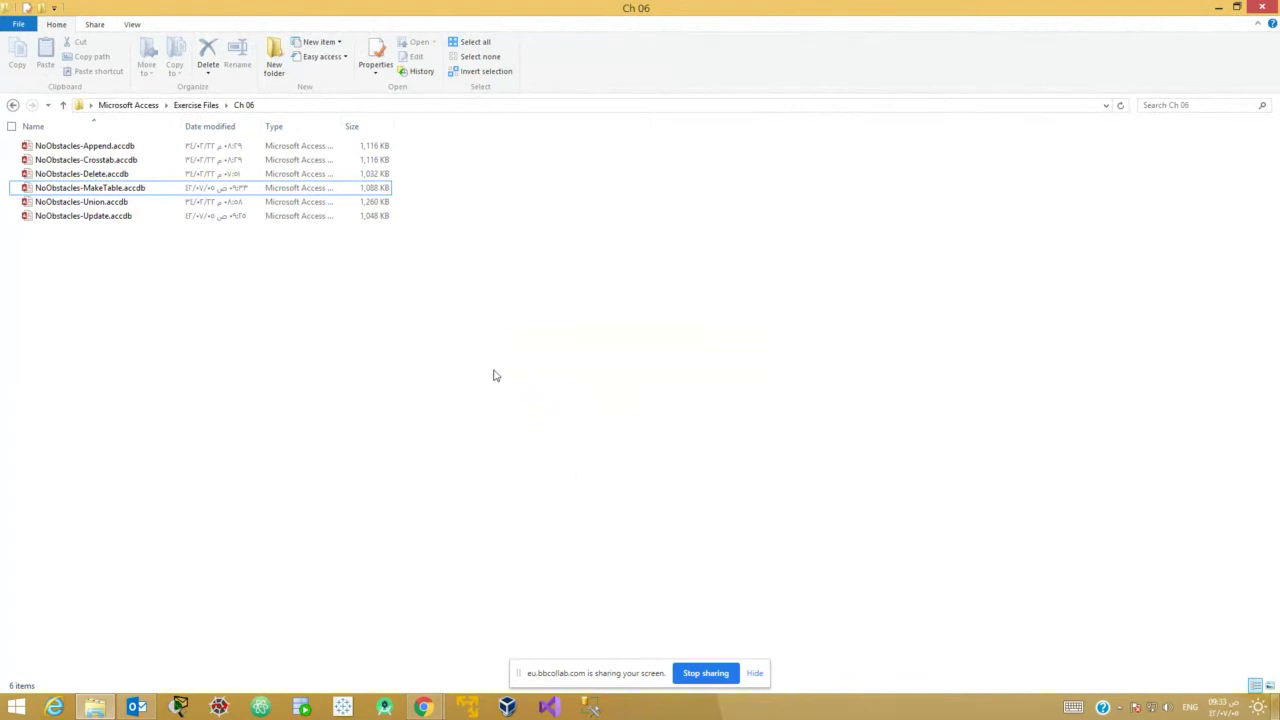
double_click(66, 175)
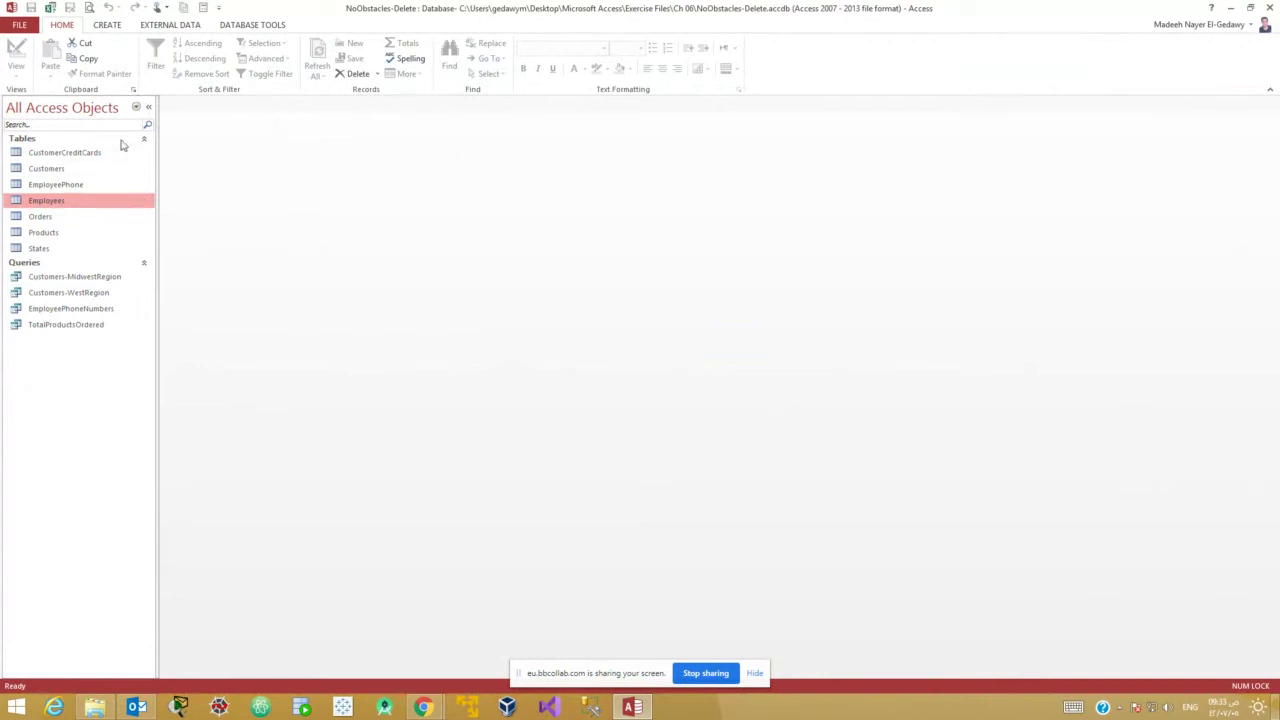
Create a new query in design view based on the Orders table.
click(107, 26)
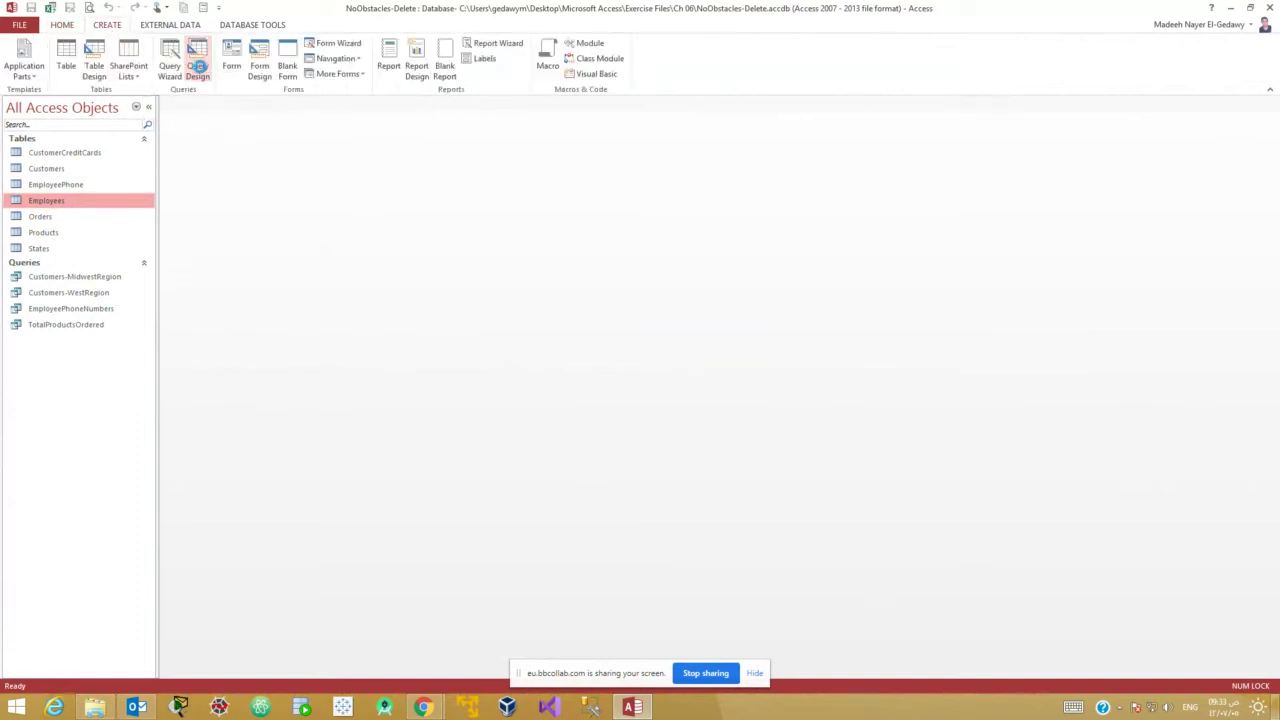
click(196, 63)
double_click(555, 544)
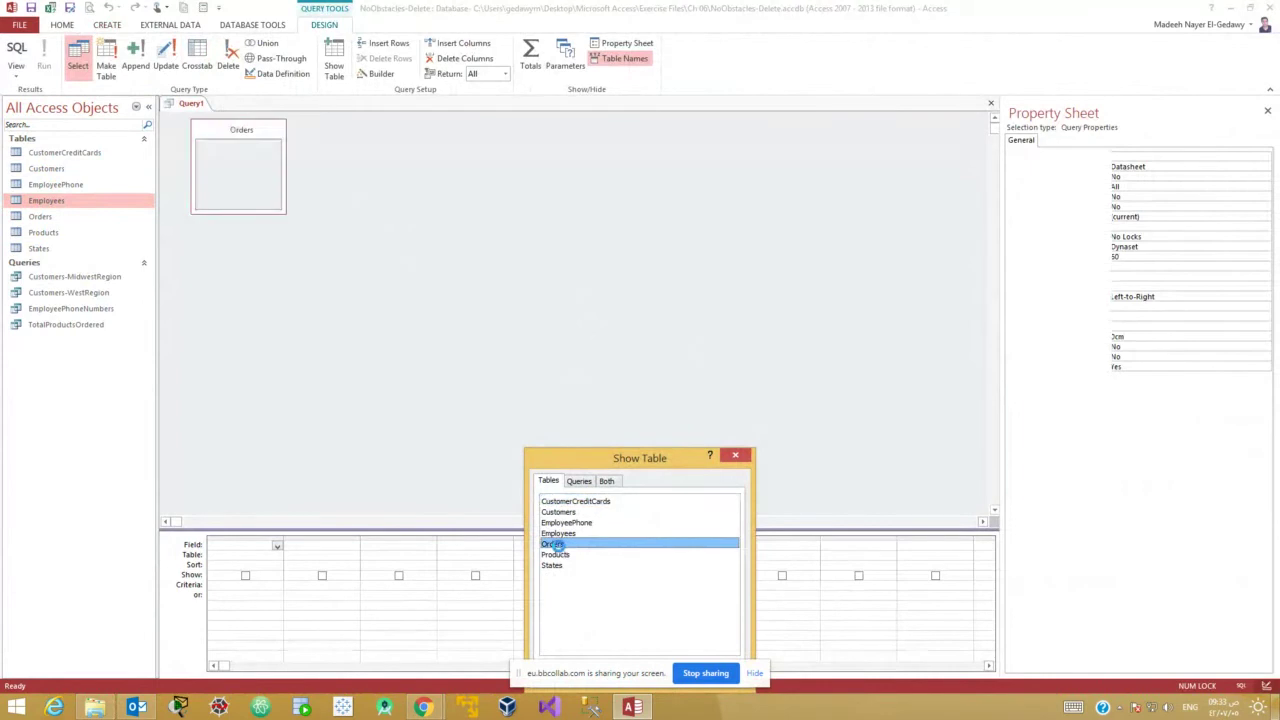
click(735, 455)
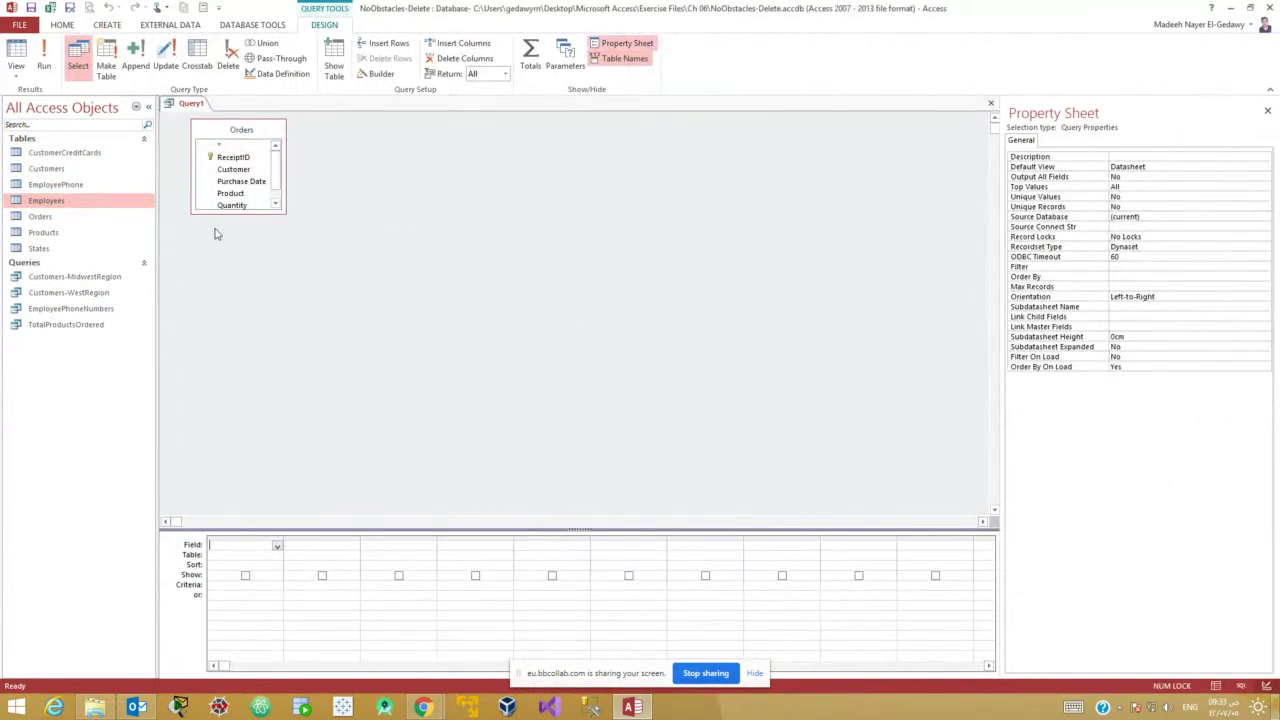
Enlarge the Orders field list to show all fields, and add ReceiptID, Purchase Date and Status to the query.
drag(230, 214, 246, 258)
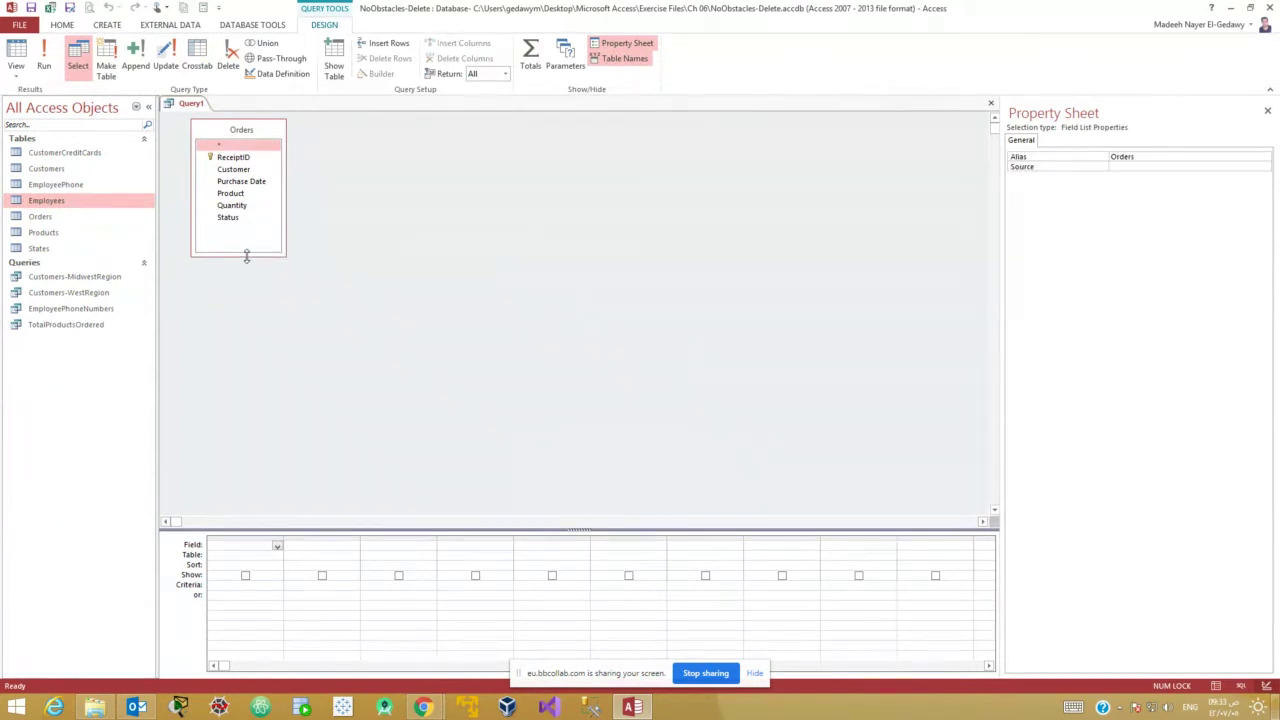
double_click(245, 159)
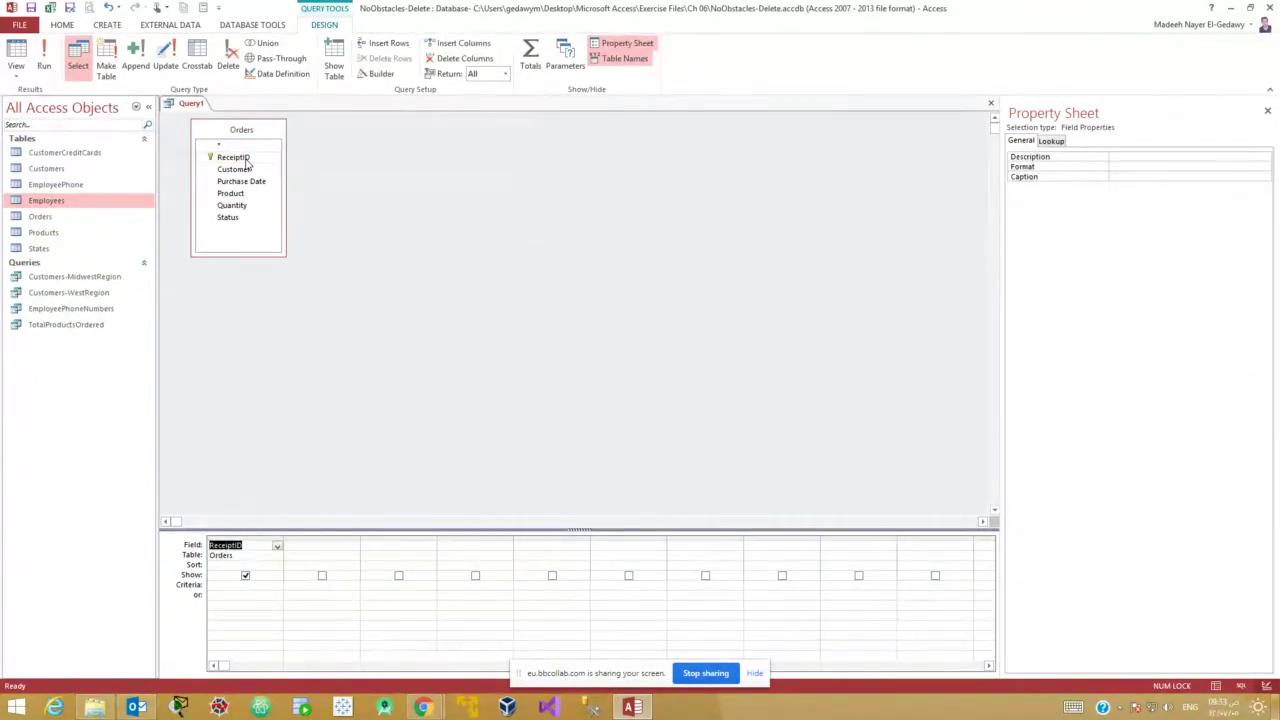
click(253, 186)
double_click(253, 185)
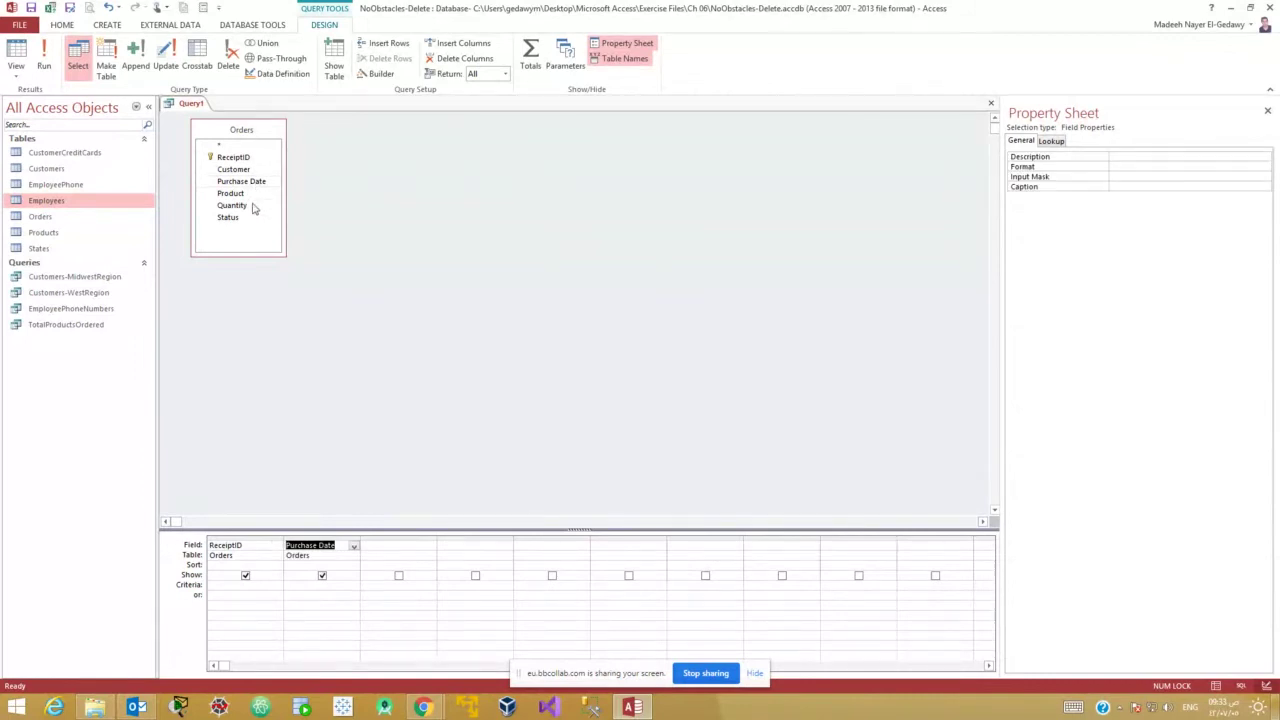
click(234, 224)
double_click(278, 218)
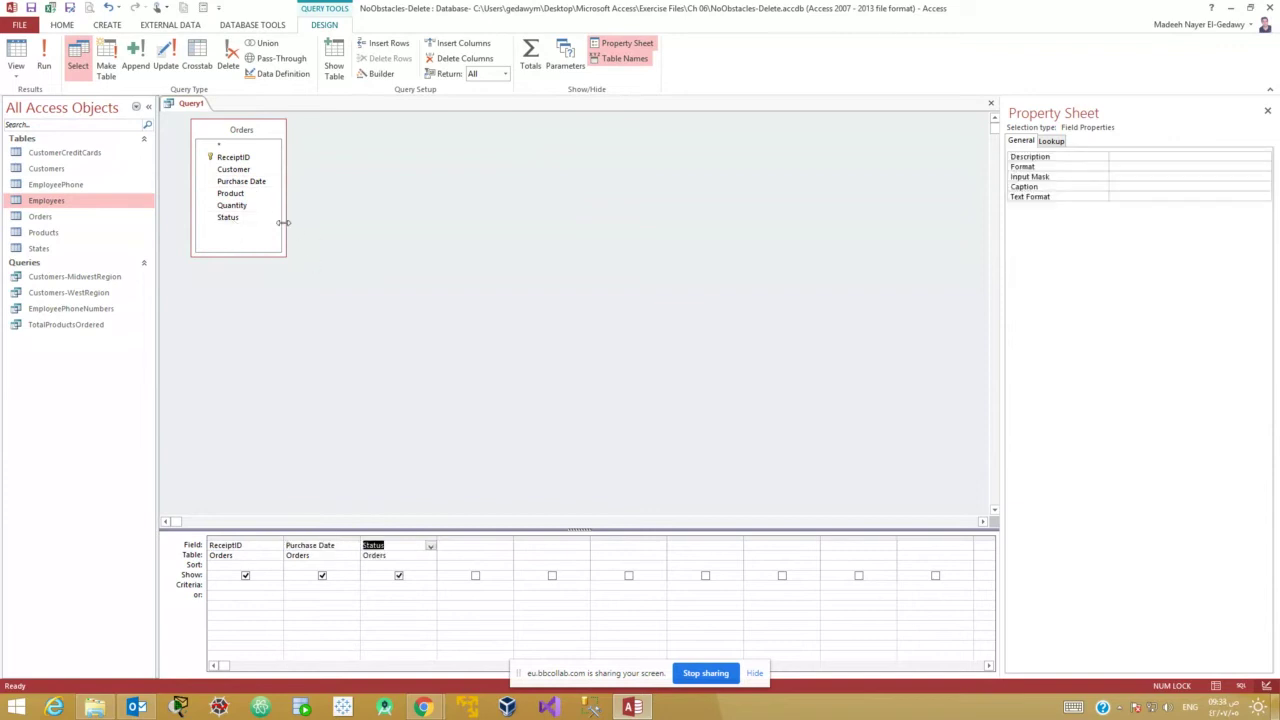
Preview the query's order records and widen the Purchase Date column before returning to the design.
click(20, 62)
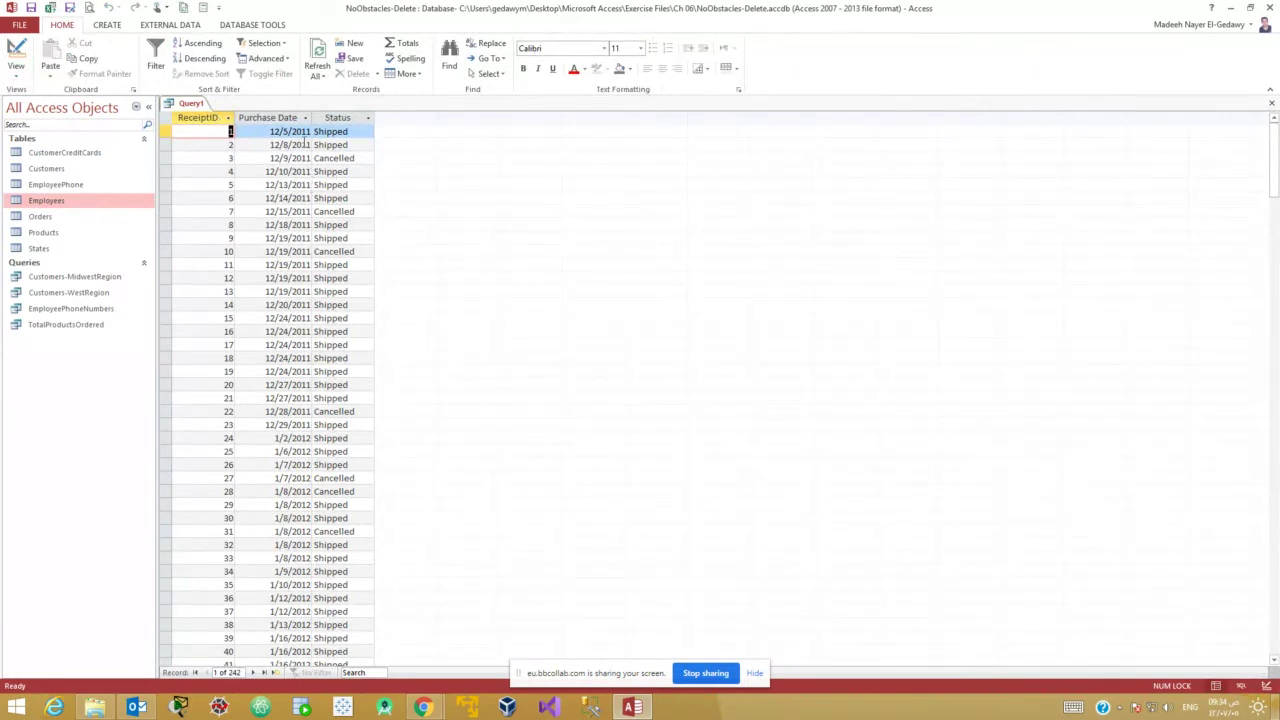
drag(313, 121, 334, 121)
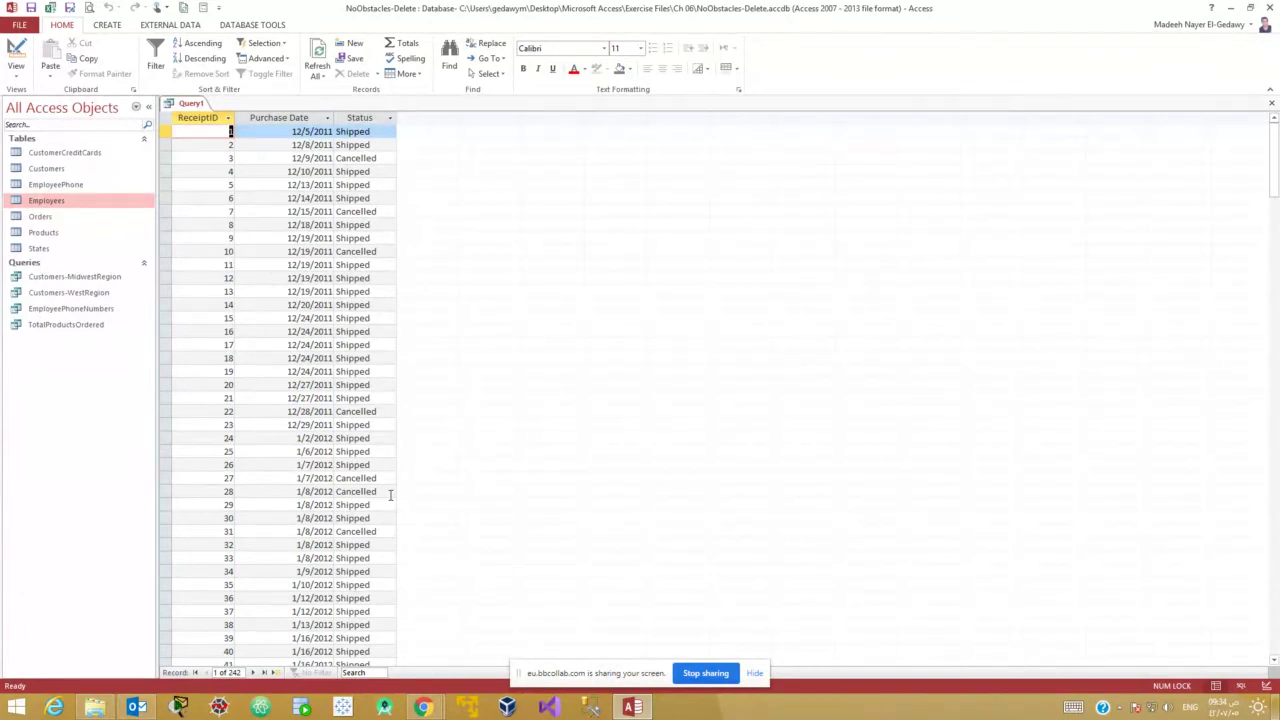
click(16, 55)
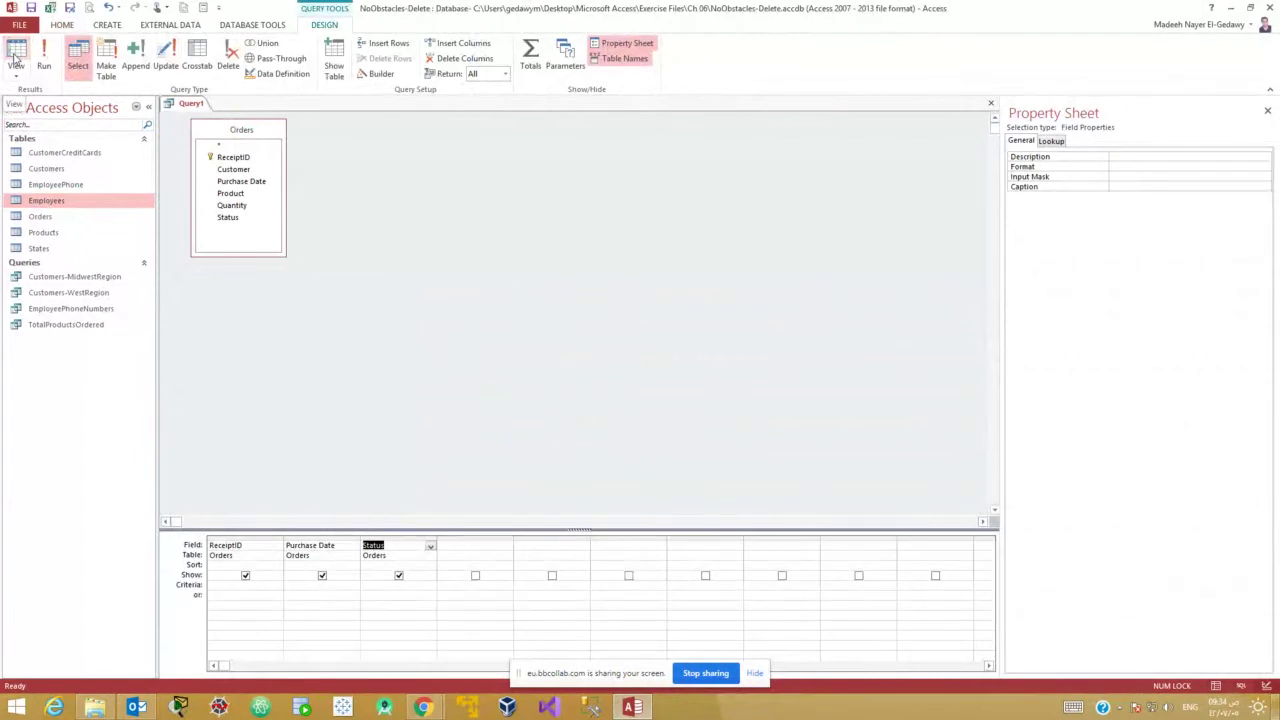
Review the purchase dates and statuses throughout the query's datasheet, and return to the query design.
click(15, 58)
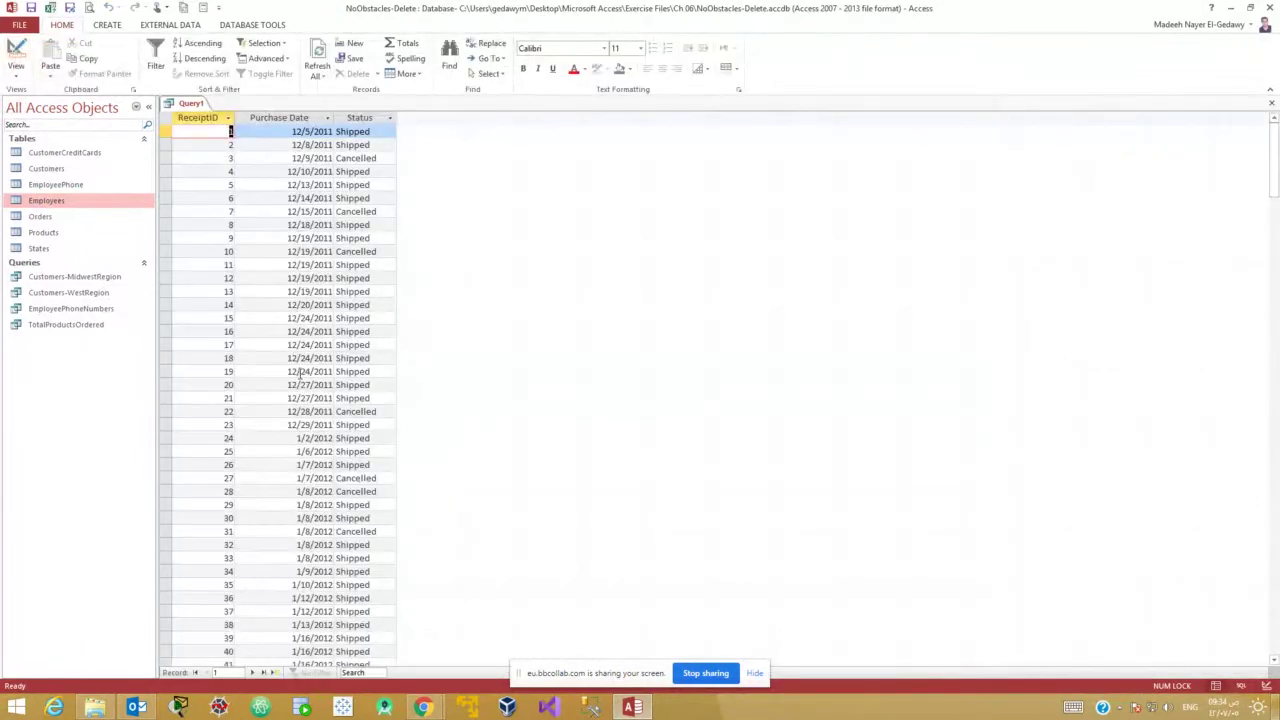
scroll(306, 363, down, 11)
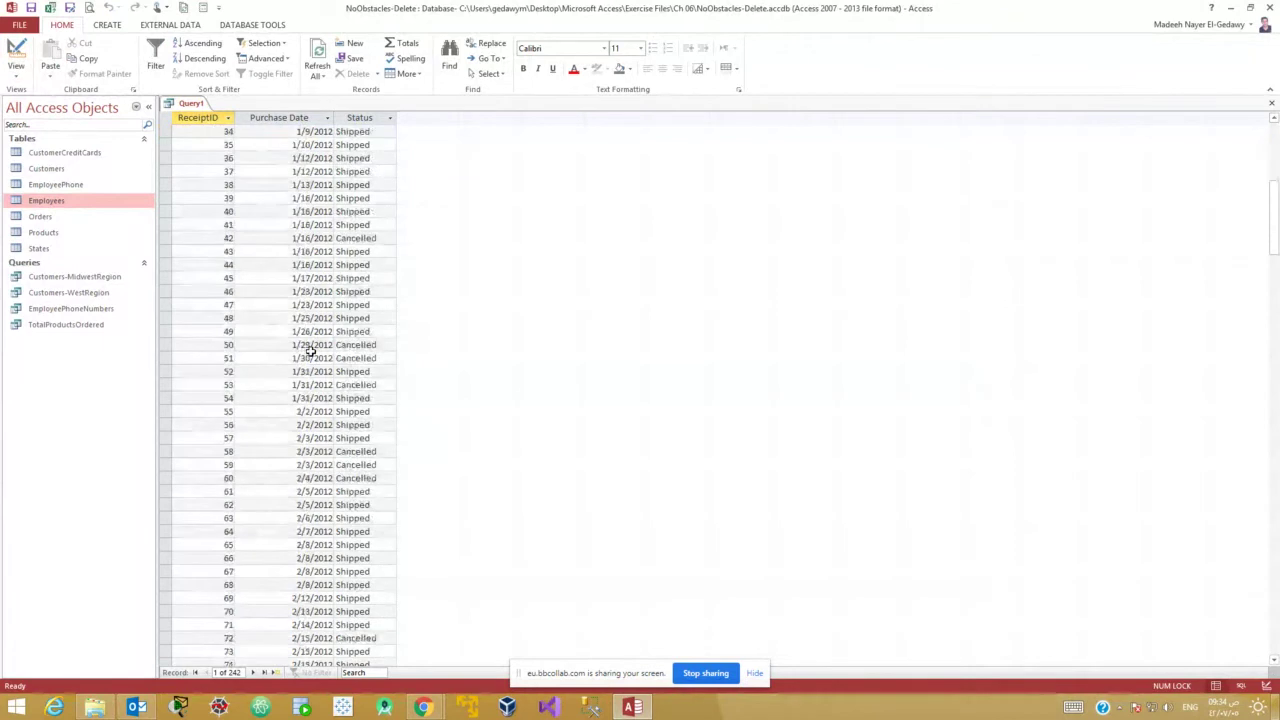
scroll(310, 350, down, 20)
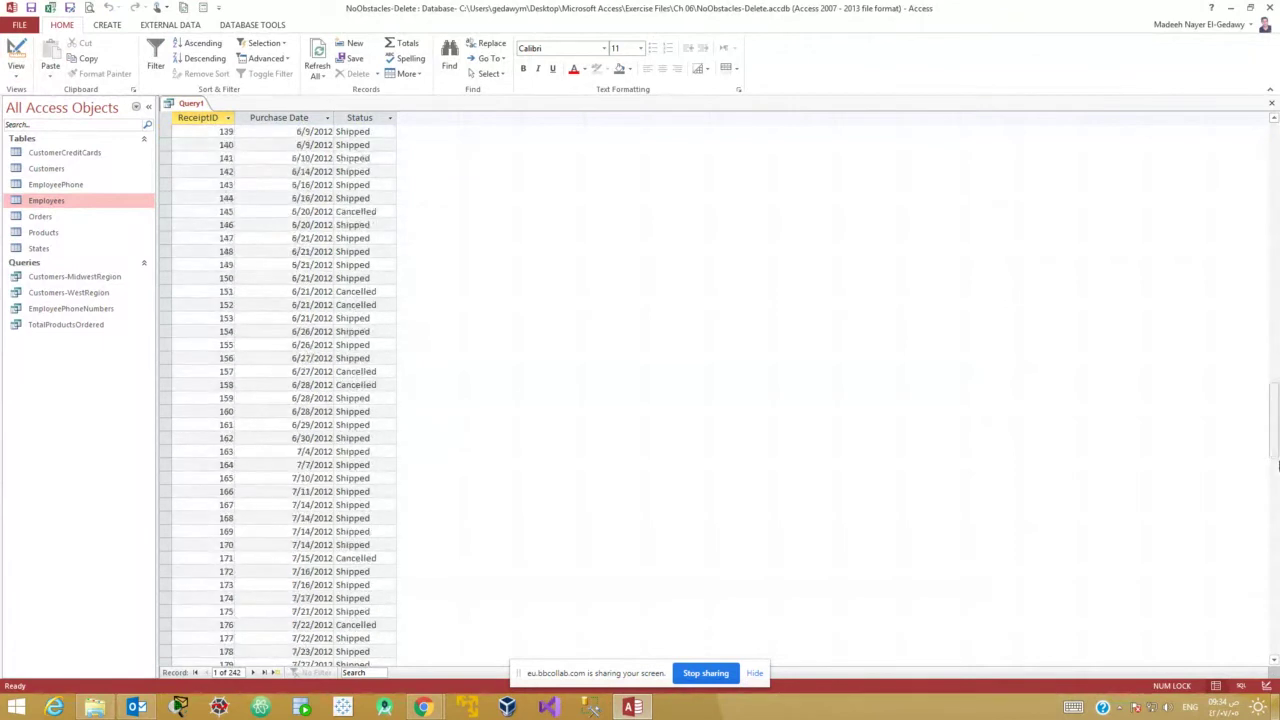
drag(1277, 455, 1277, 140)
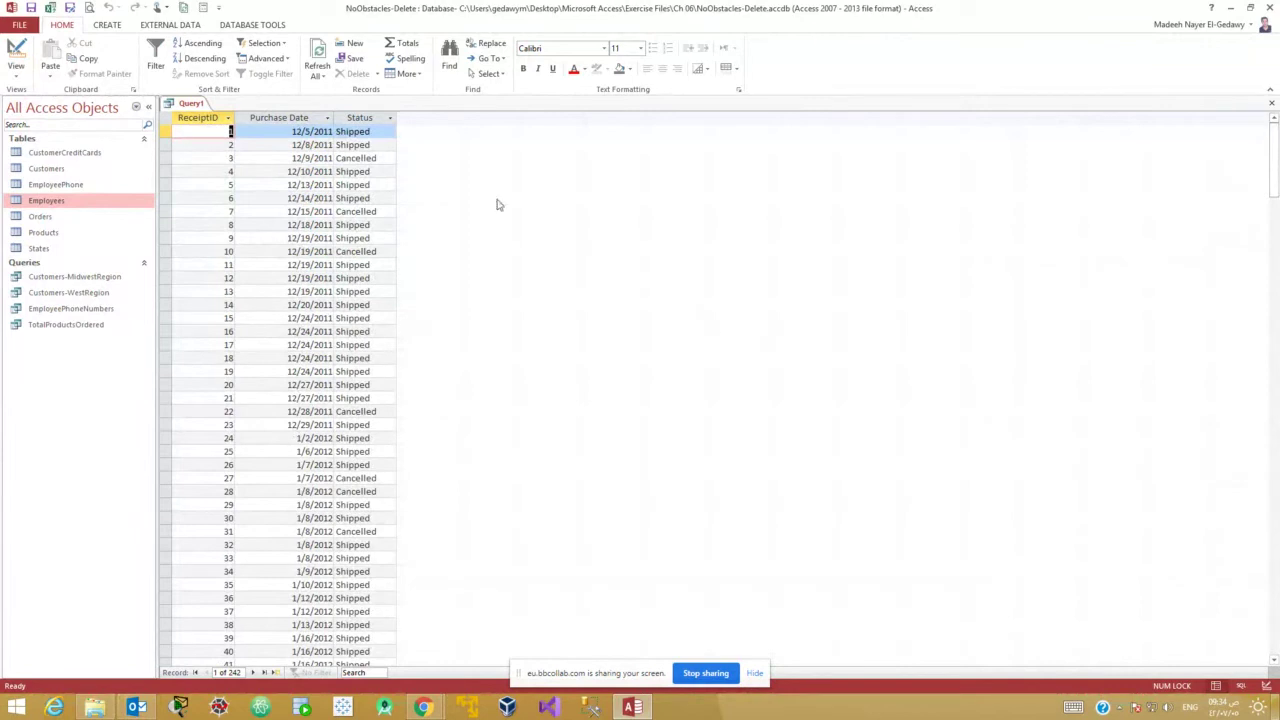
click(15, 60)
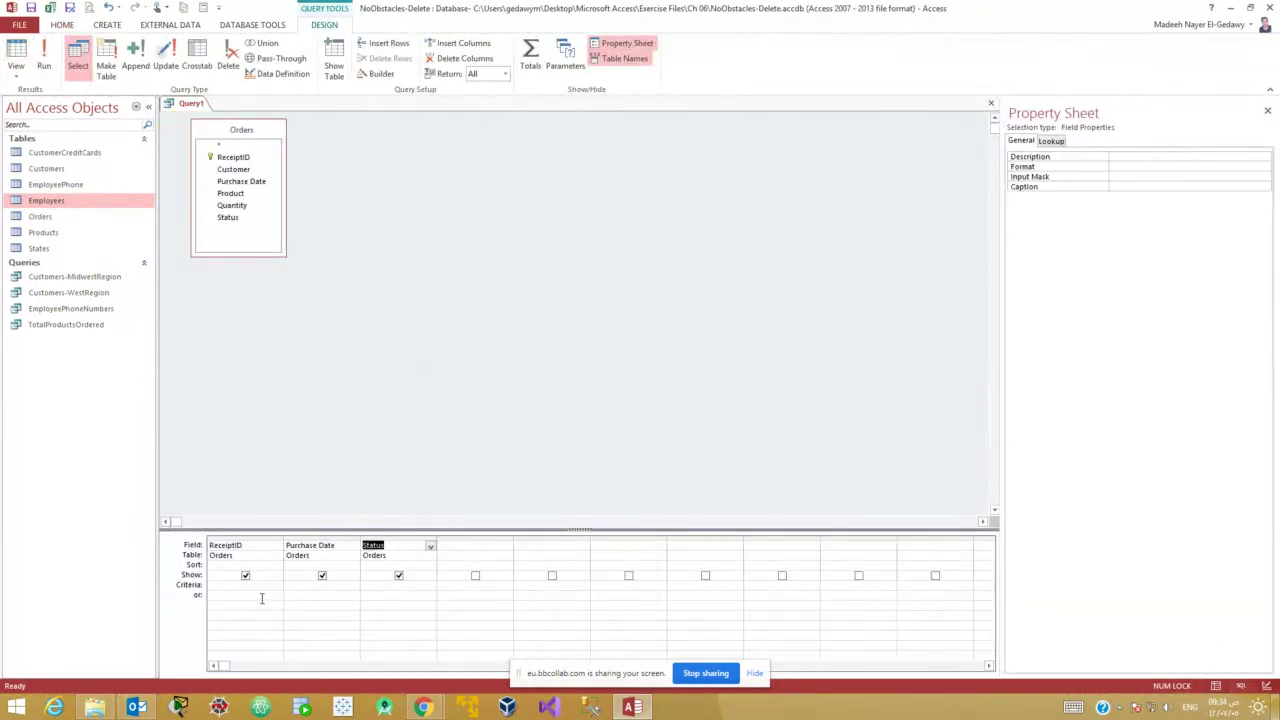
Limit Purchase Date to on or before 12/31/2011, preview the matching orders, and return to the query design.
click(293, 587)
text(<)
text(#)
text(12/31)
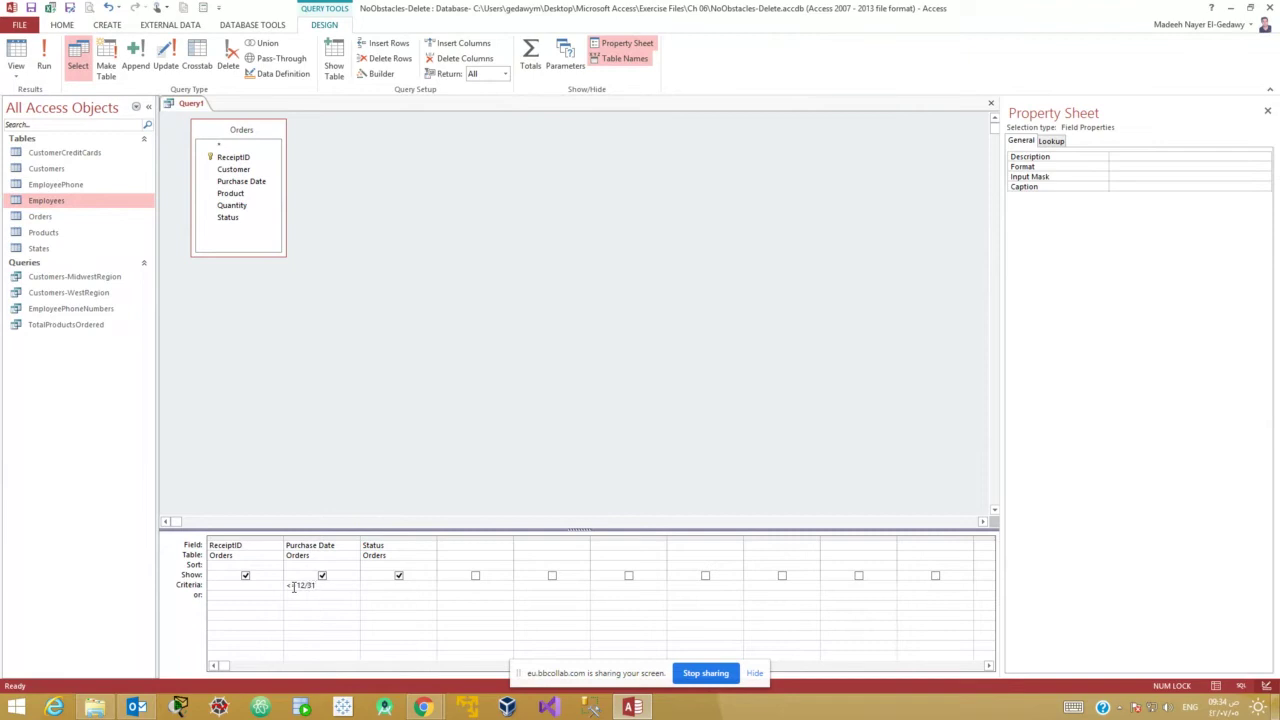
text(/)
text(2011)
click(16, 60)
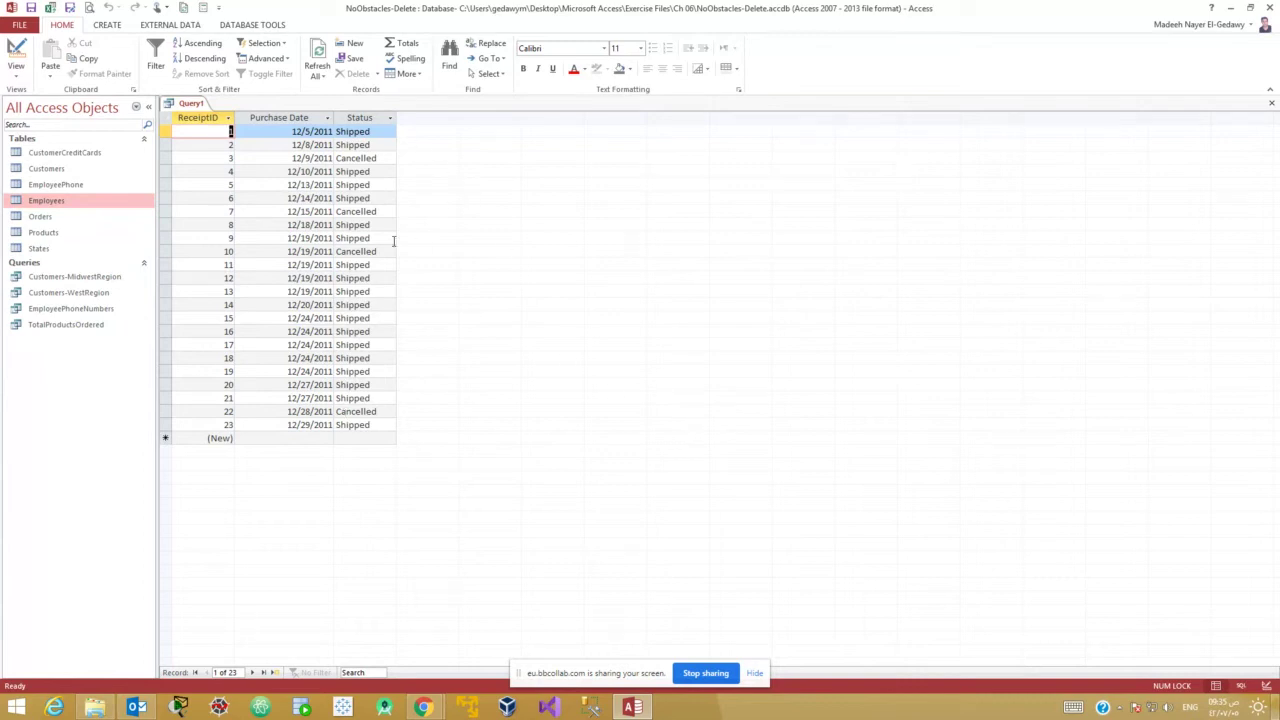
click(12, 50)
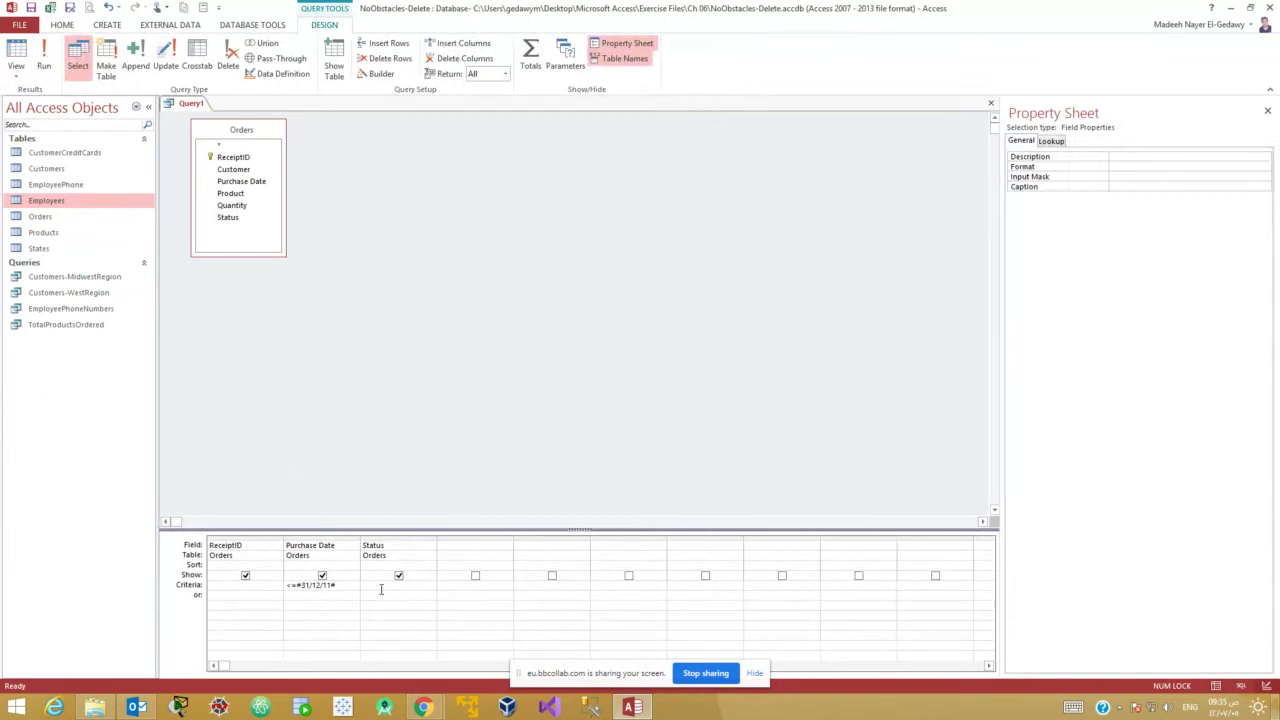
Add the criterion Cancelled to the Status field, preview the matching orders, and return to the query design.
click(388, 587)
text(Cand)
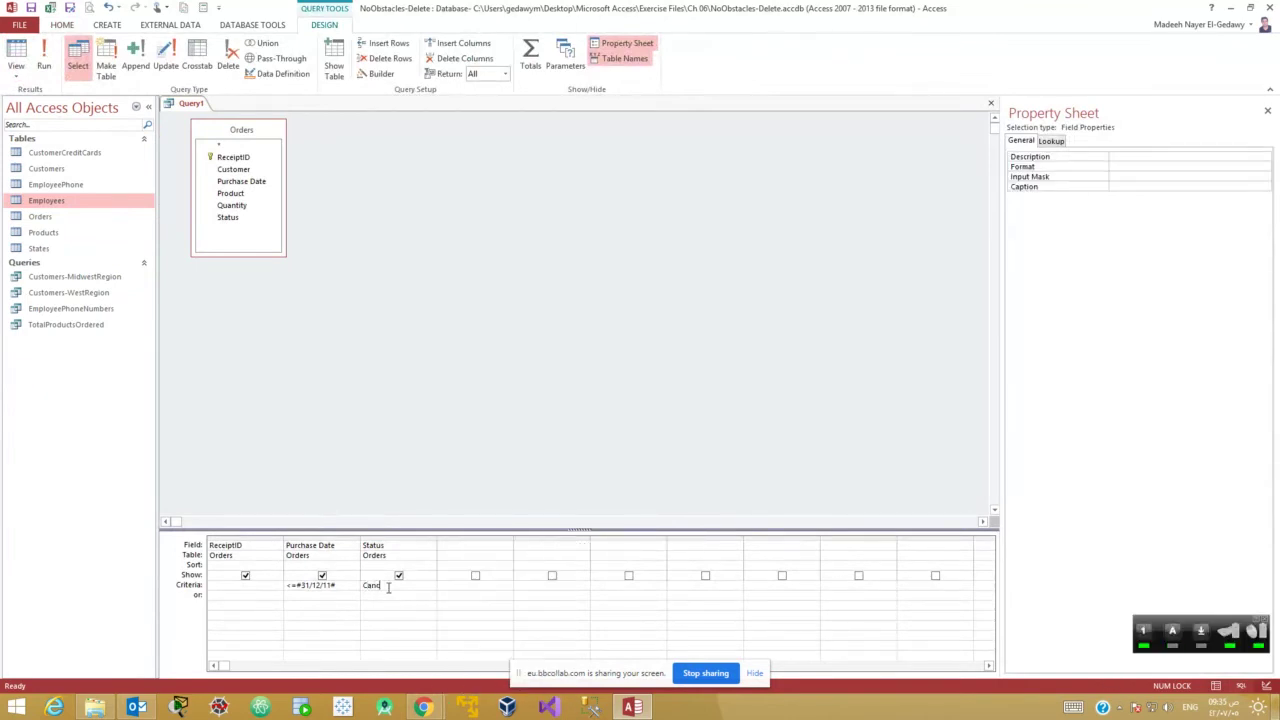
text(elled)
click(15, 55)
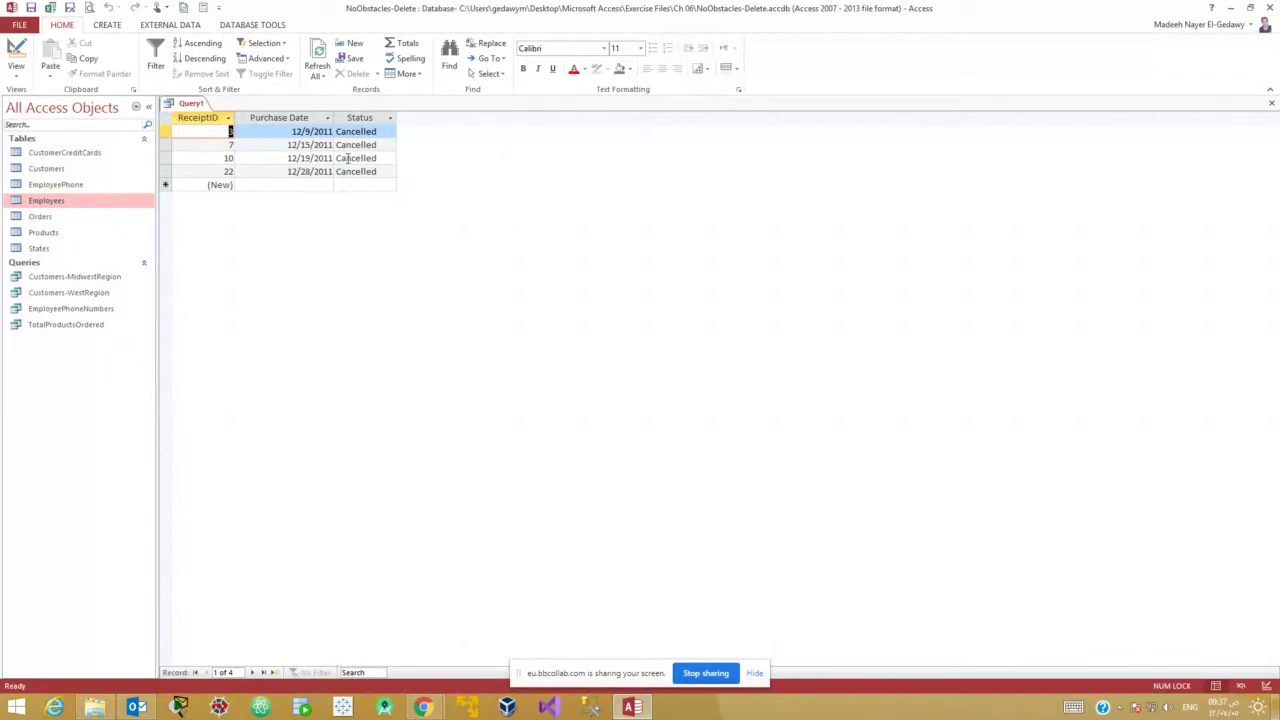
click(16, 52)
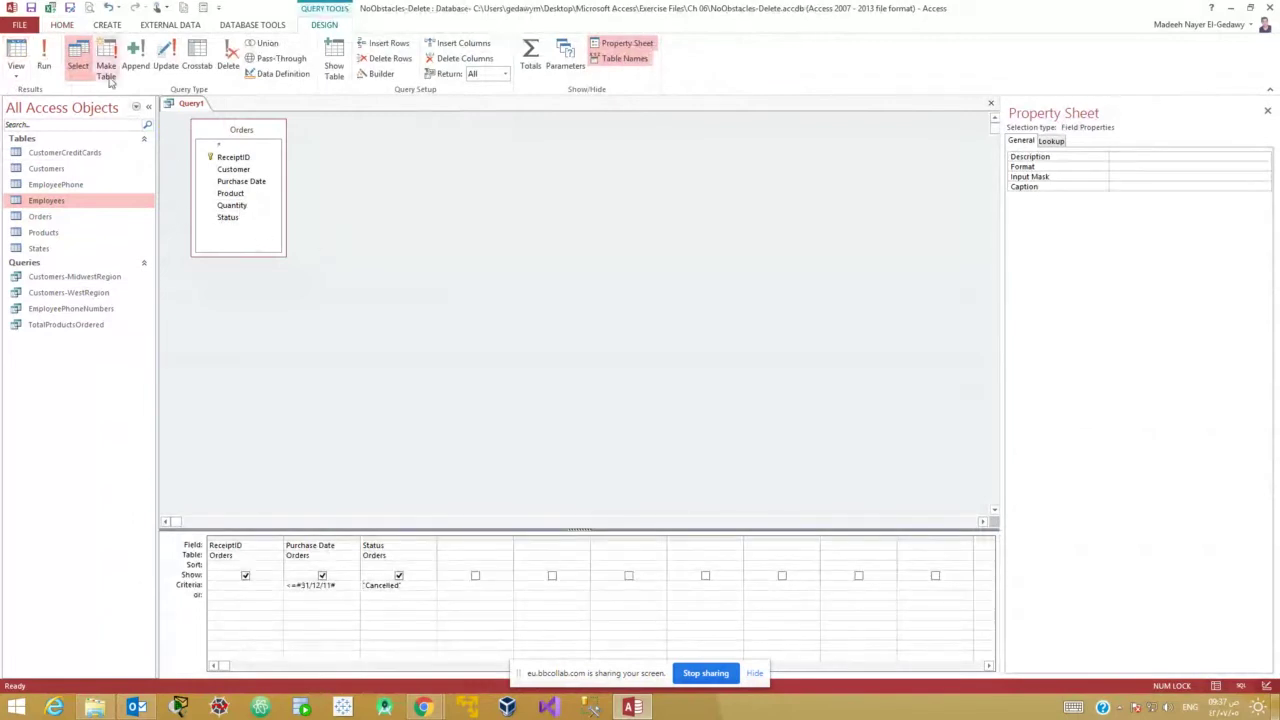
Convert the Orders query to a delete query and run it to delete the matching cancelled orders.
click(230, 58)
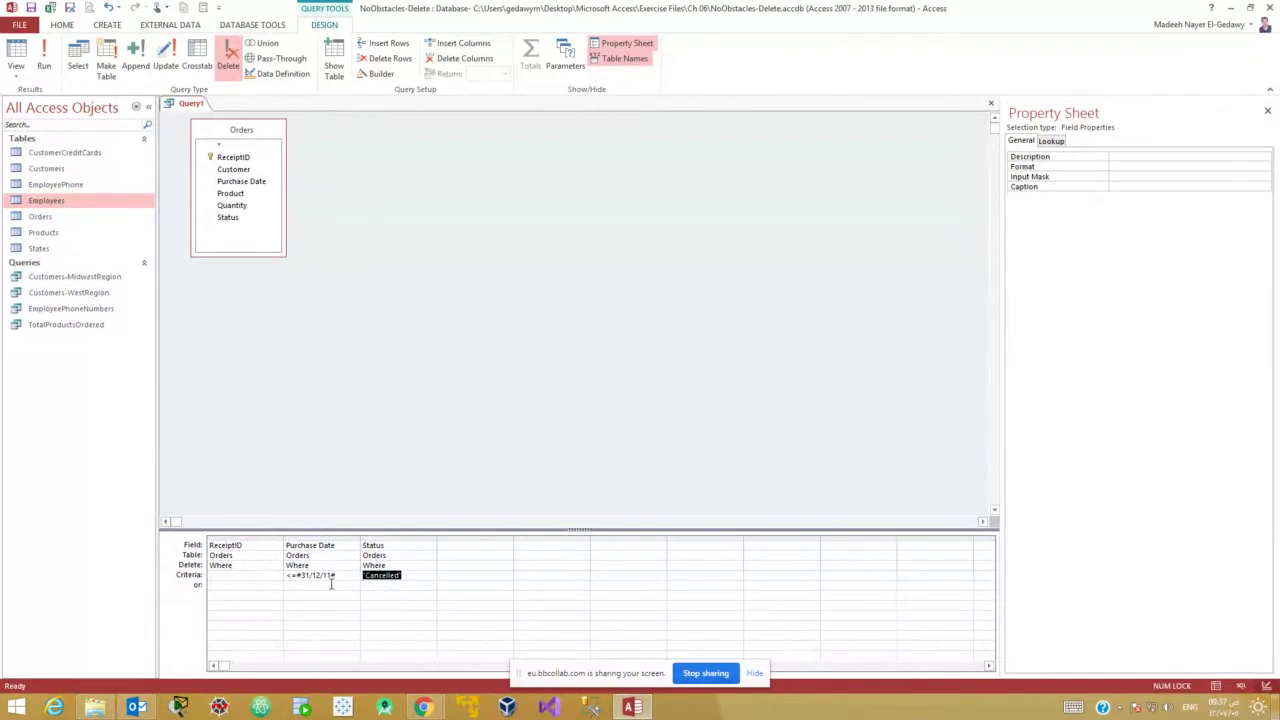
click(44, 60)
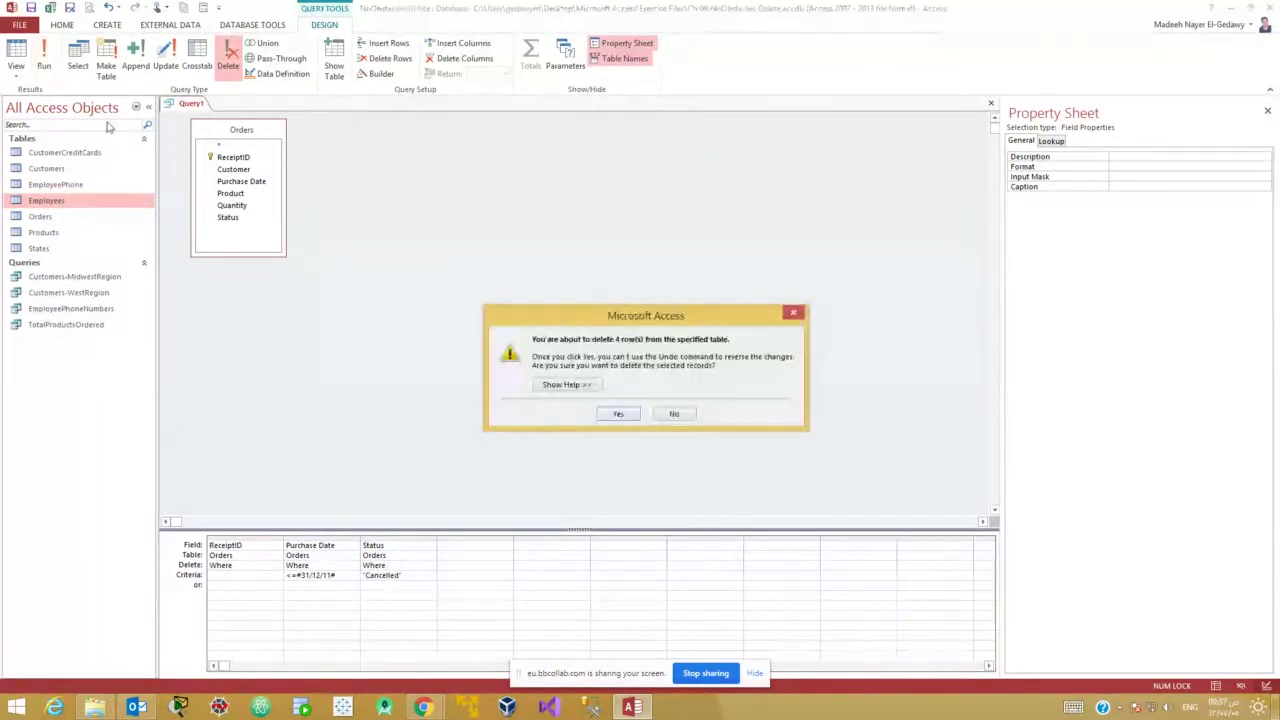
click(620, 414)
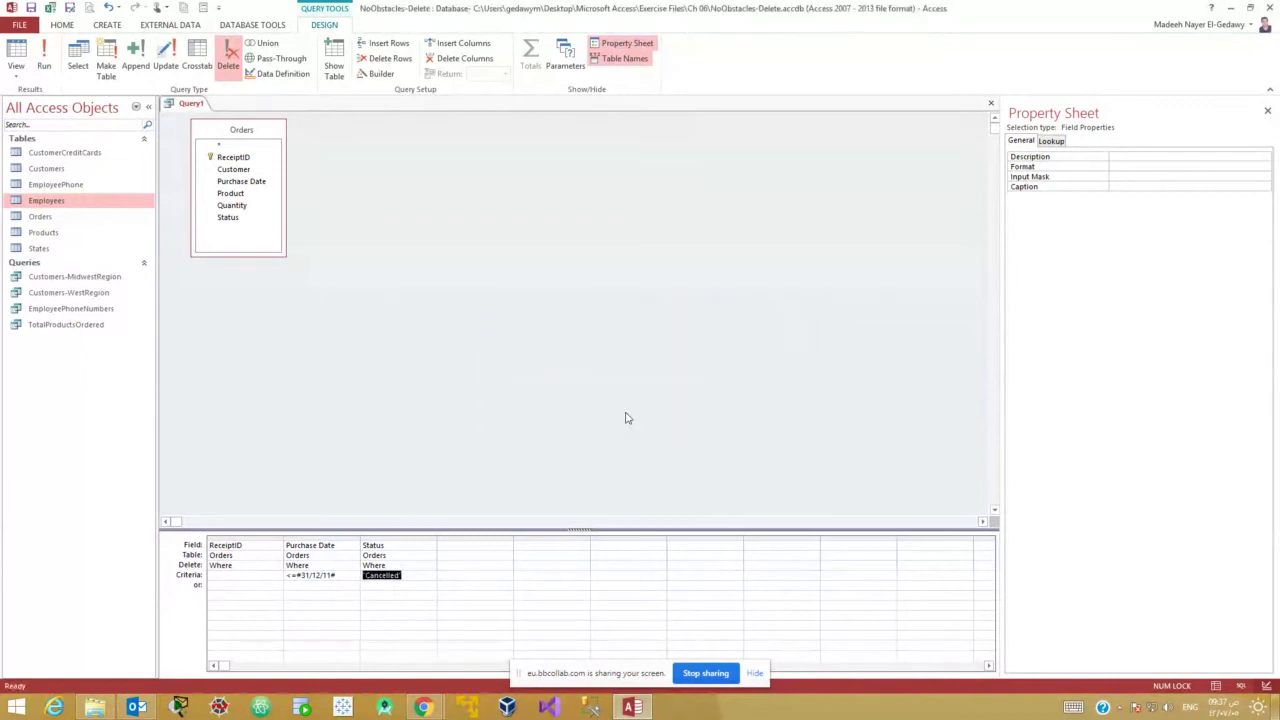
Change the query back to a select query, check its datasheet for remaining matches, and close it without saving.
click(78, 58)
click(14, 58)
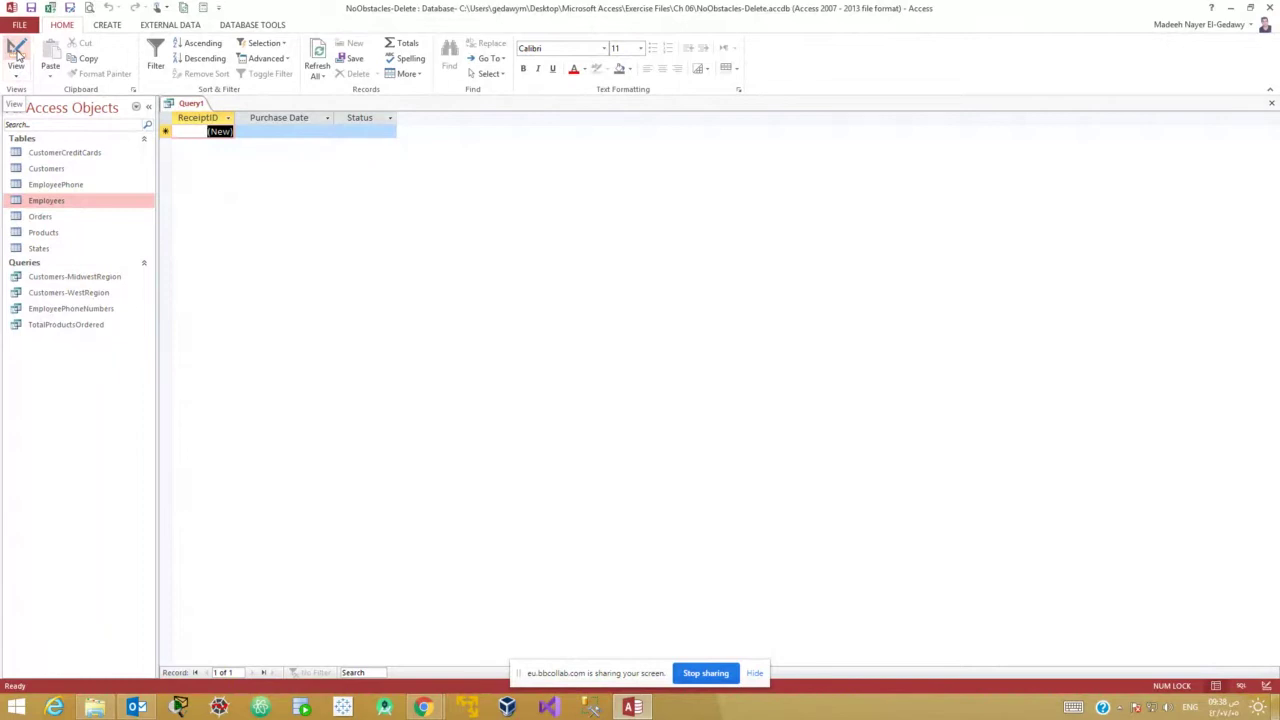
mouse_move(1266, 130)
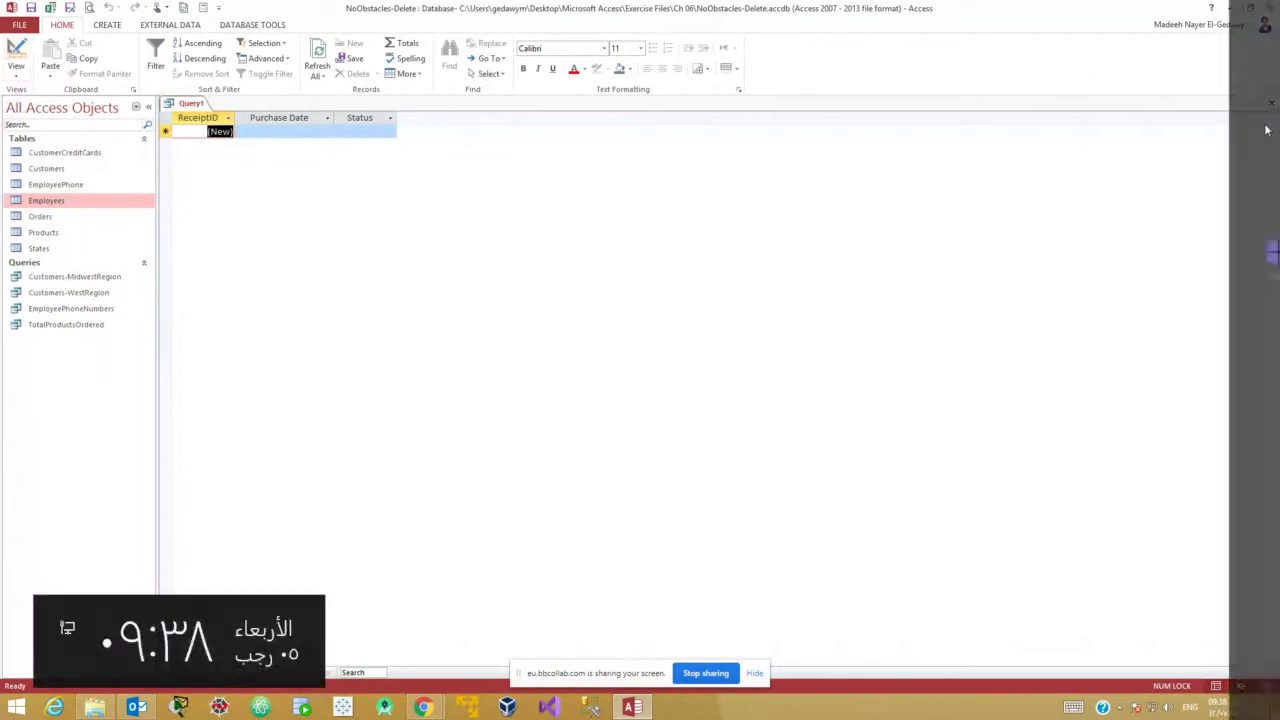
click(1271, 103)
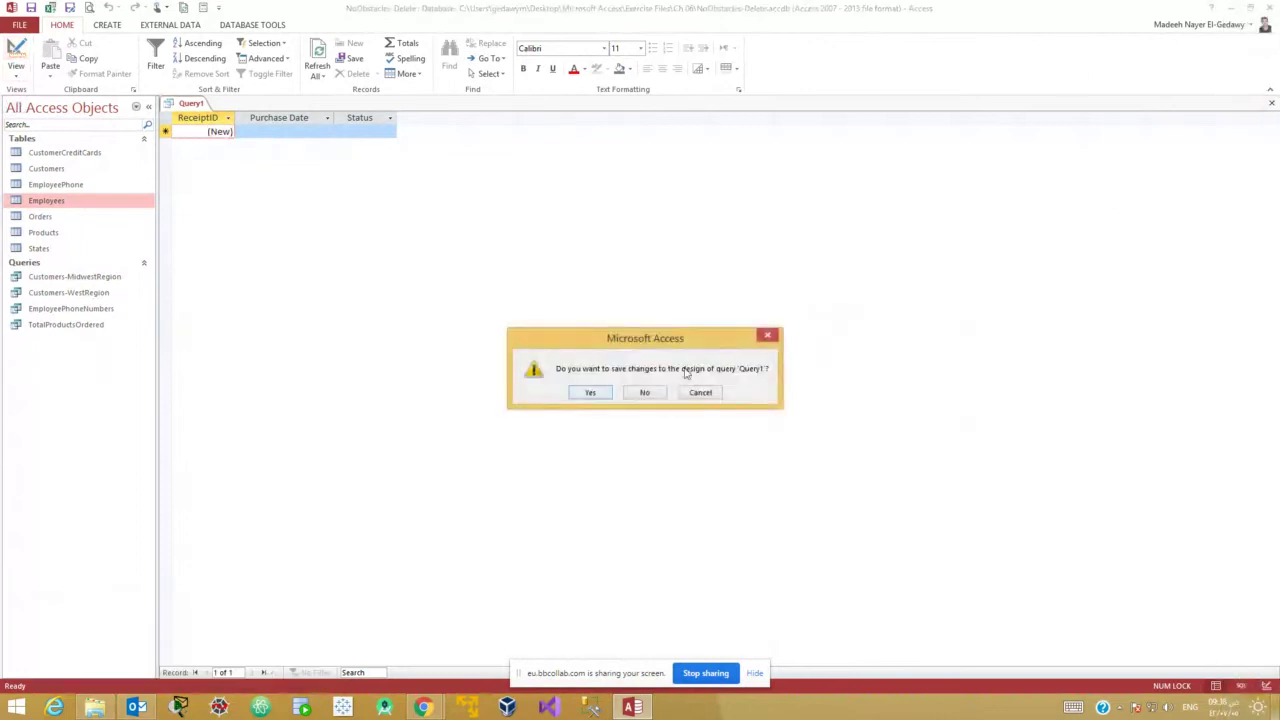
click(645, 392)
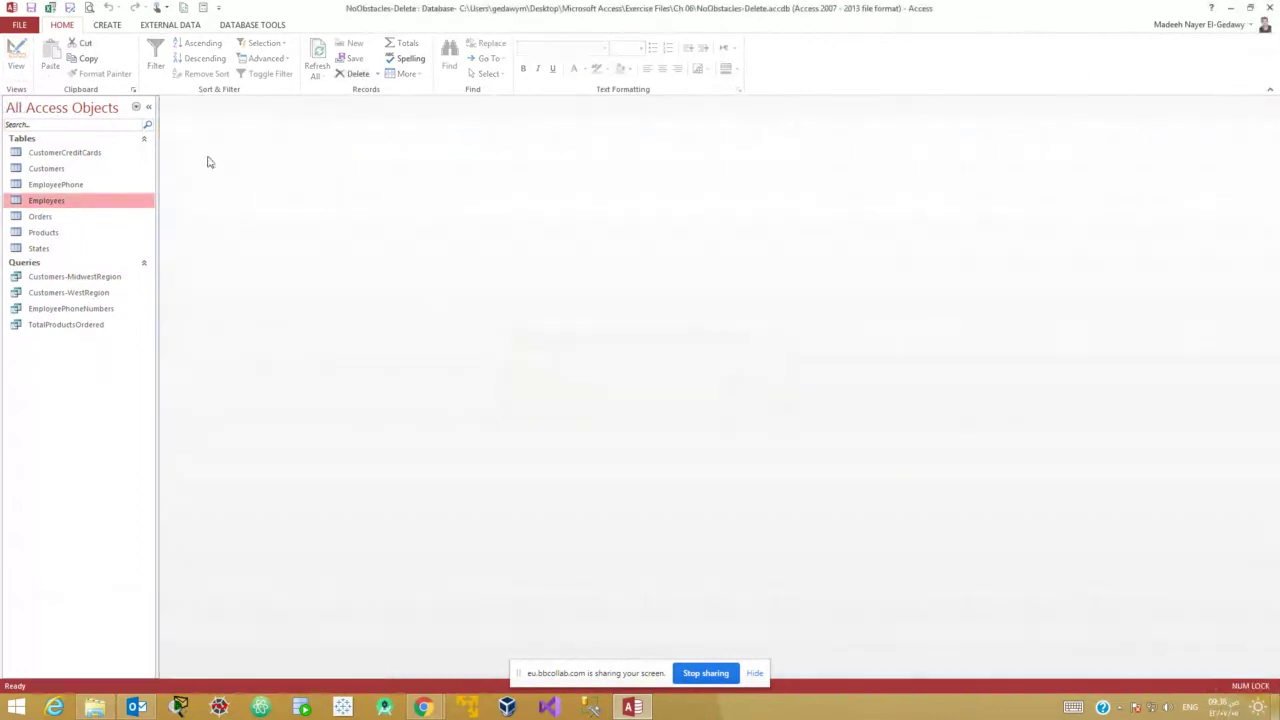
Make a backup copy of the Orders table, with structure and data, named OriginalOrders.
right_click(46, 220)
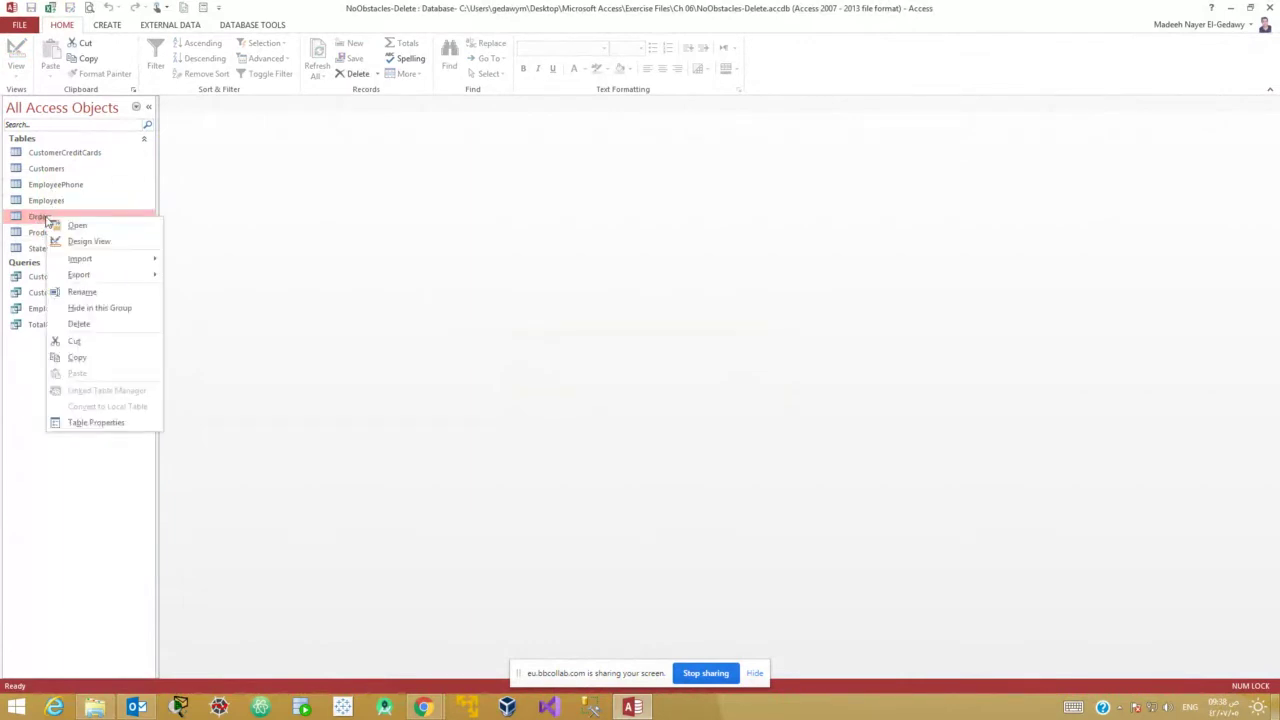
click(77, 359)
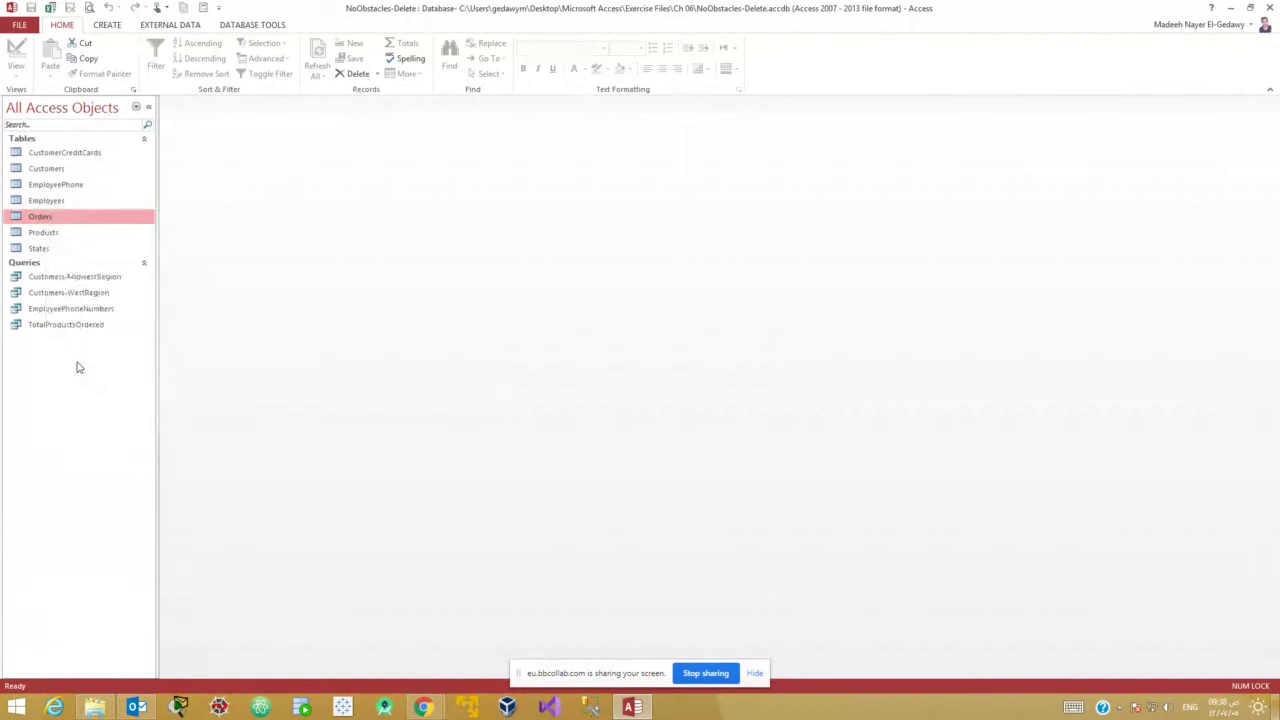
right_click(47, 410)
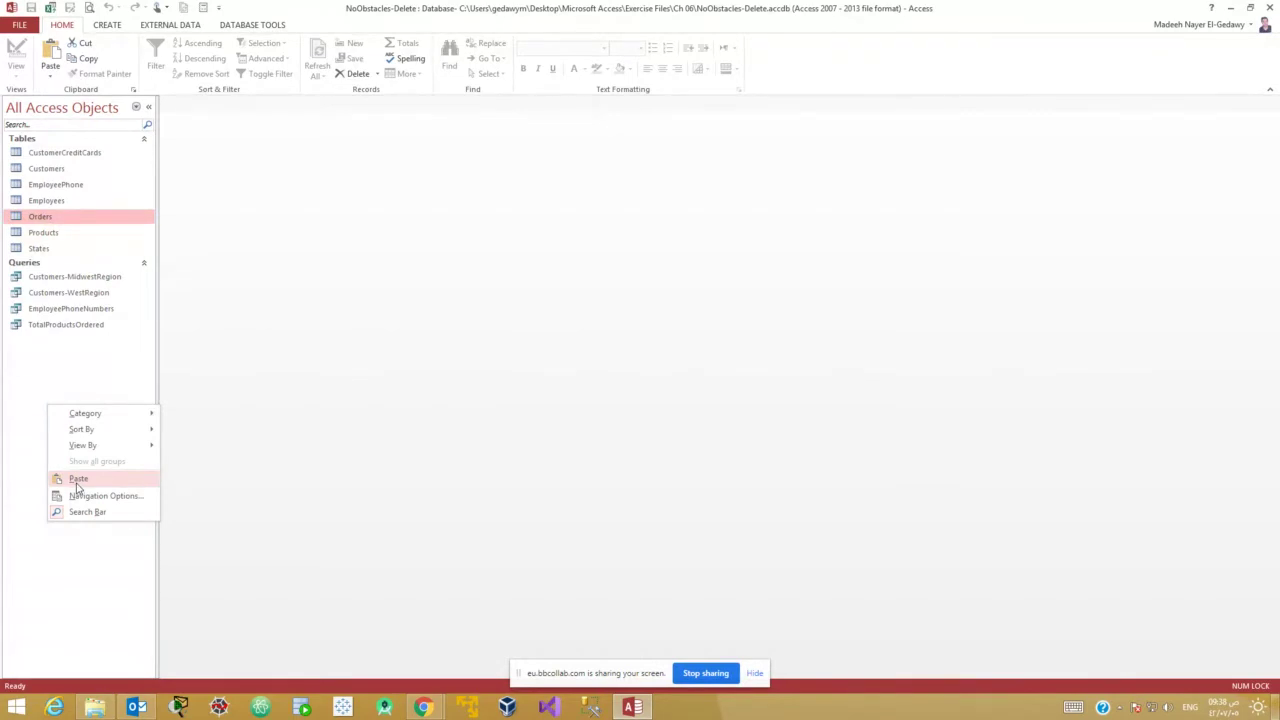
click(40, 611)
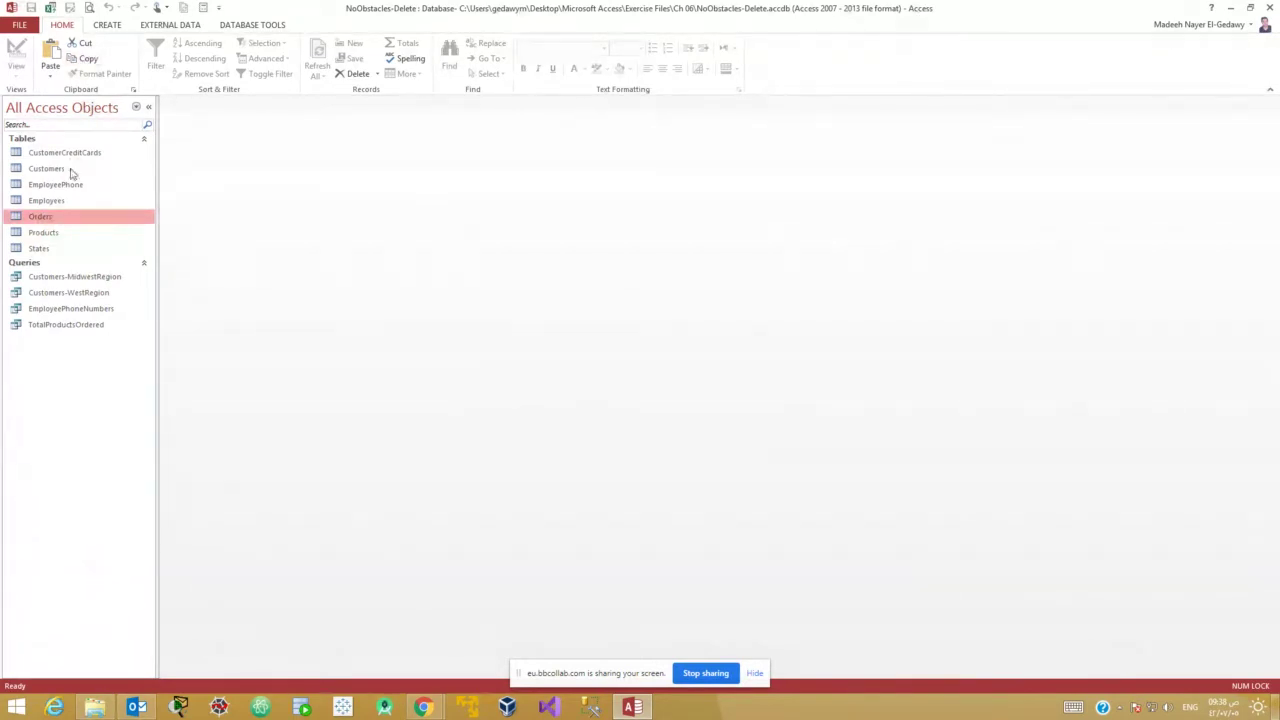
right_click(55, 440)
click(90, 512)
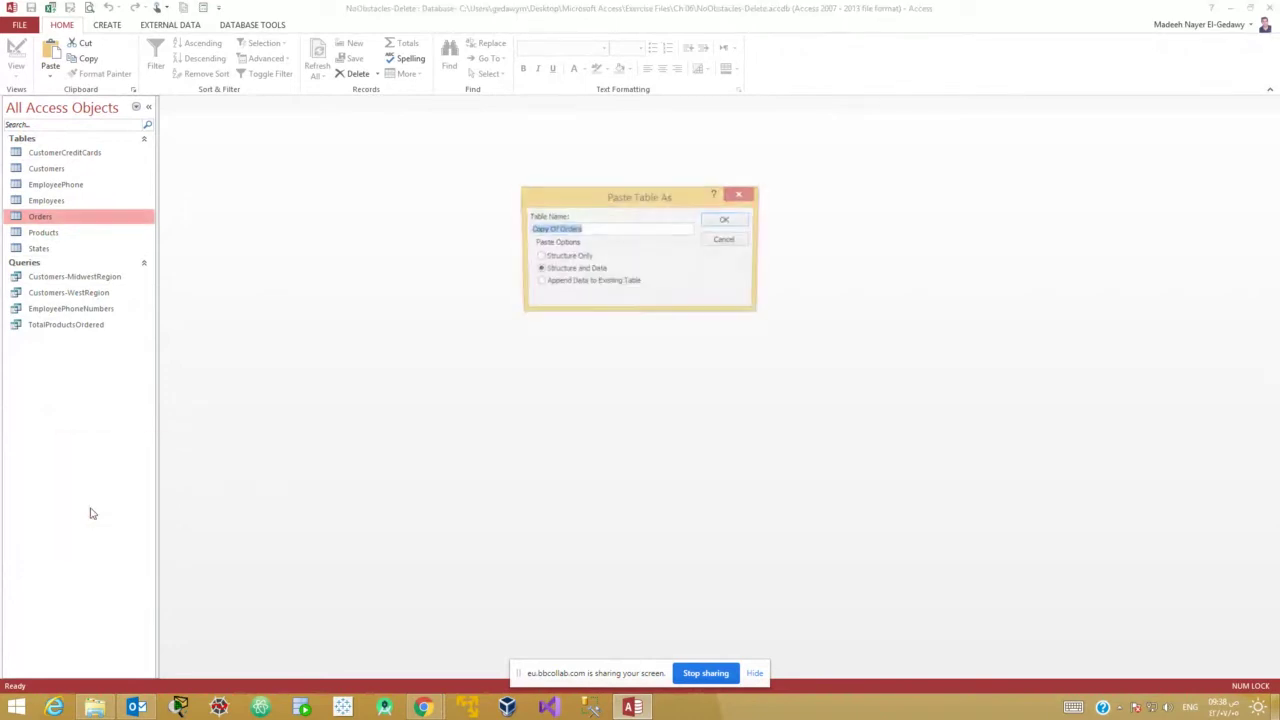
text(Origin)
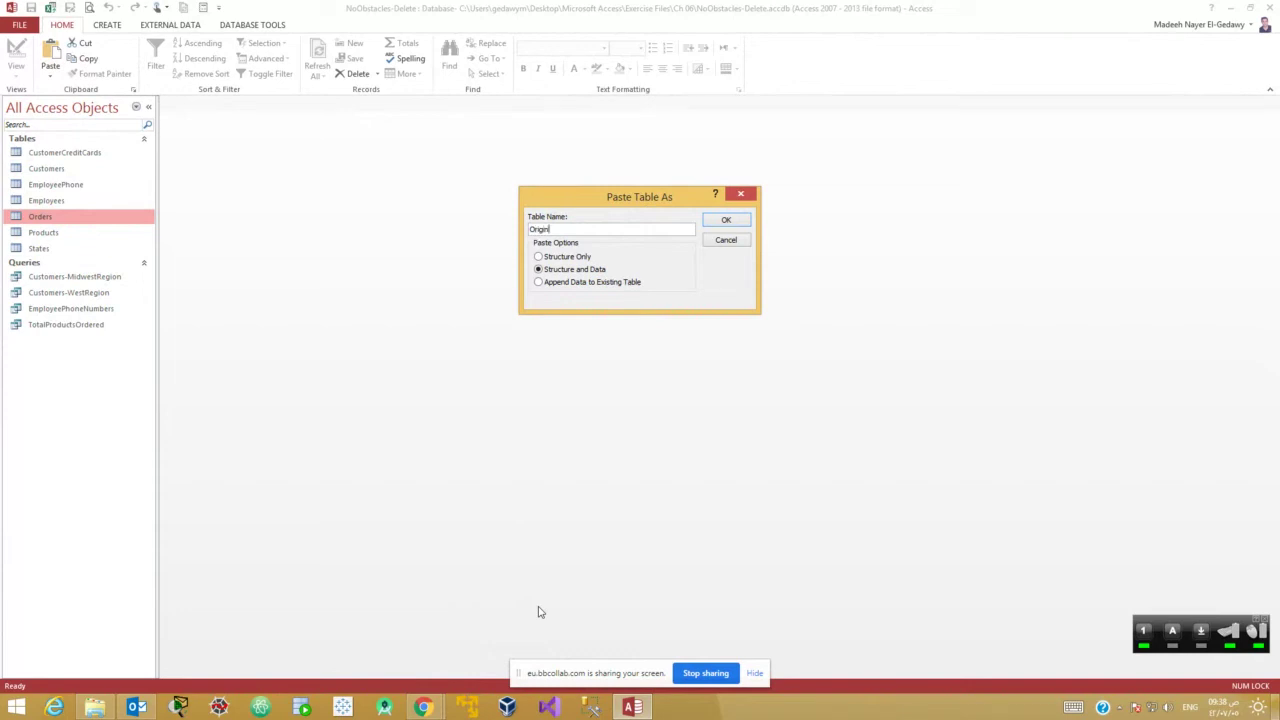
text(alOrders)
key(Return)
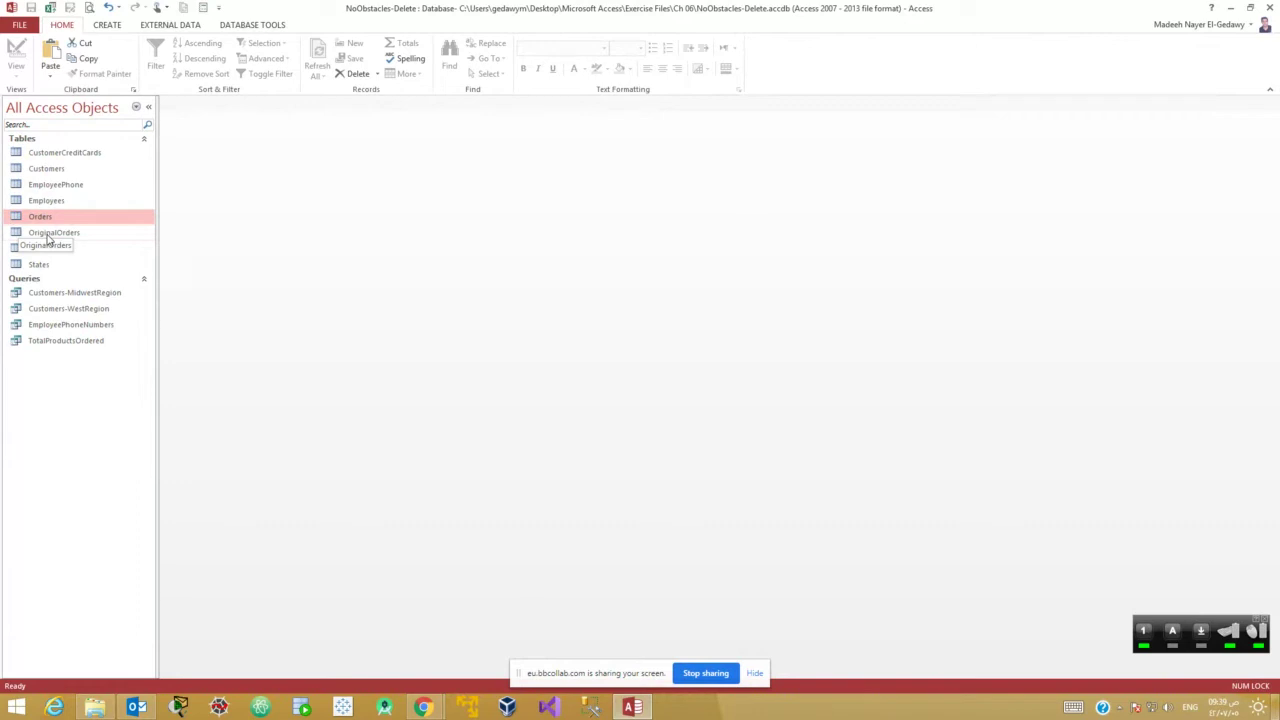
Delete the OriginalOrders table from the database.
click(48, 234)
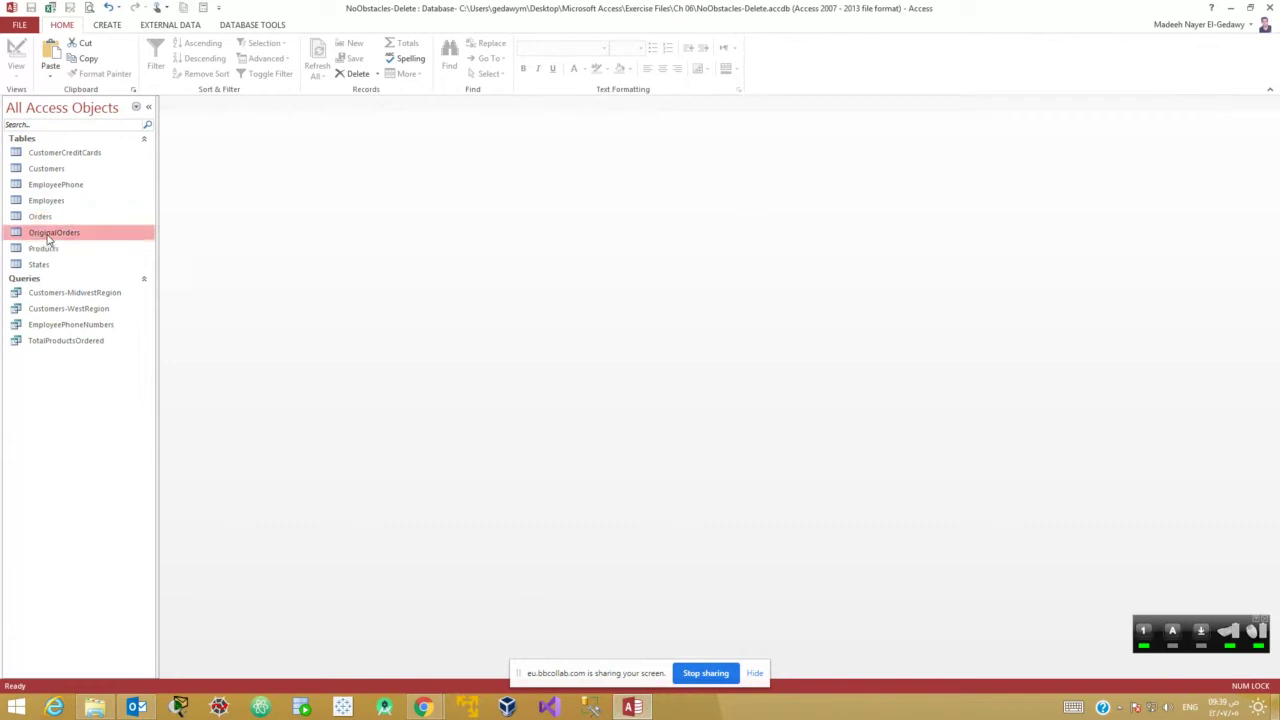
key(Delete)
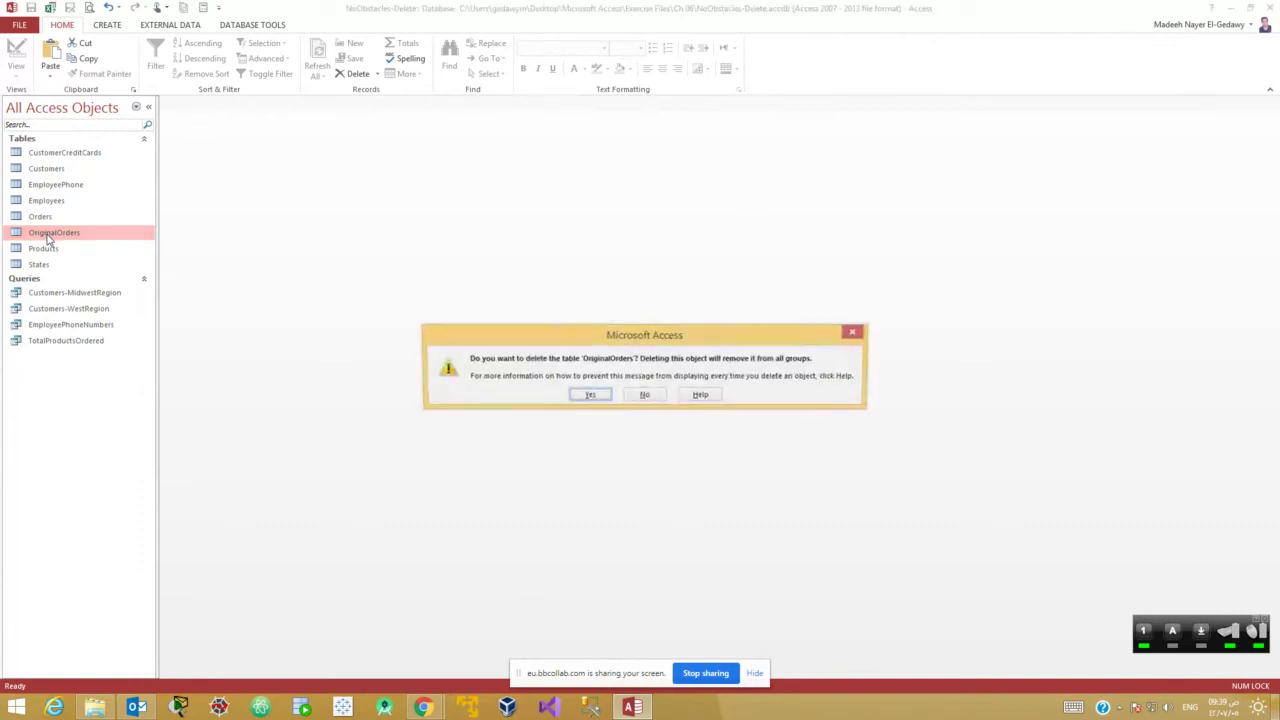
key(Return)
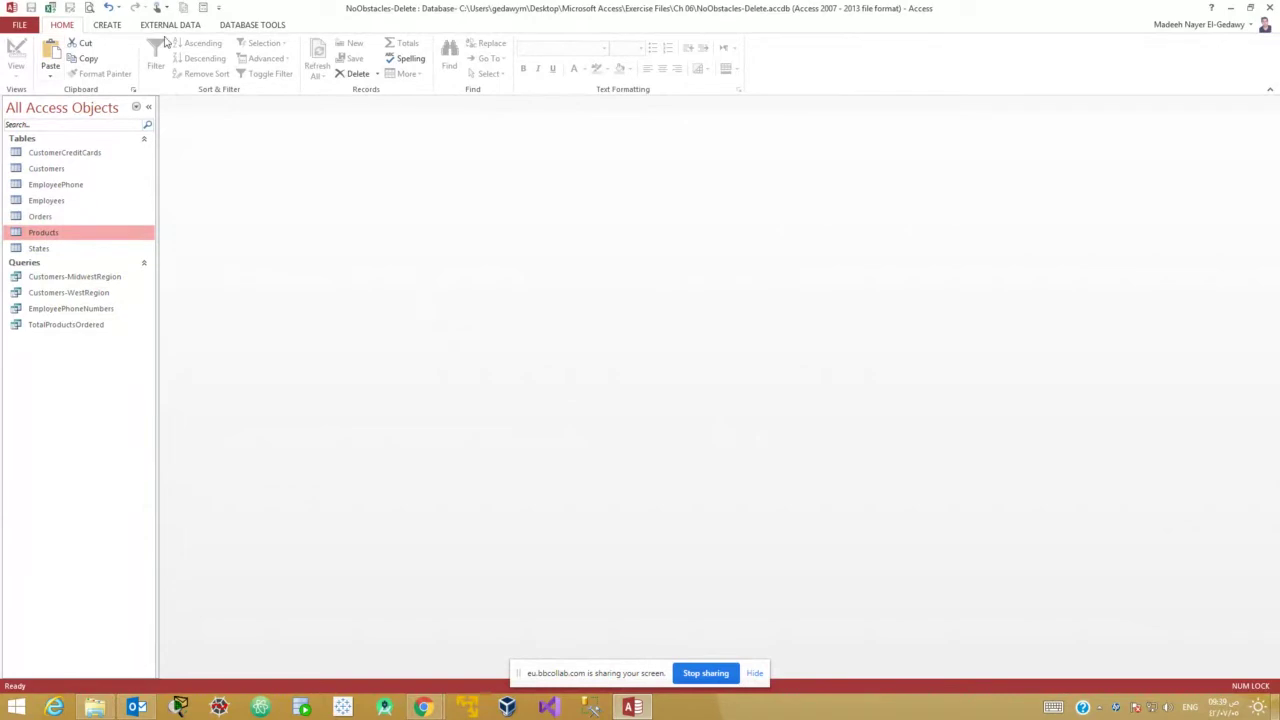
Create a design-view query on Employees with the FirstName field and try to convert it to a delete query.
click(99, 27)
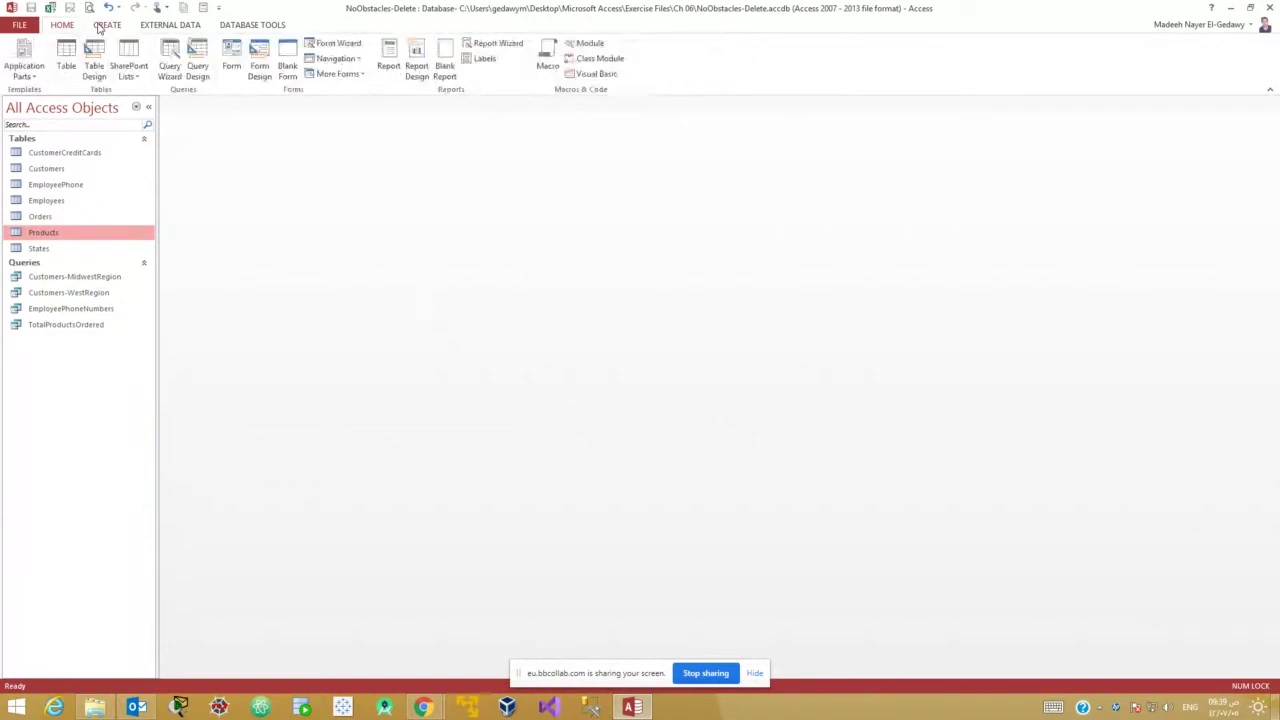
click(197, 65)
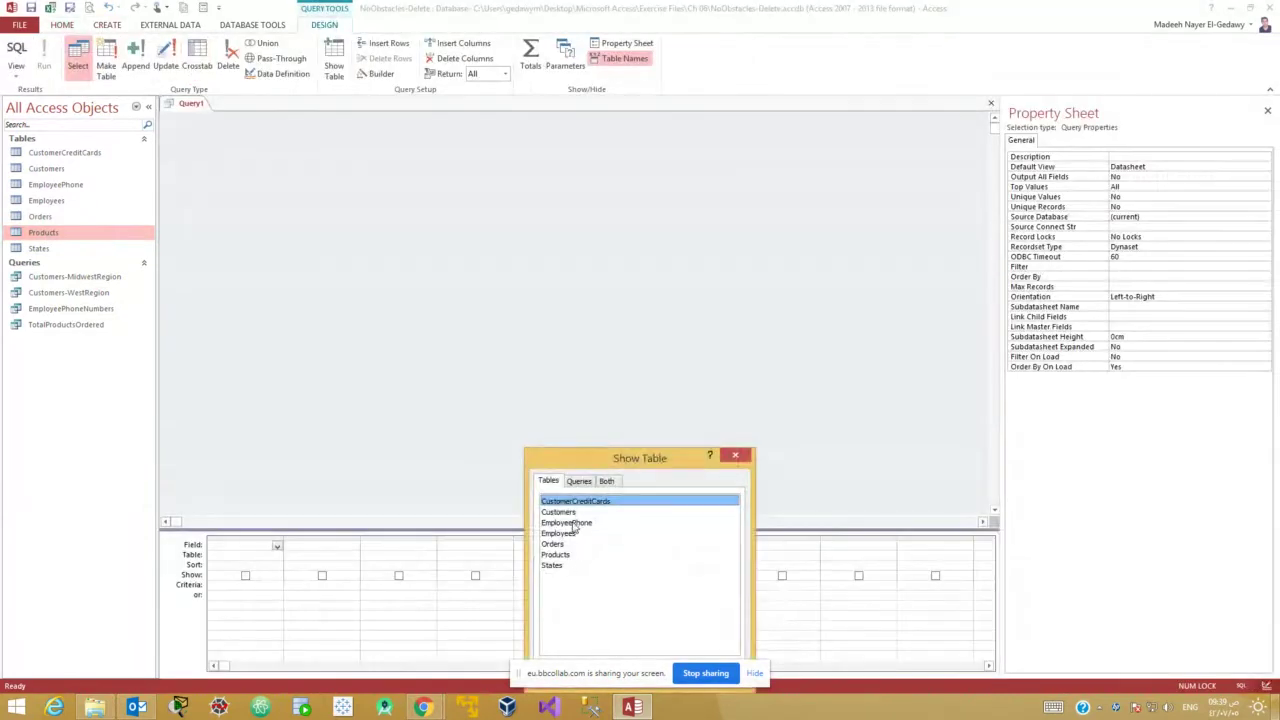
double_click(558, 533)
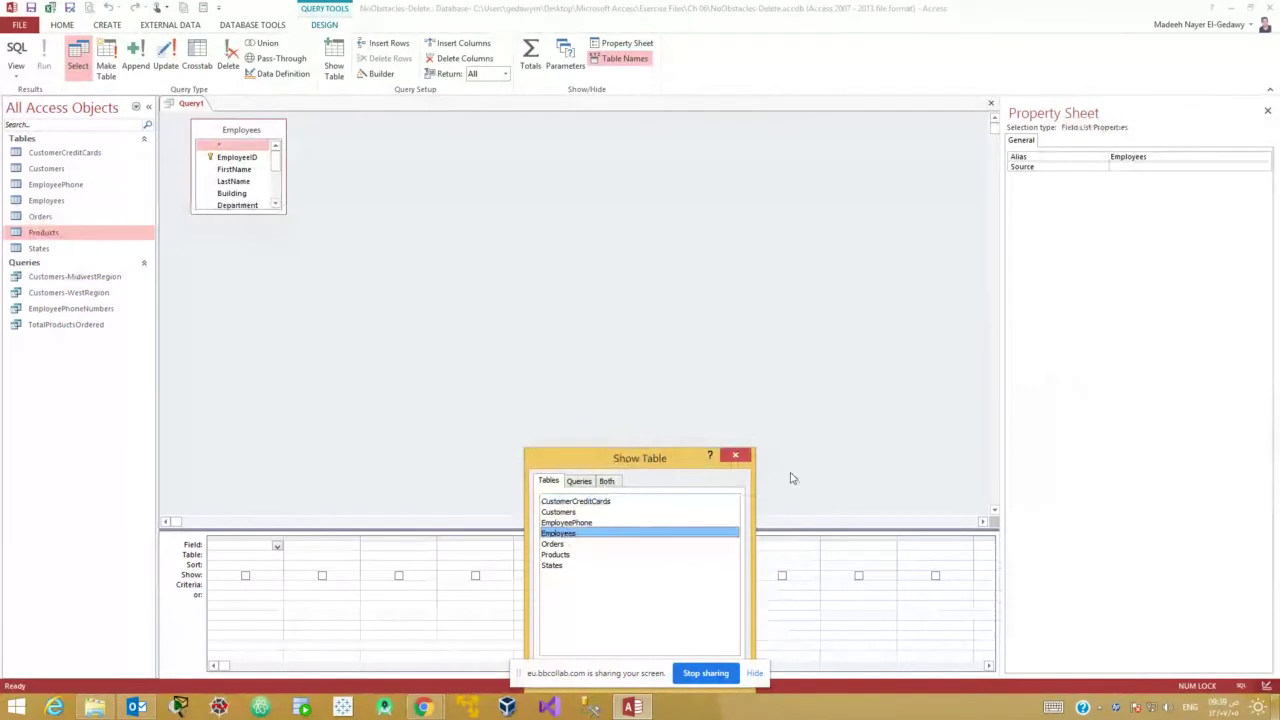
click(735, 455)
click(258, 160)
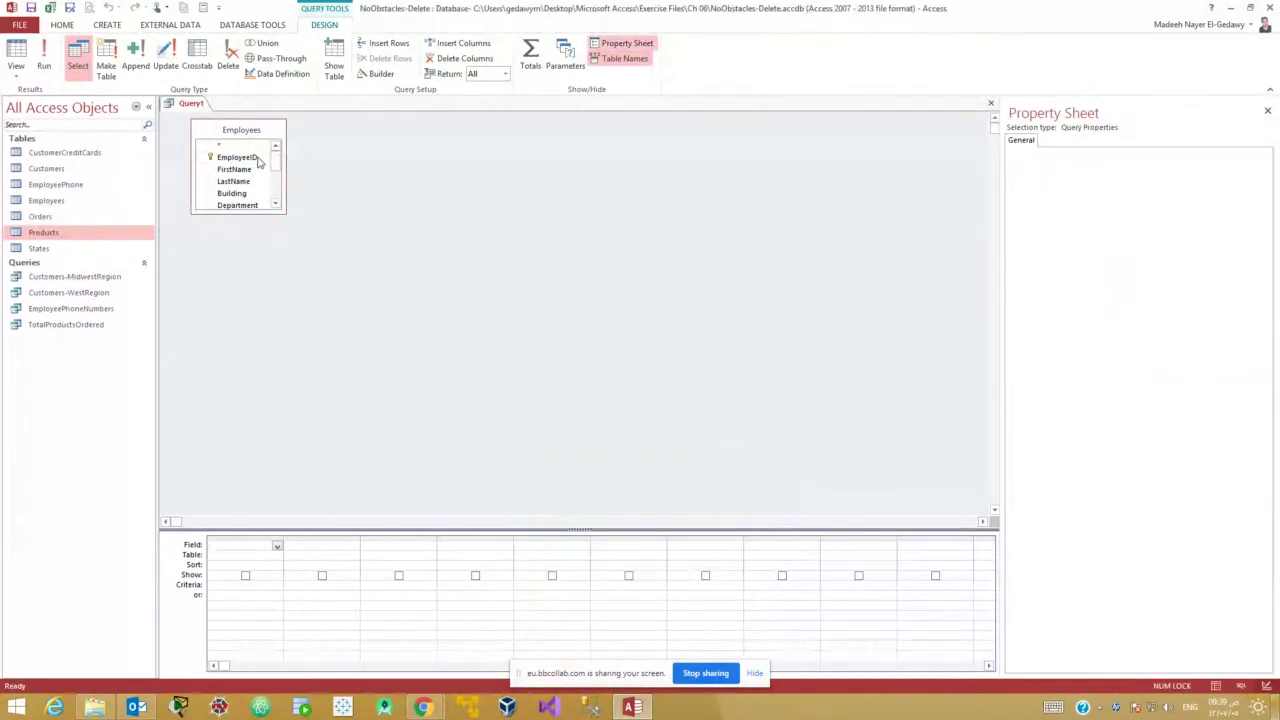
double_click(245, 172)
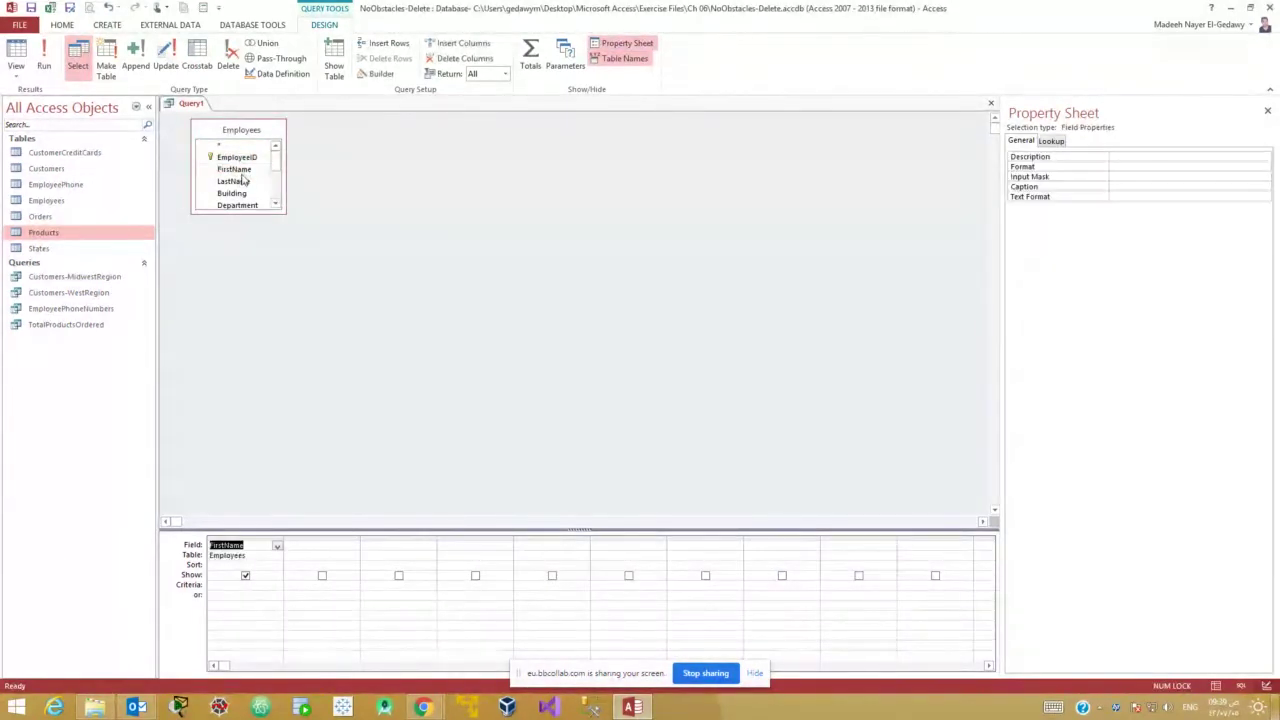
click(238, 182)
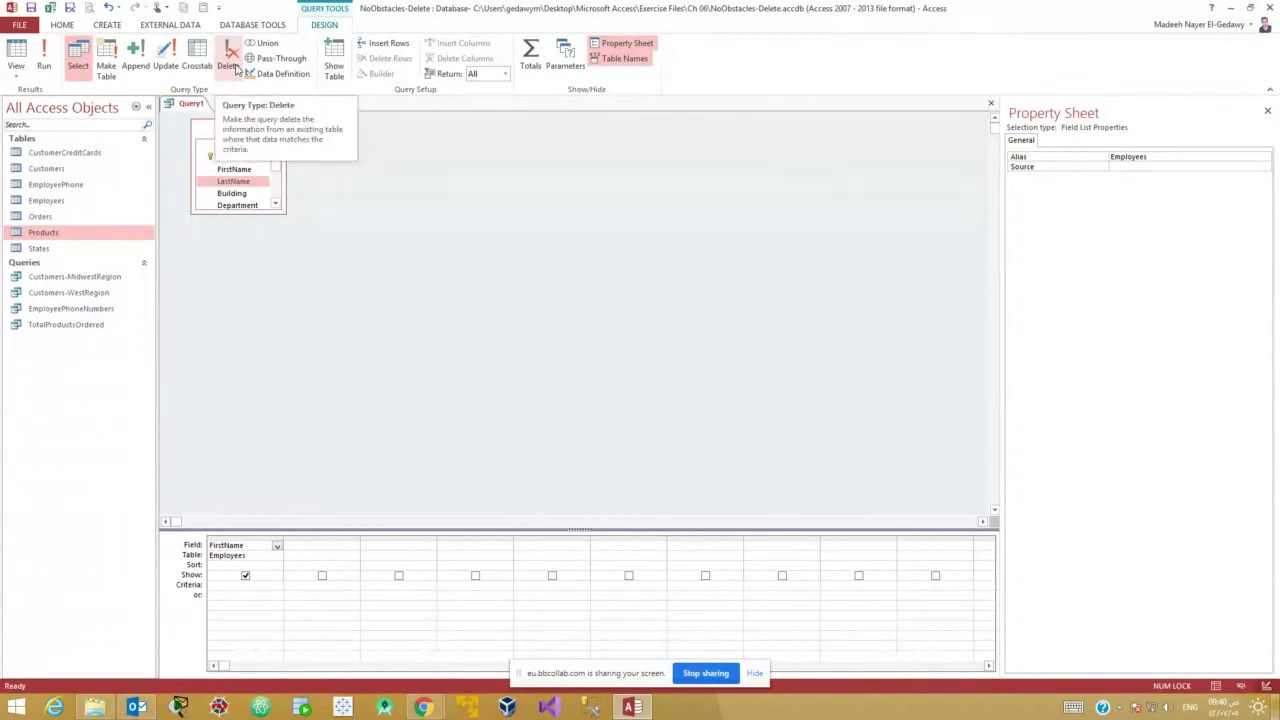
click(230, 62)
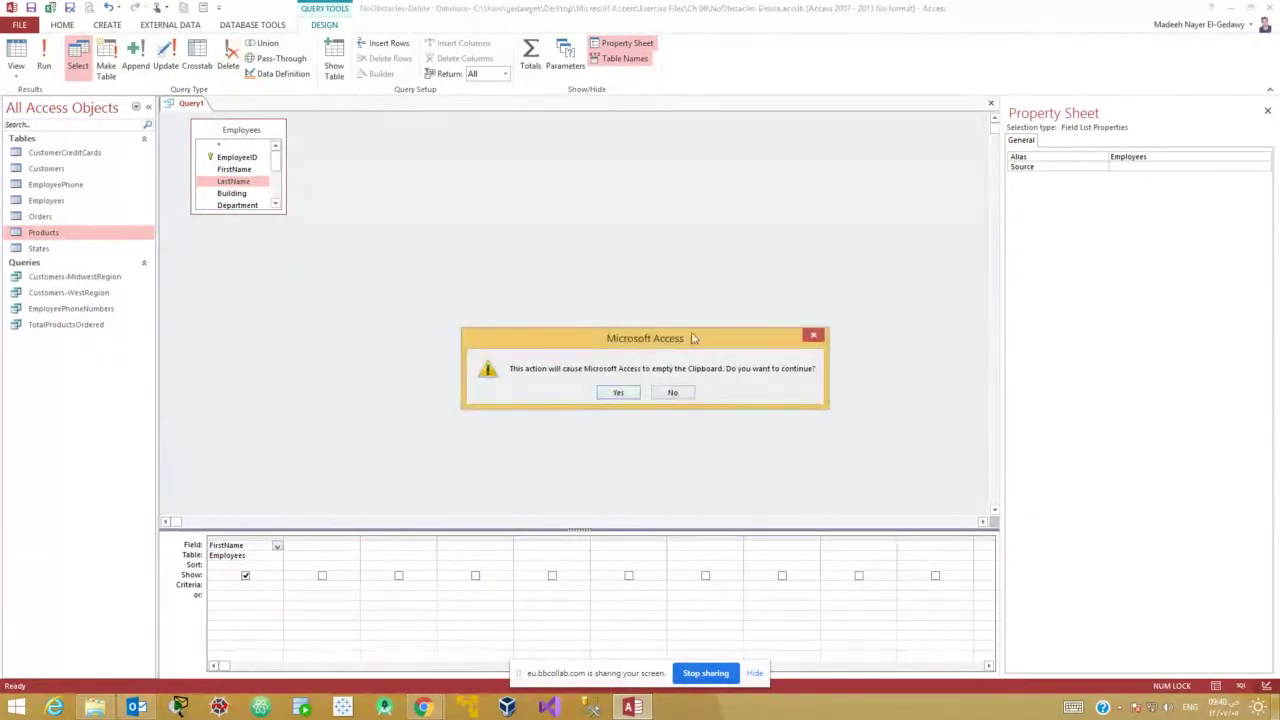
click(668, 395)
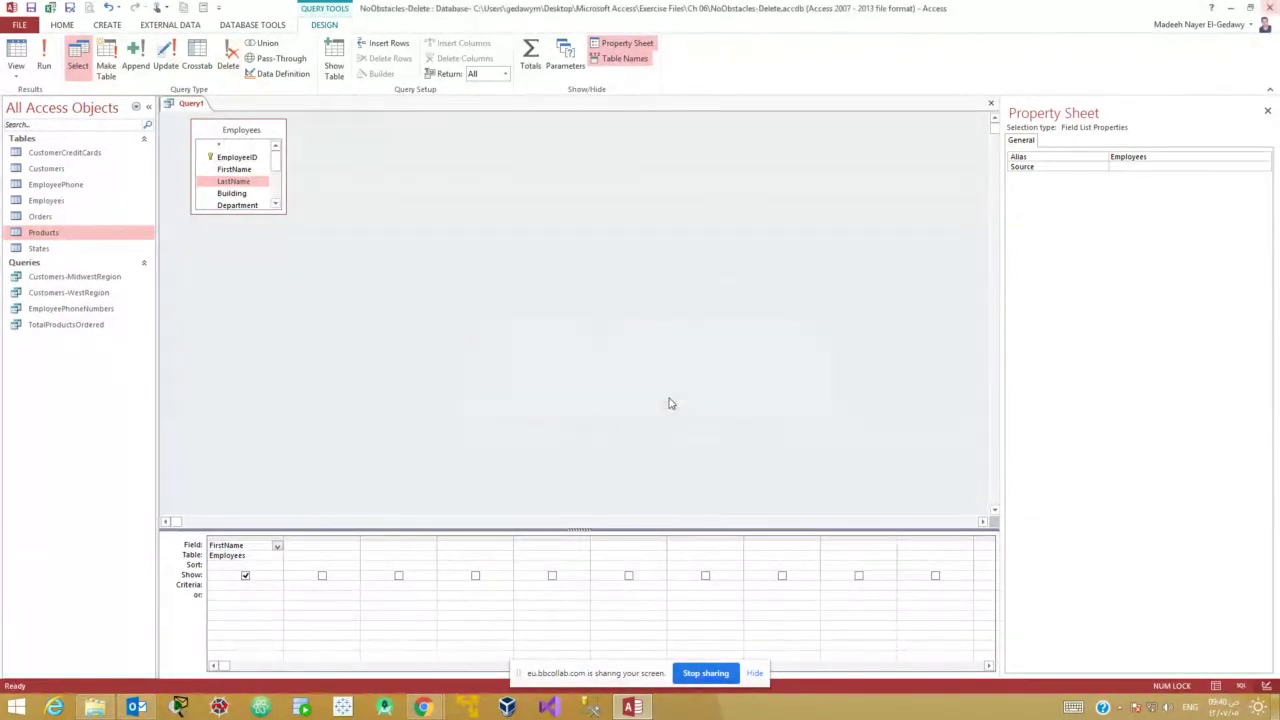
Close the NoObstacles-Delete database without saving the Employees query, and open NoObstacles-Append.accdb from the Ch 06 folder.
click(1270, 7)
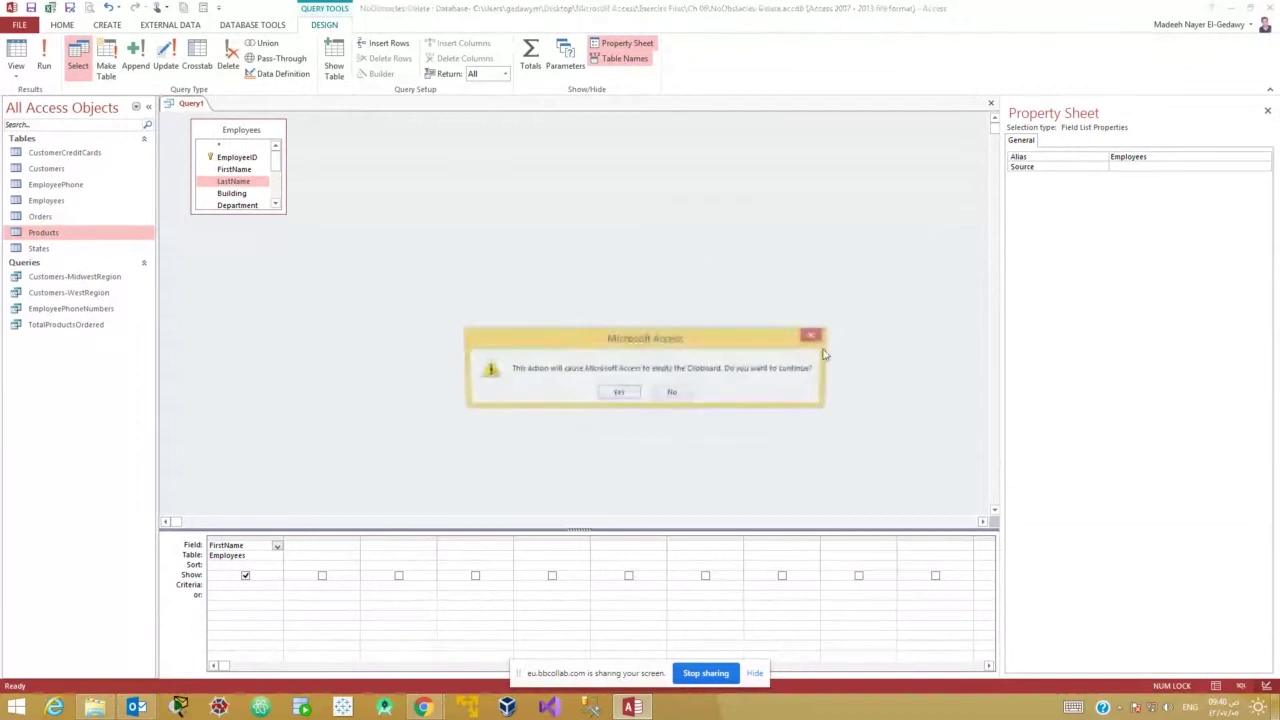
click(601, 396)
click(641, 395)
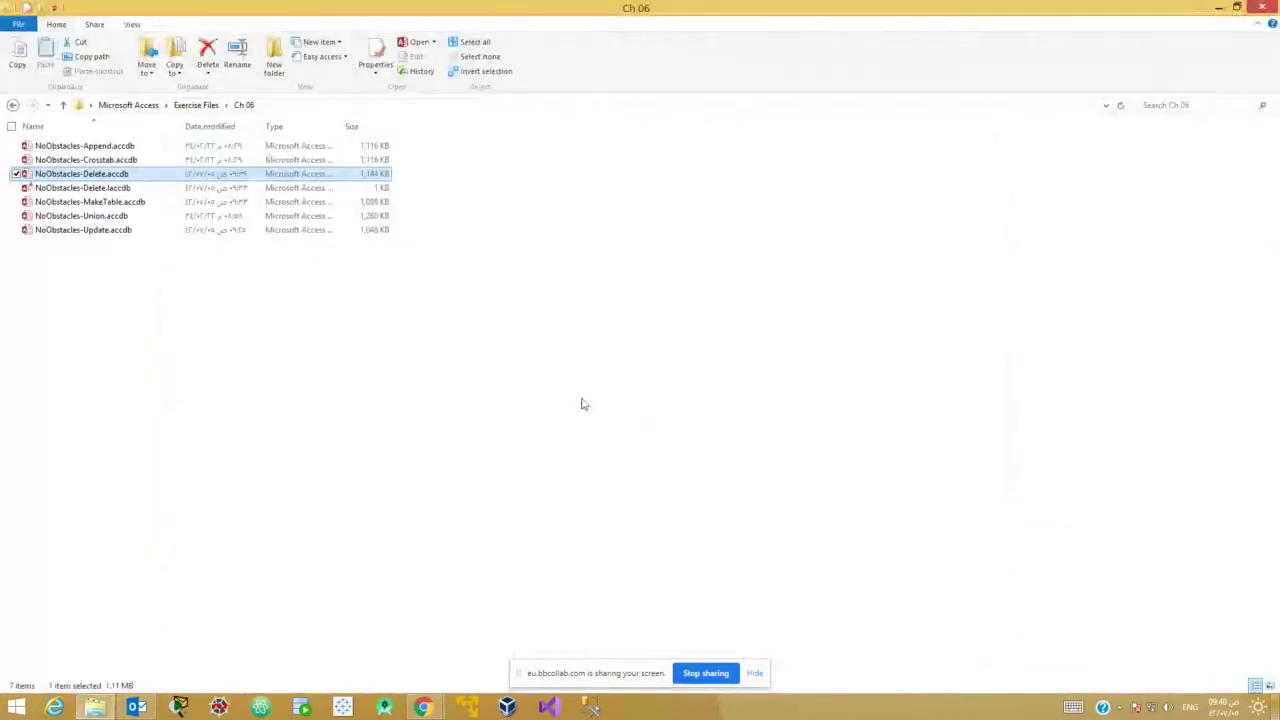
key(Up)
key(Up)
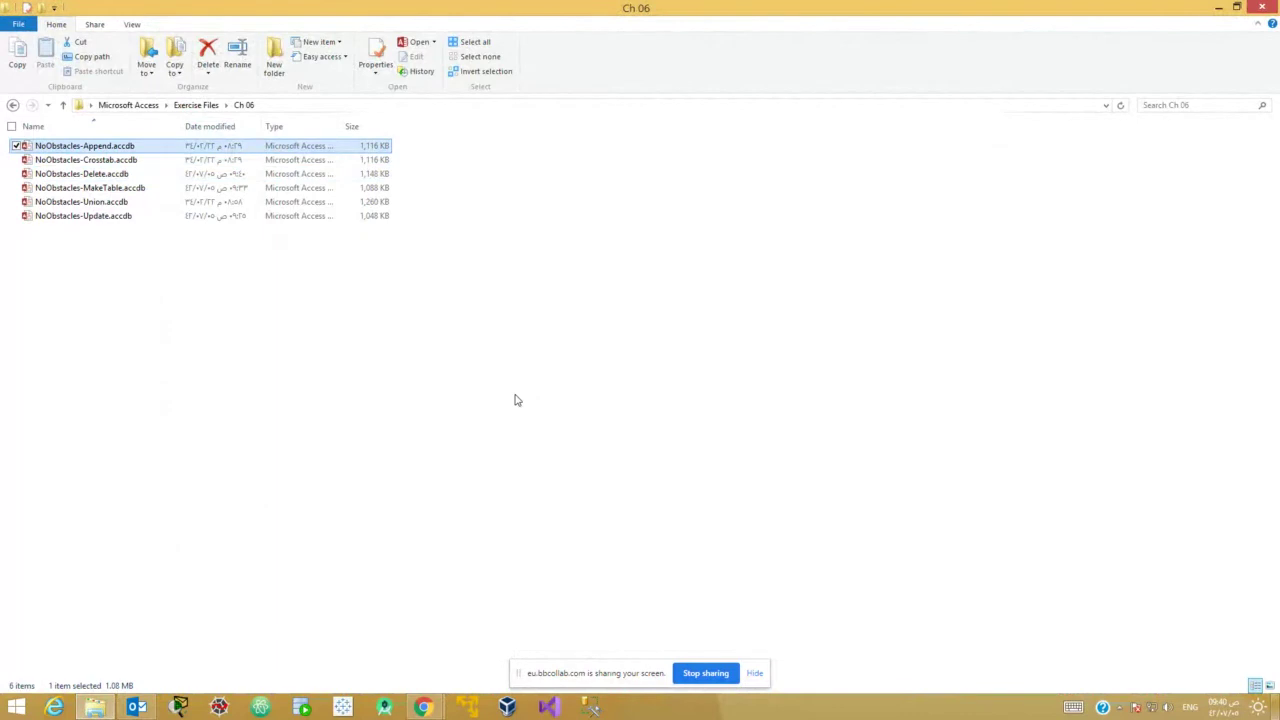
key(Return)
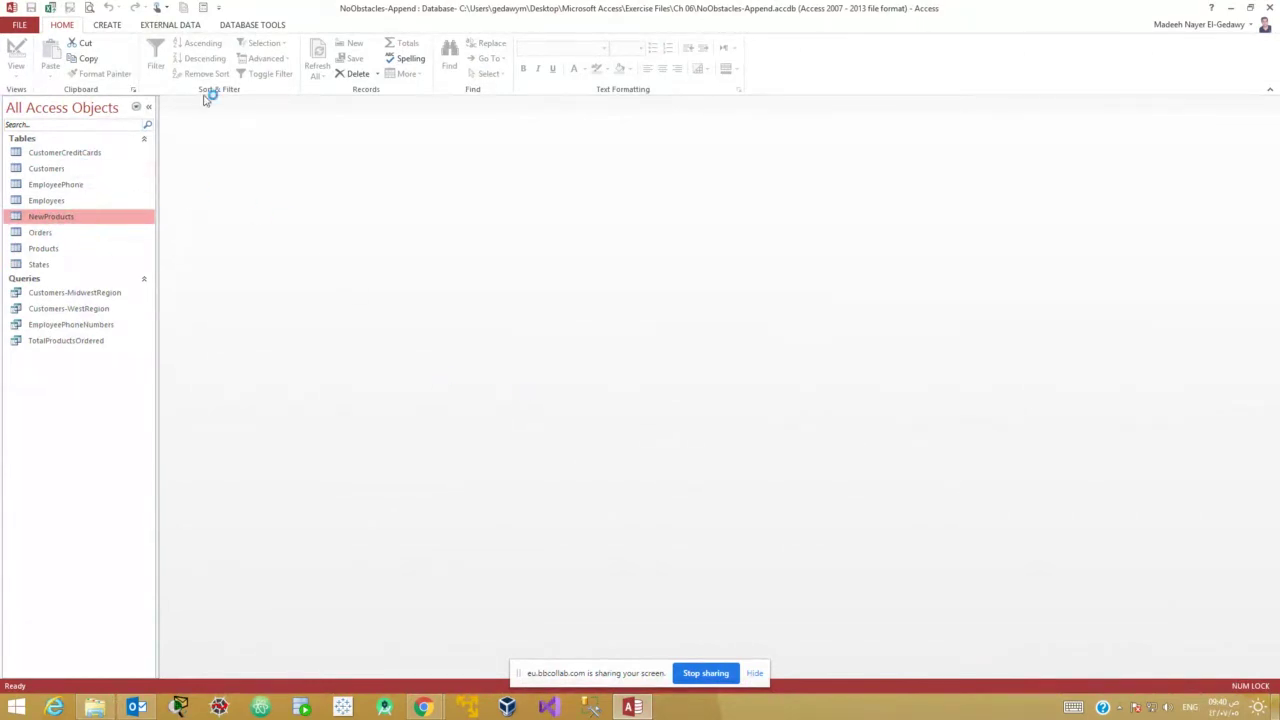
Review the records of the NewProducts table and the Products table in datasheet view, closing each one.
double_click(68, 224)
click(1273, 105)
double_click(31, 217)
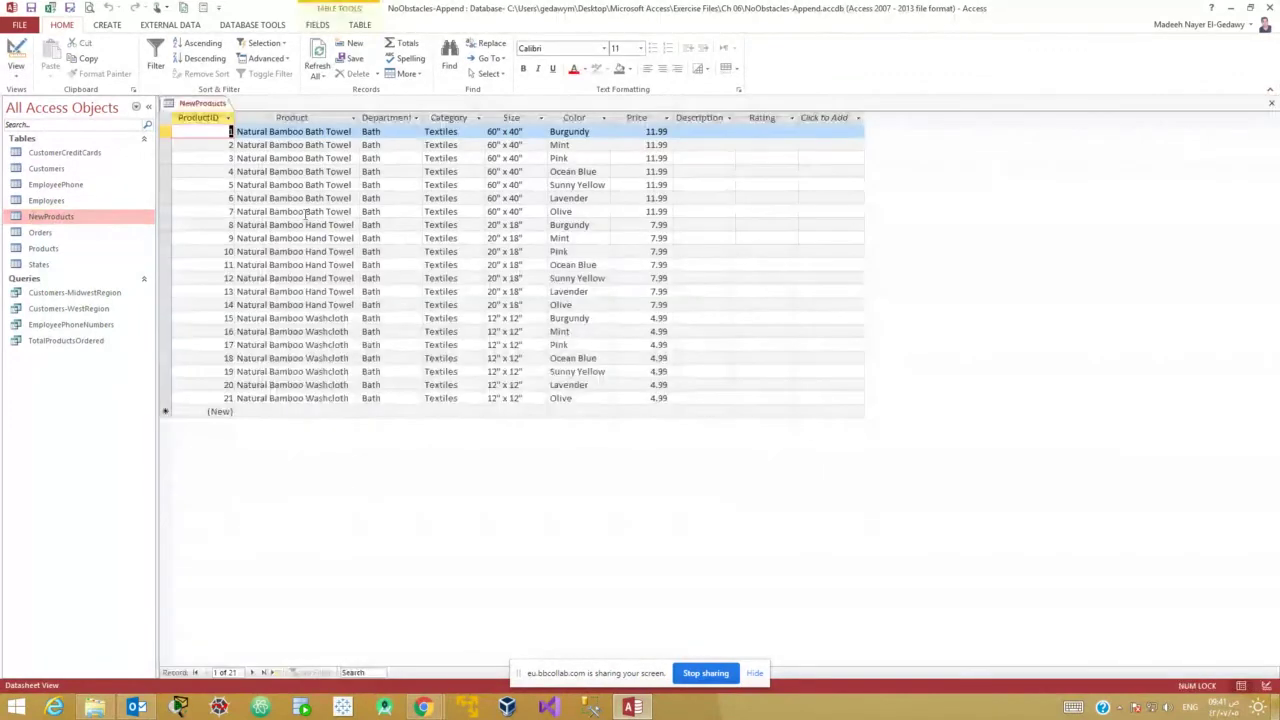
click(1271, 104)
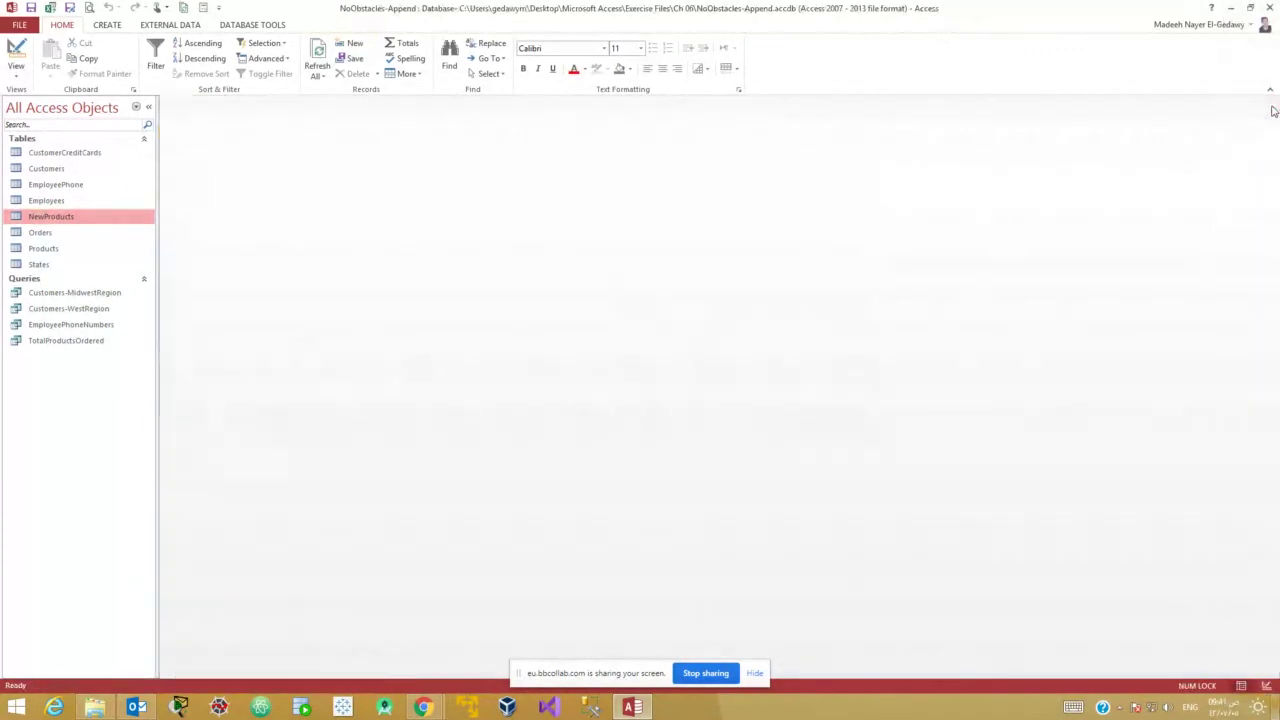
double_click(45, 248)
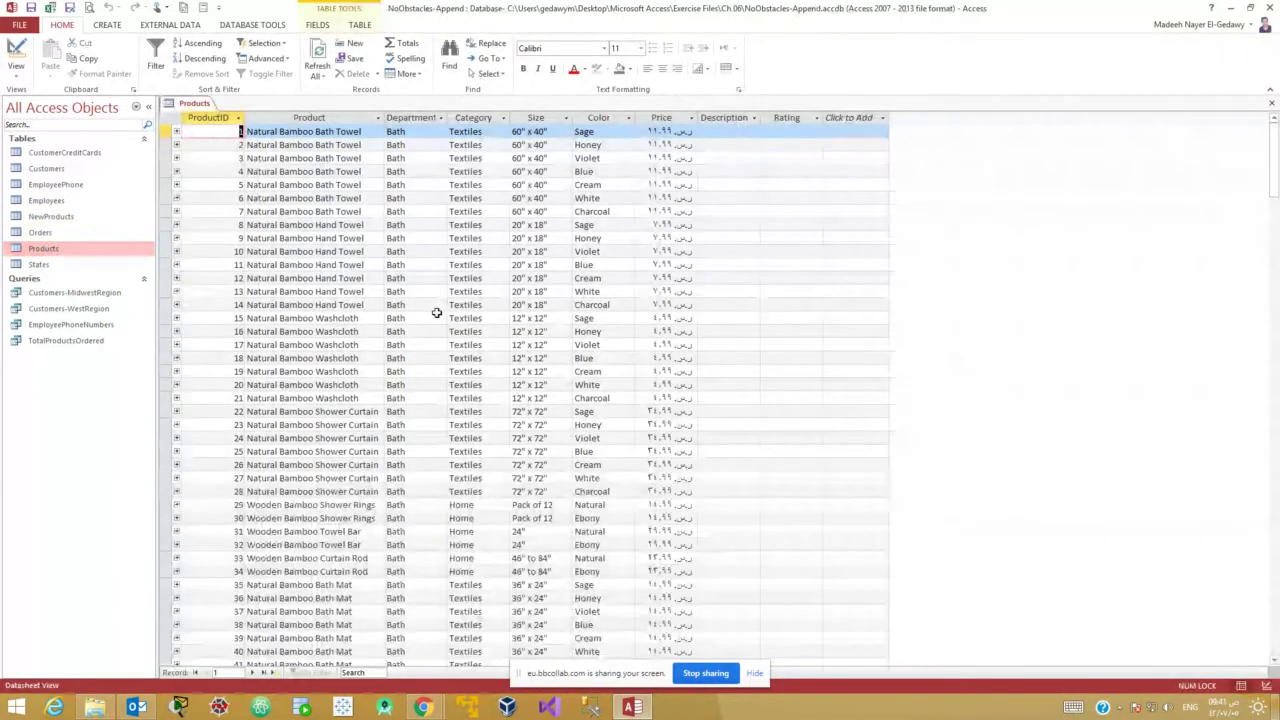
click(1271, 104)
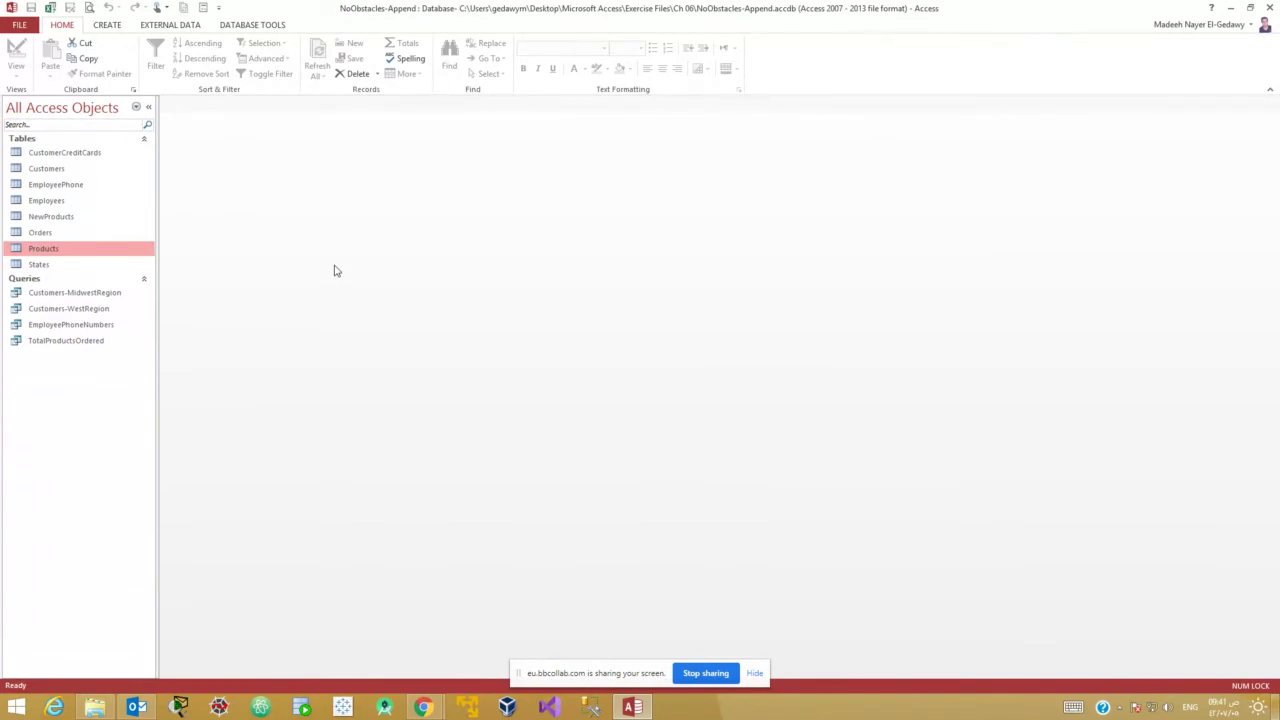
Create a design-view query based on the NewProducts table and enlarge its field list to show all fields.
click(108, 27)
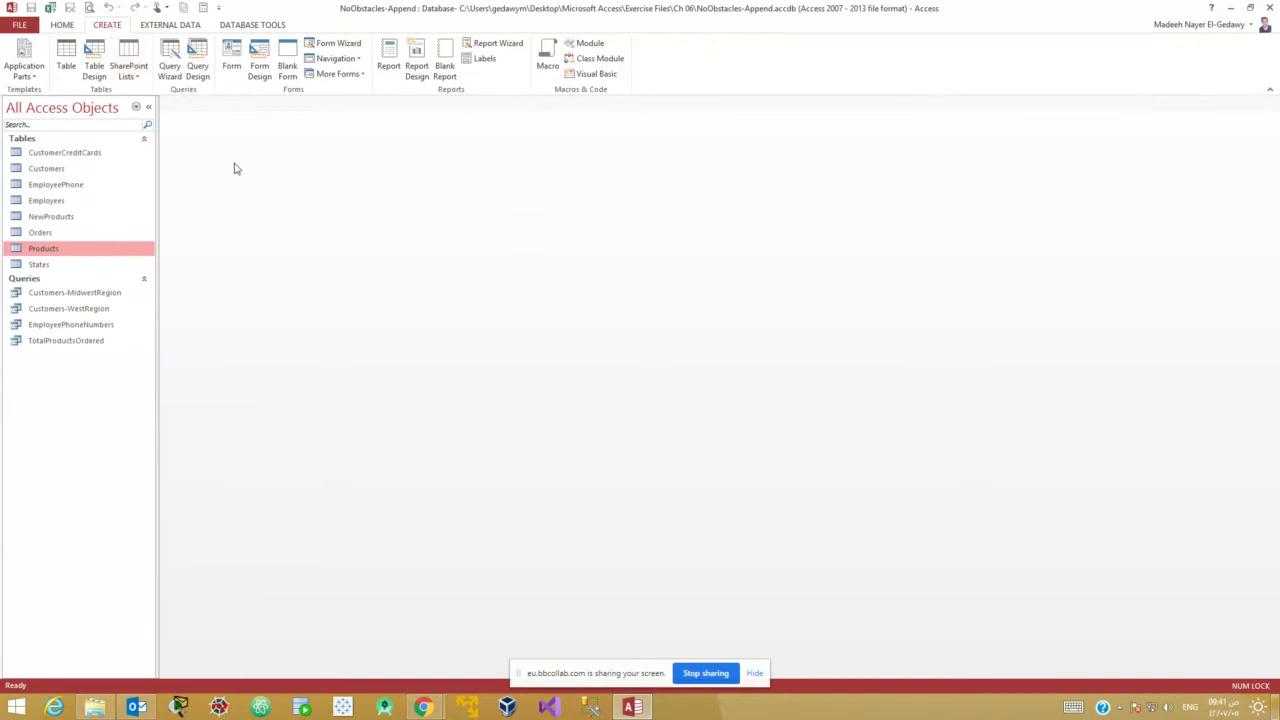
click(198, 70)
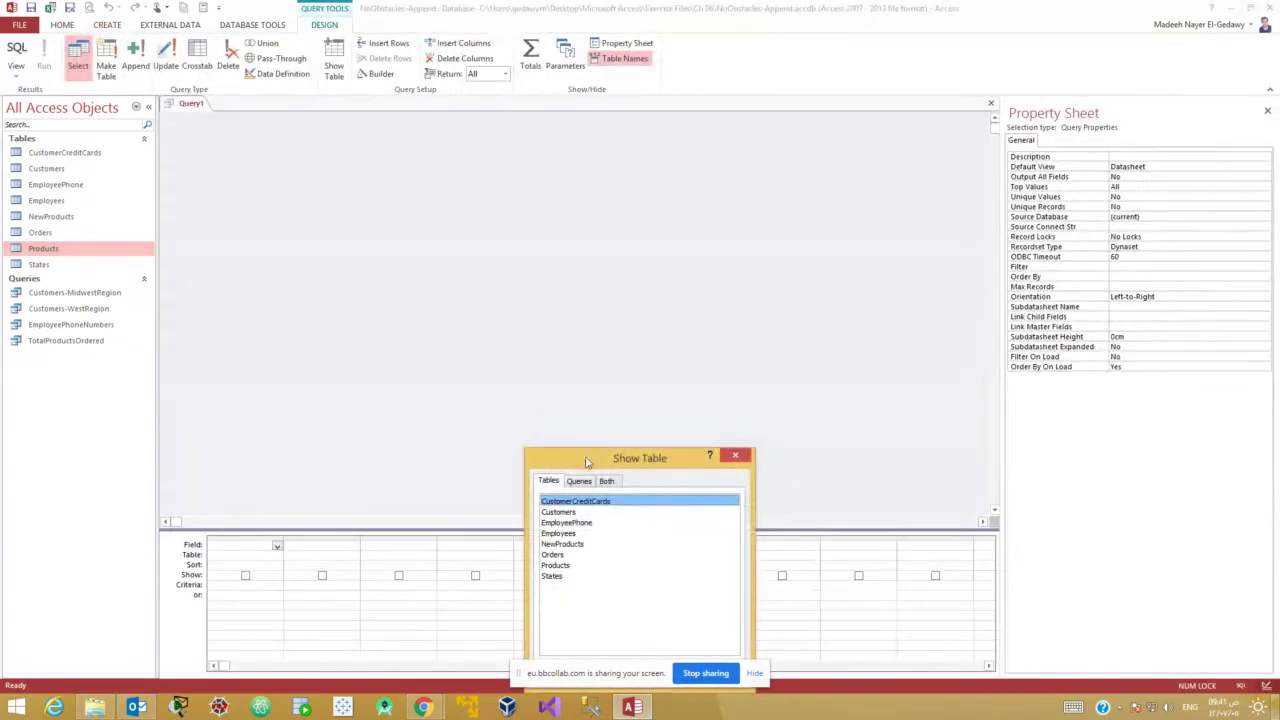
drag(586, 462, 479, 193)
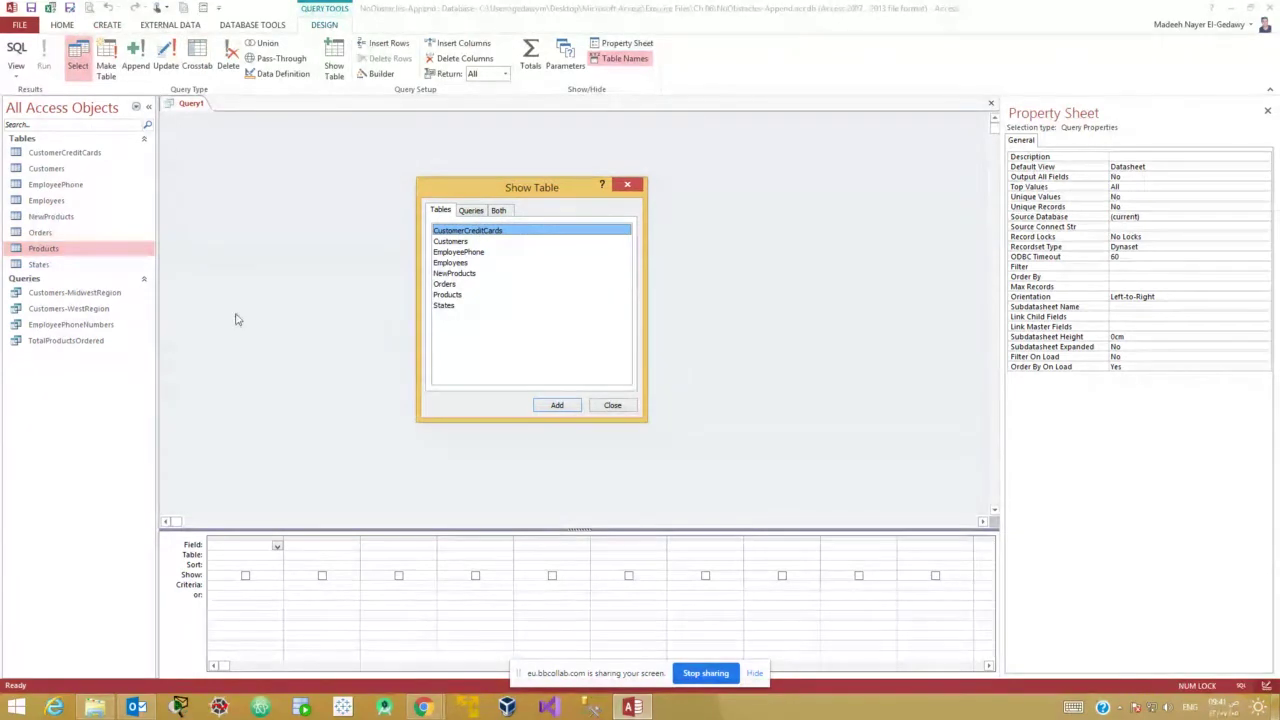
click(458, 274)
click(557, 404)
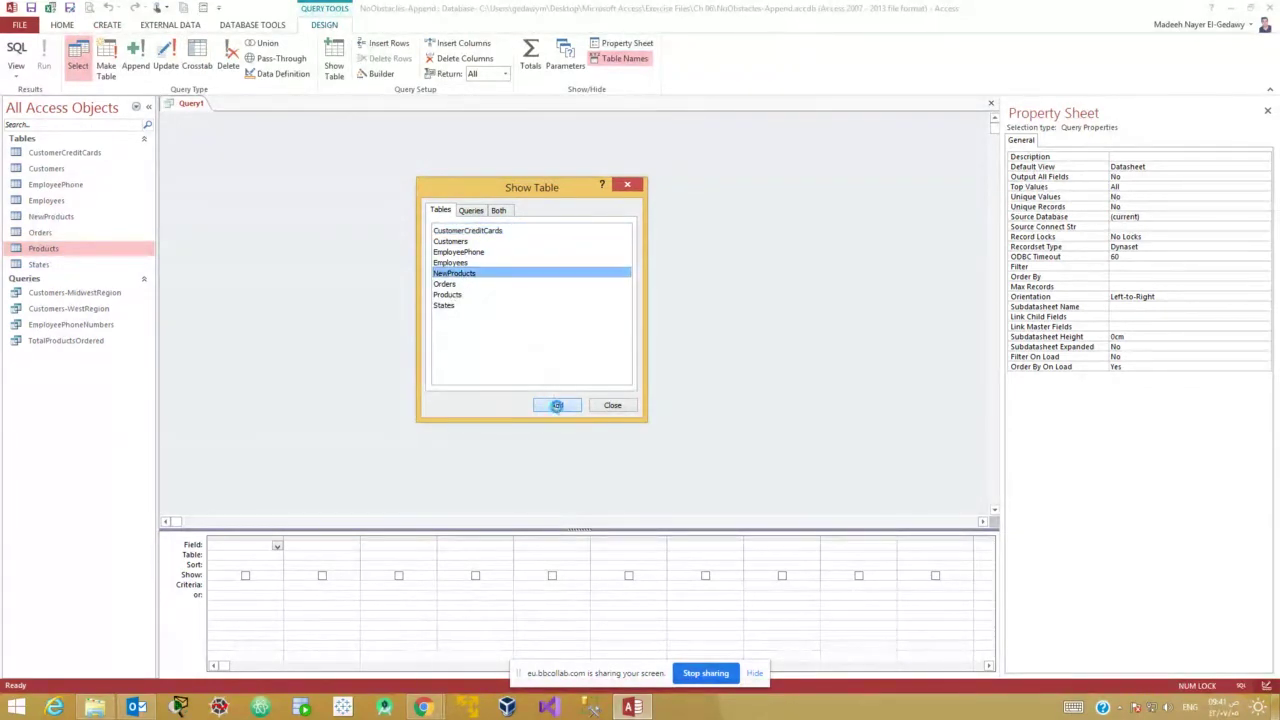
click(612, 405)
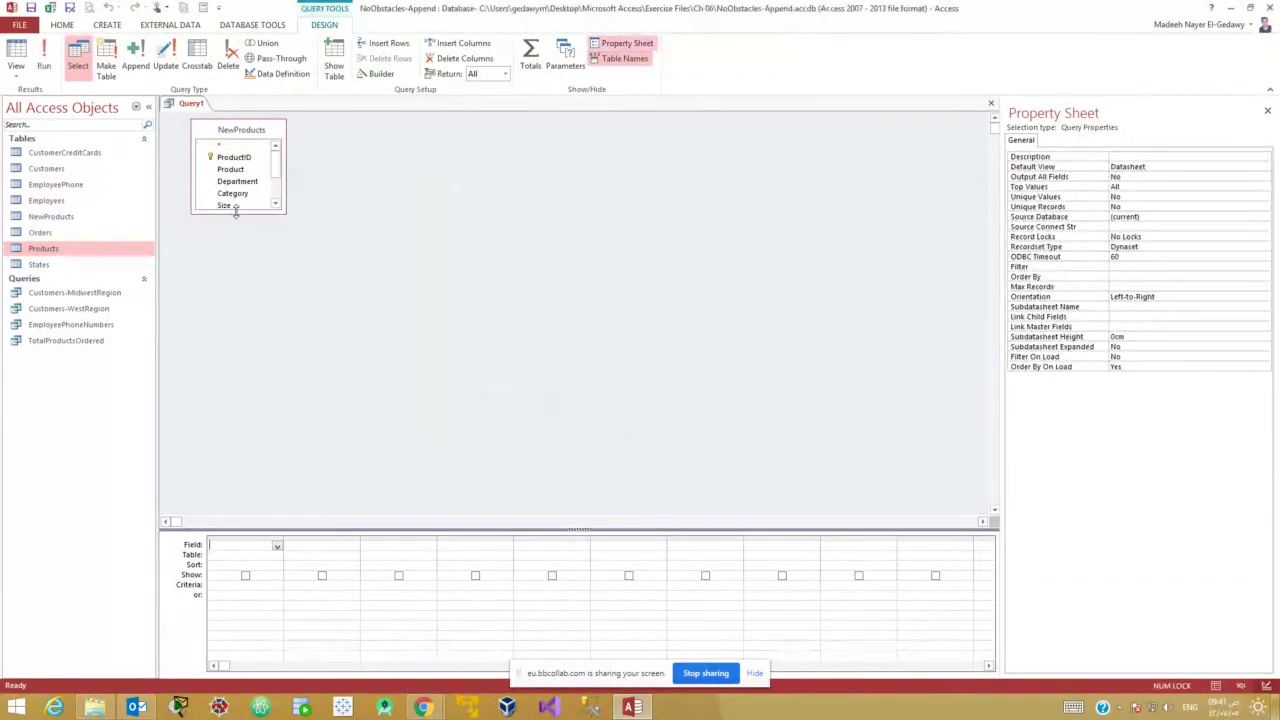
mouse_move(241, 252)
mouse_down()
mouse_move(243, 331)
mouse_move(243, 243)
mouse_move(245, 275)
mouse_up()
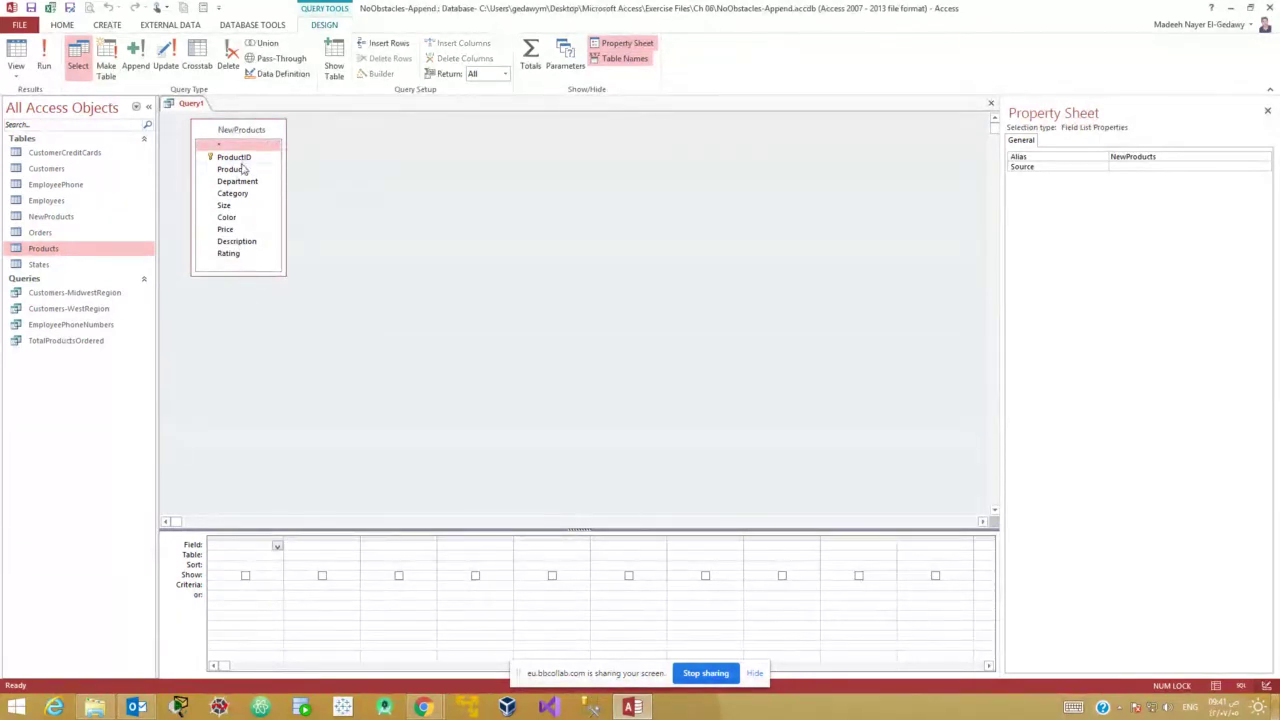
Add Product, Department, Category, Size, Color, Price, Description and Rating to the query, preview its records and return to the design.
double_click(241, 170)
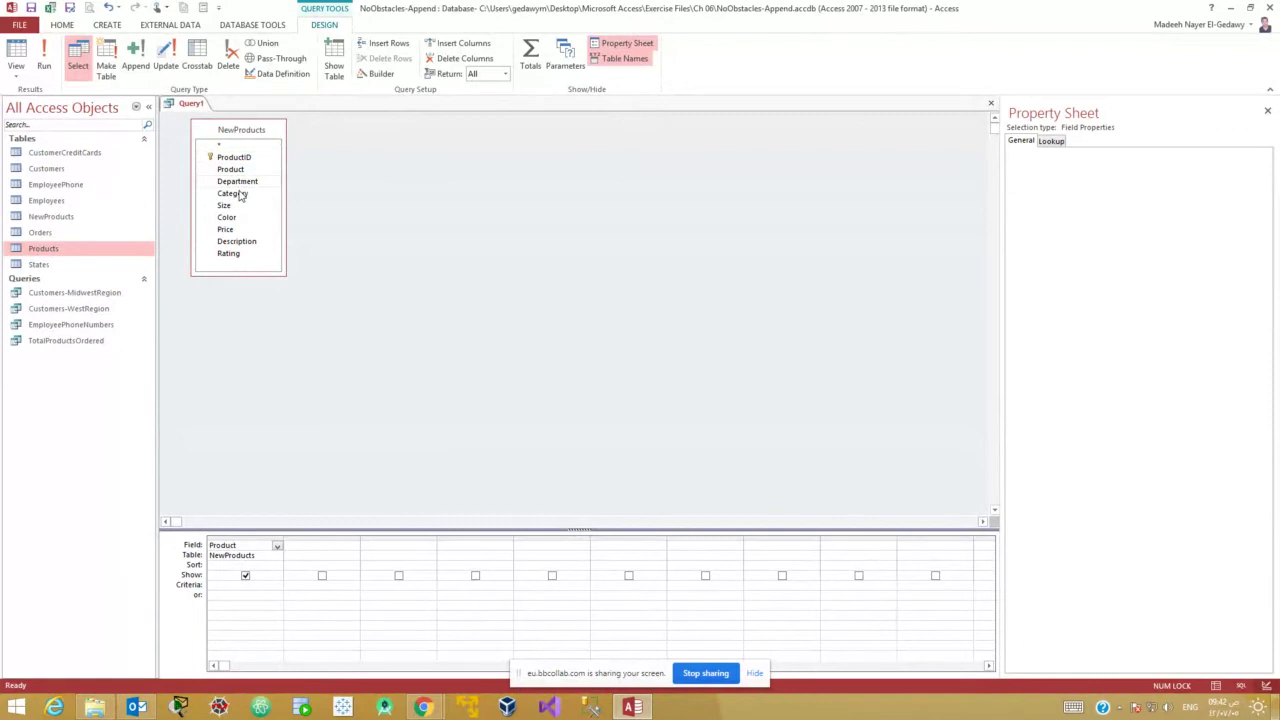
double_click(237, 182)
double_click(239, 194)
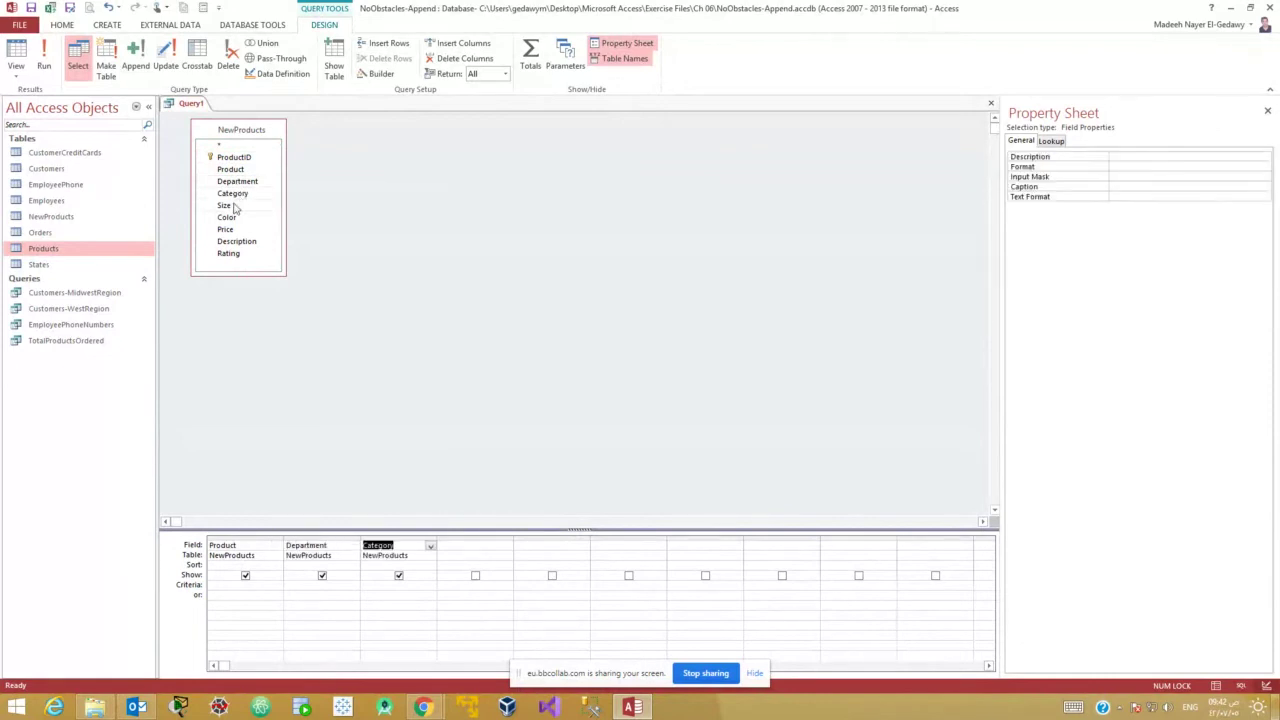
double_click(228, 206)
double_click(228, 218)
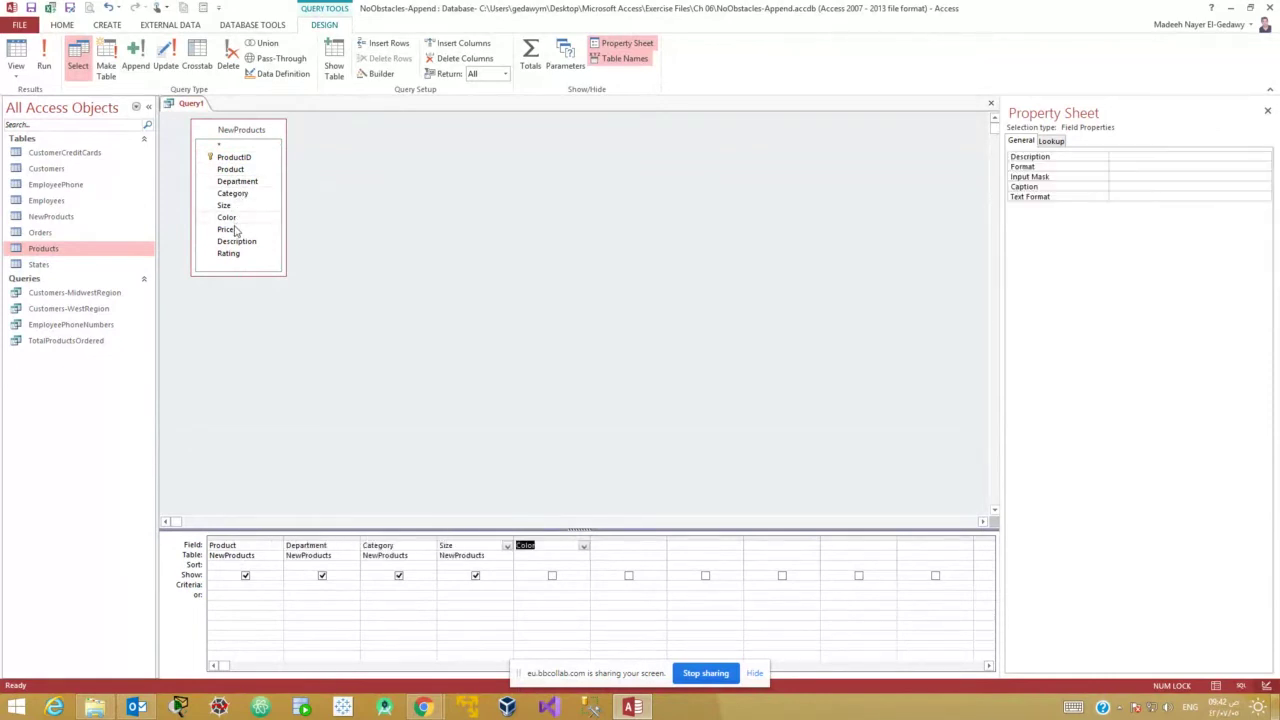
double_click(231, 232)
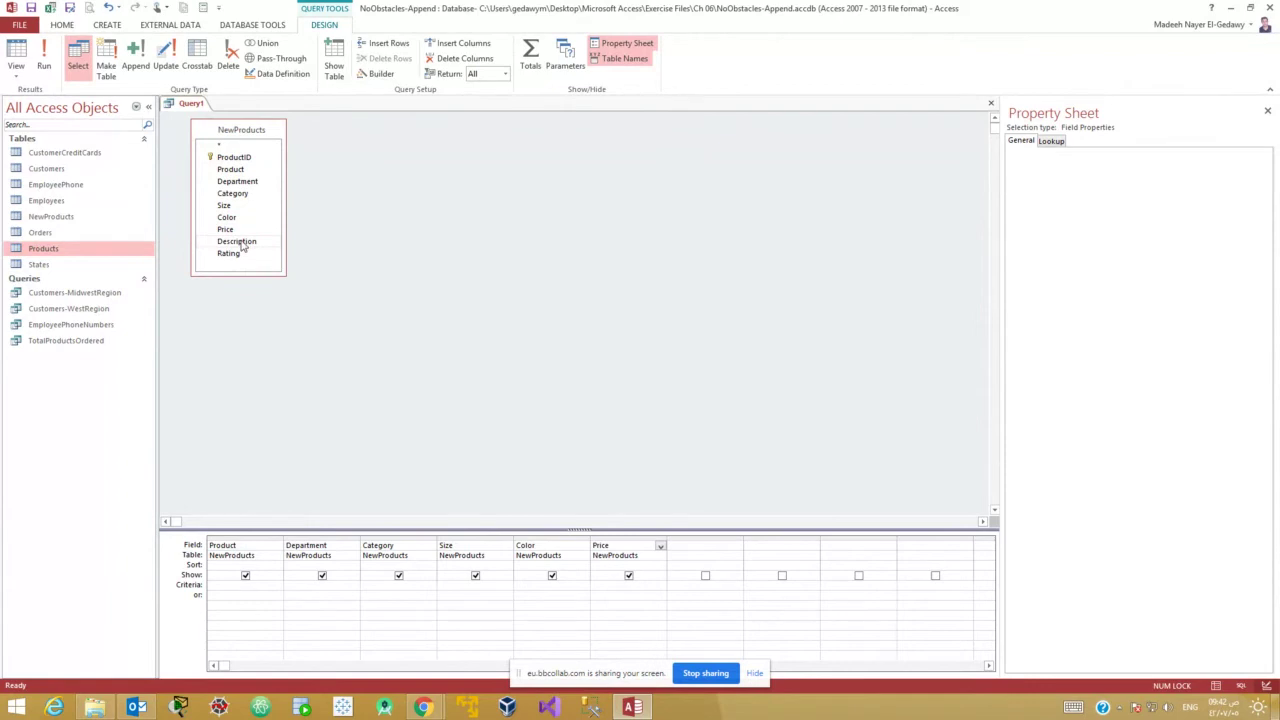
double_click(241, 243)
double_click(229, 254)
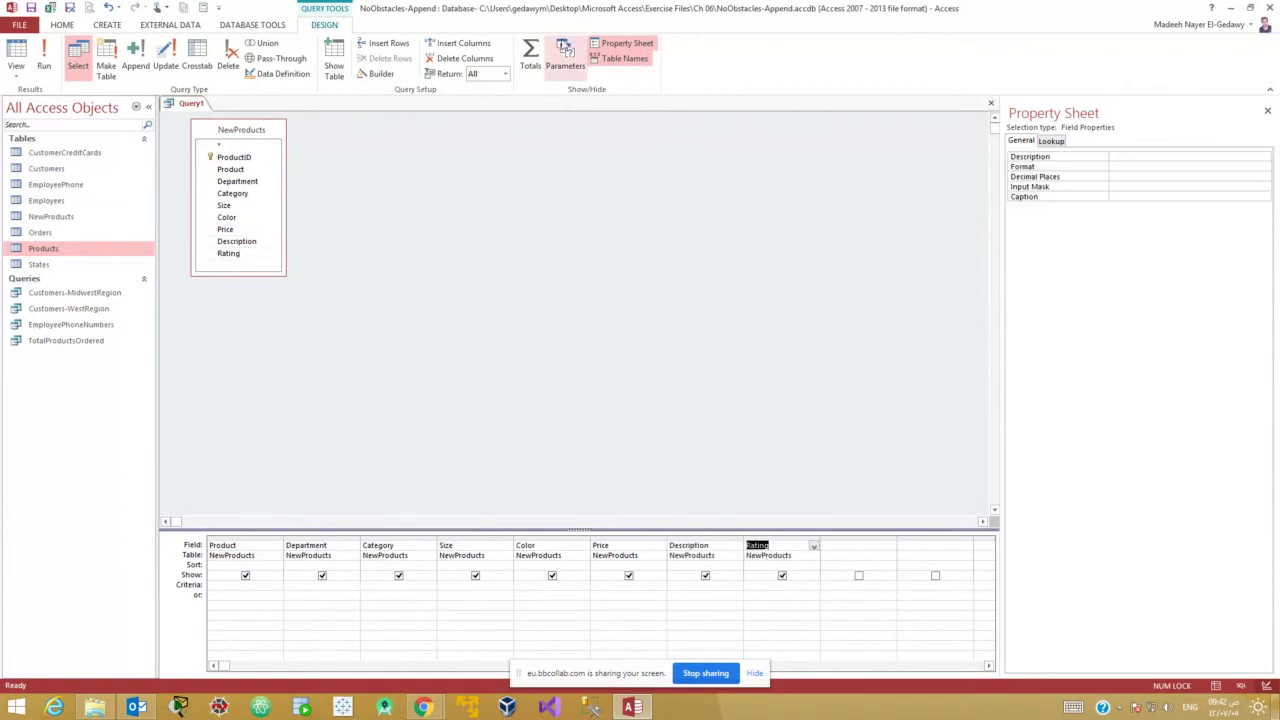
click(44, 48)
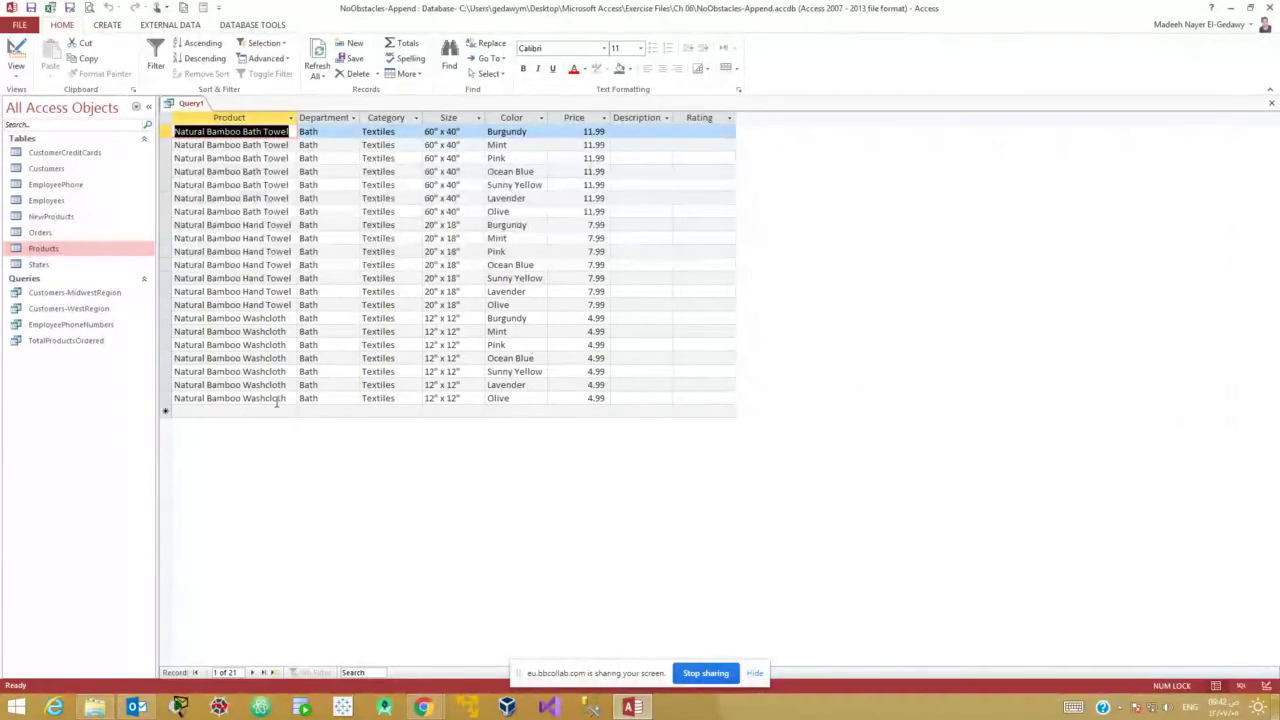
click(16, 52)
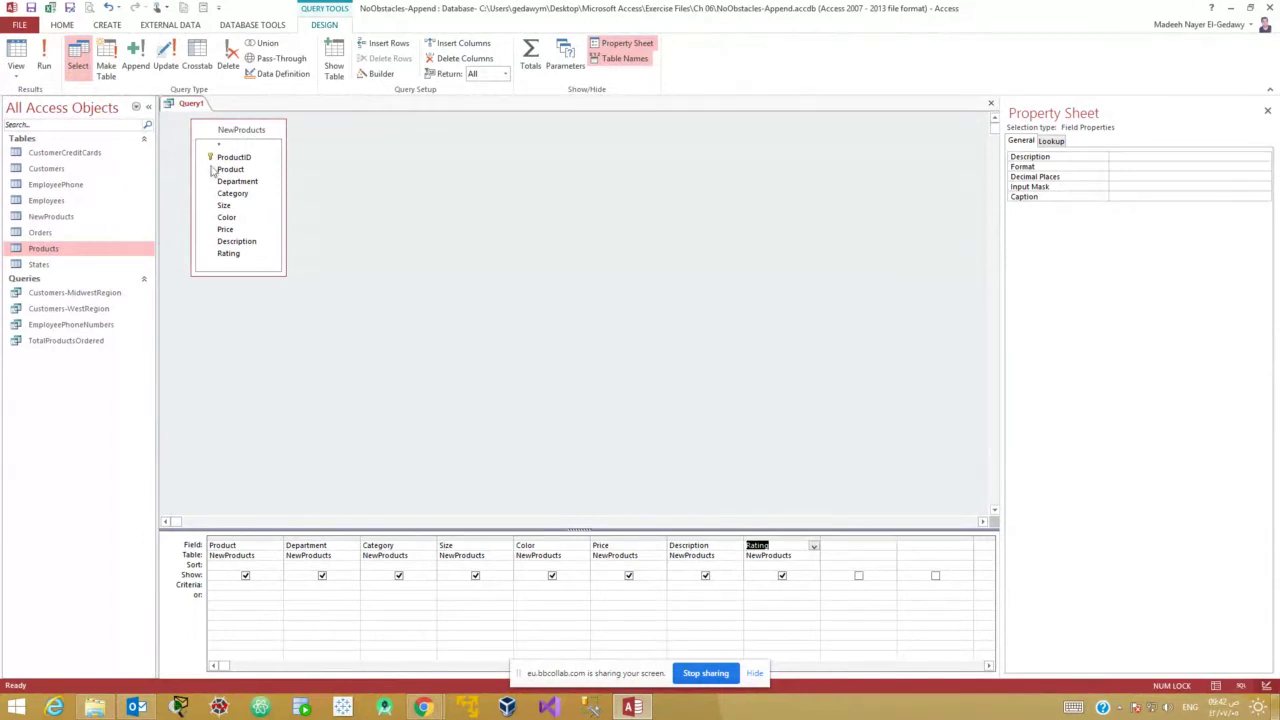
Convert the query to an append query that targets the Products table in the current database.
click(135, 60)
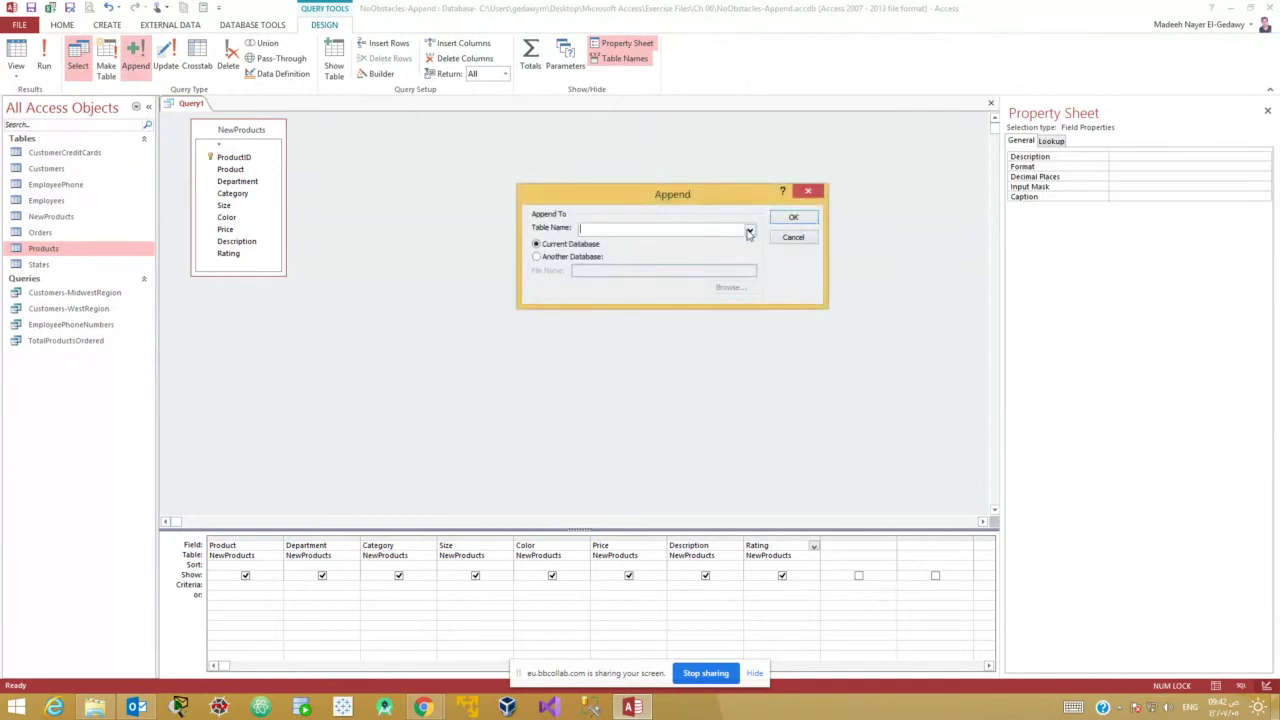
click(750, 230)
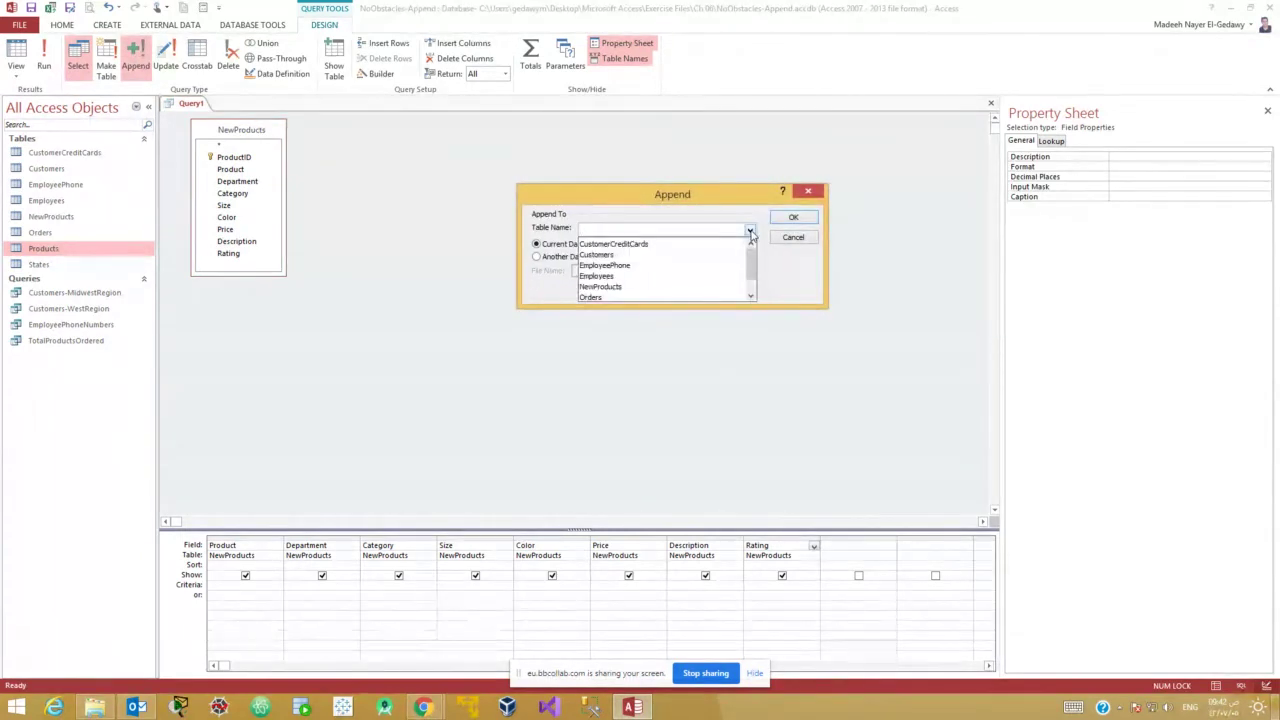
click(751, 296)
click(751, 296)
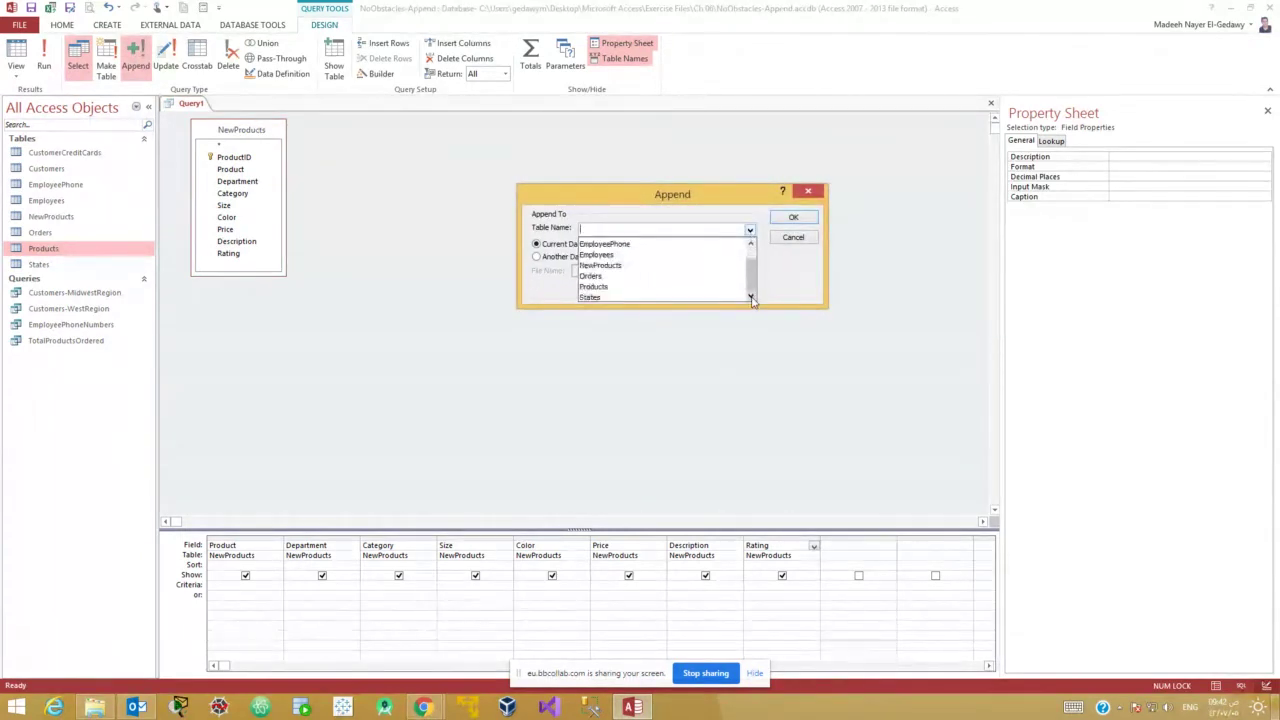
click(656, 288)
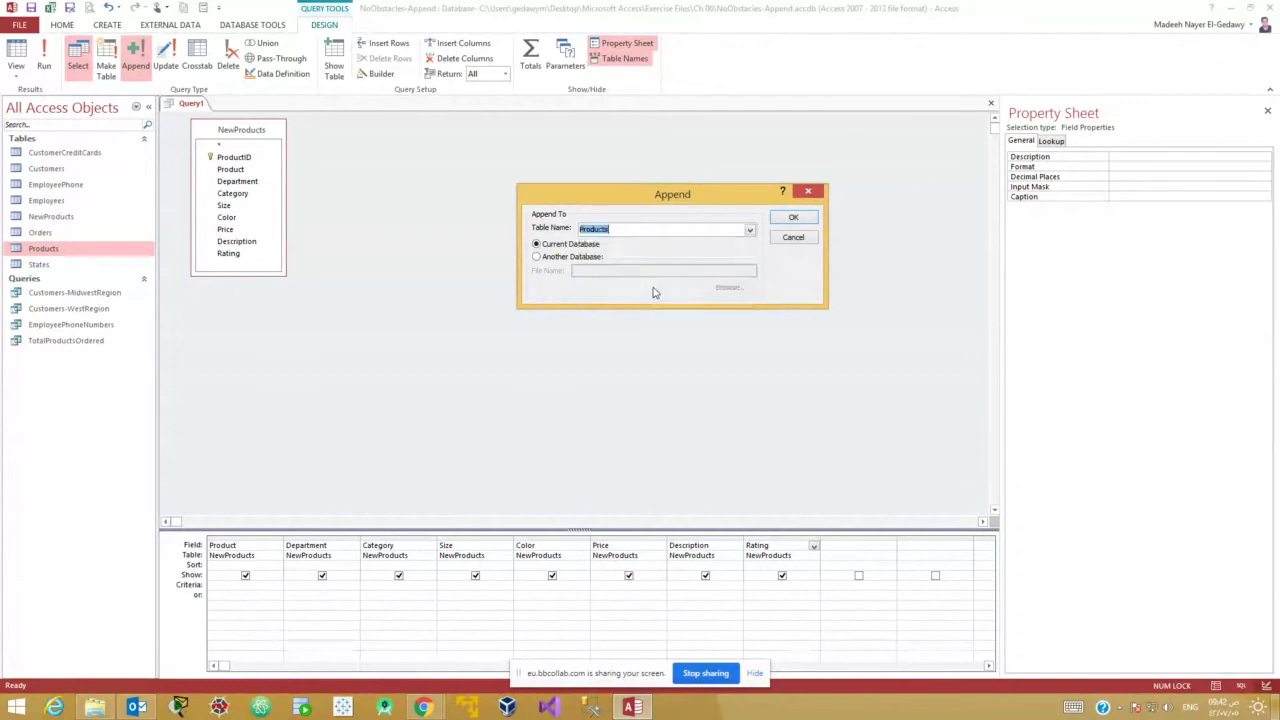
click(792, 218)
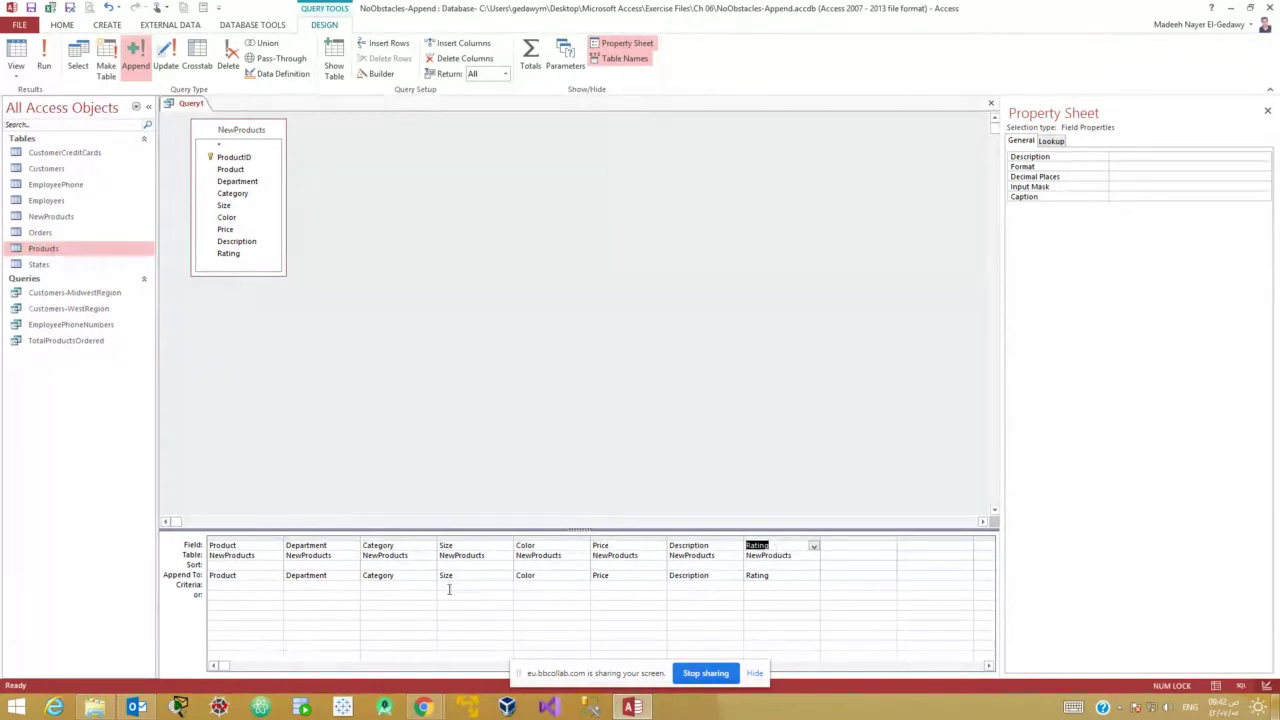
Check the Product column's append destination, then compare the NewProducts records with the Products table up to its last record.
click(272, 576)
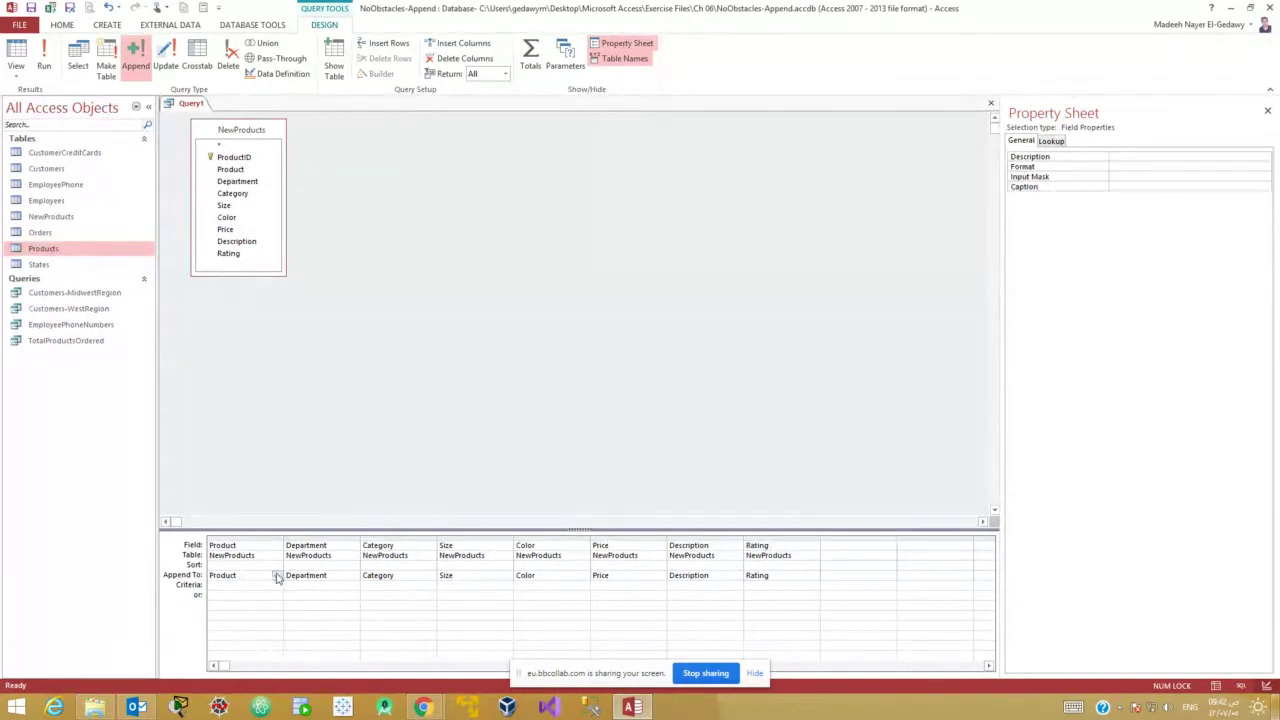
click(277, 577)
click(277, 577)
click(309, 485)
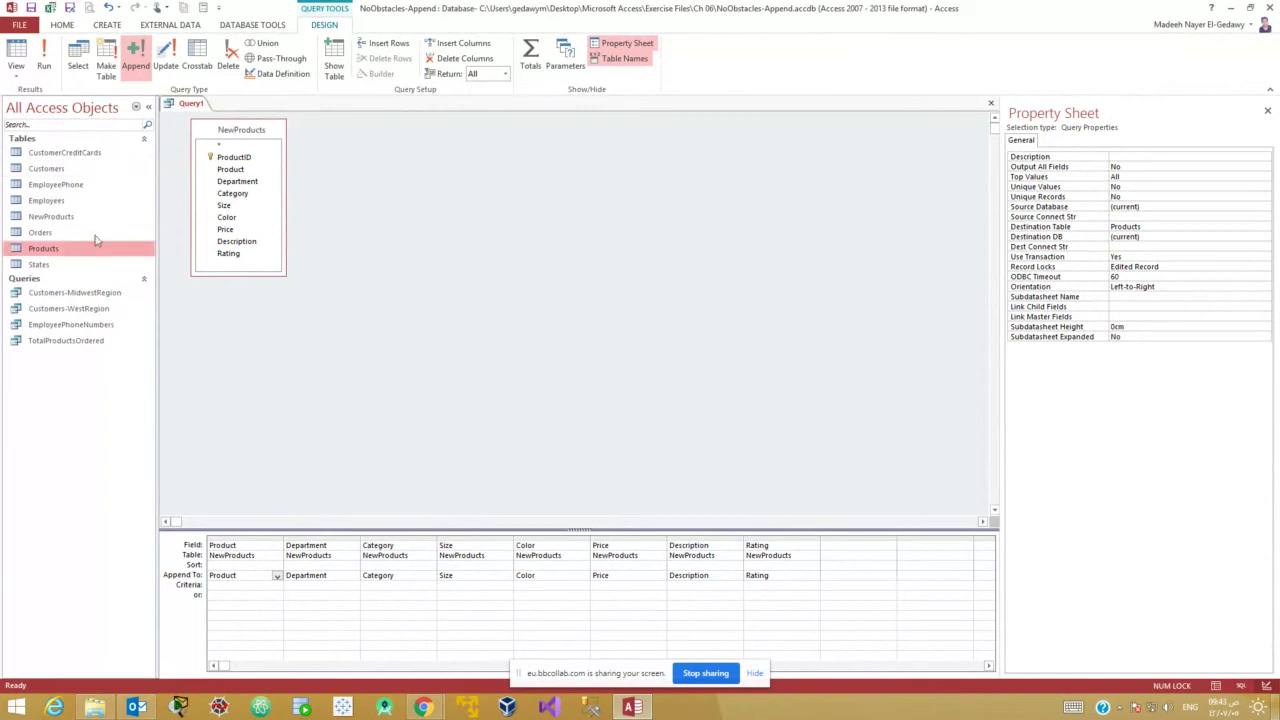
double_click(56, 217)
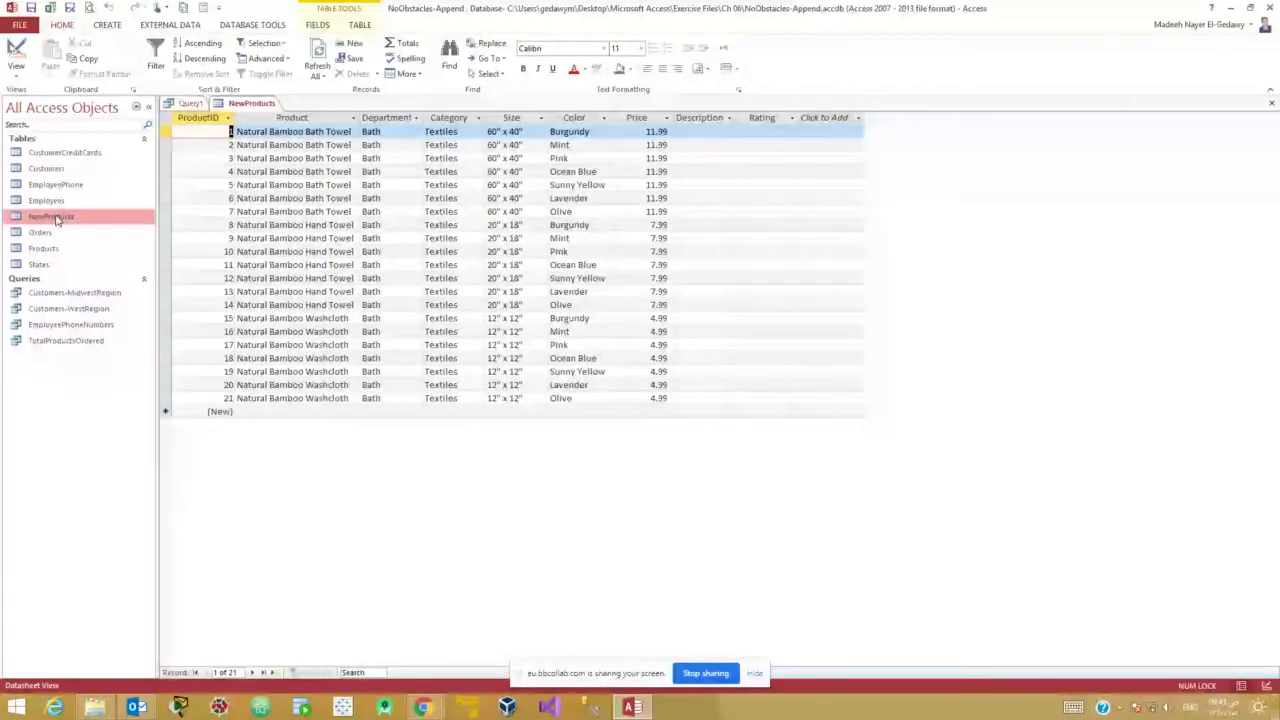
click(1271, 103)
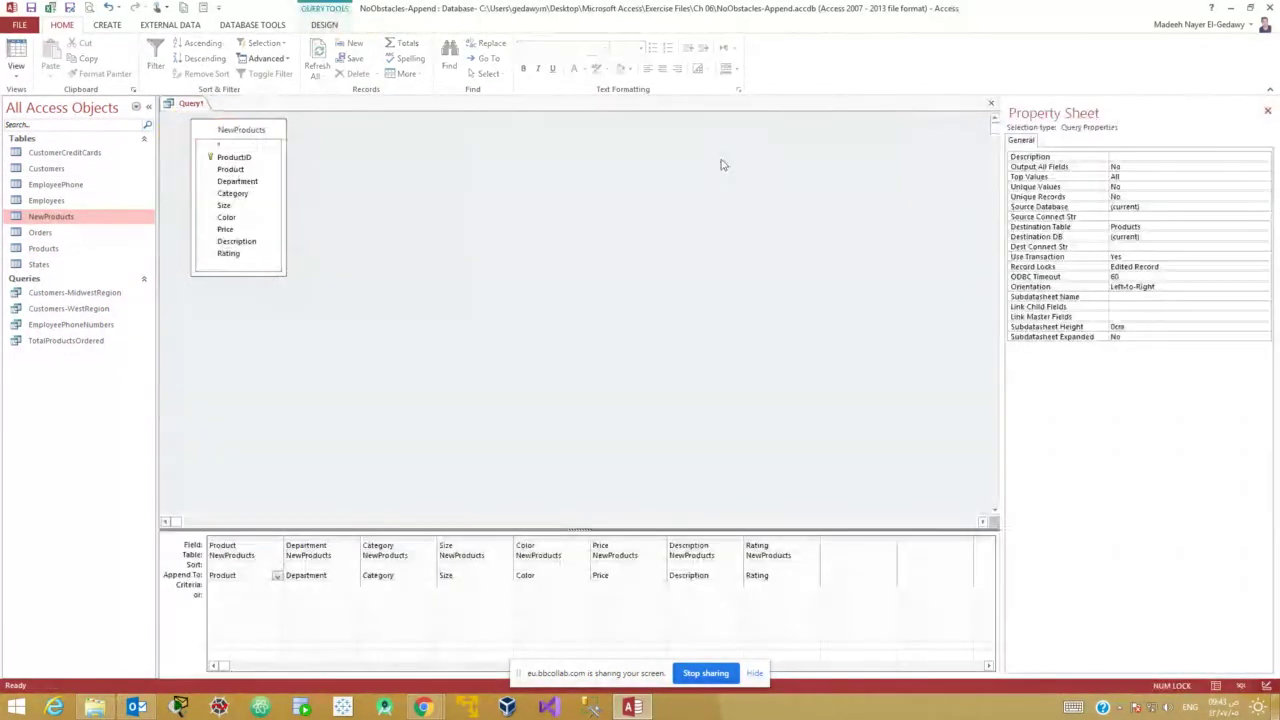
double_click(45, 248)
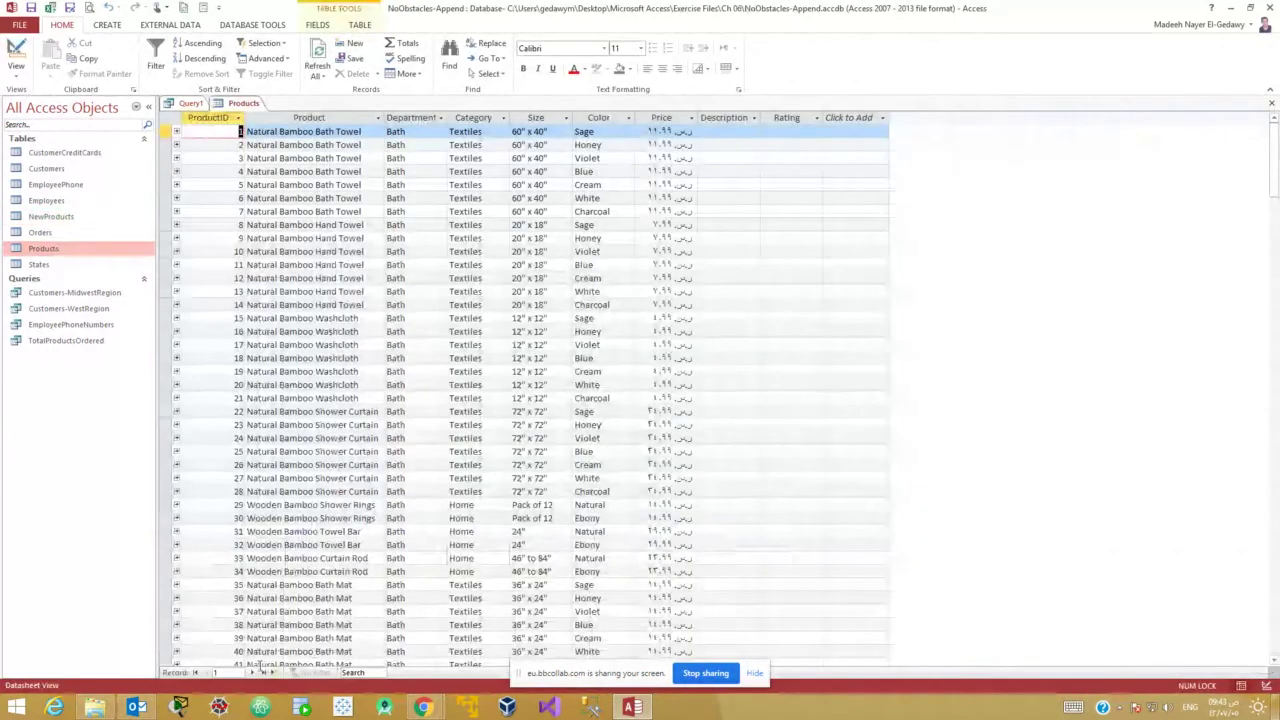
click(264, 673)
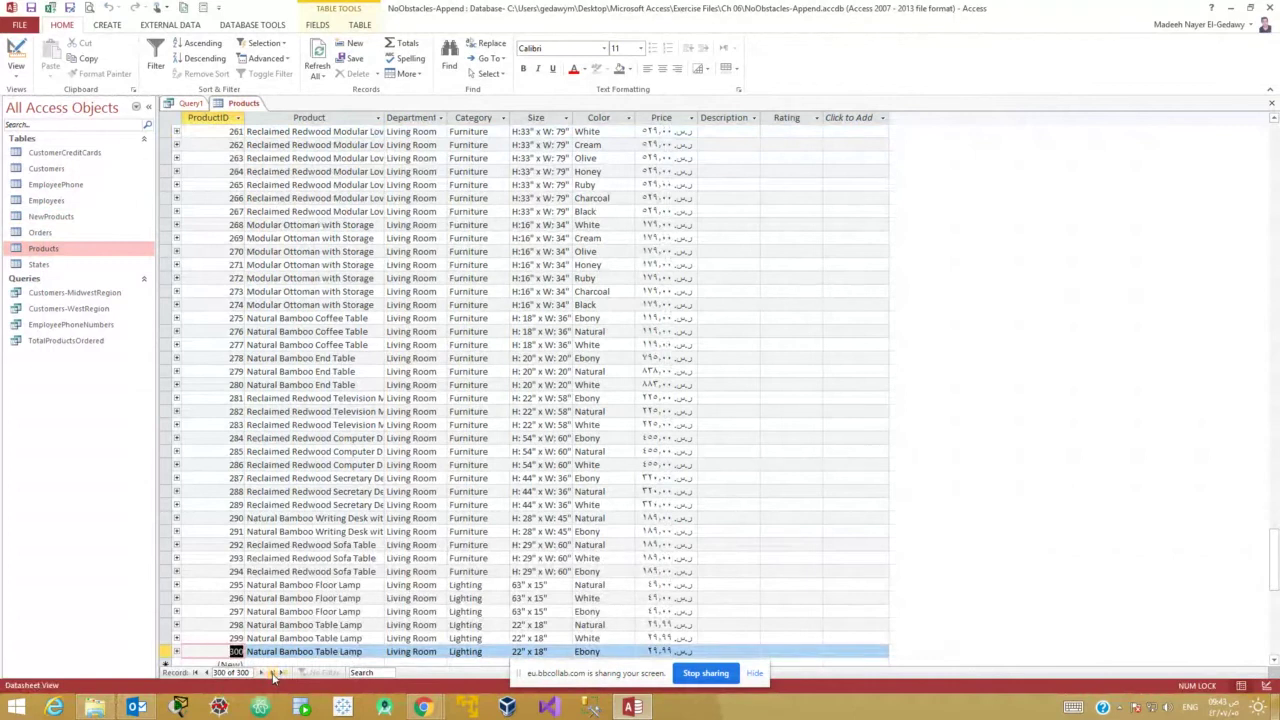
click(1271, 103)
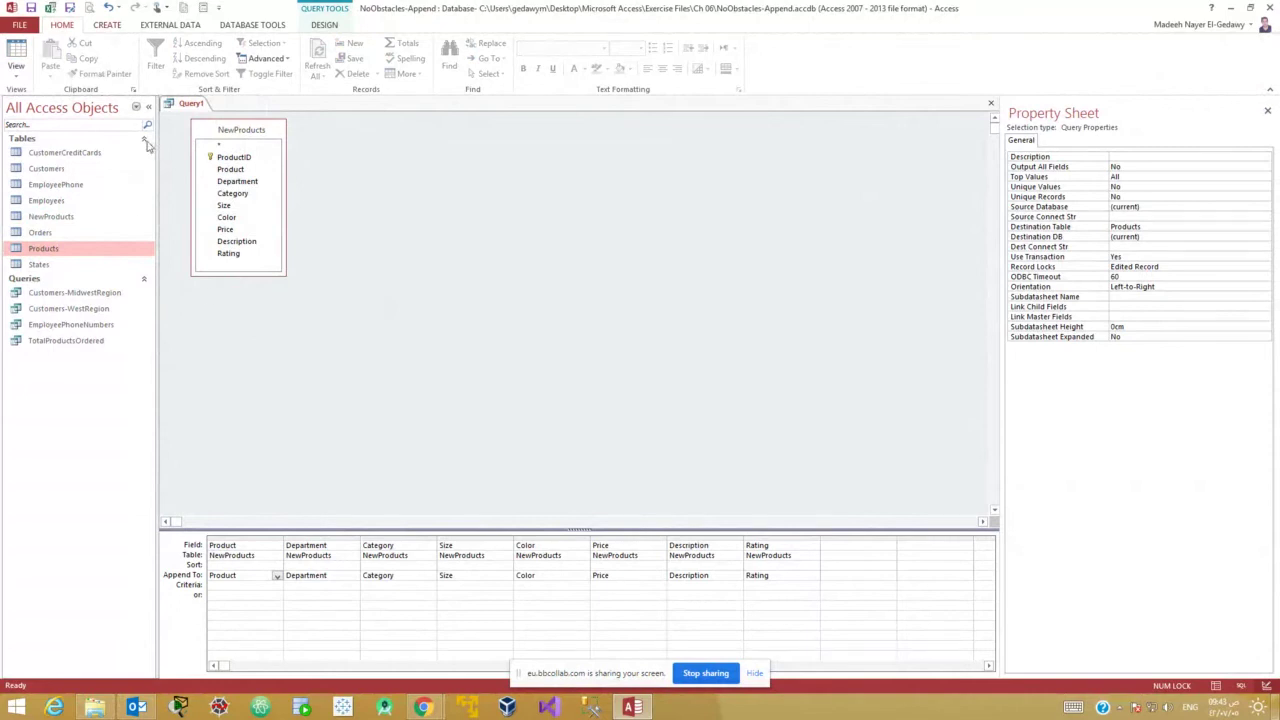
Preview and run the append query with confirmation, and check the rows at the end of the Products table.
click(16, 58)
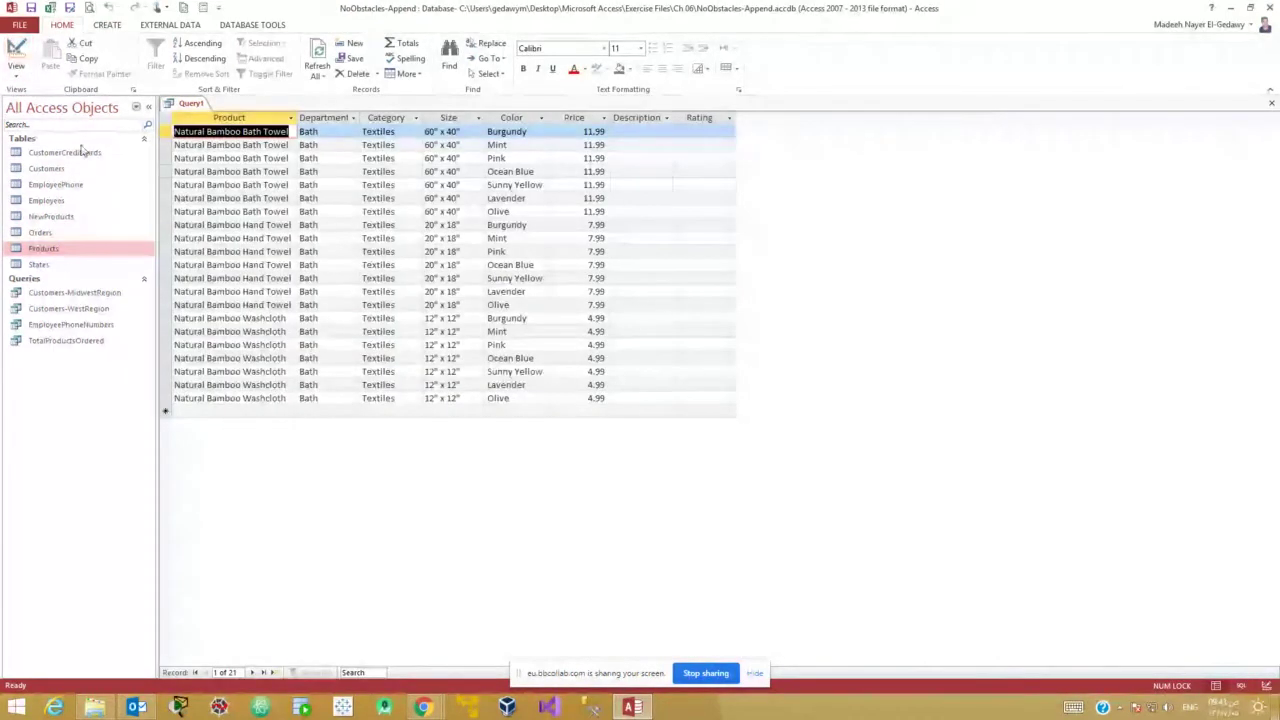
click(16, 52)
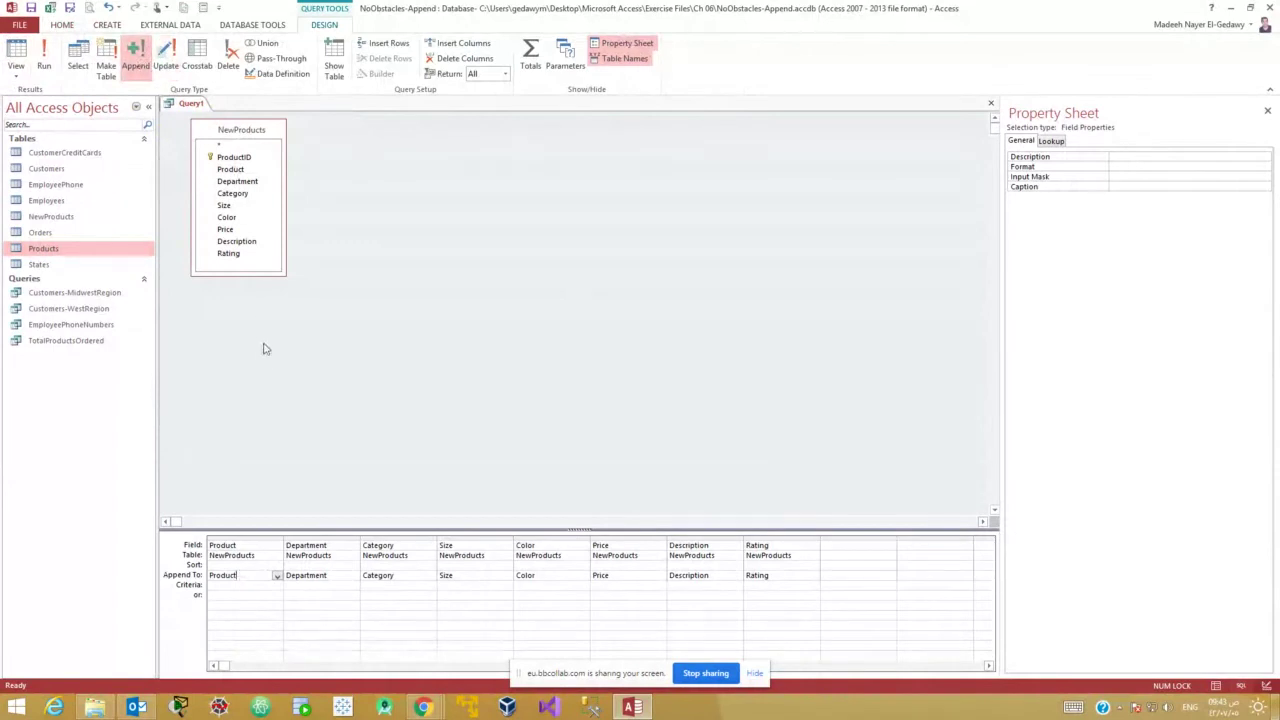
click(45, 58)
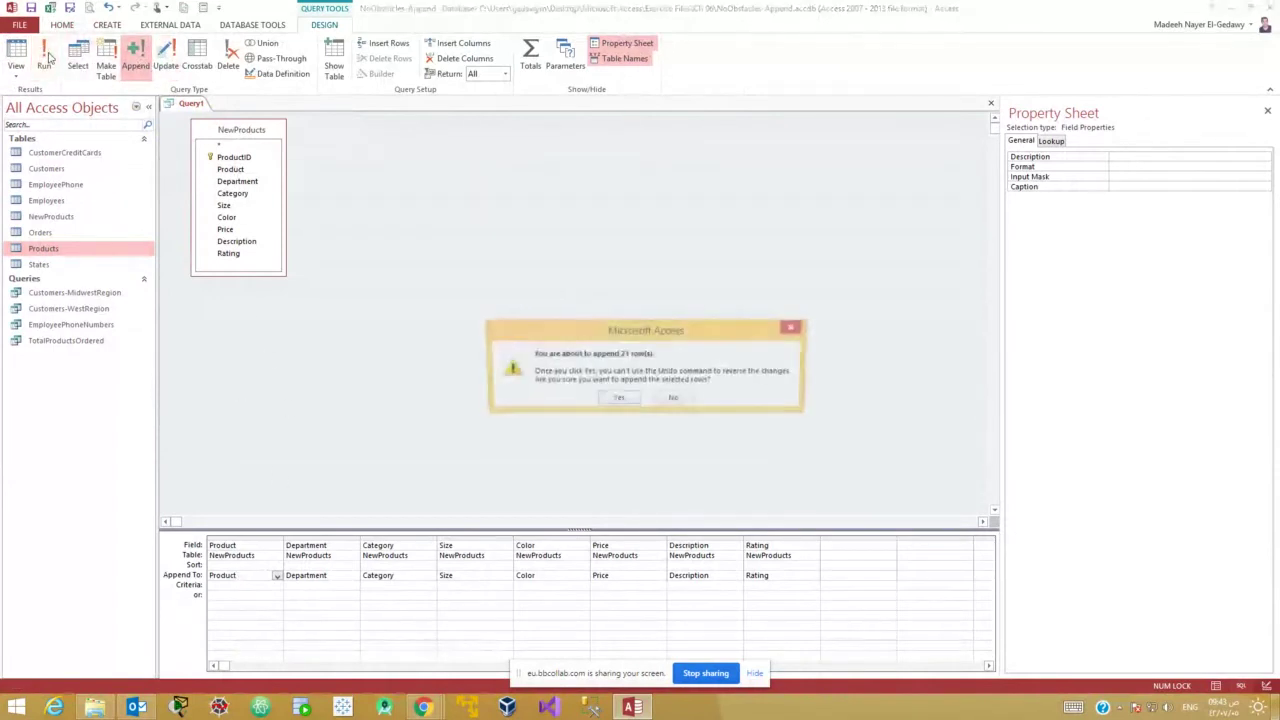
click(619, 399)
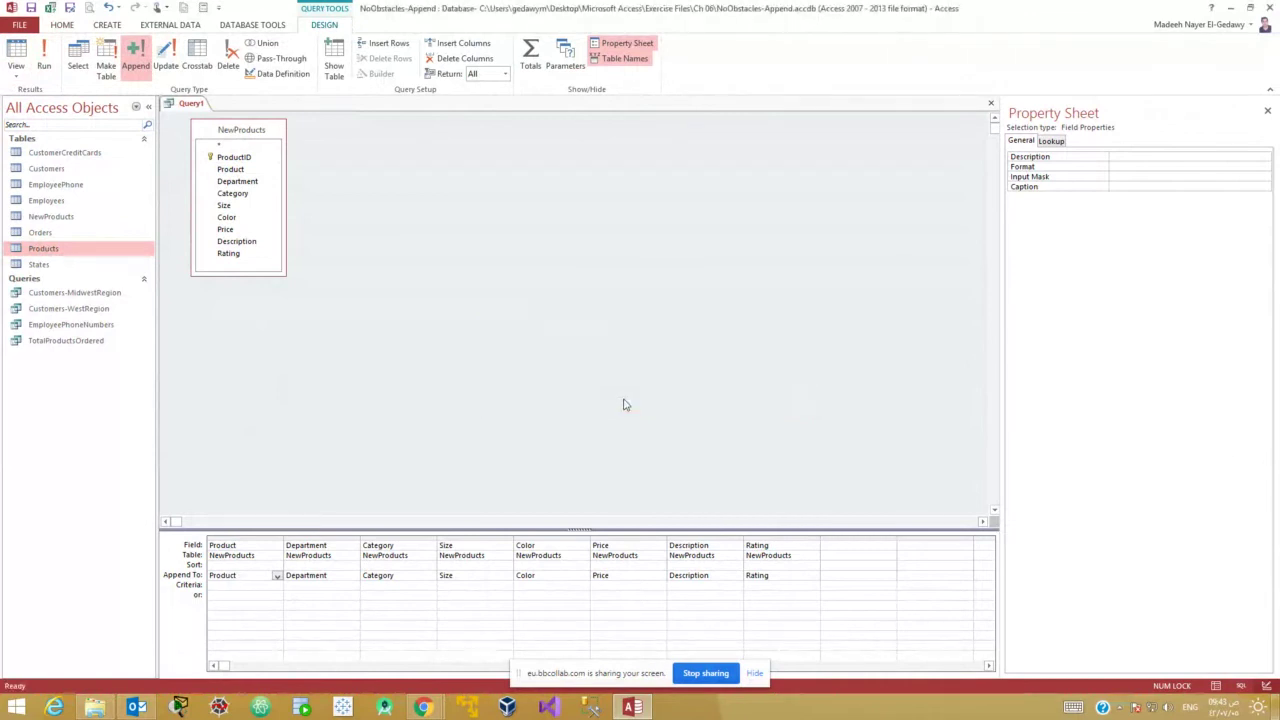
double_click(45, 250)
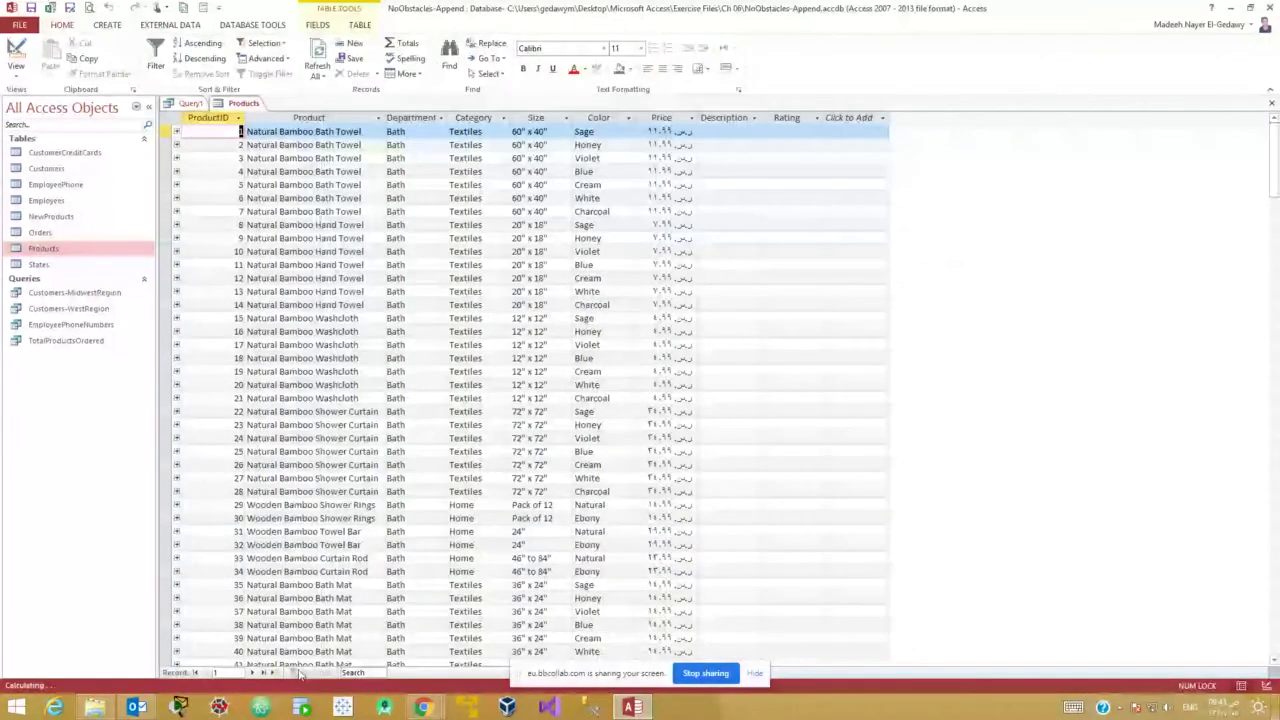
click(271, 672)
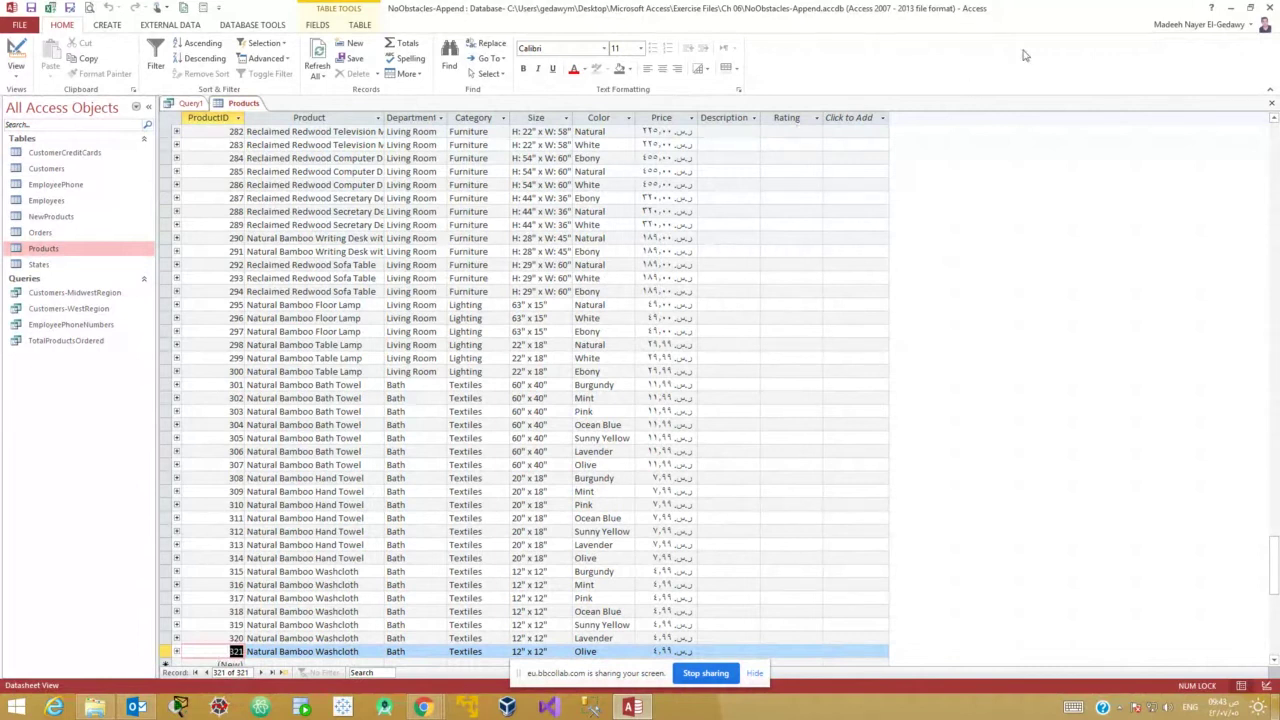
Close the Products table, then reopen NewProducts and Products to compare their first records and ProductID numbering.
click(1271, 104)
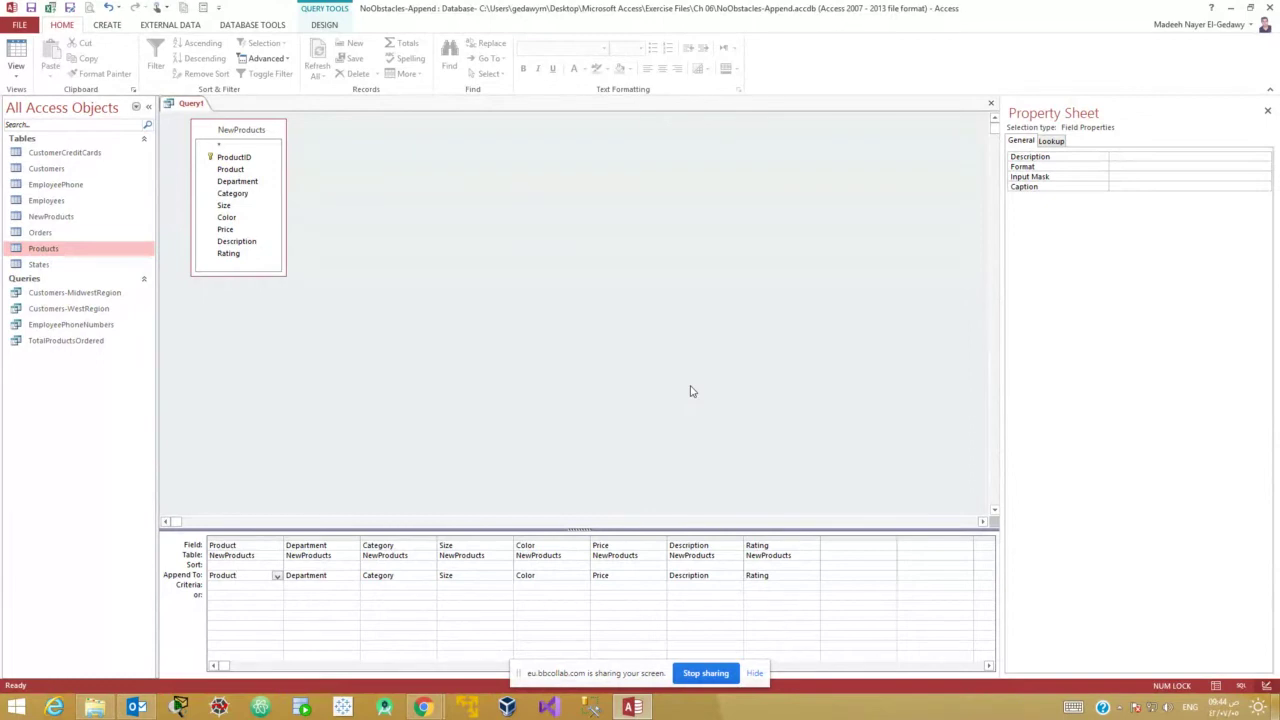
drag(60, 218, 64, 218)
double_click(50, 216)
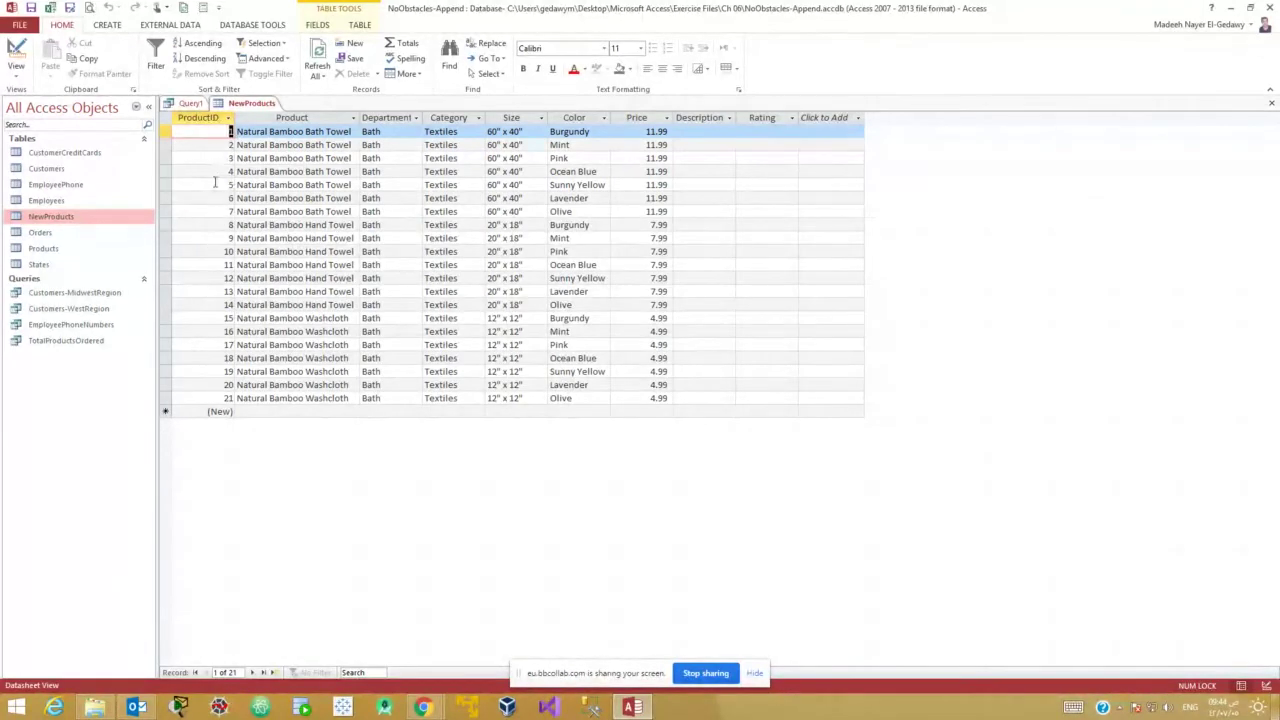
click(58, 250)
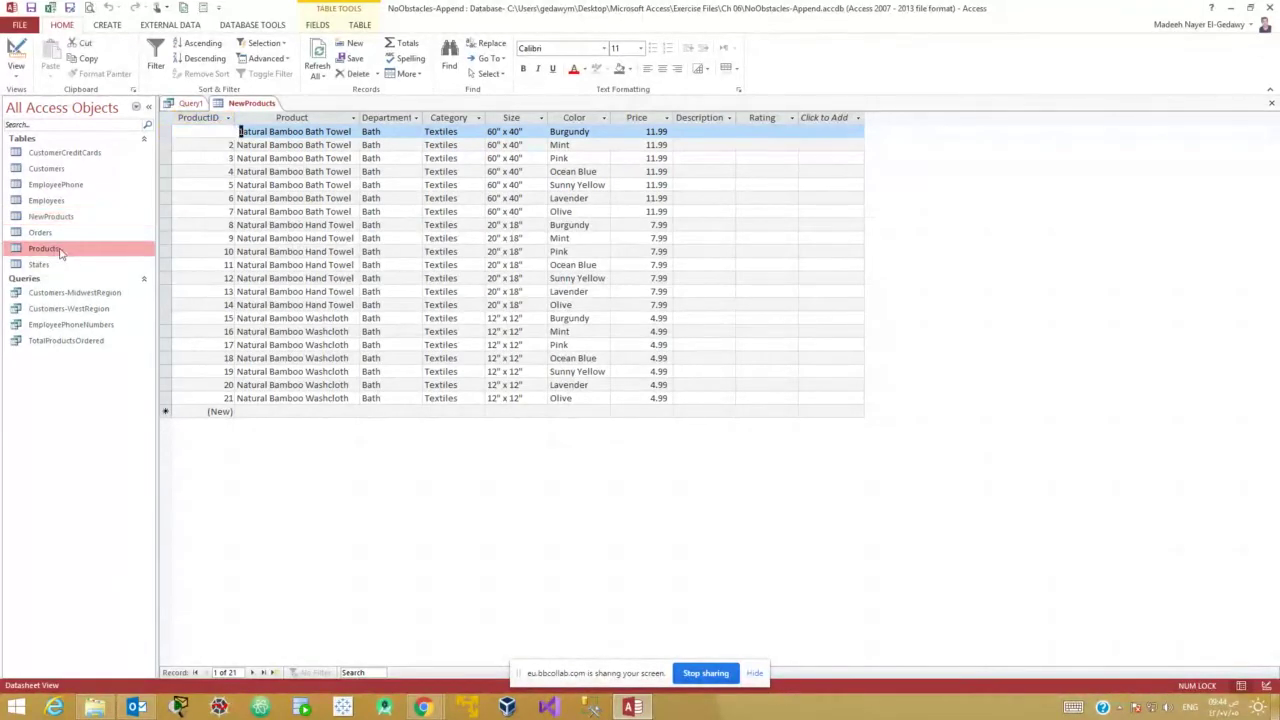
double_click(59, 251)
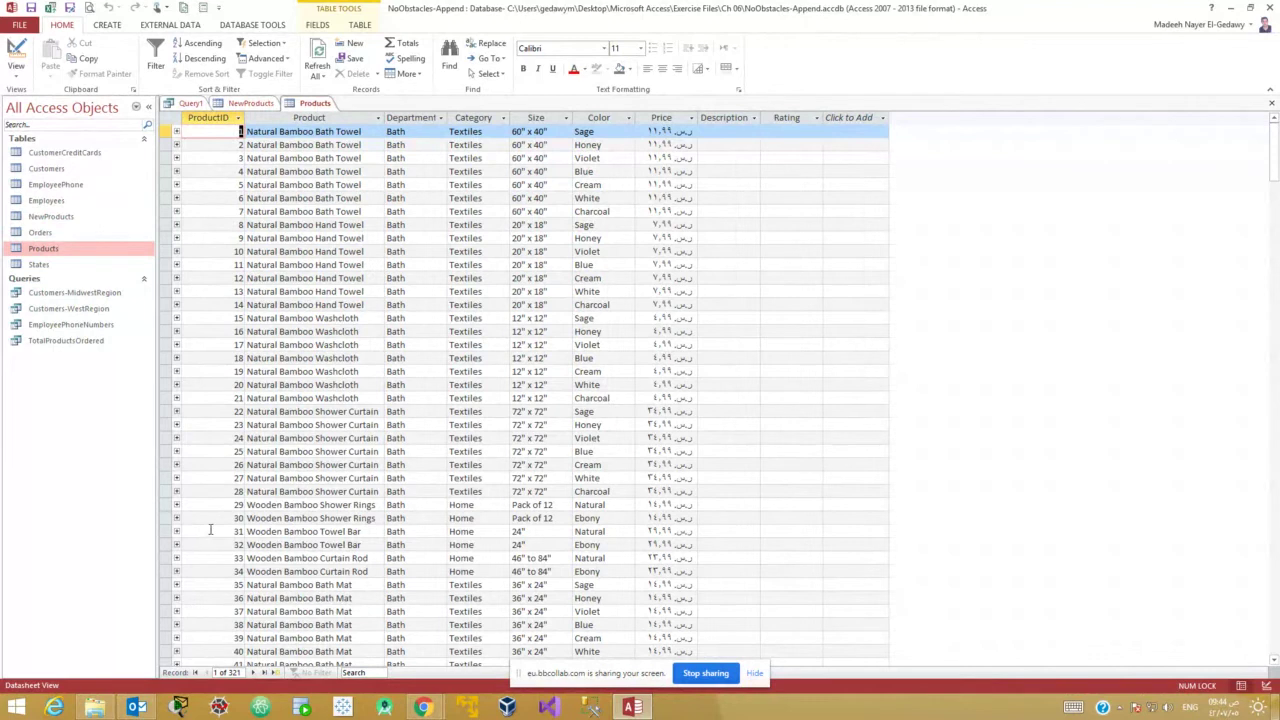
scroll(210, 530, down, 6)
scroll(210, 530, up, 3)
scroll(210, 530, up, 1)
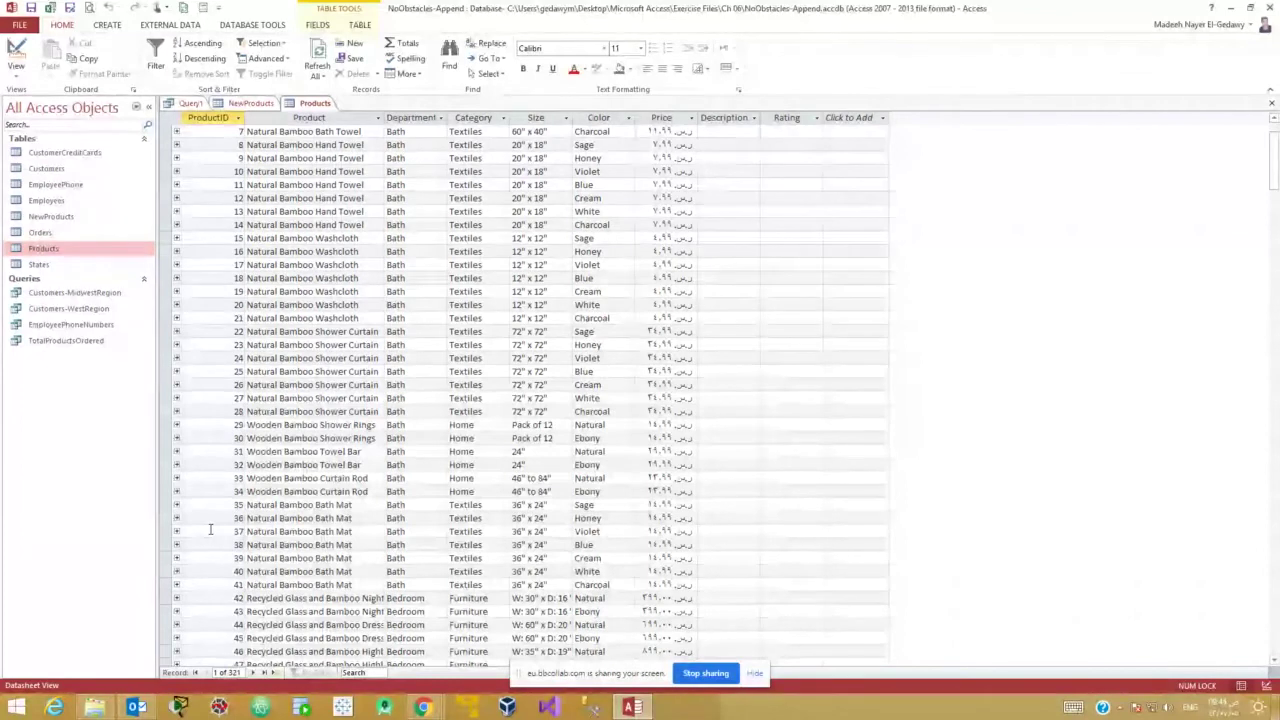
key(ctrl+Home)
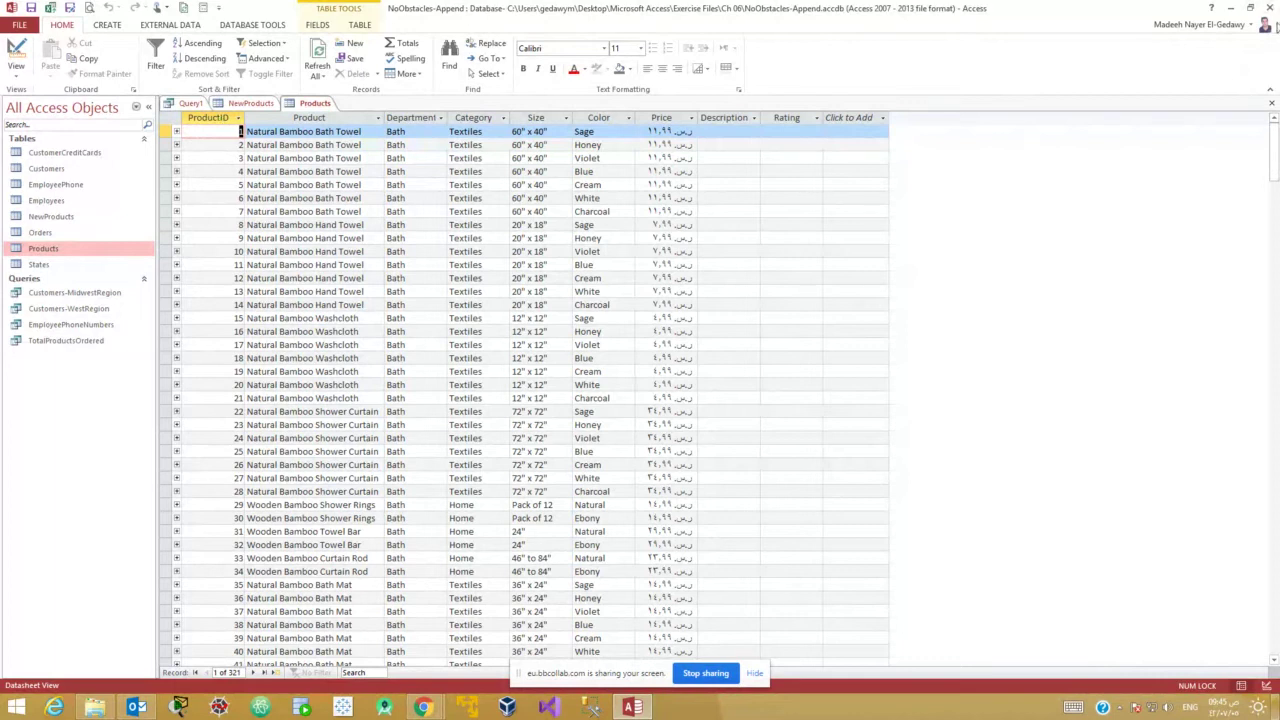
Close the Products and NewProducts tables and exit the NoObstacles-Append database.
click(1271, 103)
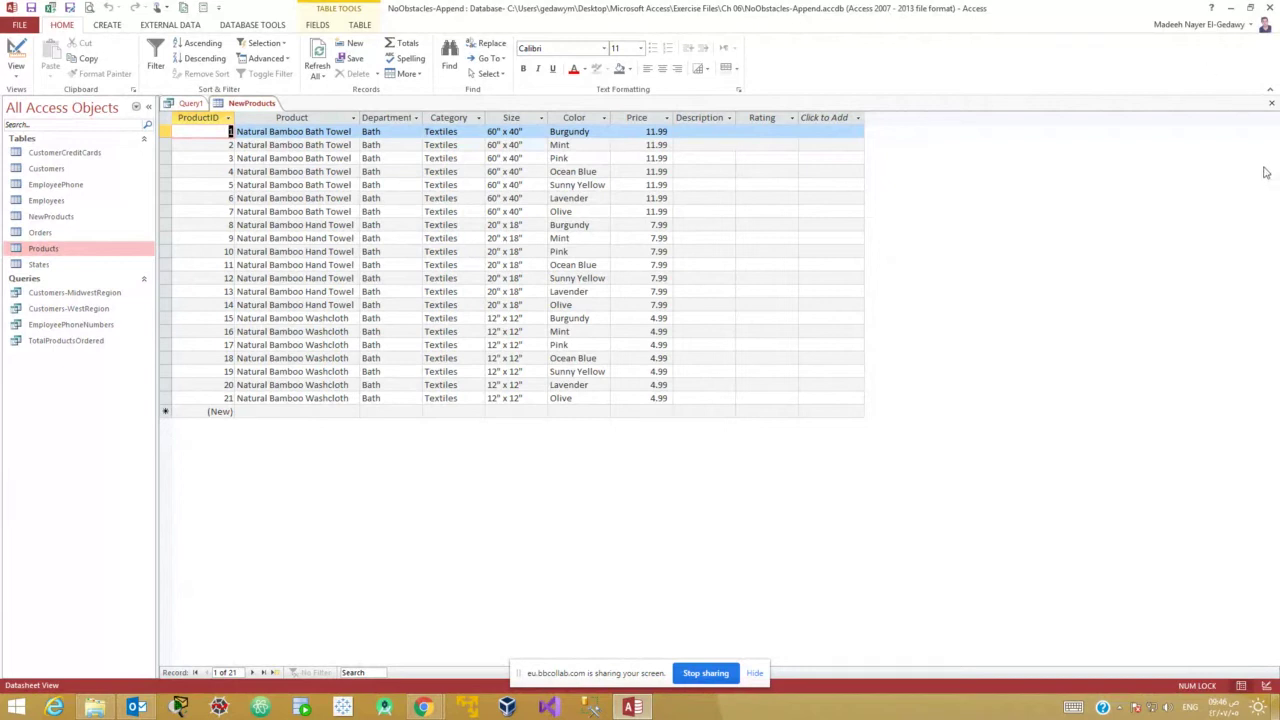
click(1271, 104)
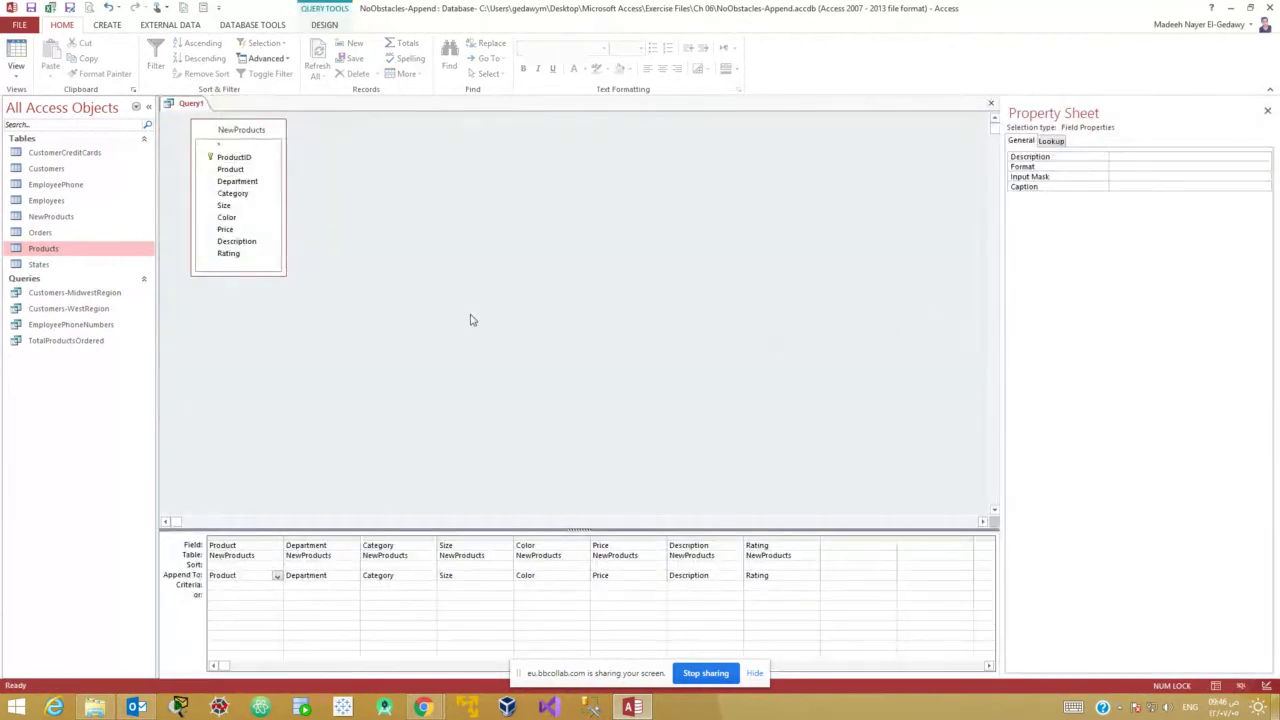
click(1268, 7)
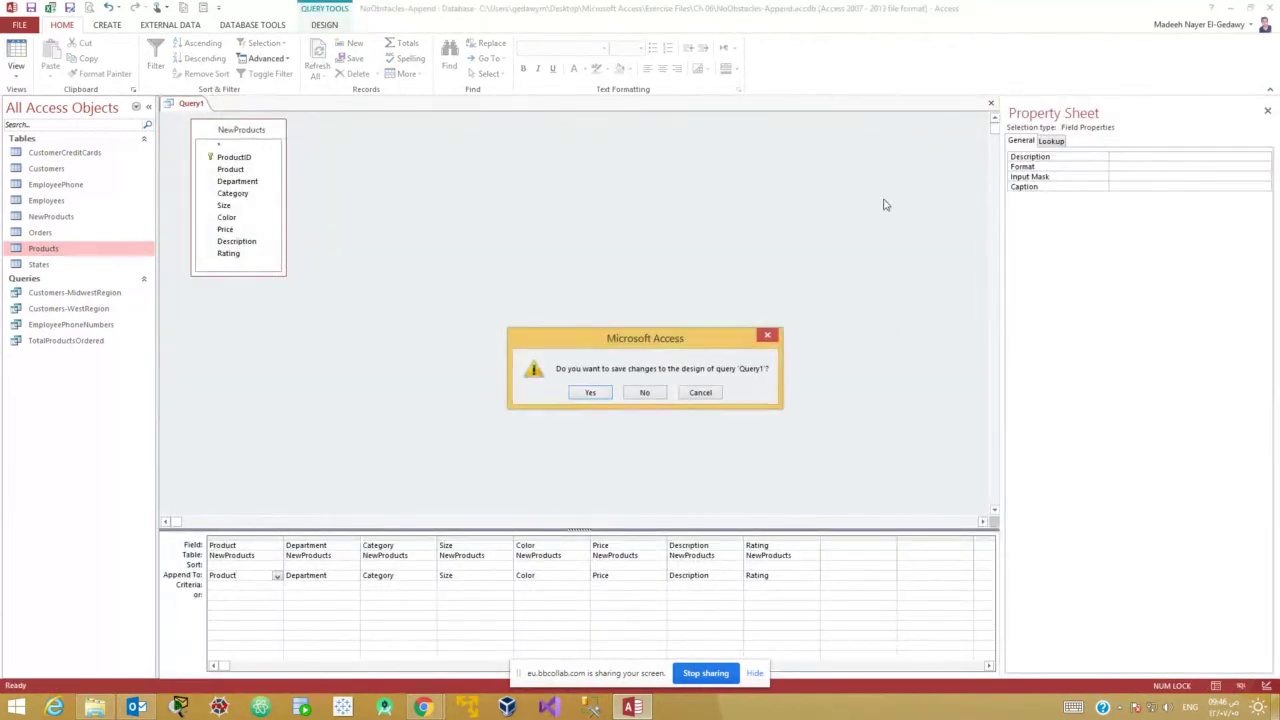
Discard the unsaved append query and open the NoObstacles-Crosstab.accdb database from the Ch 06 folder.
click(644, 393)
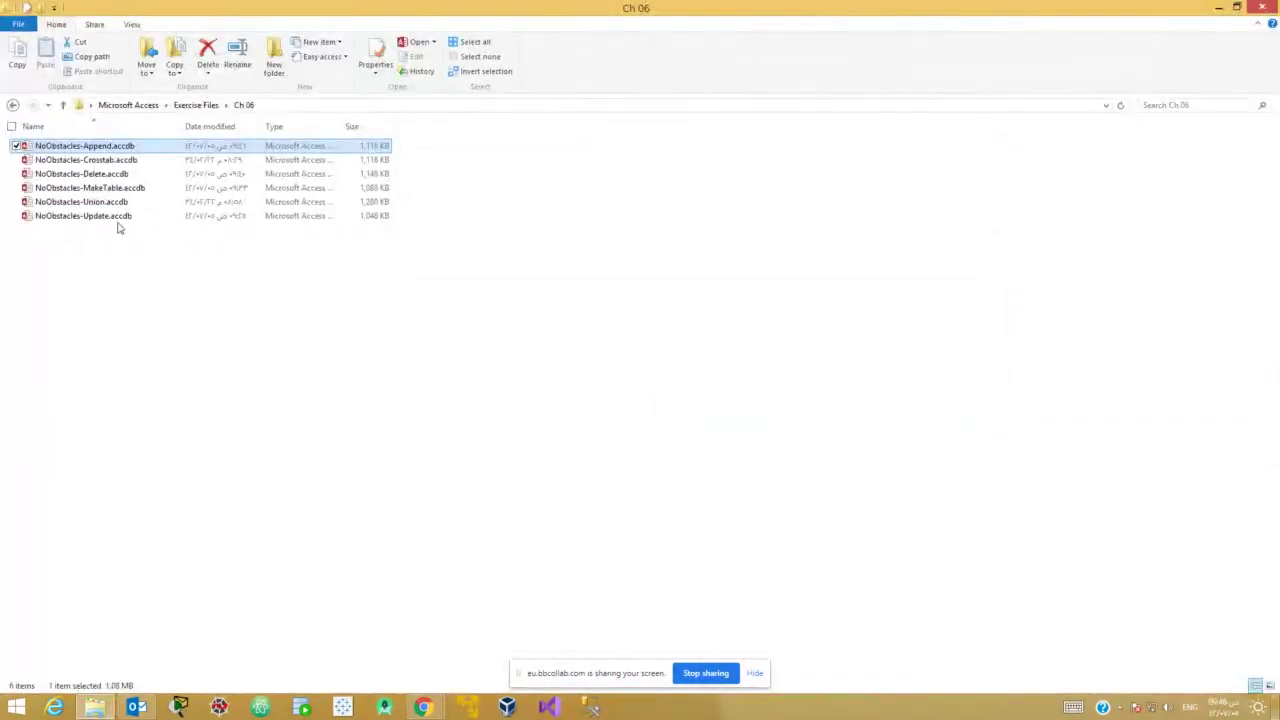
click(96, 164)
double_click(97, 166)
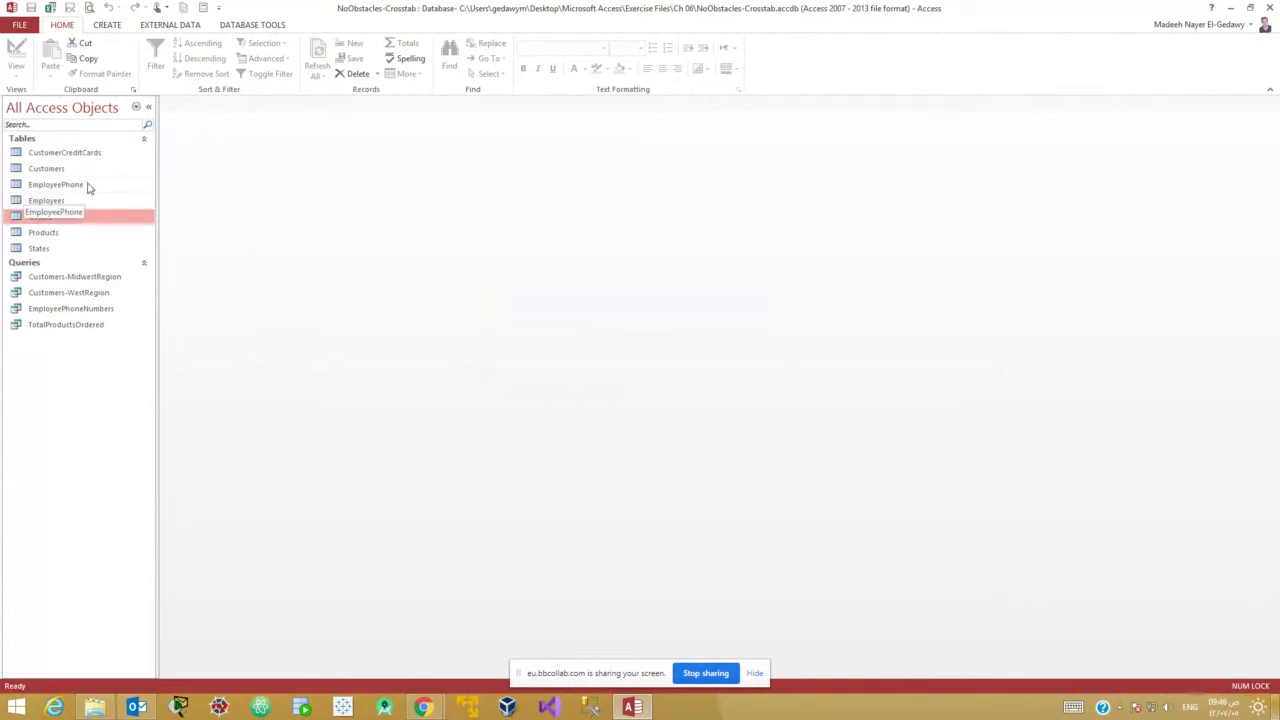
Create a query in design view from the Employees and EmployeePhone tables, spacing them apart and enlarging Employees to show all its fields.
click(107, 25)
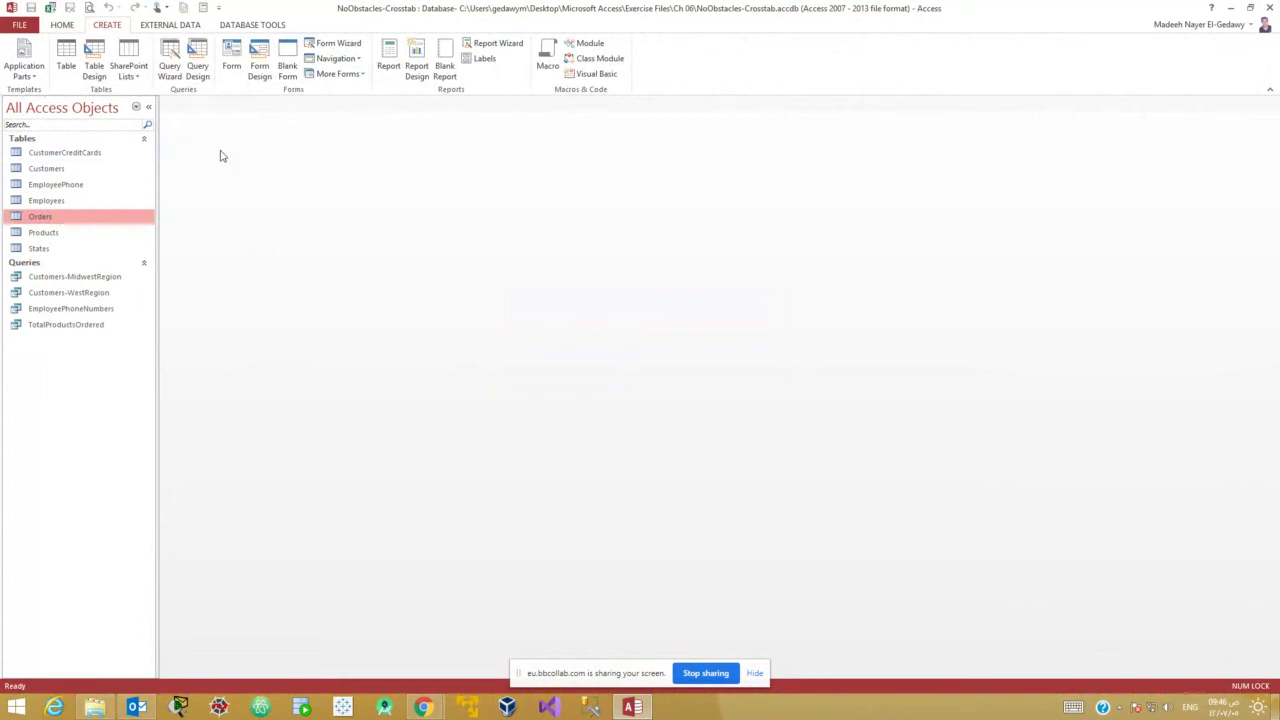
click(197, 62)
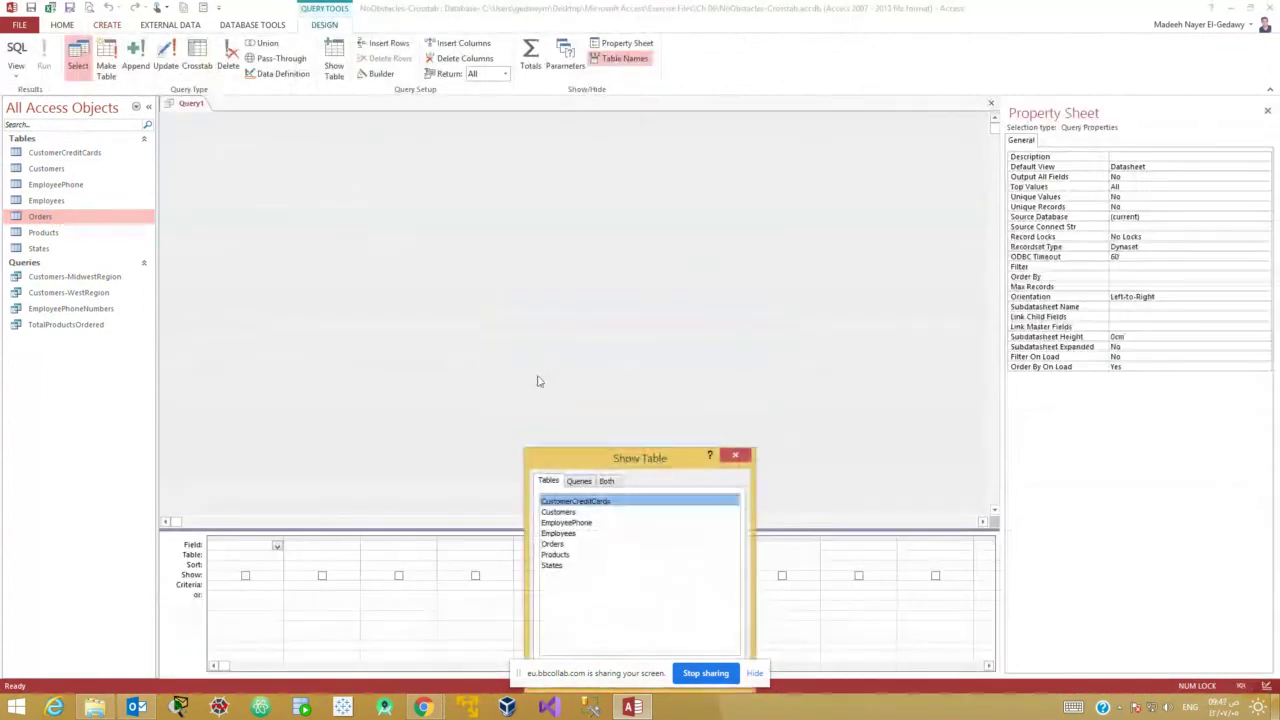
double_click(565, 533)
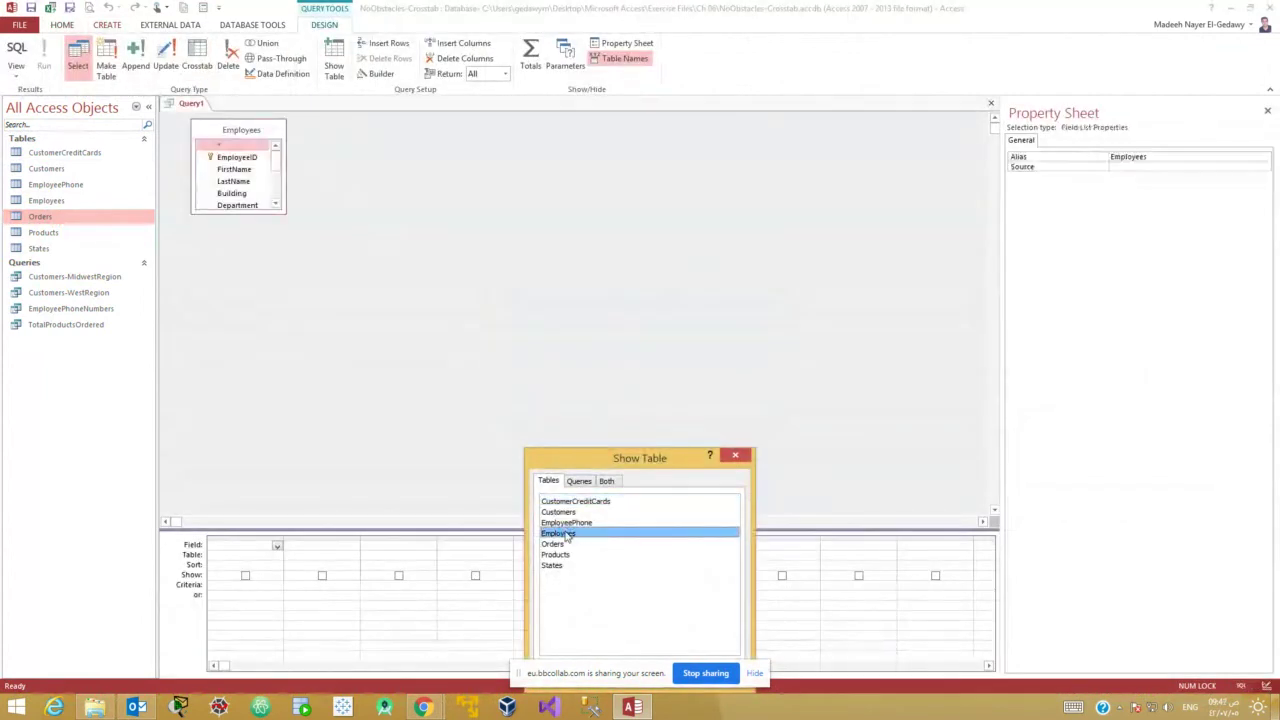
double_click(566, 522)
click(740, 459)
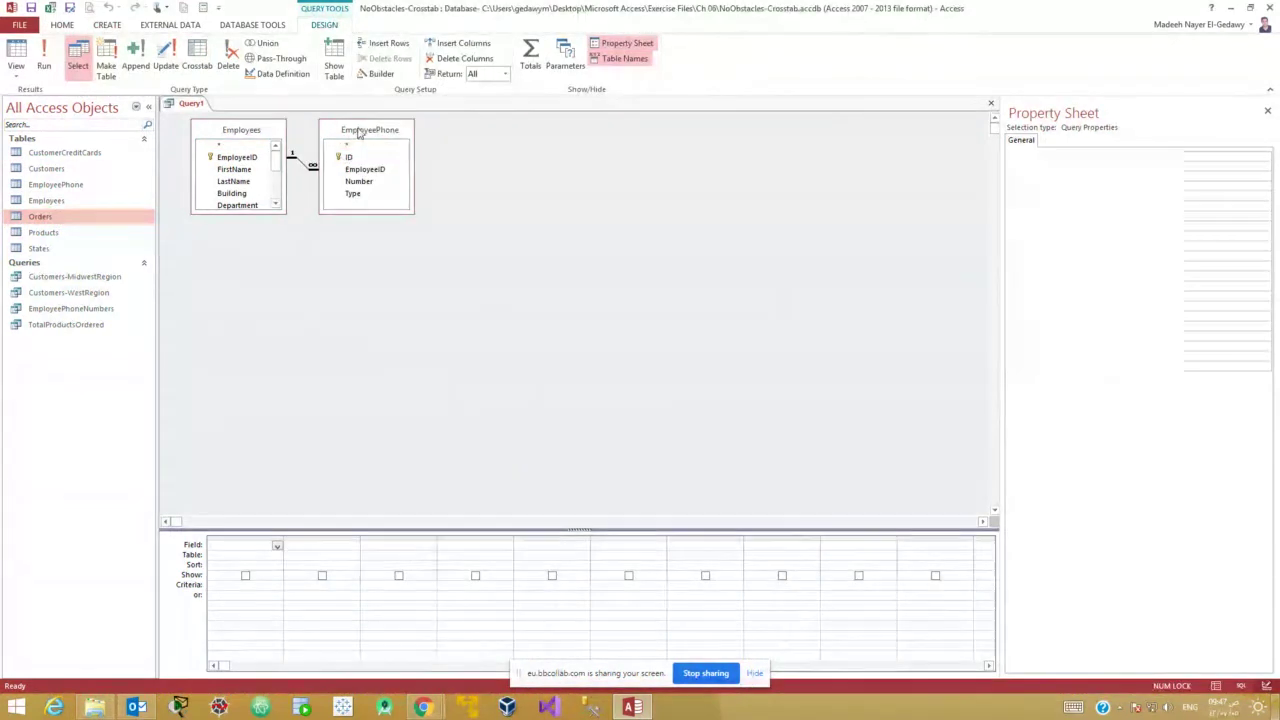
drag(358, 133, 384, 139)
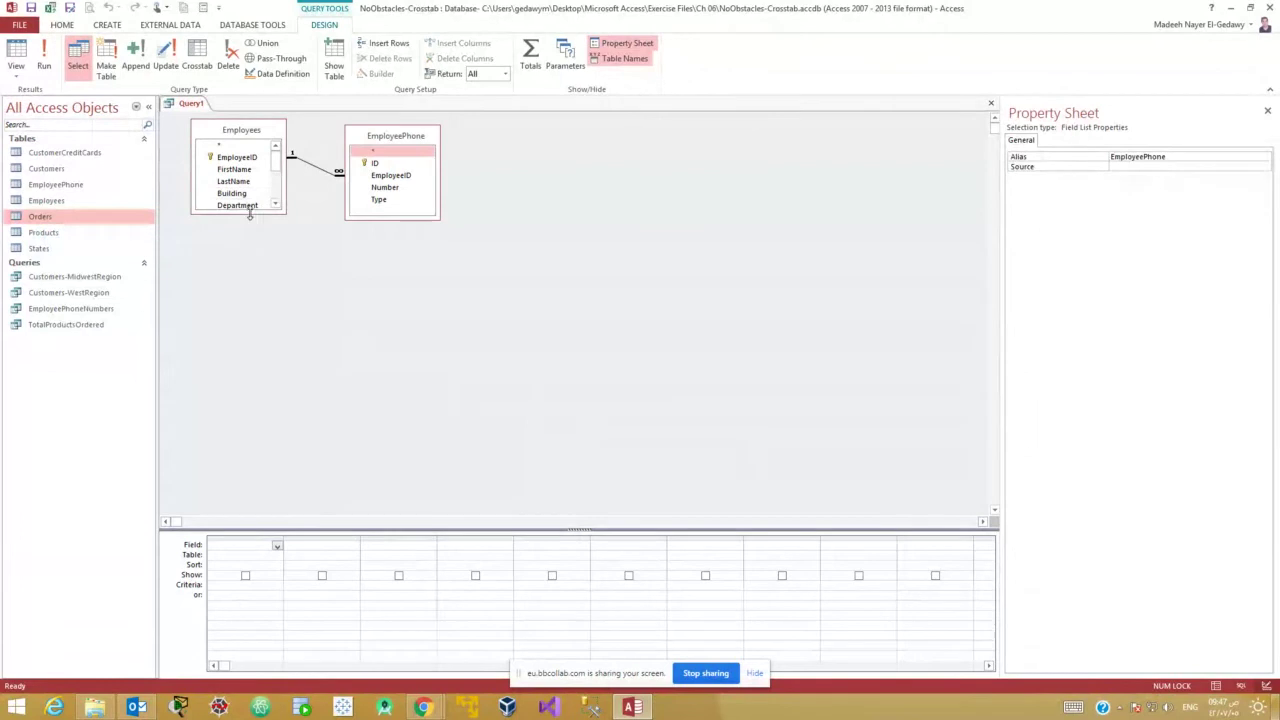
drag(250, 213, 256, 309)
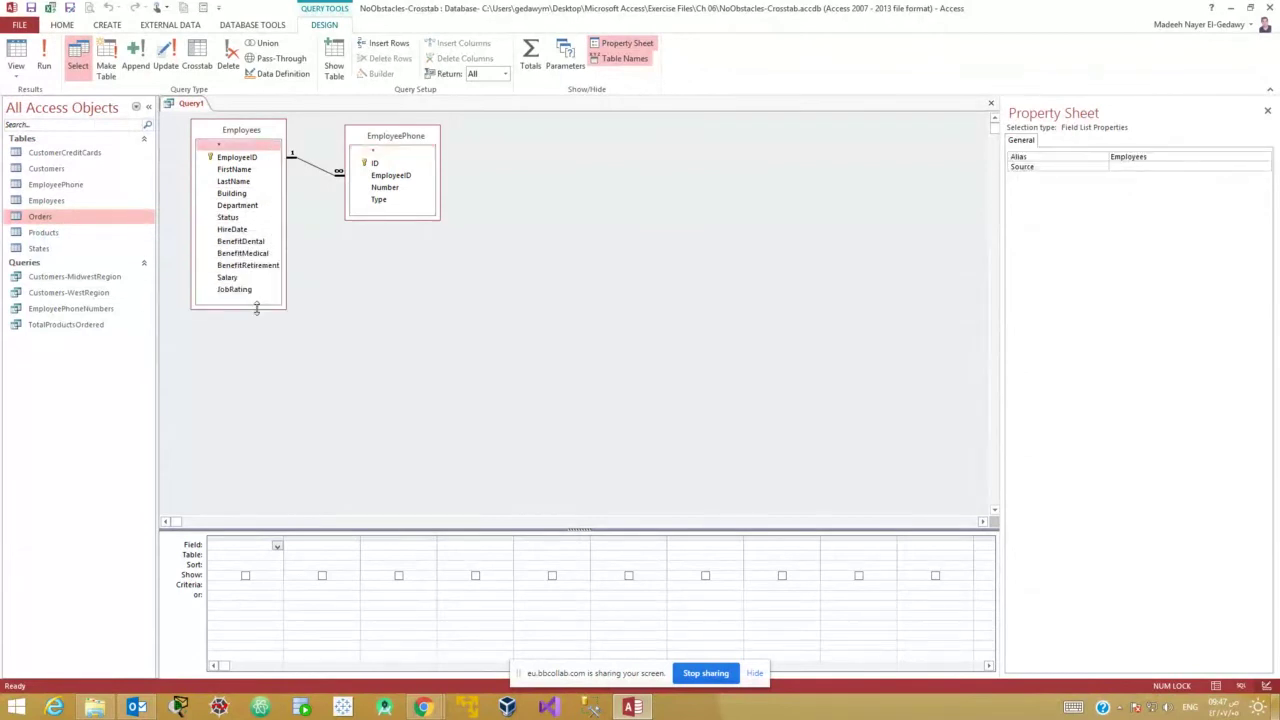
Add EmployeeID, LastName and Department from Employees, followed by Type and Number from EmployeePhone, to the query grid.
double_click(250, 157)
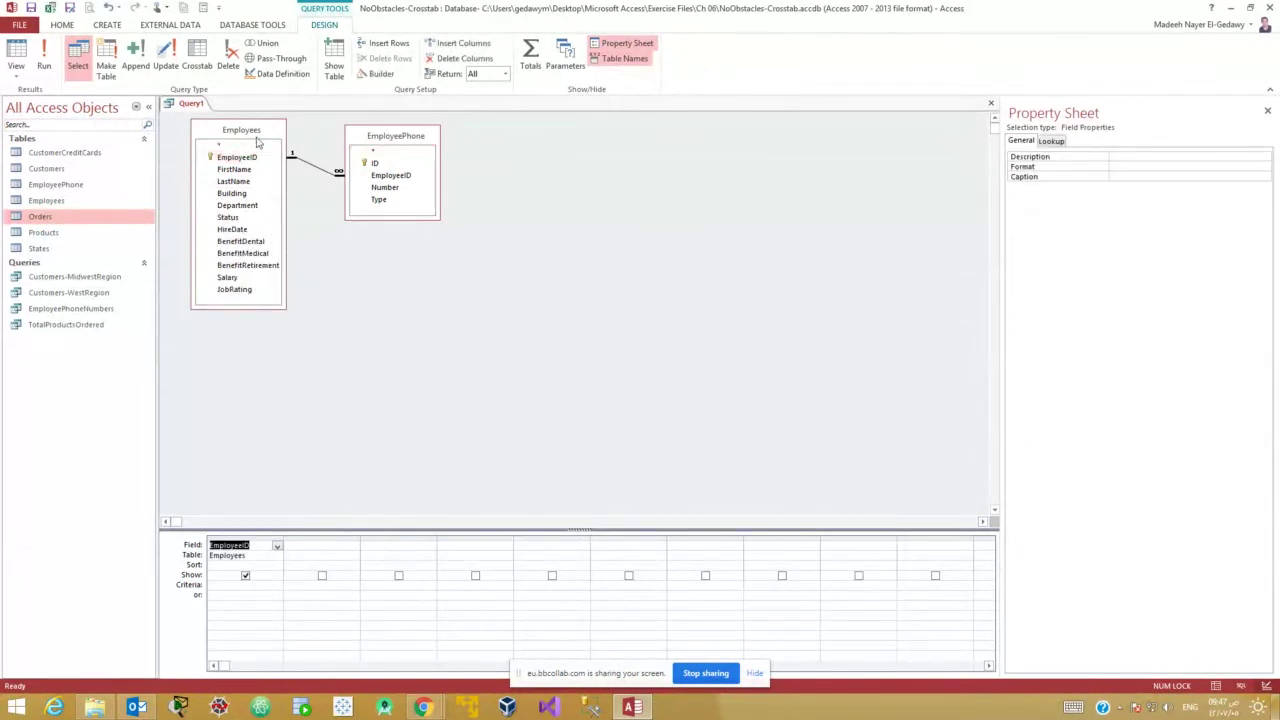
click(246, 170)
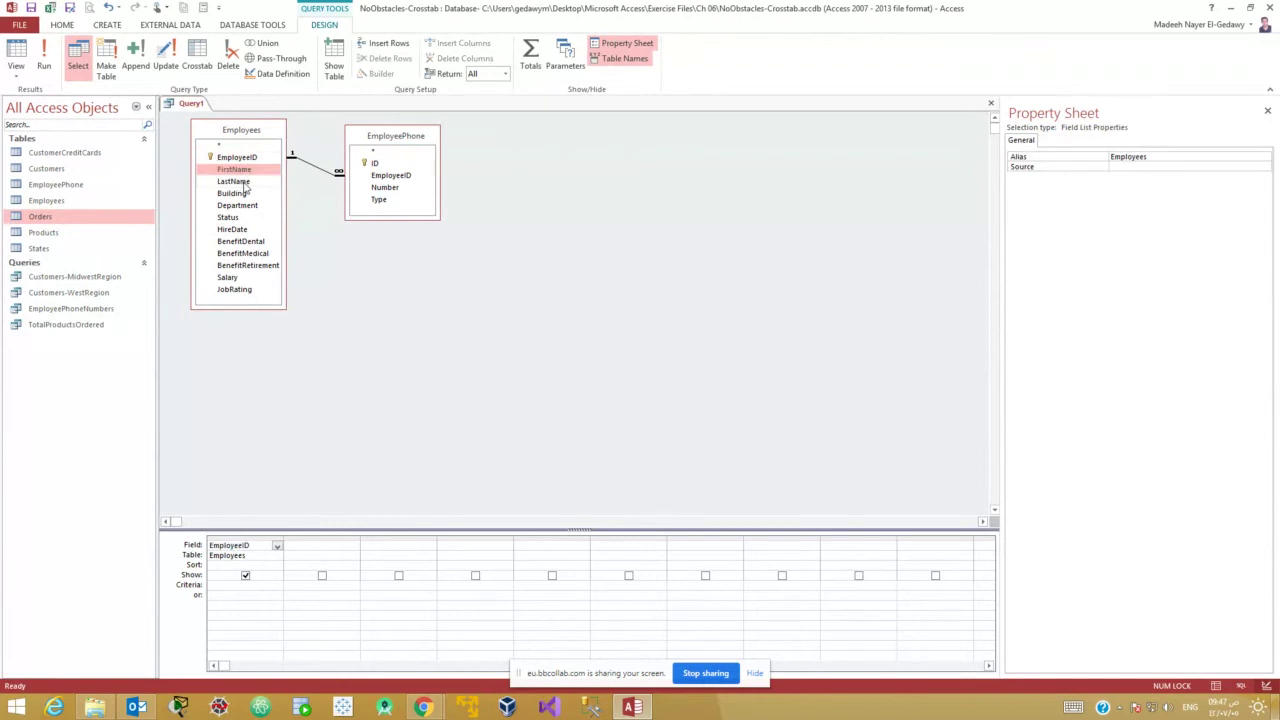
double_click(244, 182)
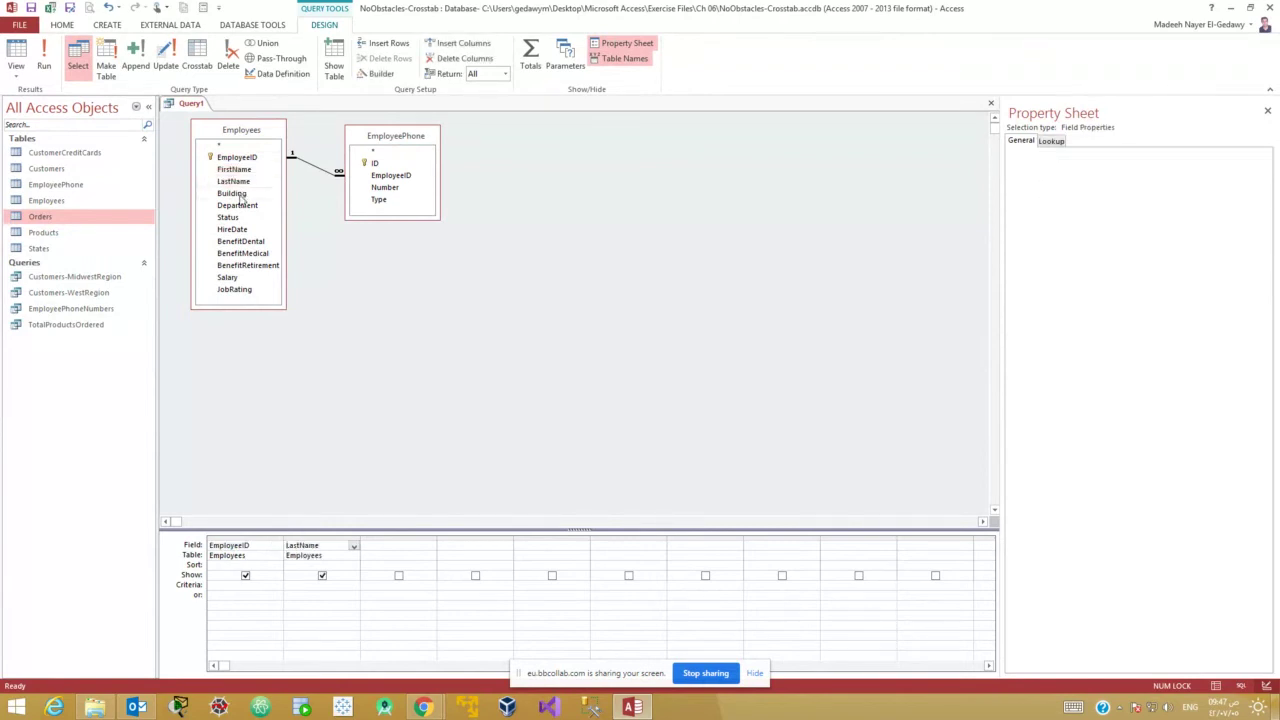
click(240, 194)
double_click(248, 205)
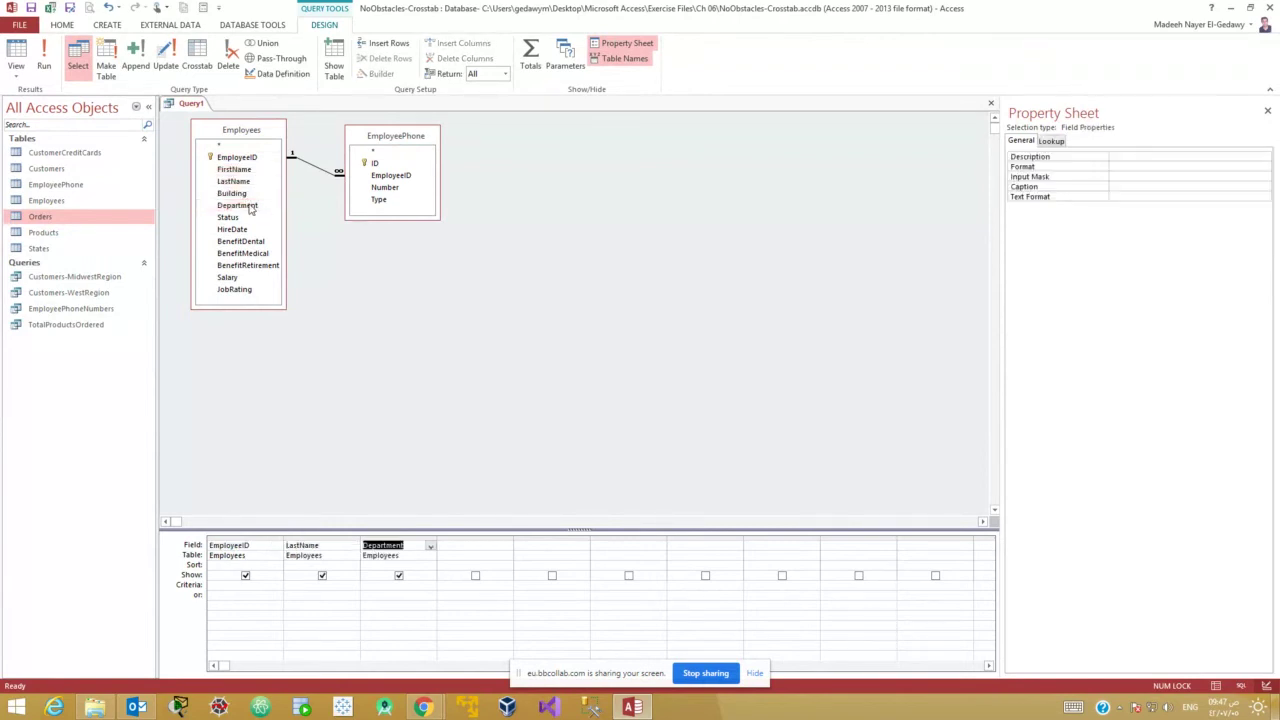
click(388, 187)
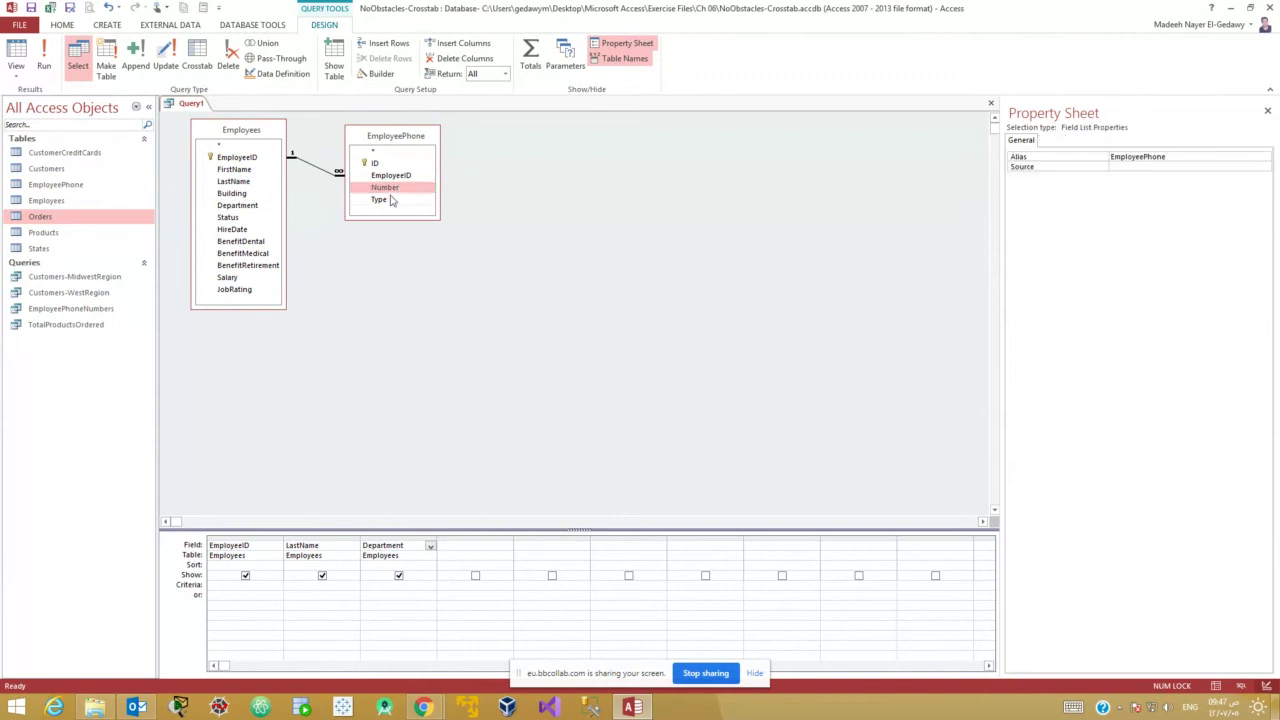
double_click(391, 200)
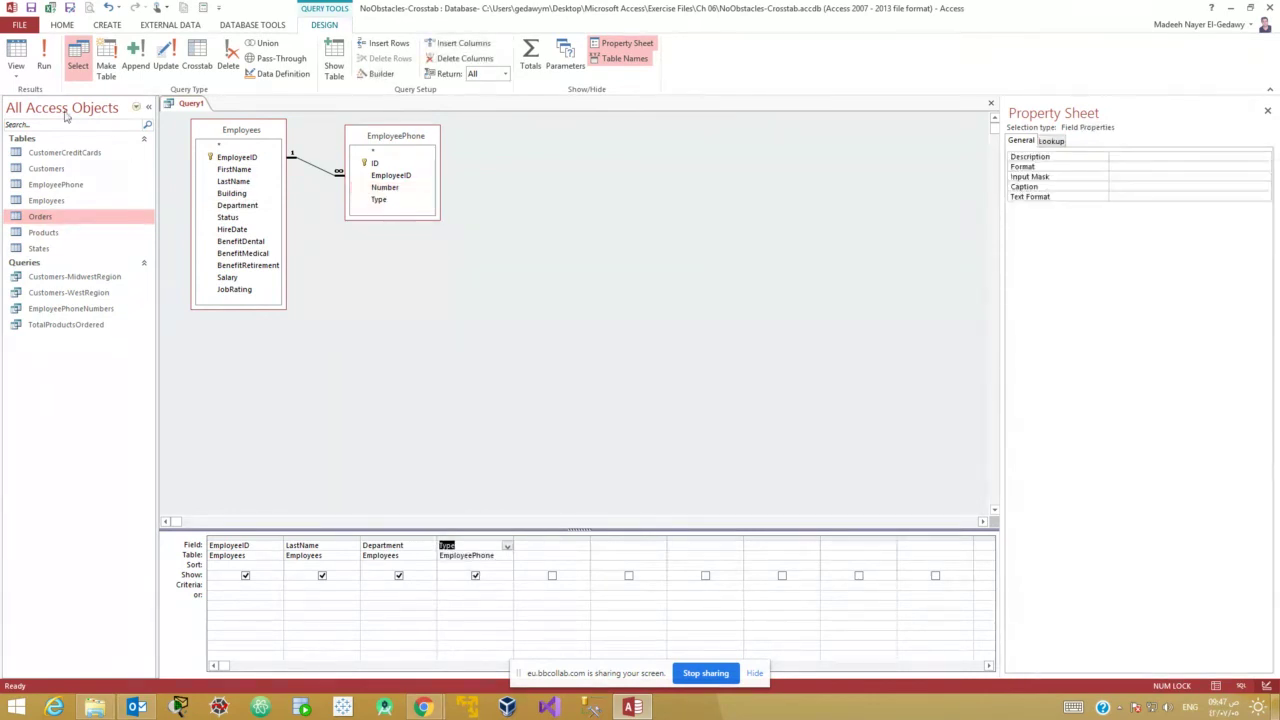
click(398, 189)
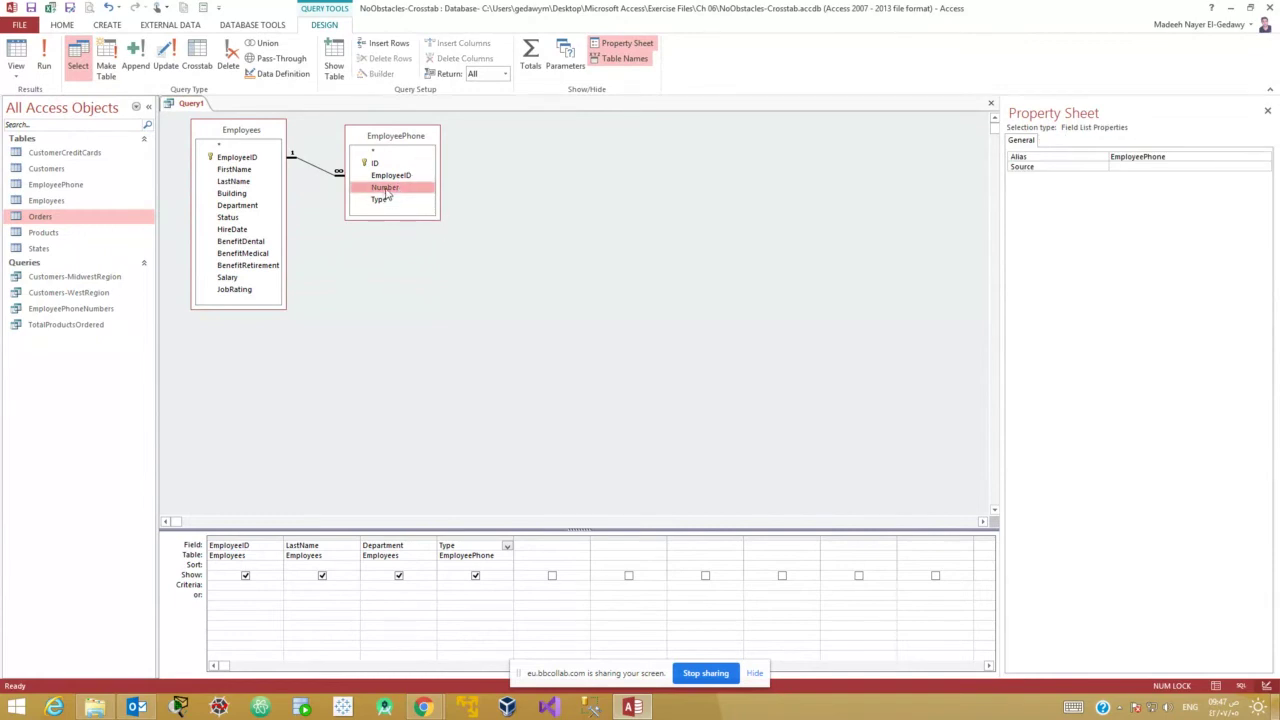
double_click(386, 190)
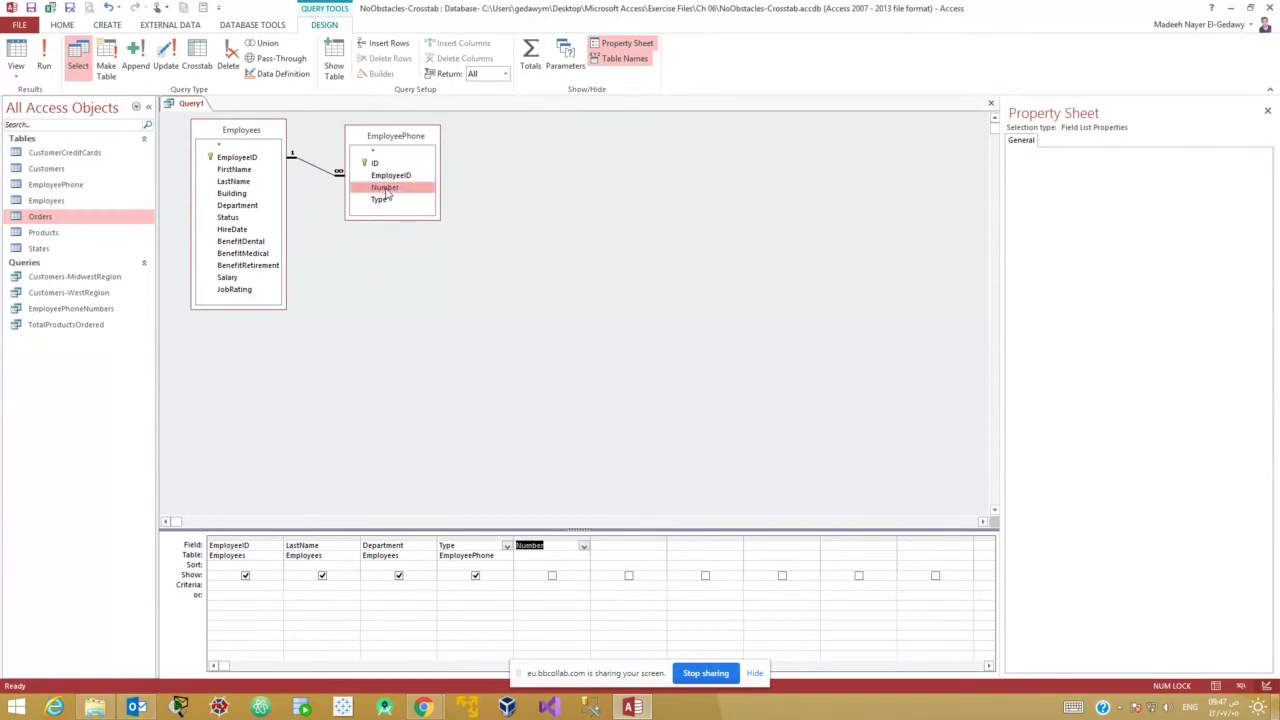
Preview the query's records in Datasheet View and close the query without saving it.
click(22, 67)
click(60, 97)
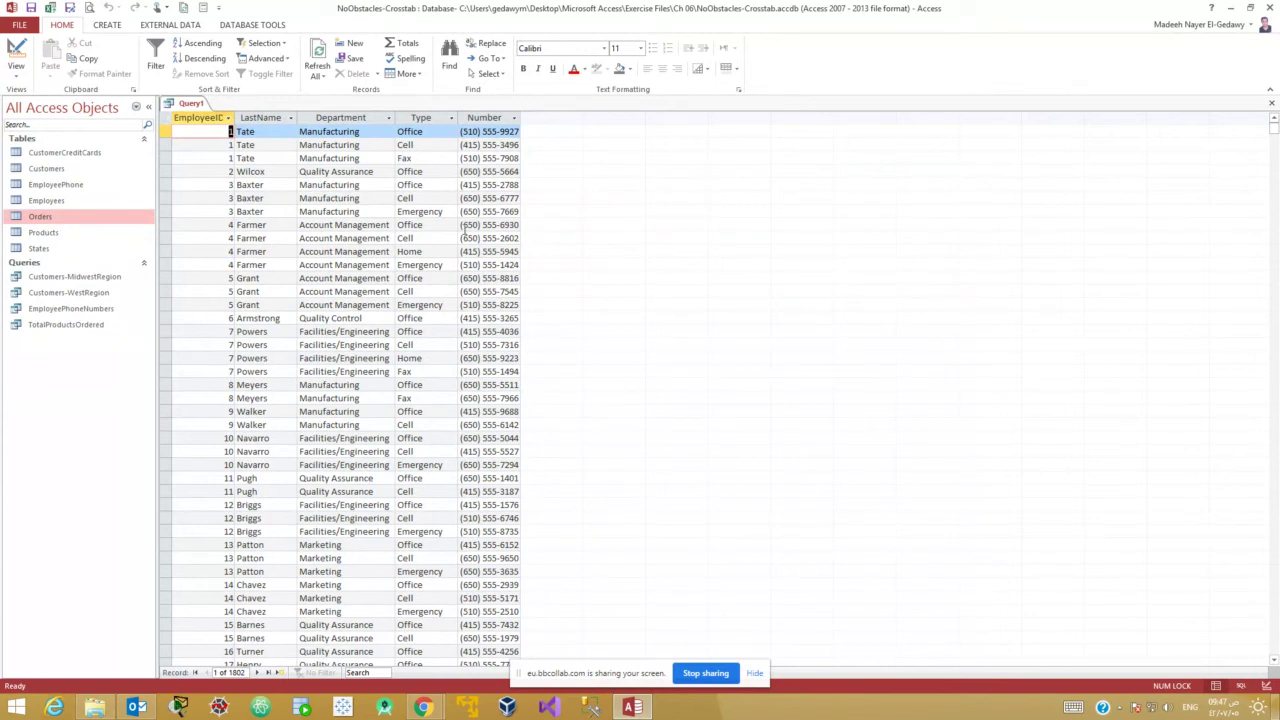
click(1271, 104)
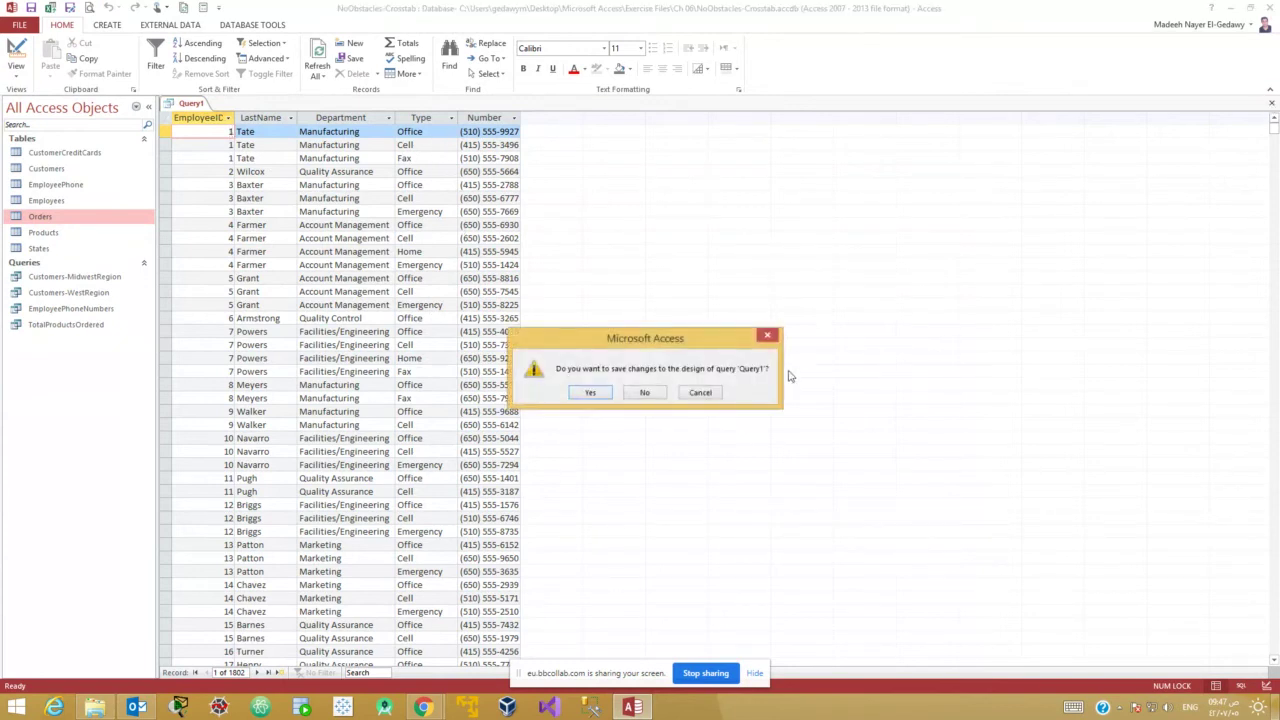
click(645, 393)
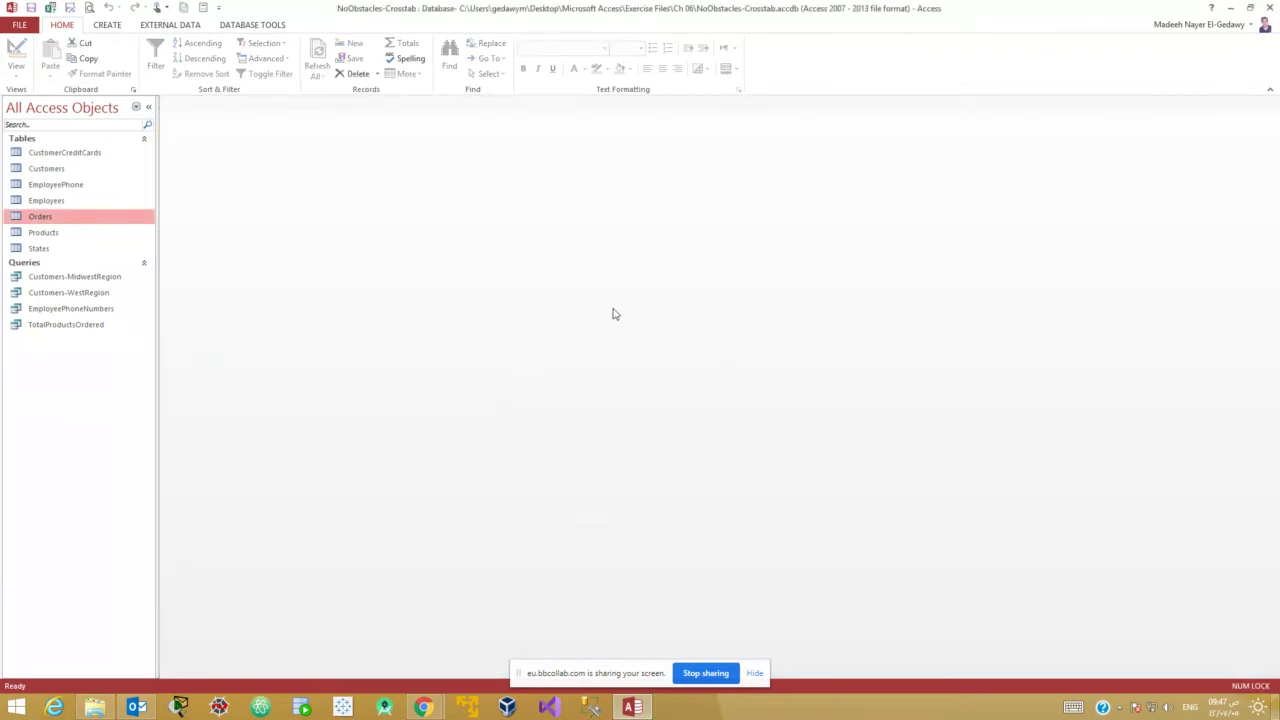
Start a new query design with the Employees and EmployeePhone tables and extend the Employees box to show all its fields.
click(107, 25)
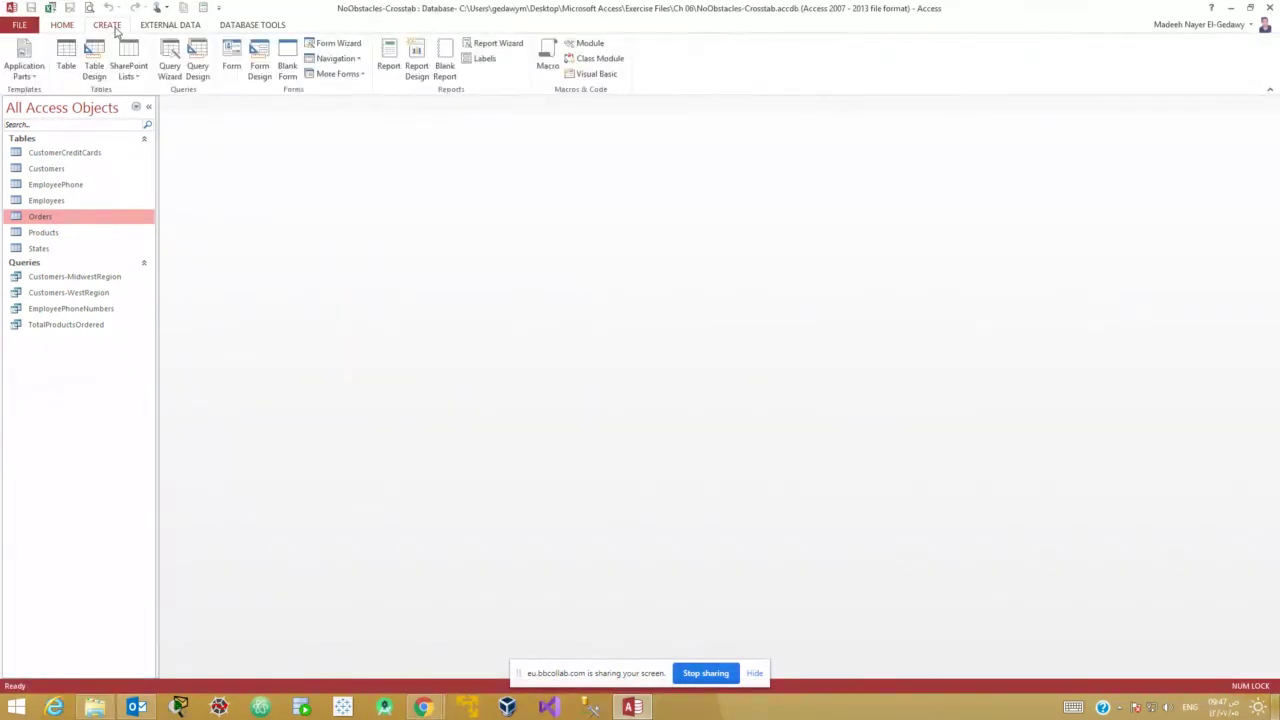
click(197, 68)
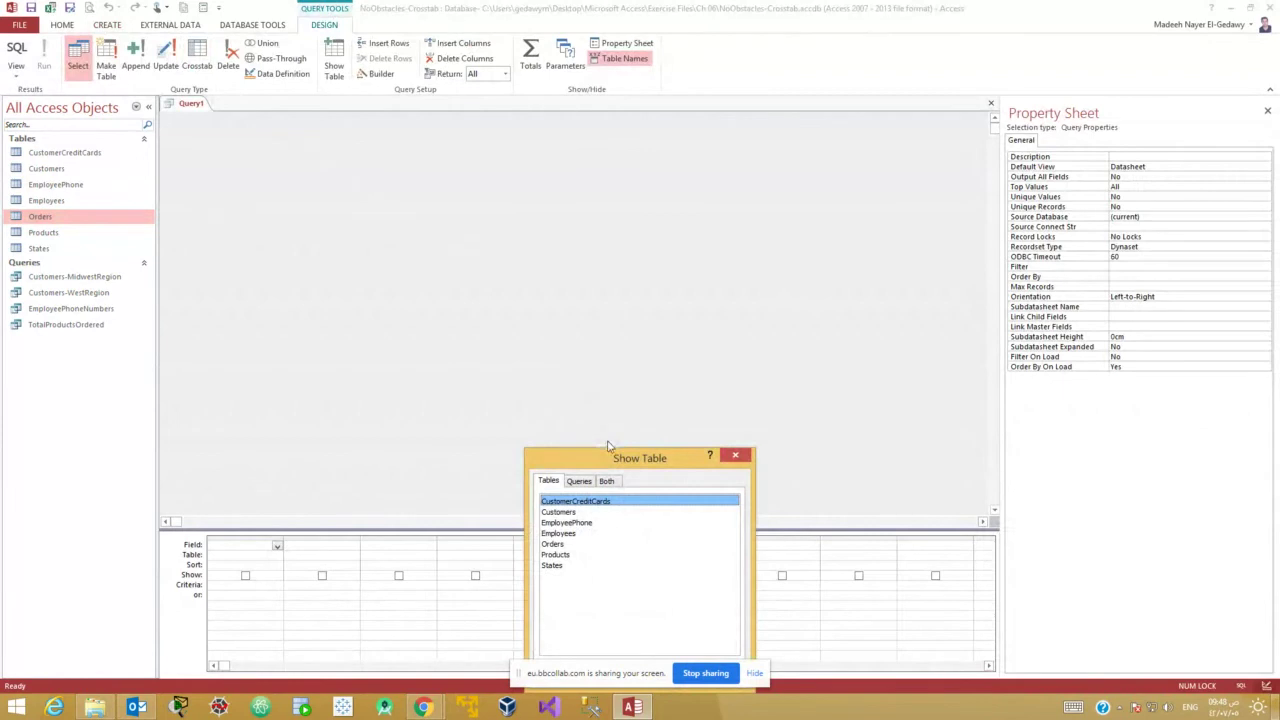
drag(610, 461, 535, 246)
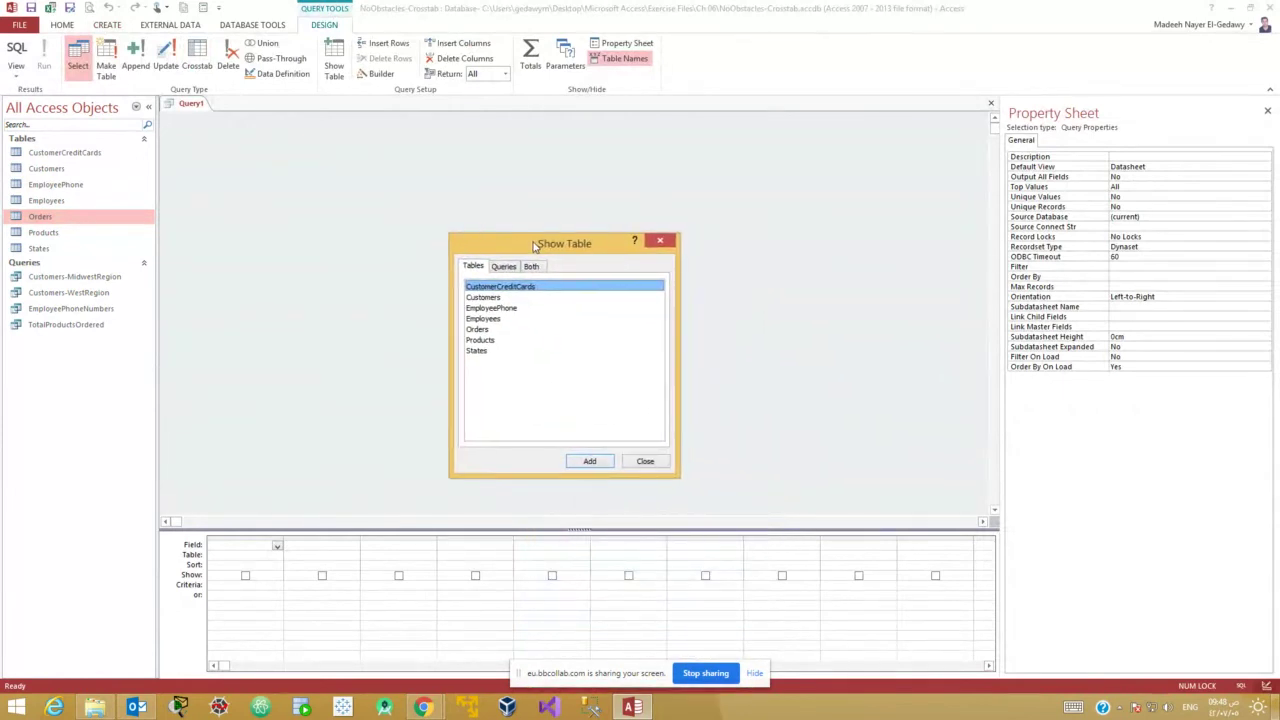
double_click(499, 319)
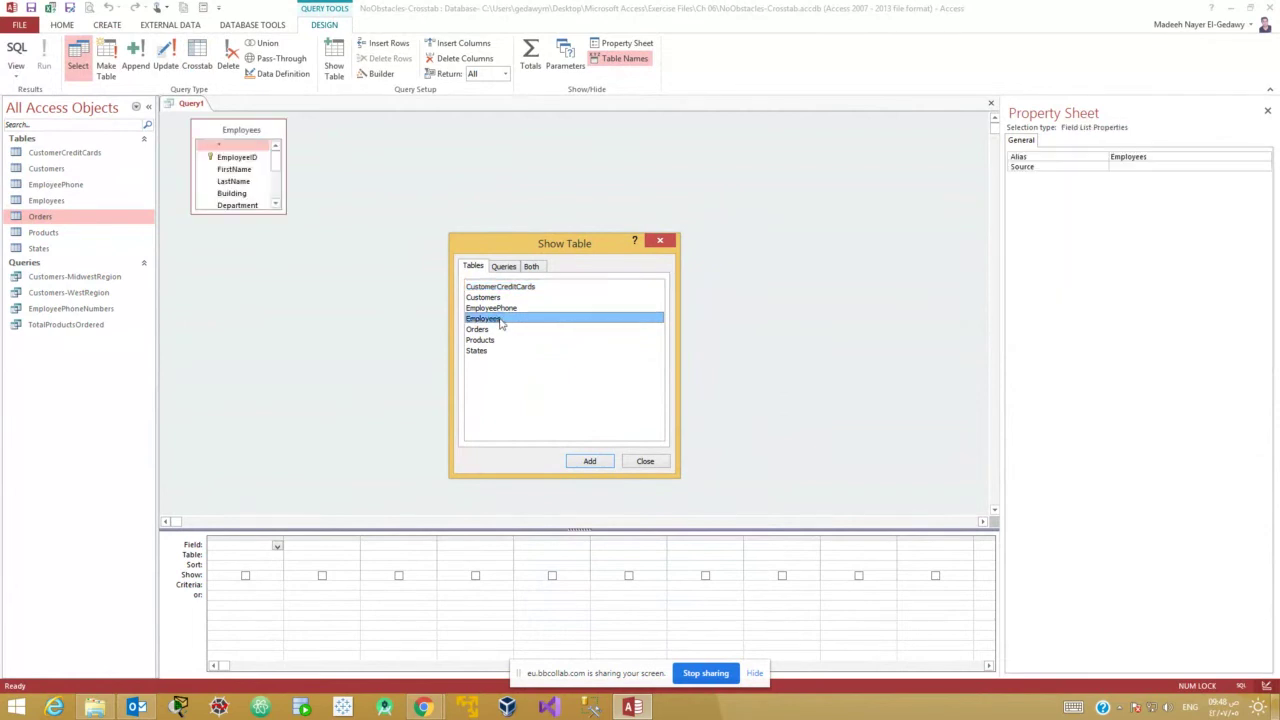
double_click(499, 308)
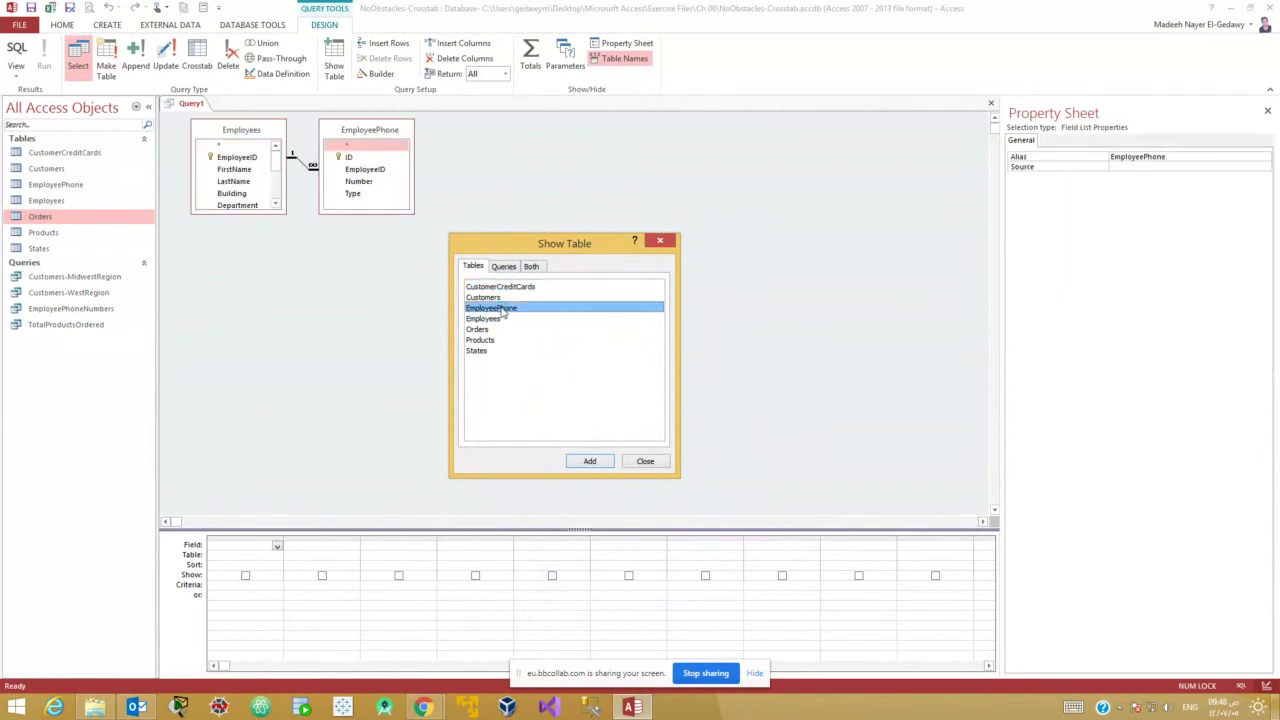
click(645, 461)
click(245, 212)
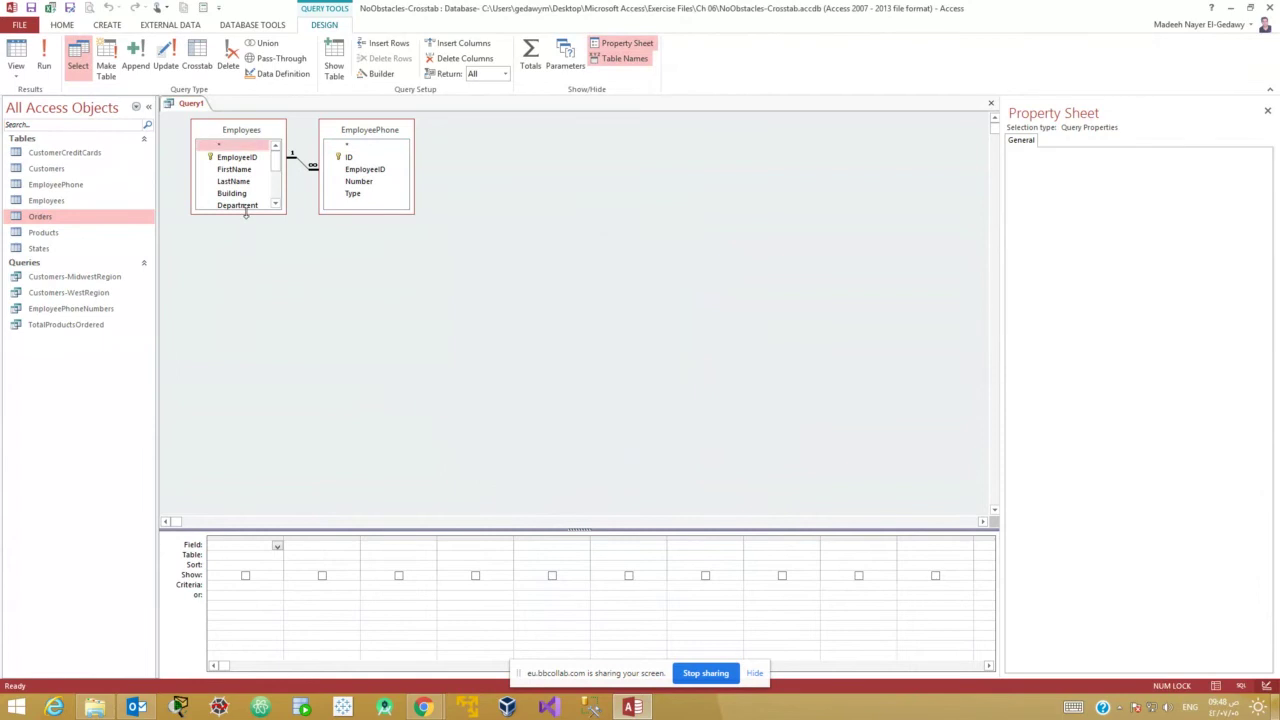
drag(245, 212, 261, 303)
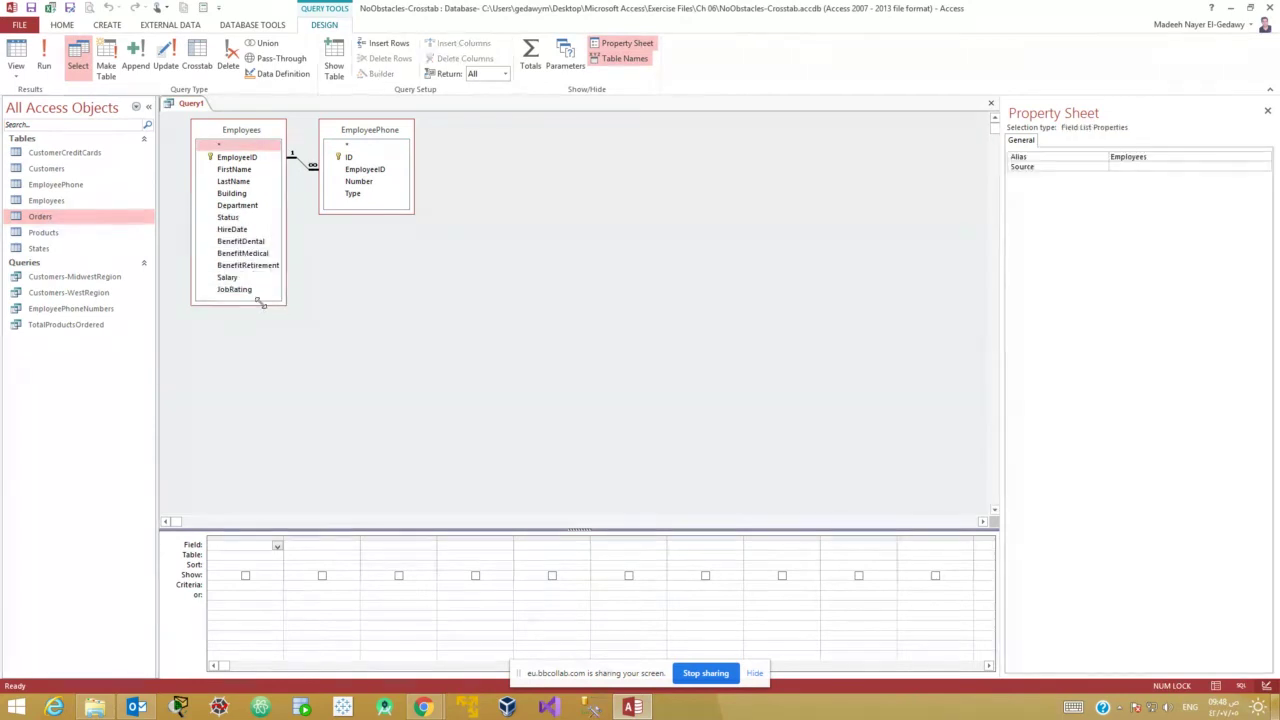
Add FirstName, LastName, Number and Type to the query grid, and preview the records before returning to Design View.
double_click(246, 170)
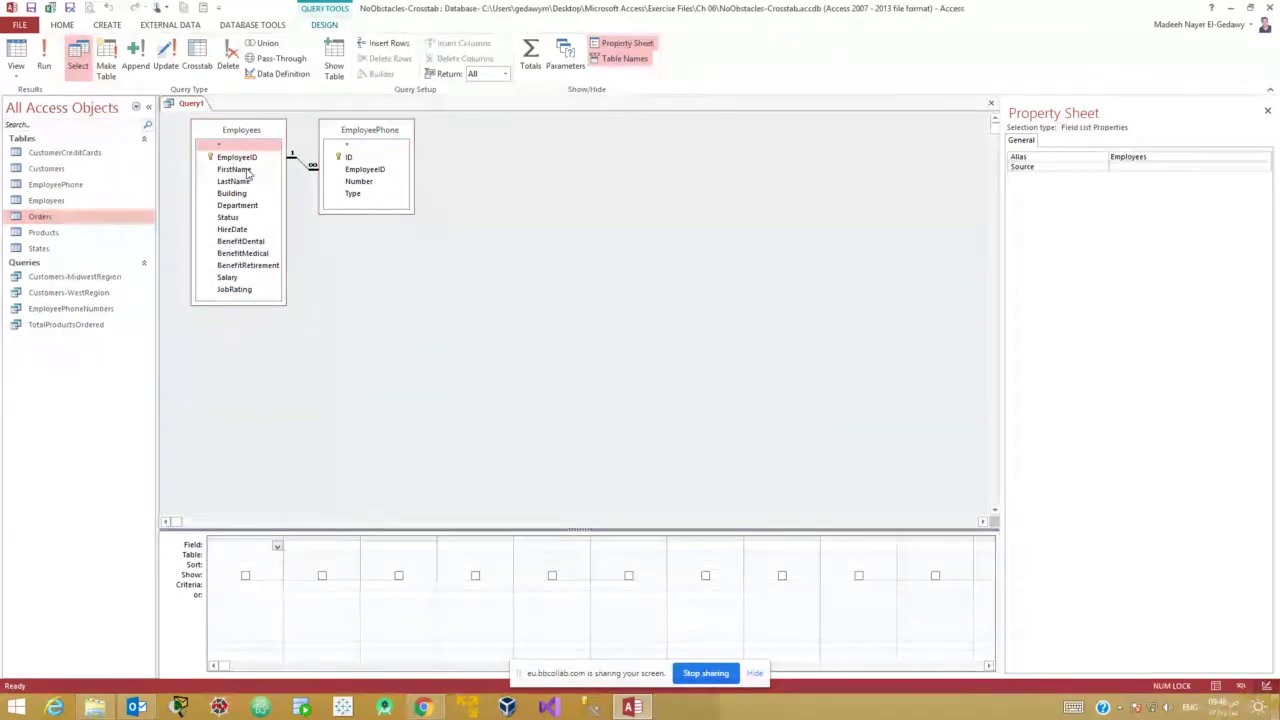
double_click(246, 182)
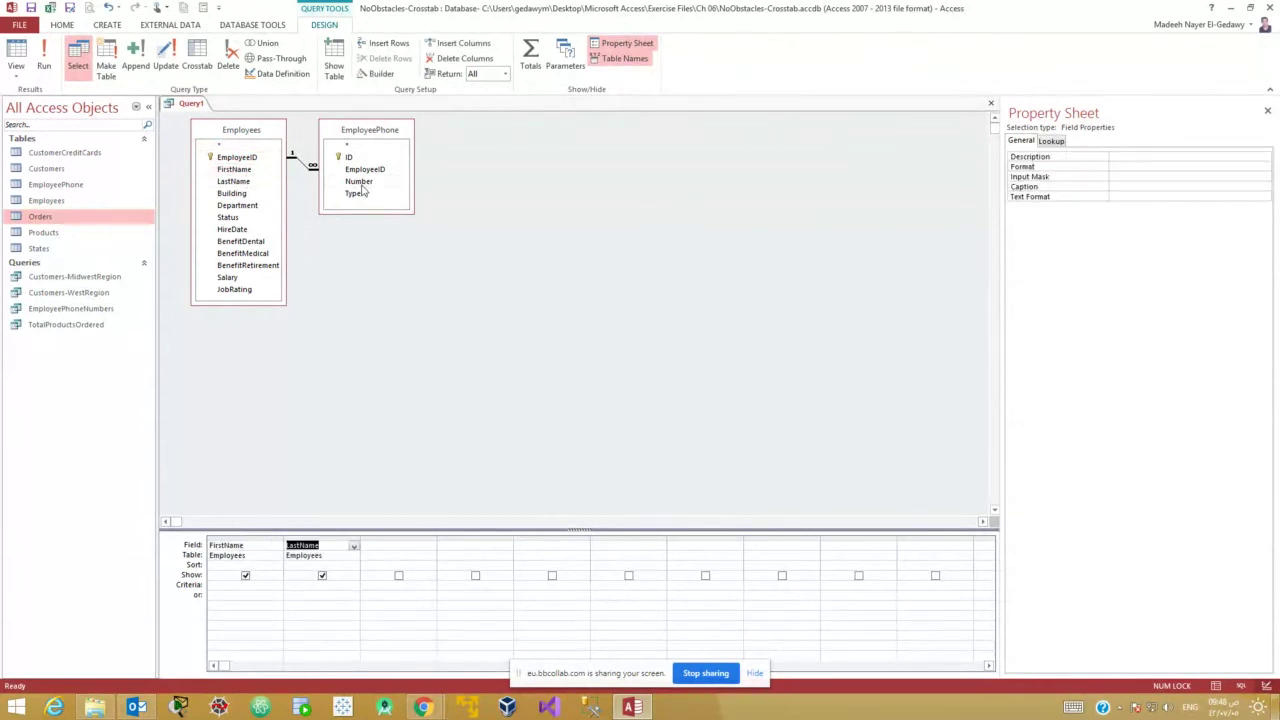
click(360, 181)
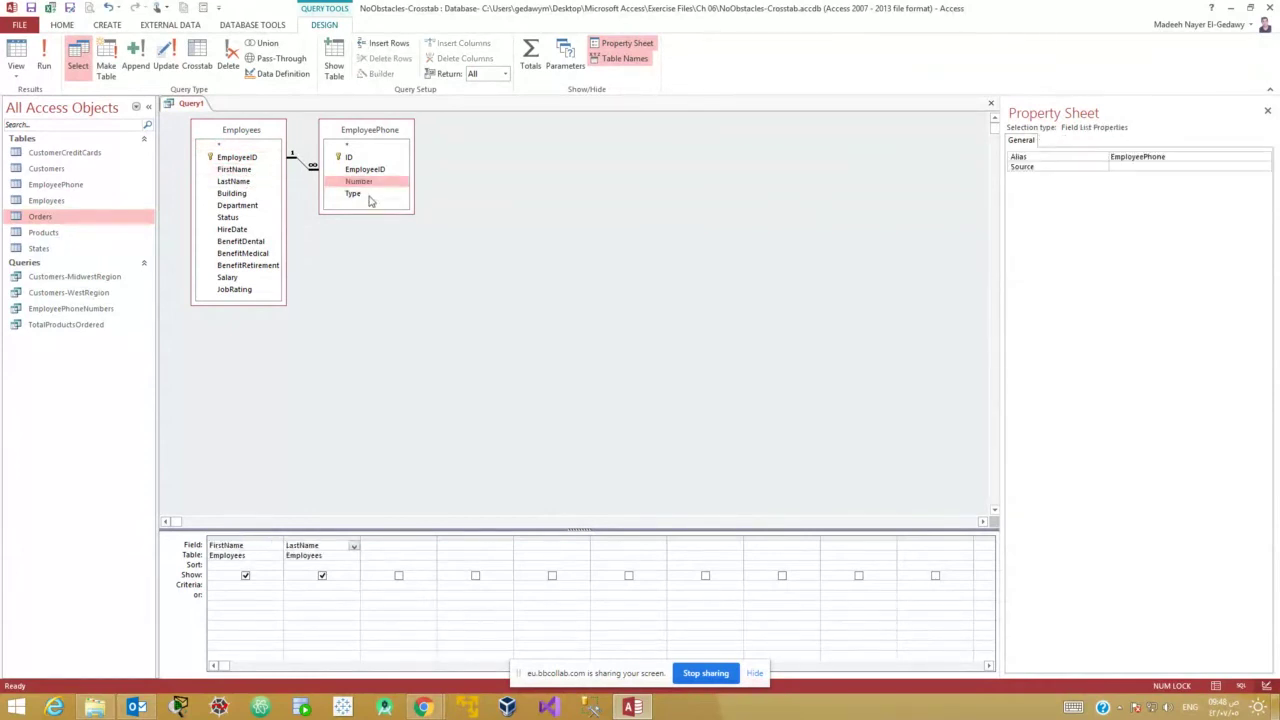
double_click(370, 184)
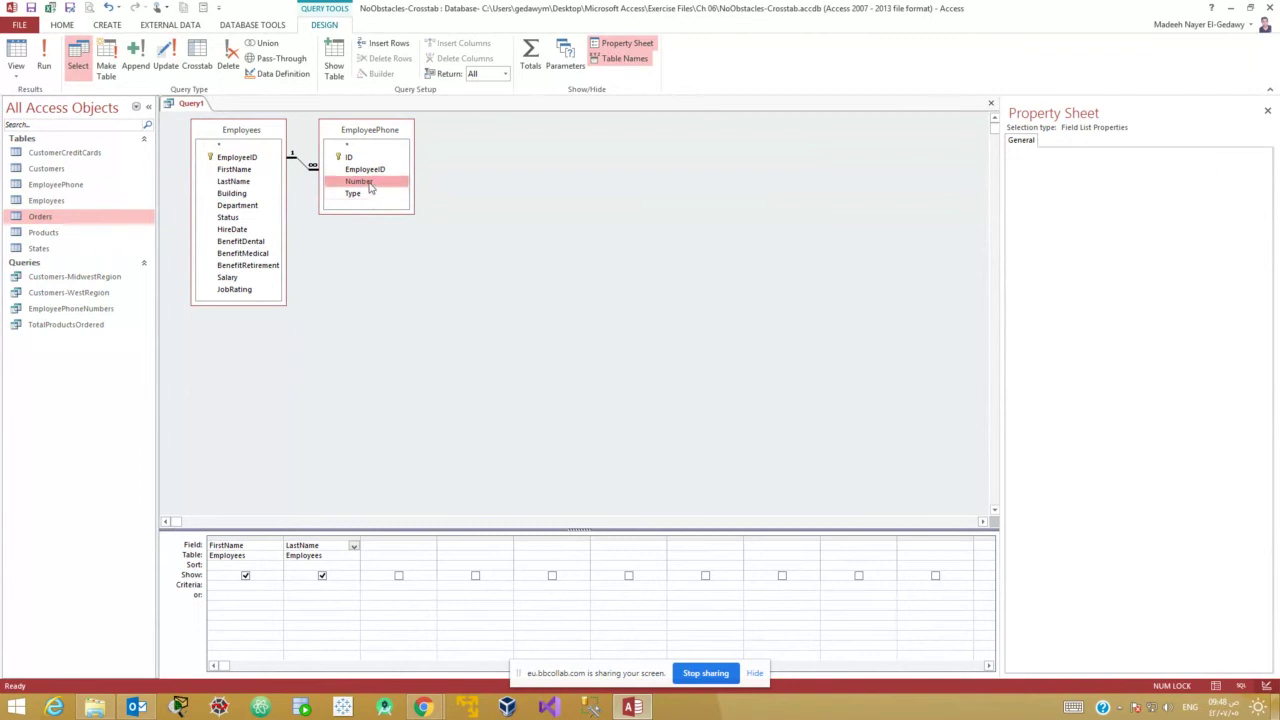
double_click(356, 195)
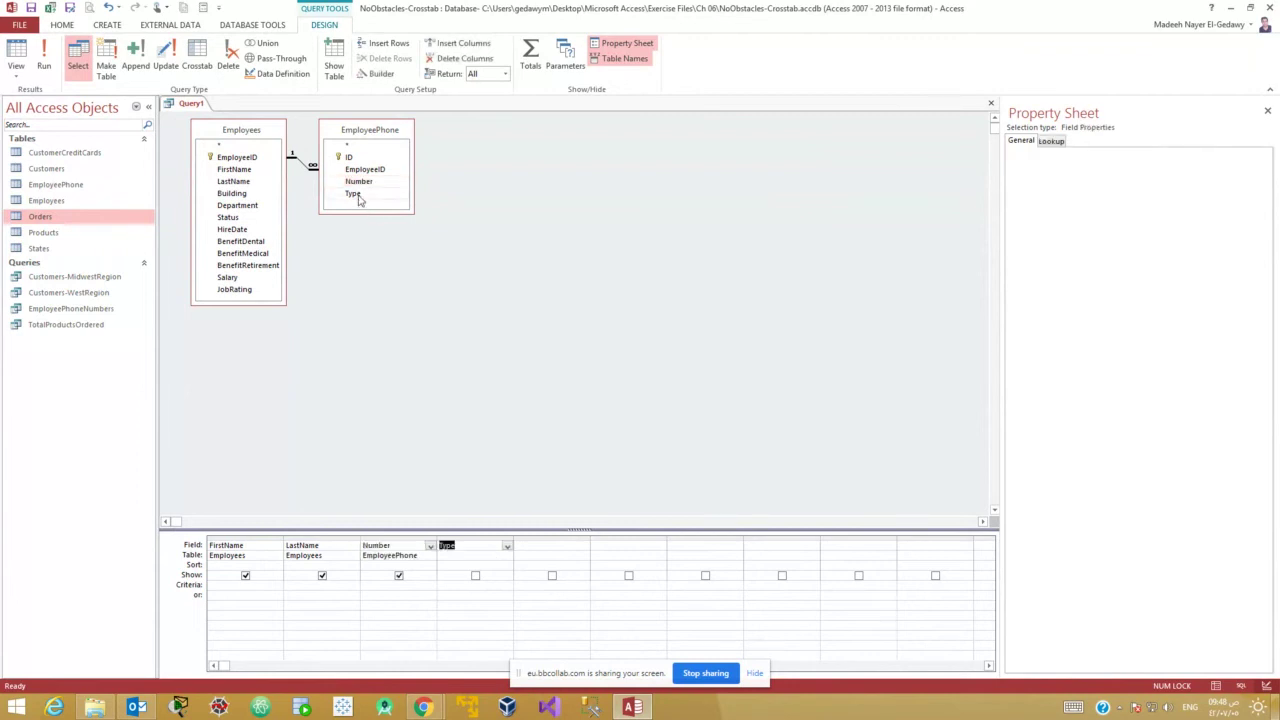
click(16, 56)
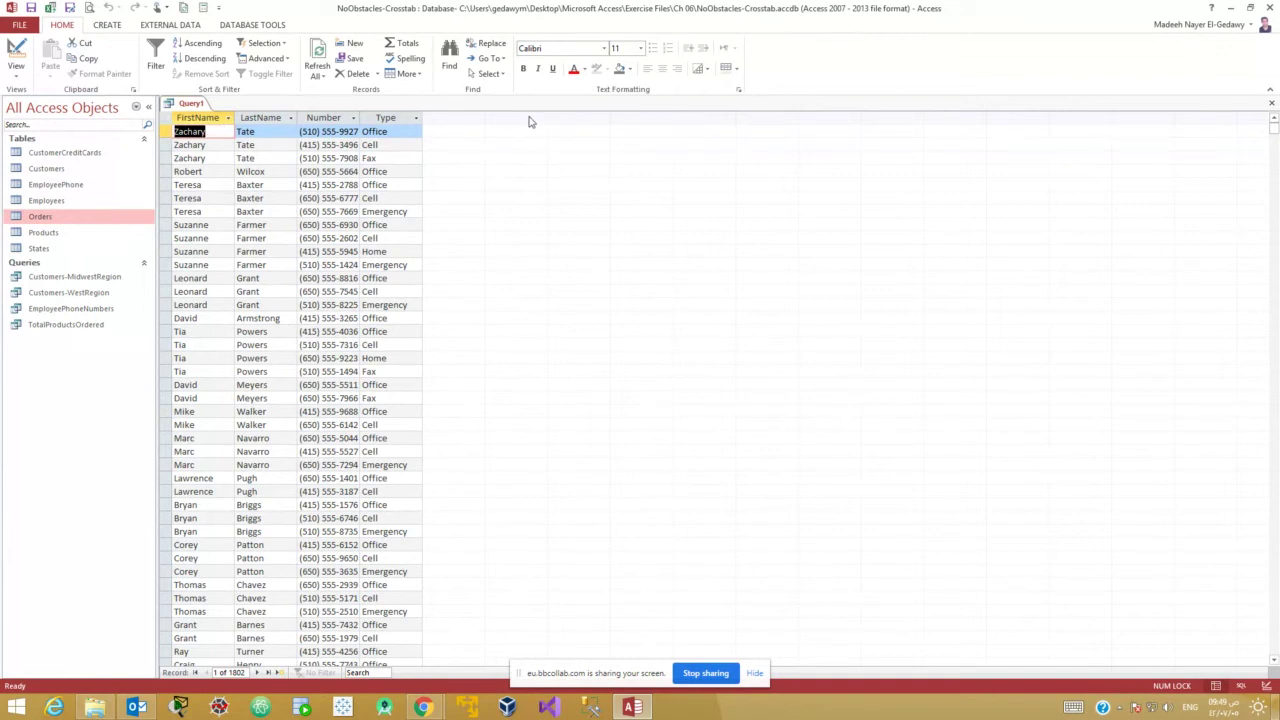
click(14, 52)
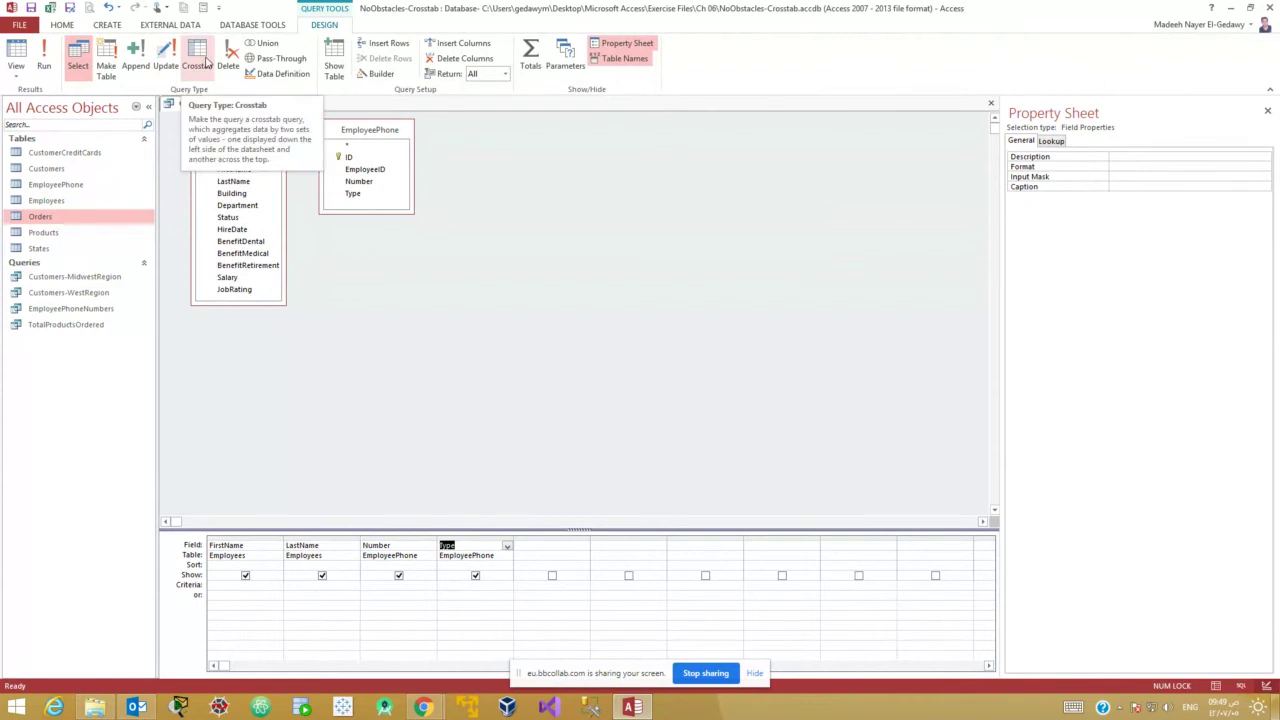
Convert the query to a Crosstab query and set FirstName and LastName as Row Headings.
click(197, 58)
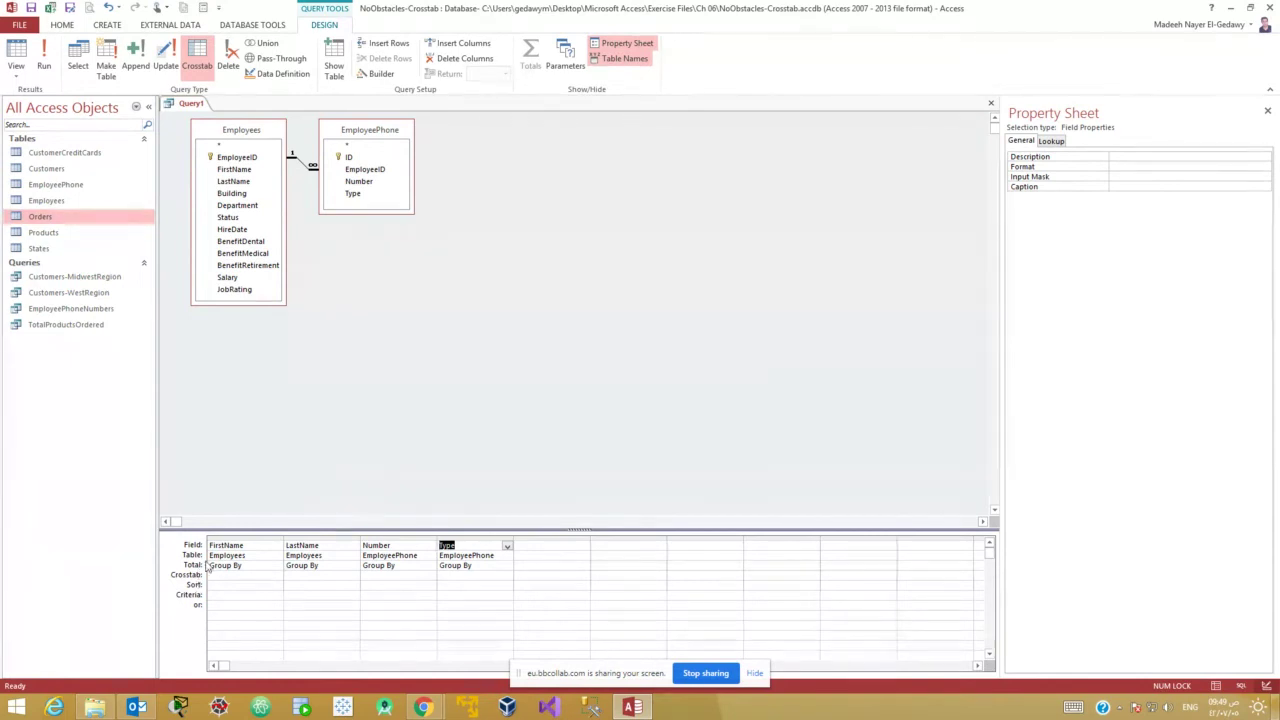
click(276, 576)
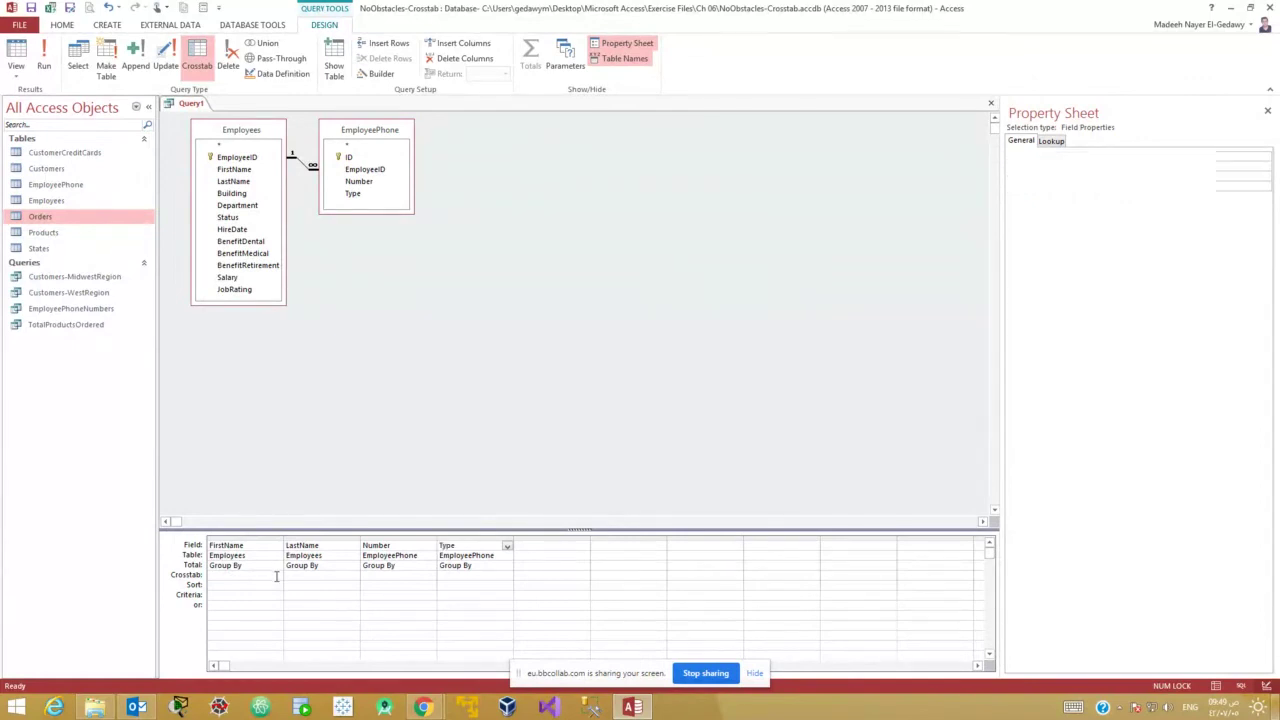
click(277, 578)
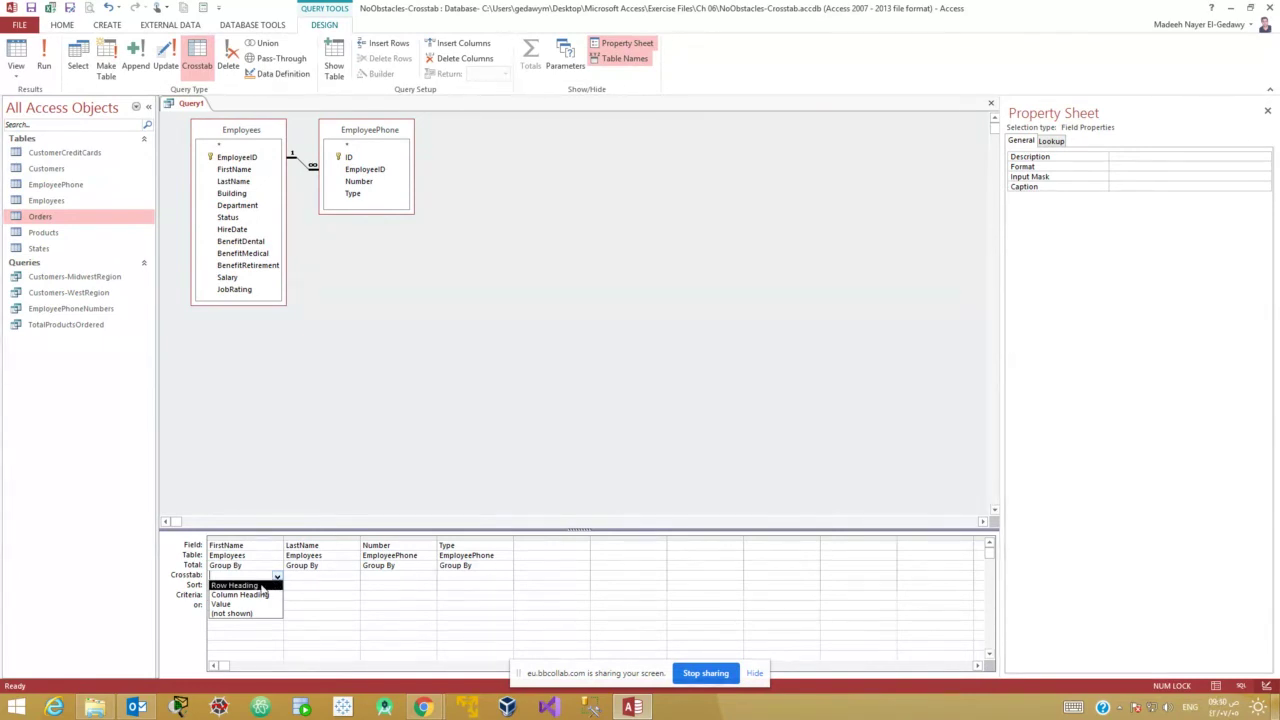
click(262, 586)
click(352, 578)
click(354, 579)
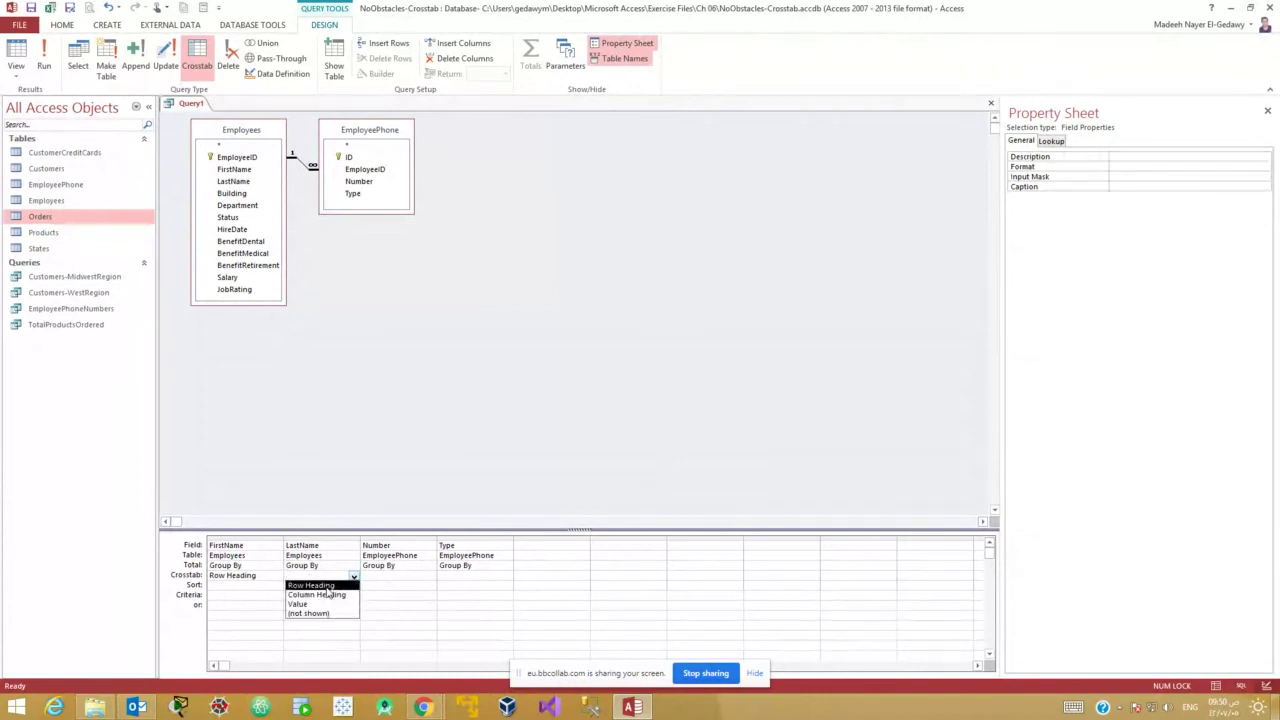
click(326, 586)
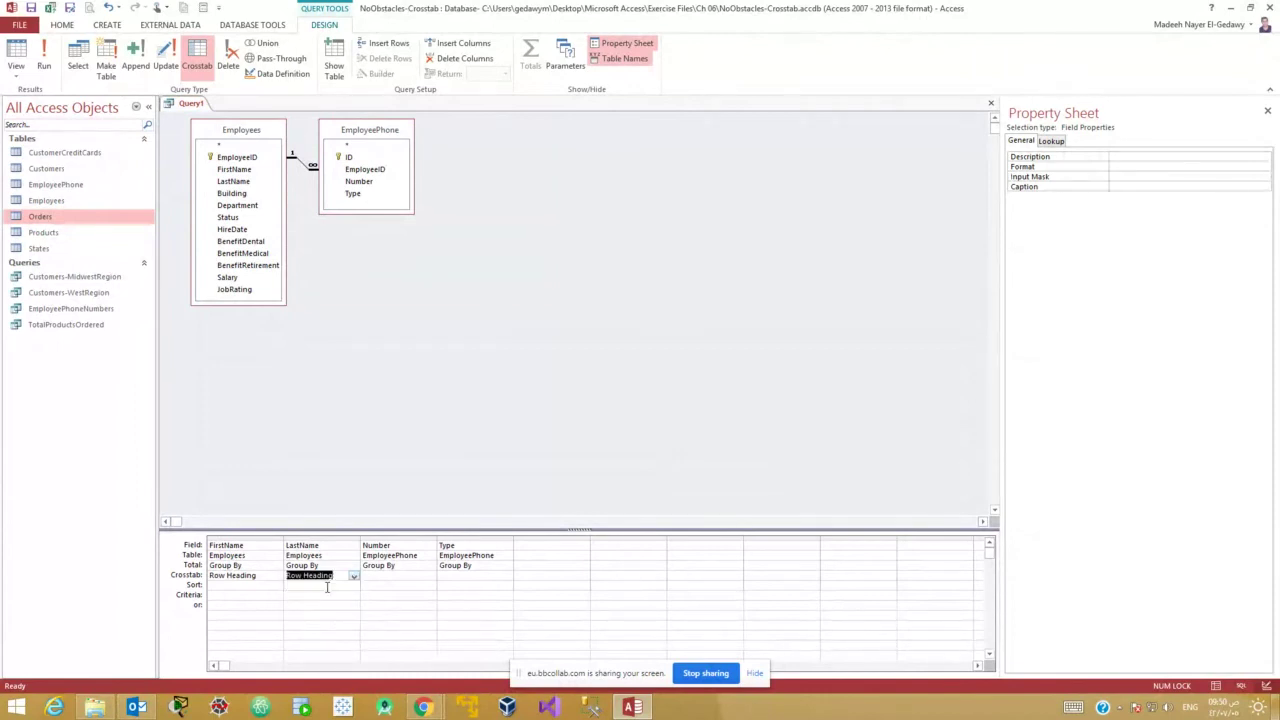
Set the Type field as the crosstab's Column Heading.
click(479, 577)
click(507, 577)
click(457, 591)
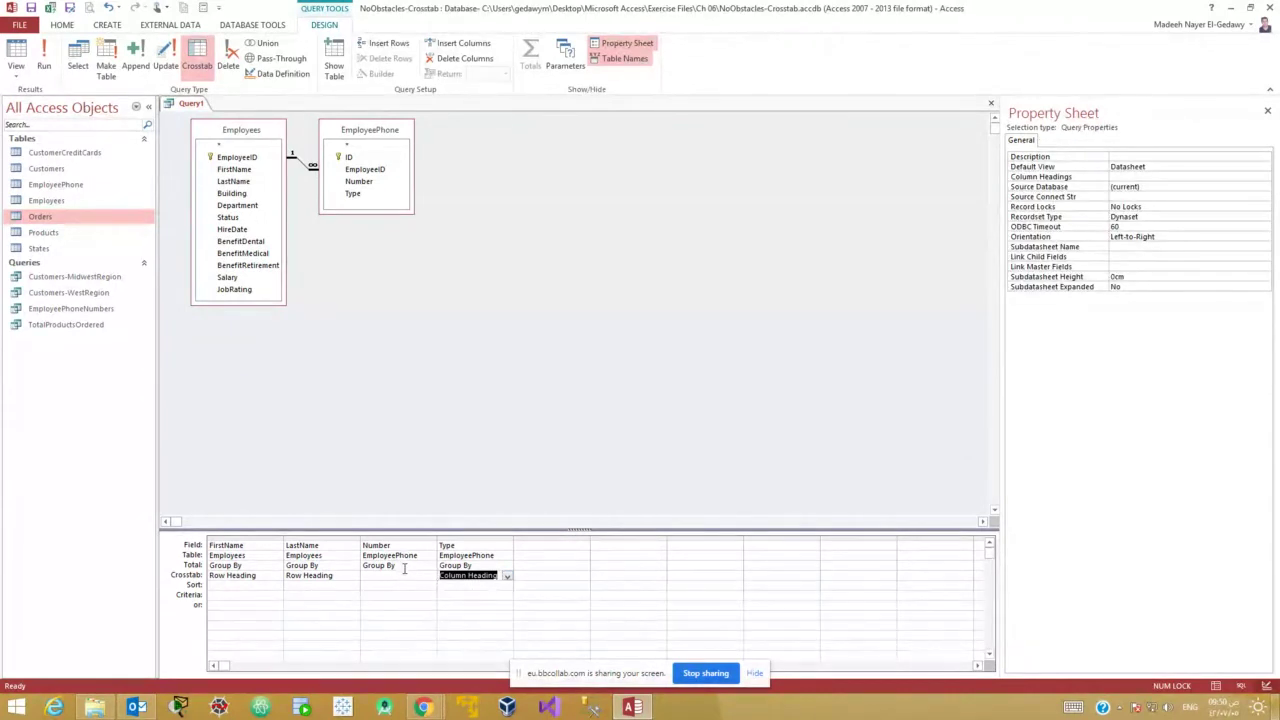
Set the Number field's Total to First and its Crosstab role to Value.
click(418, 567)
click(430, 566)
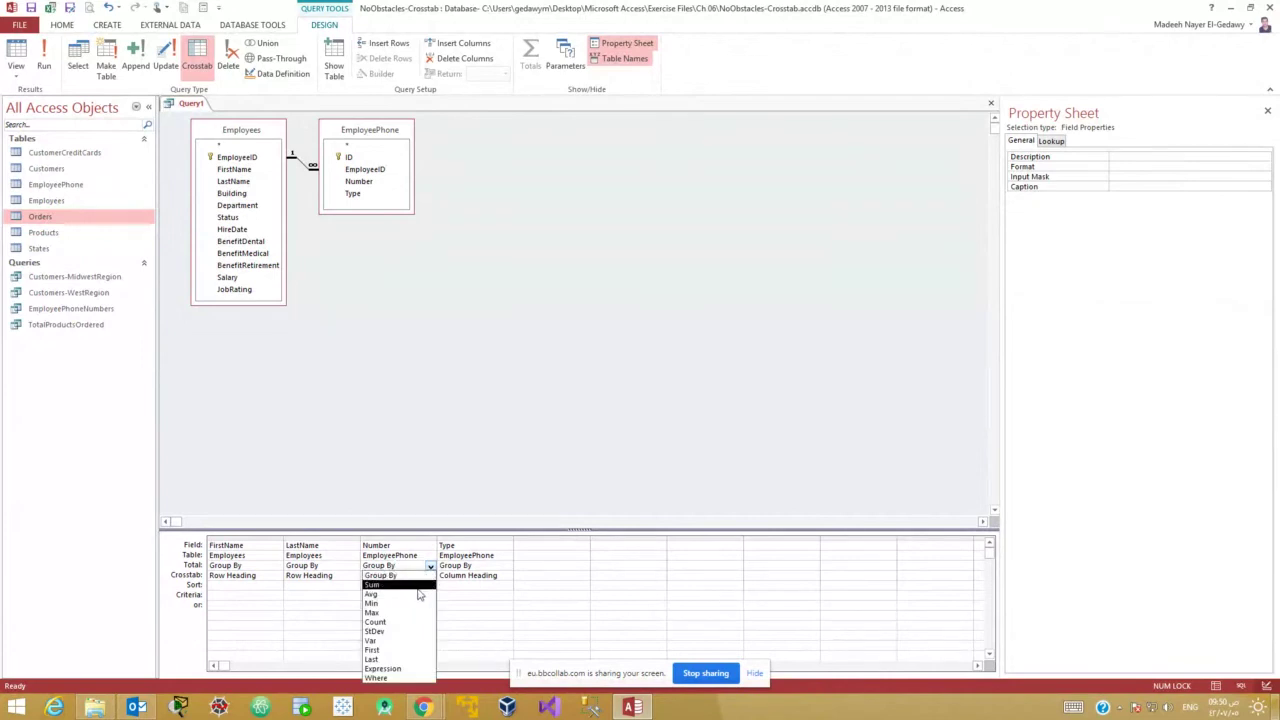
click(405, 651)
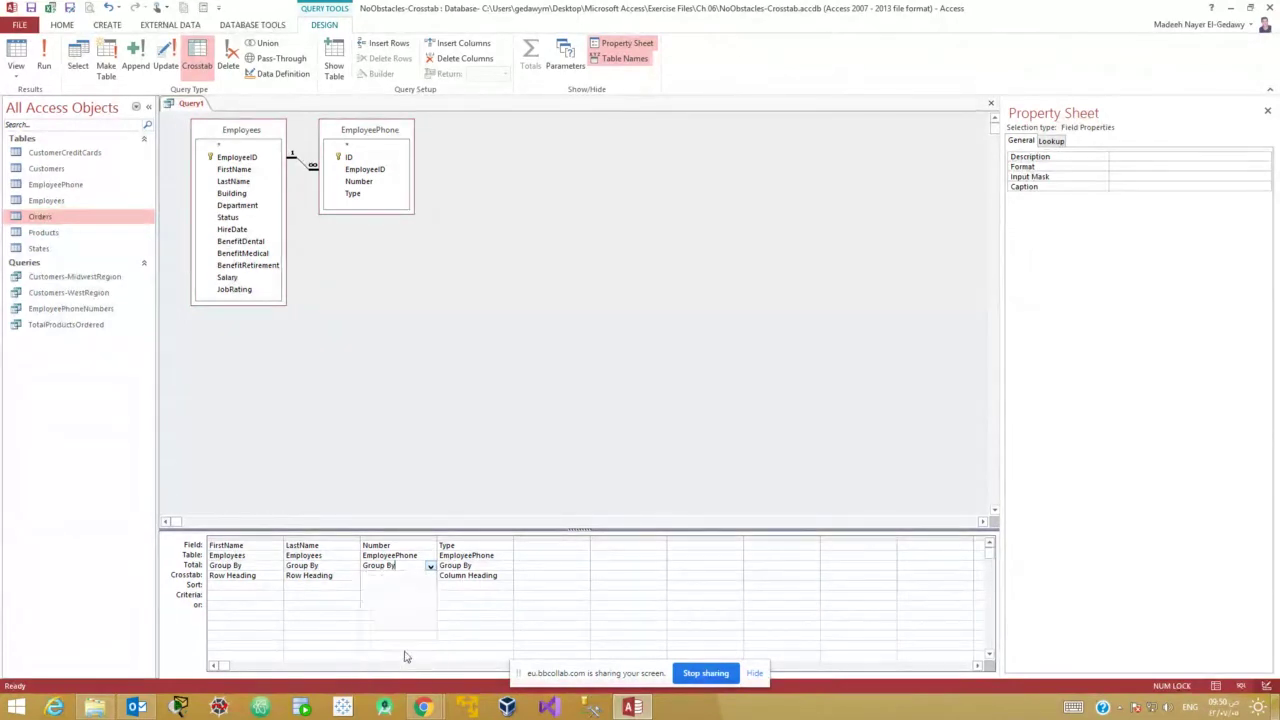
click(430, 577)
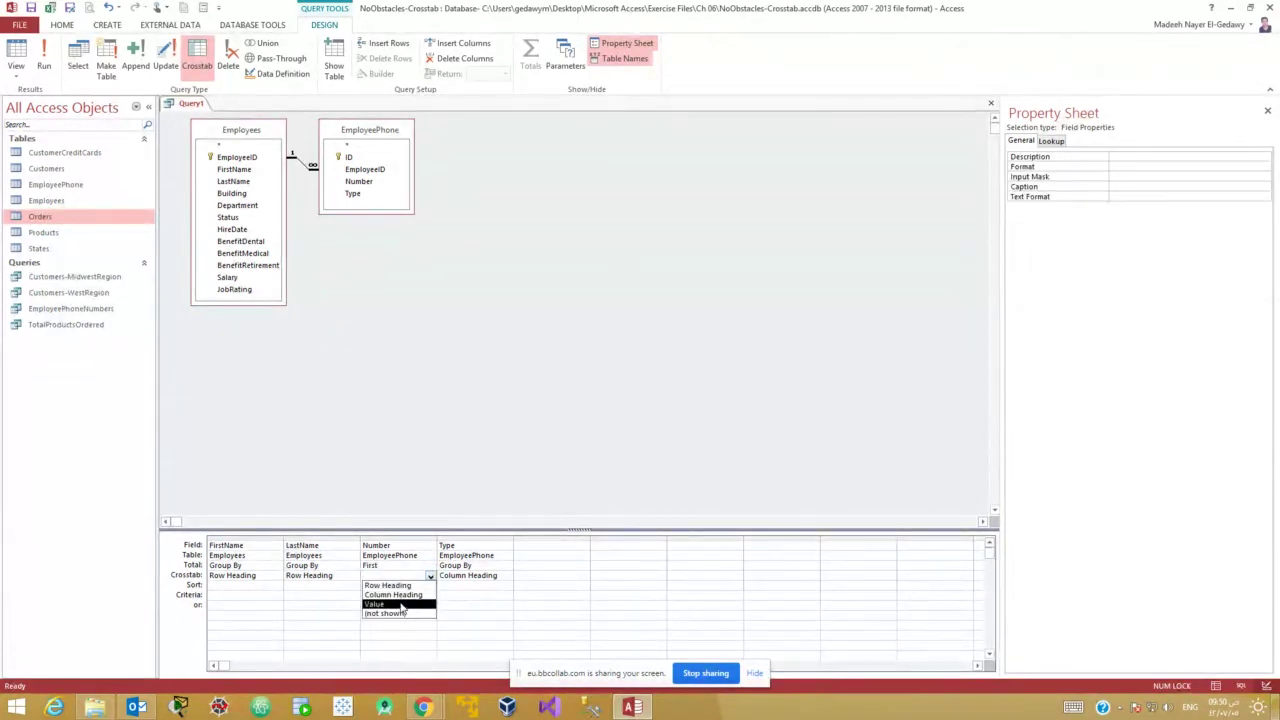
click(398, 604)
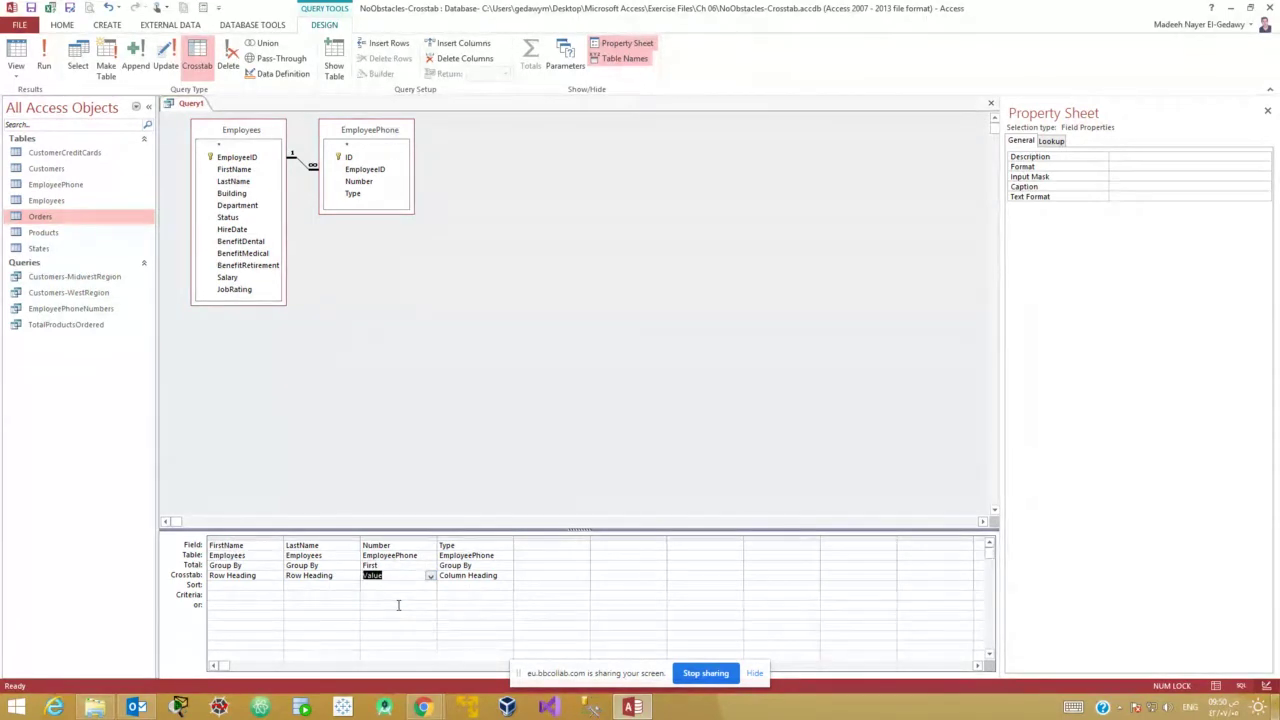
Preview the crosstab in Datasheet View, select the first record to examine its phone types, and return to Design View.
click(18, 55)
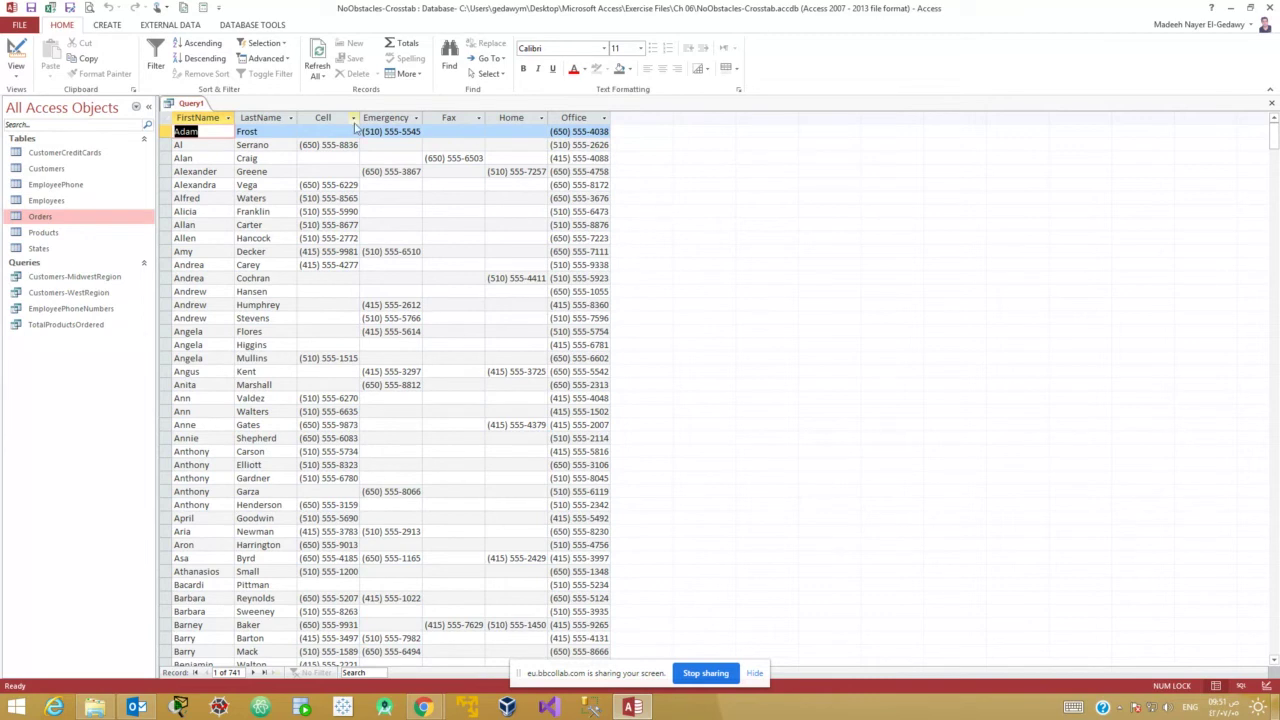
click(166, 131)
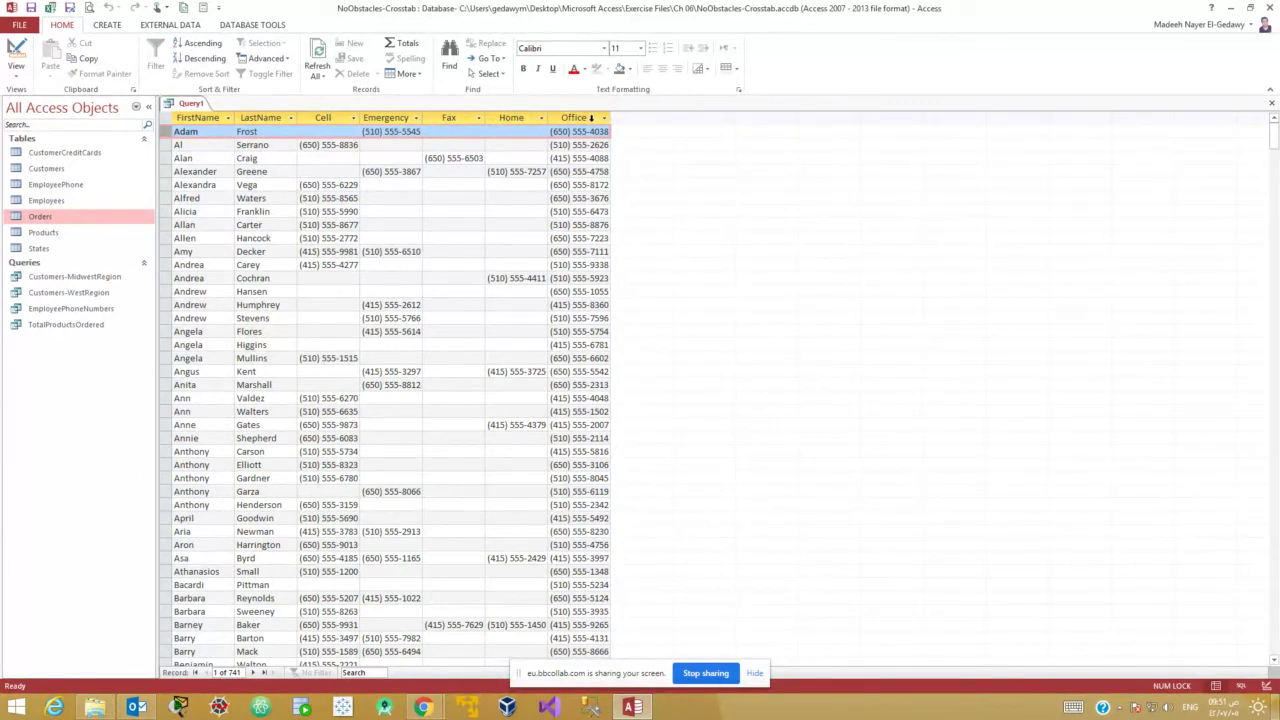
click(16, 50)
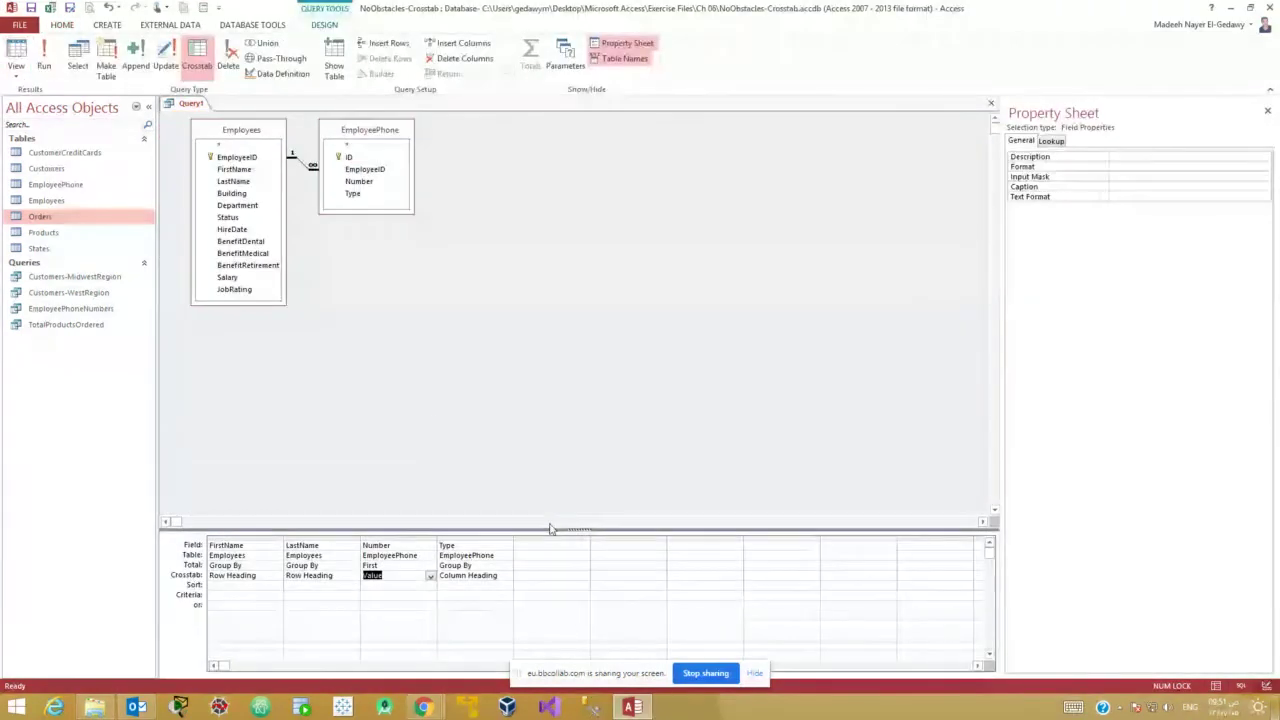
Enlarge the design grid pane and compare the row heading, column heading and value settings with the crosstab's datasheet.
drag(363, 531, 358, 435)
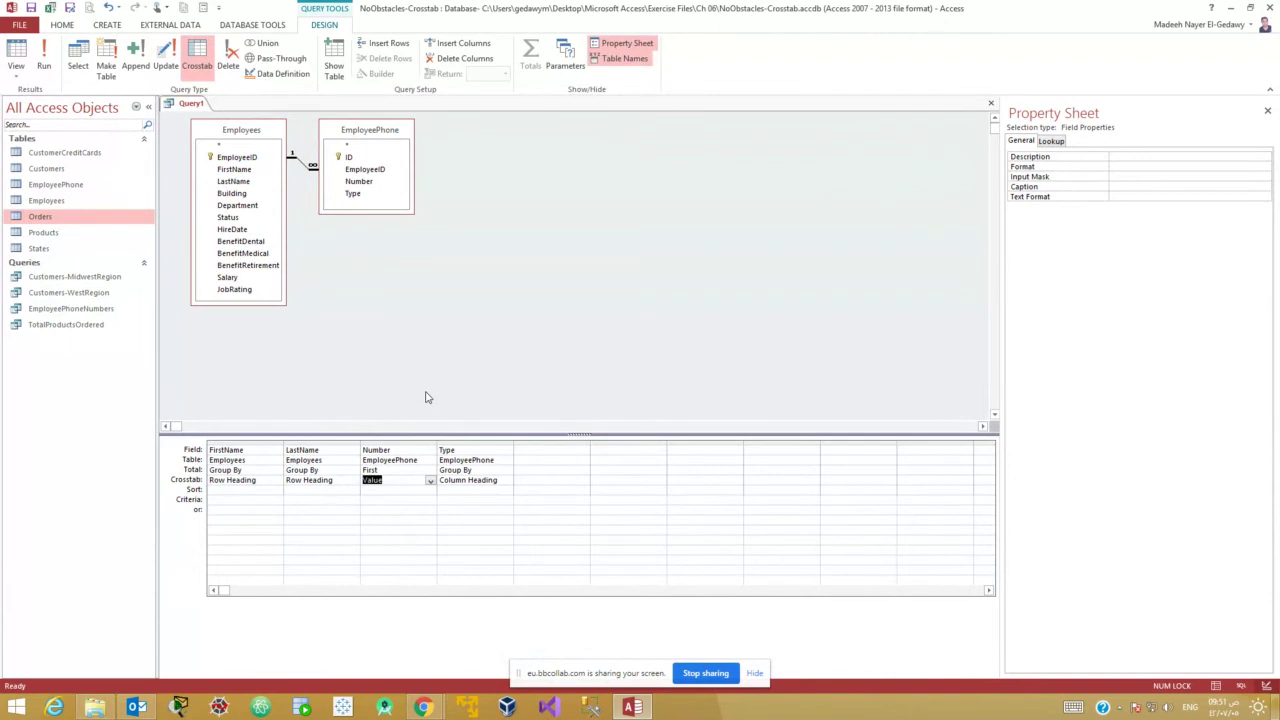
click(28, 55)
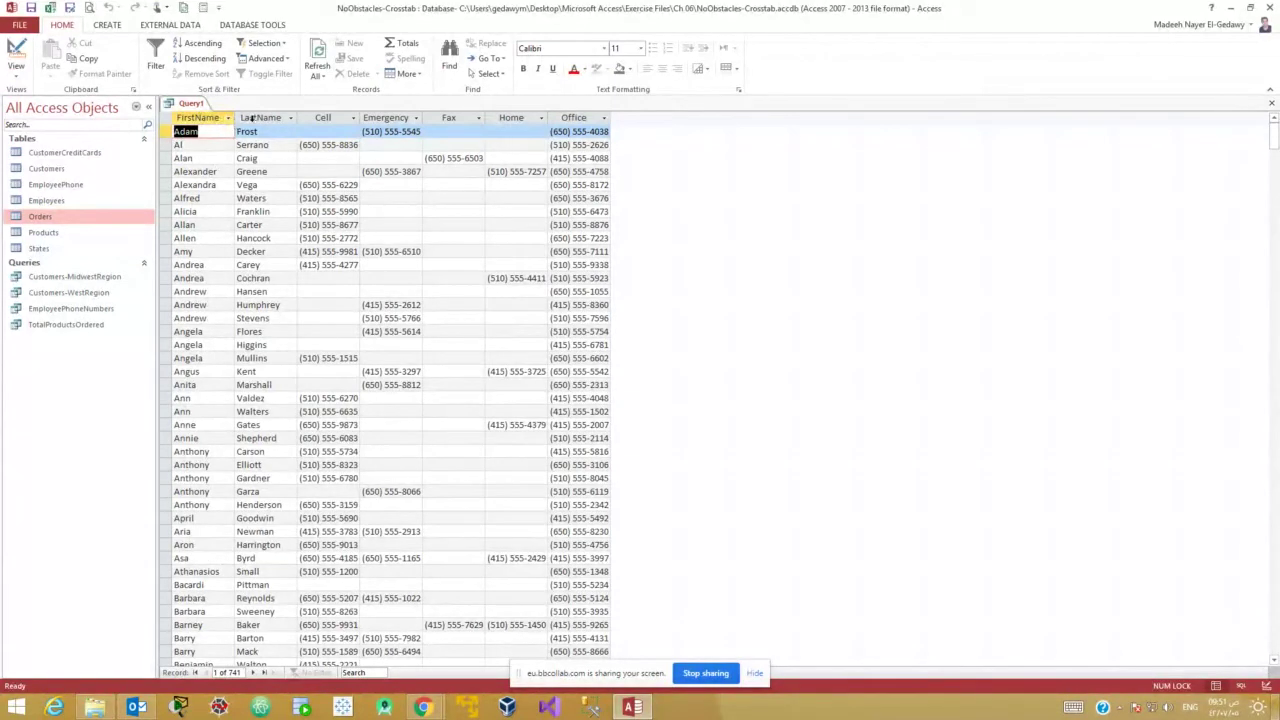
click(16, 52)
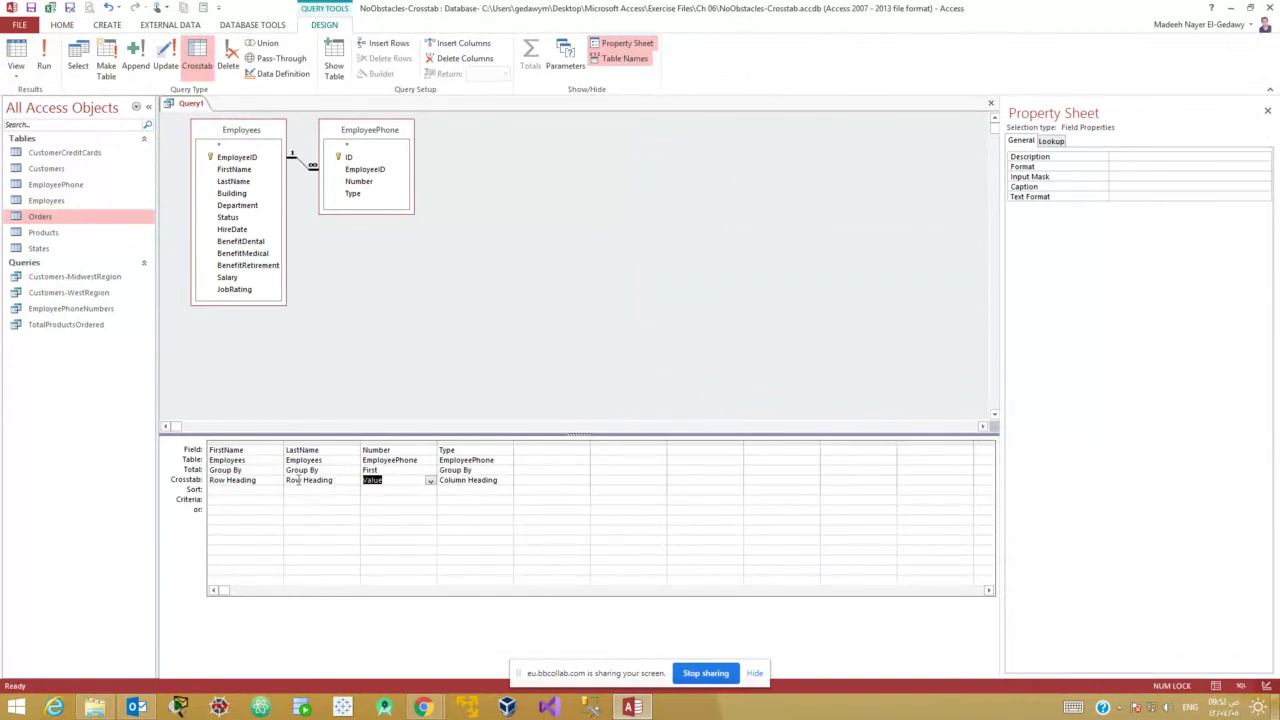
click(16, 52)
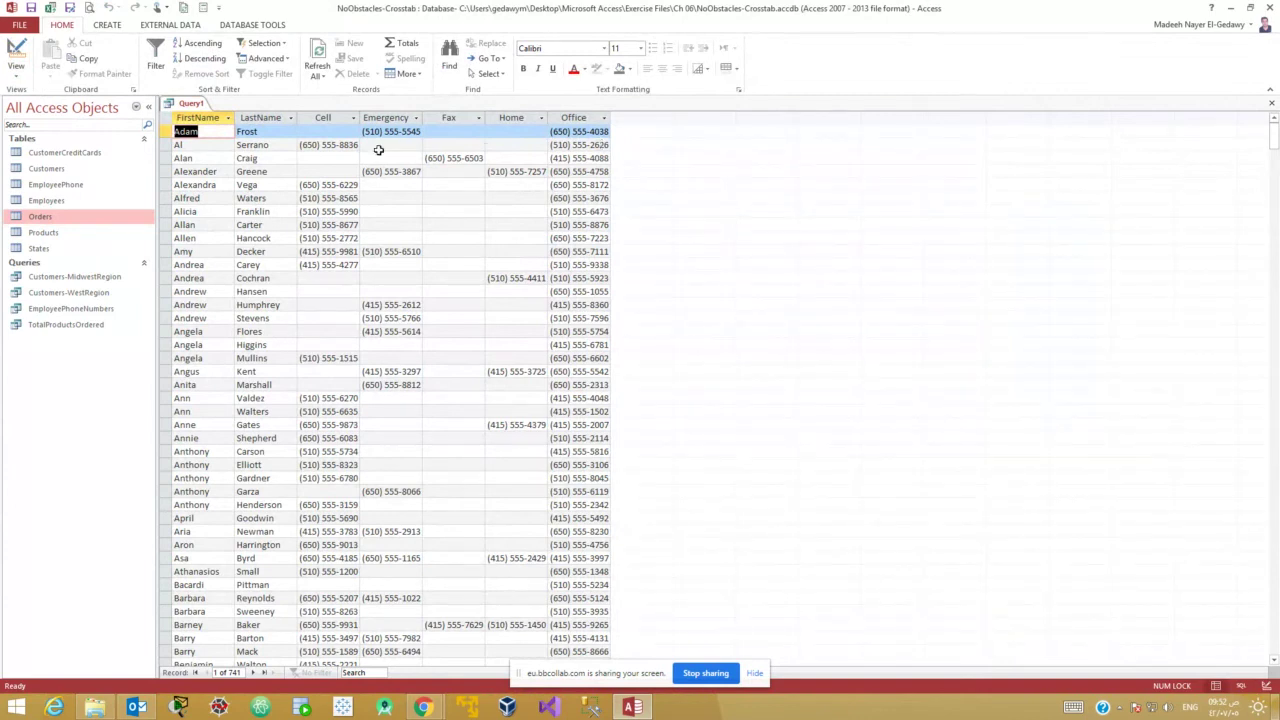
click(14, 52)
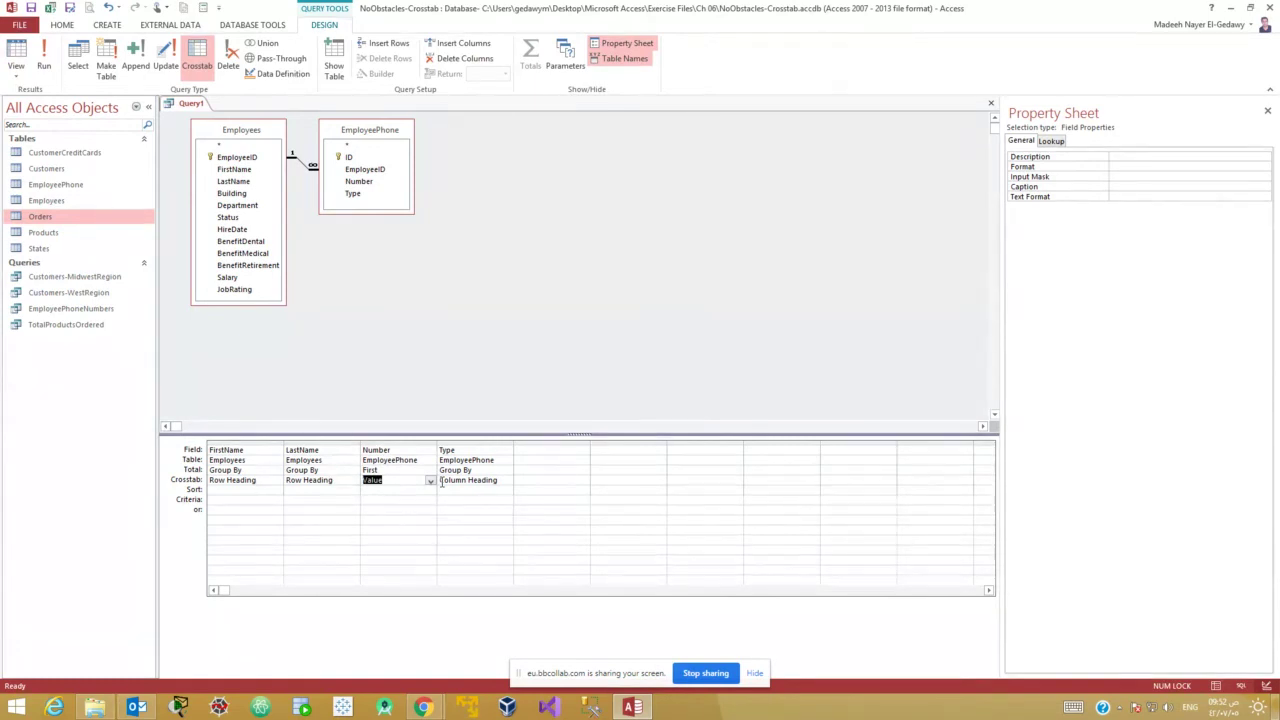
click(16, 52)
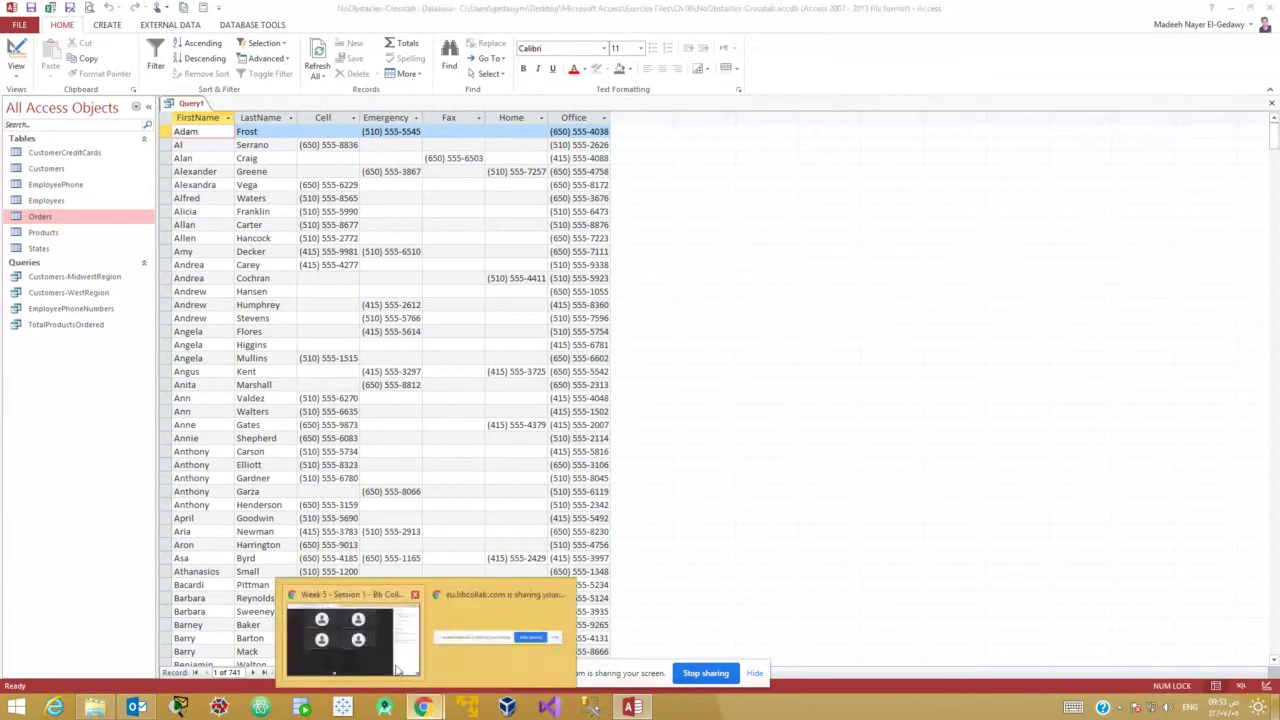
Switch to the Blackboard Collaborate session in Chrome and open its chat to read the messages.
click(424, 707)
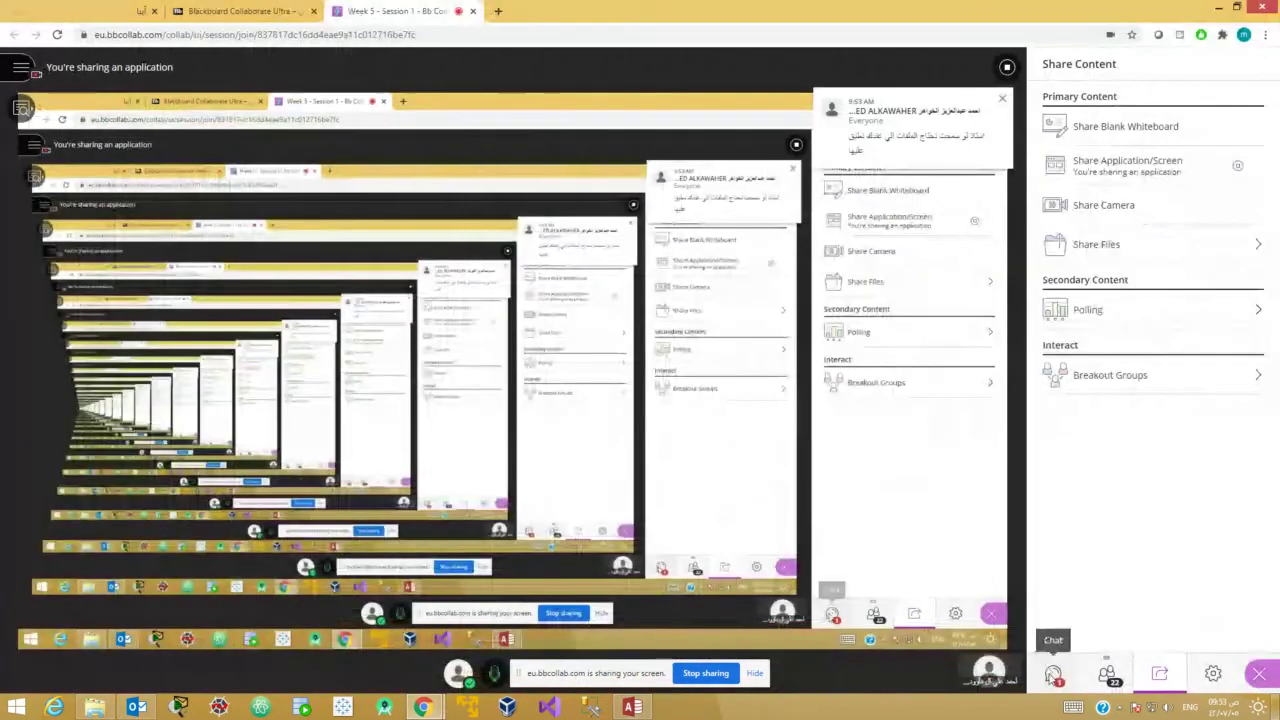
click(1052, 676)
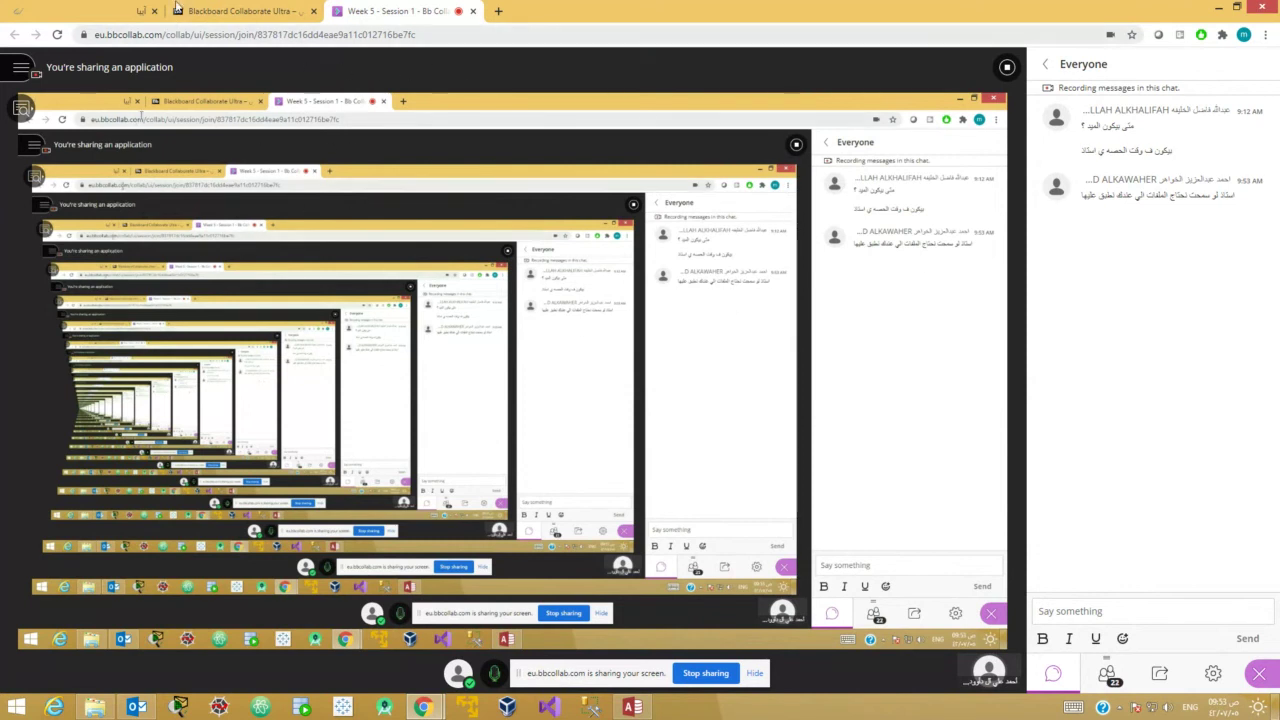
Open the Course Exercise Files link from the Blackboard course's Content page.
click(232, 10)
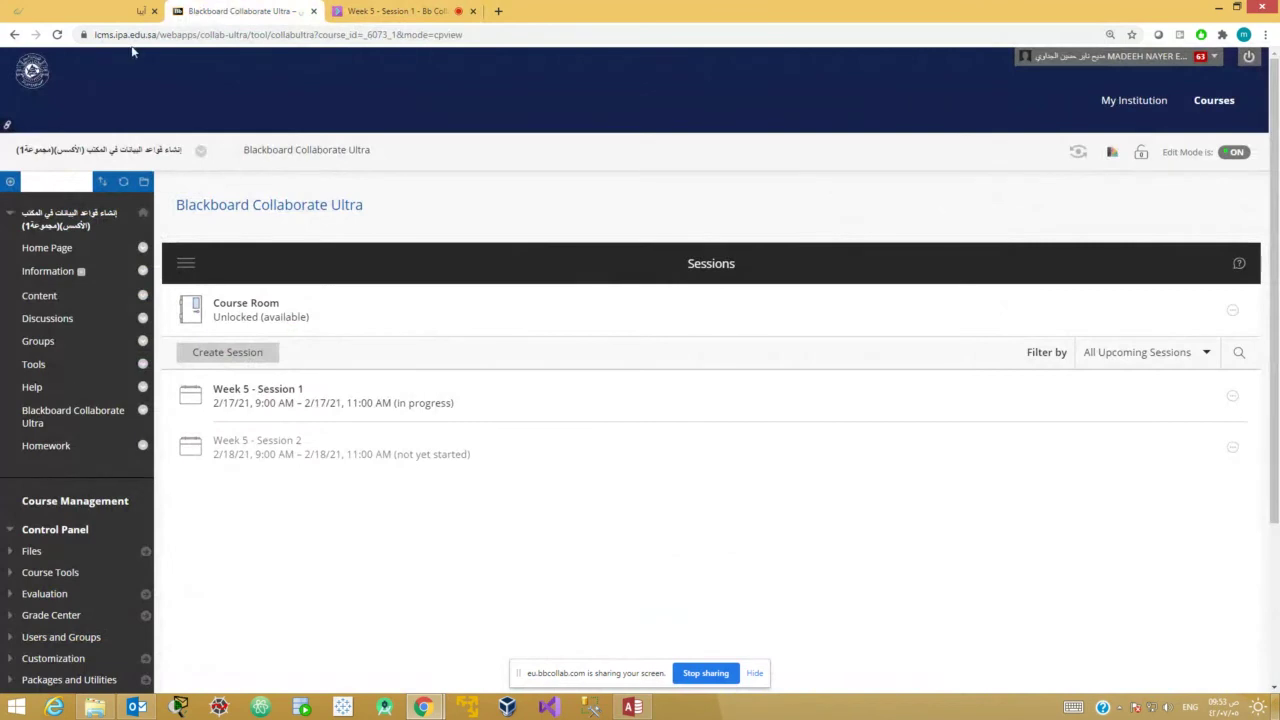
click(42, 300)
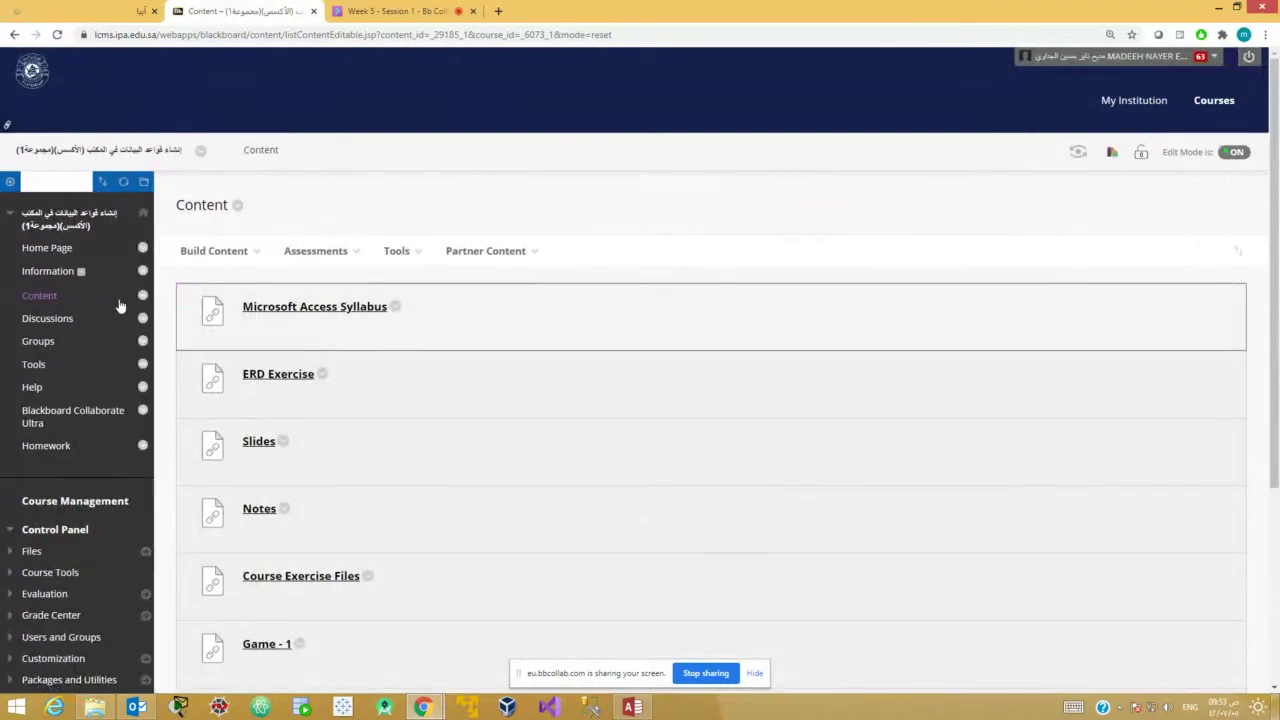
scroll(452, 336, down, 1)
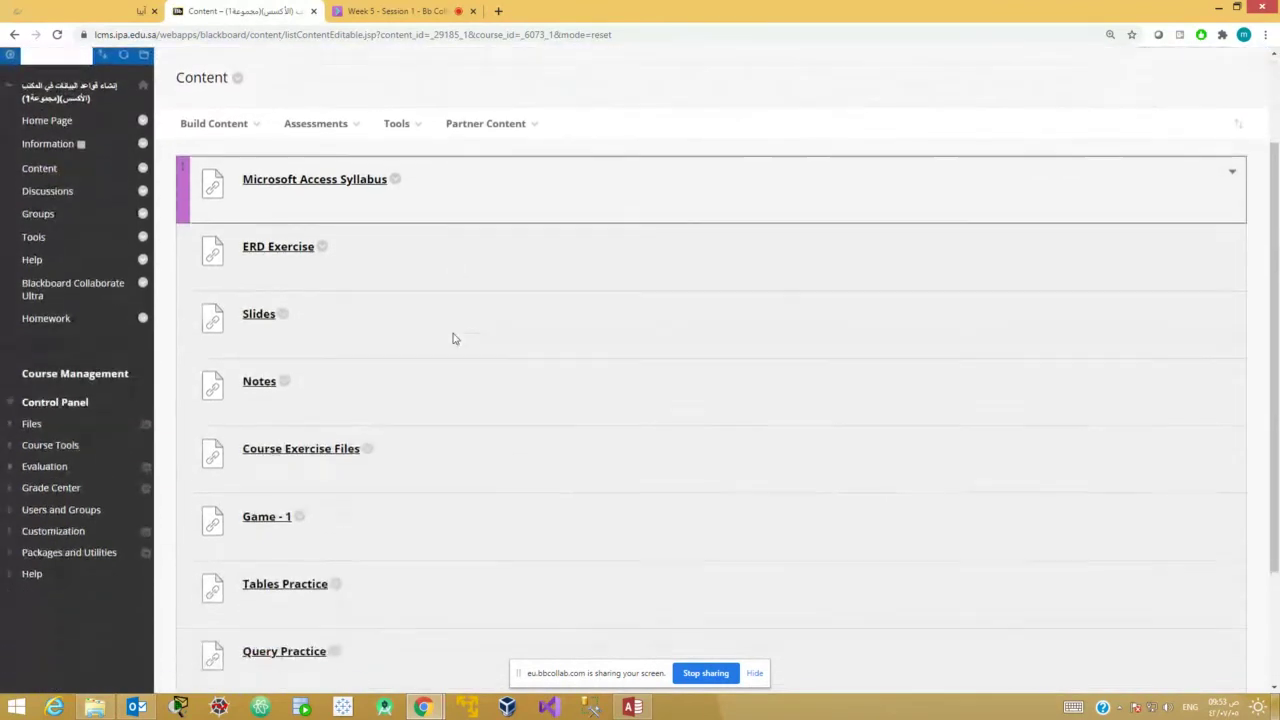
click(301, 443)
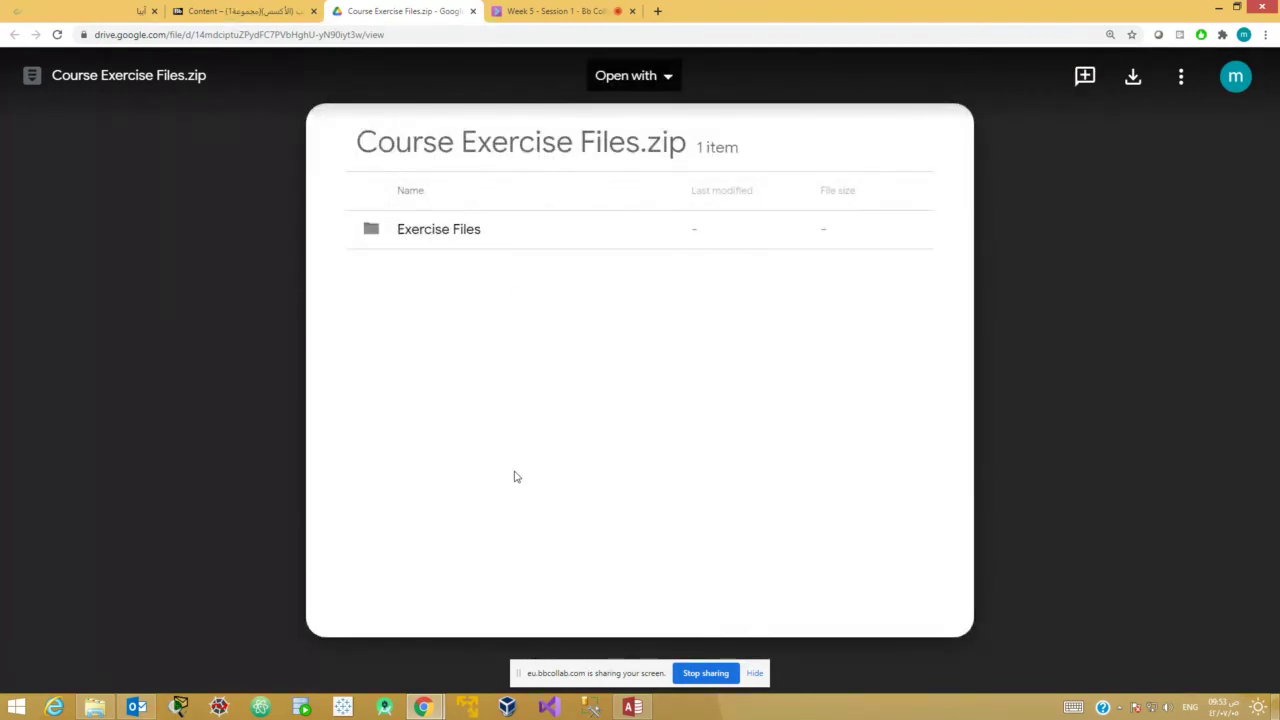
Switch to File Explorer and examine the chapter folders in Exercise Files and the databases in Ch 06.
click(93, 708)
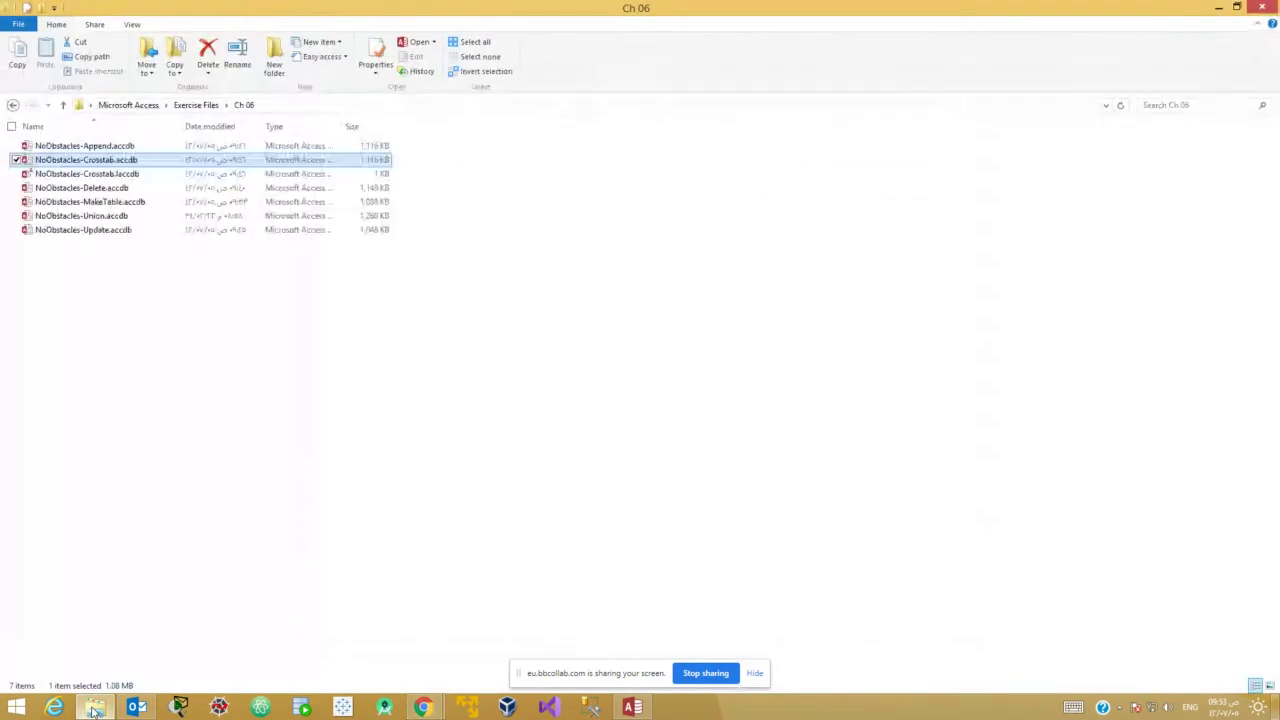
click(186, 108)
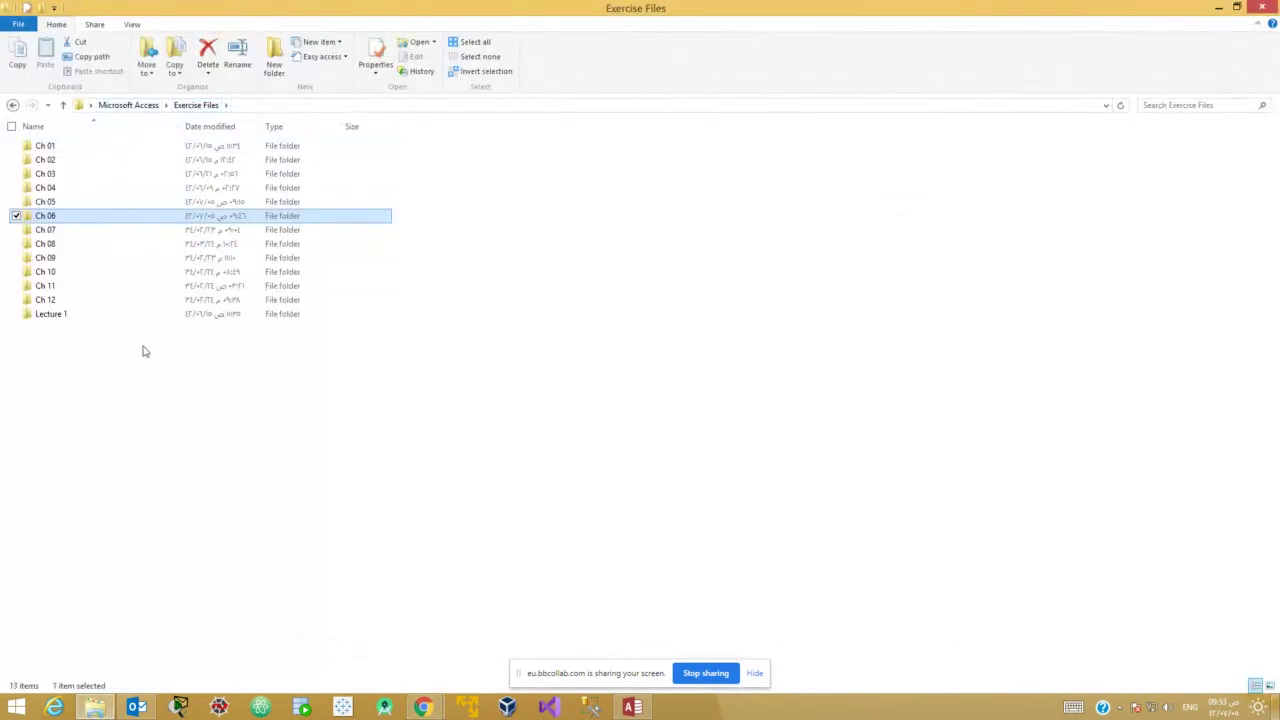
double_click(48, 217)
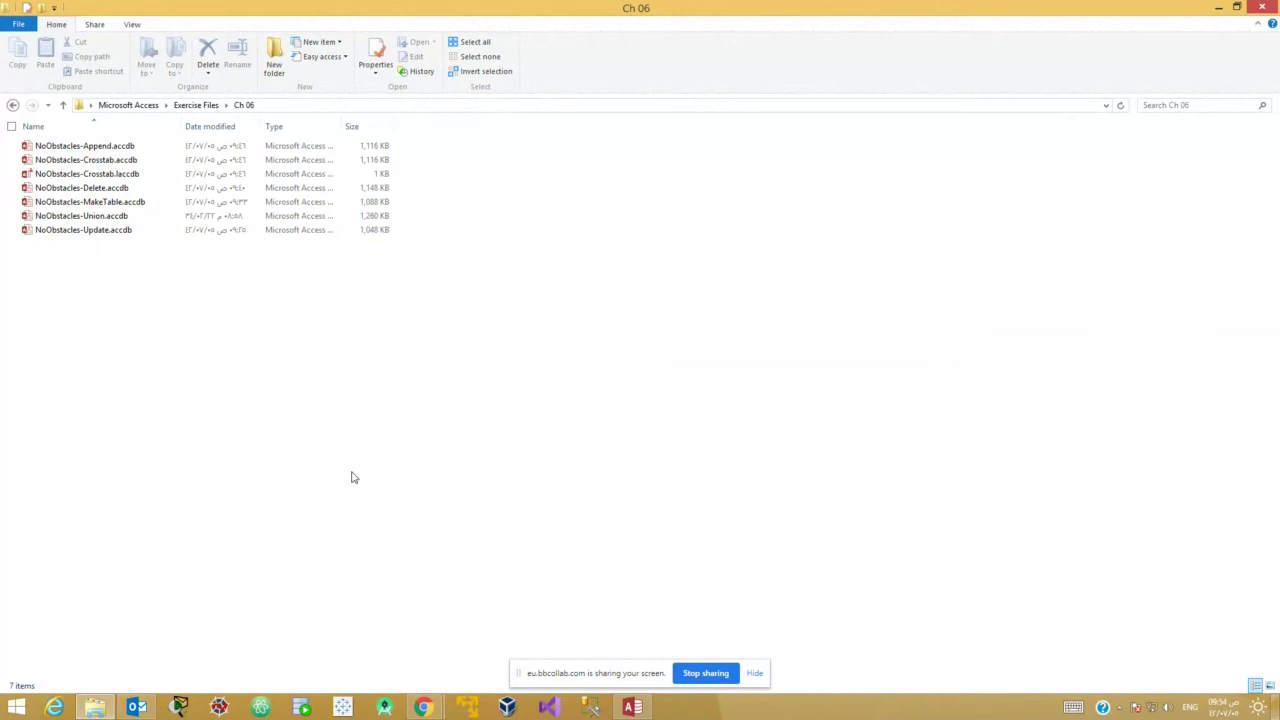
Close the Course Exercise Files and Blackboard Content pages in Chrome, and return to the crosstab query's Design View in Access.
mouse_move(1260, 8)
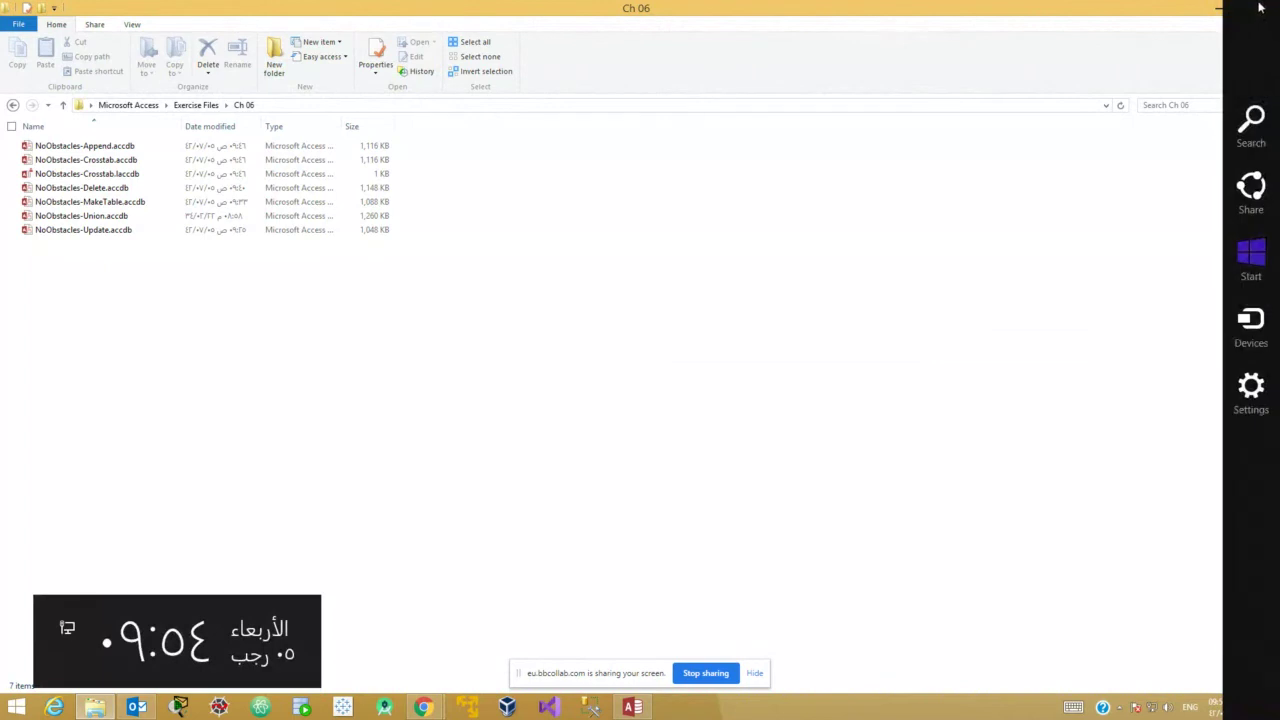
key(alt+Tab)
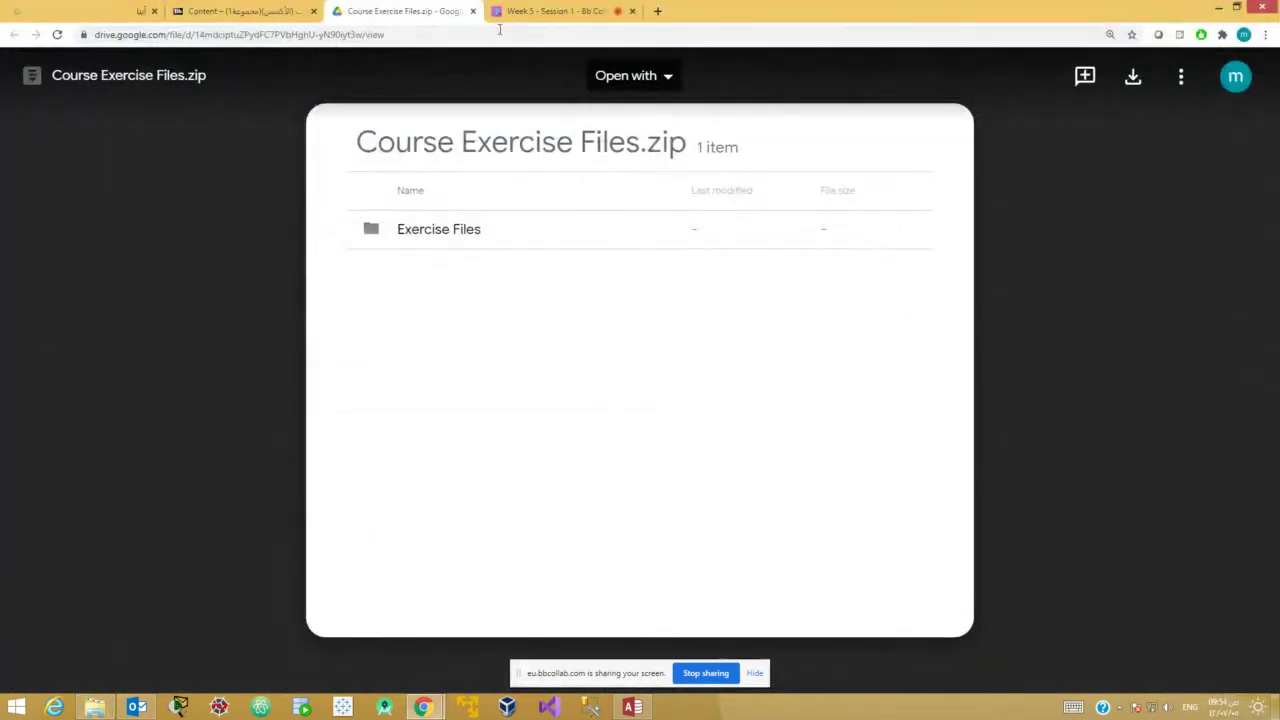
click(473, 11)
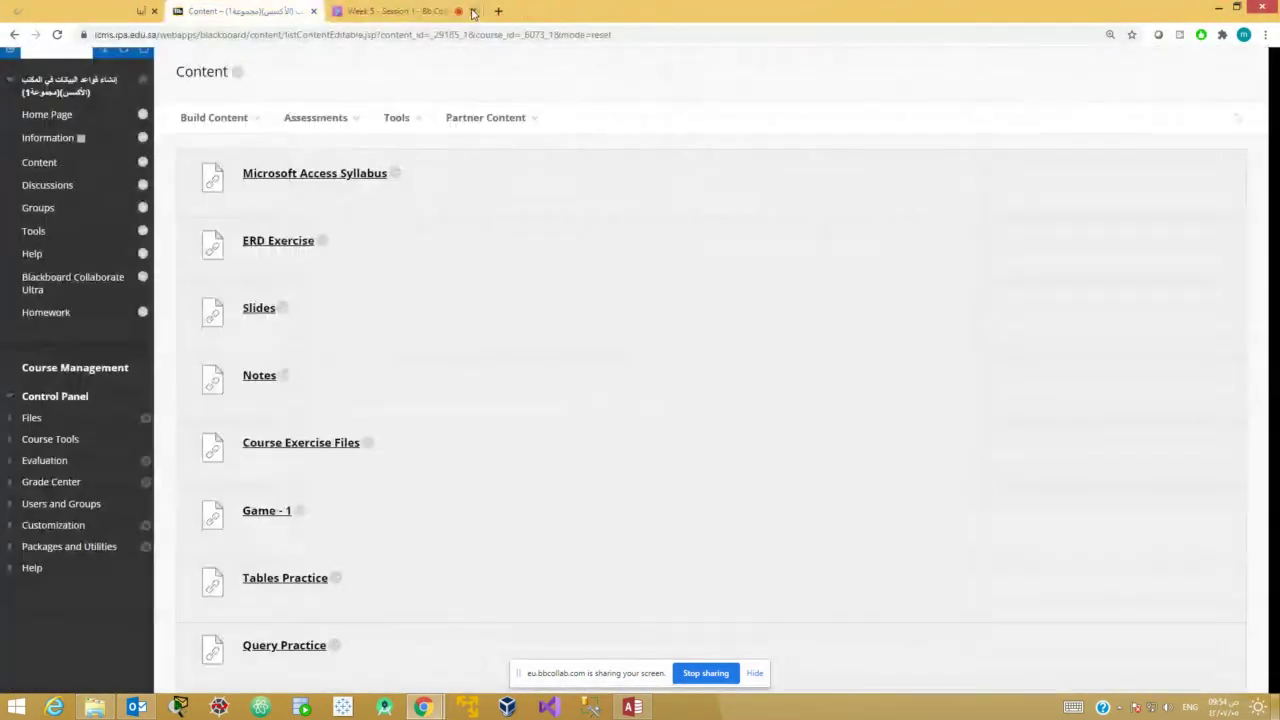
click(313, 11)
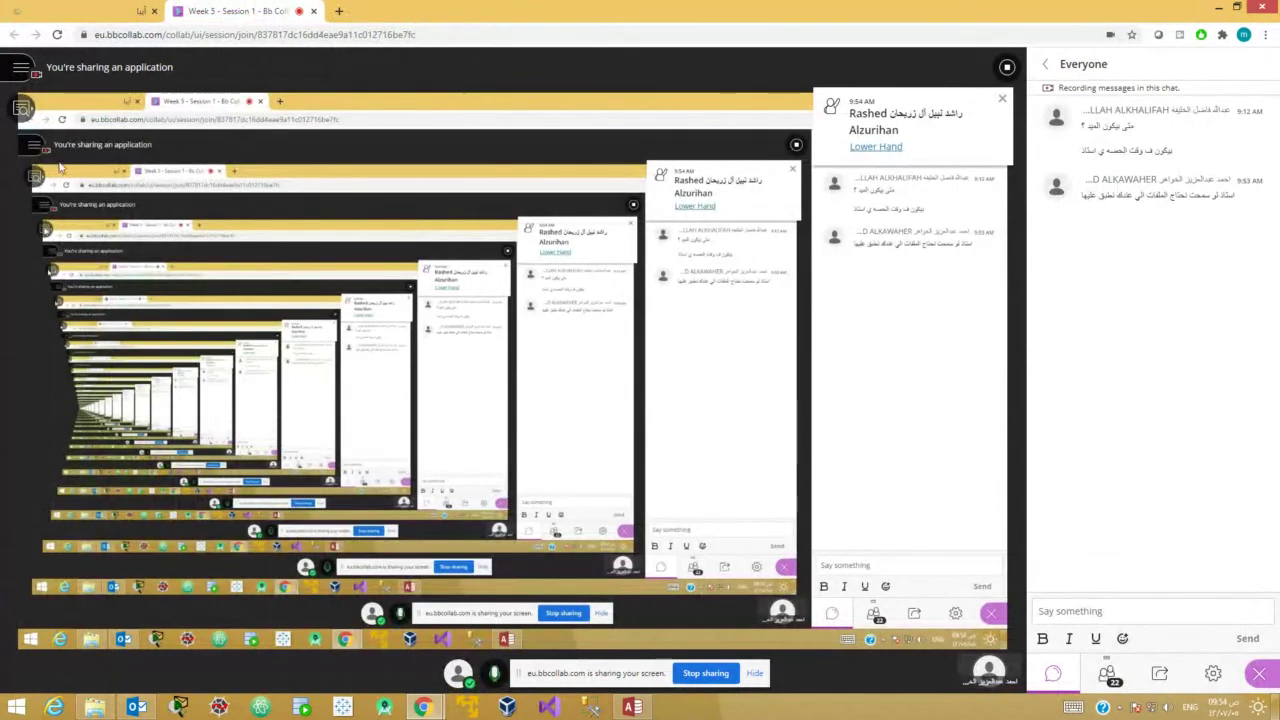
click(40, 11)
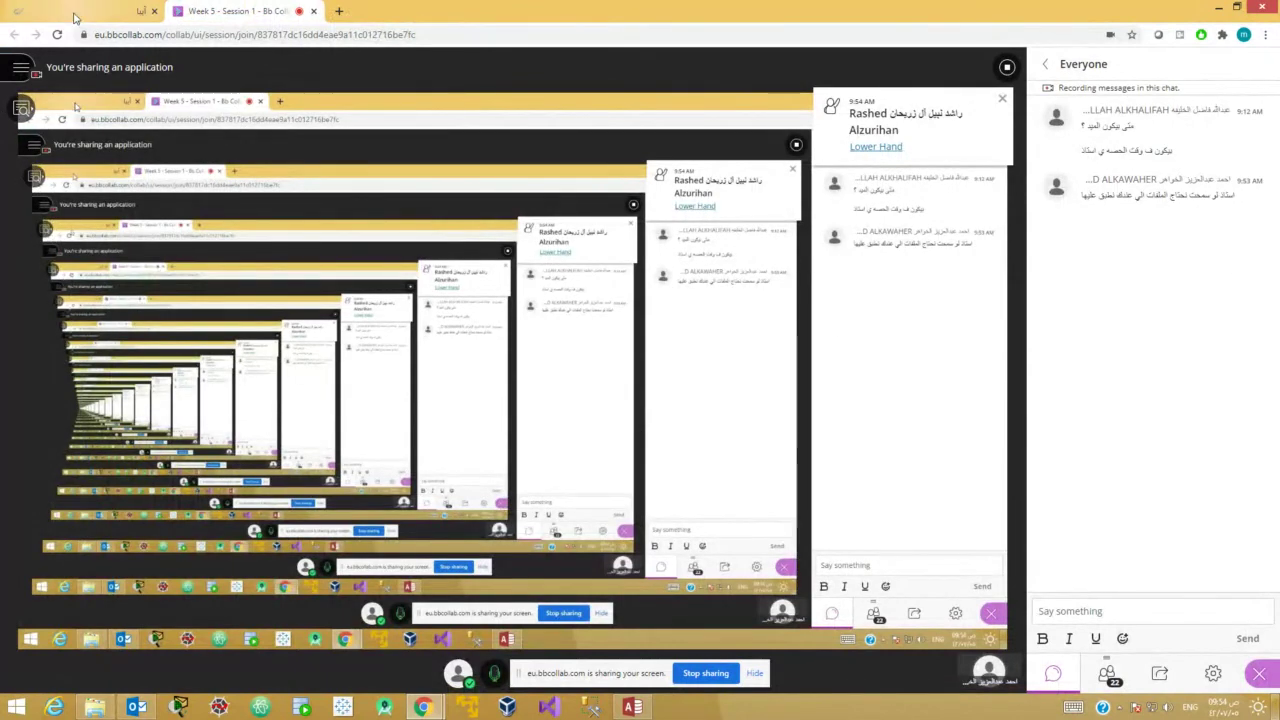
click(1218, 8)
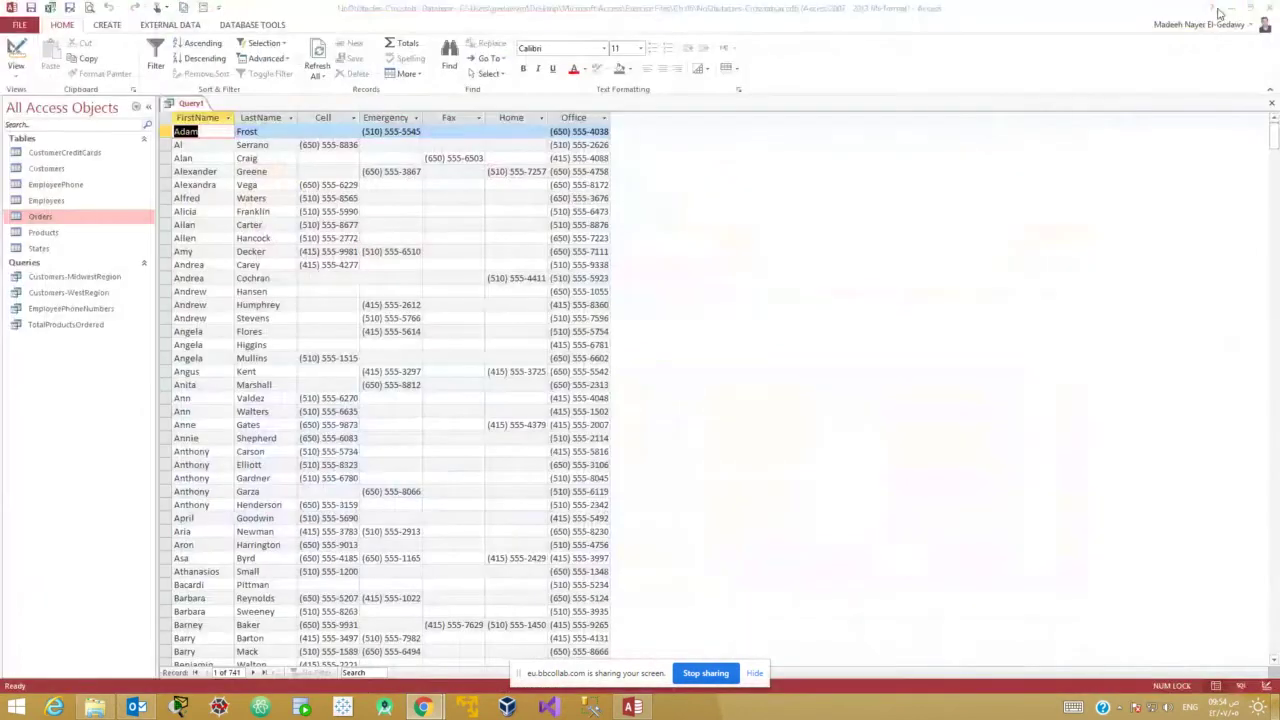
click(15, 50)
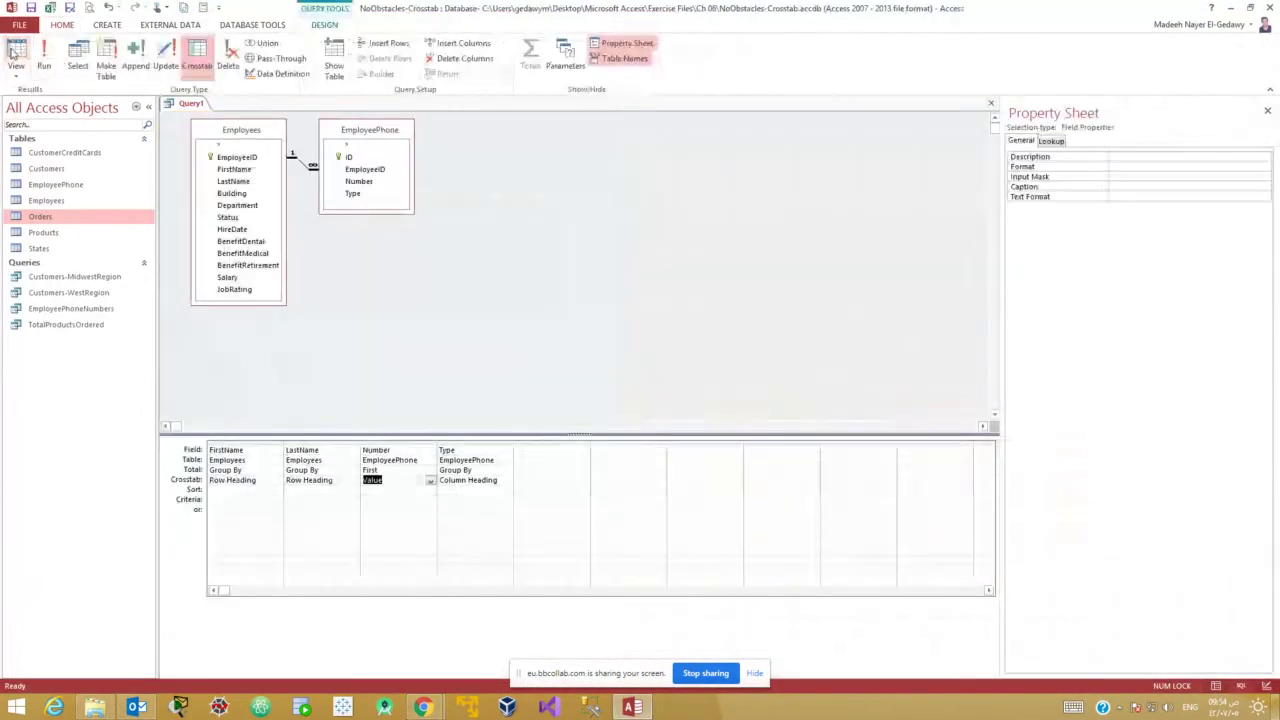
Dismiss the security notification, check the crosstab query's results in Datasheet View, and return to Design View.
click(384, 385)
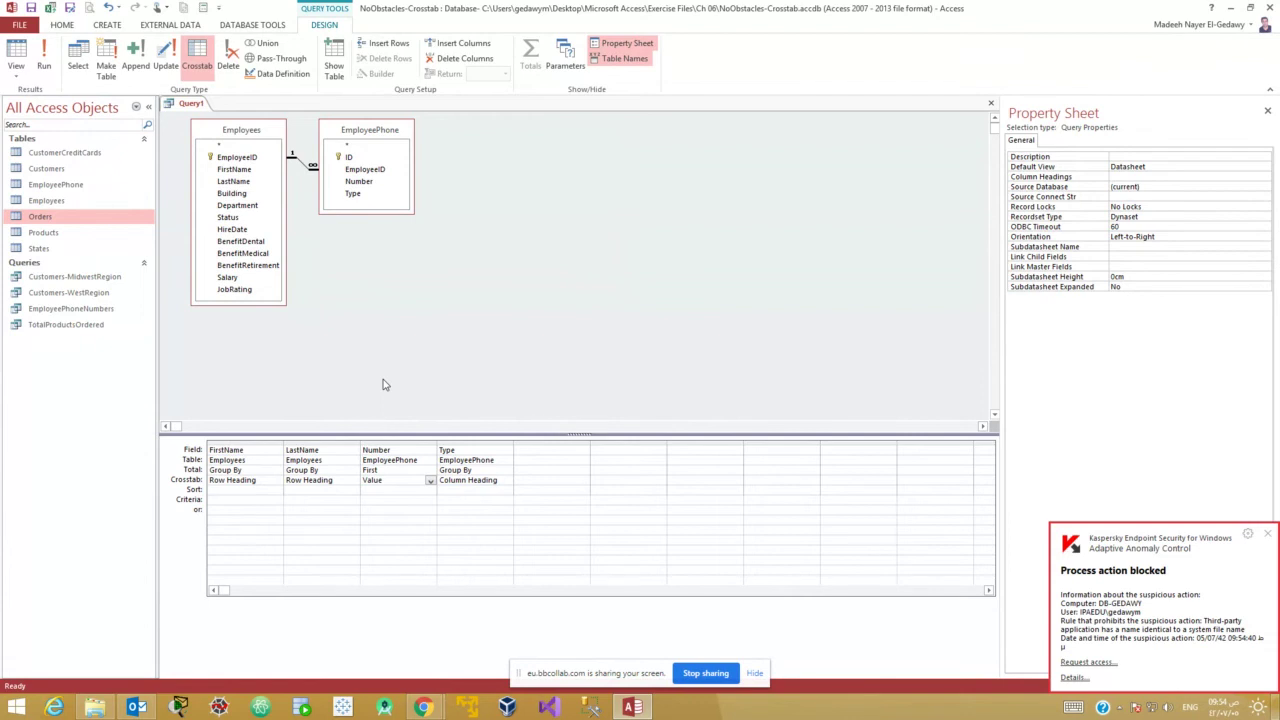
click(1270, 536)
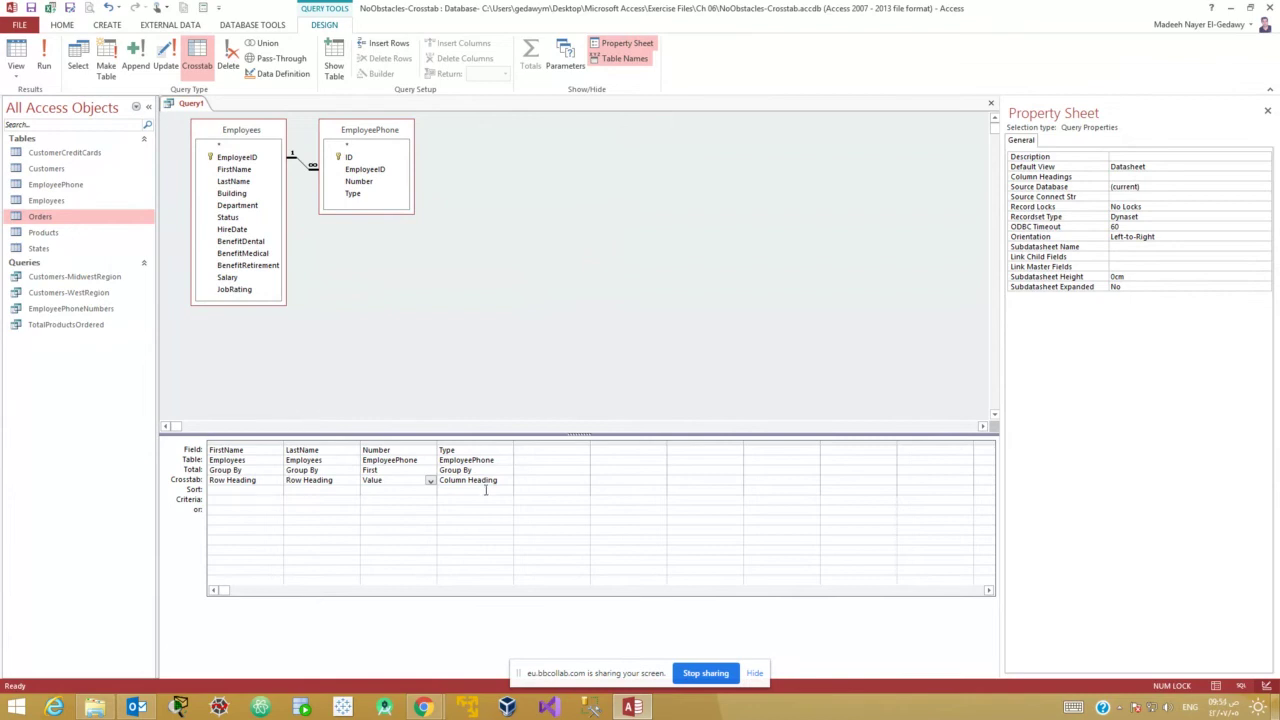
click(16, 55)
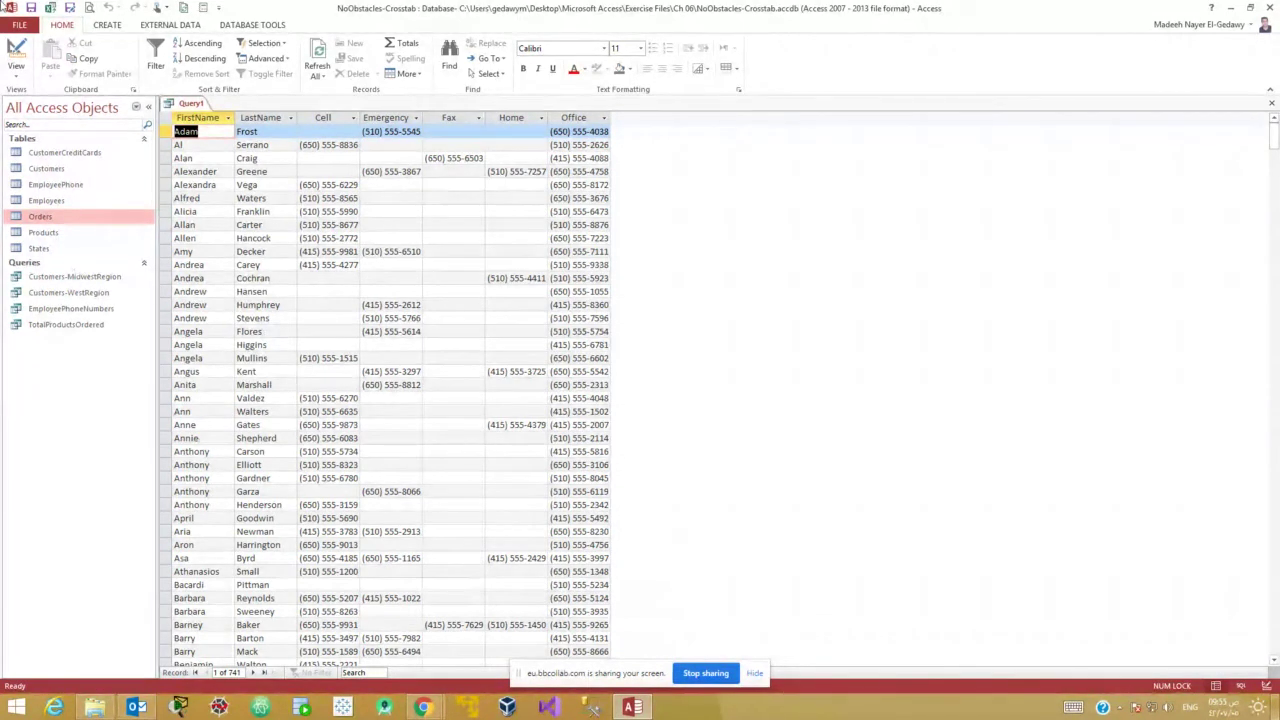
click(15, 57)
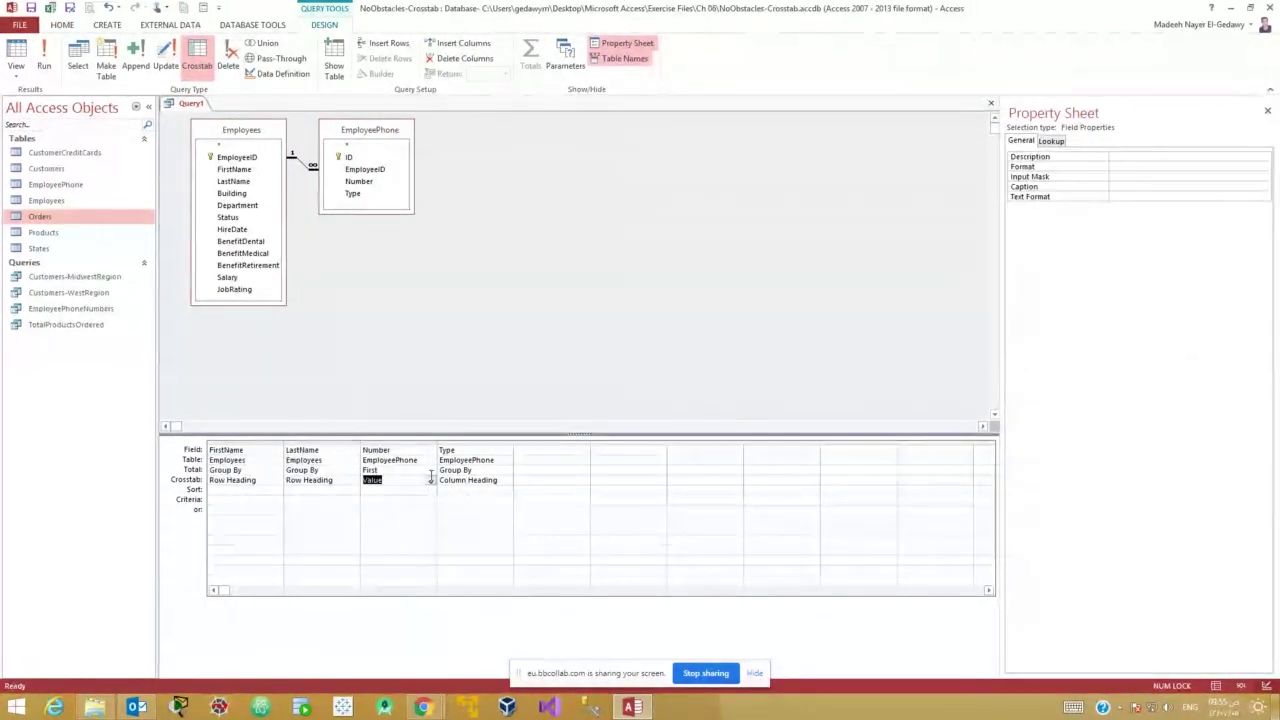
Review the Total functions offered for the Number field, keeping First, and point out its Value setting in the Crosstab row.
click(430, 471)
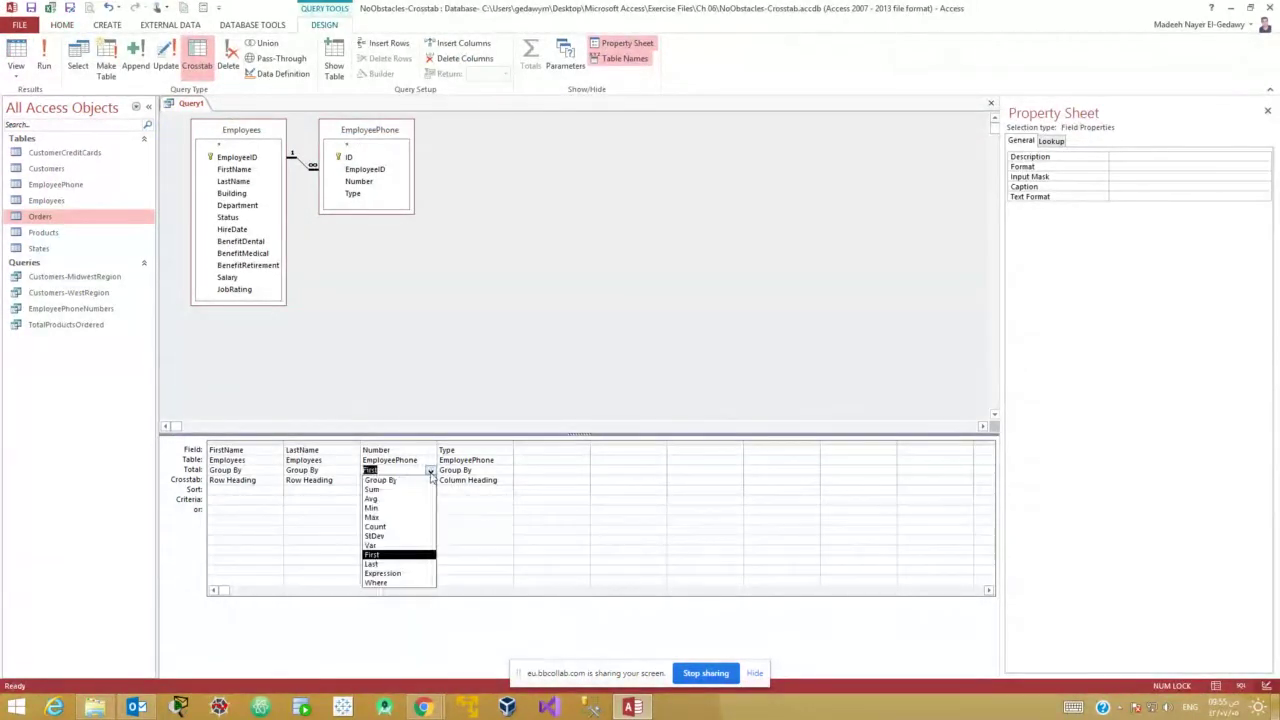
click(393, 556)
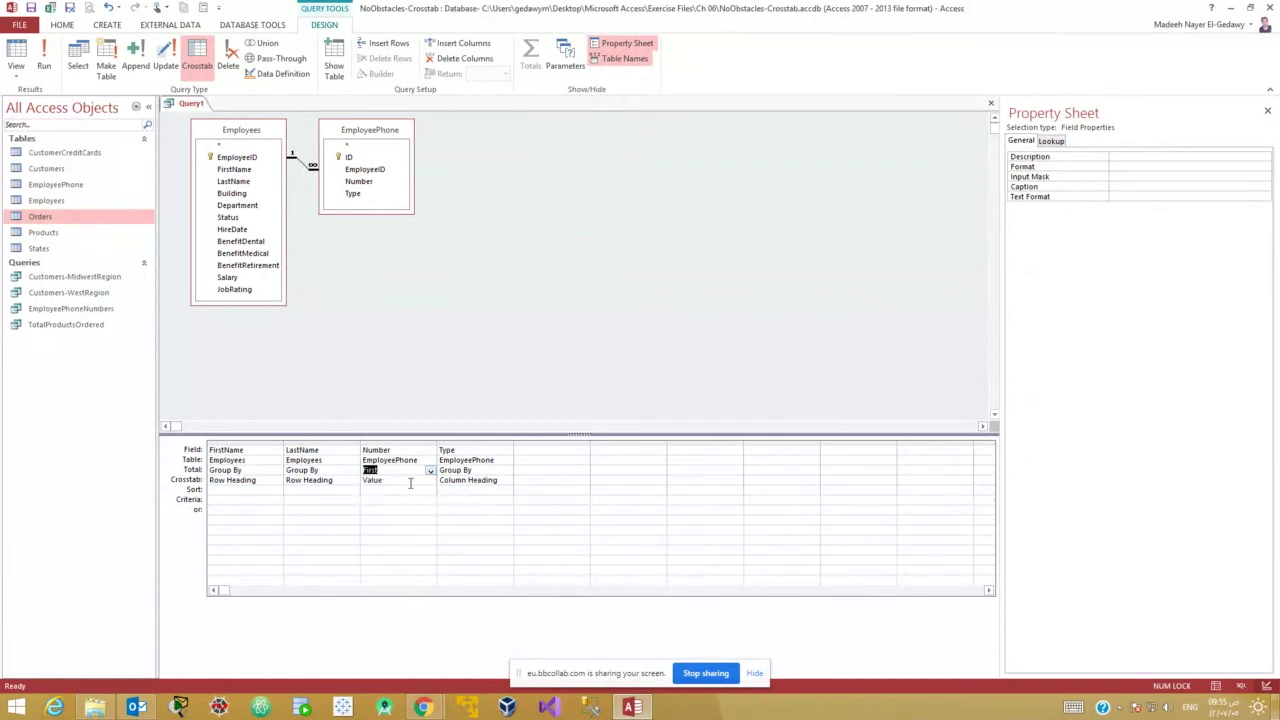
click(364, 481)
click(430, 471)
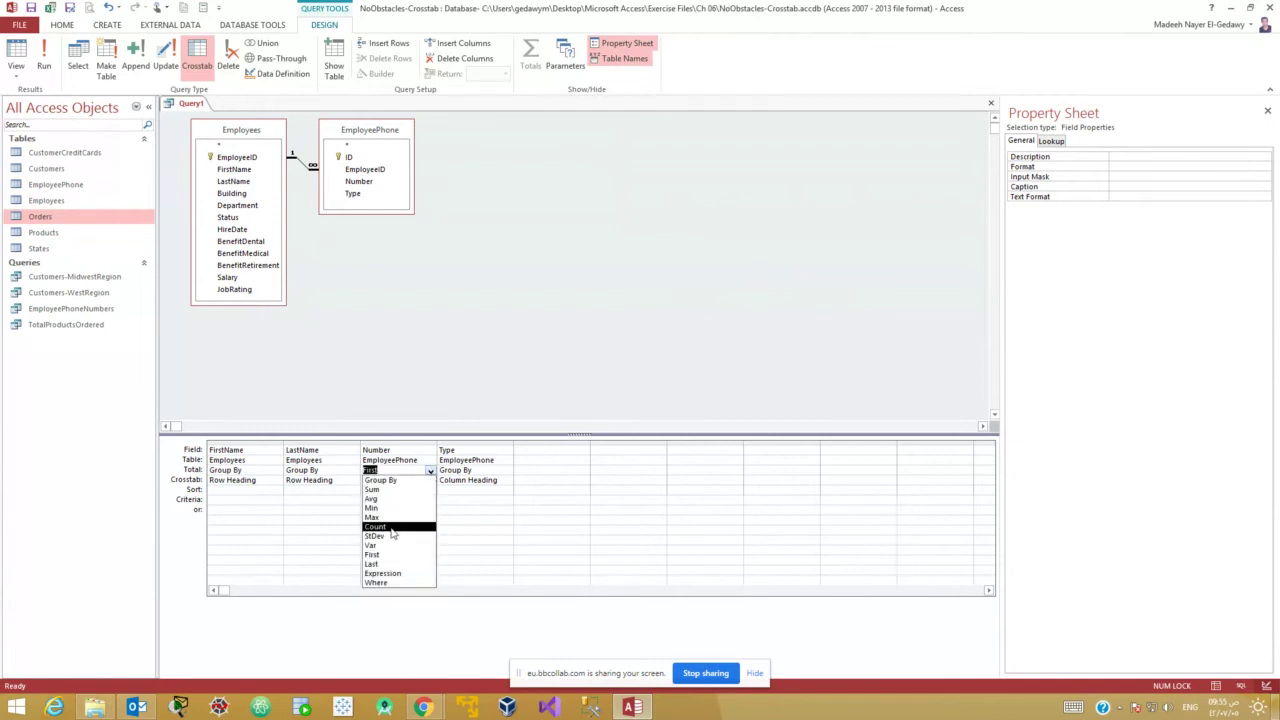
click(433, 476)
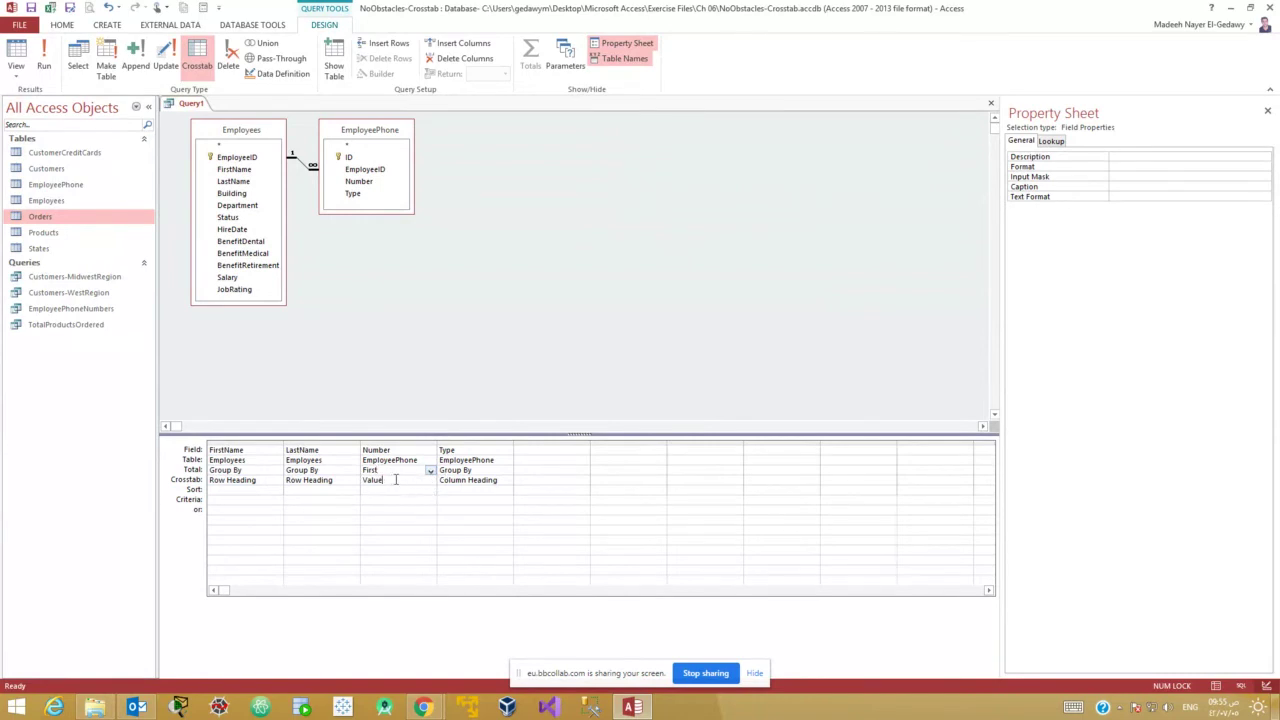
drag(395, 479, 350, 477)
Close the current query without saving and start a new query design with the Employees table, enlarged to show all its fields.
click(991, 105)
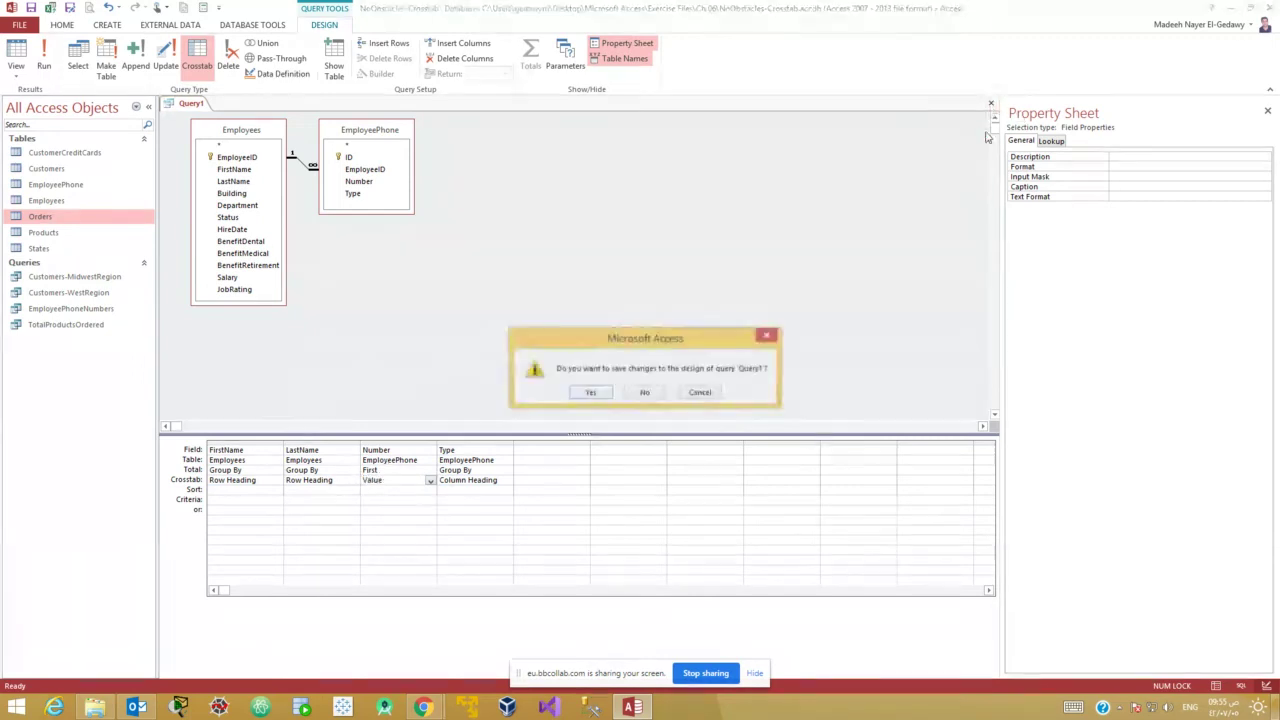
click(645, 393)
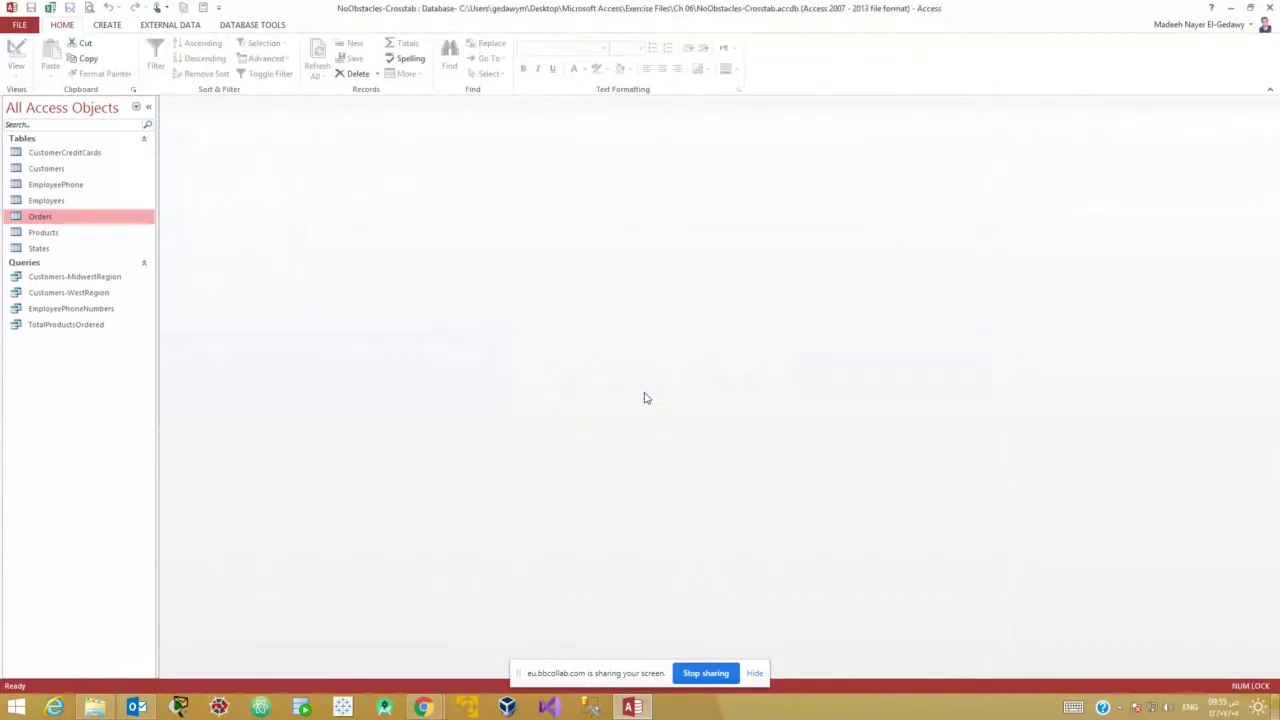
click(105, 26)
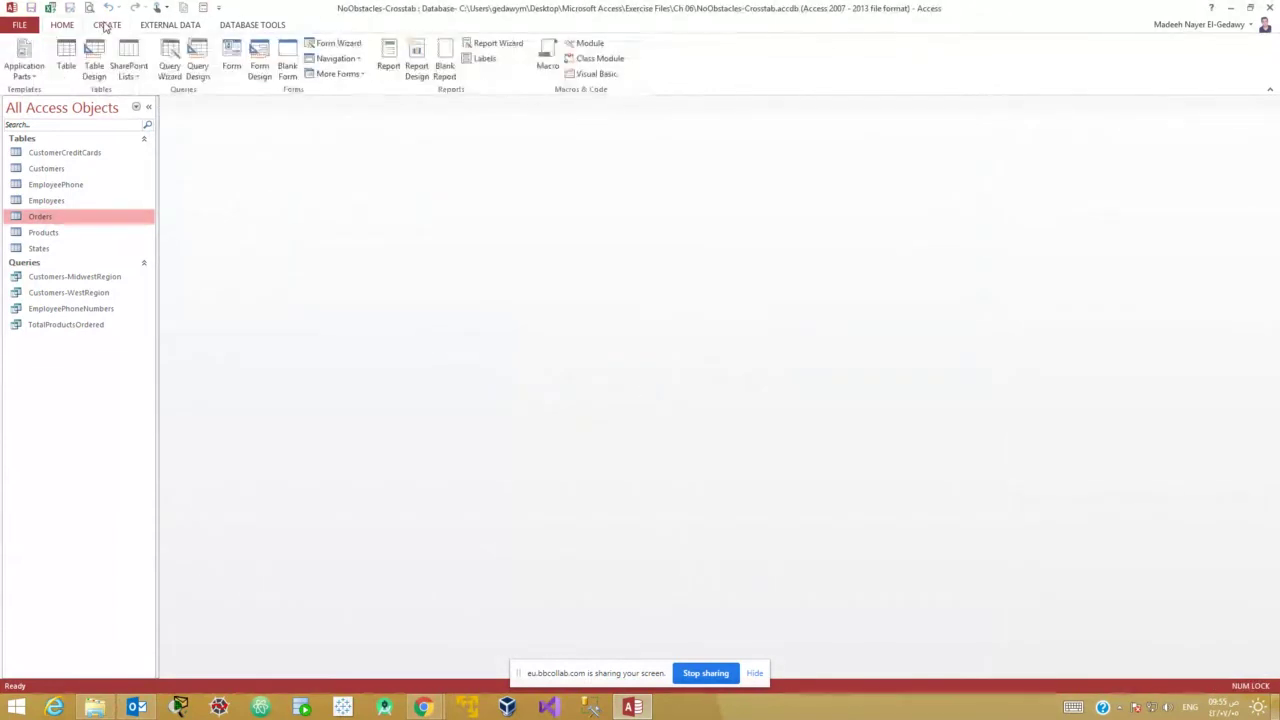
click(197, 66)
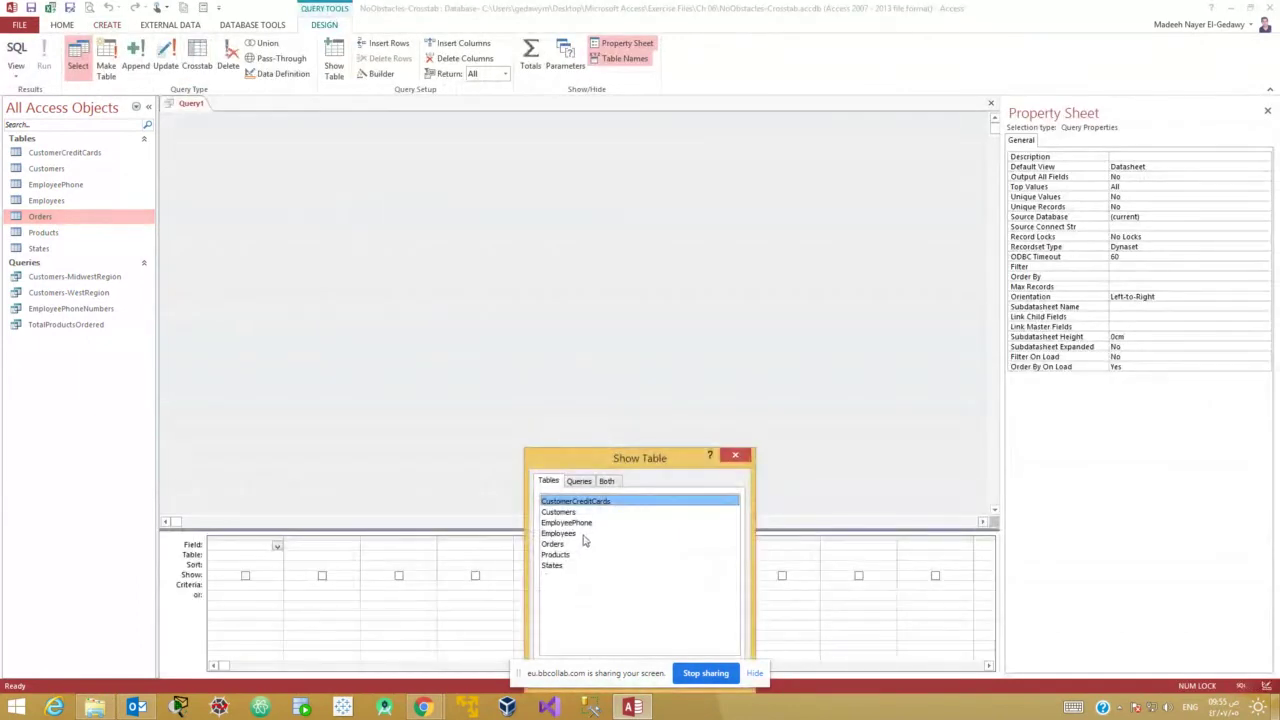
double_click(560, 534)
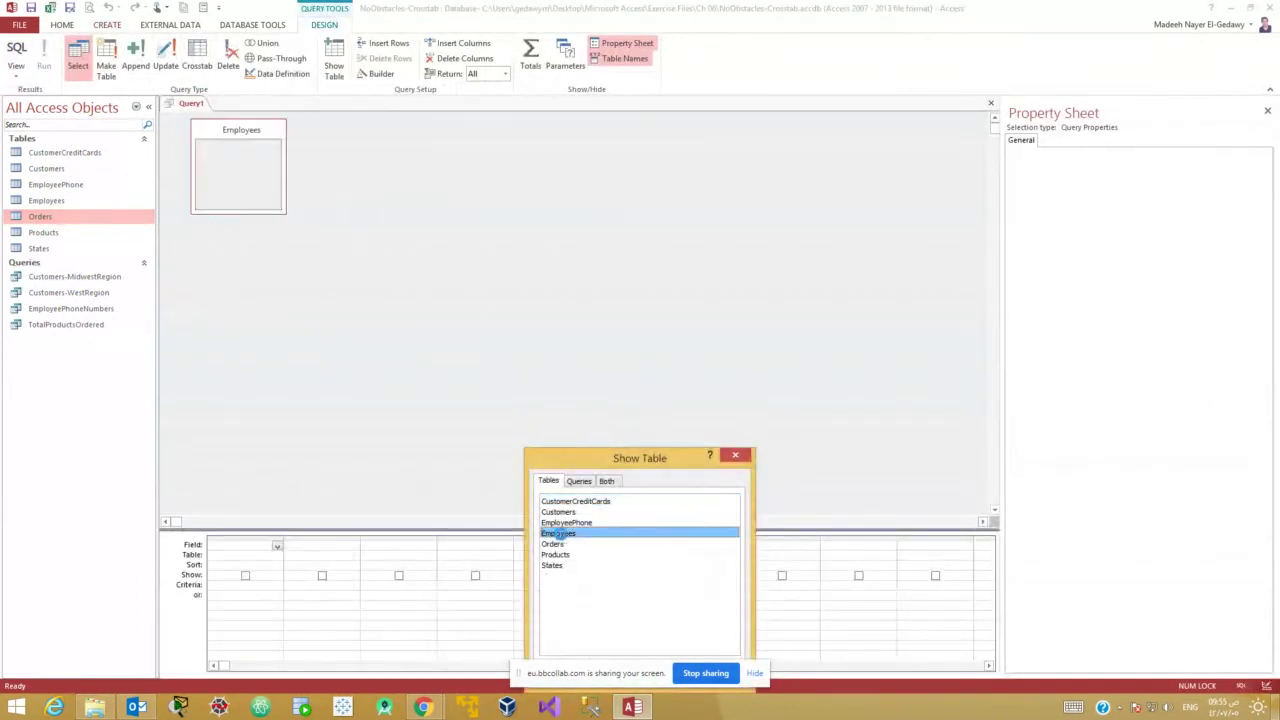
click(736, 457)
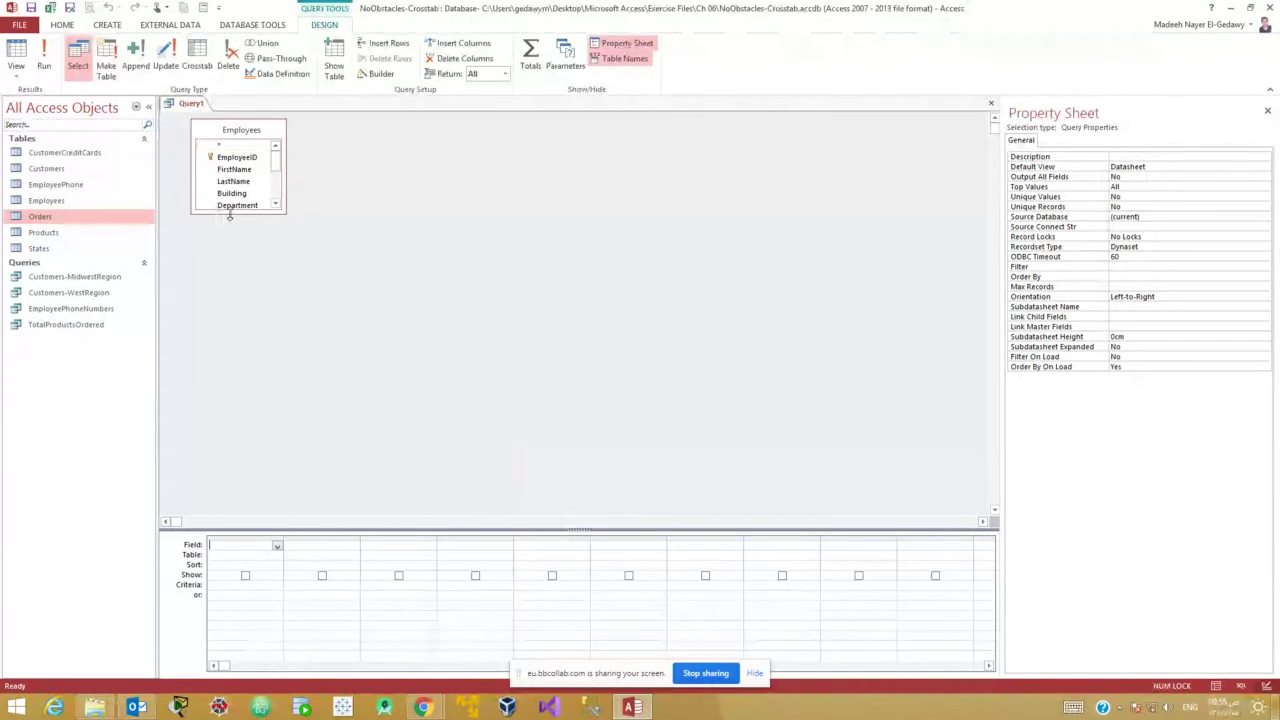
drag(229, 214, 249, 329)
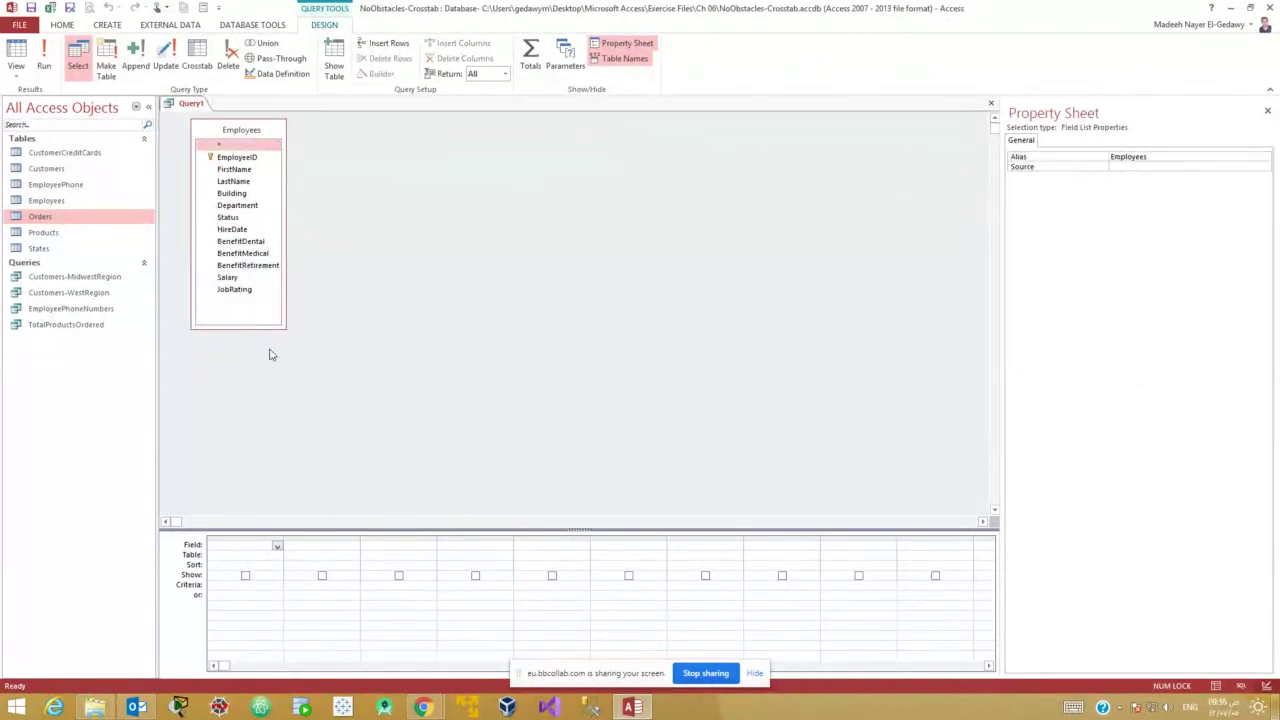
Add FirstName and LastName from Employees to the query grid, plus Number and Type from a newly added EmployeePhone table.
double_click(236, 169)
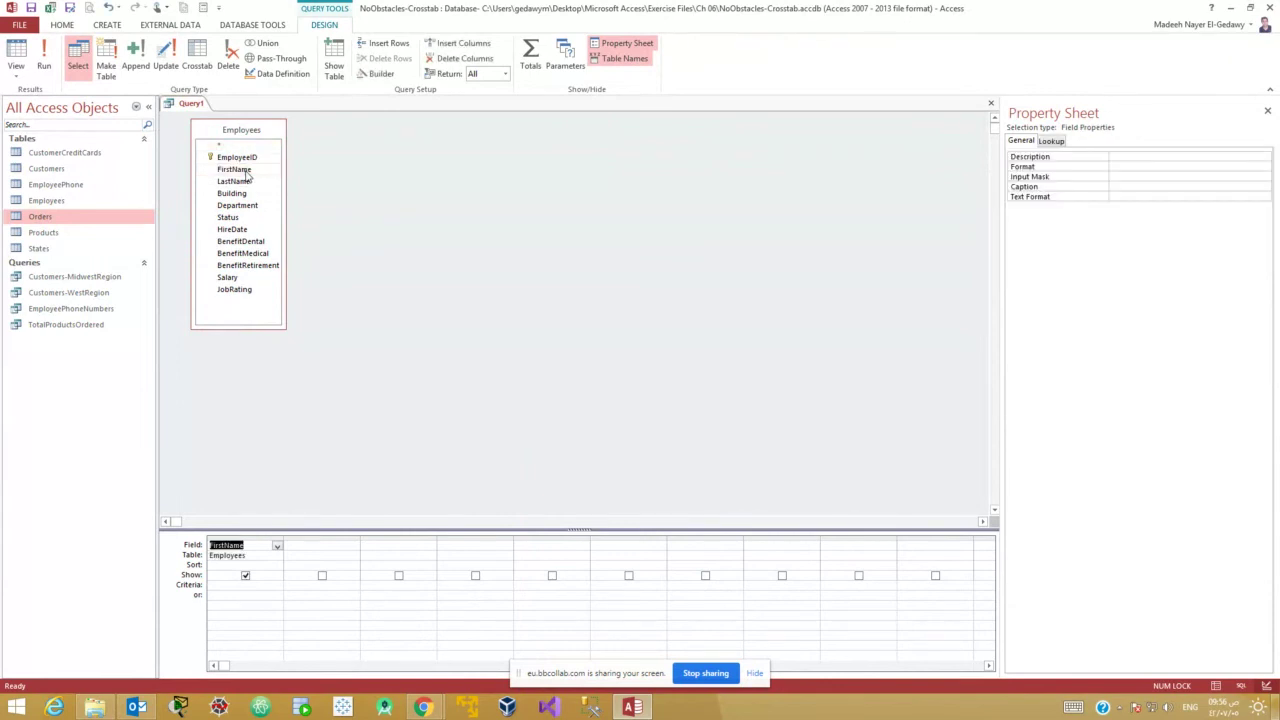
double_click(236, 182)
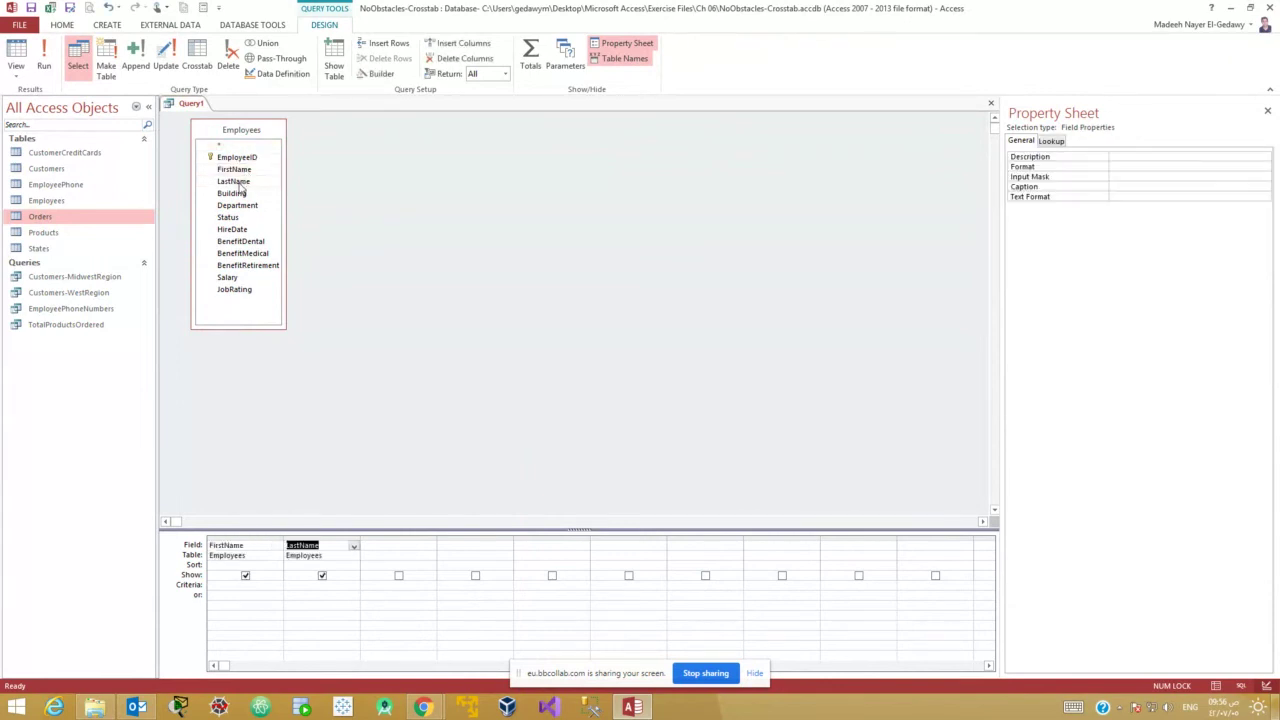
right_click(394, 214)
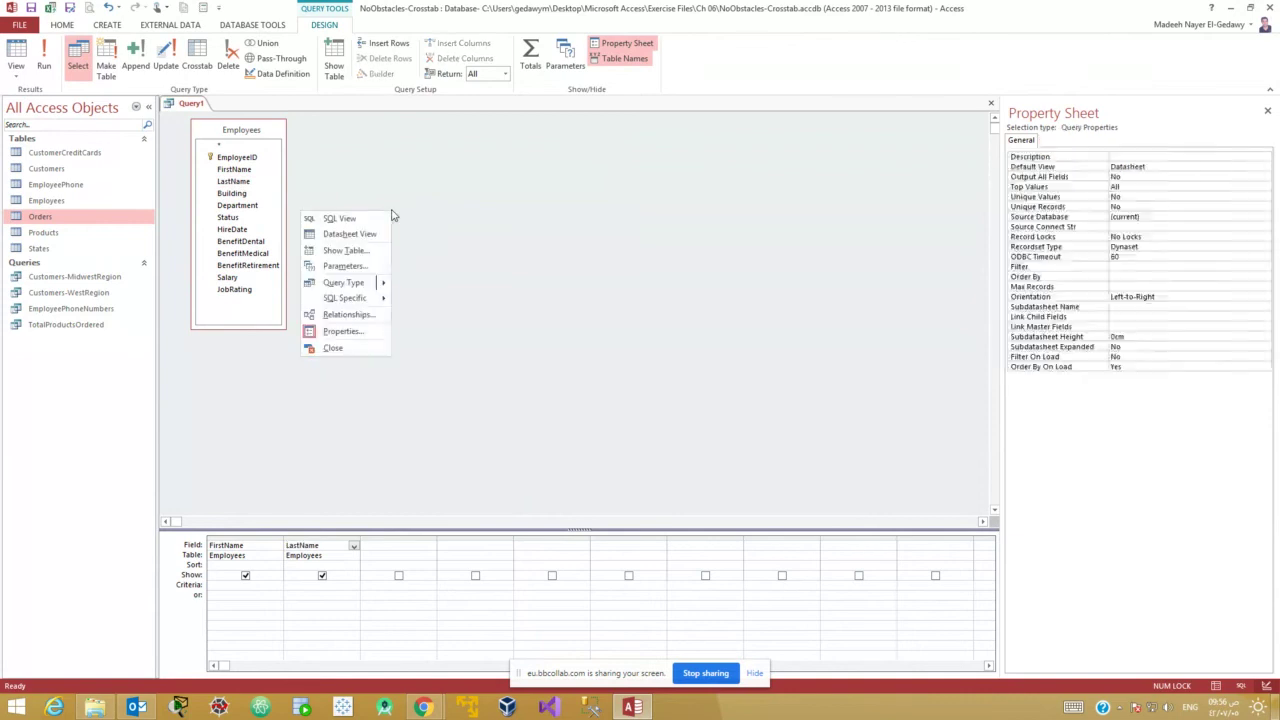
click(352, 250)
double_click(566, 522)
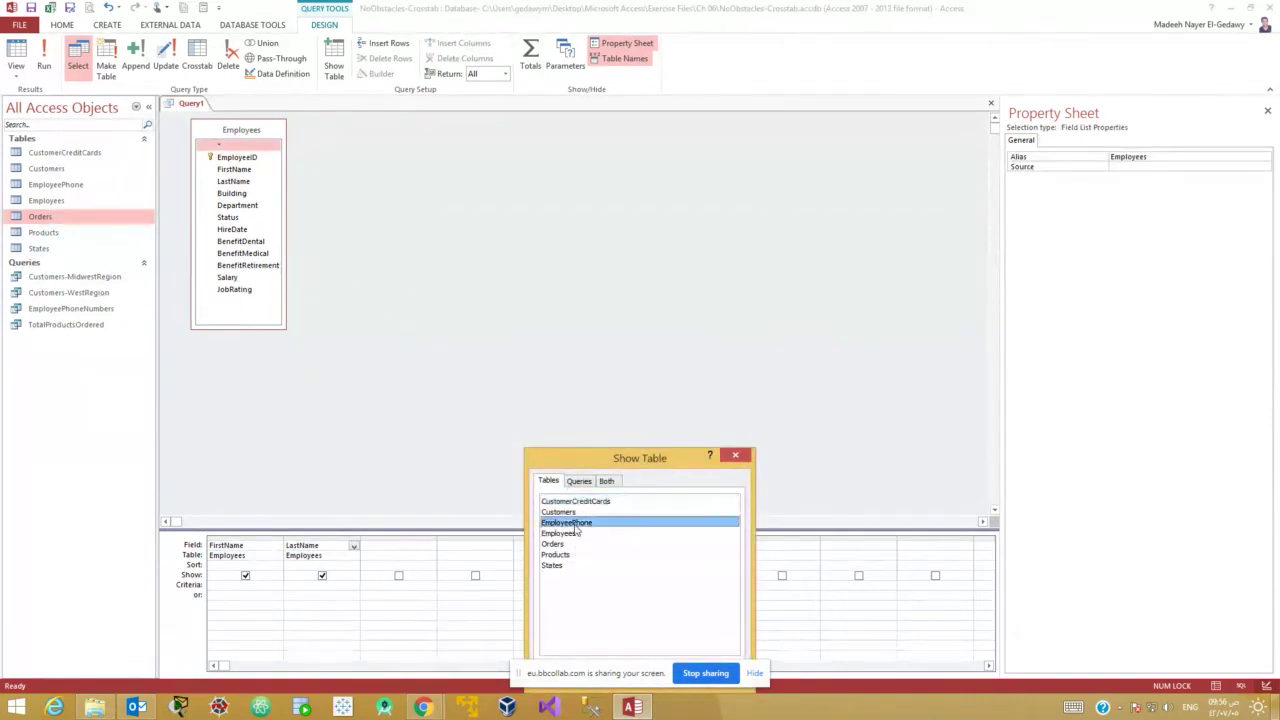
click(735, 458)
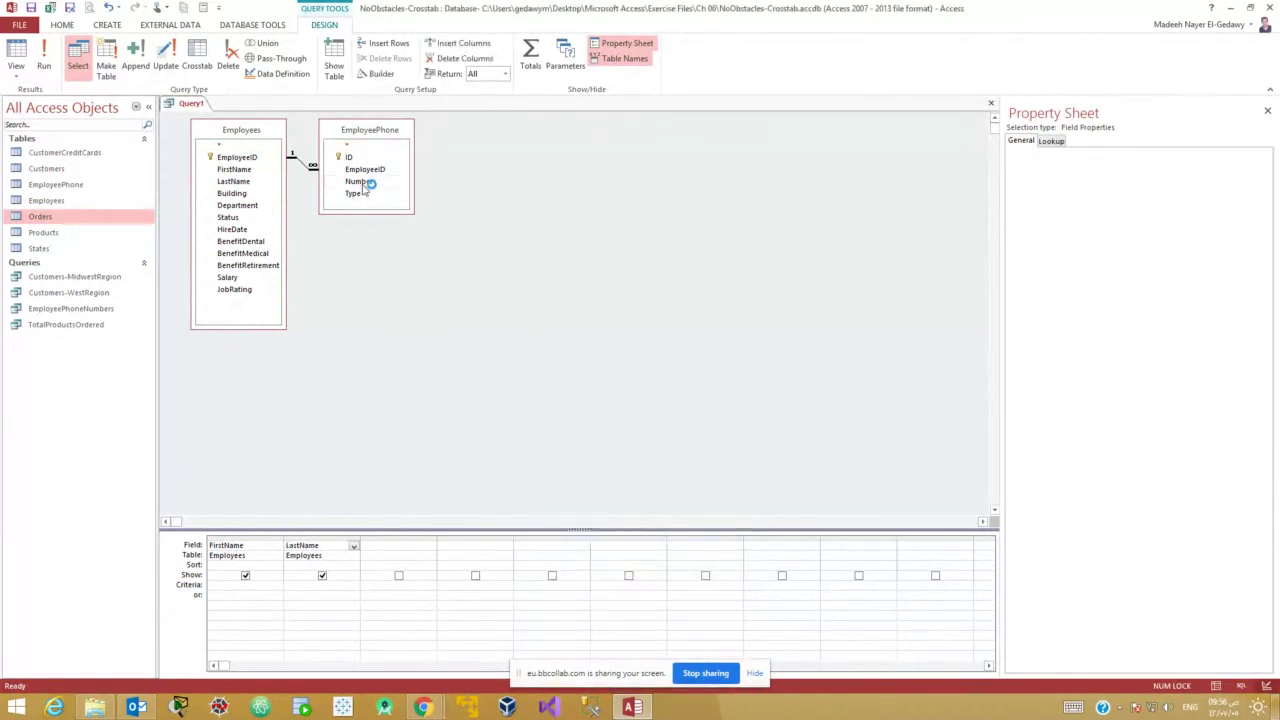
double_click(362, 182)
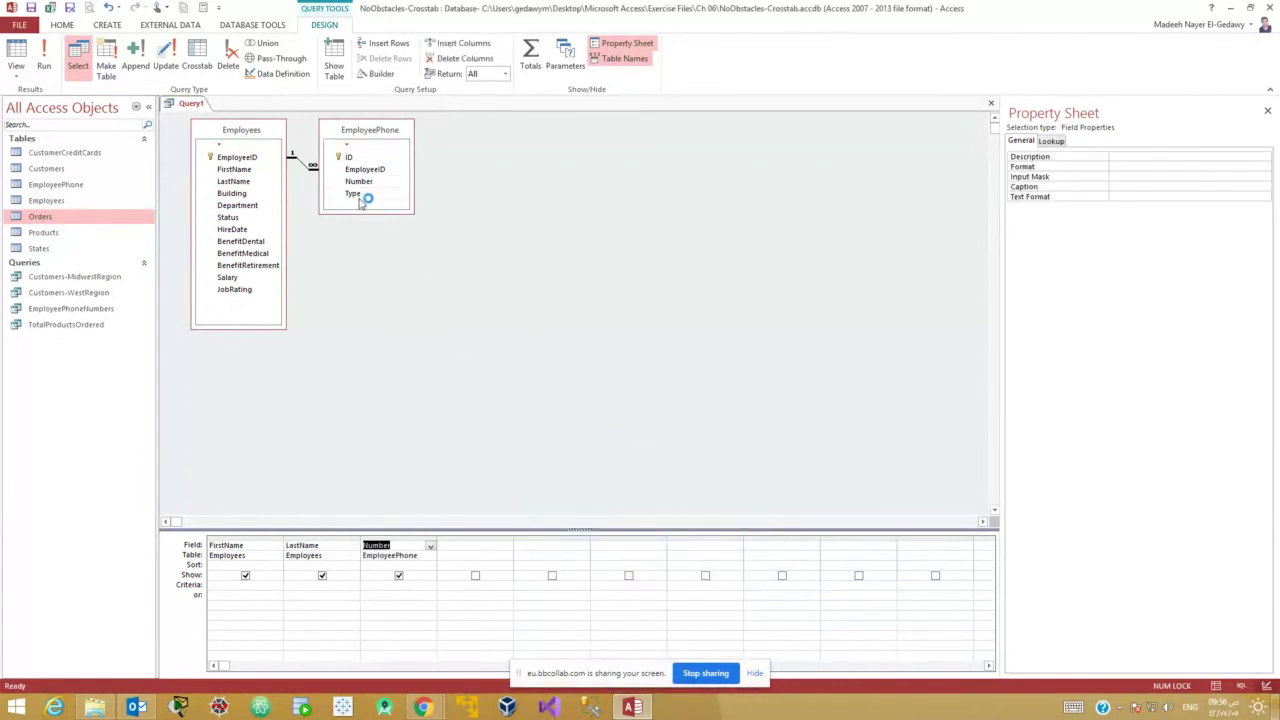
double_click(362, 196)
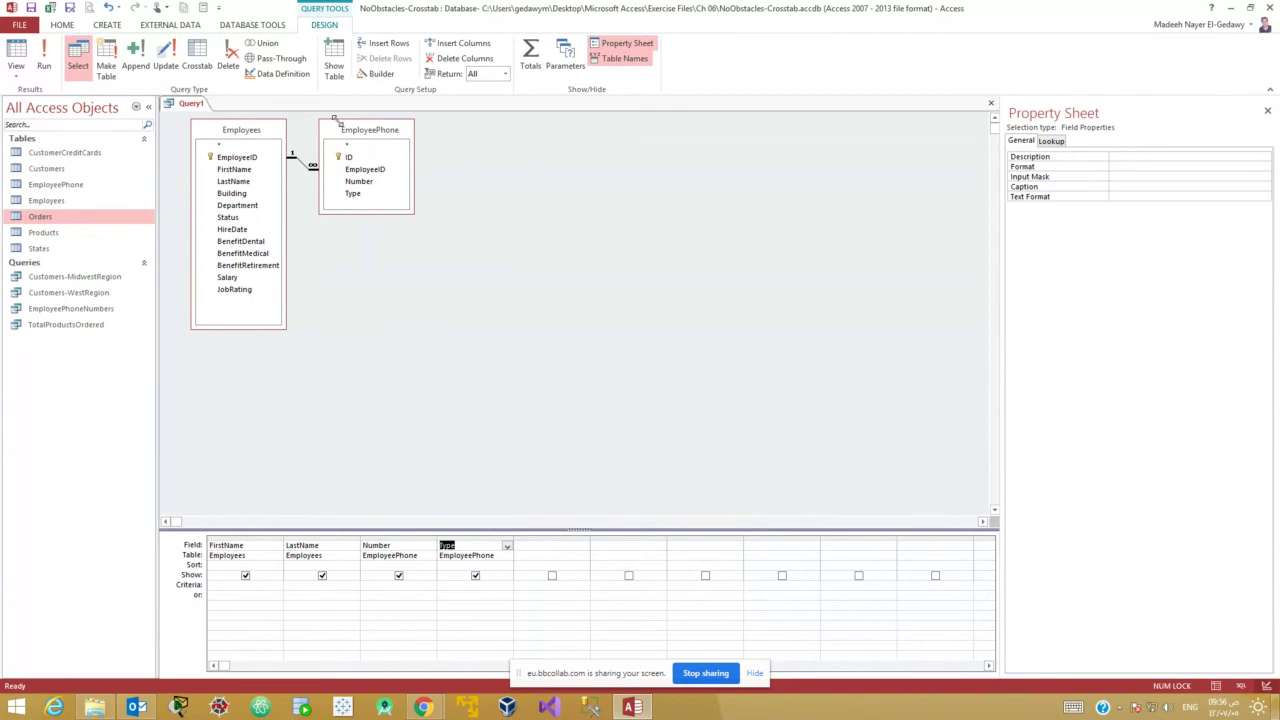
Convert the query to a crosstab and set both FirstName and LastName as Row Heading.
click(196, 60)
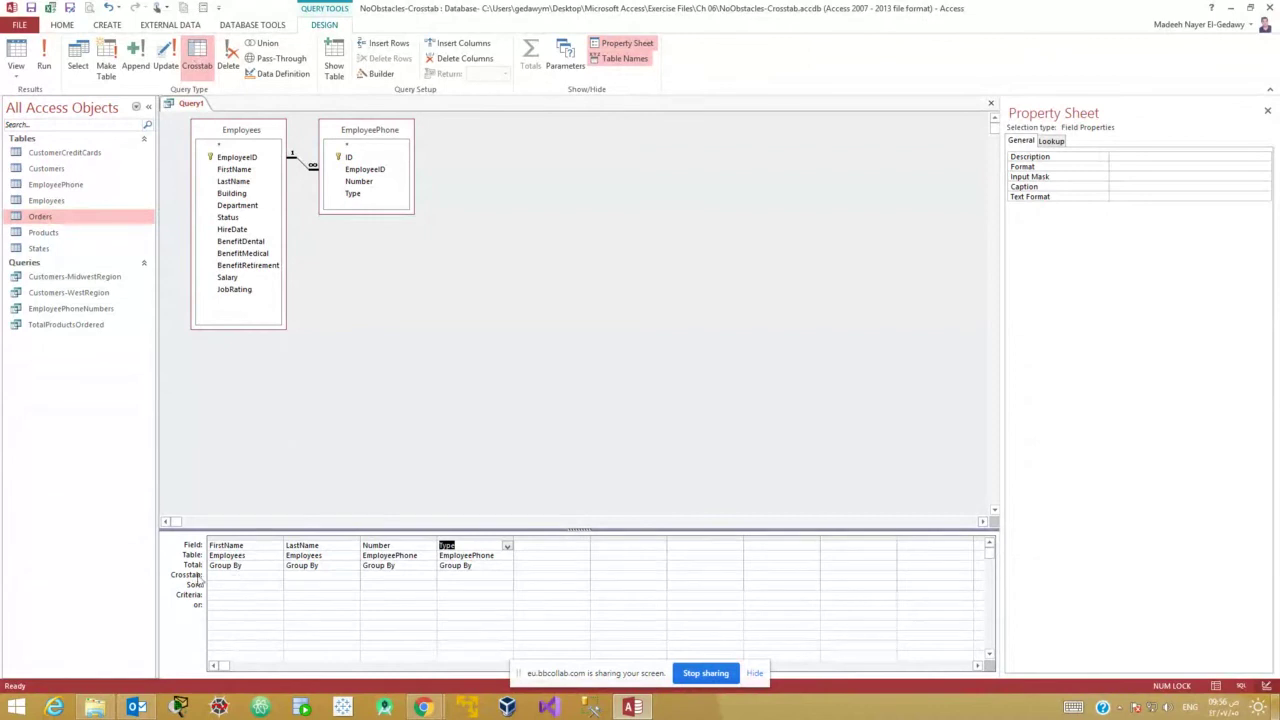
click(252, 576)
click(277, 580)
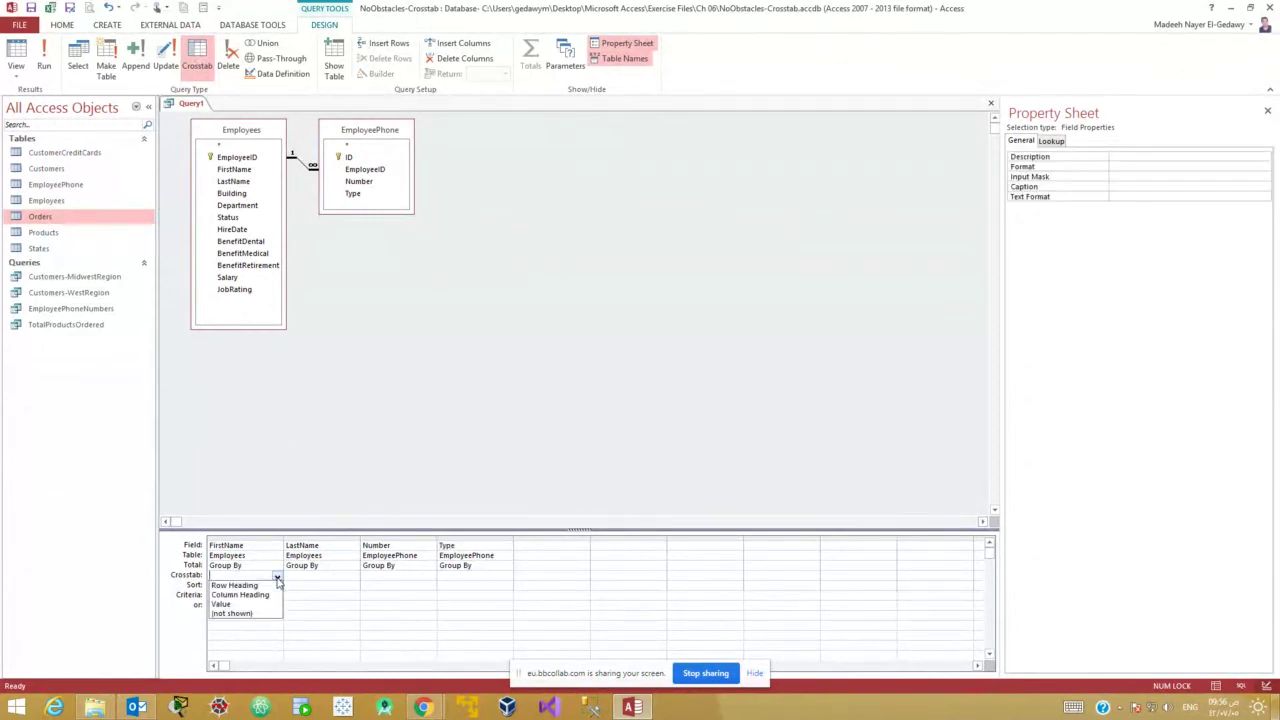
click(262, 585)
click(314, 578)
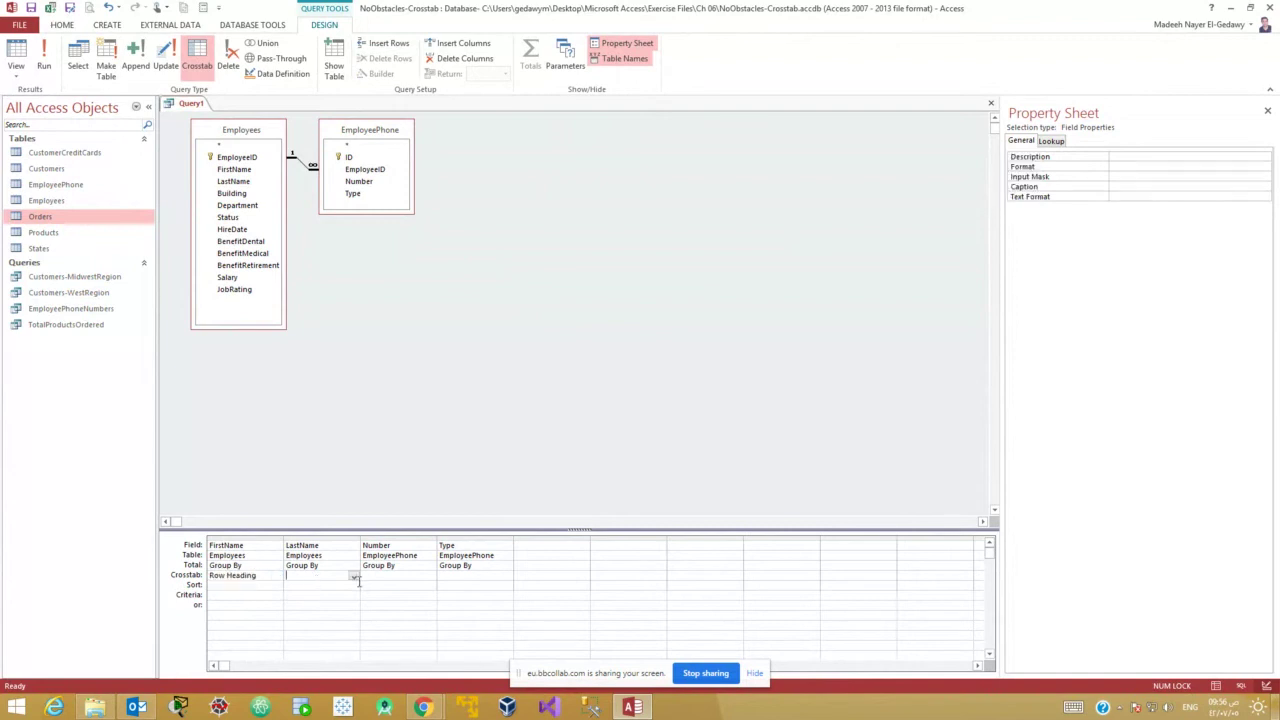
click(354, 577)
click(340, 585)
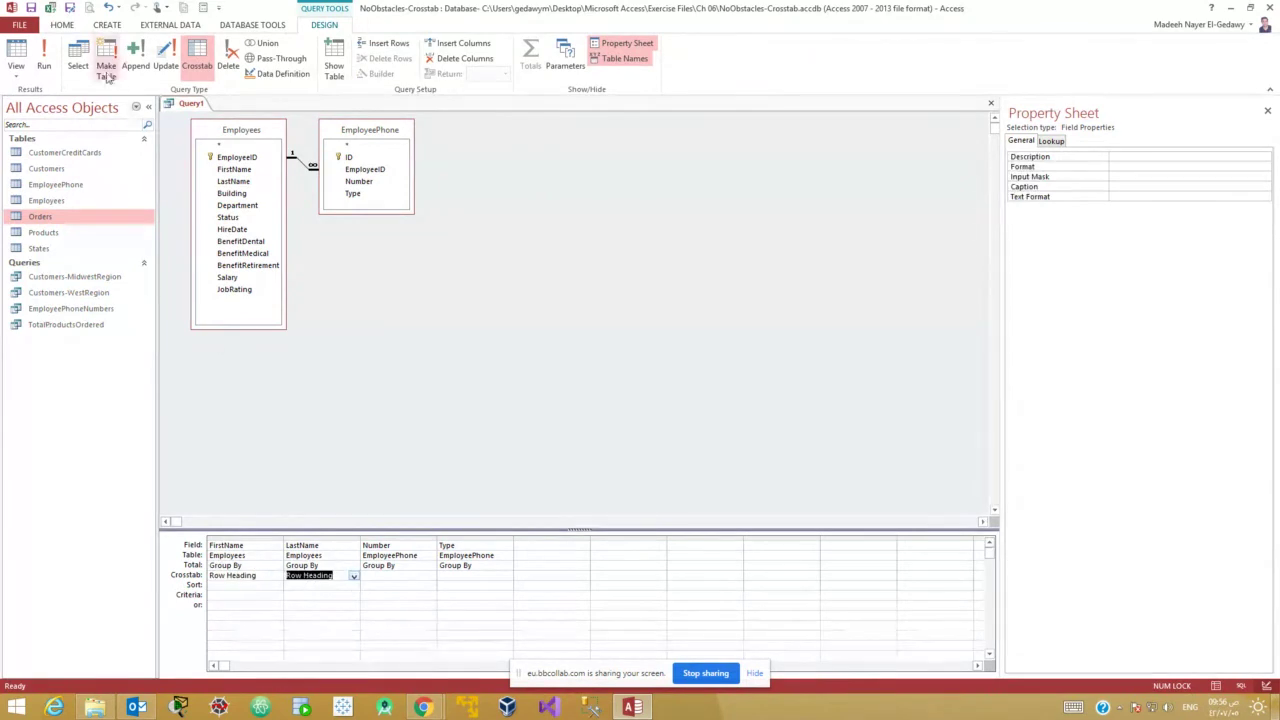
Try to display the incomplete crosstab's results, and set the Type field as Column Heading.
click(16, 62)
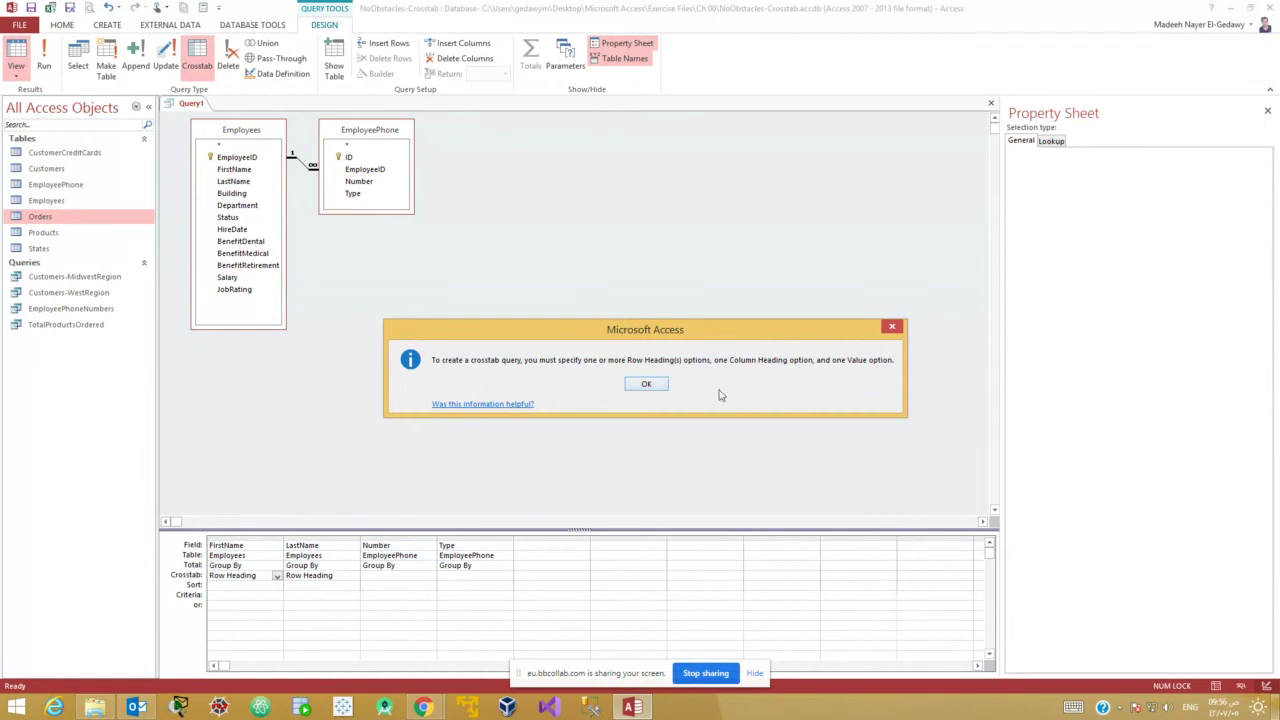
click(646, 386)
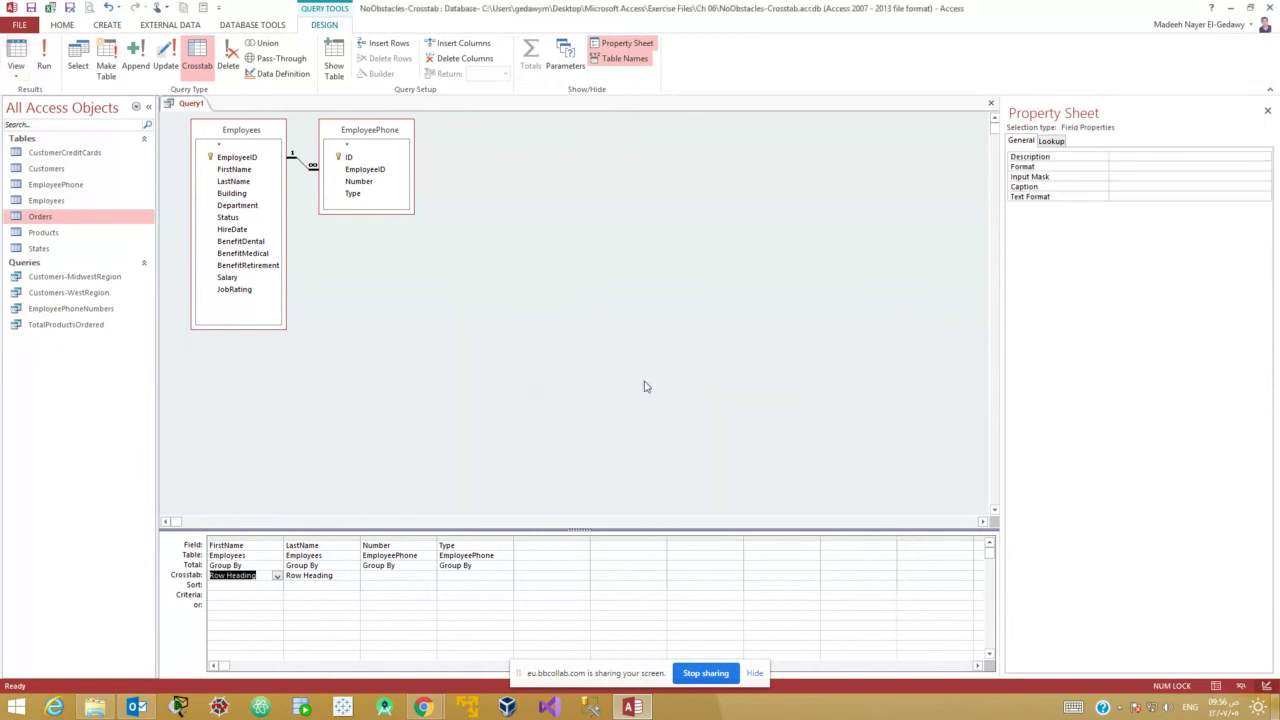
click(460, 576)
click(507, 578)
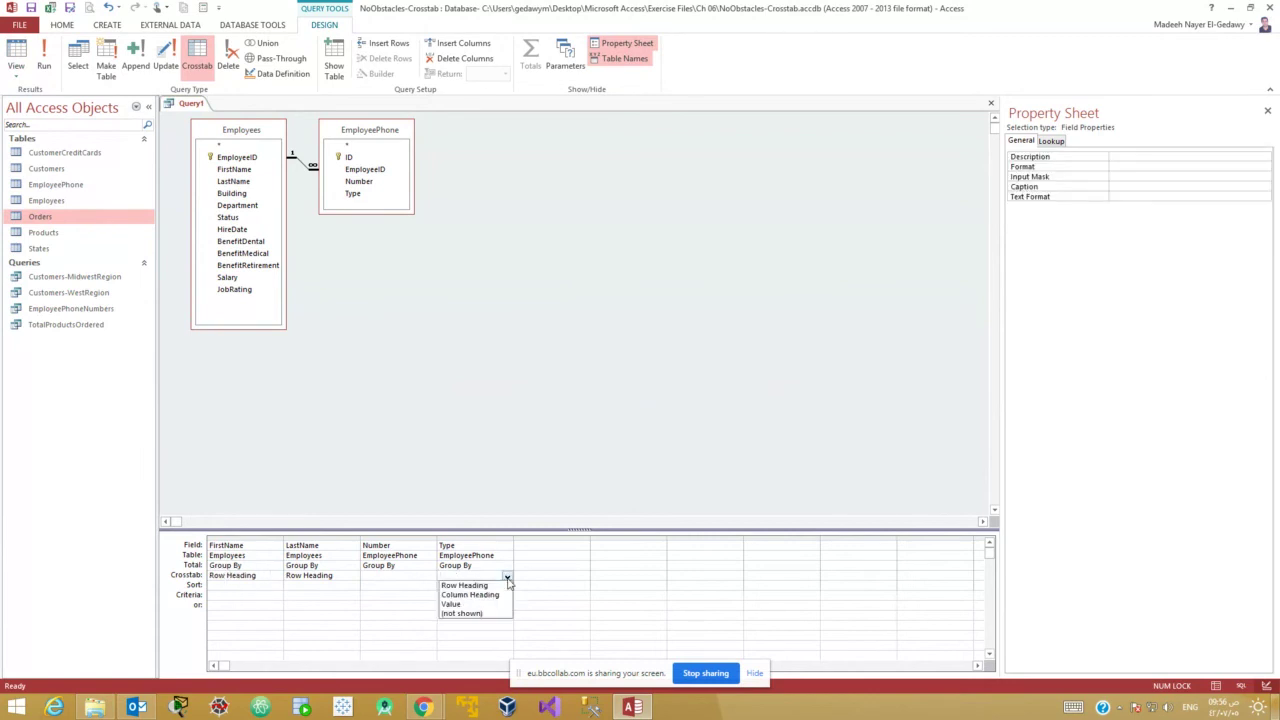
click(476, 595)
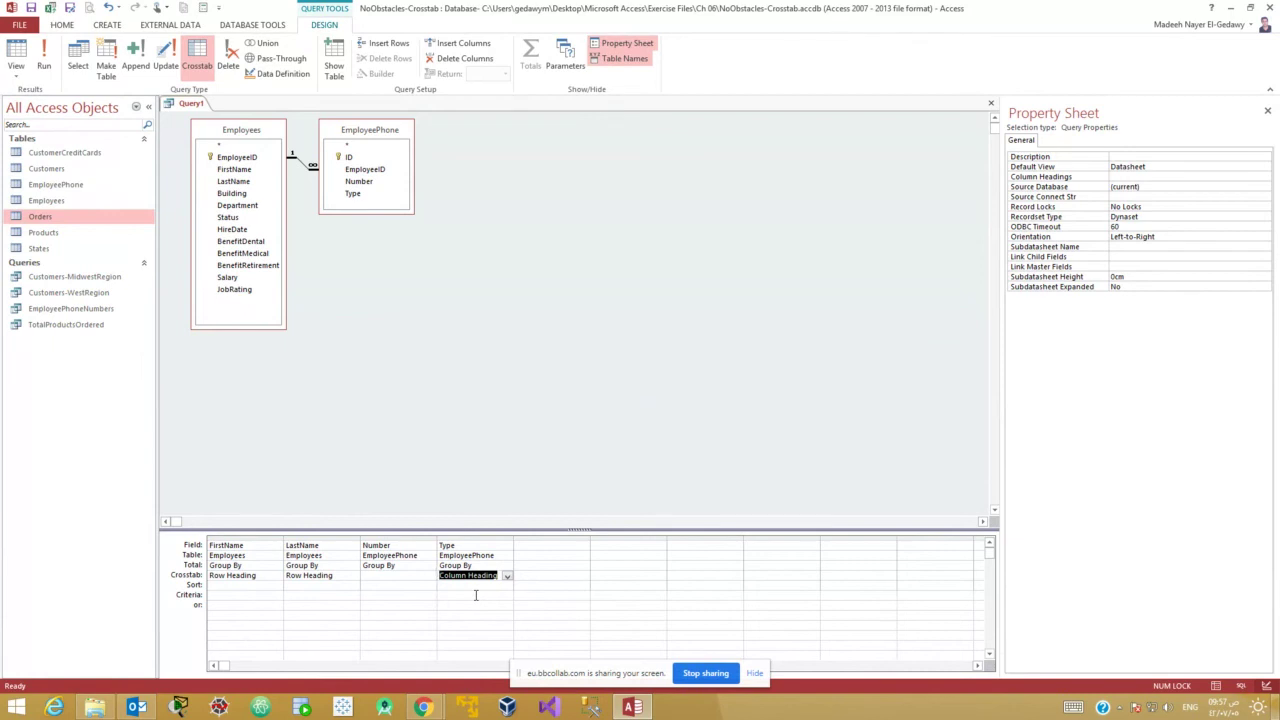
Set the Number field as the crosstab's Value with Last as its total function, and display the results in Datasheet View.
click(428, 576)
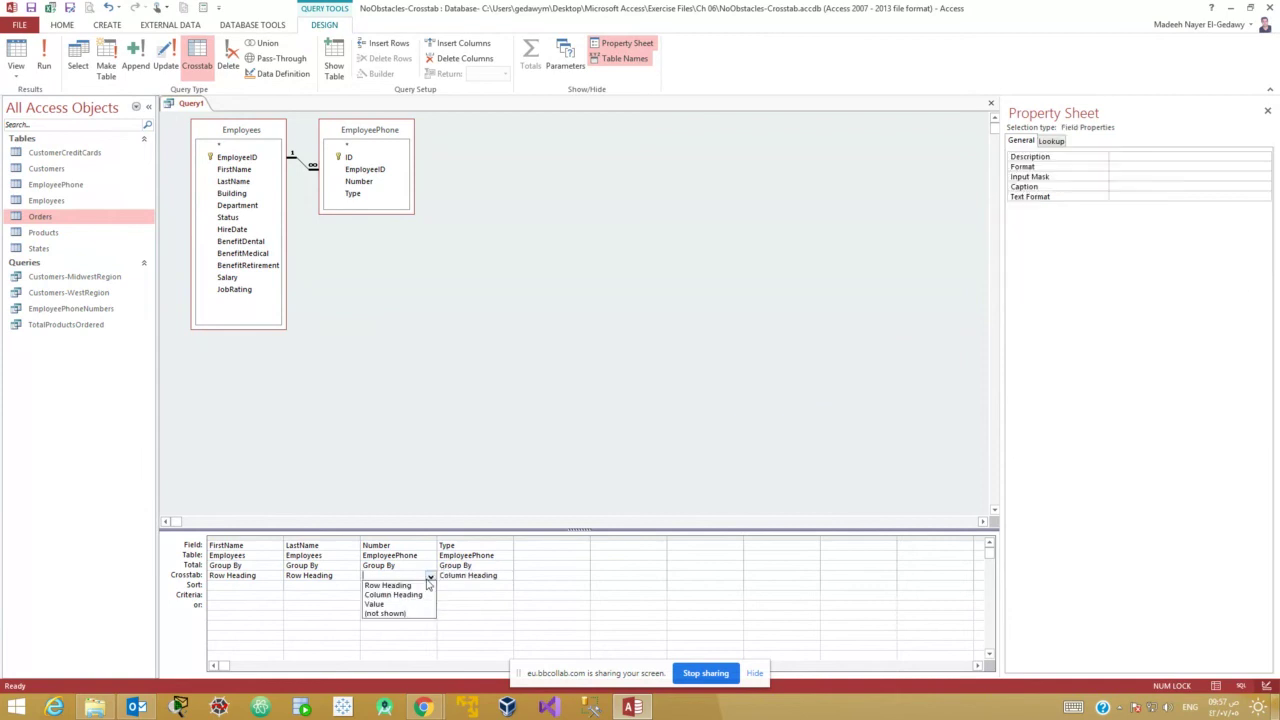
click(385, 604)
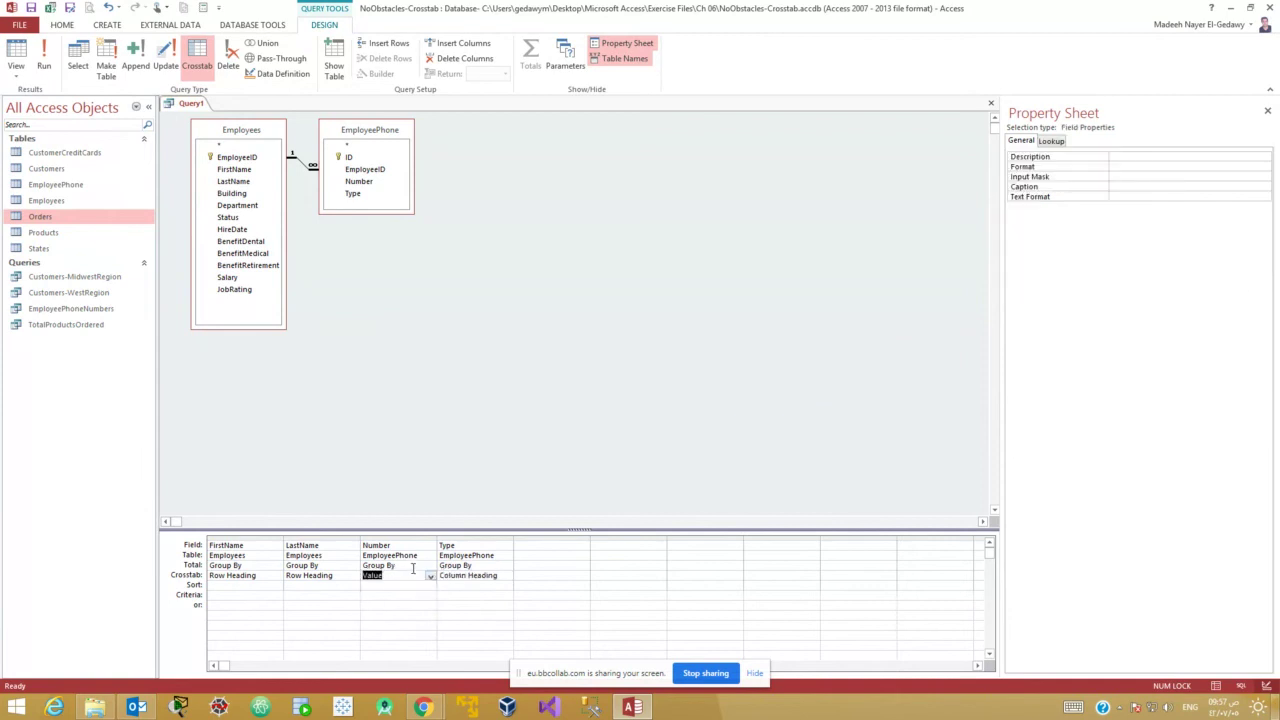
click(410, 566)
click(430, 566)
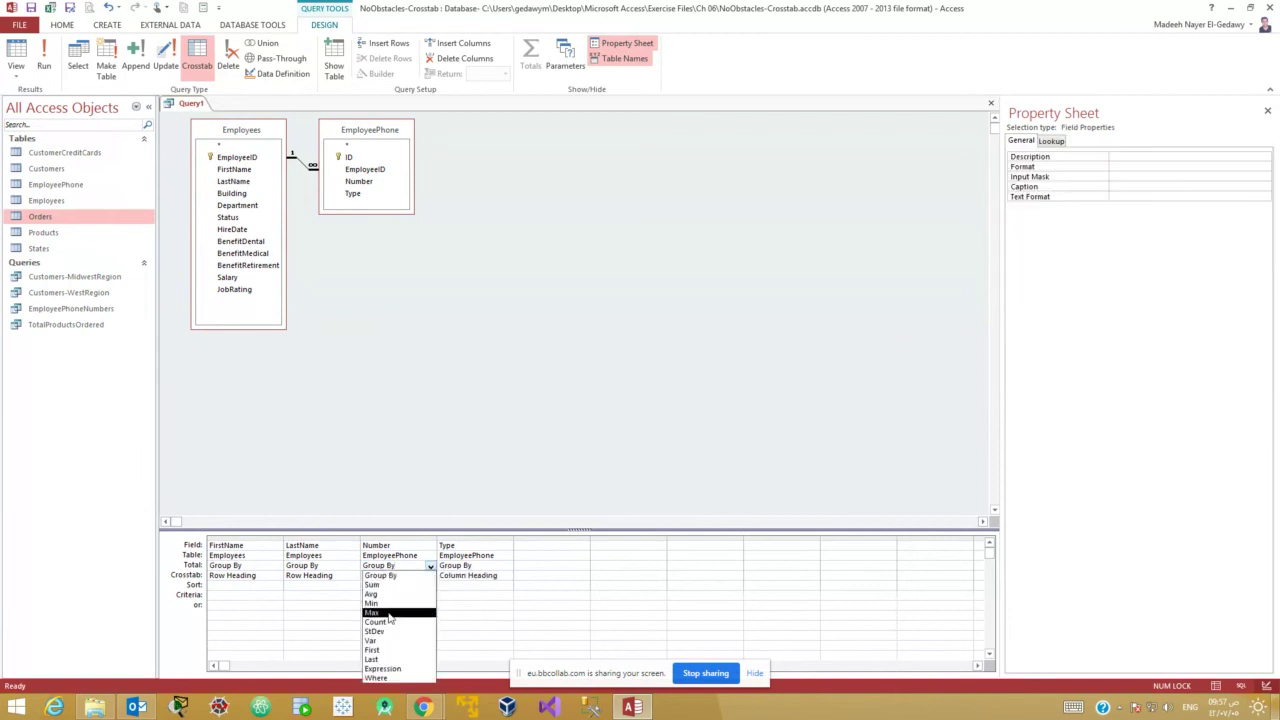
click(381, 660)
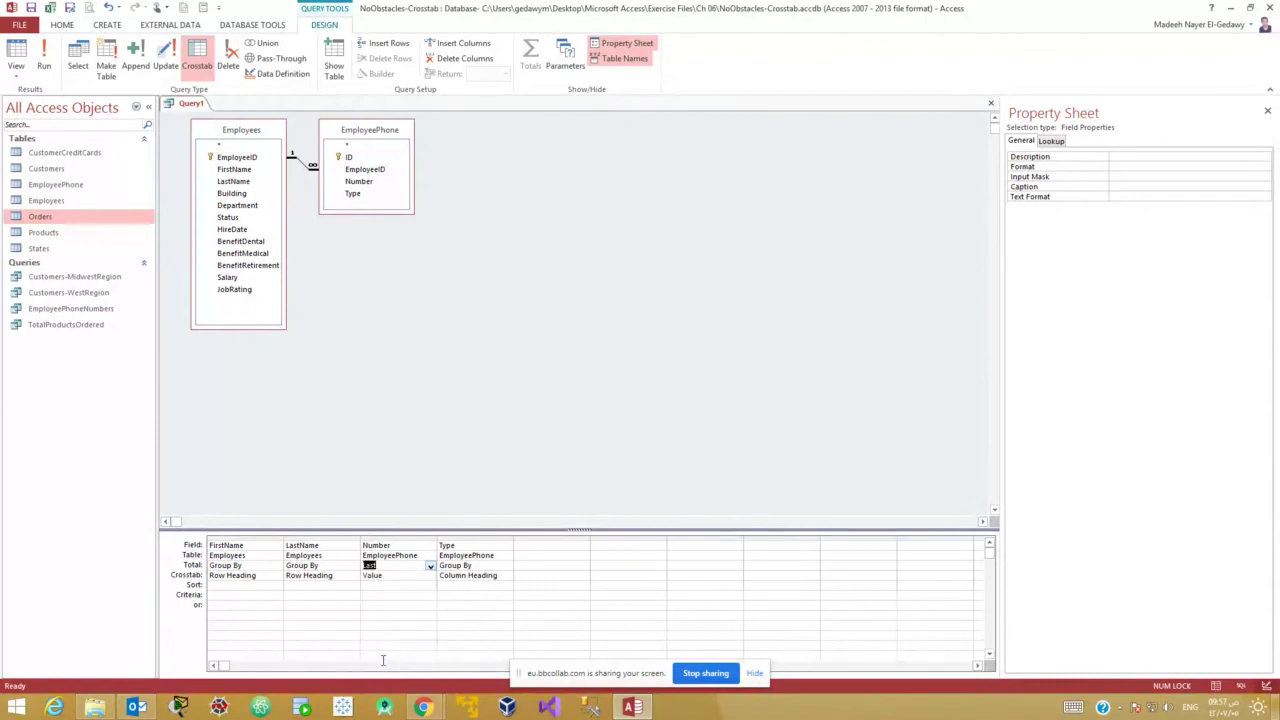
click(12, 52)
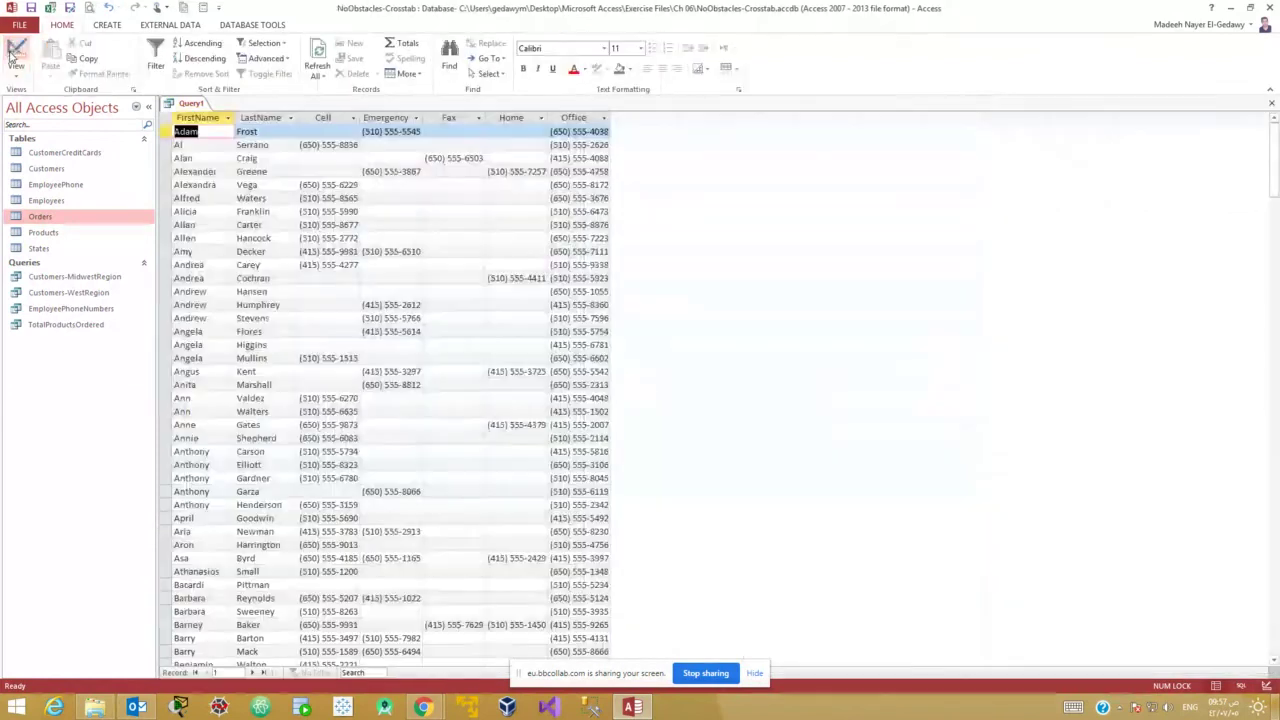
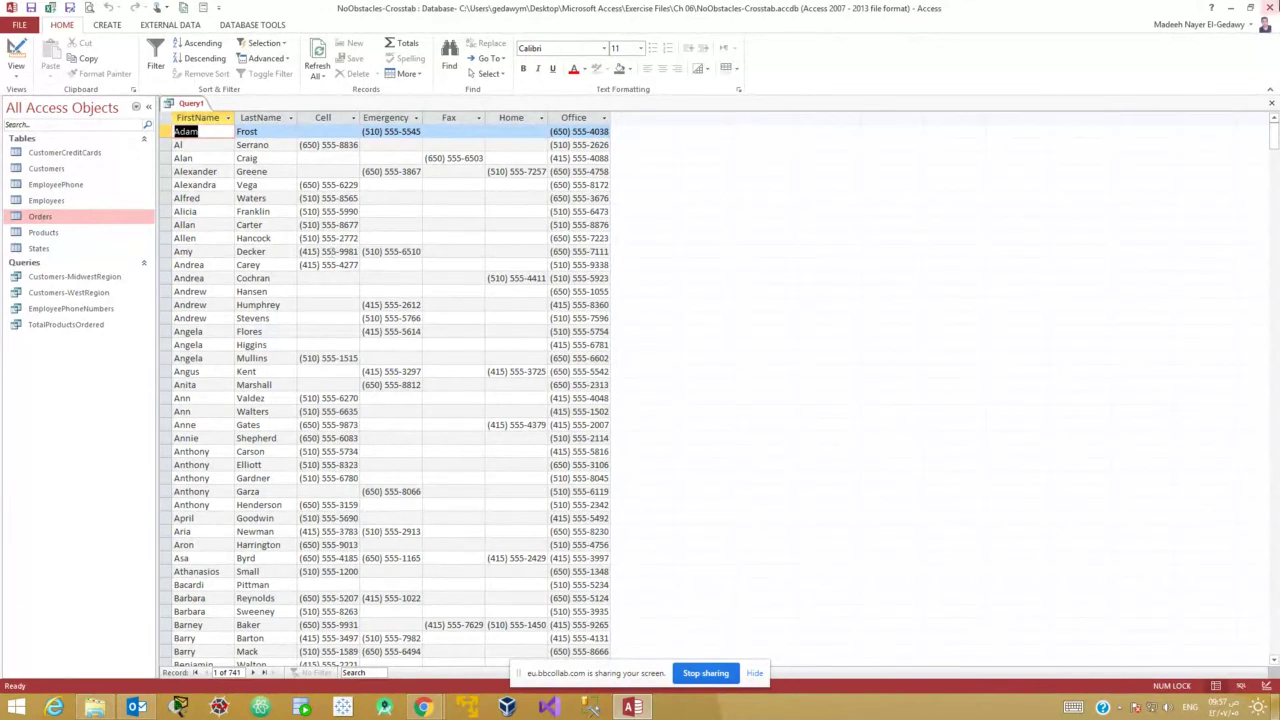
Close the rebuilt crosstab query without saving it.
click(1271, 103)
click(656, 396)
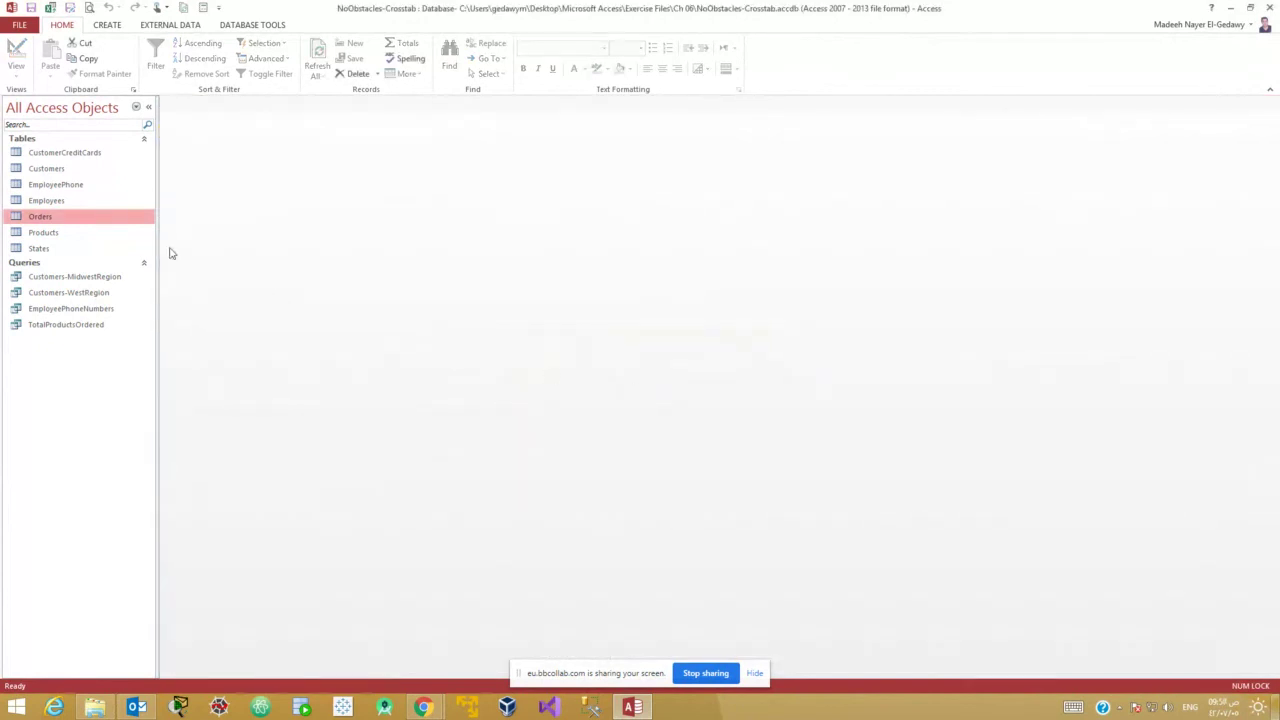
Look through the records of the States, Products and Orders tables one after another, closing each table.
click(58, 255)
double_click(58, 255)
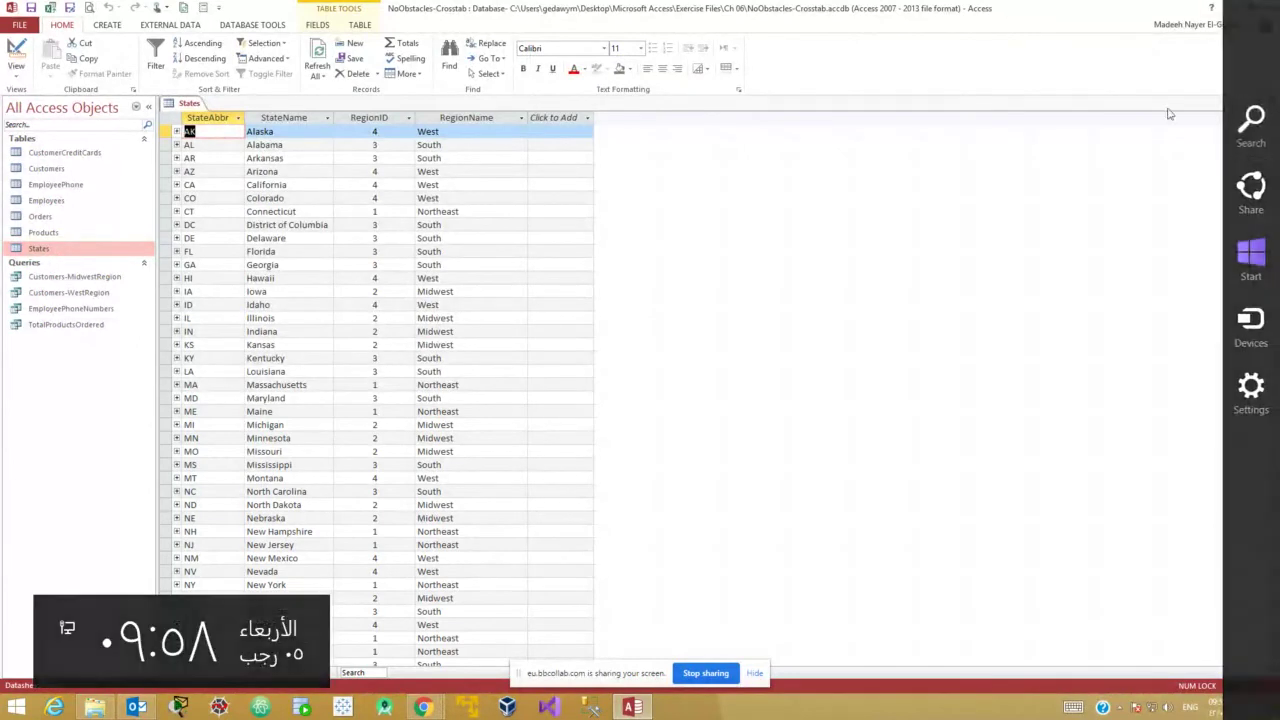
click(1271, 103)
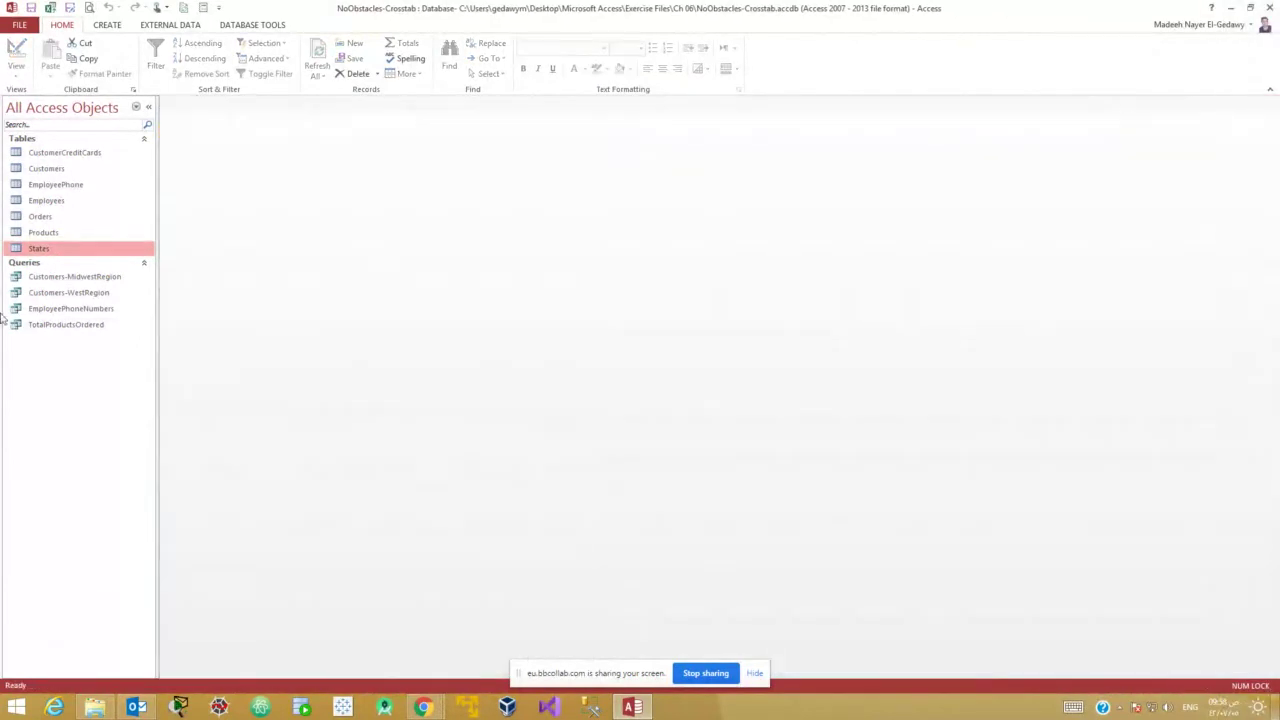
double_click(42, 232)
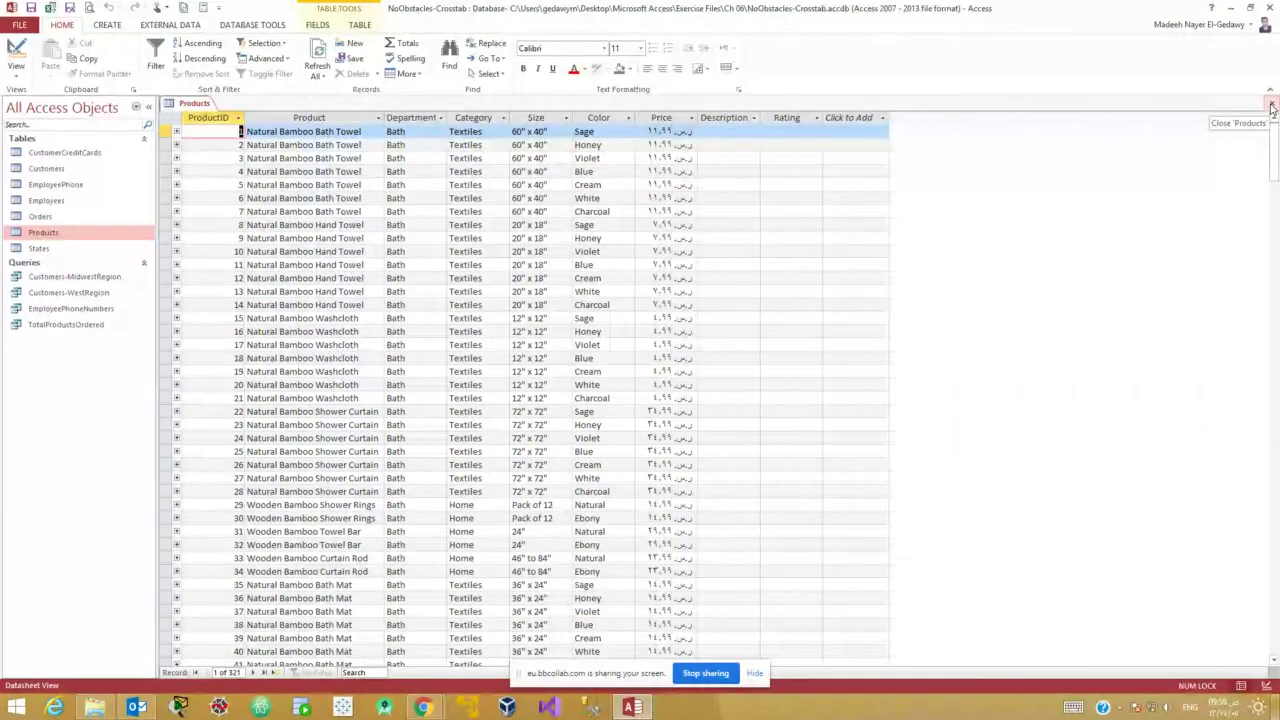
click(1272, 107)
double_click(40, 216)
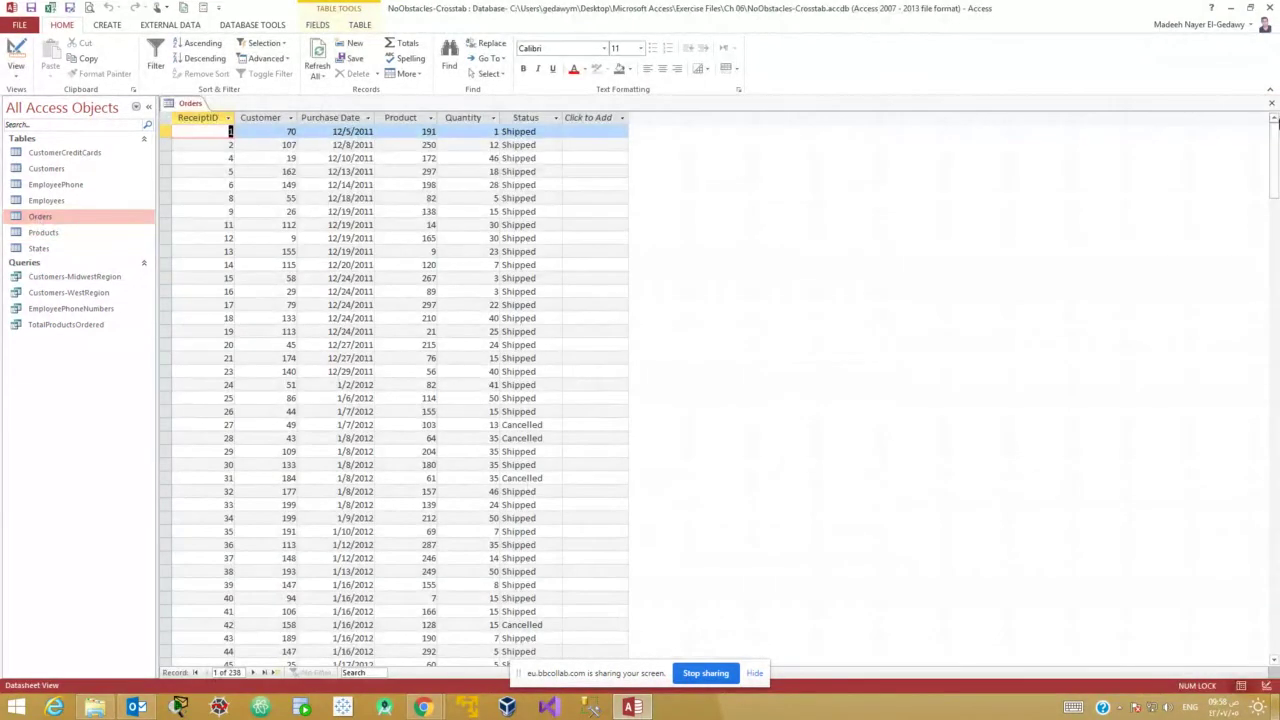
click(1273, 107)
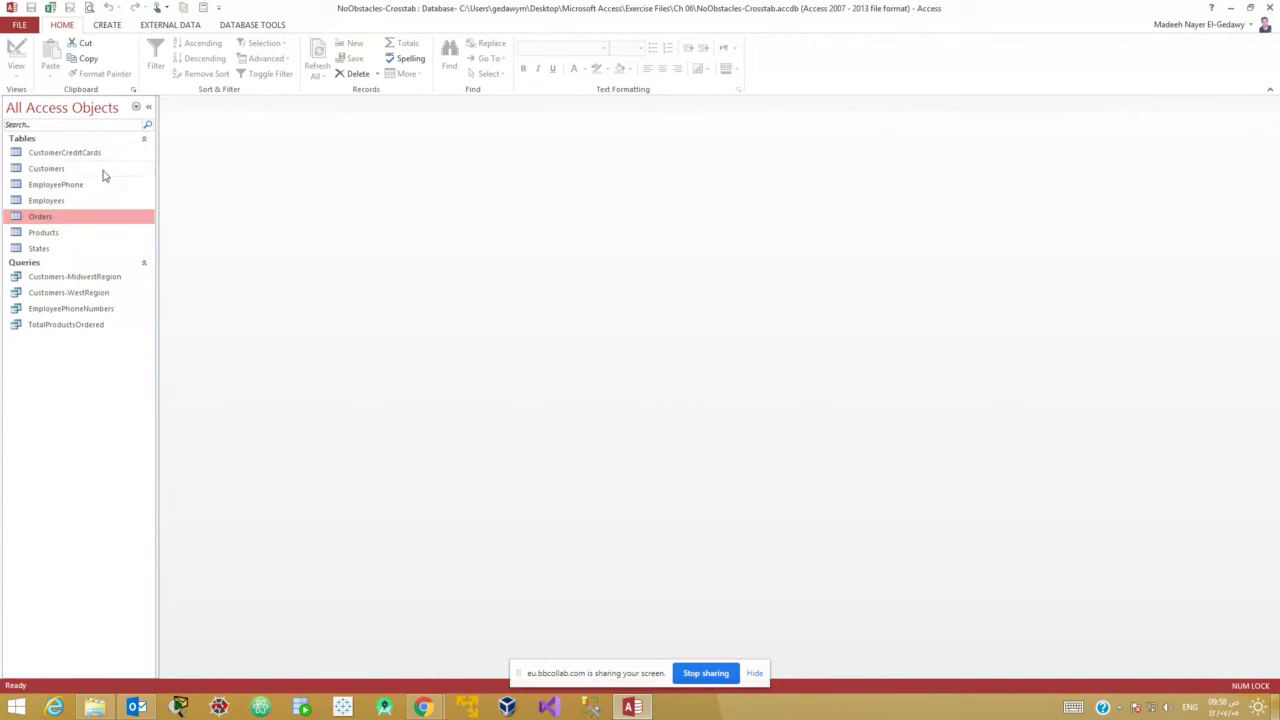
Close the crosstab database and open NoObstacles-Union.accdb from the Ch 06 exercise folder.
click(1275, 6)
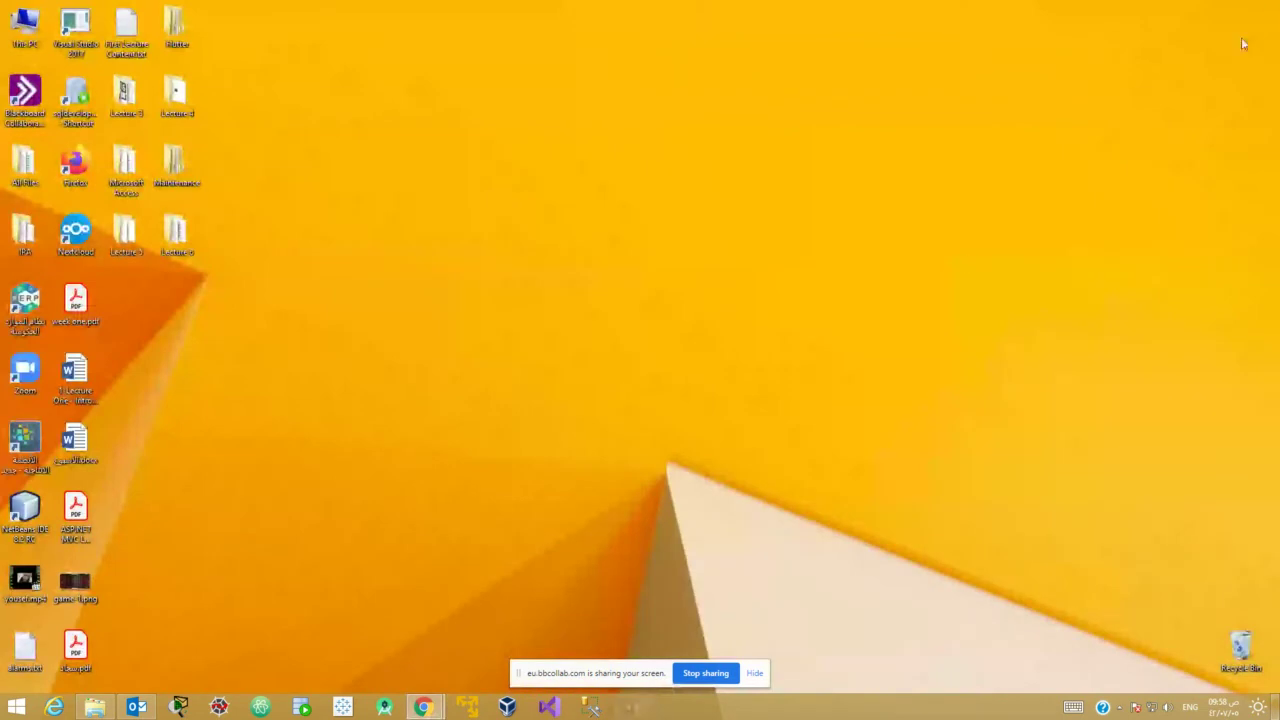
click(95, 707)
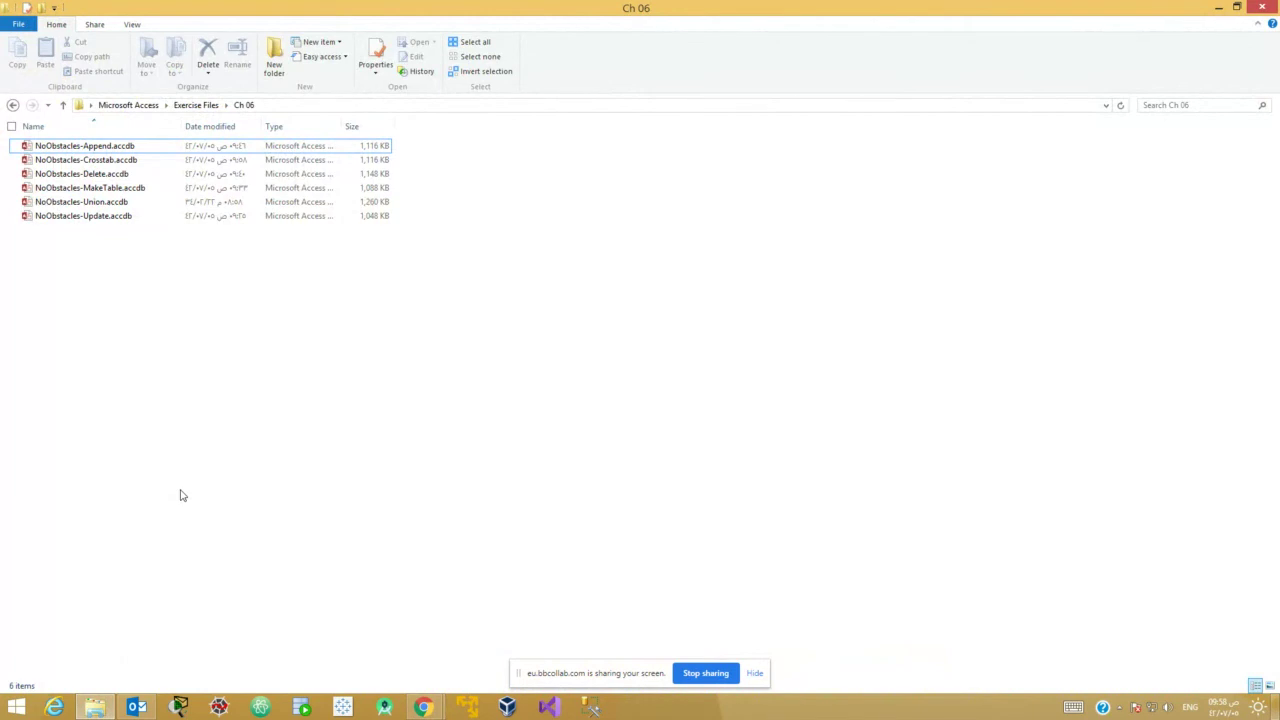
double_click(124, 203)
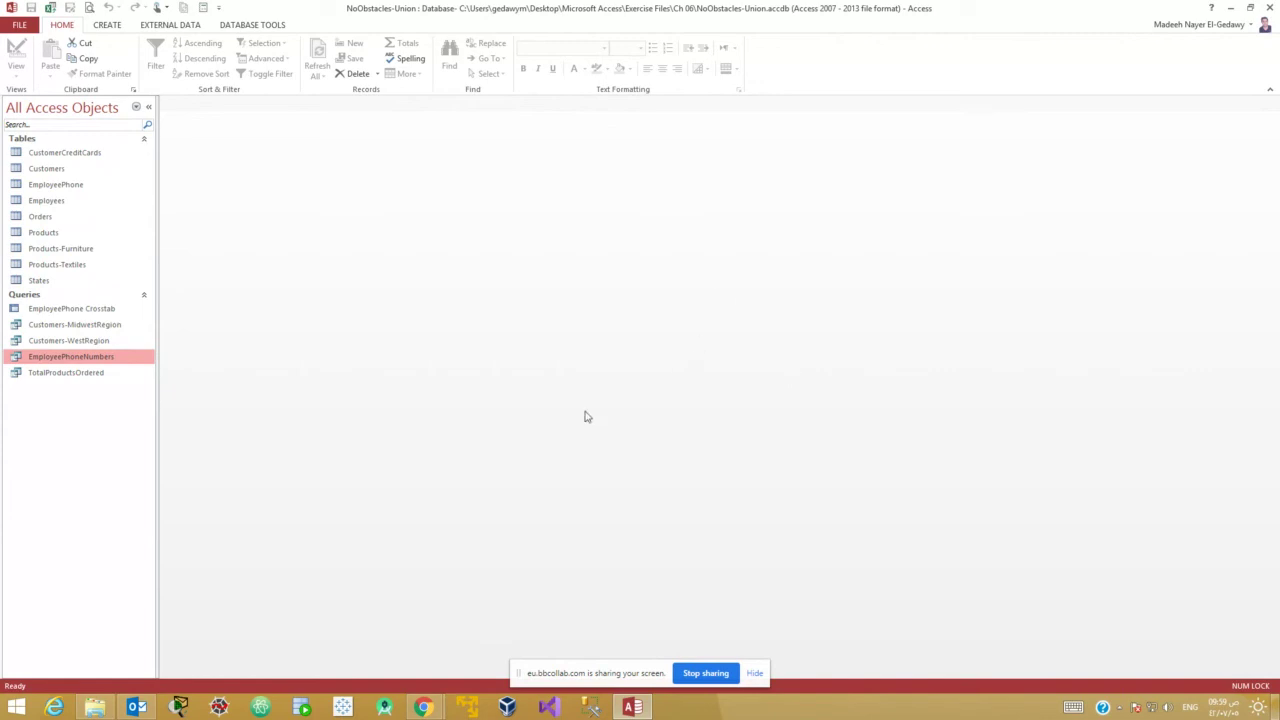
Examine the Products-Furniture and Products-Textiles tables down to their last records, closing each table.
double_click(51, 250)
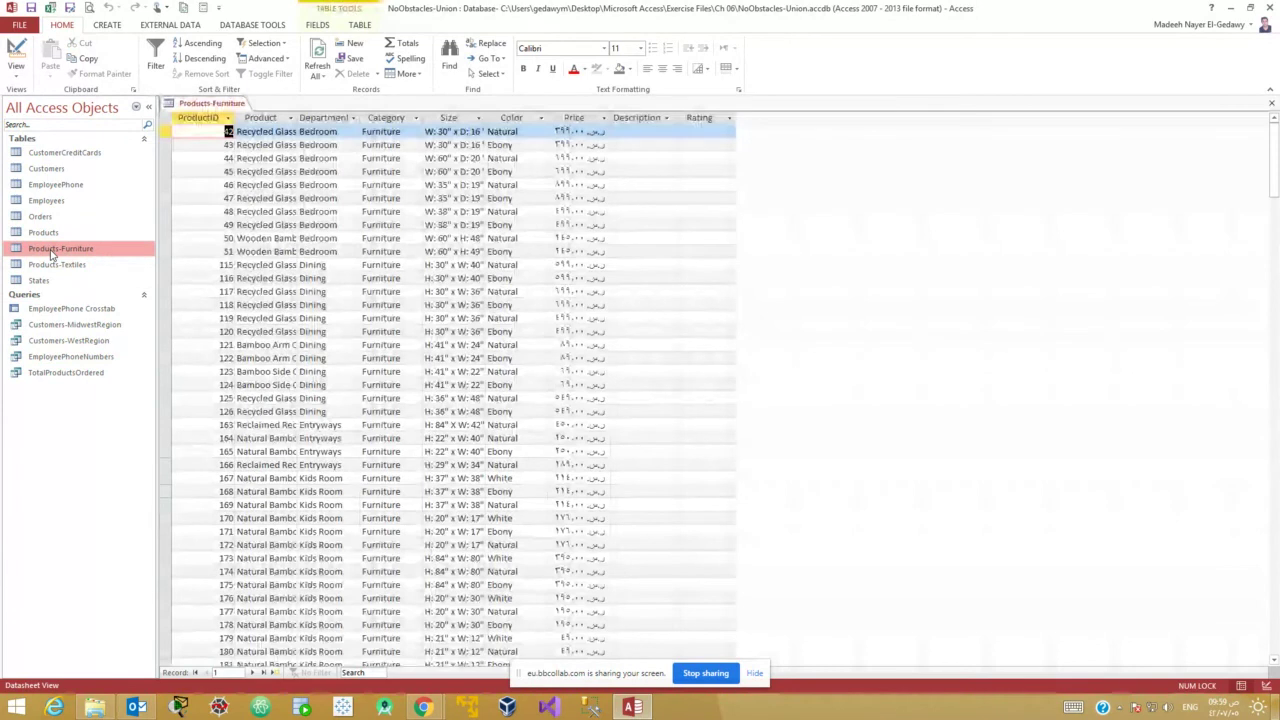
click(262, 673)
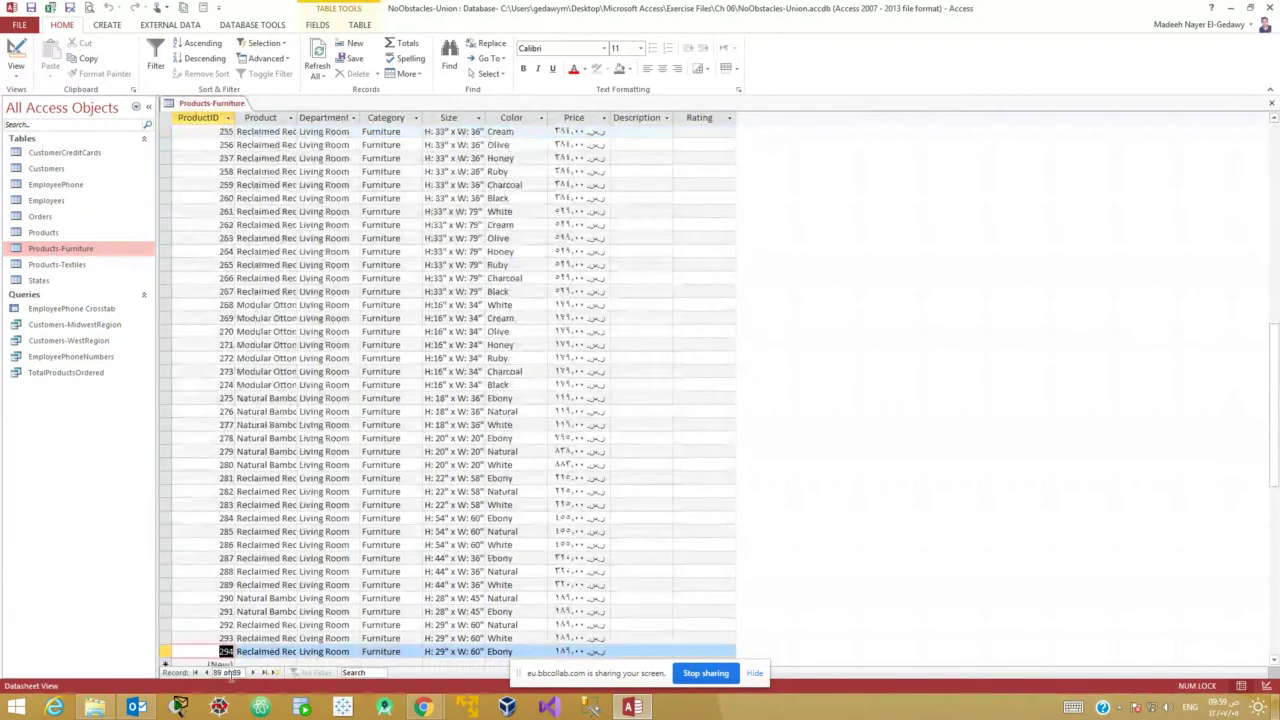
click(1271, 103)
double_click(77, 265)
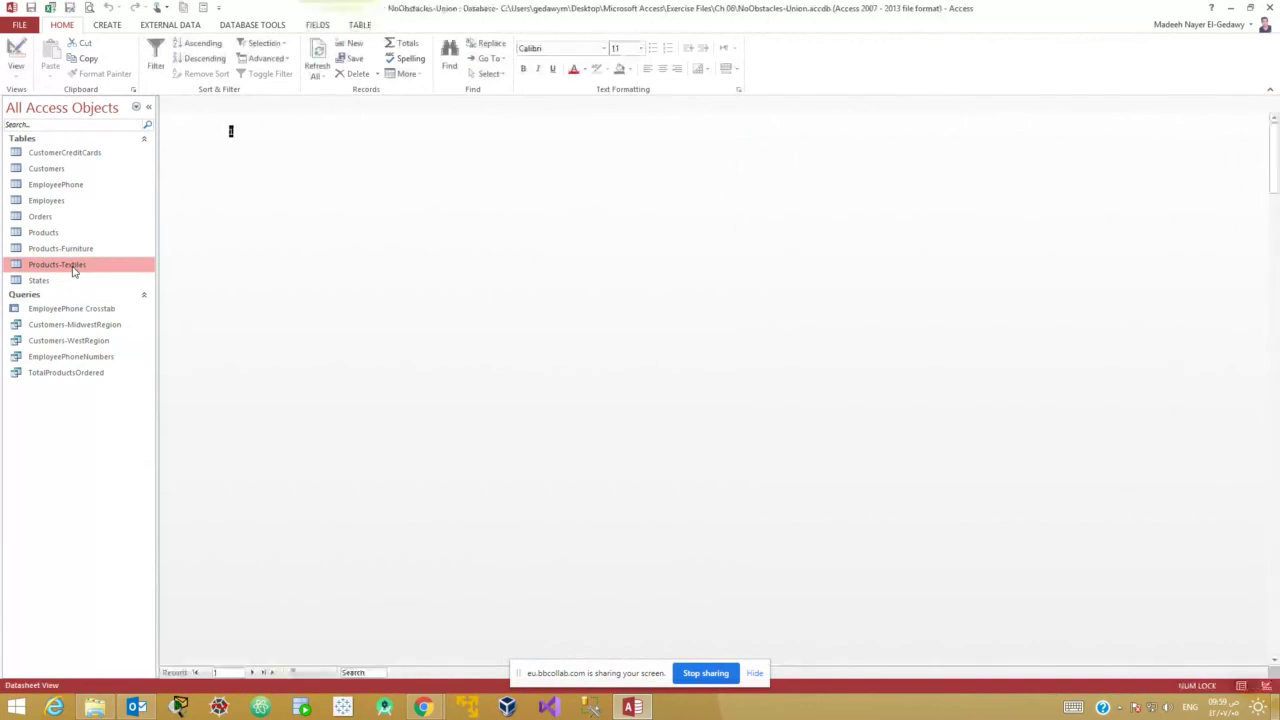
click(266, 674)
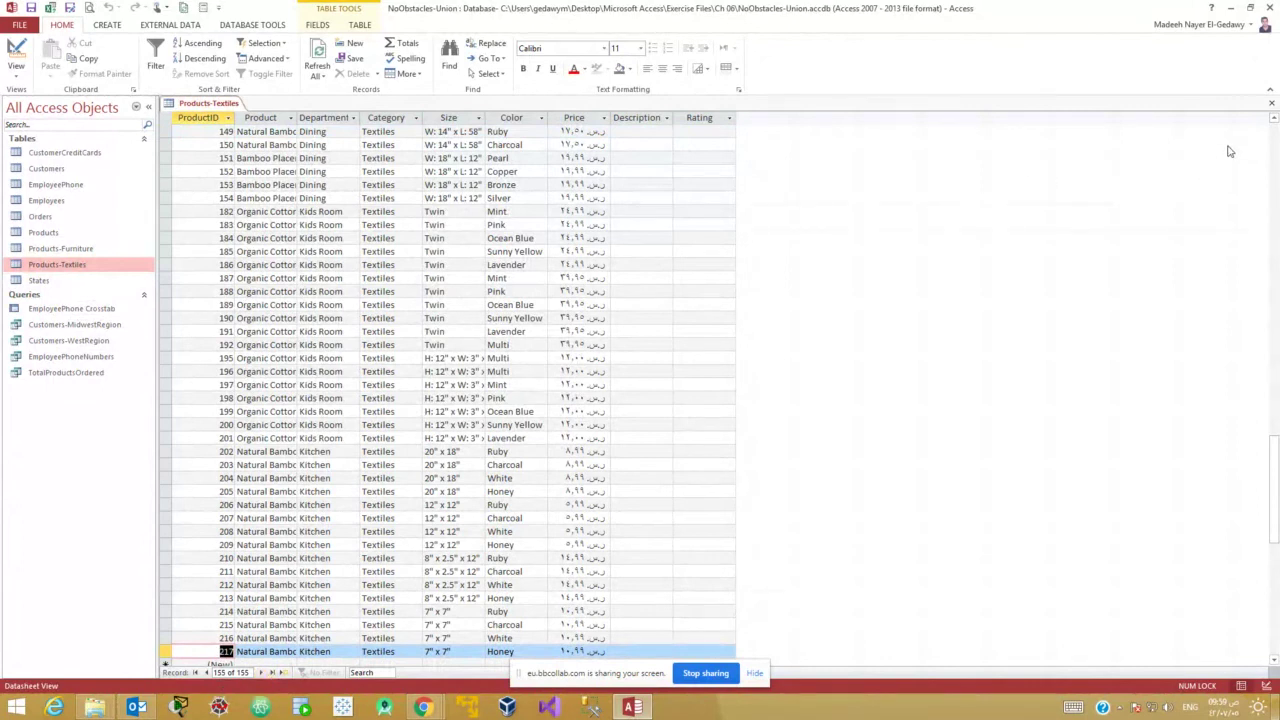
click(78, 268)
click(1271, 105)
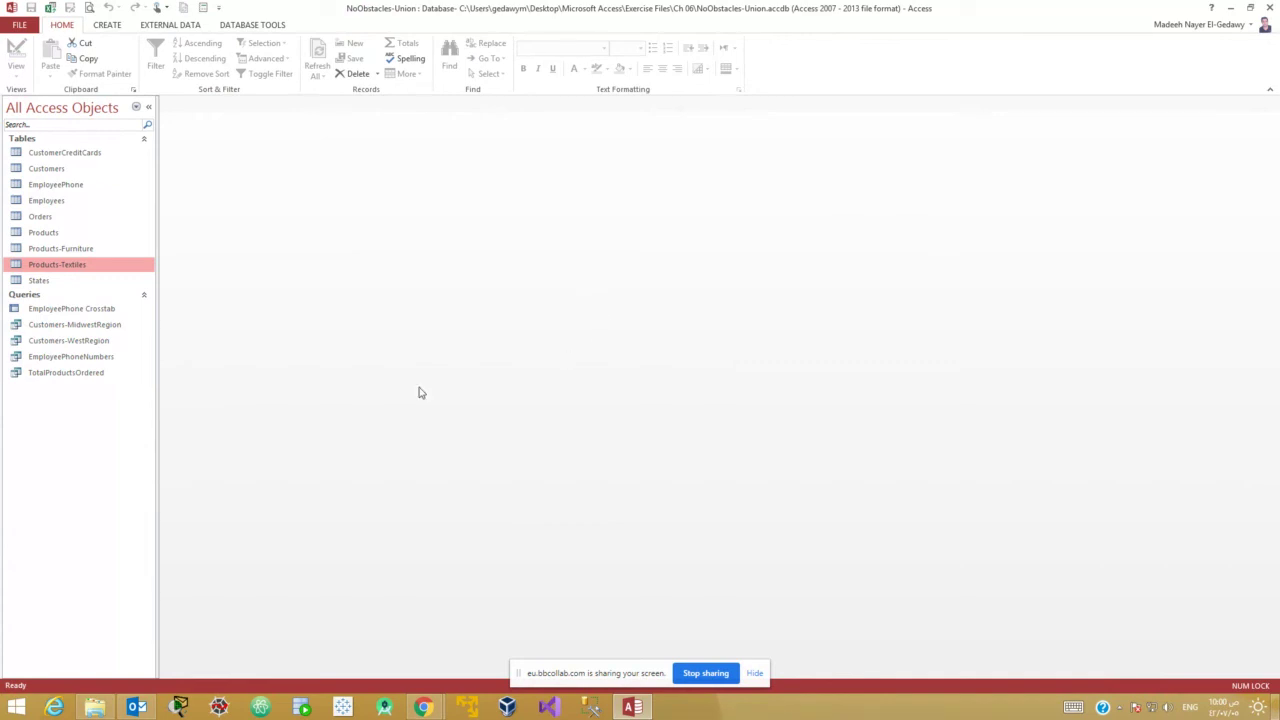
Create a new query in Design View with the Products-Furniture table as its source.
click(50, 252)
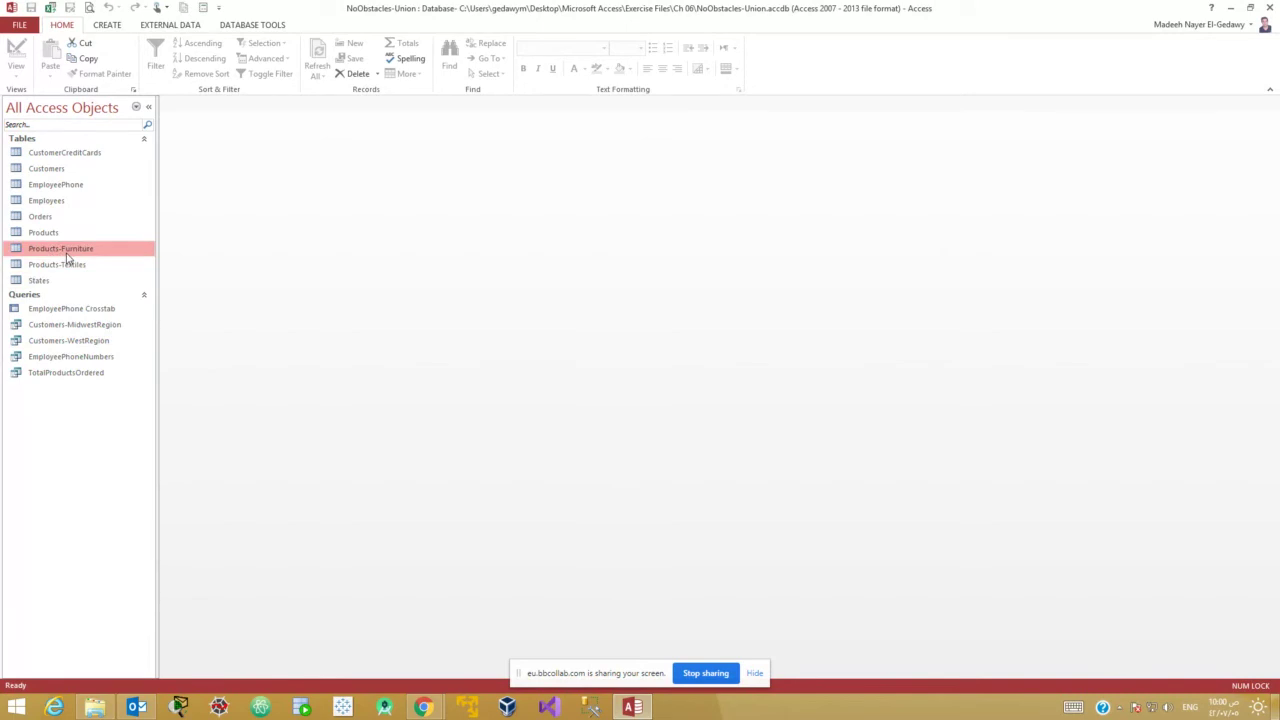
click(112, 25)
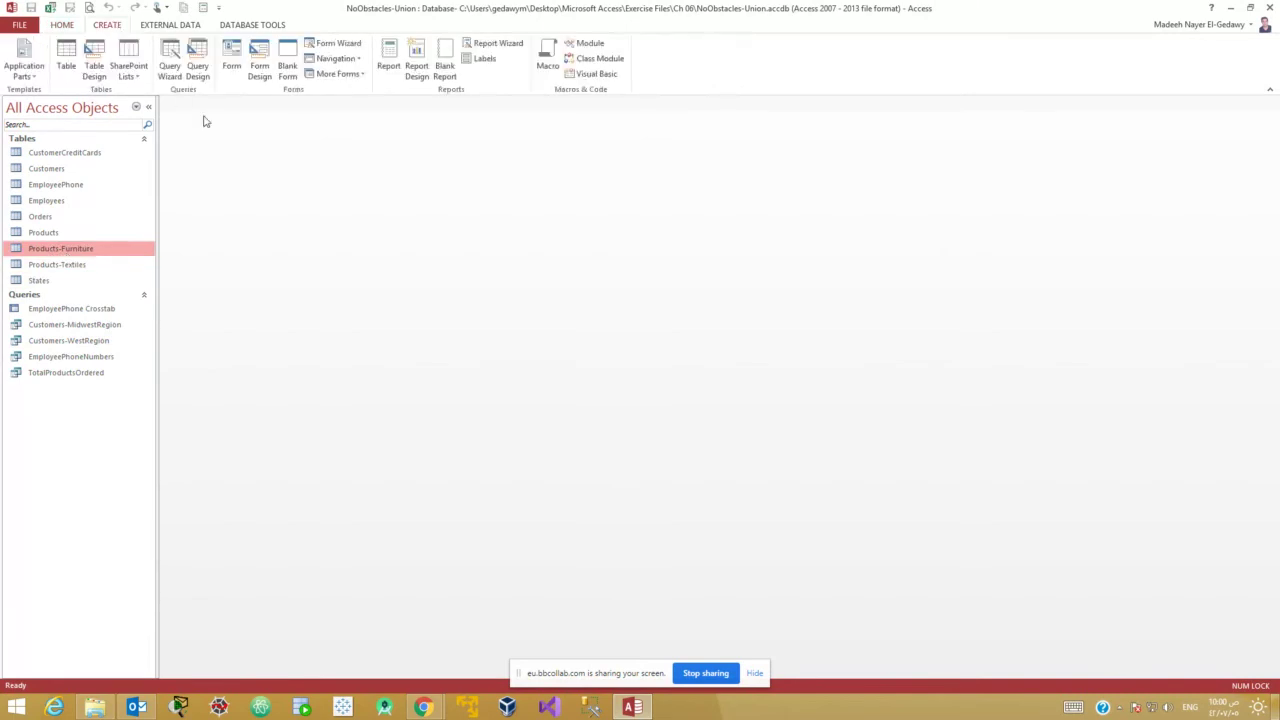
click(198, 66)
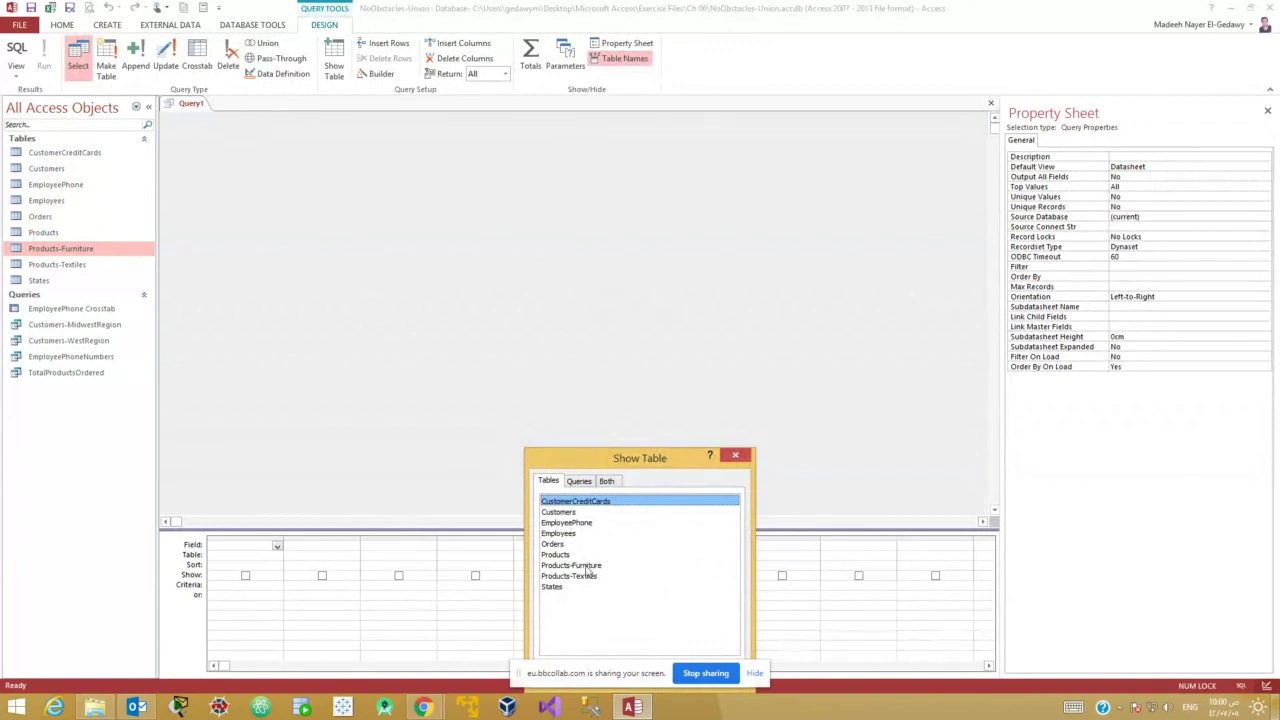
drag(606, 459, 607, 234)
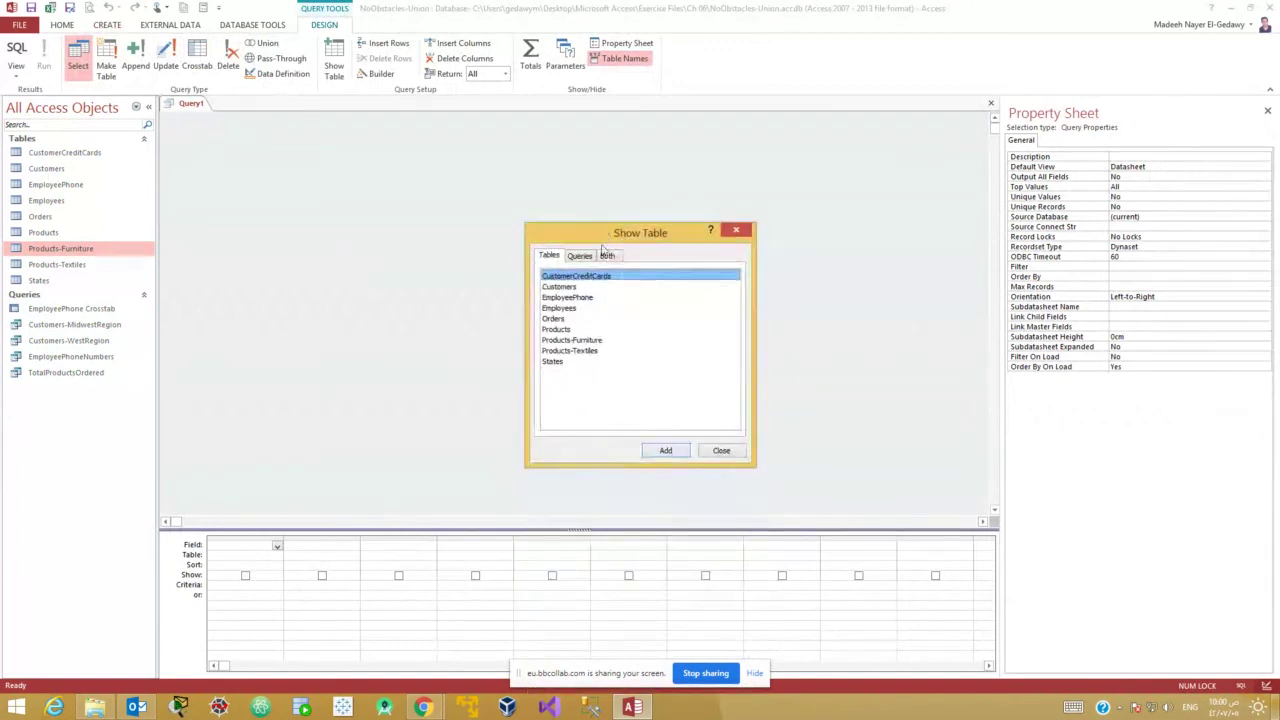
double_click(590, 341)
click(717, 452)
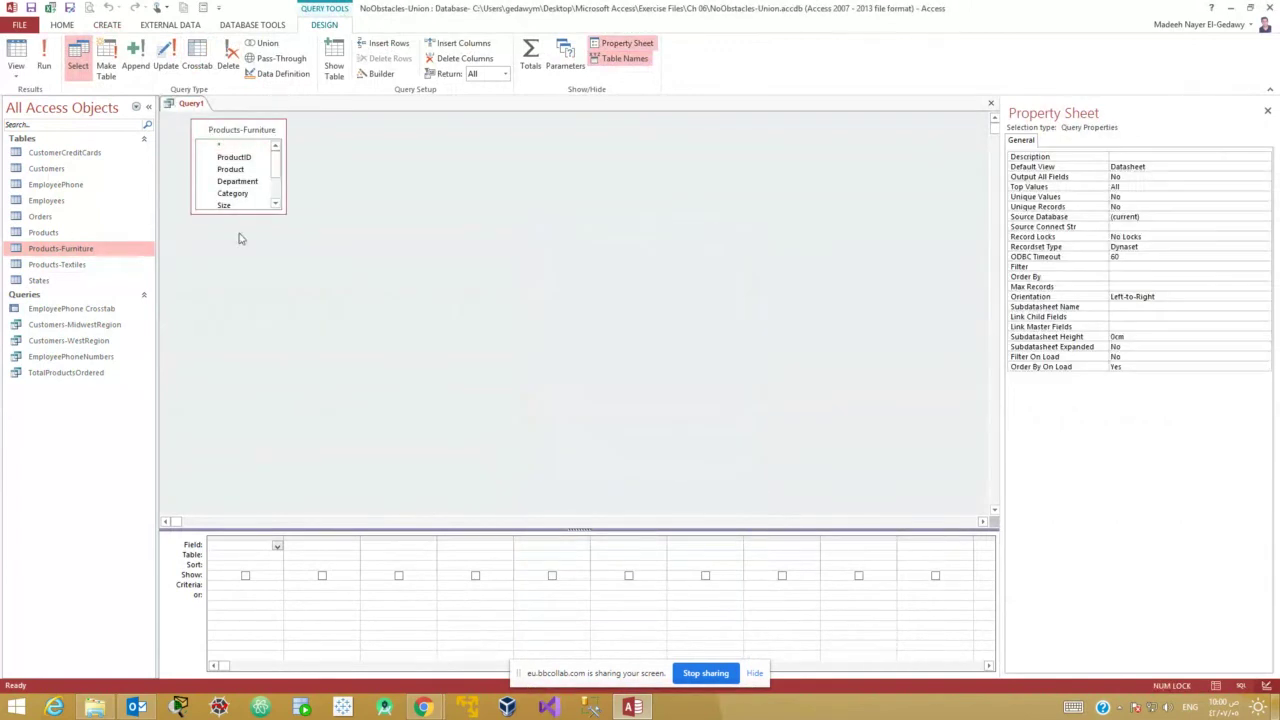
Add all fields of Products-Furniture to the query using the asterisk, and display the results in Datasheet View.
click(226, 150)
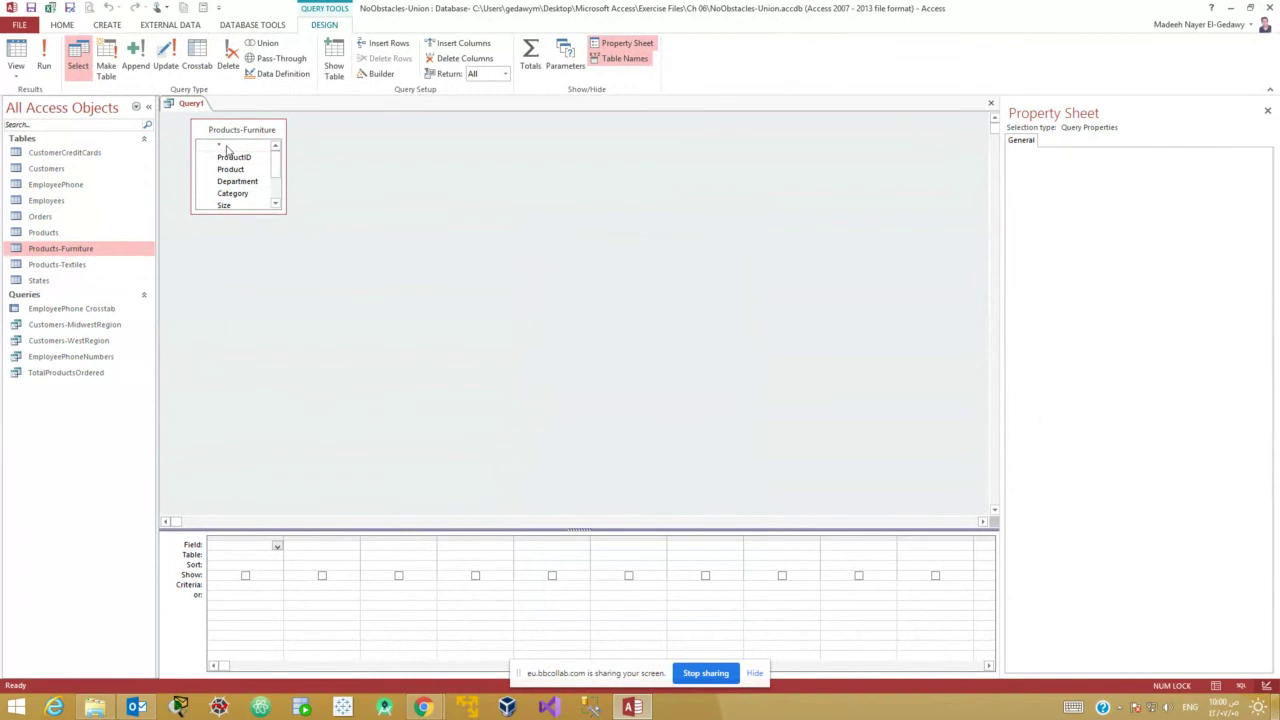
double_click(226, 148)
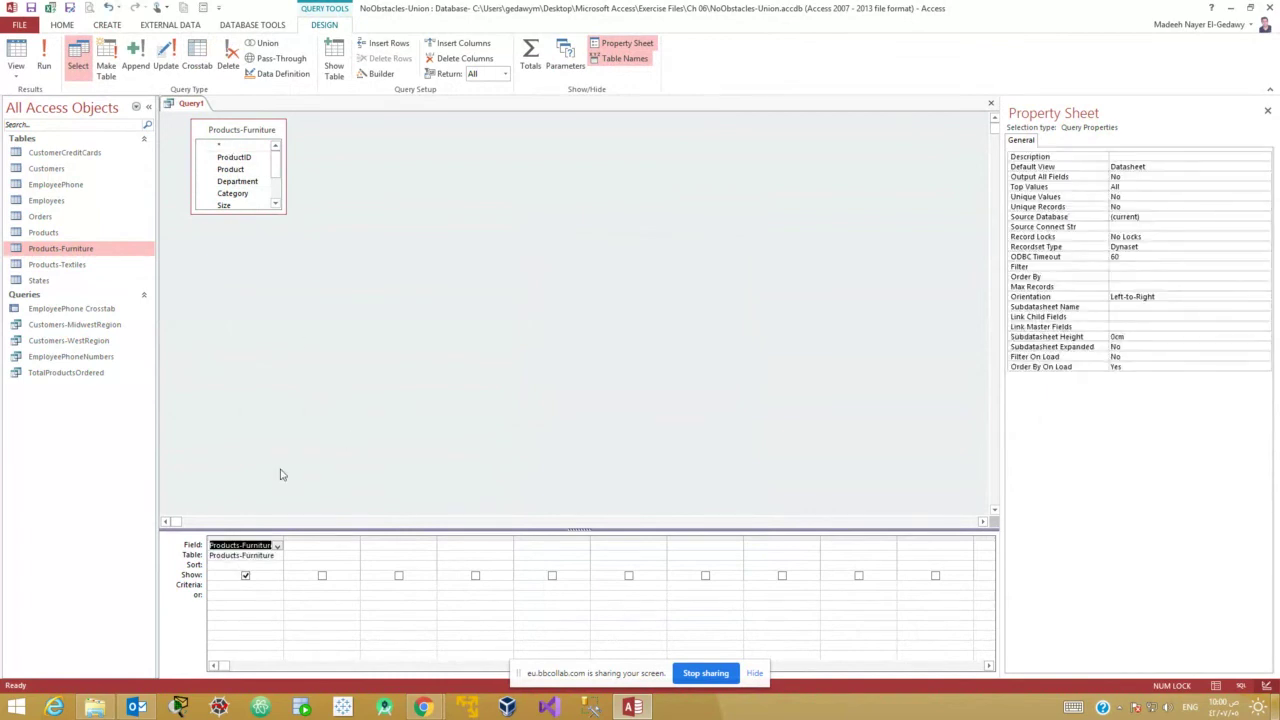
click(16, 58)
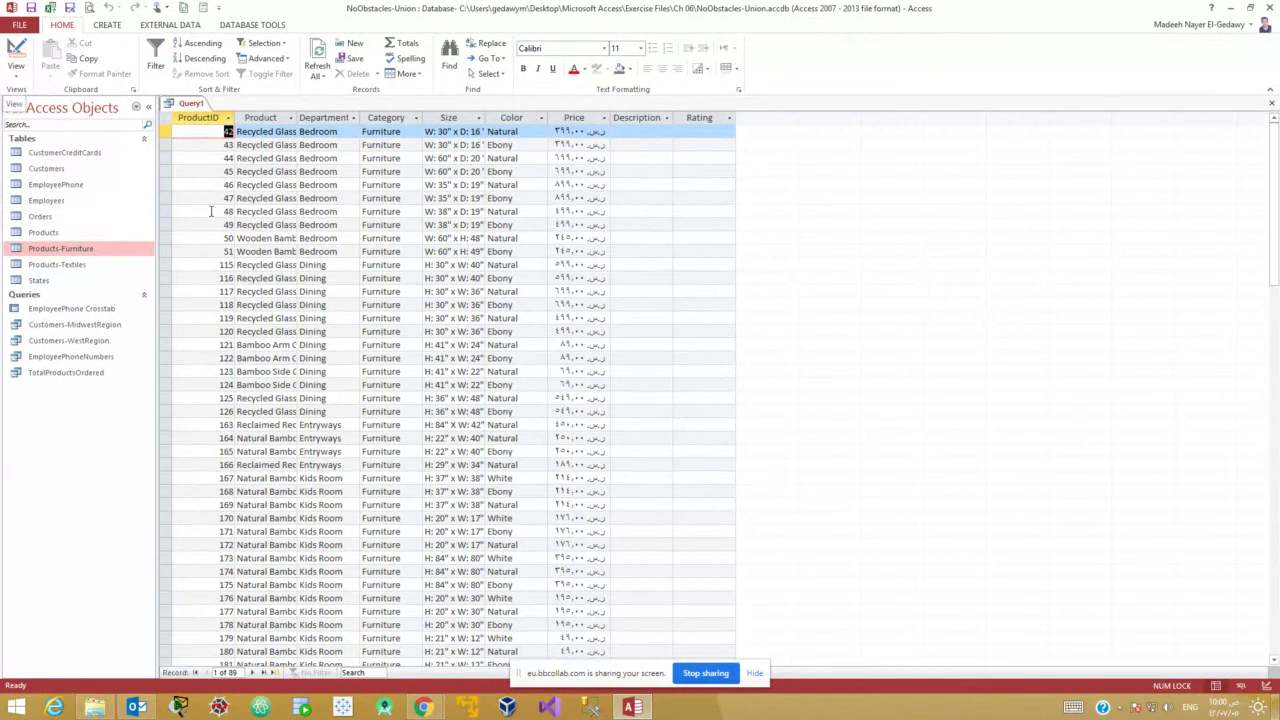
Switch the query to SQL View and copy its whole SELECT statement into a new Notepad document.
click(16, 72)
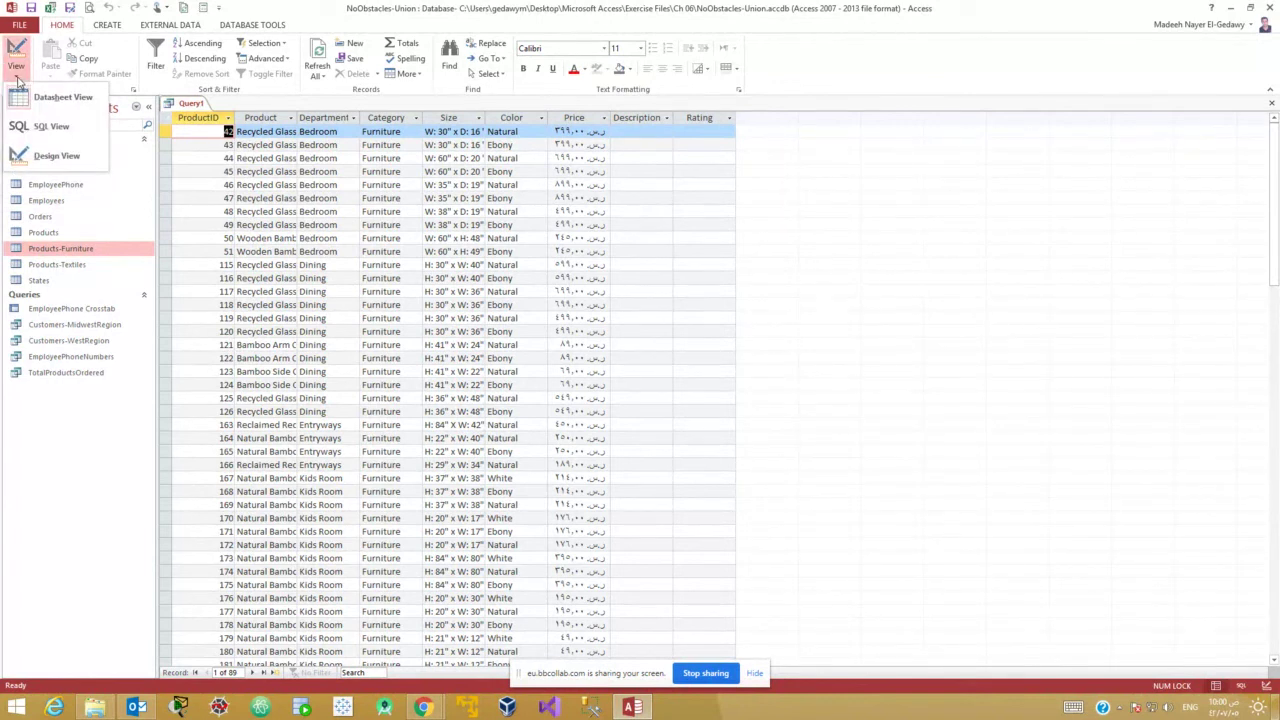
click(50, 126)
drag(278, 127, 118, 114)
key(ctrl+c)
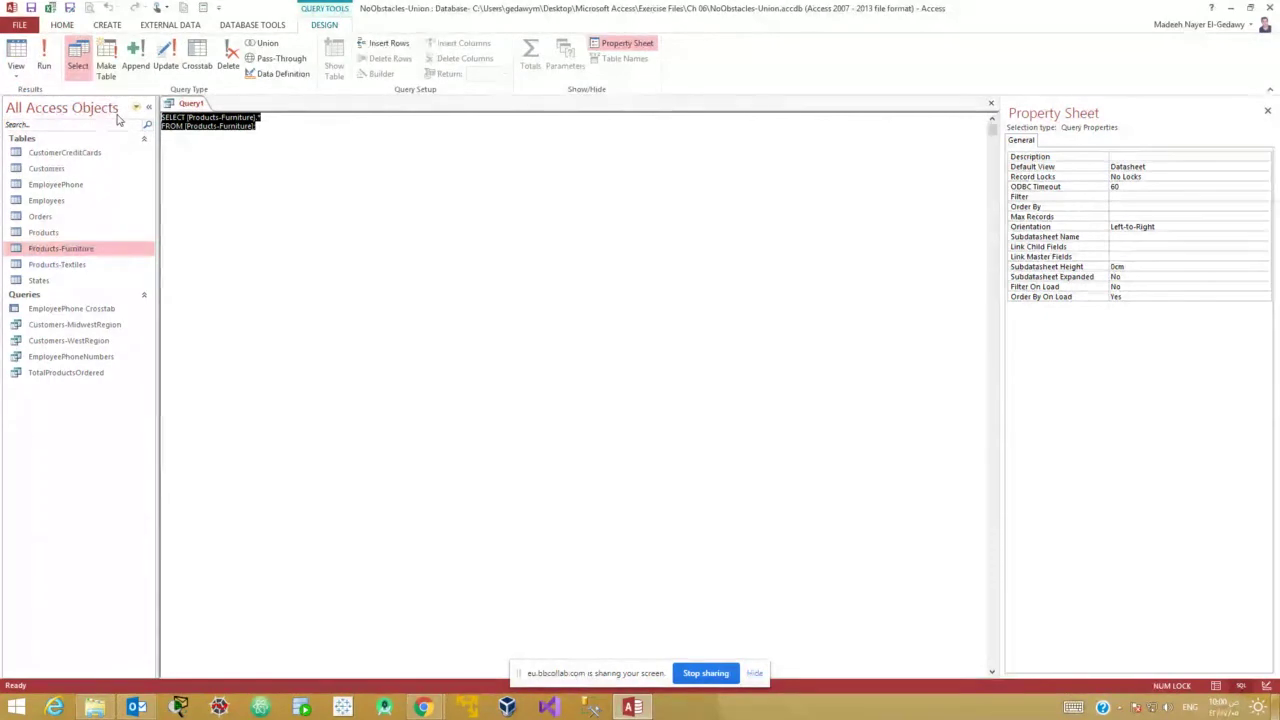
key(super+r)
key(Return)
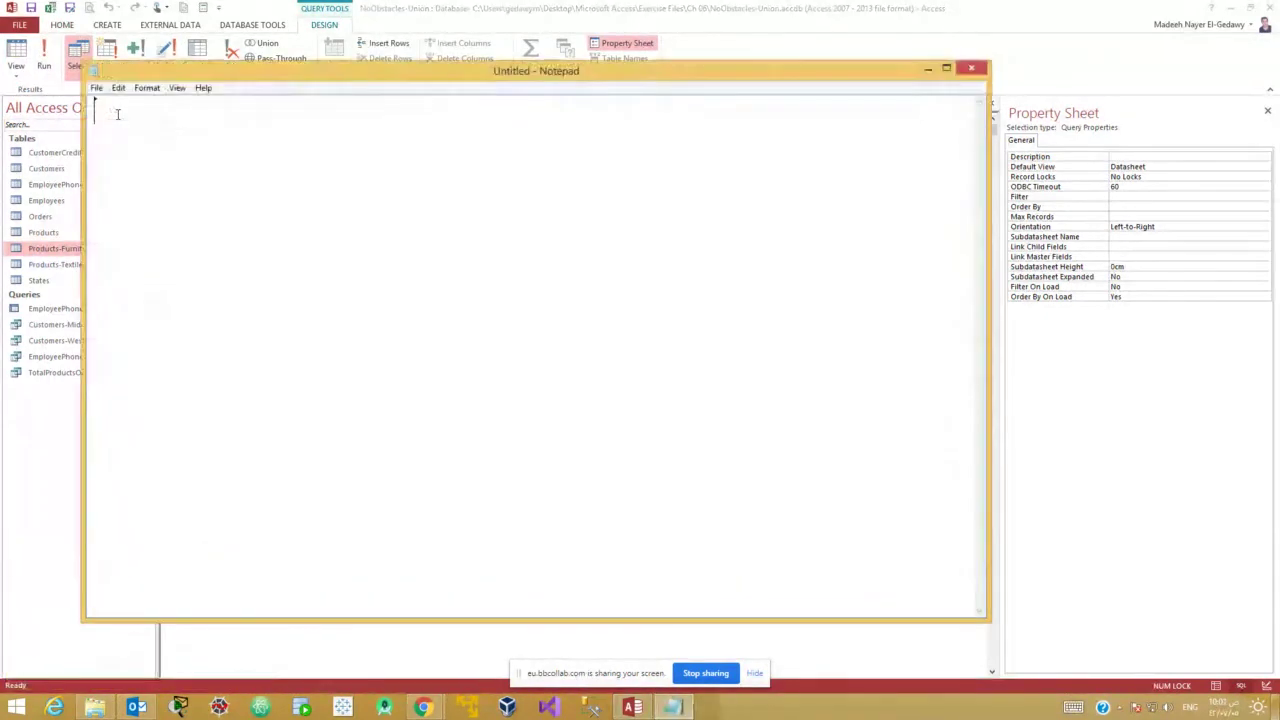
key(ctrl+v)
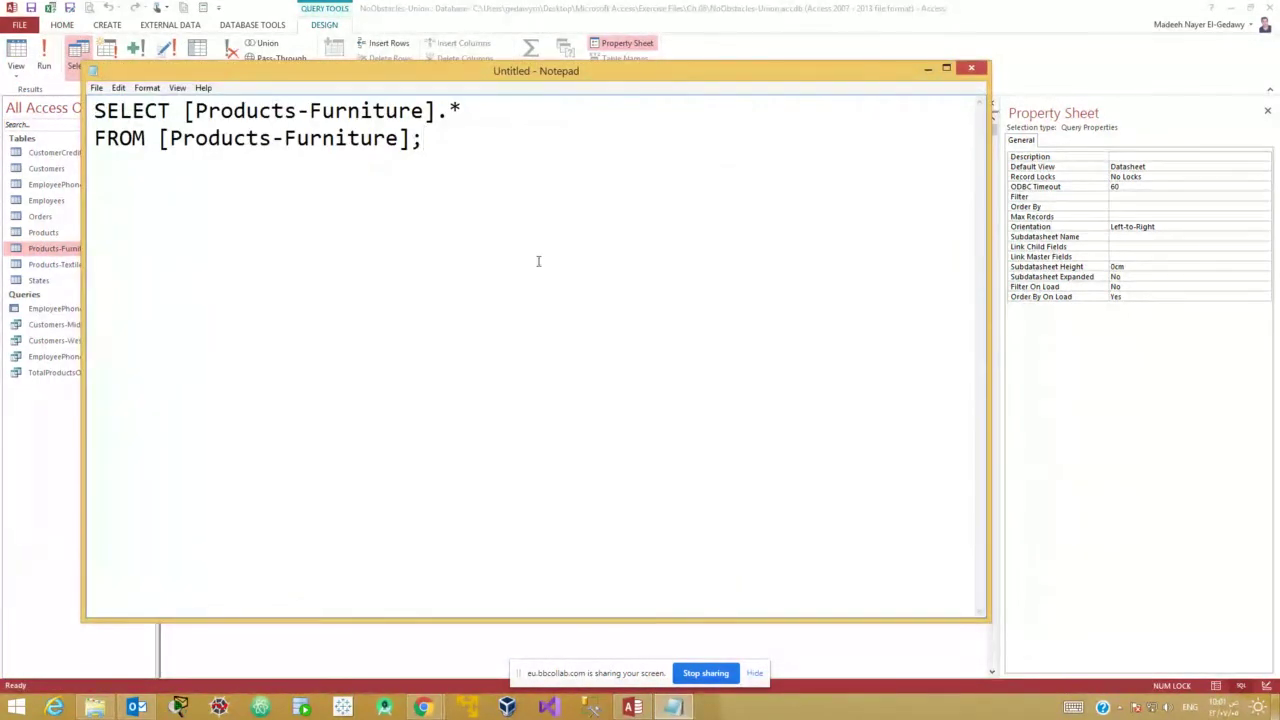
In Notepad, align the table name after FROM and shorten the first line to SELECT *, moving the window to uncover the query.
click(157, 137)
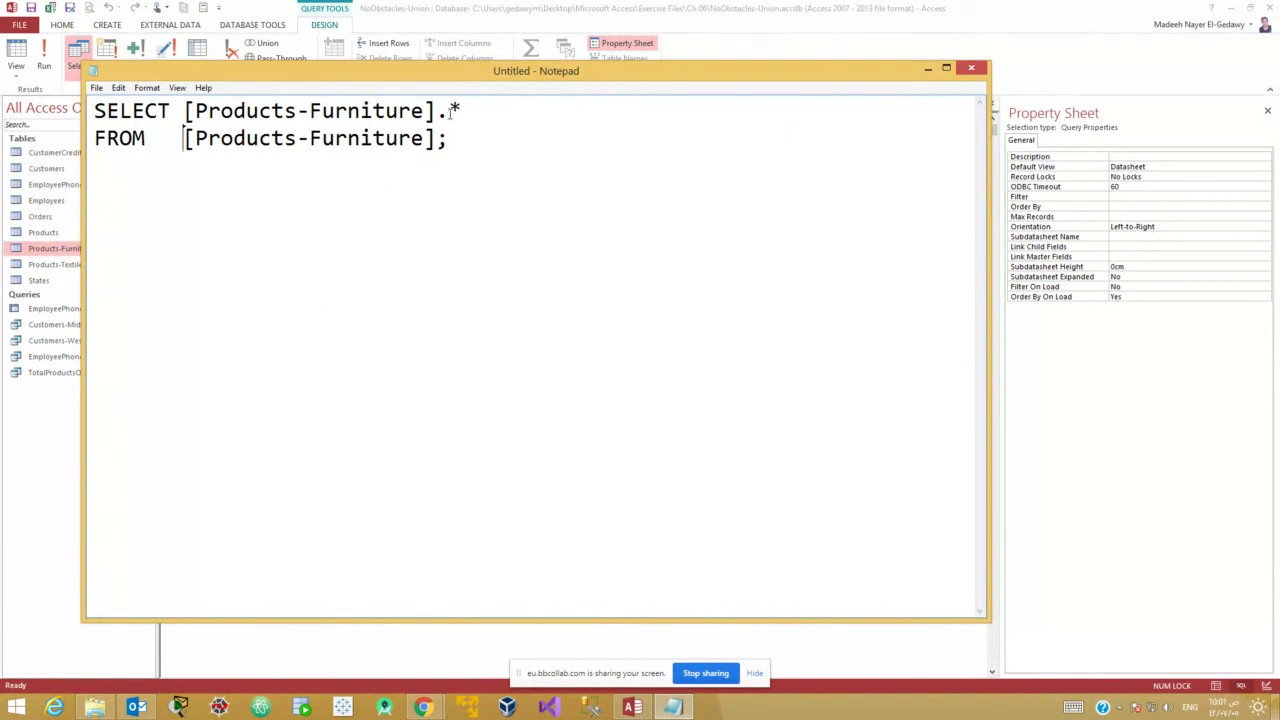
drag(449, 112, 174, 112)
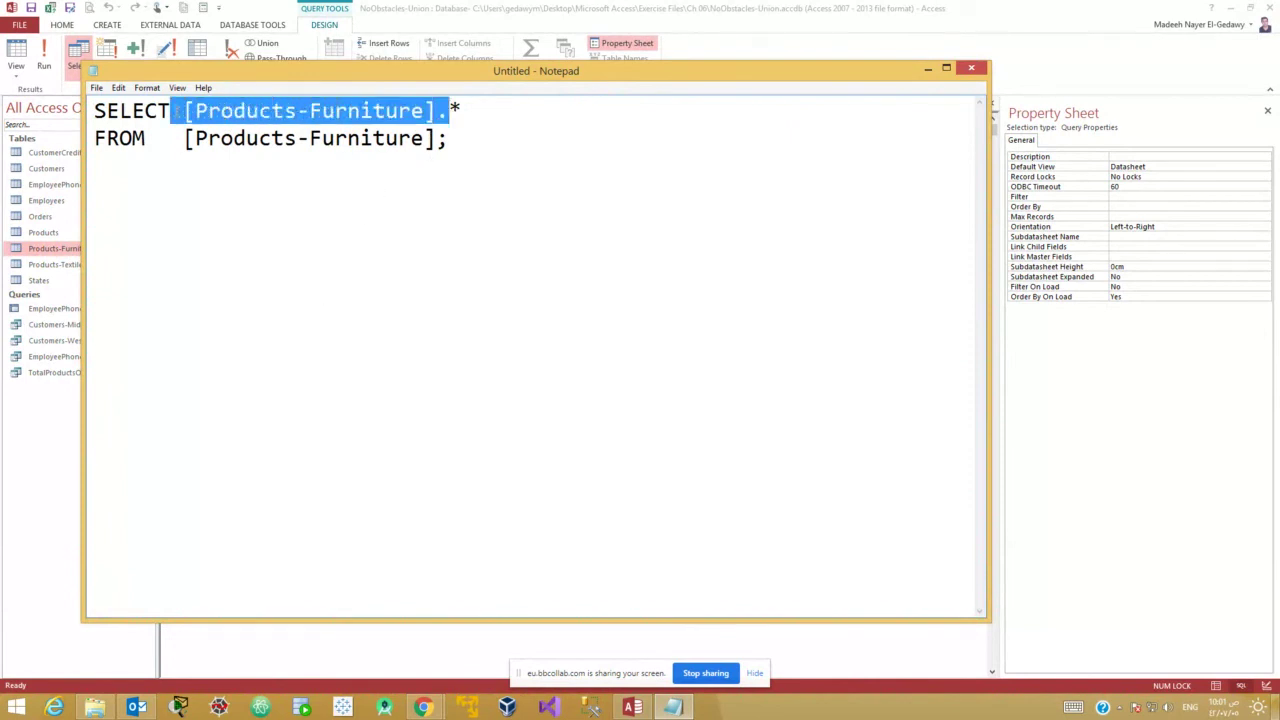
key(BackSpace)
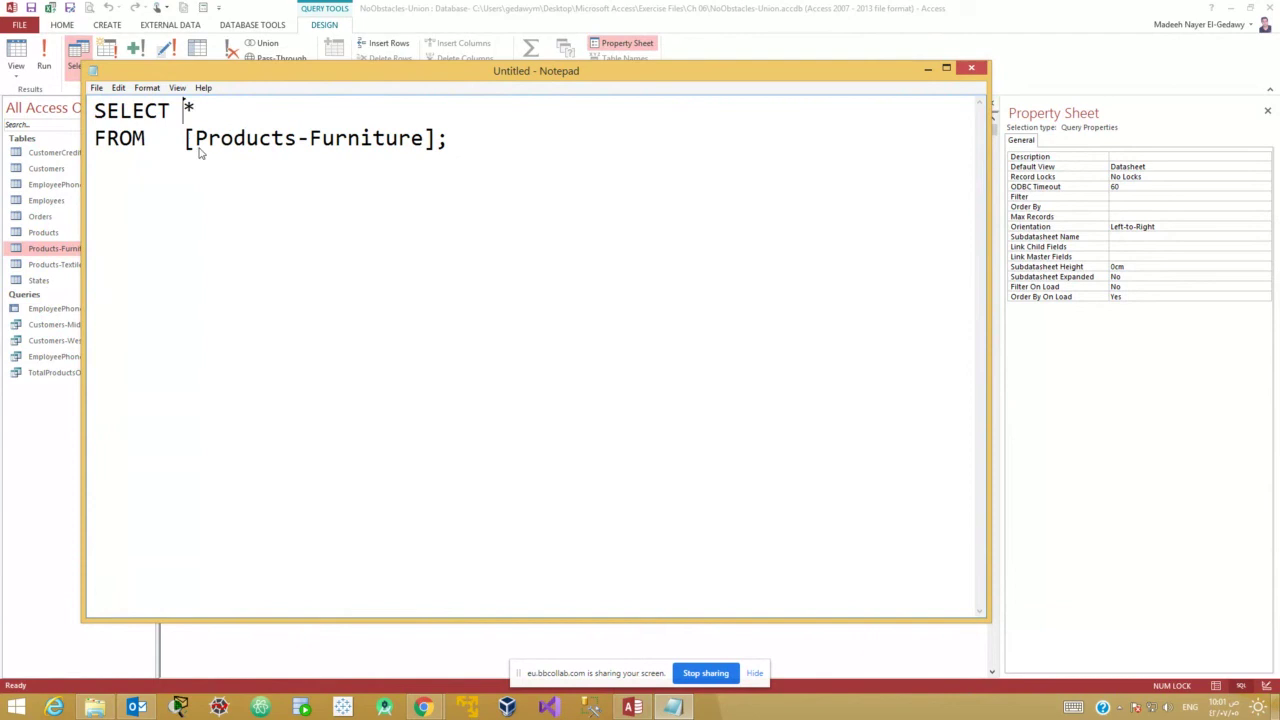
click(250, 262)
drag(366, 63, 536, 237)
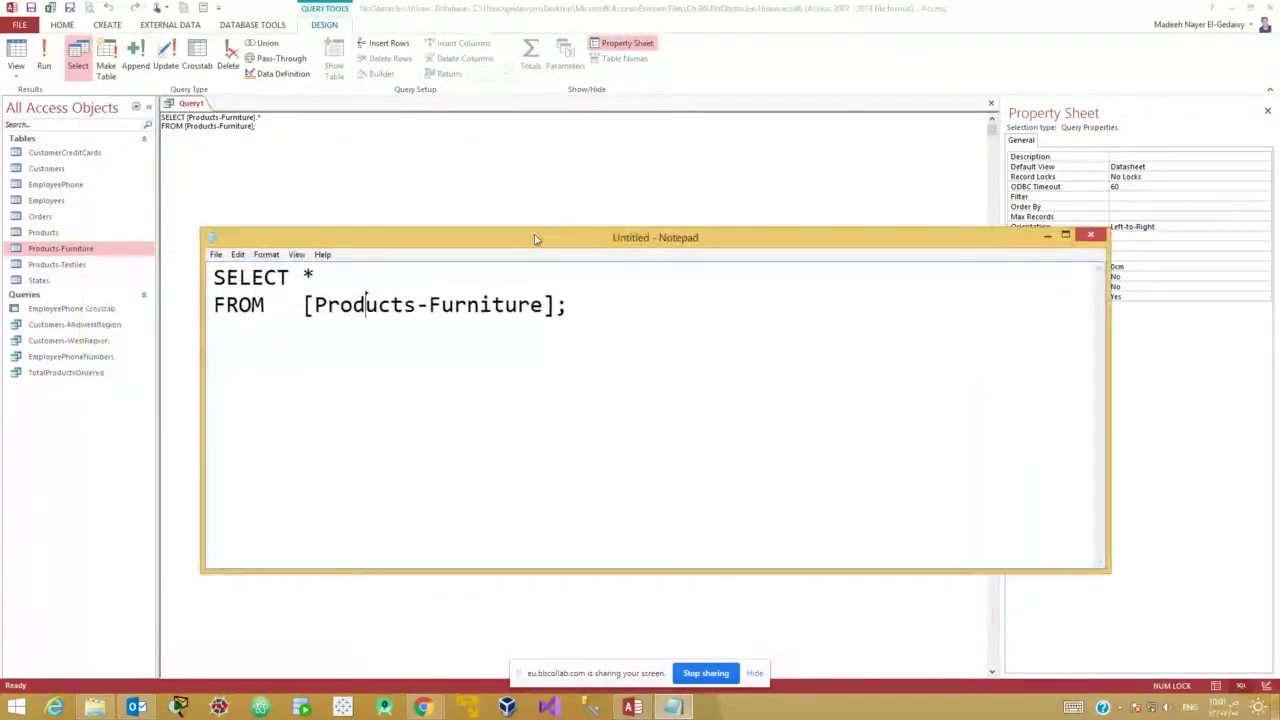
Insert three blank lines above the SELECT statement in the Notepad document.
click(303, 304)
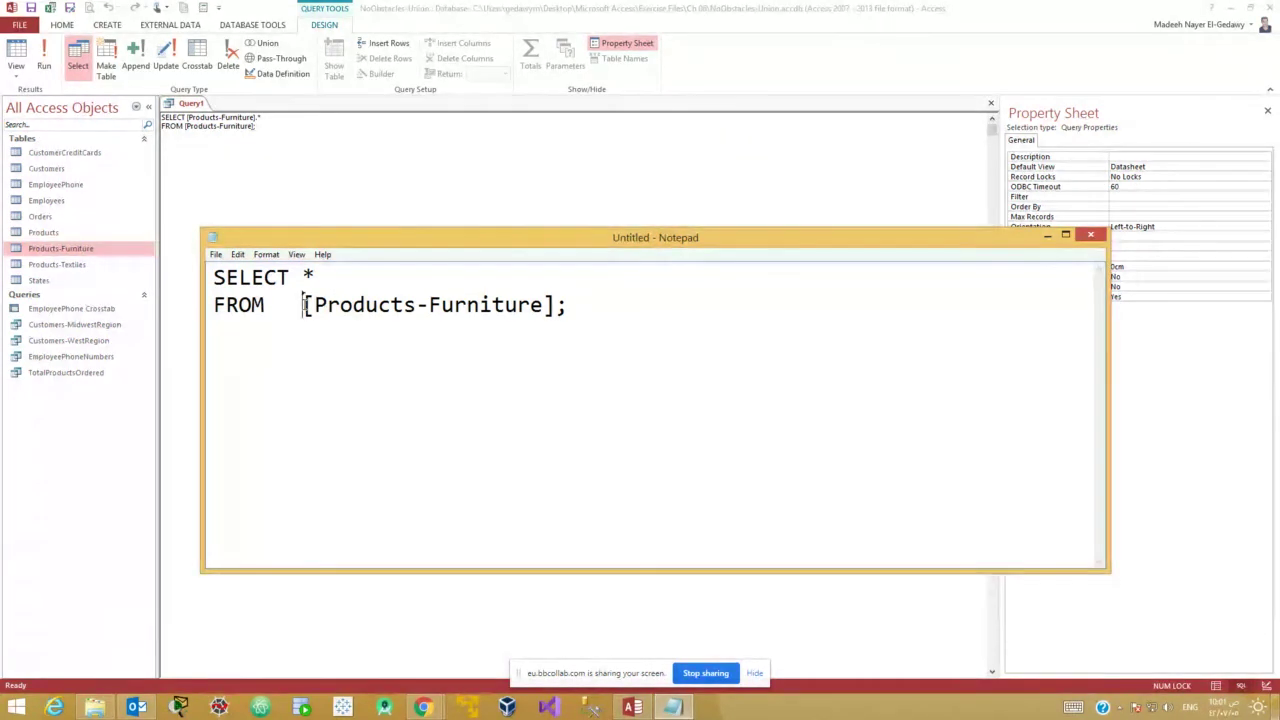
click(216, 277)
key(Return)
key(Return)
key(Return)
key(Up)
key(Up)
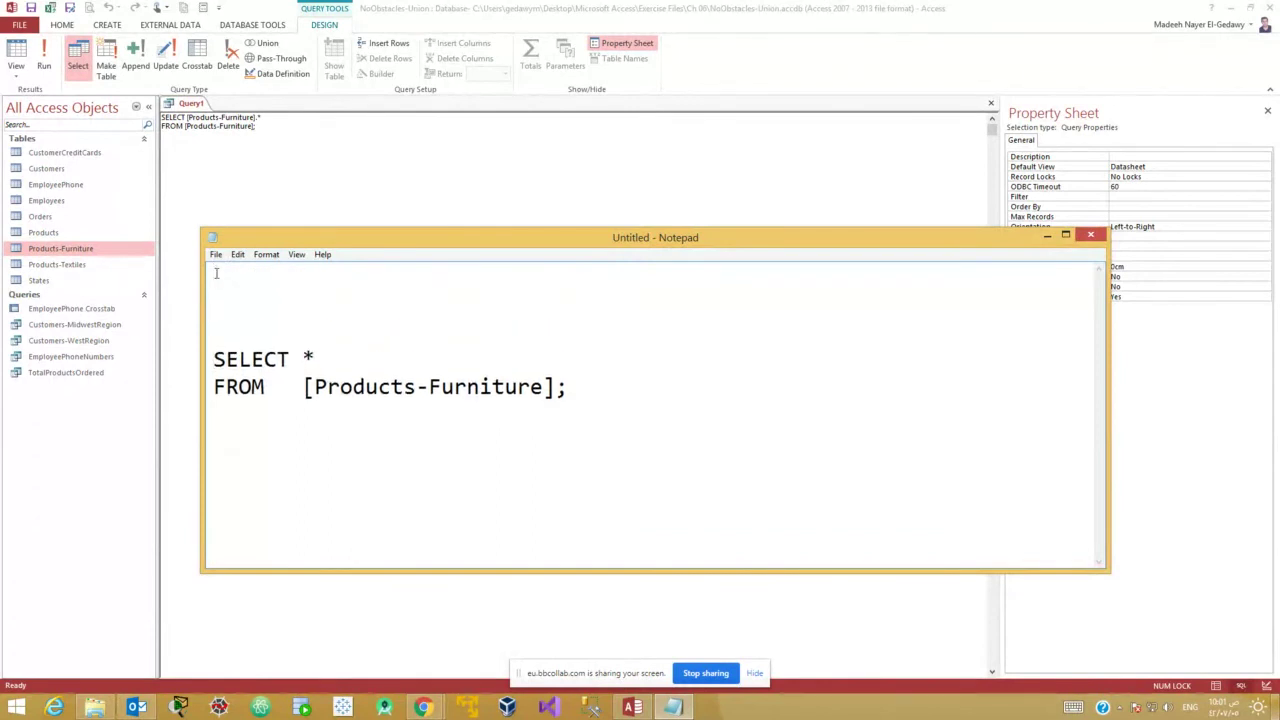
Write the keywords select and from on two separate lines above the existing statement.
text(Sql)
key(BackSpace)
key(BackSpace)
key(BackSpace)
text(seke)
key(BackSpace)
key(BackSpace)
text(lect)
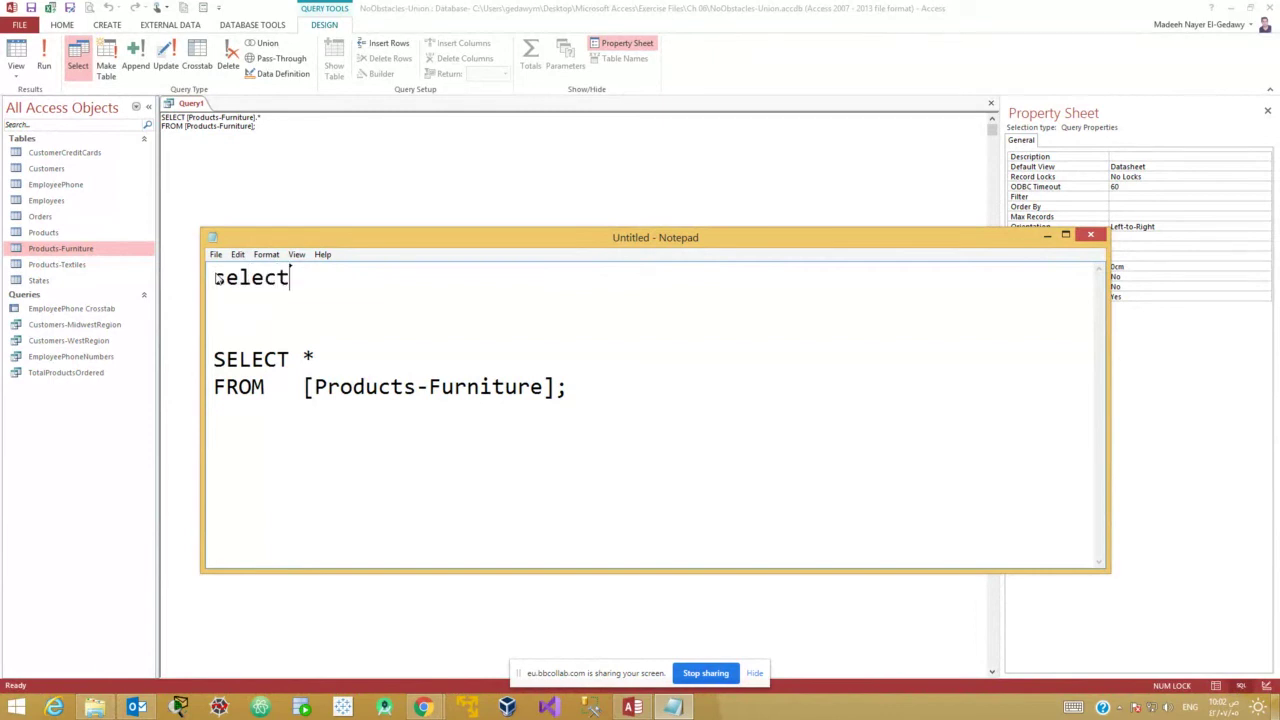
key(Return)
text(from)
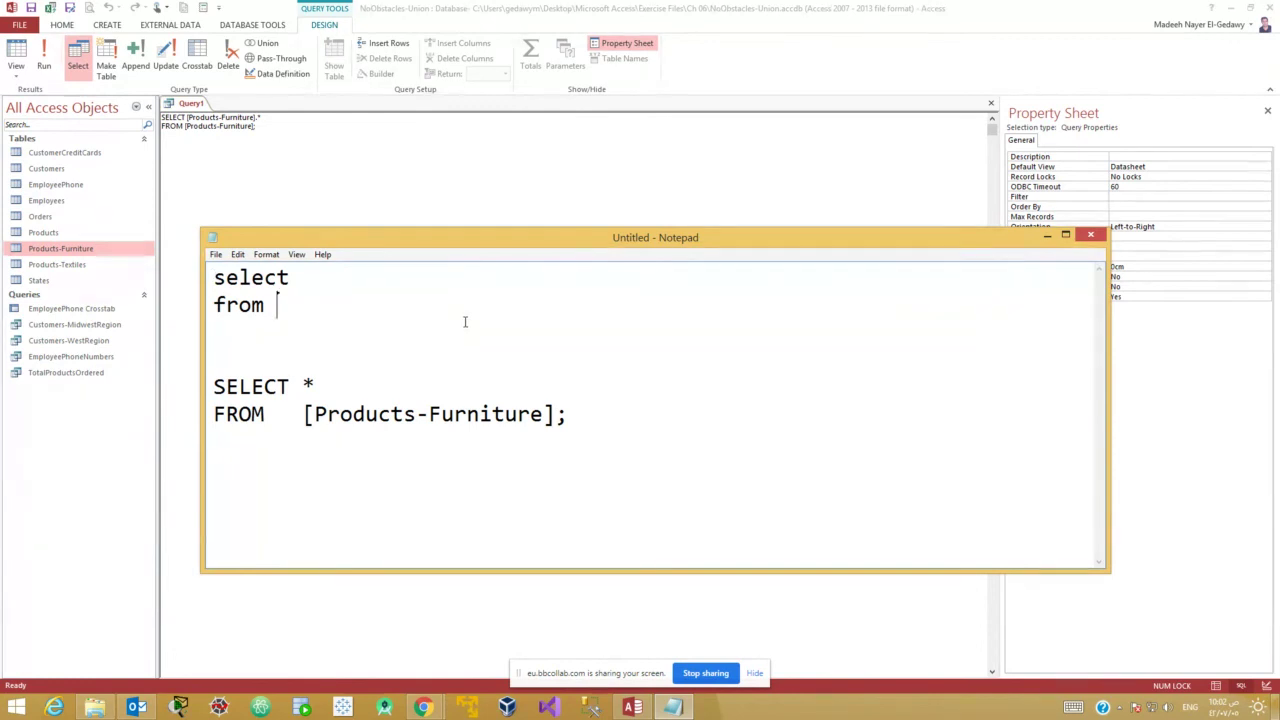
Complete the new statement as select * from products-furniture, aligning the asterisk and the table name after the keywords.
text(p)
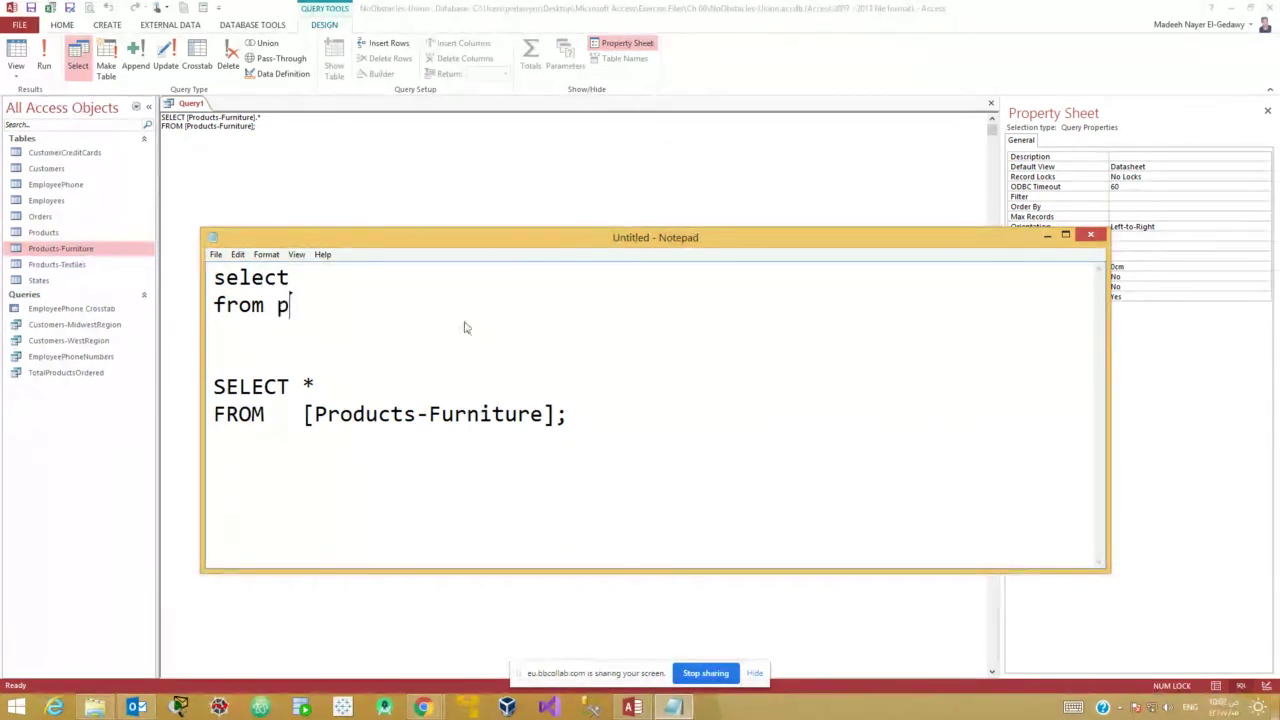
text(roducts-fu)
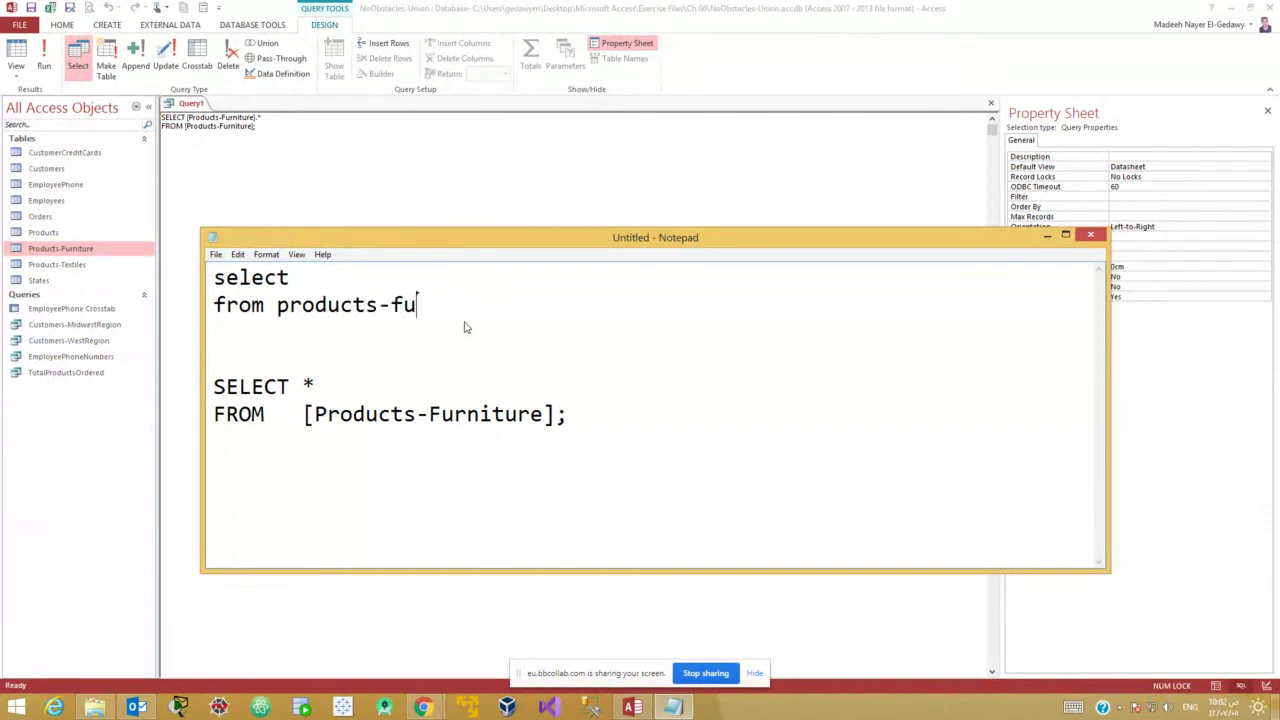
text(rniture)
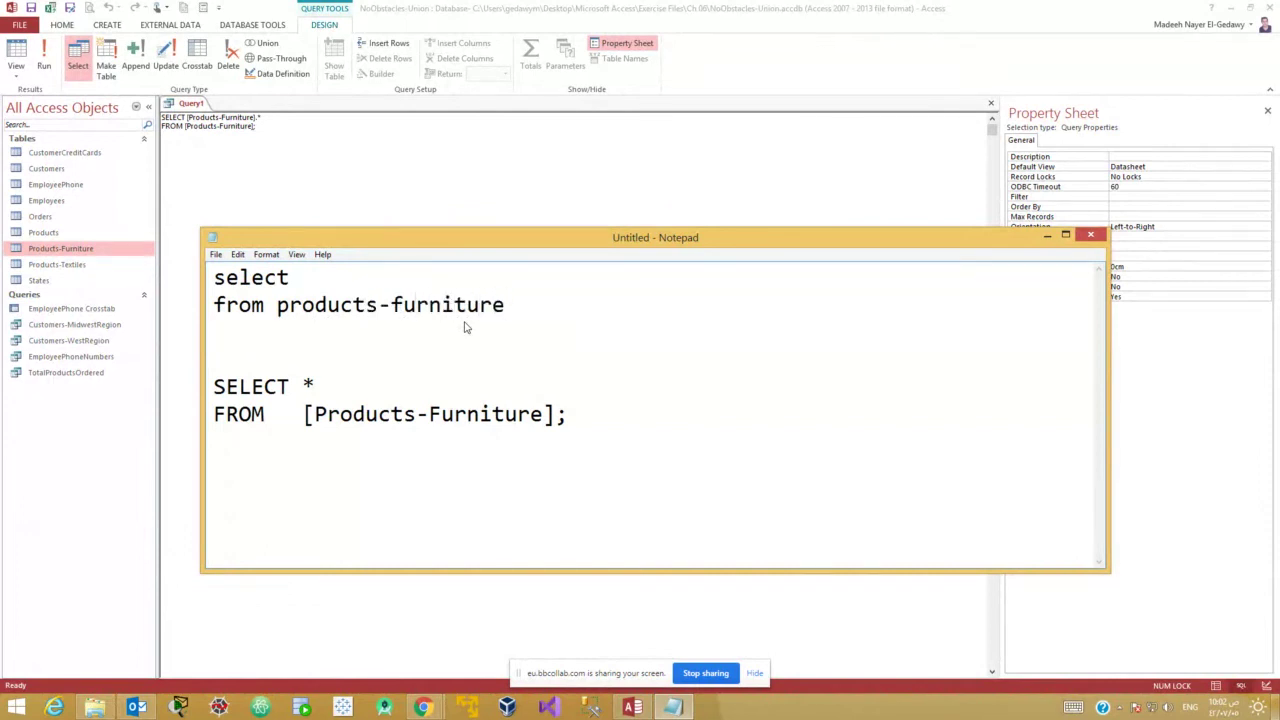
key(Up)
click(277, 305)
click(303, 277)
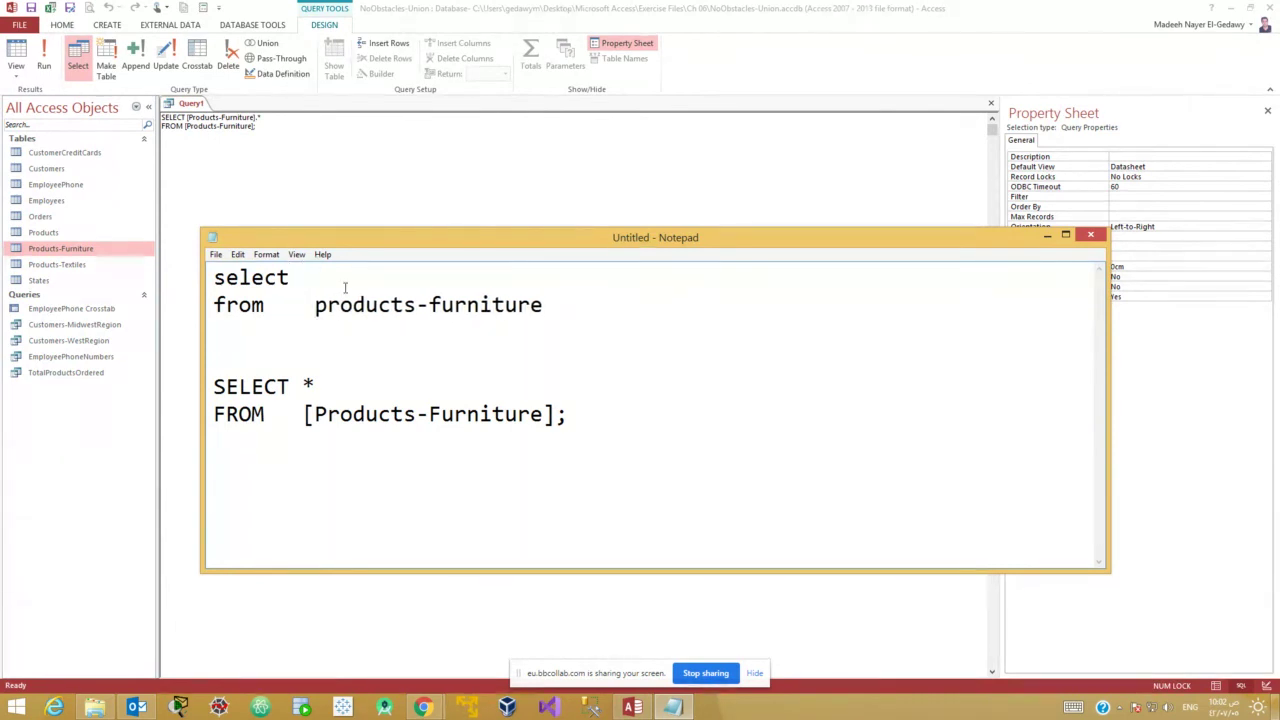
text(*)
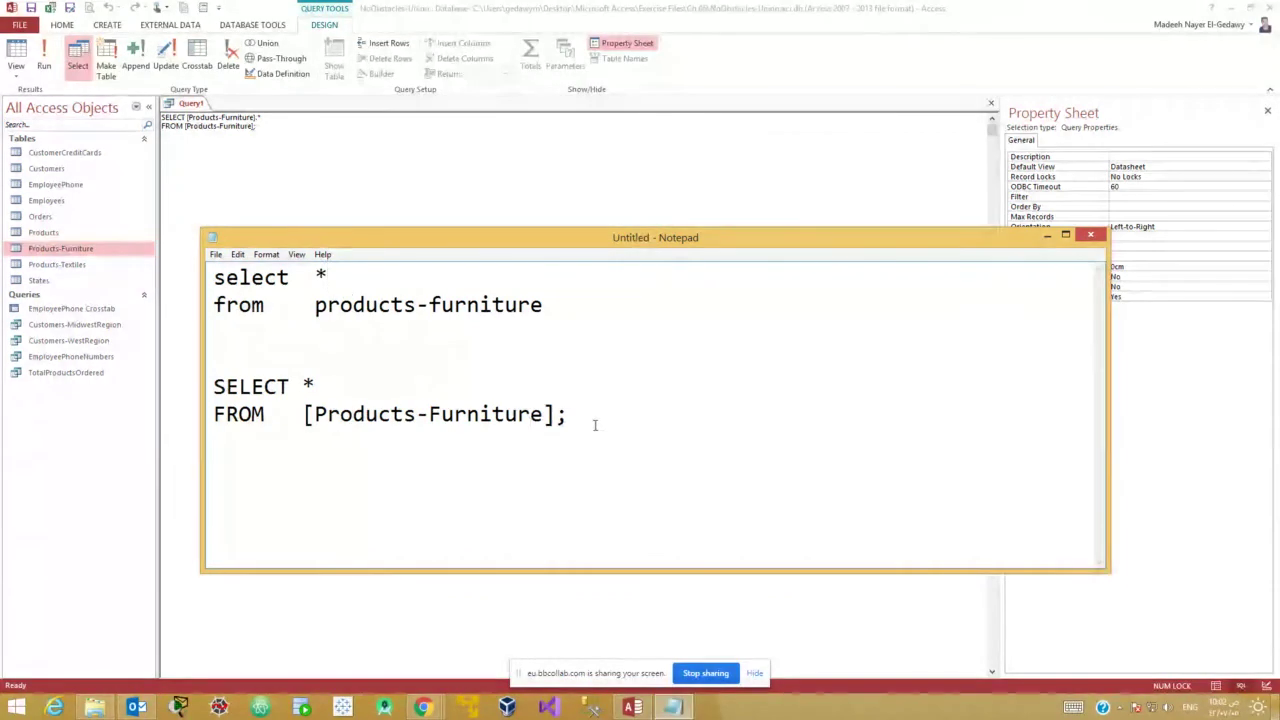
Delete the old uppercase SELECT statement and its blank lines, and end the new statement with a semicolon.
drag(595, 425, 214, 359)
key(BackSpace)
key(BackSpace)
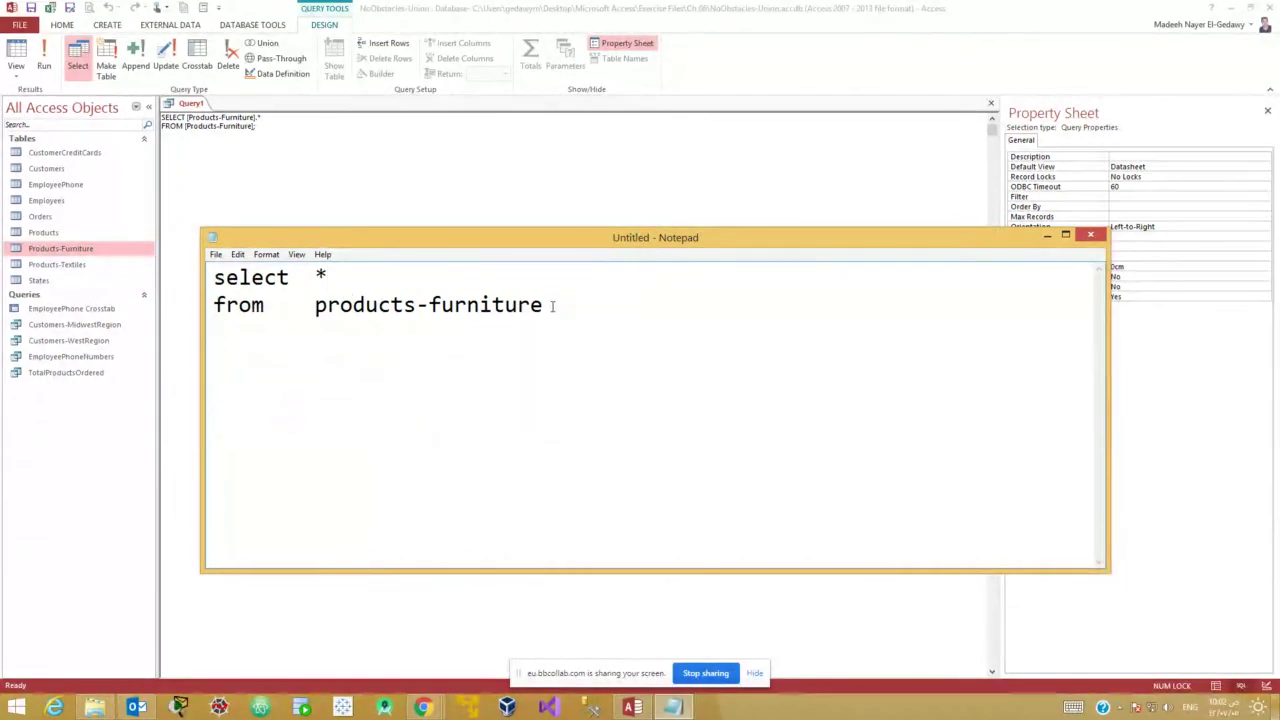
text(;)
Copy the whole select statement from the Notepad document, undoing any accidental overwrite of the text.
drag(569, 326, 146, 277)
click(246, 305)
drag(314, 275, 175, 251)
key(ctrl+c)
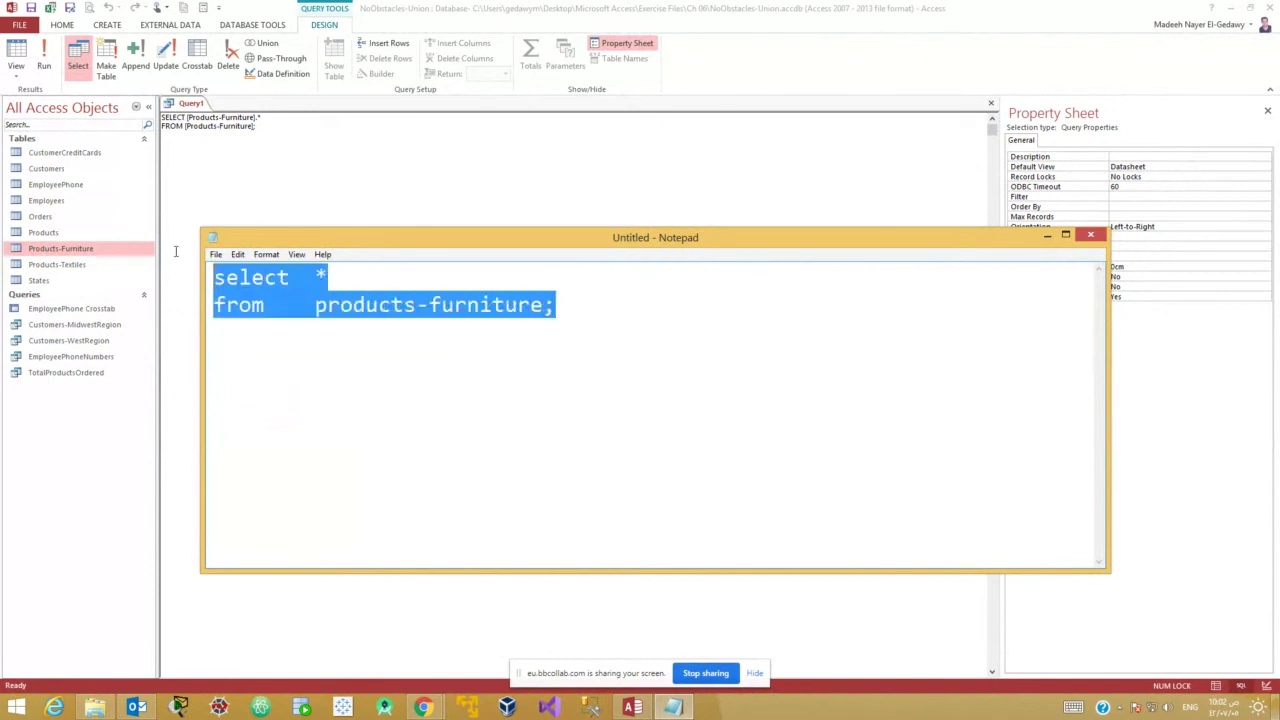
text(c)
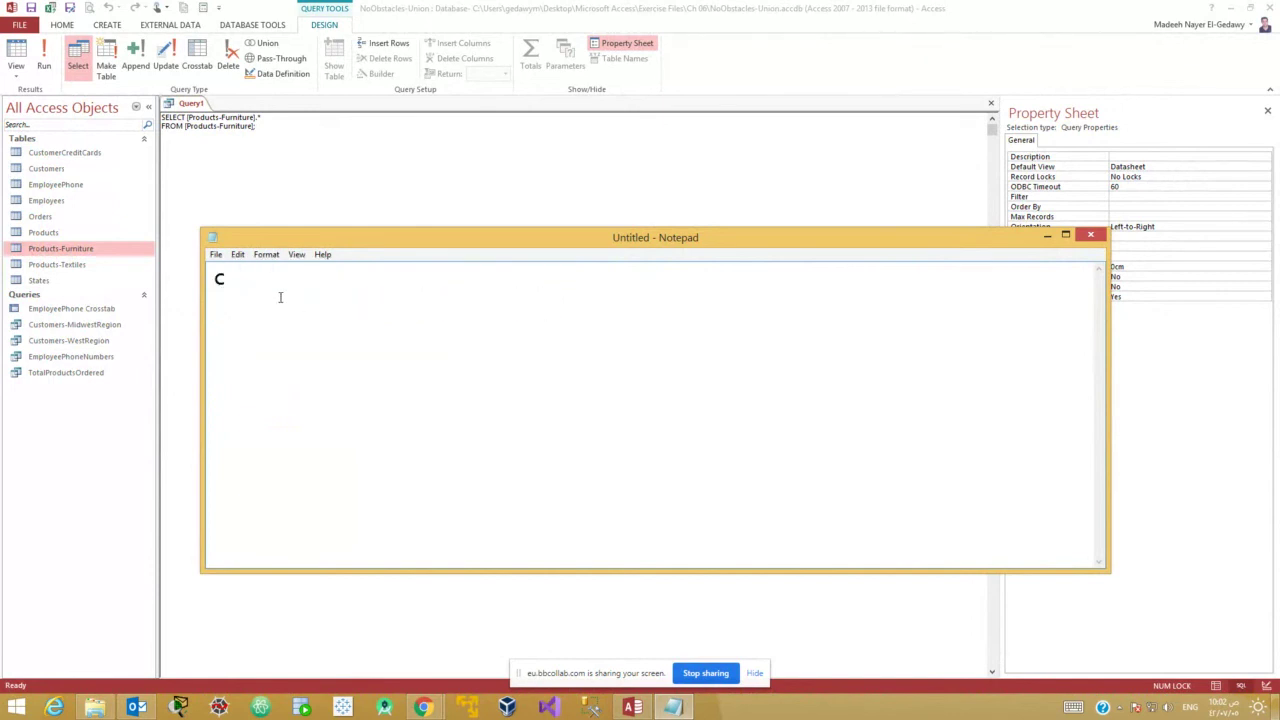
key(ctrl+z)
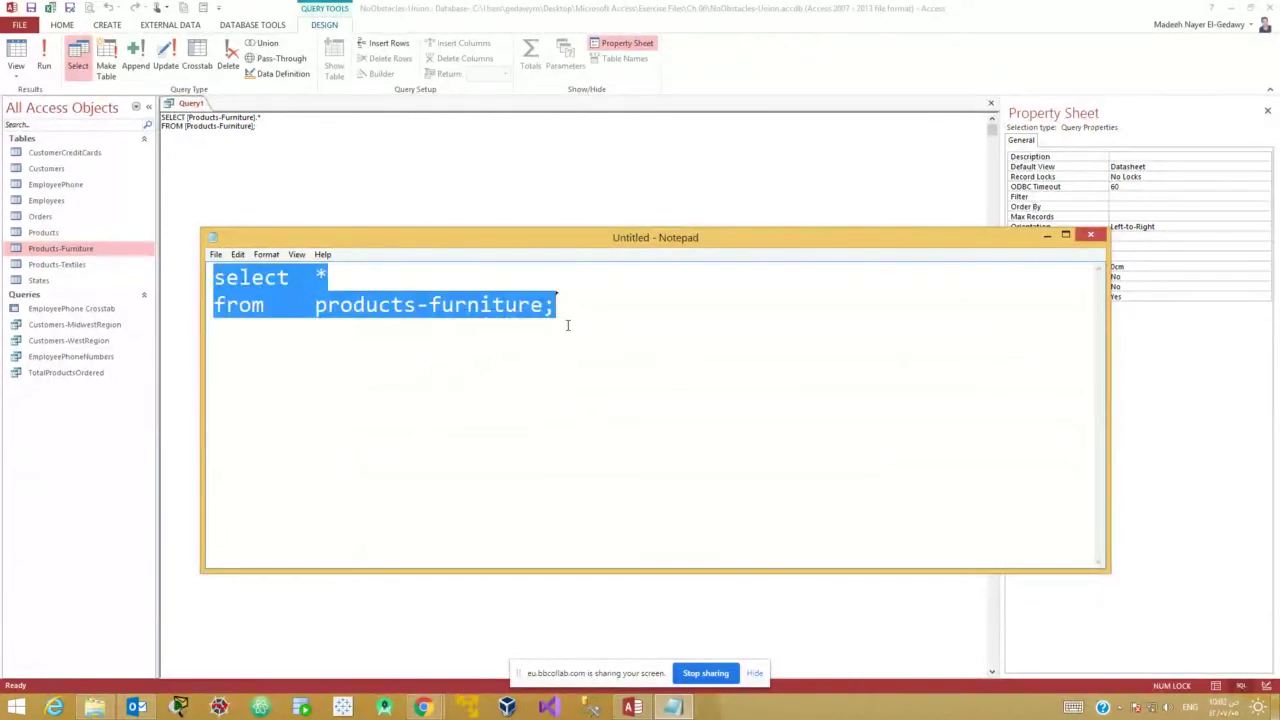
Switch to Access, replace the whole SQL text of Query1 with the copied statement, and try to show its datasheet.
click(374, 200)
key(ctrl+a)
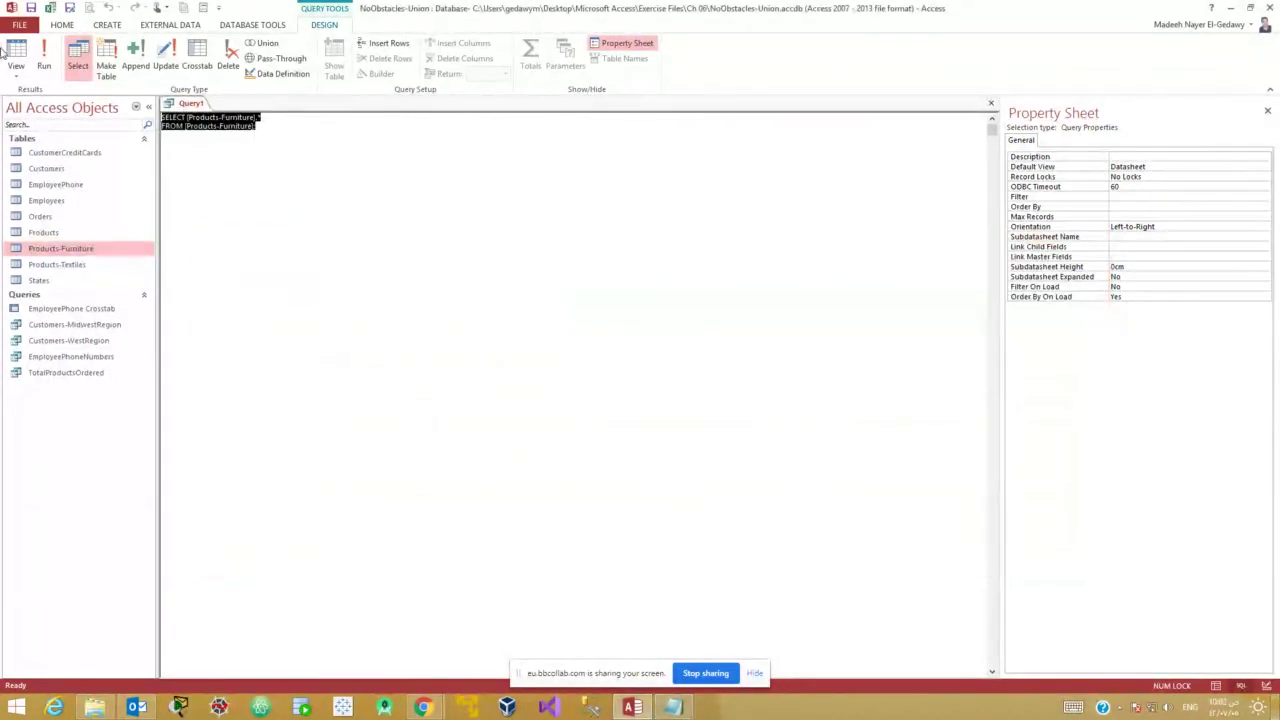
key(ctrl+v)
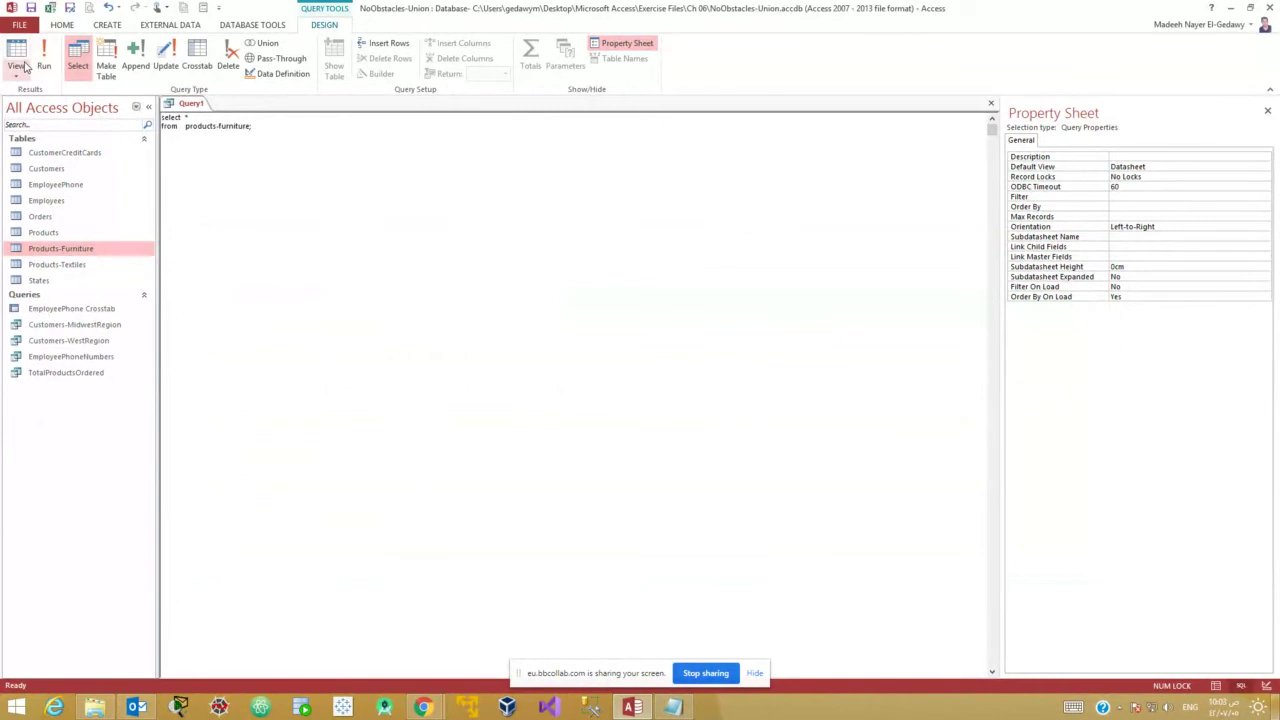
click(16, 56)
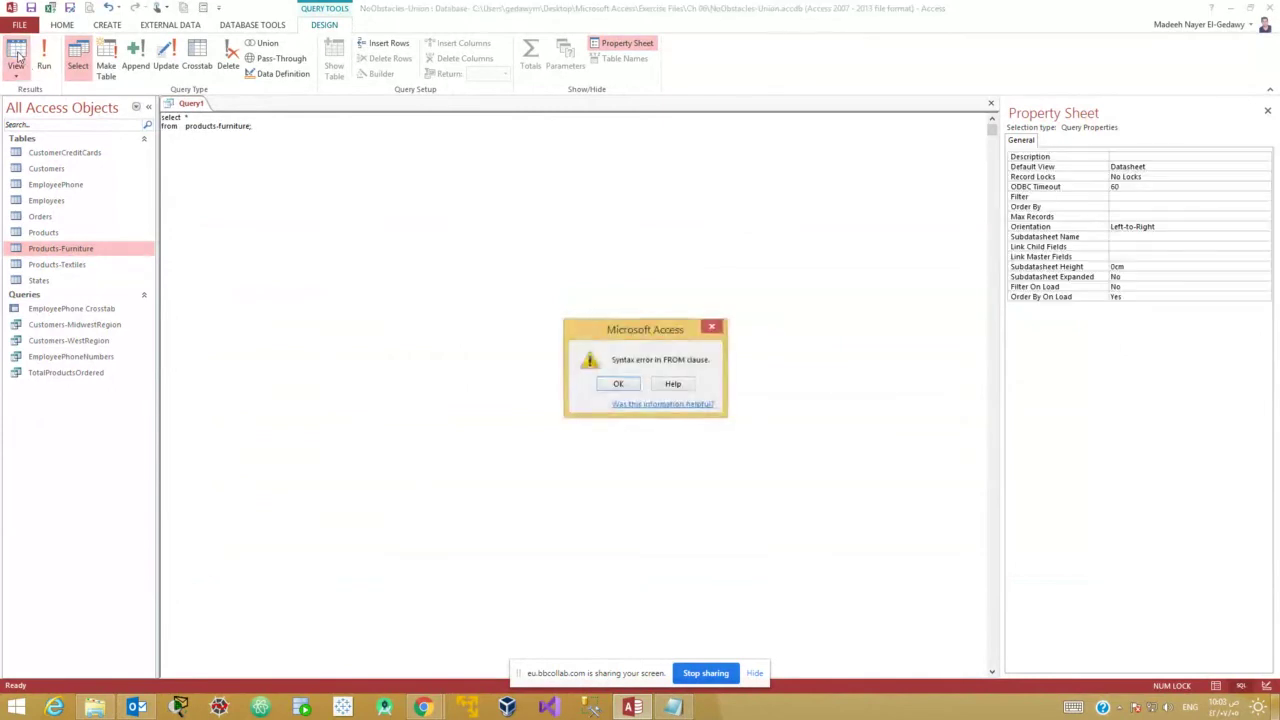
click(617, 384)
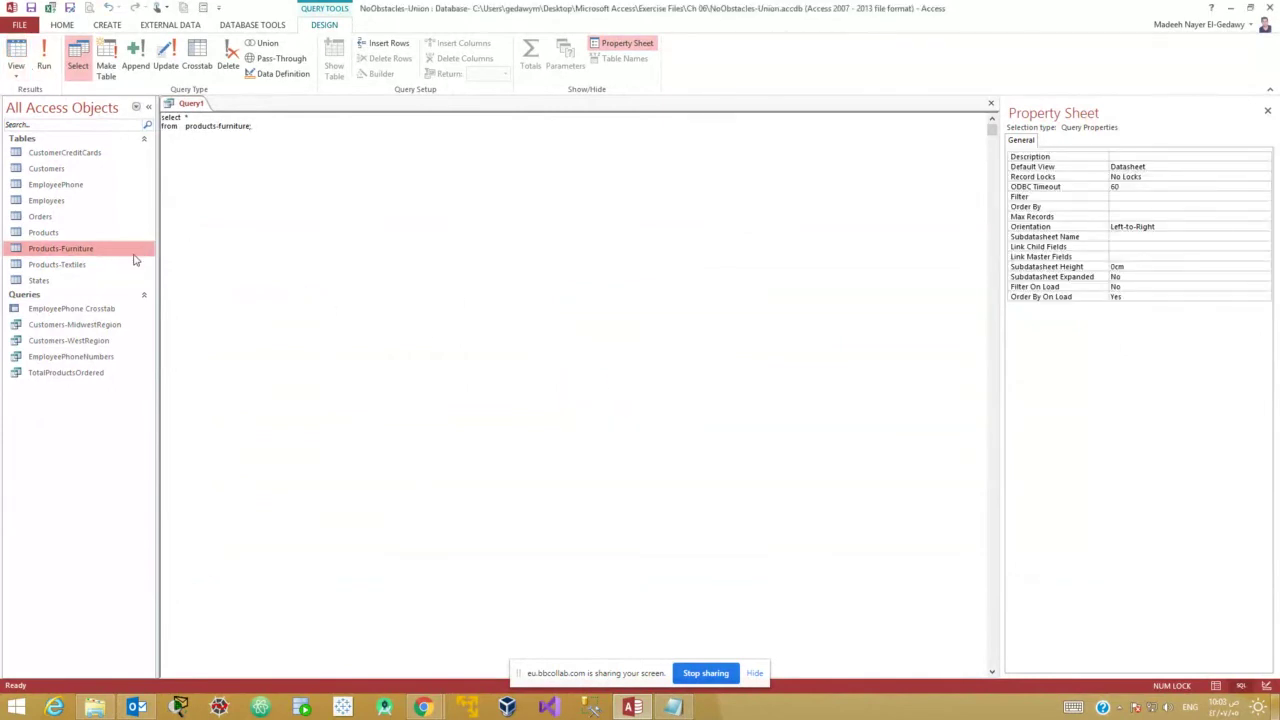
Copy the Products-Furniture table's name and use it, enclosed in square brackets, as the table name in the query's from clause.
click(68, 252)
click(68, 252)
key(ctrl+c)
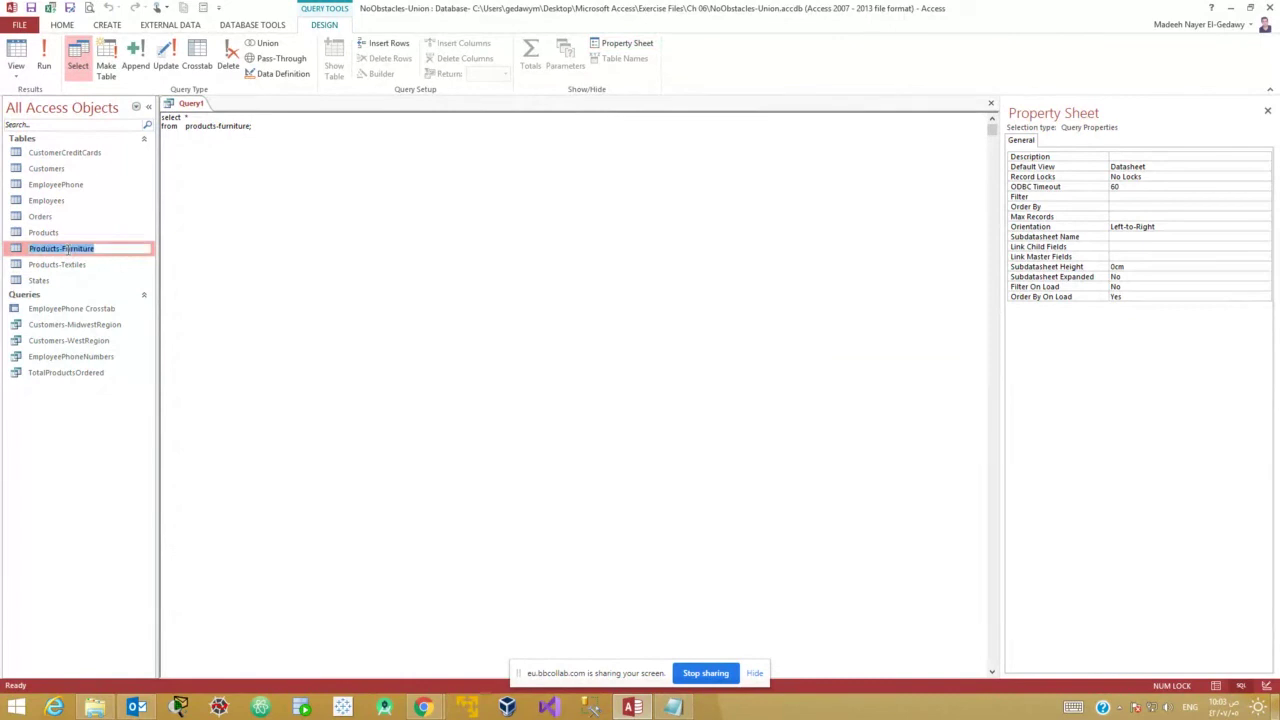
click(203, 239)
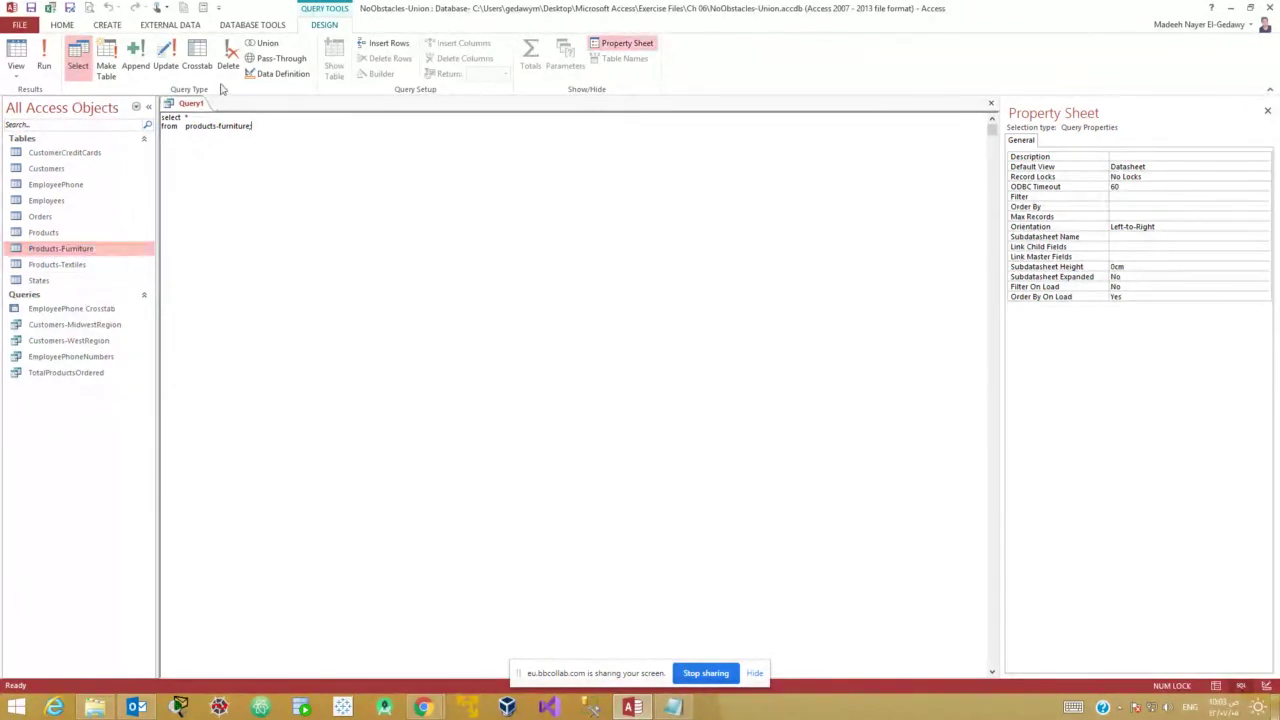
drag(186, 126, 254, 126)
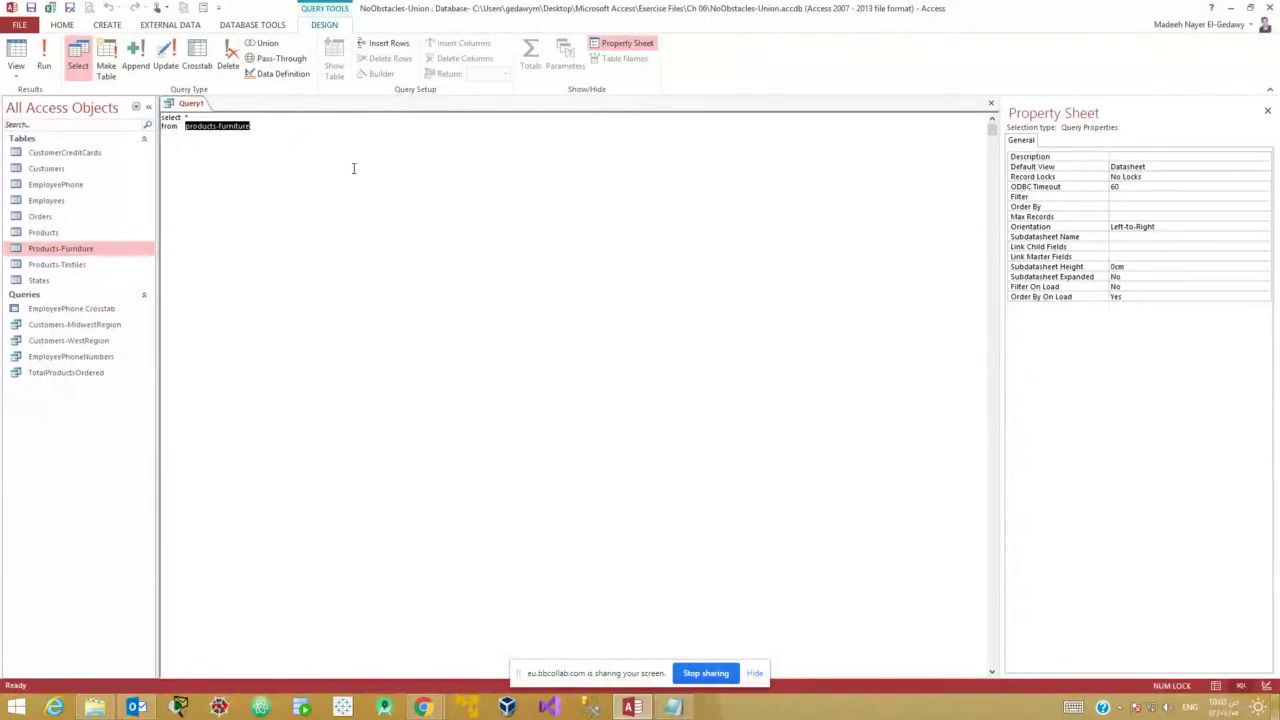
text([)
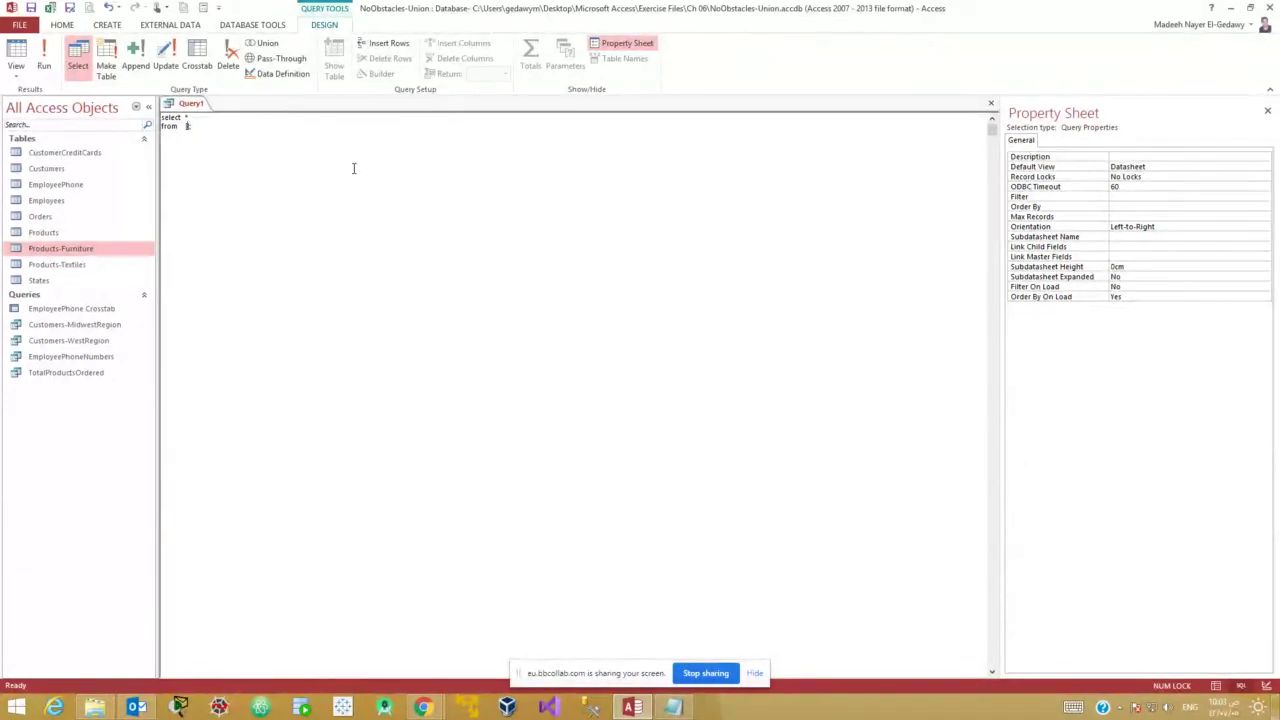
text(Products-Furniture])
Show the query's results in Datasheet View and return to SQL View.
click(16, 50)
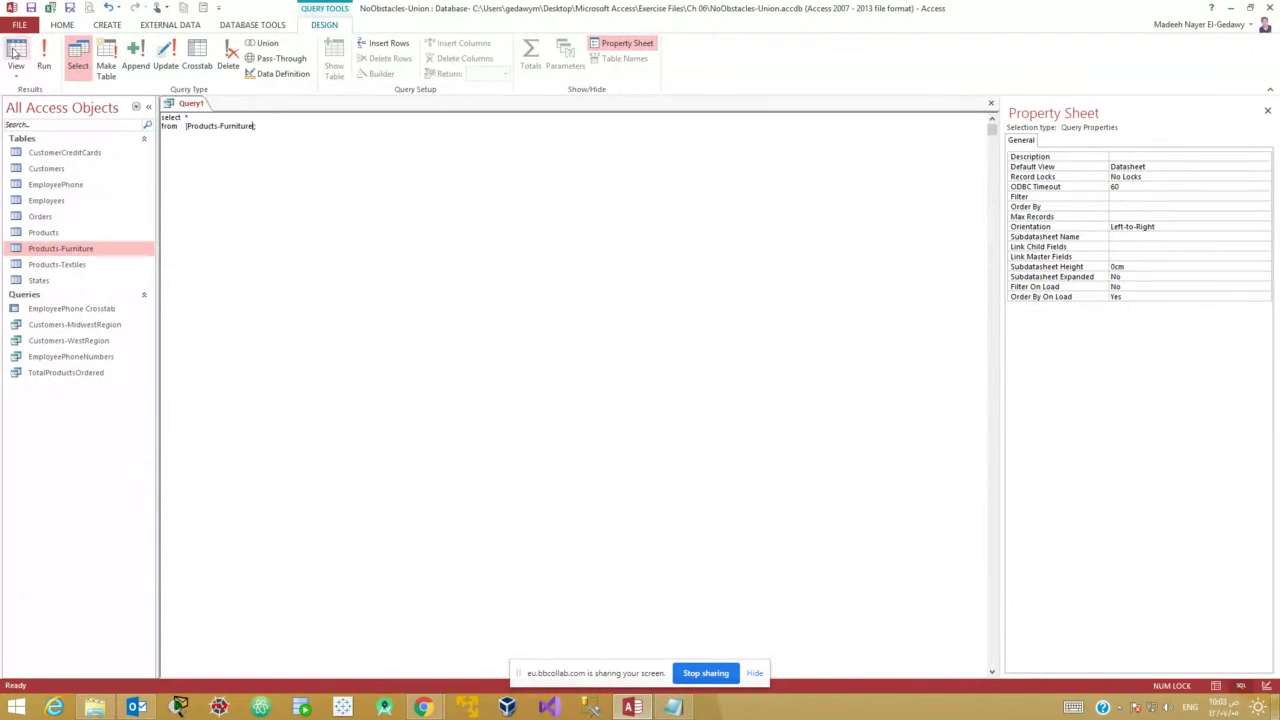
click(16, 50)
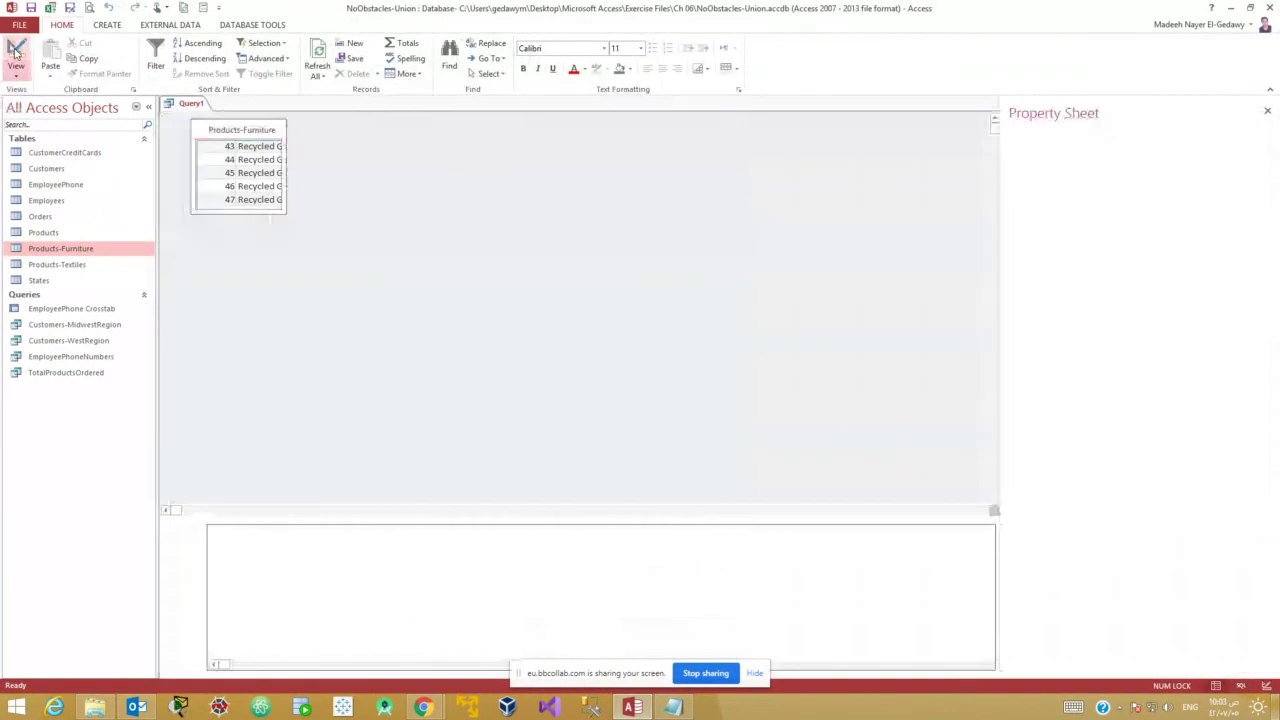
click(16, 50)
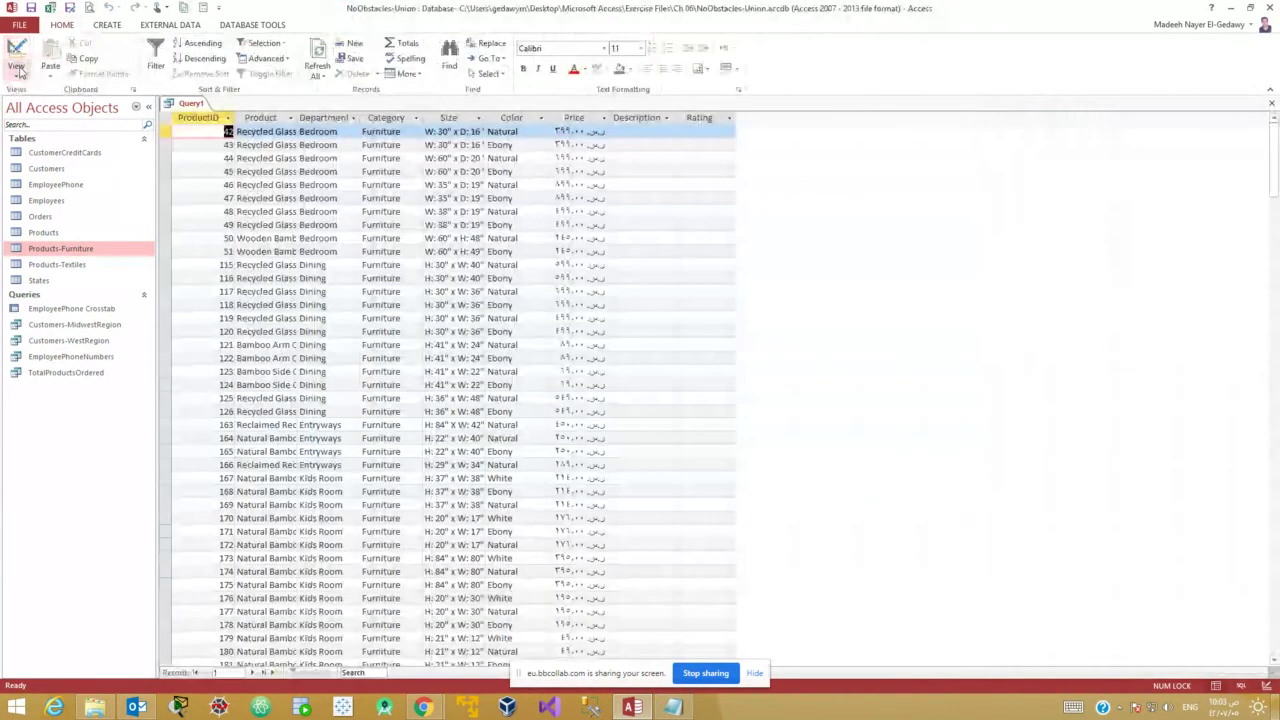
click(17, 77)
click(36, 125)
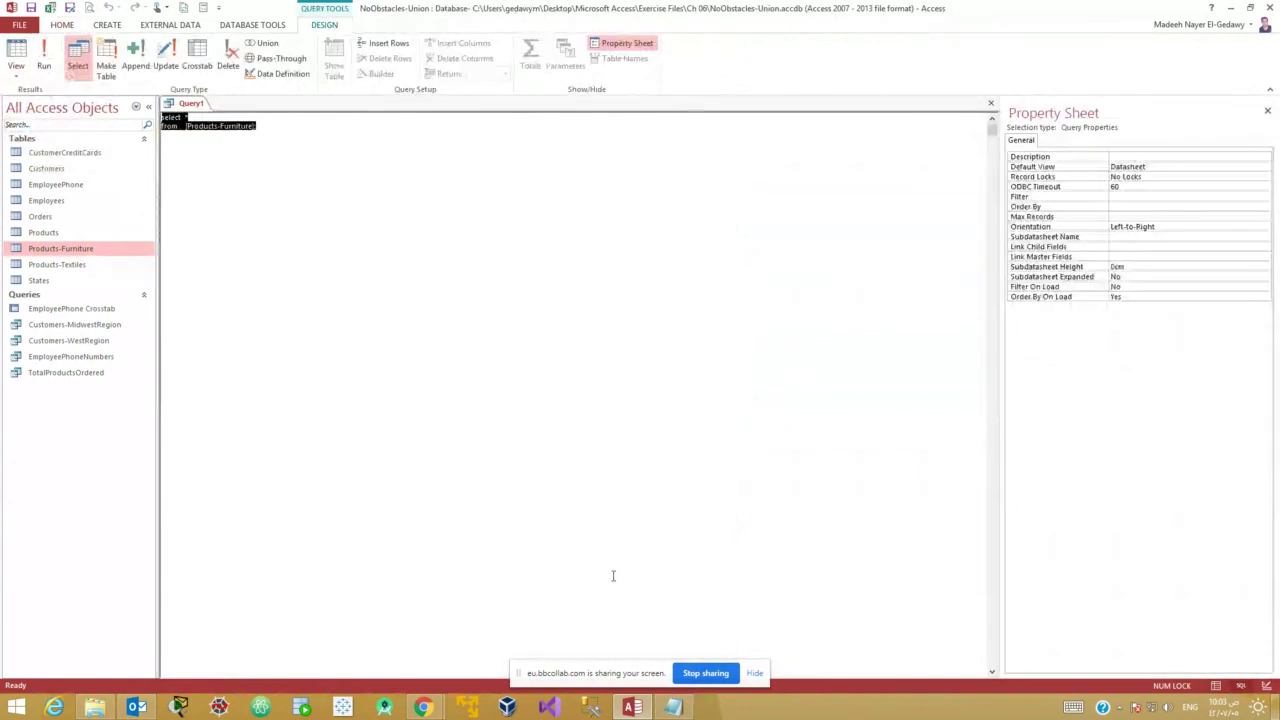
Switch to Notepad and replace the table name in the from line with [Products-Furniture].
click(672, 707)
click(423, 328)
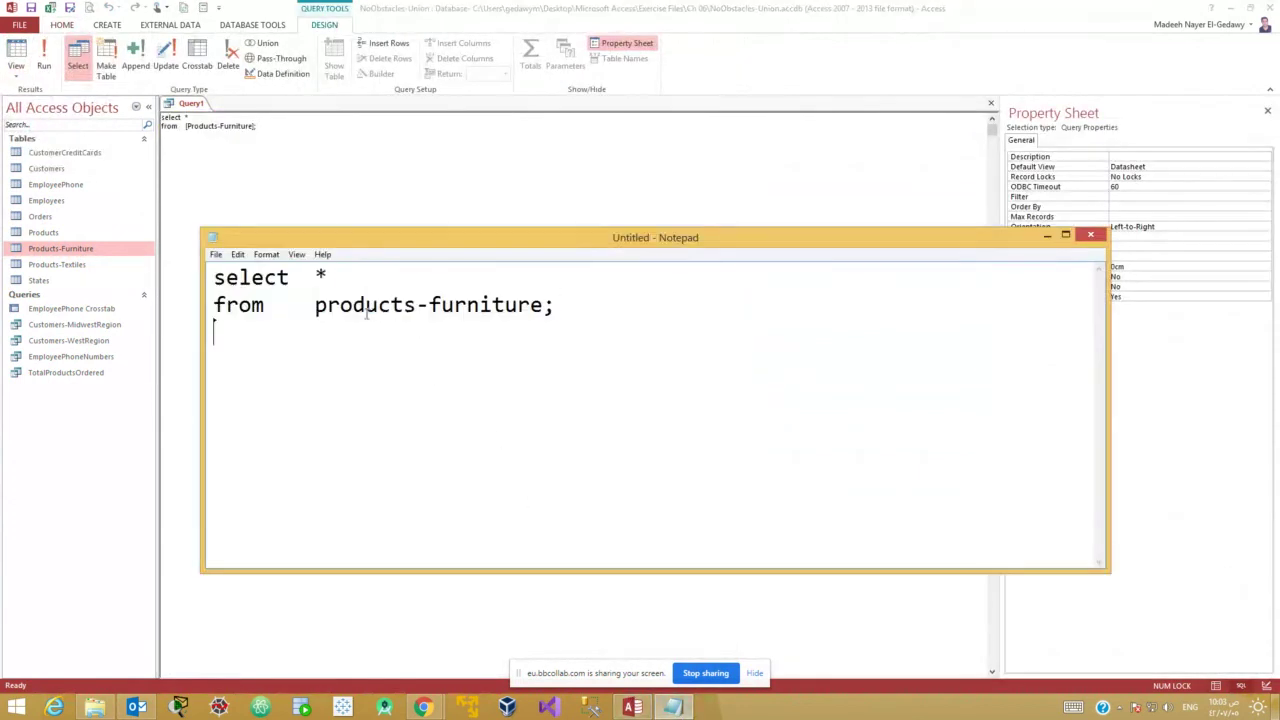
drag(313, 305, 543, 307)
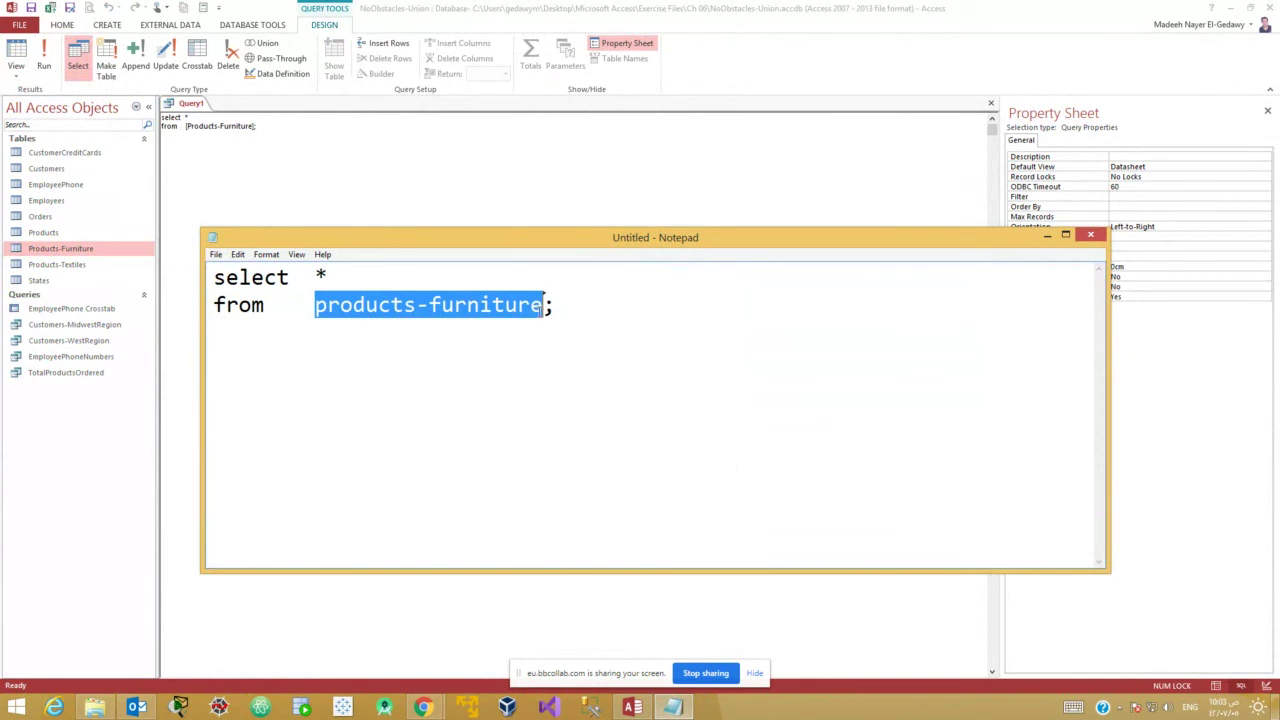
text([];)
key(Left)
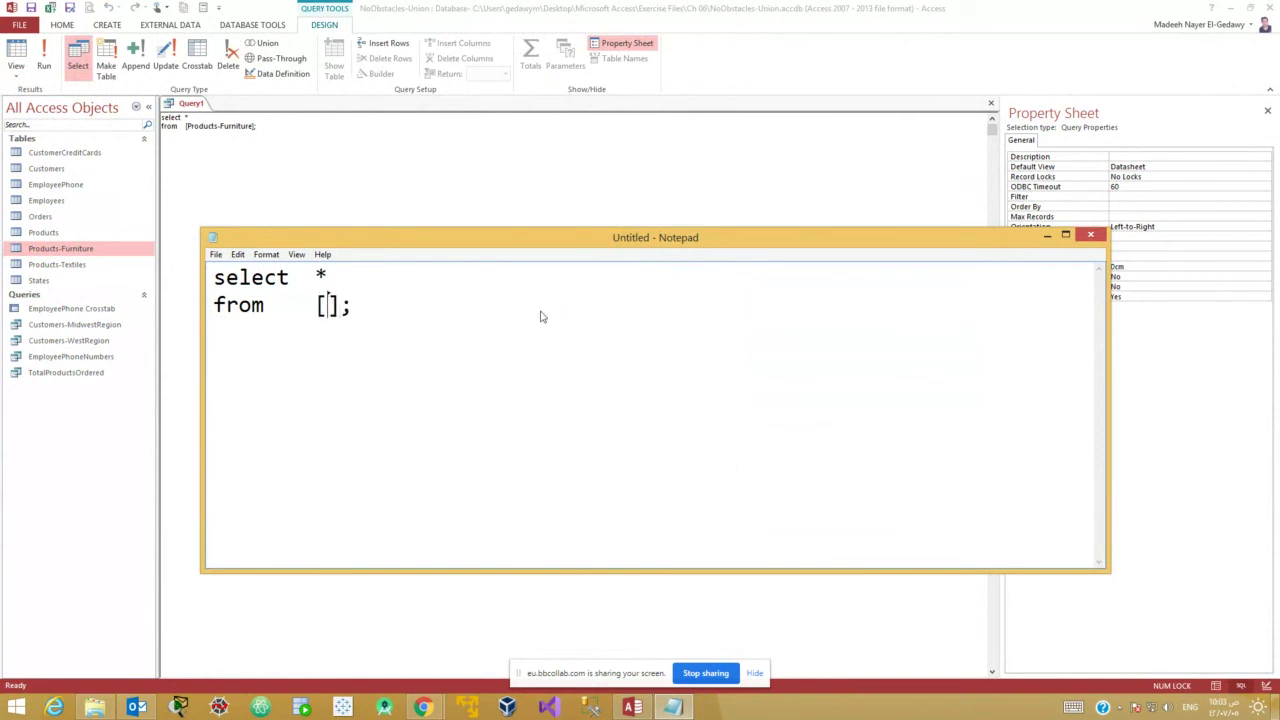
key(ctrl+v)
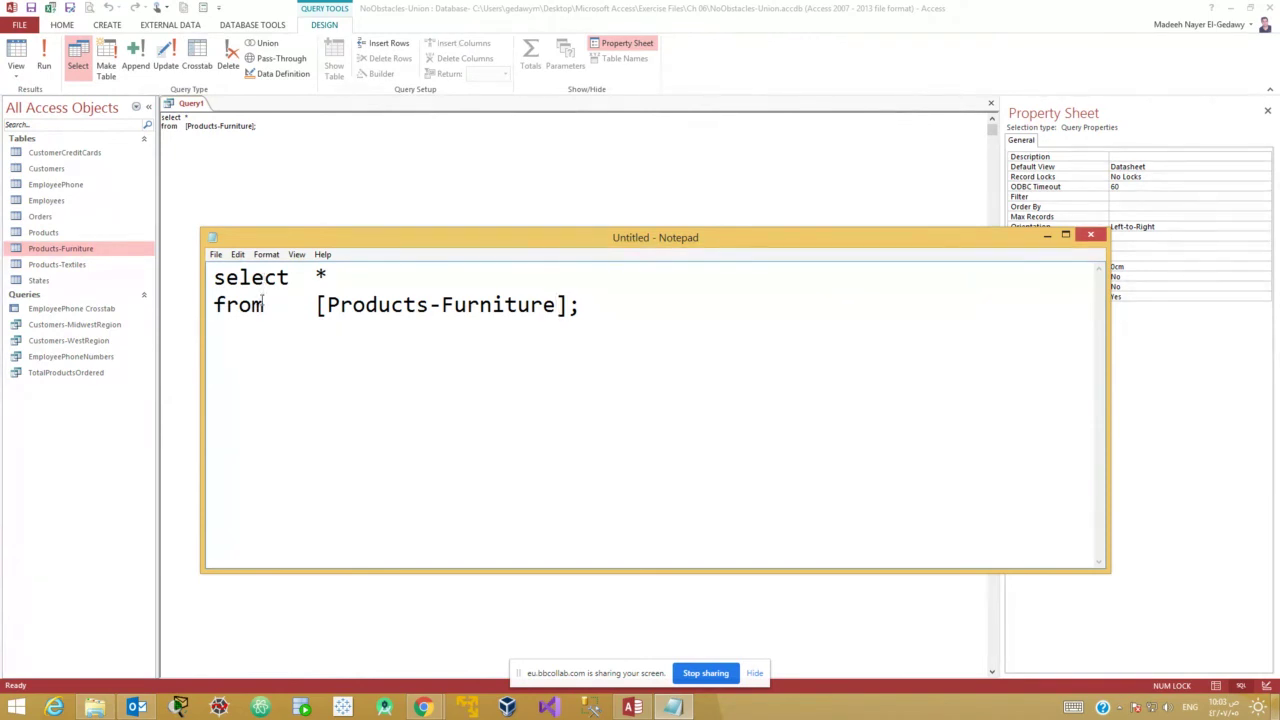
drag(302, 305, 620, 300)
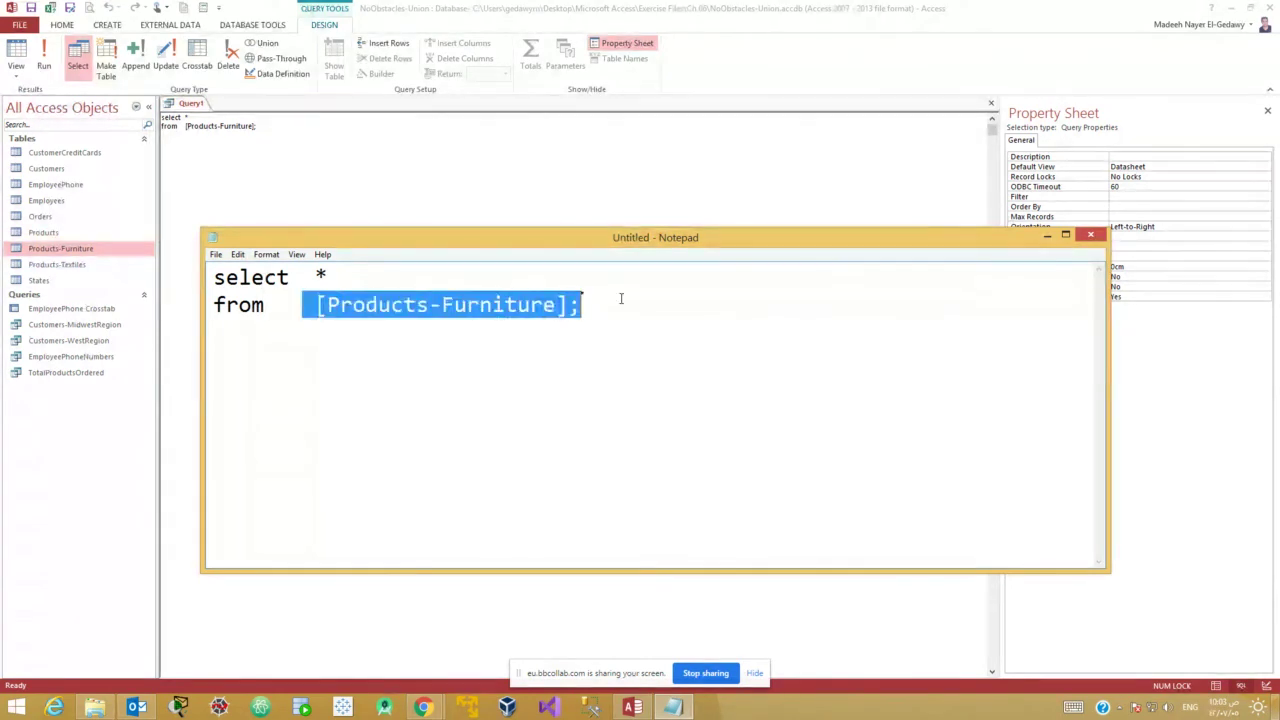
click(318, 276)
double_click(320, 276)
click(334, 272)
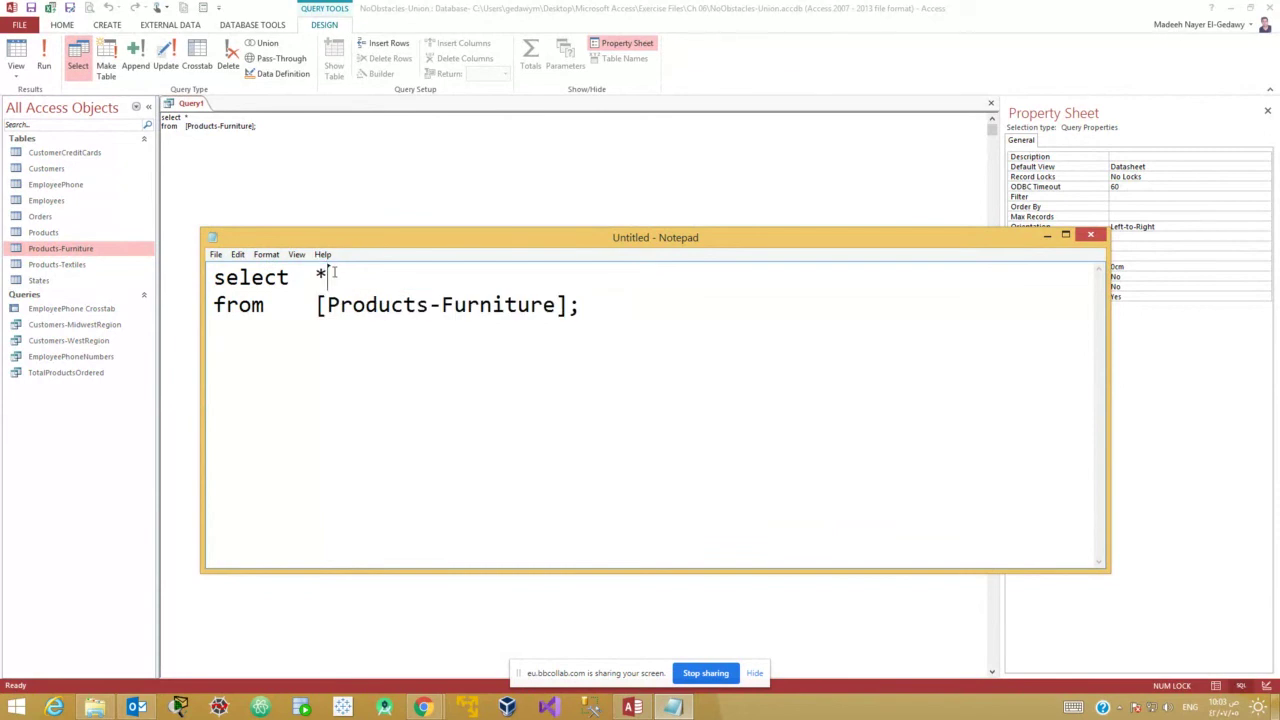
Check the Products-Furniture table's fields in Access, and replace the asterisk in the Notepad statement with productid,product,department,category,color,price.
double_click(322, 276)
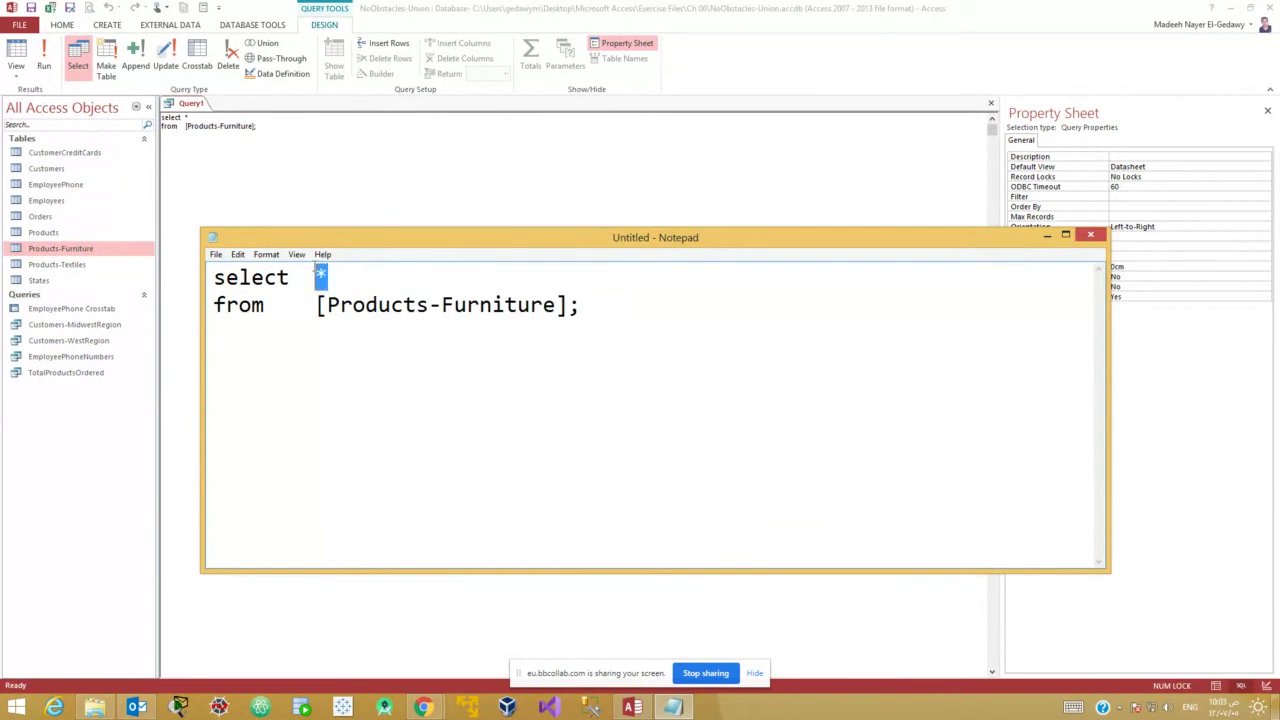
click(80, 252)
double_click(80, 250)
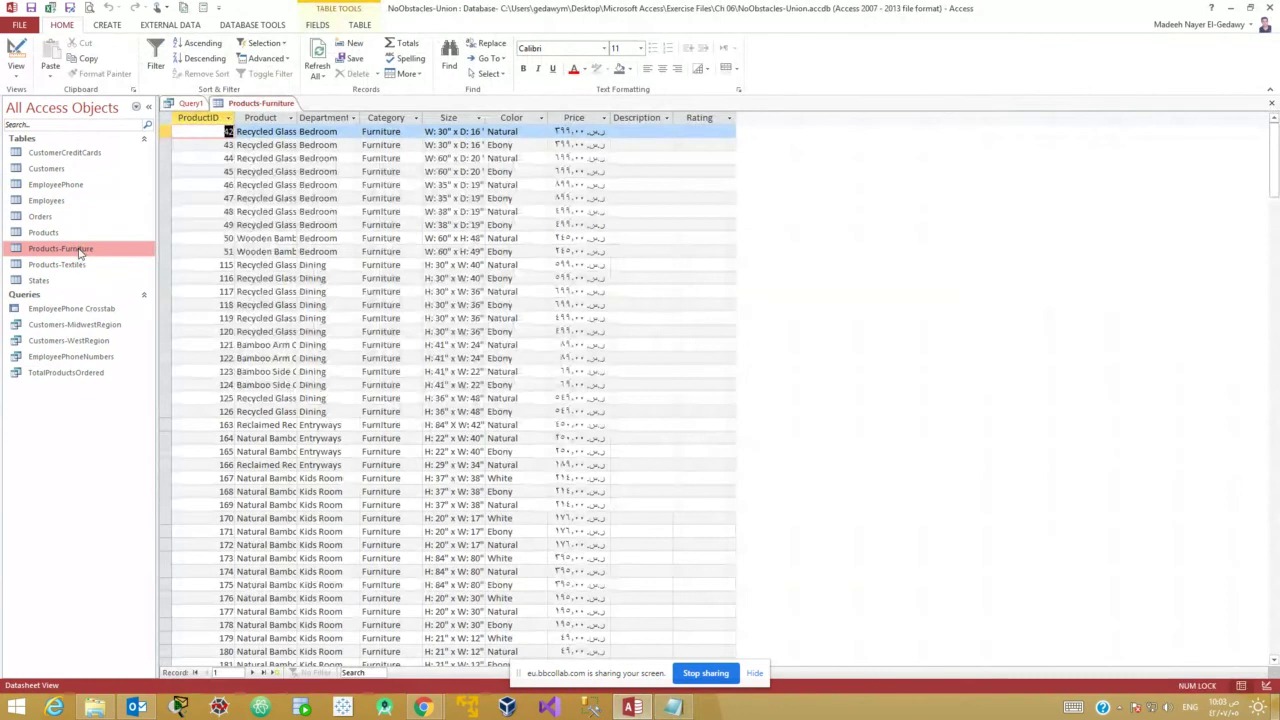
key(alt+Tab)
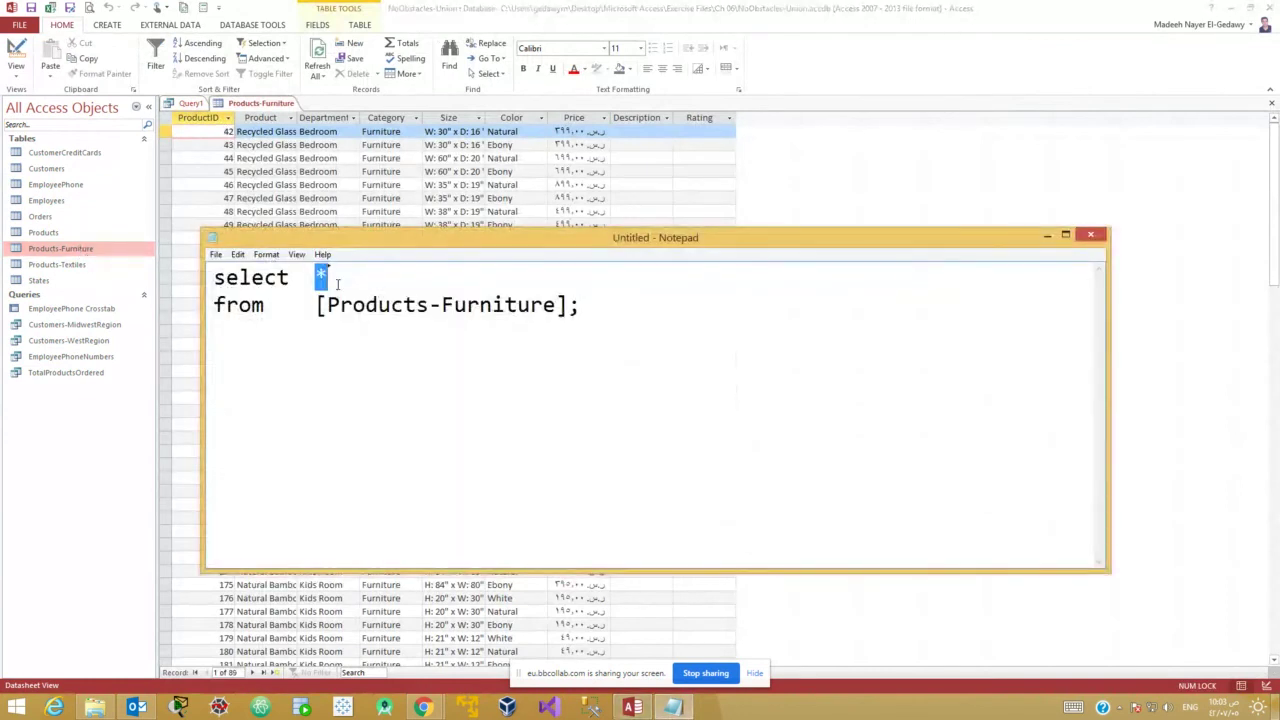
text(productid)
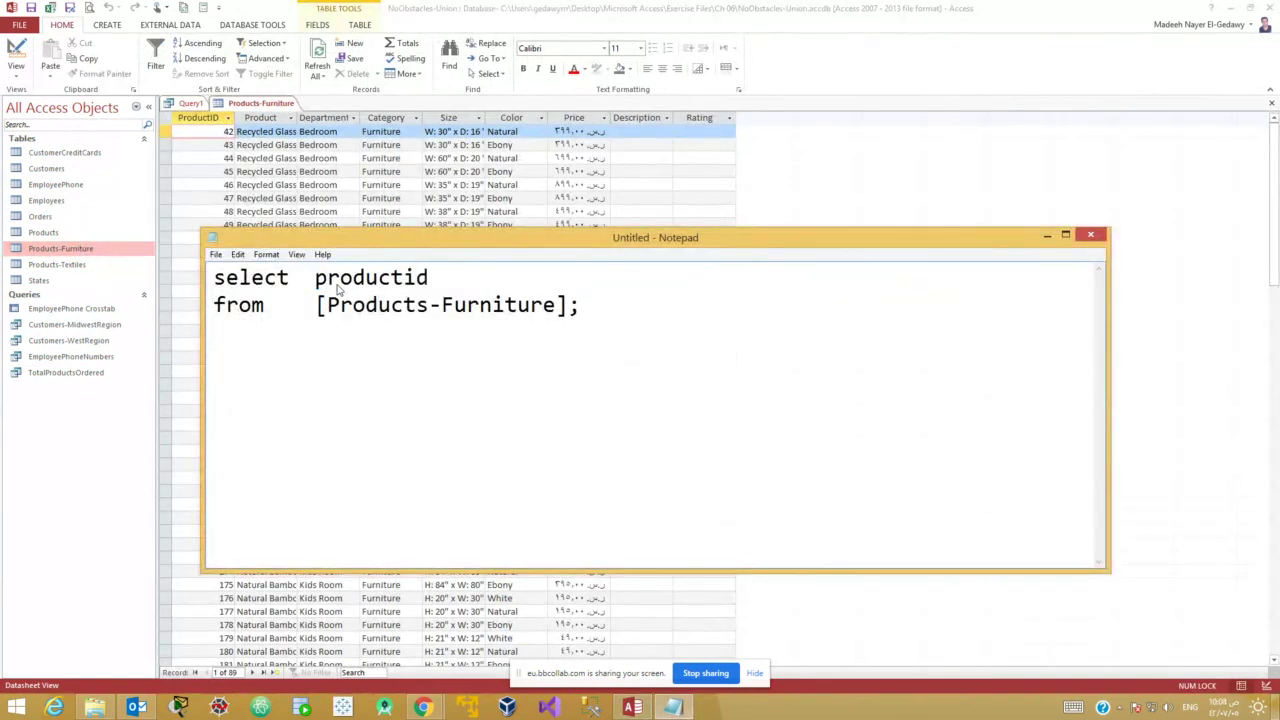
text(,product,depa)
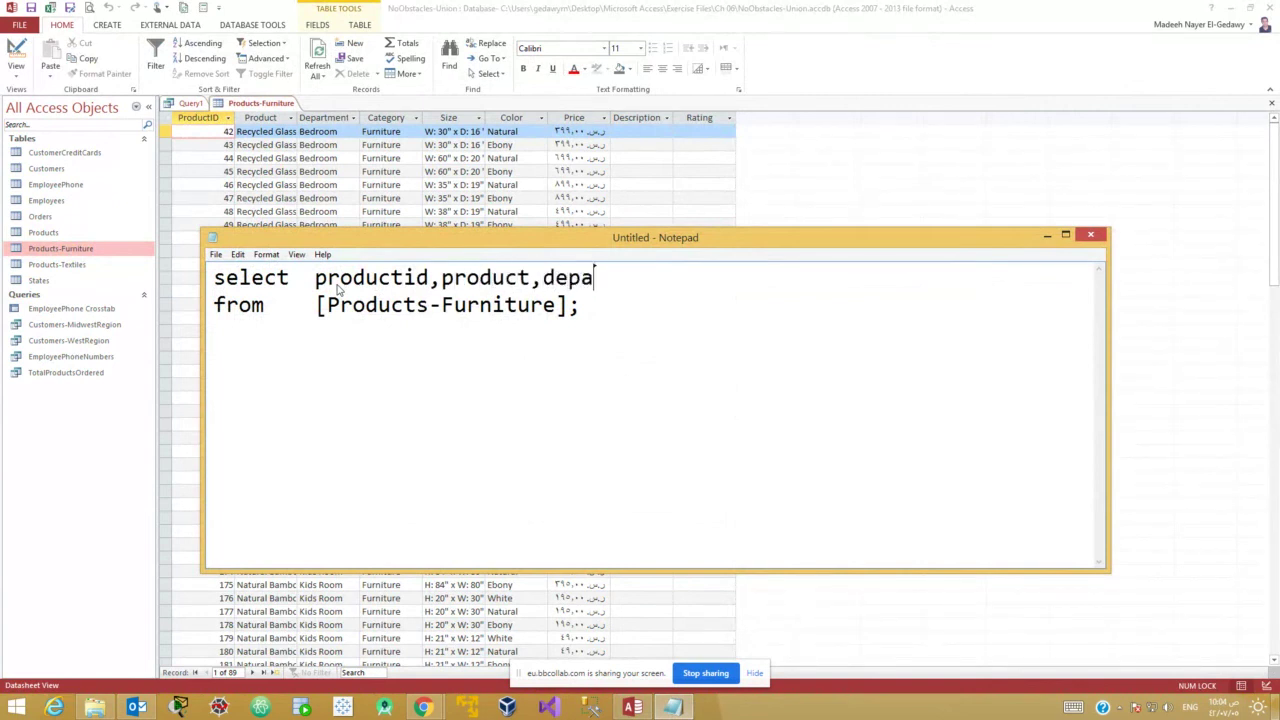
text(rtment)
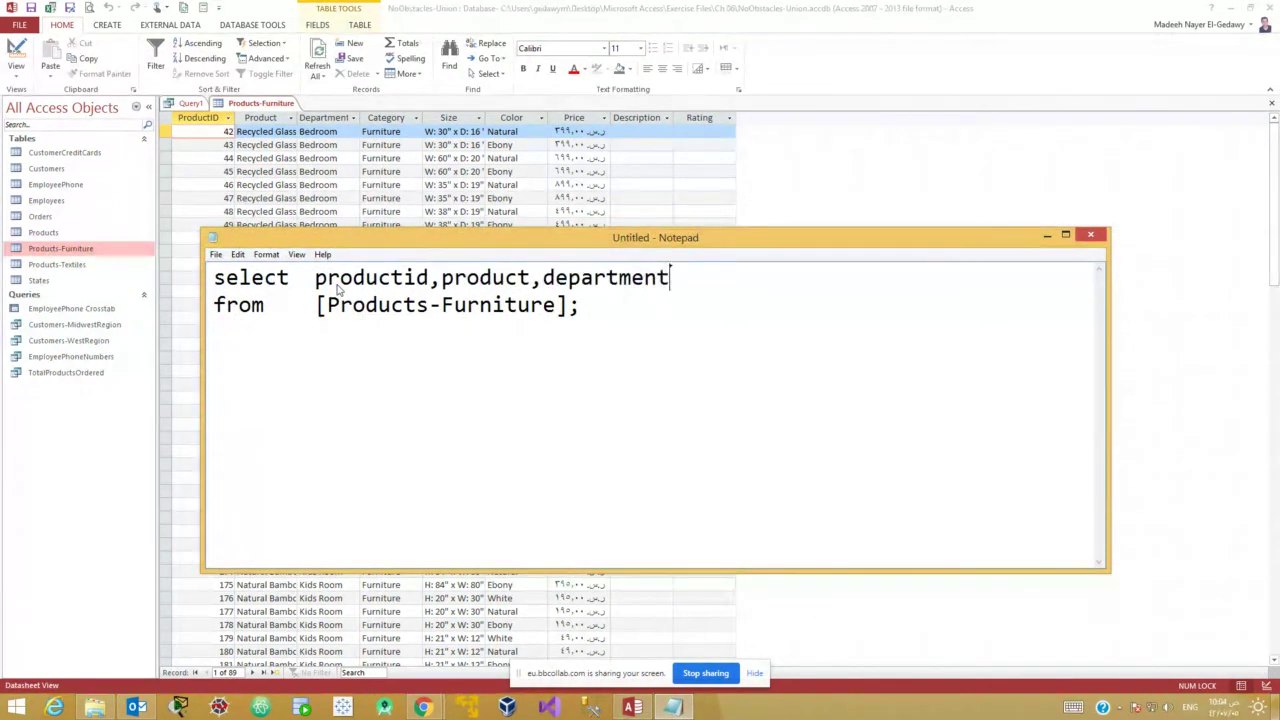
text(,category)
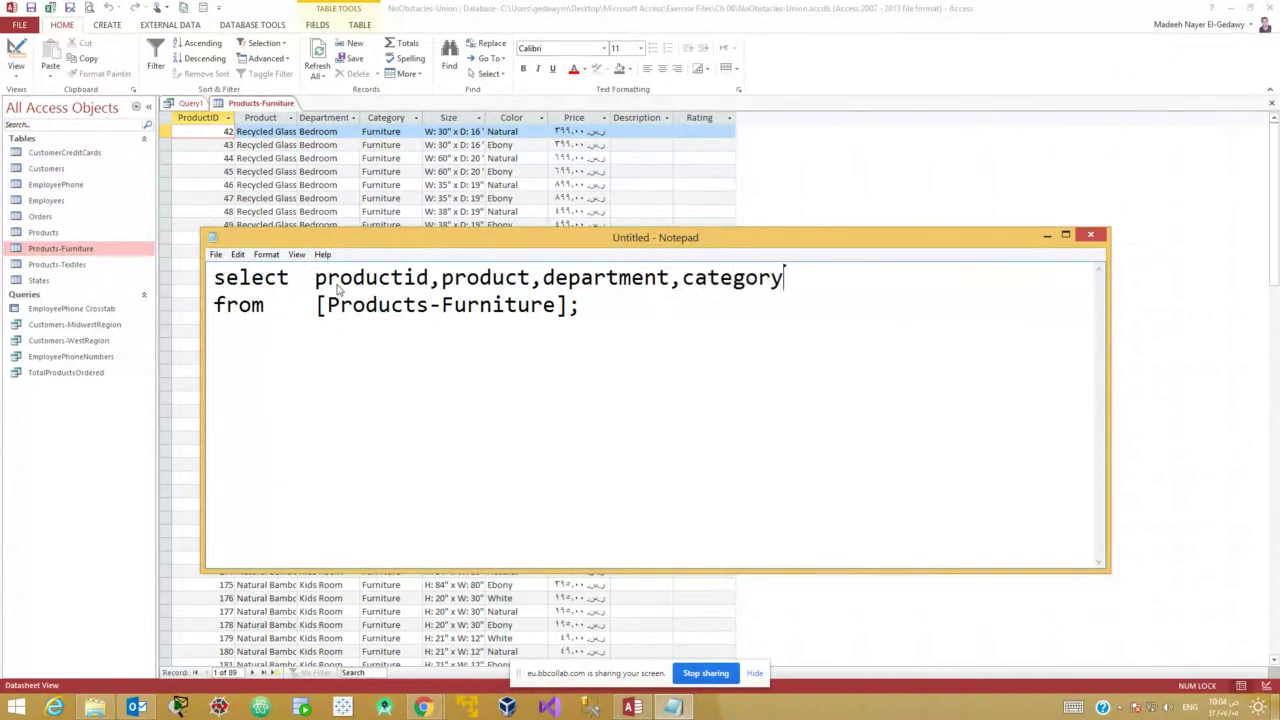
text(,color,pric)
text(e)
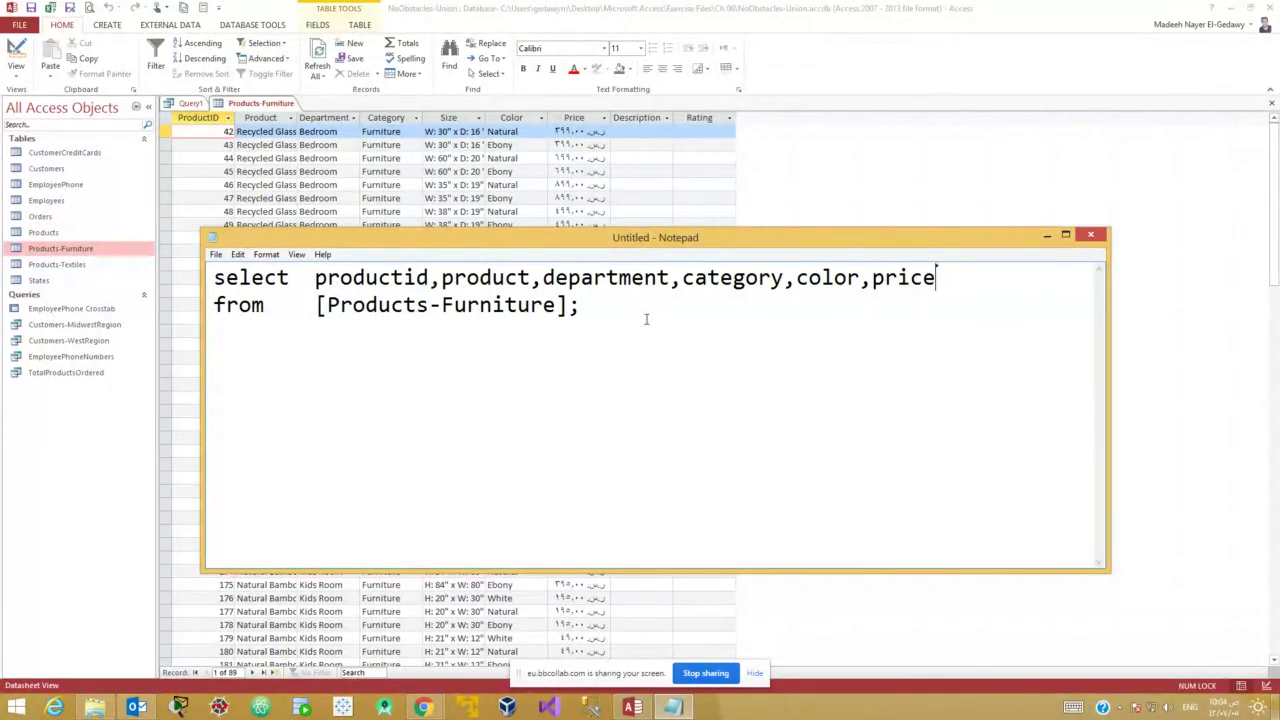
Copy the entire Notepad statement, close the Products-Furniture table in Access, and replace Query1's SQL with the copied statement.
key(ctrl+a)
key(ctrl+c)
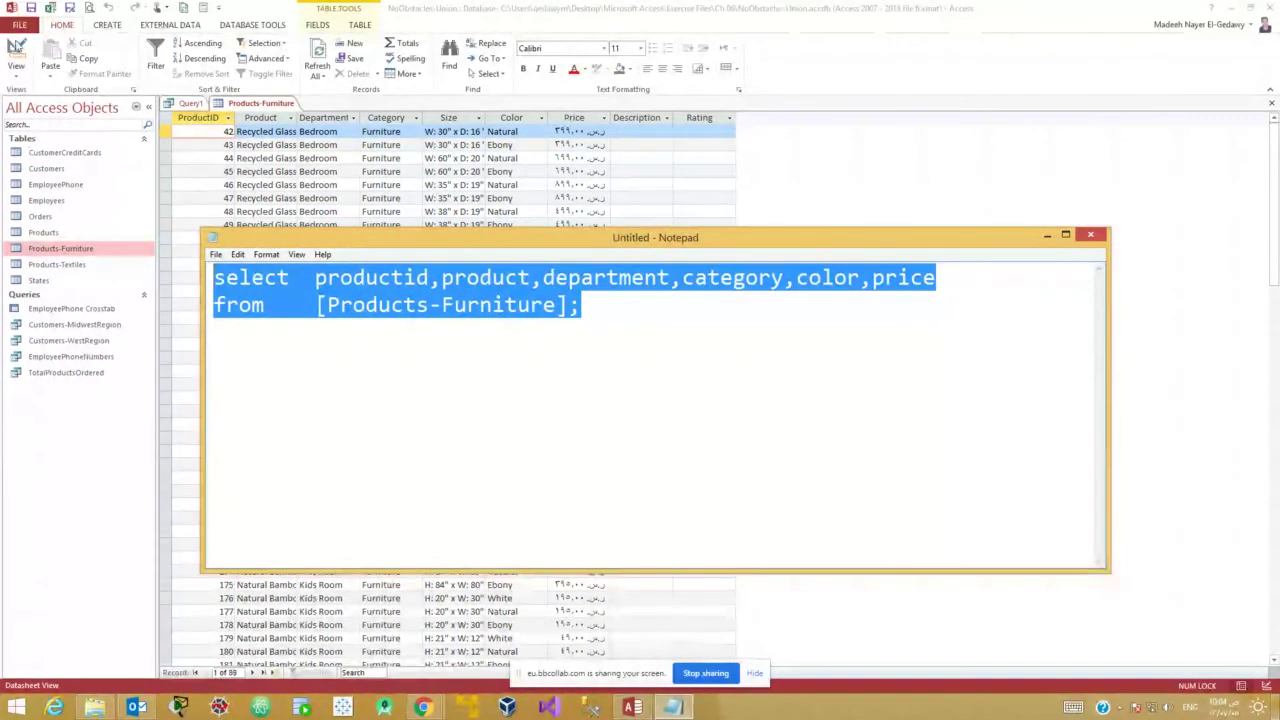
click(18, 82)
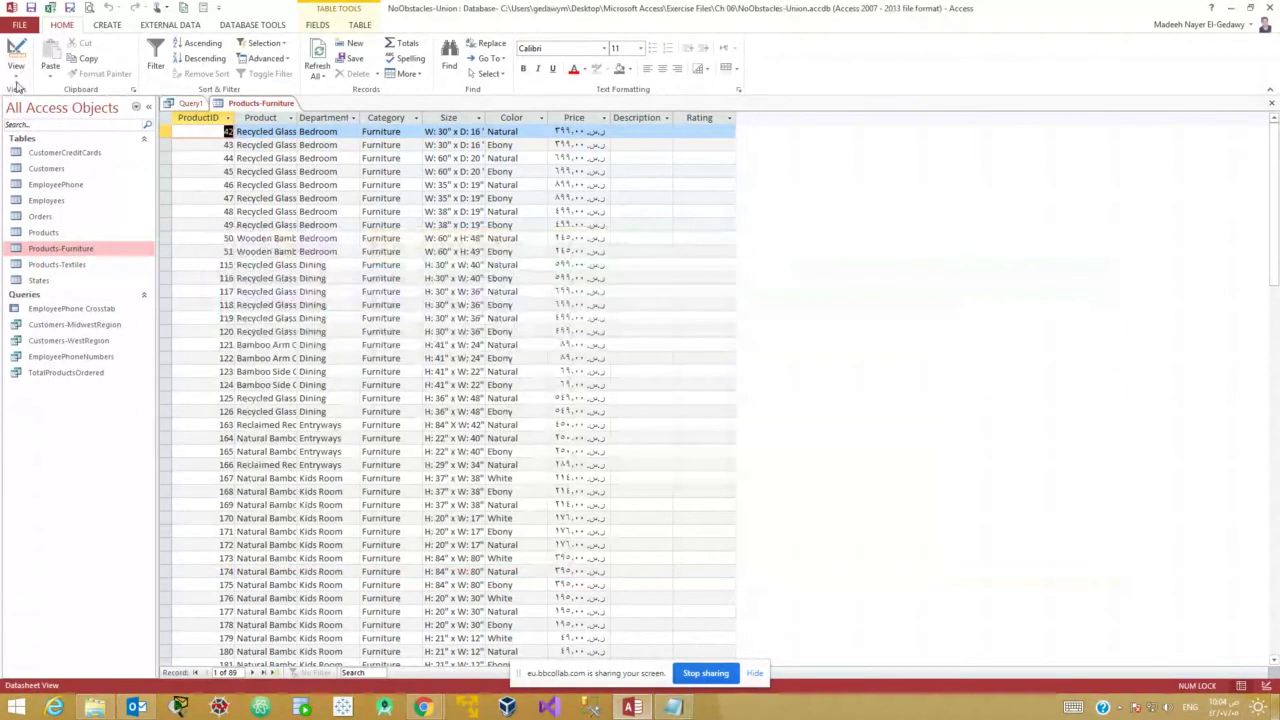
click(17, 76)
click(40, 124)
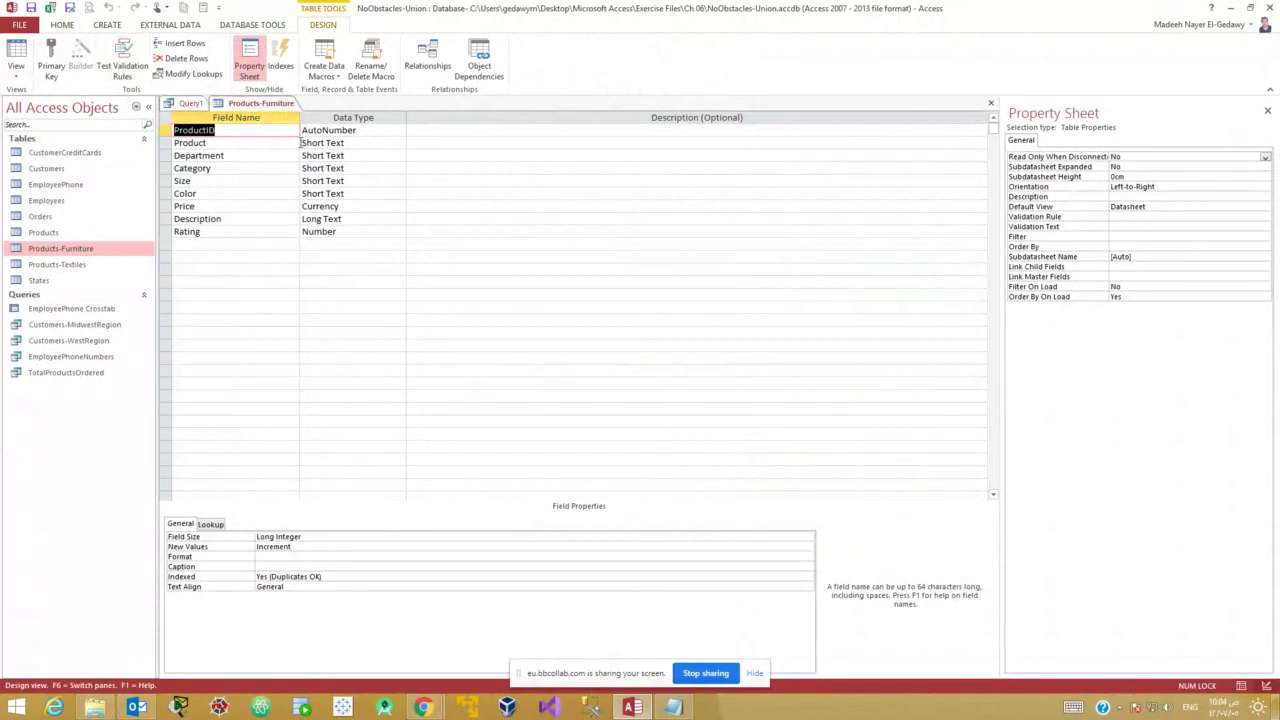
click(991, 103)
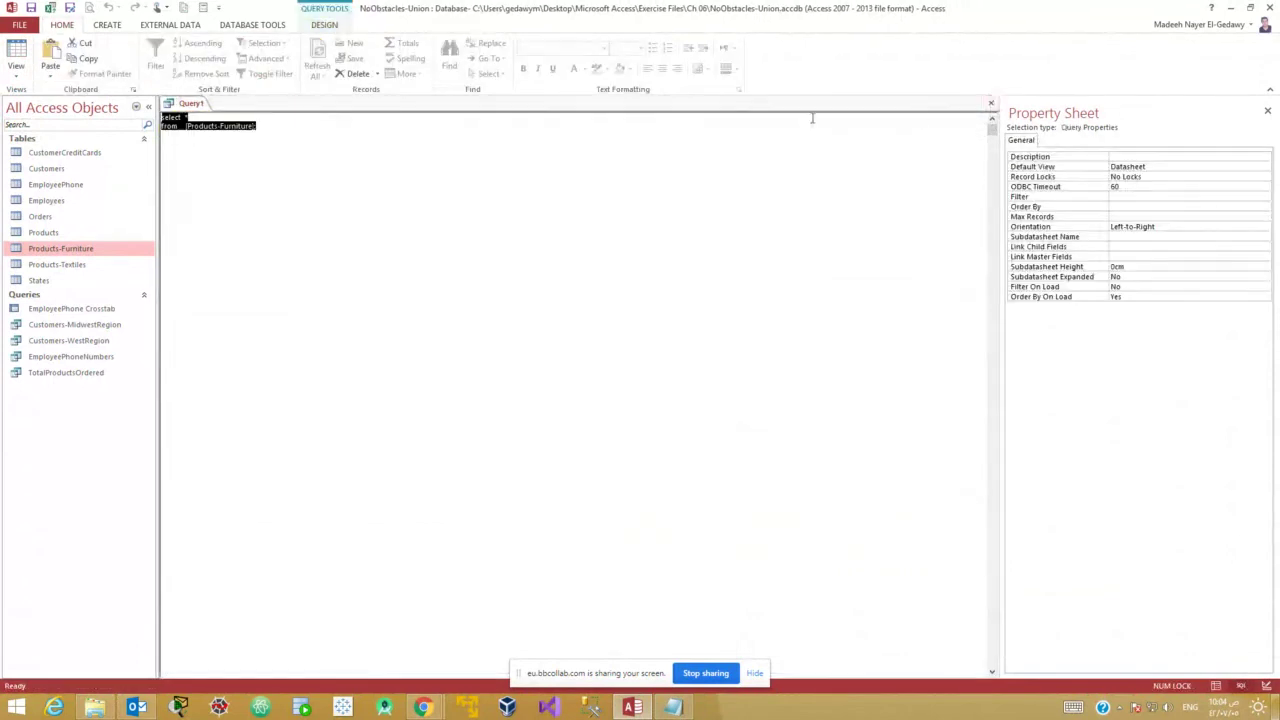
key(ctrl+a)
key(ctrl+v)
Review the query's six selected fields in Datasheet View and Design View, and return to SQL View.
click(16, 55)
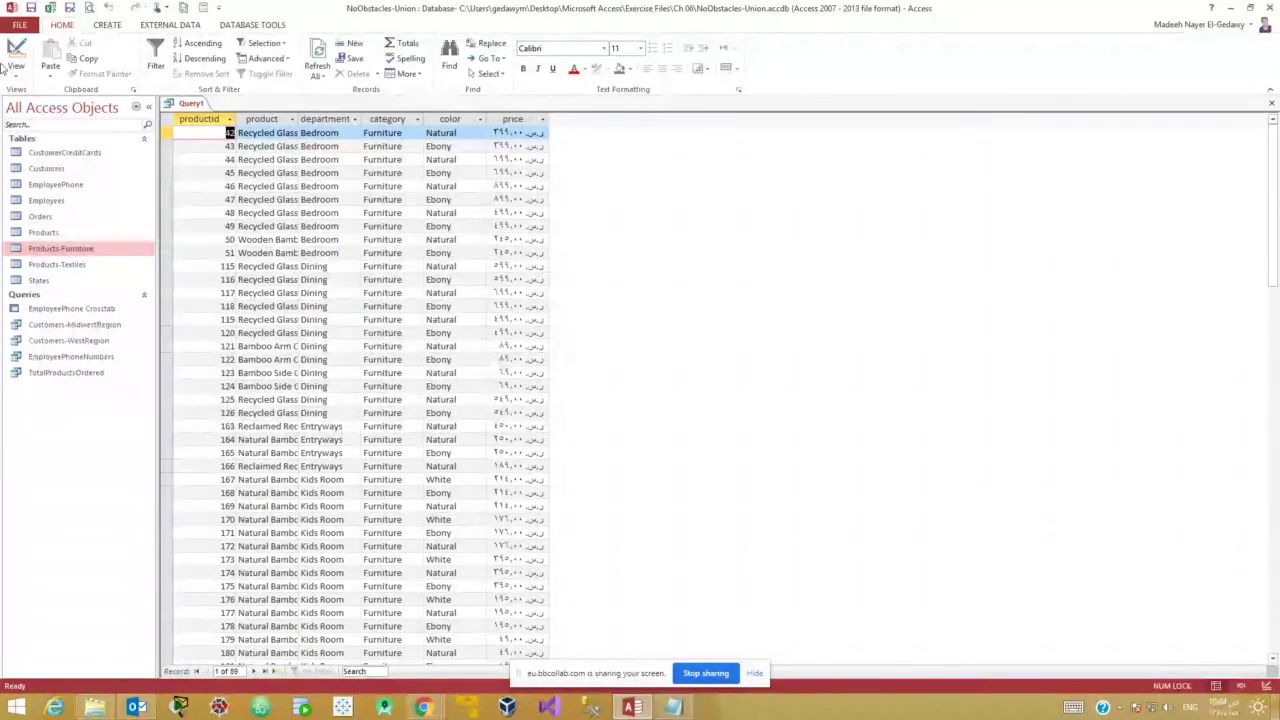
click(16, 55)
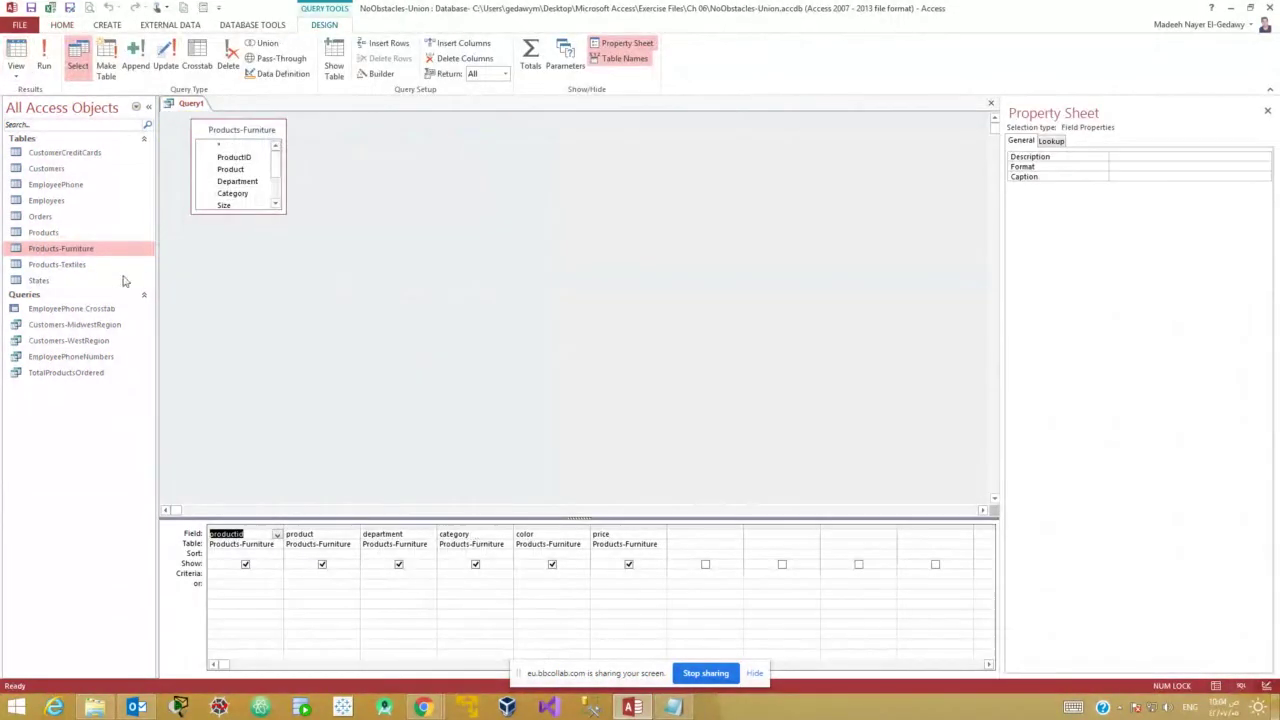
drag(358, 518, 380, 396)
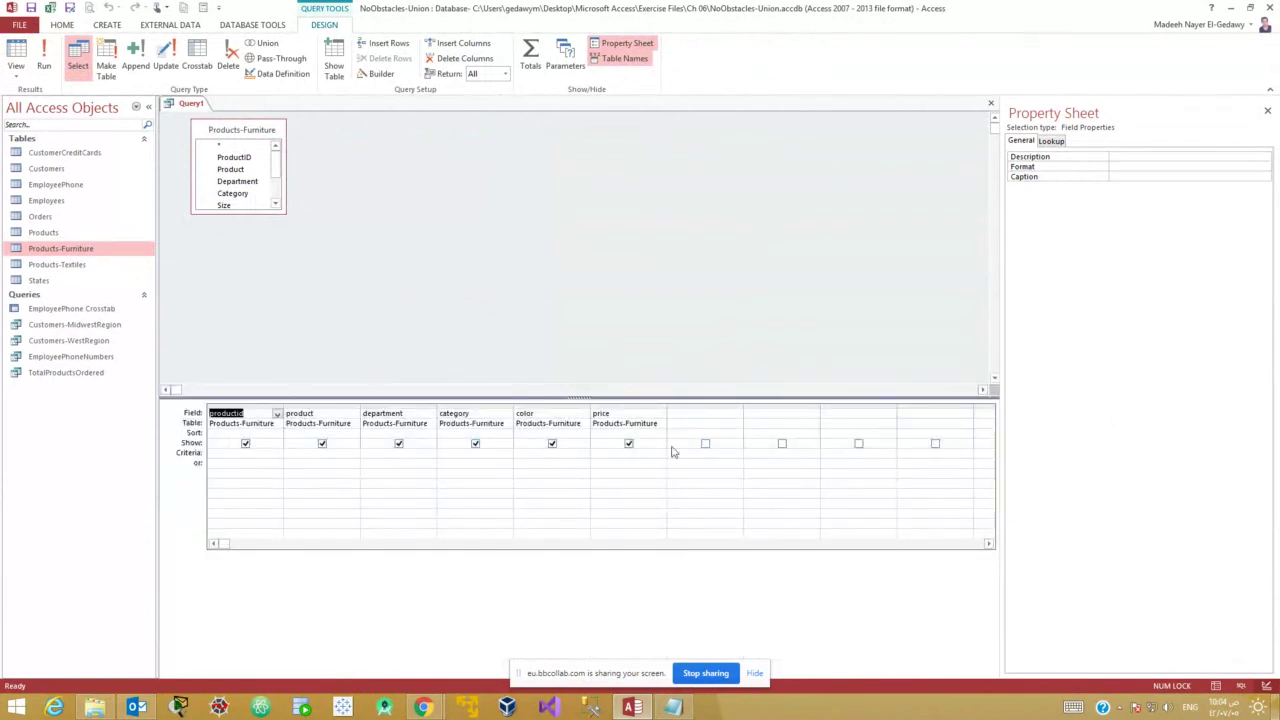
click(16, 70)
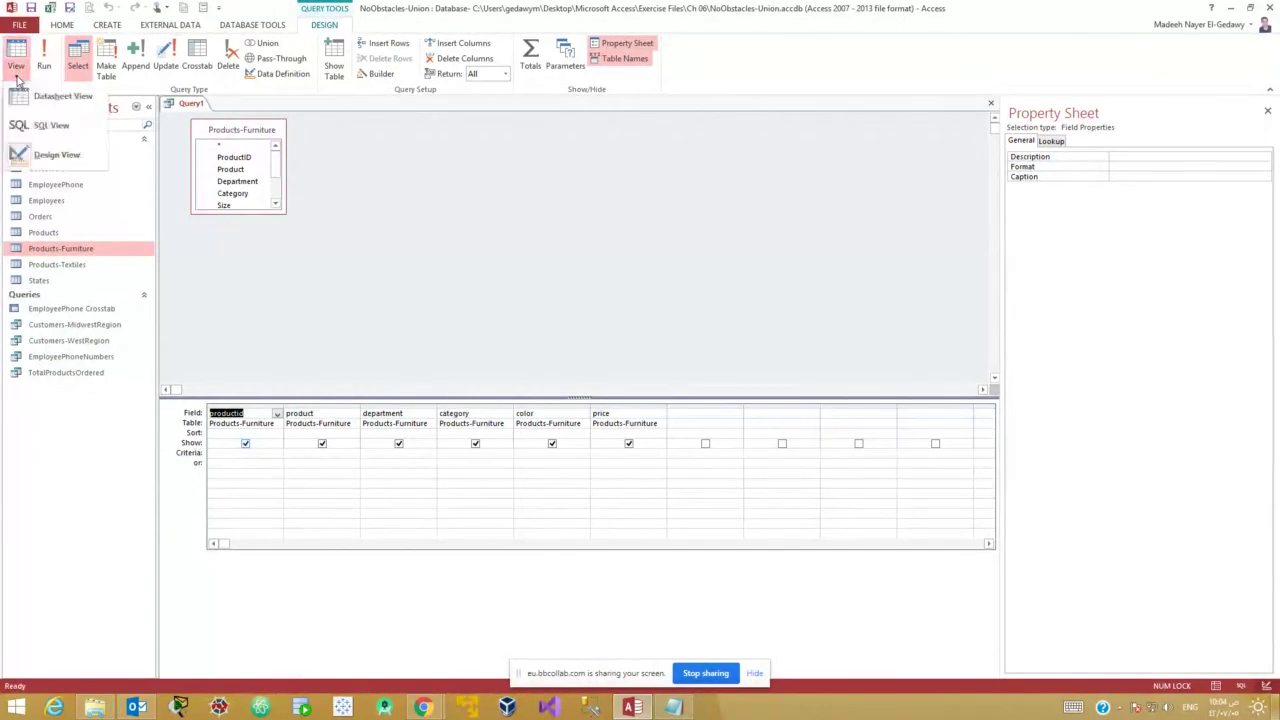
click(57, 126)
Replace the field list in Query1's select clause with an asterisk.
click(382, 209)
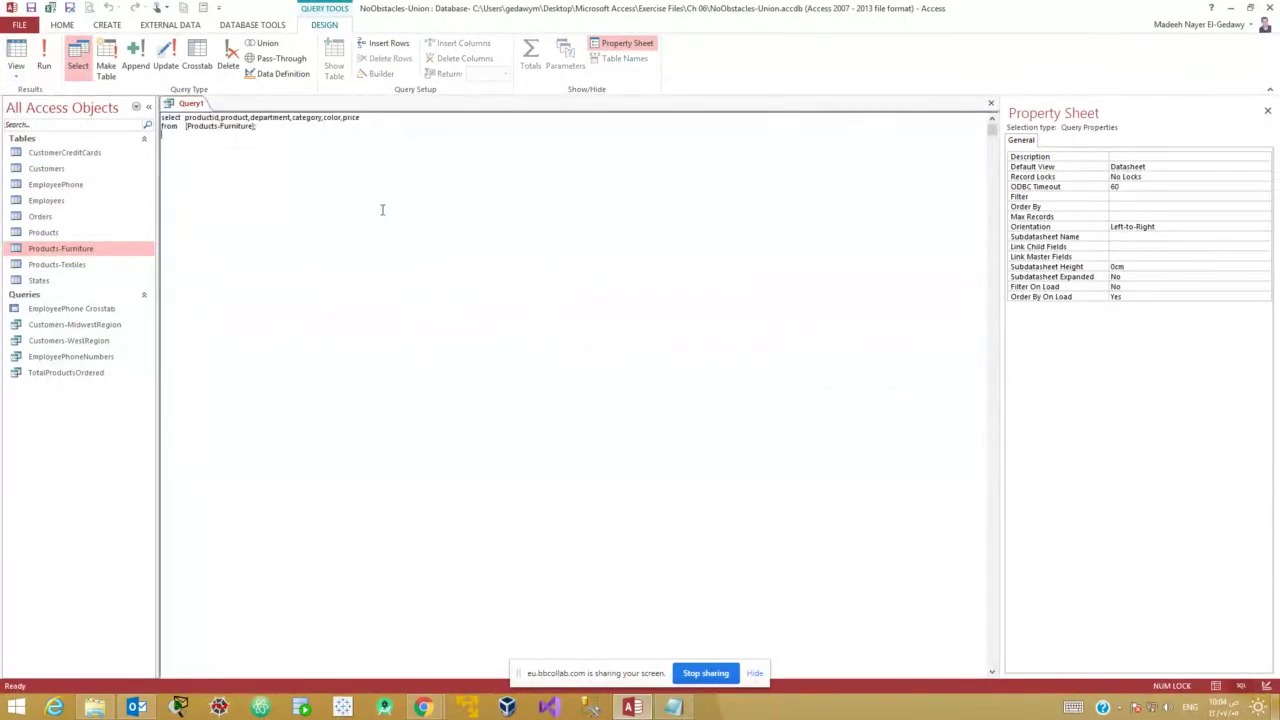
key(ctrl+a)
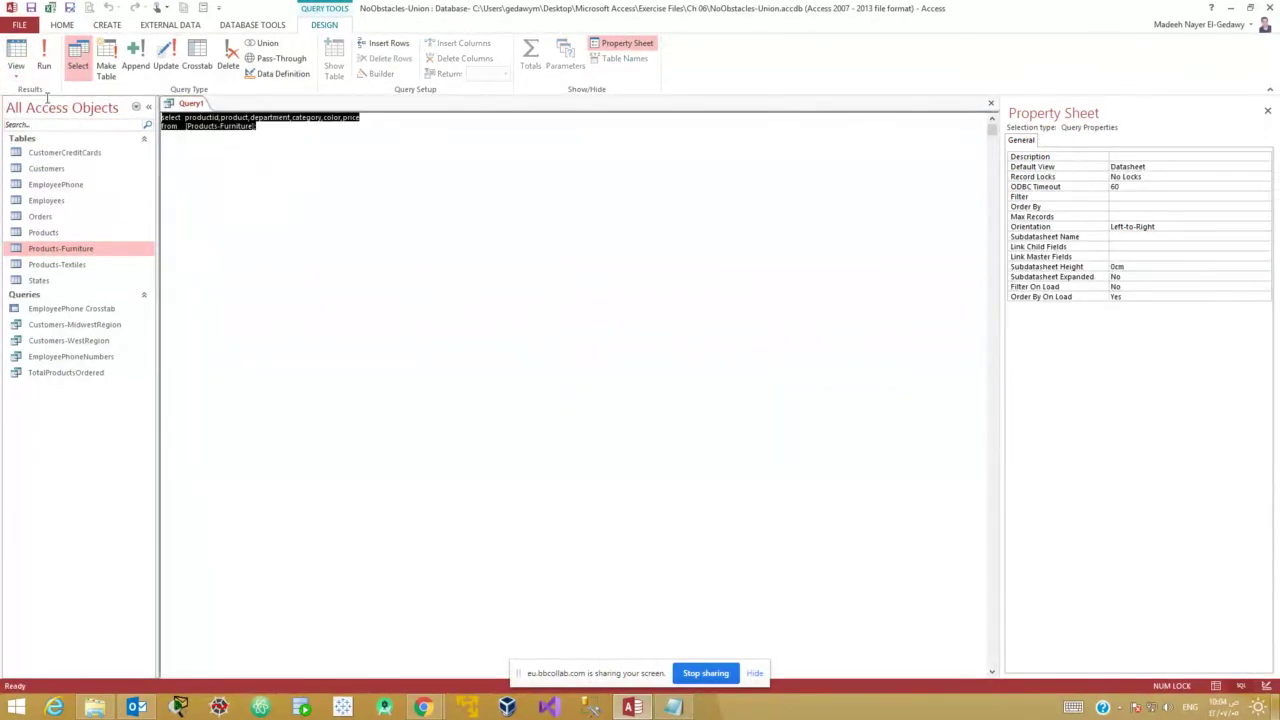
click(166, 141)
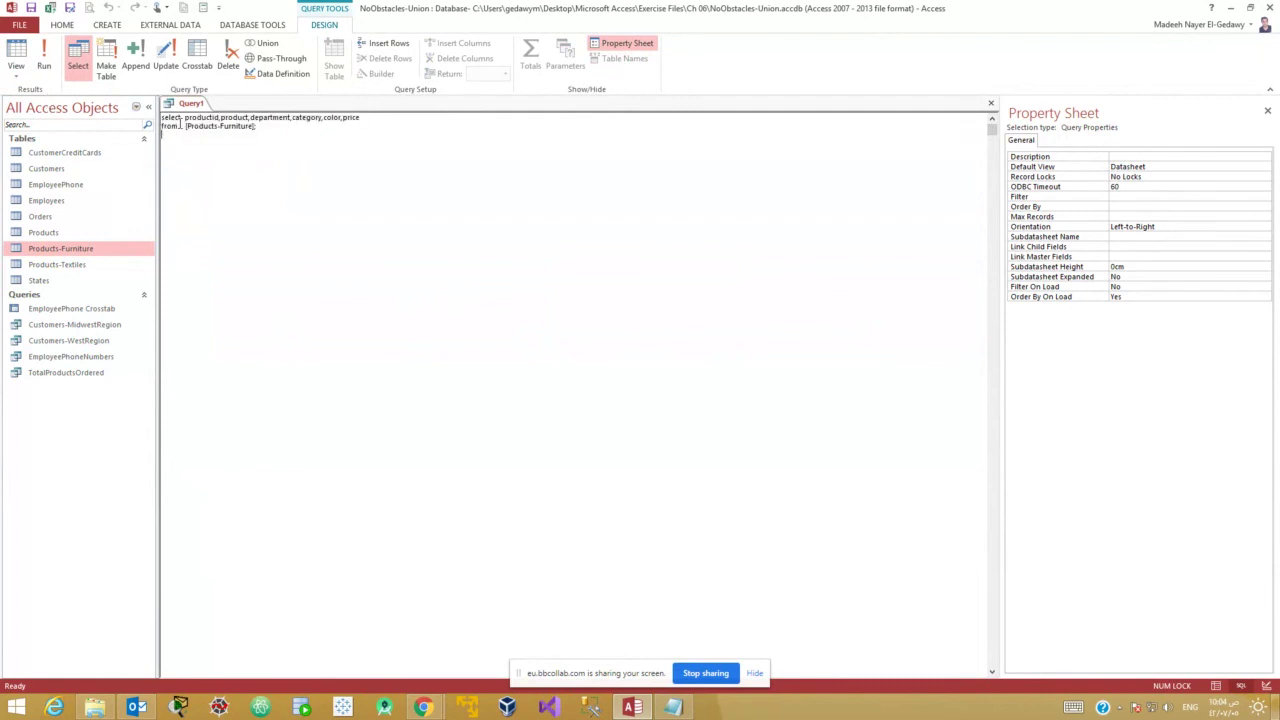
key(ctrl+a)
double_click(541, 121)
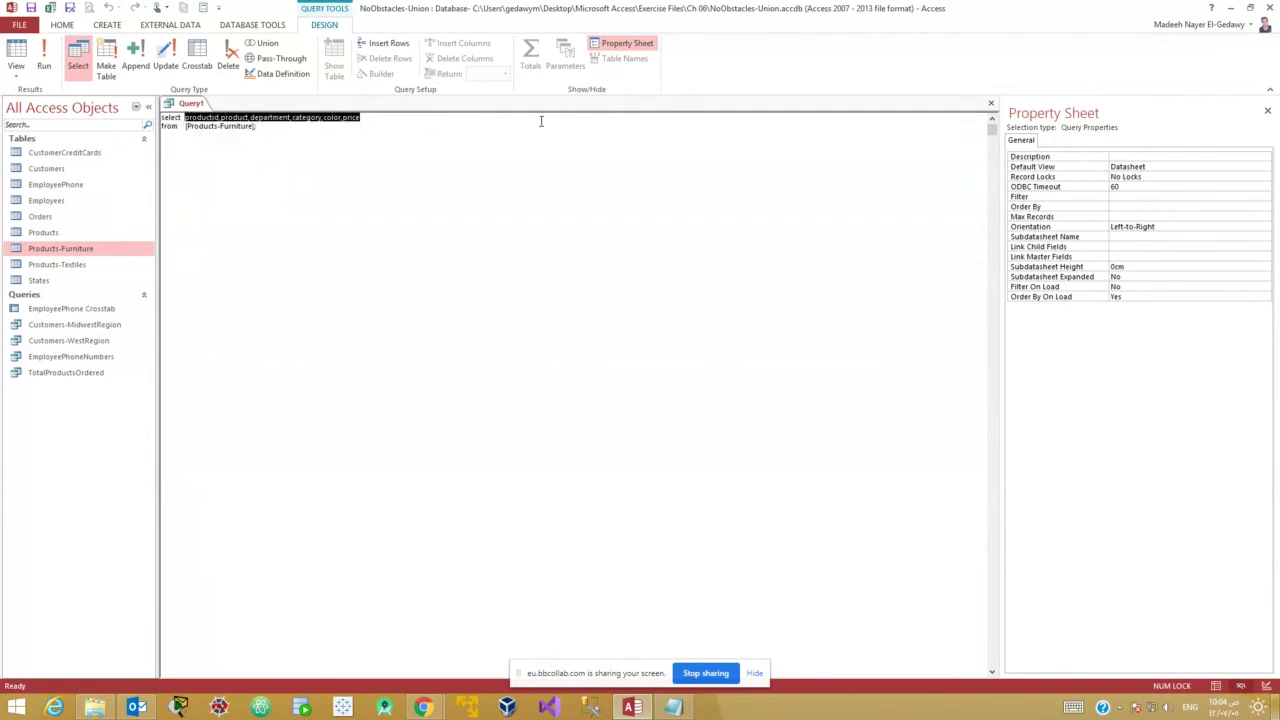
text(*)
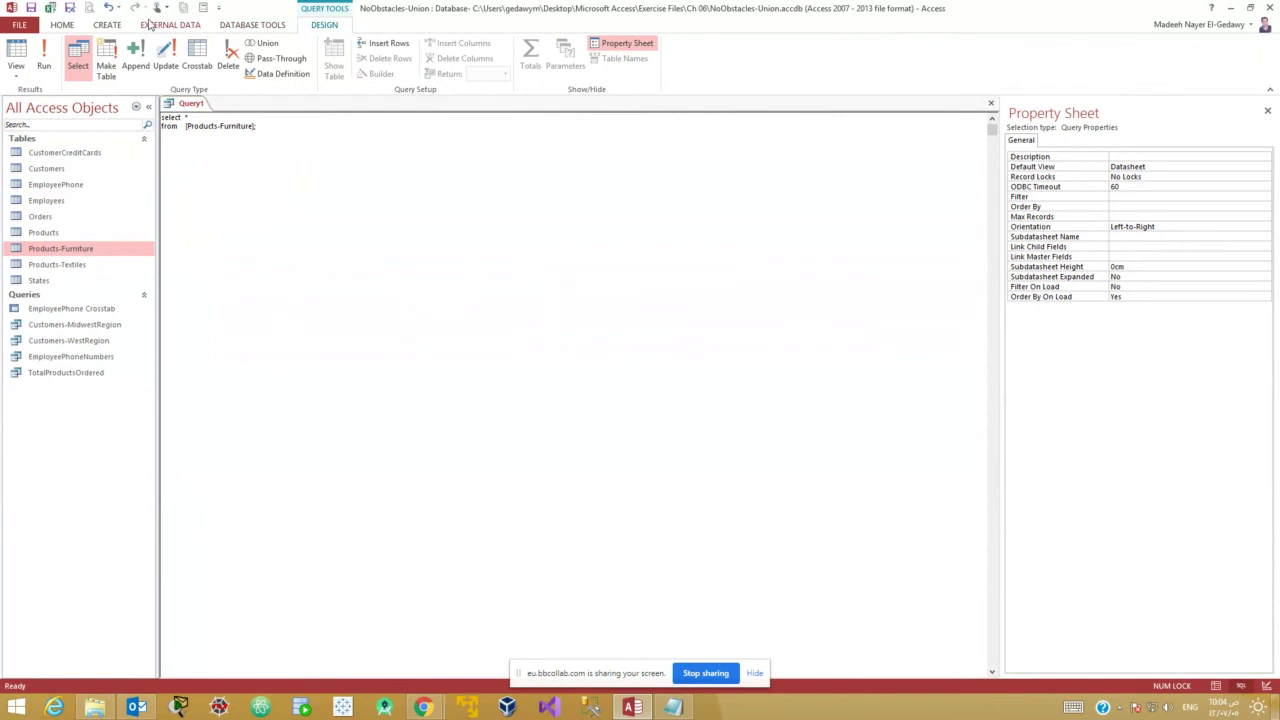
Check the all-fields query in Datasheet View and Design View, and return to SQL View.
click(16, 55)
click(16, 55)
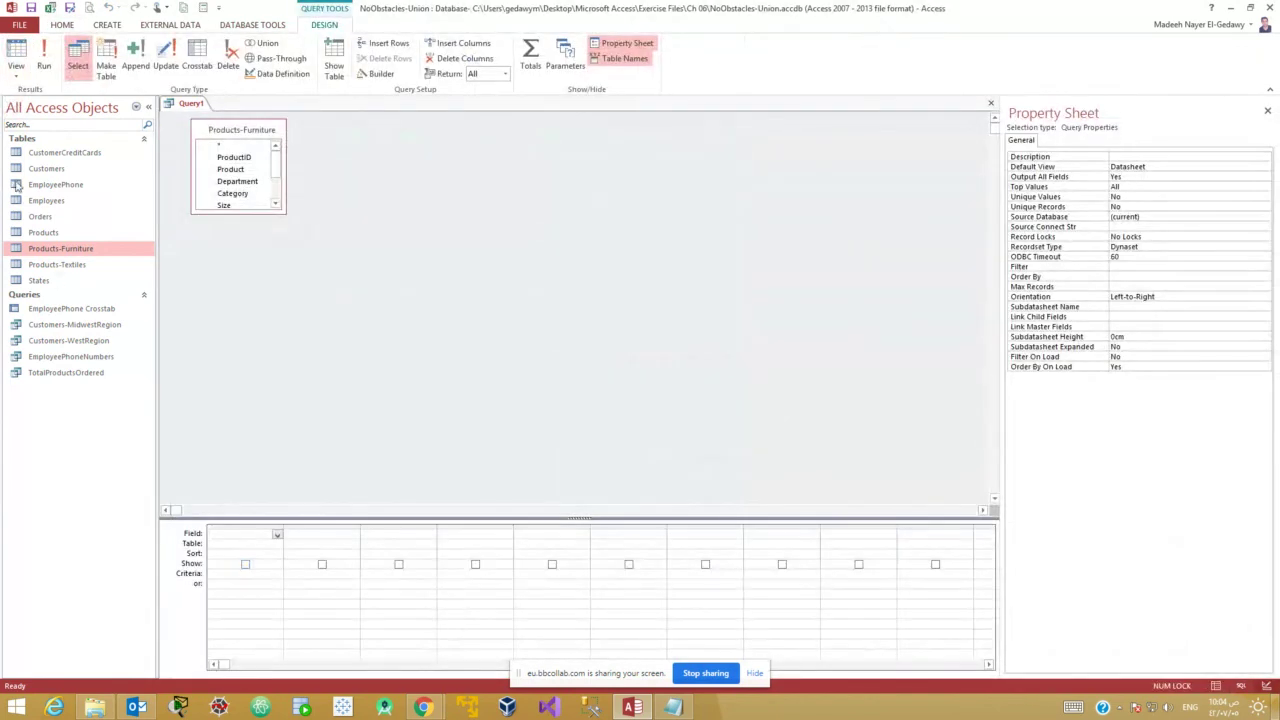
click(16, 76)
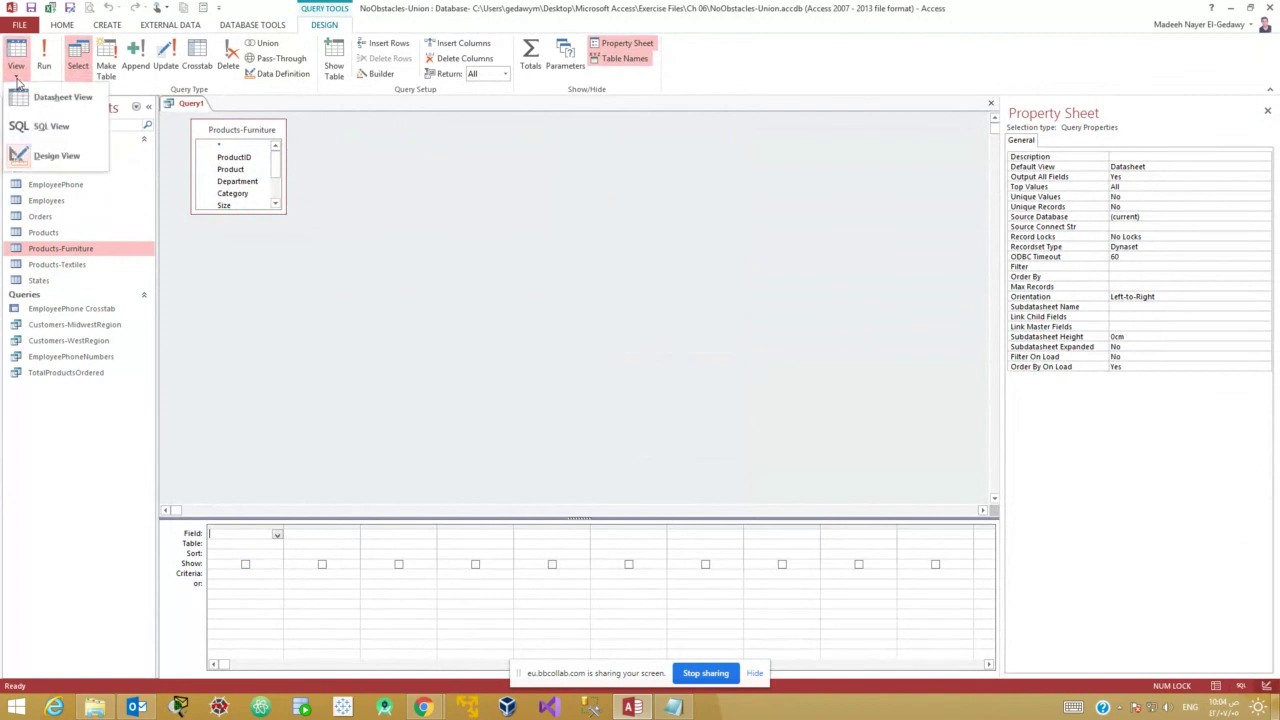
click(45, 126)
click(16, 55)
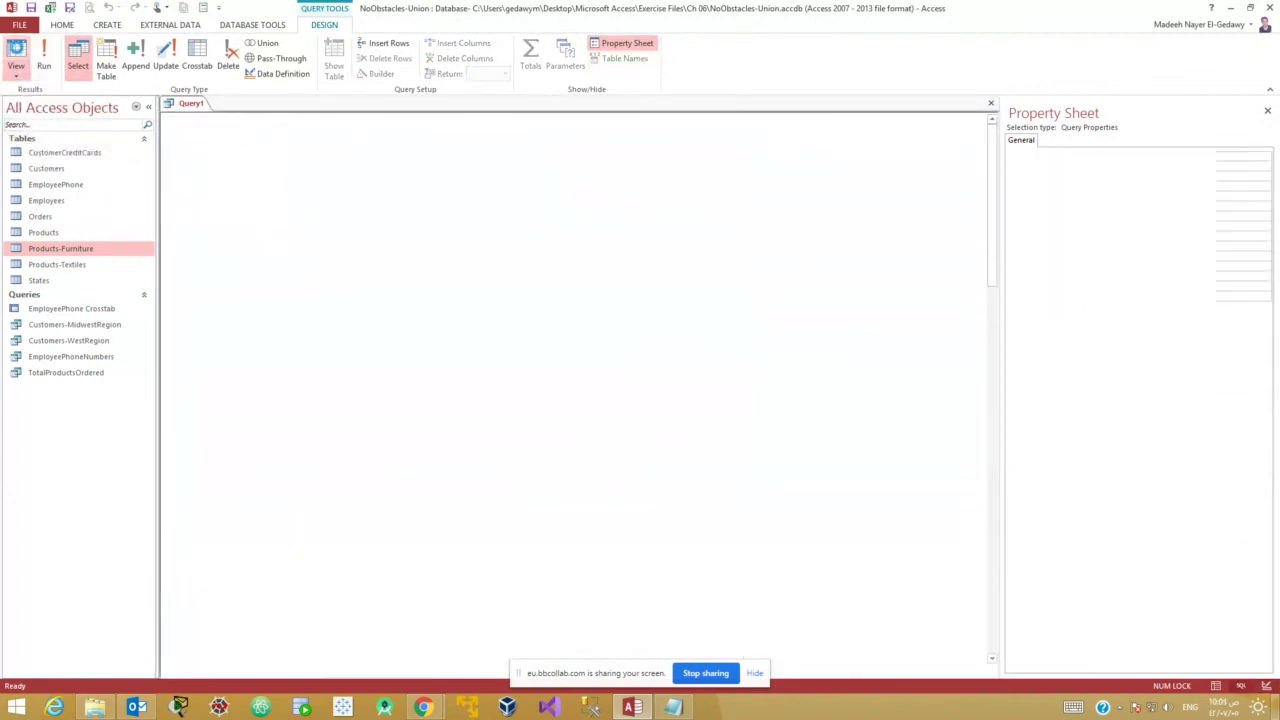
click(16, 55)
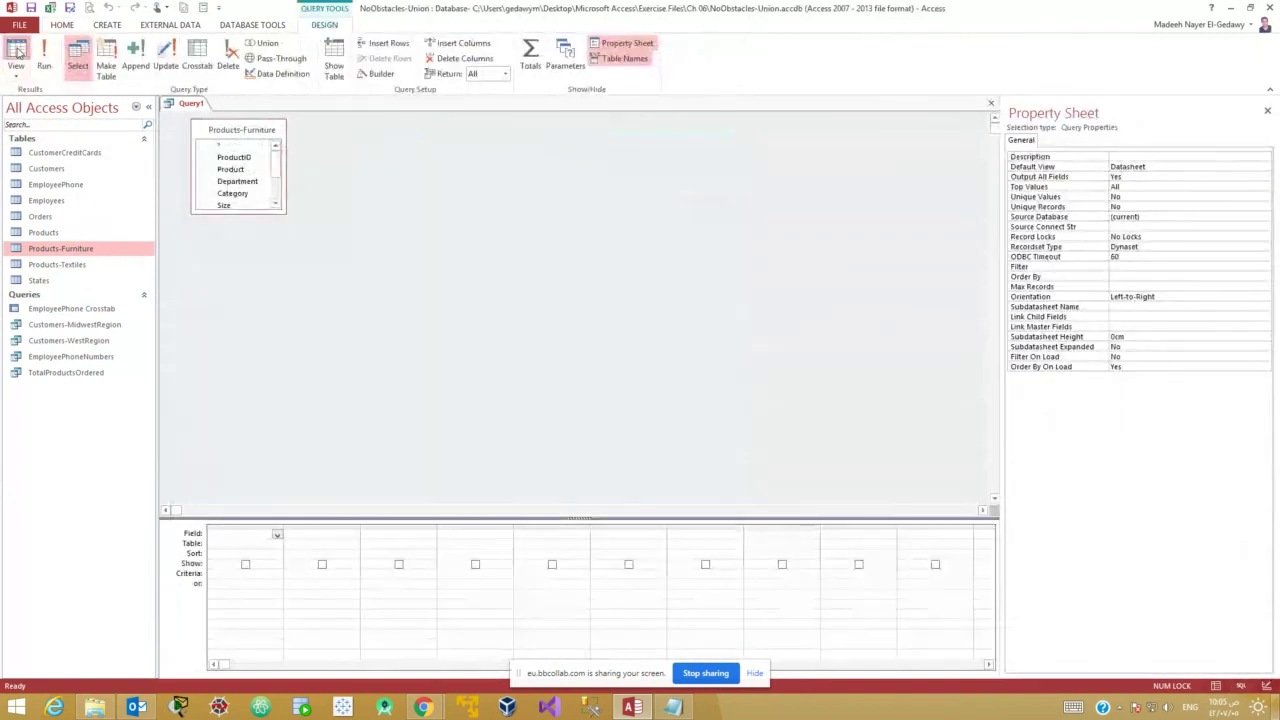
click(16, 52)
click(16, 76)
click(40, 125)
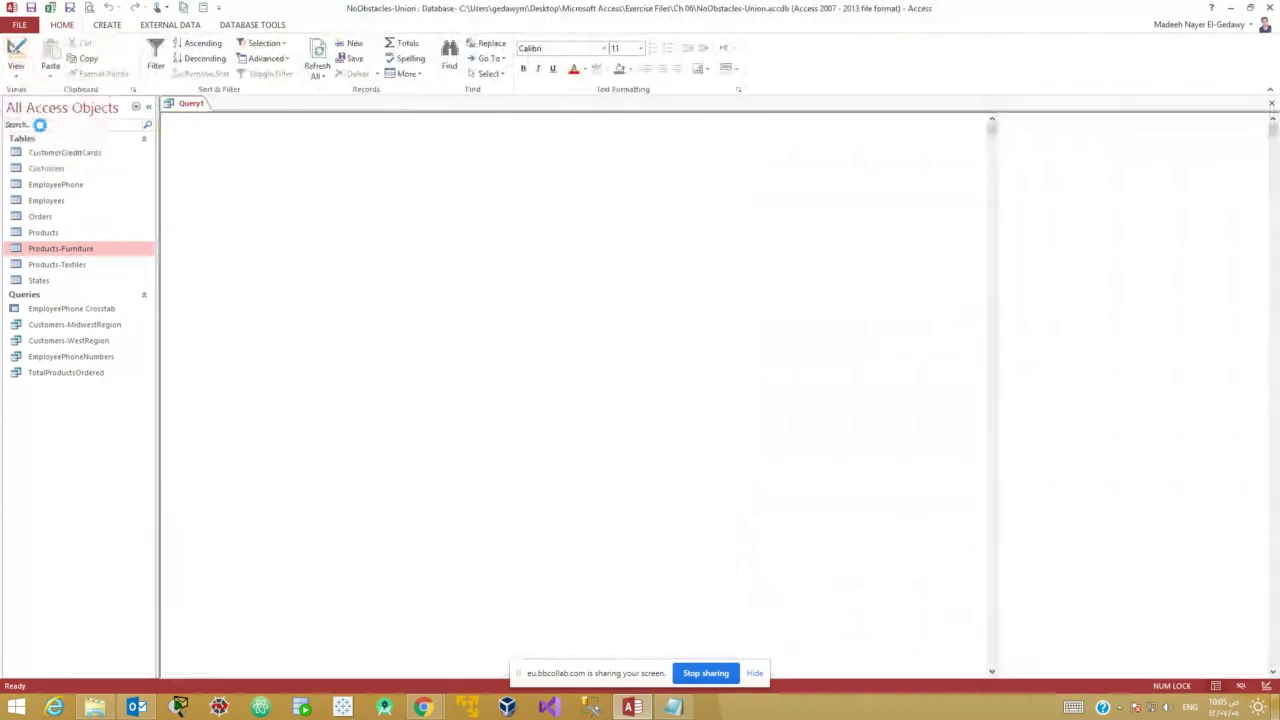
Switch to Notepad and replace the field list in the select line with an asterisk.
click(237, 193)
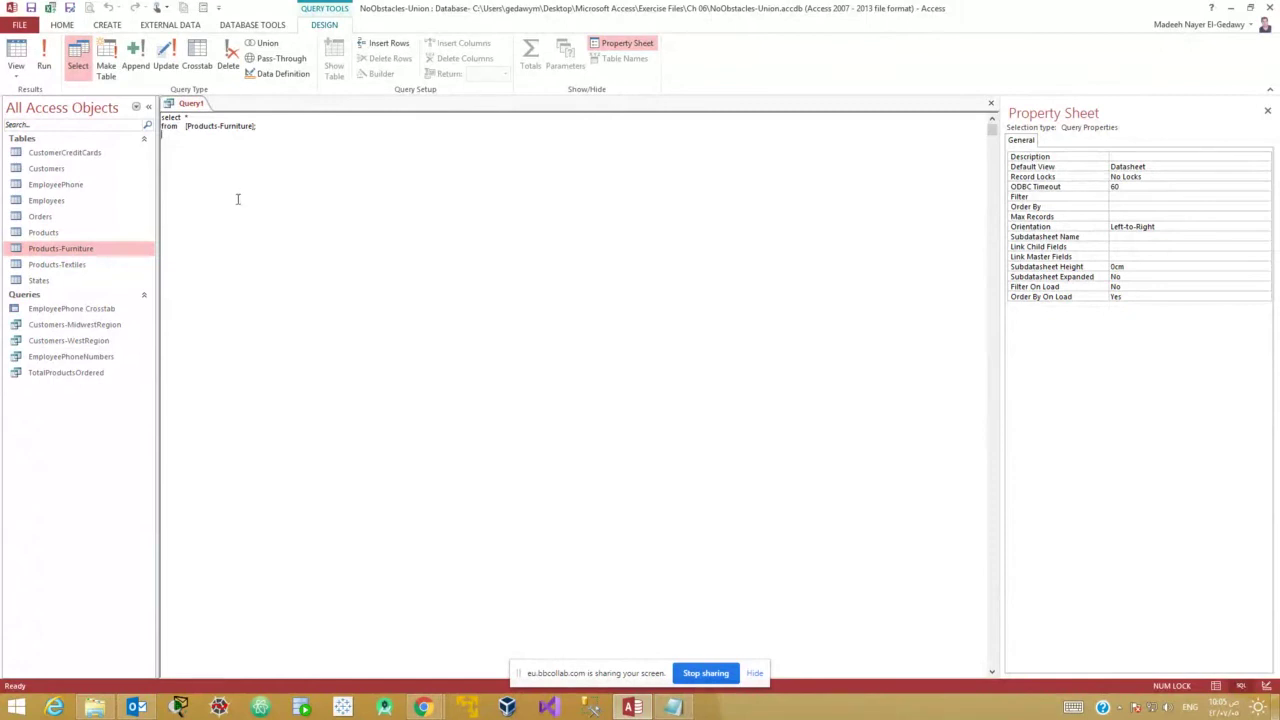
key(ctrl+a)
click(460, 311)
click(672, 707)
click(551, 360)
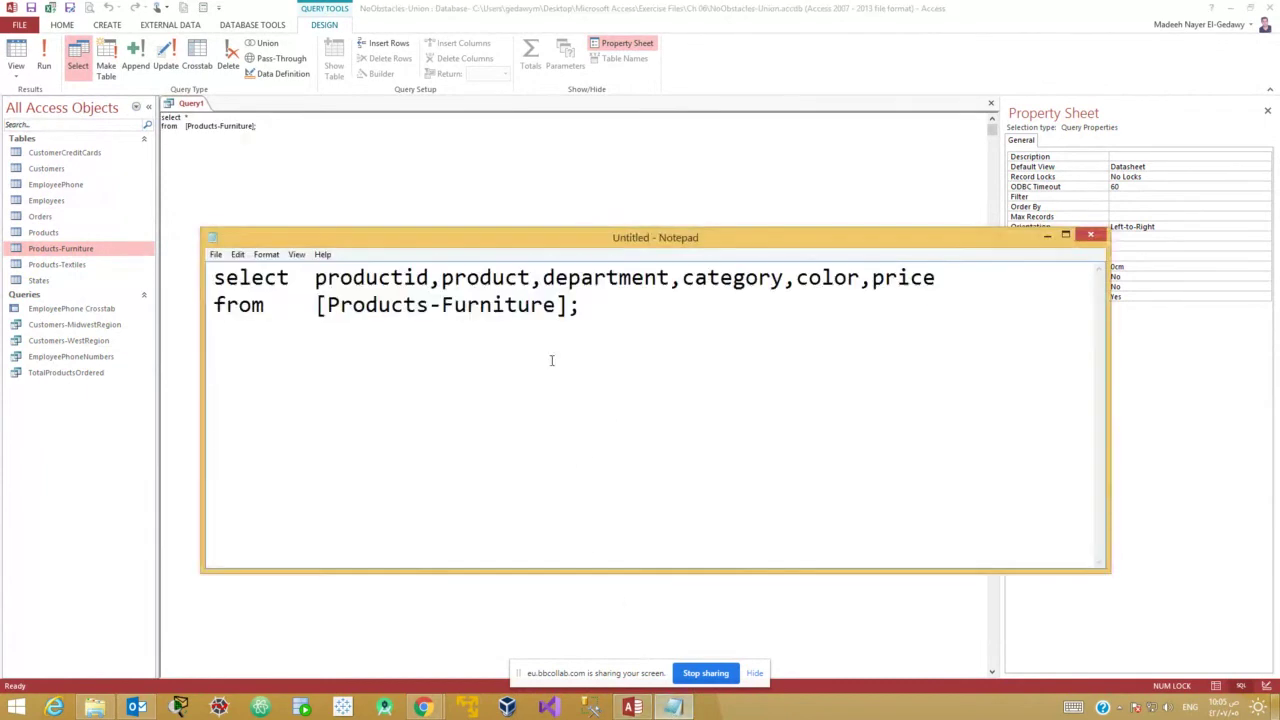
drag(315, 278, 621, 297)
drag(942, 295, 952, 281)
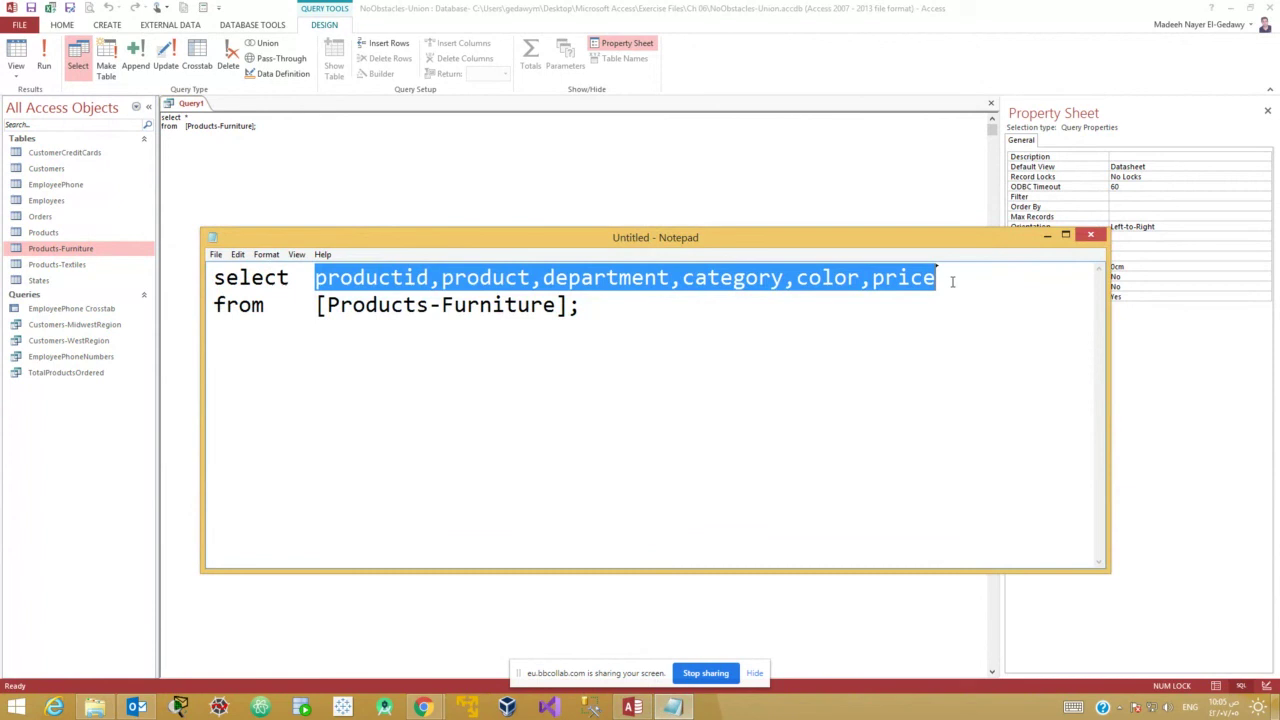
text(*)
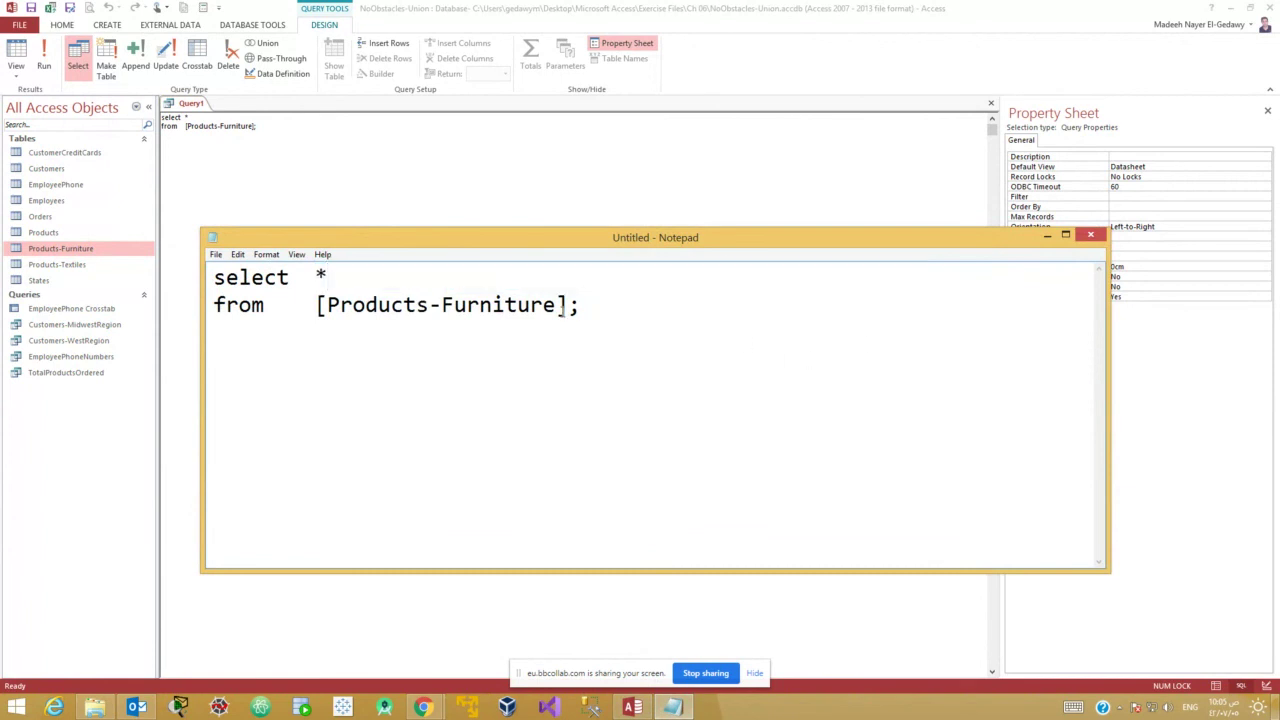
Duplicate the select statement a few lines below the original and remove the semicolon from the first statement.
key(ctrl+a)
key(ctrl+c)
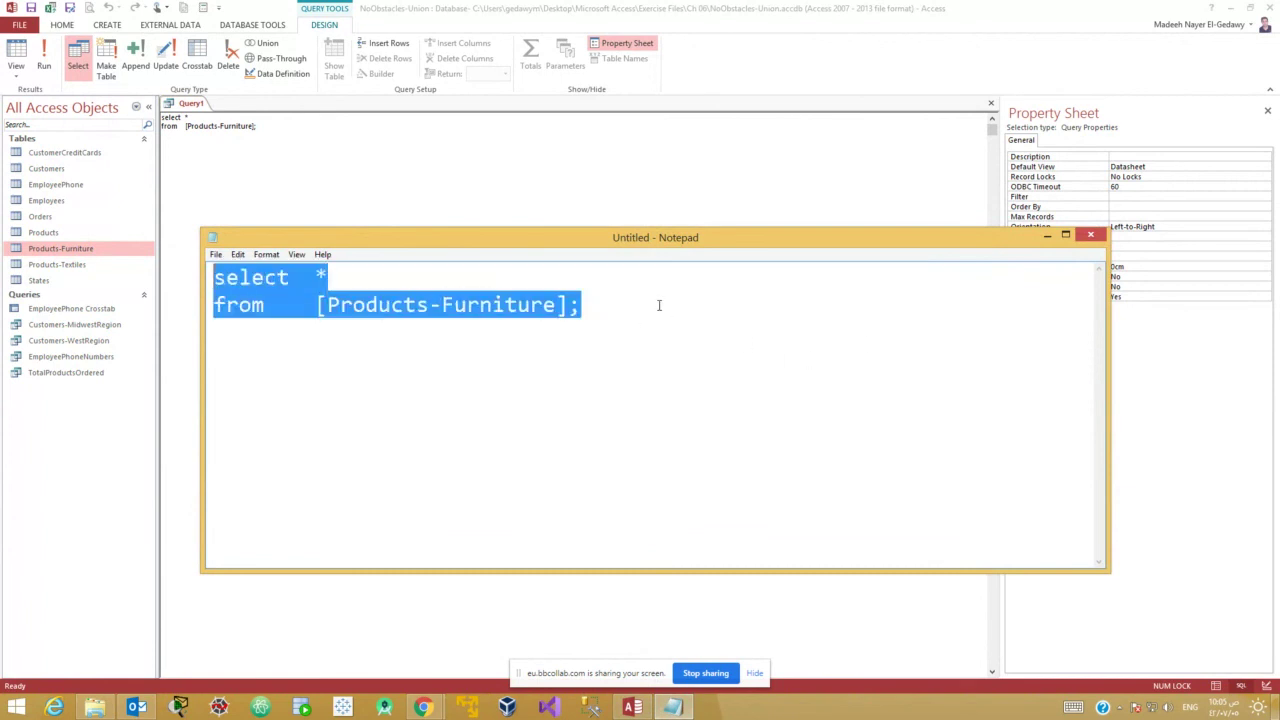
click(655, 305)
key(Return)
key(Return)
key(Return)
key(Return)
key(ctrl+v)
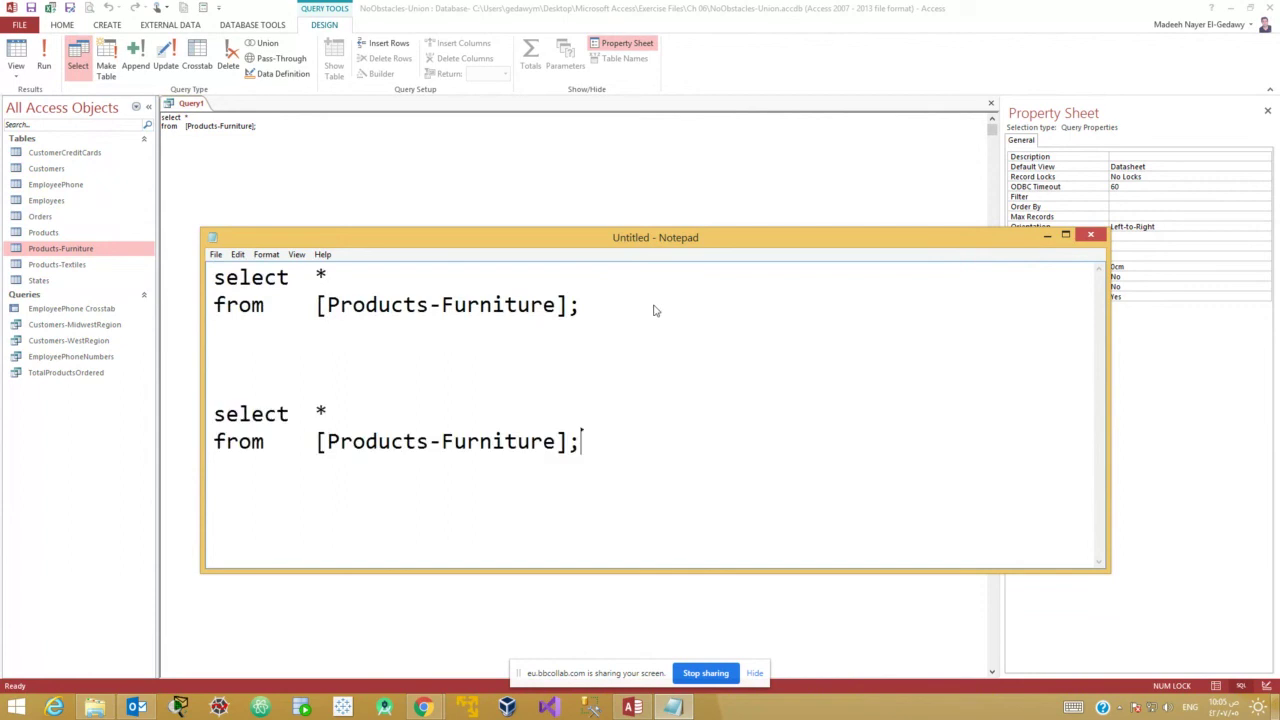
click(606, 307)
key(BackSpace)
Copy the Products-Textiles table's name from Access and use it to replace Products-Furniture in the second Notepad statement.
drag(556, 441, 455, 441)
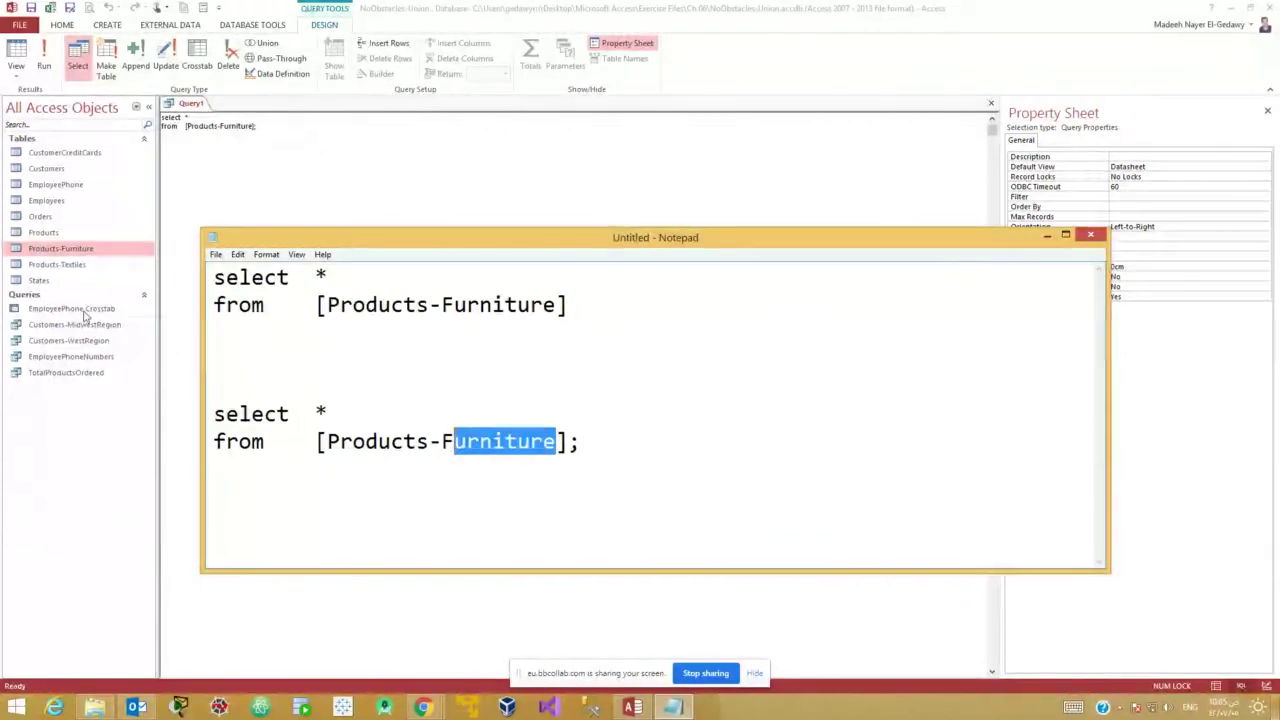
click(58, 265)
click(58, 265)
key(ctrl+c)
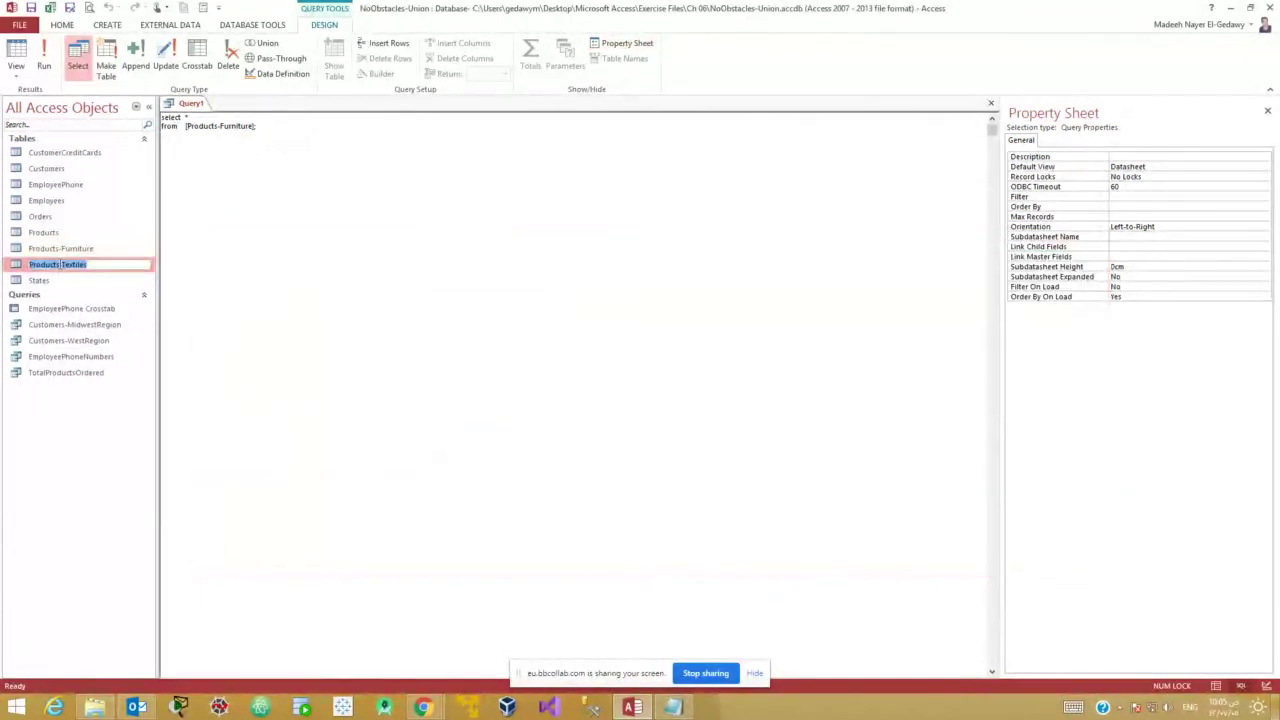
key(alt+Tab)
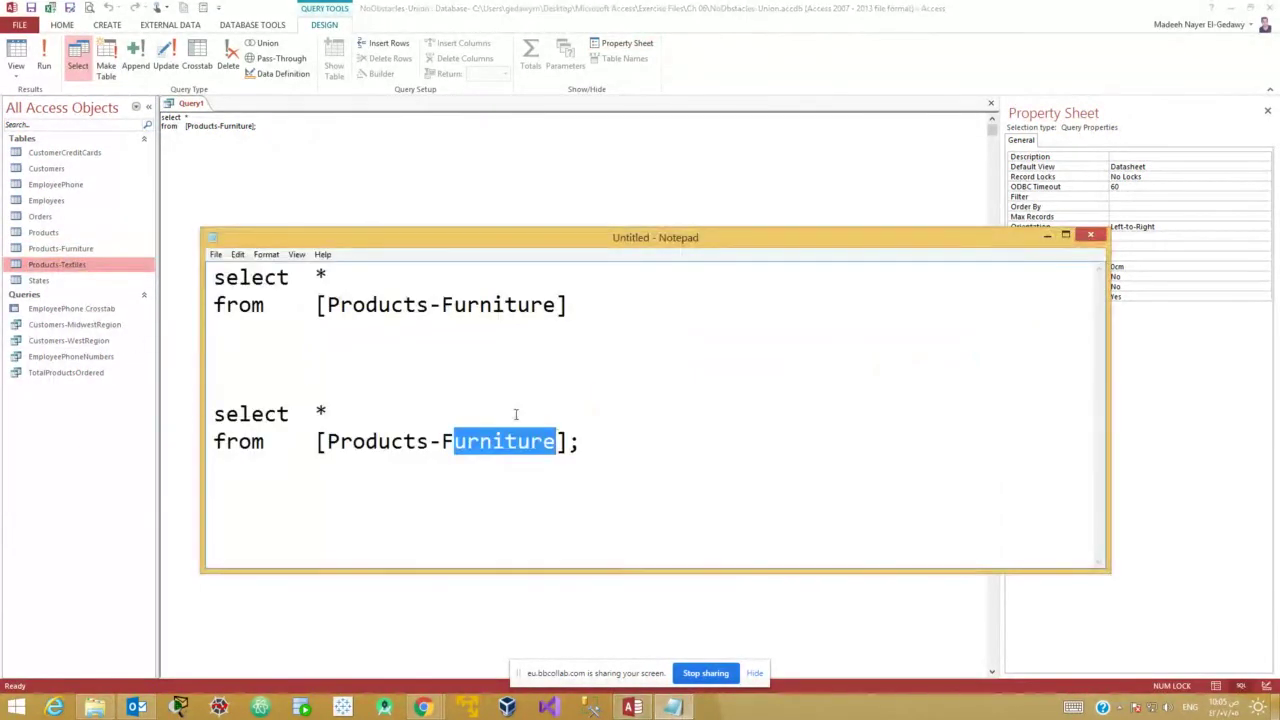
click(555, 441)
drag(556, 441, 331, 441)
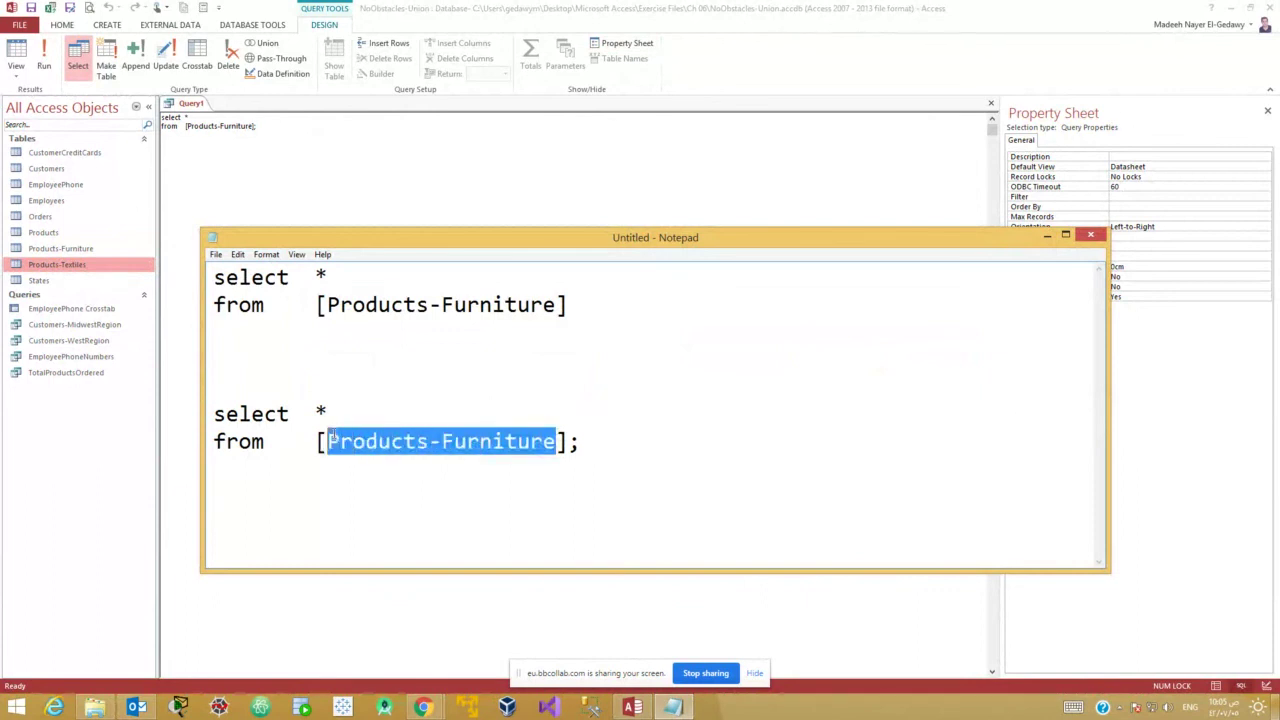
key(ctrl+v)
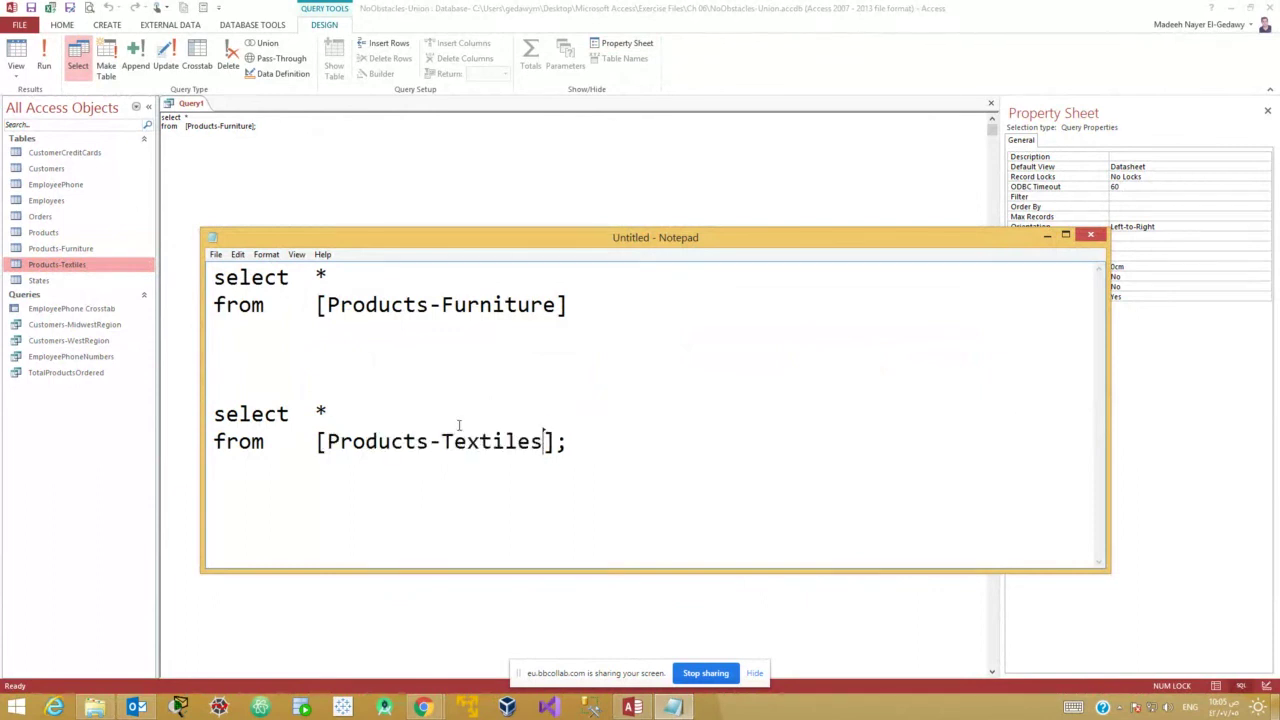
drag(588, 314, 118, 283)
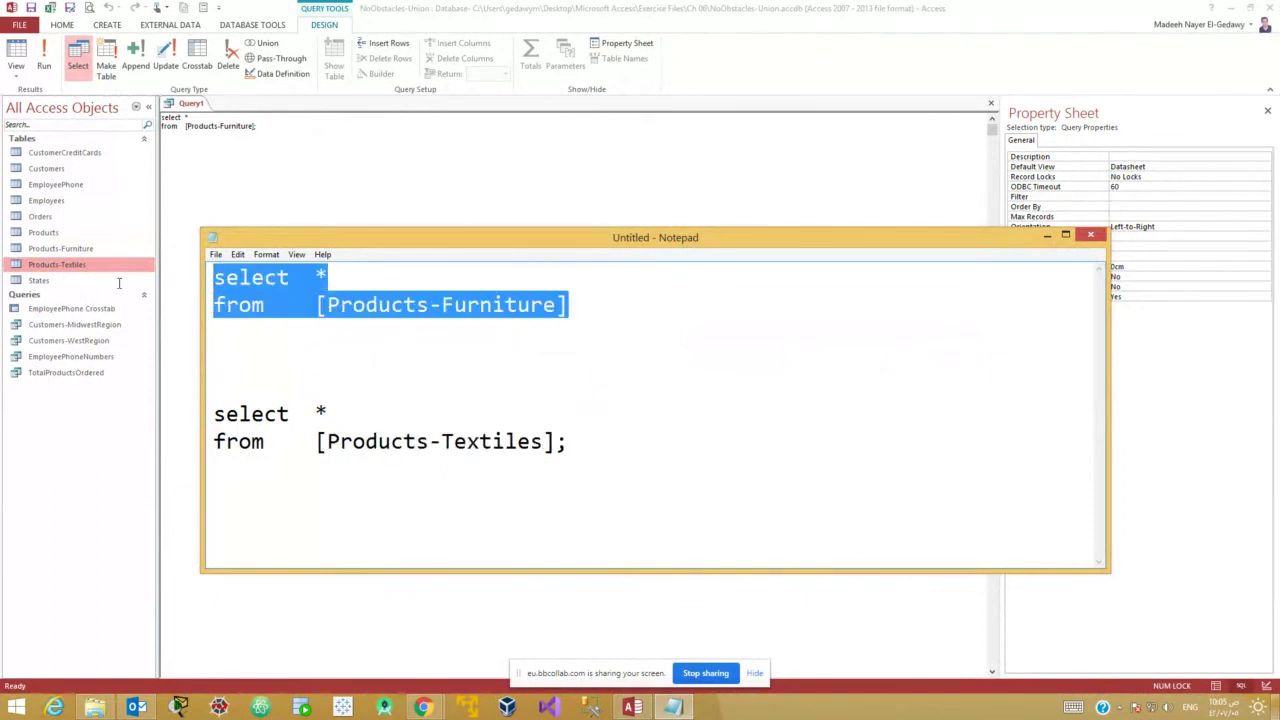
click(212, 386)
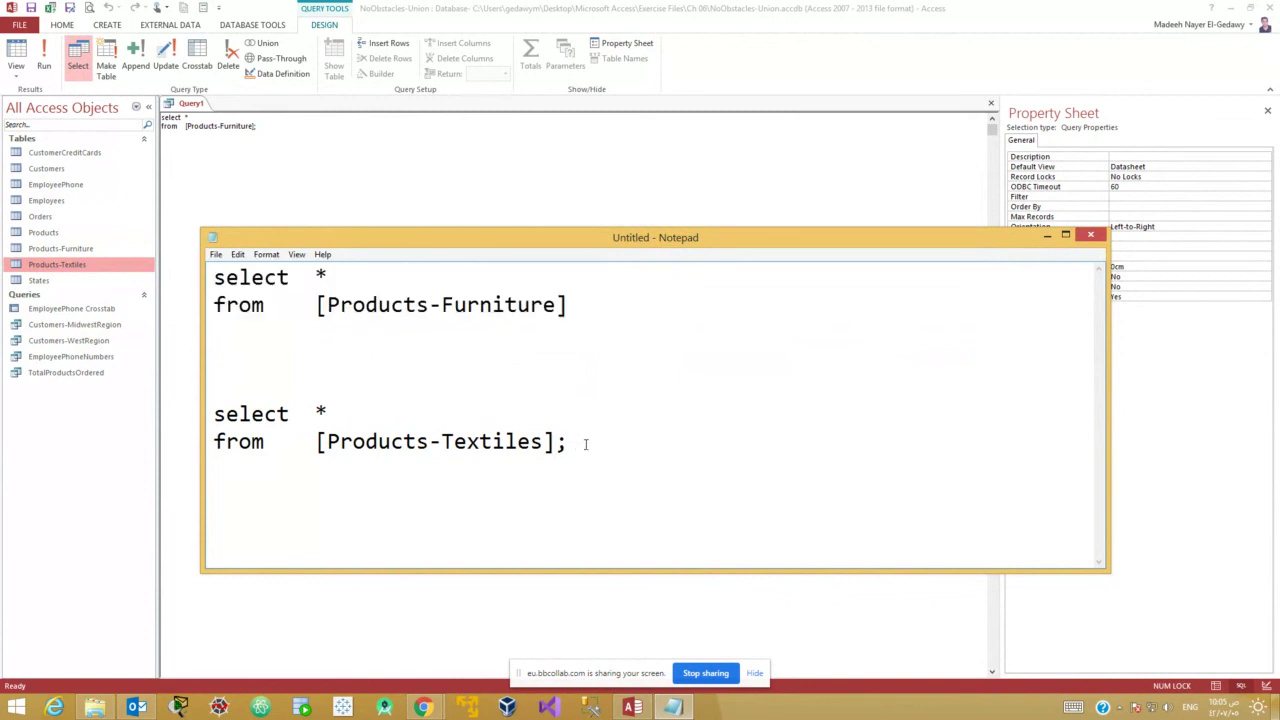
drag(586, 443, 199, 421)
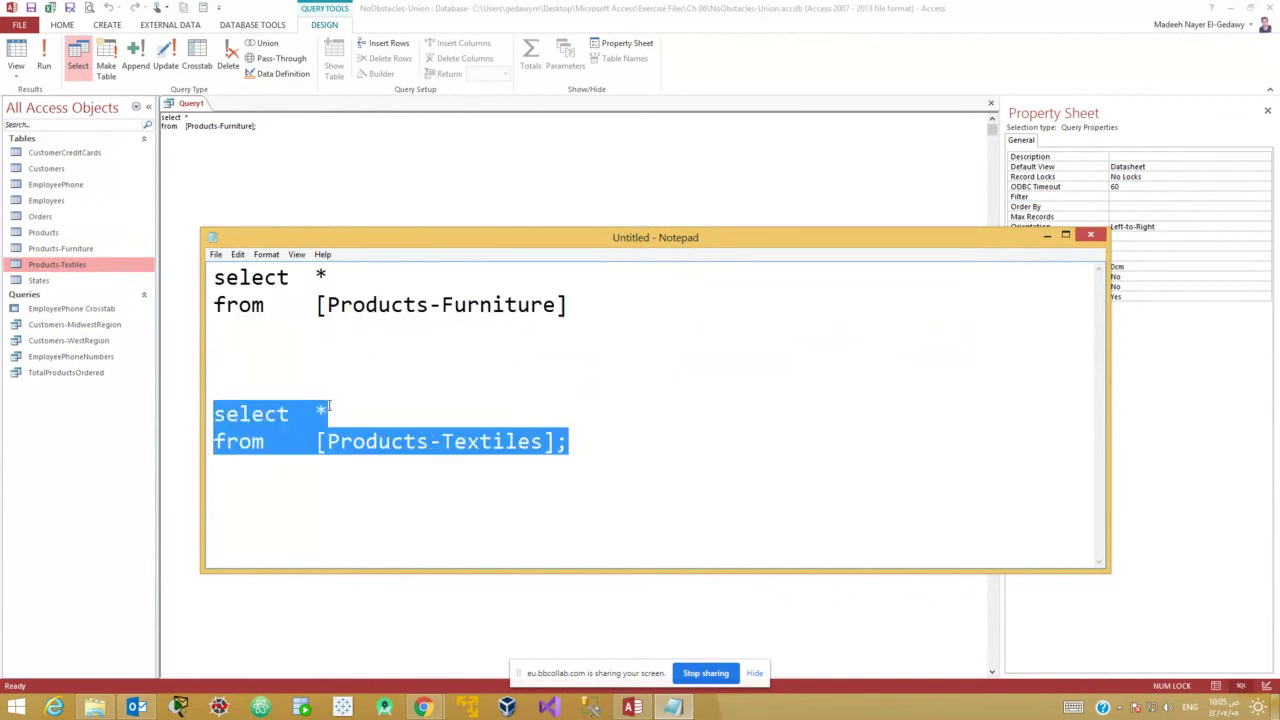
click(374, 389)
drag(623, 323, 97, 247)
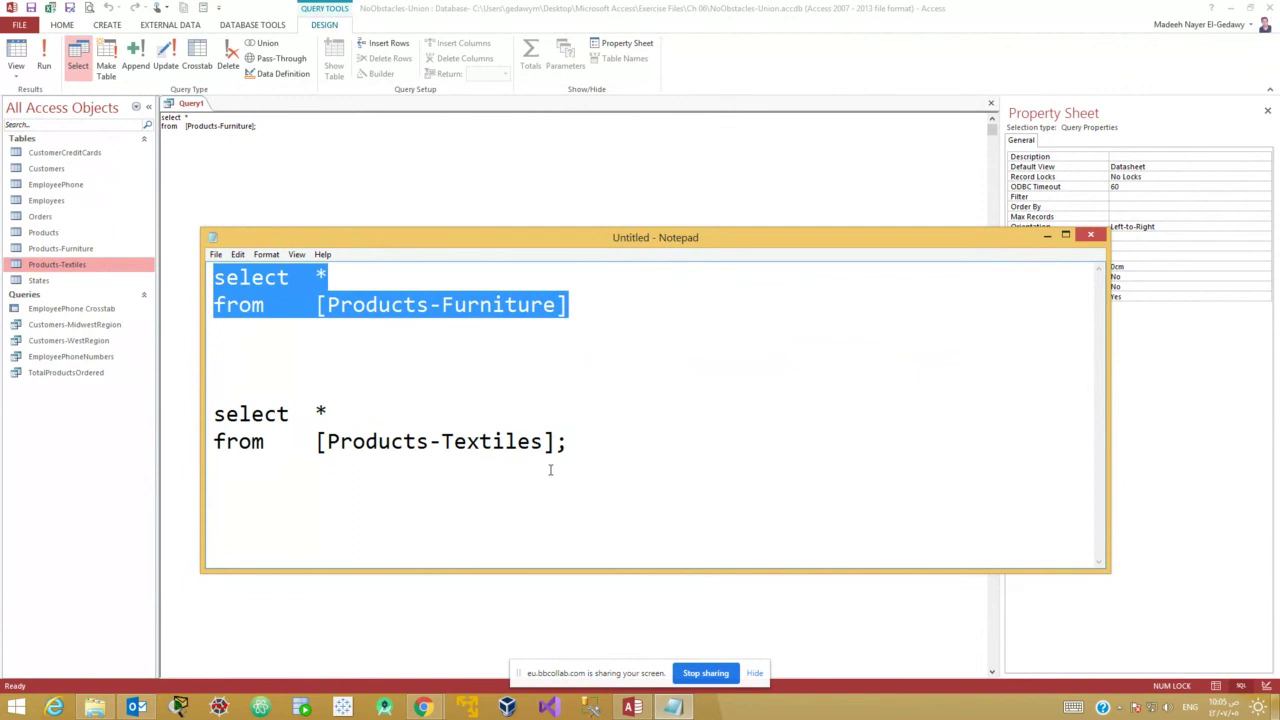
drag(578, 444, 145, 417)
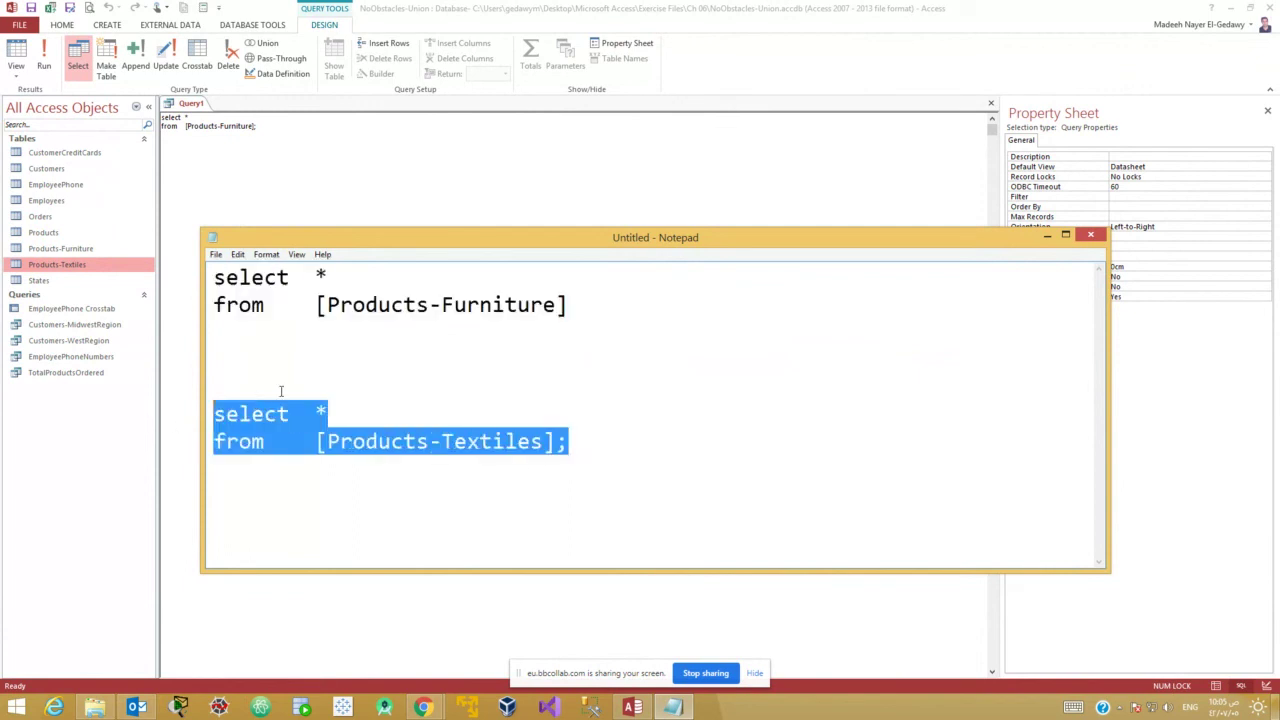
click(237, 353)
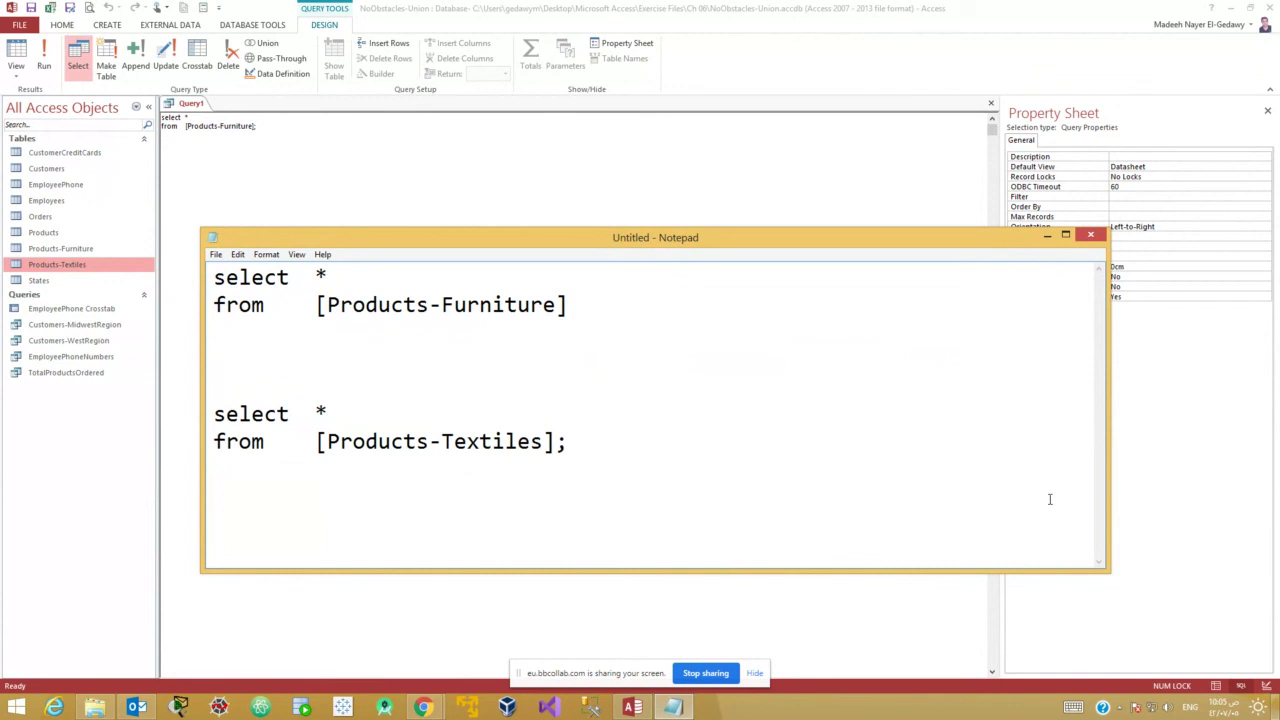
Insert the keyword union between the two select statements in Notepad and copy the complete statement.
text(union)
drag(580, 308, 213, 276)
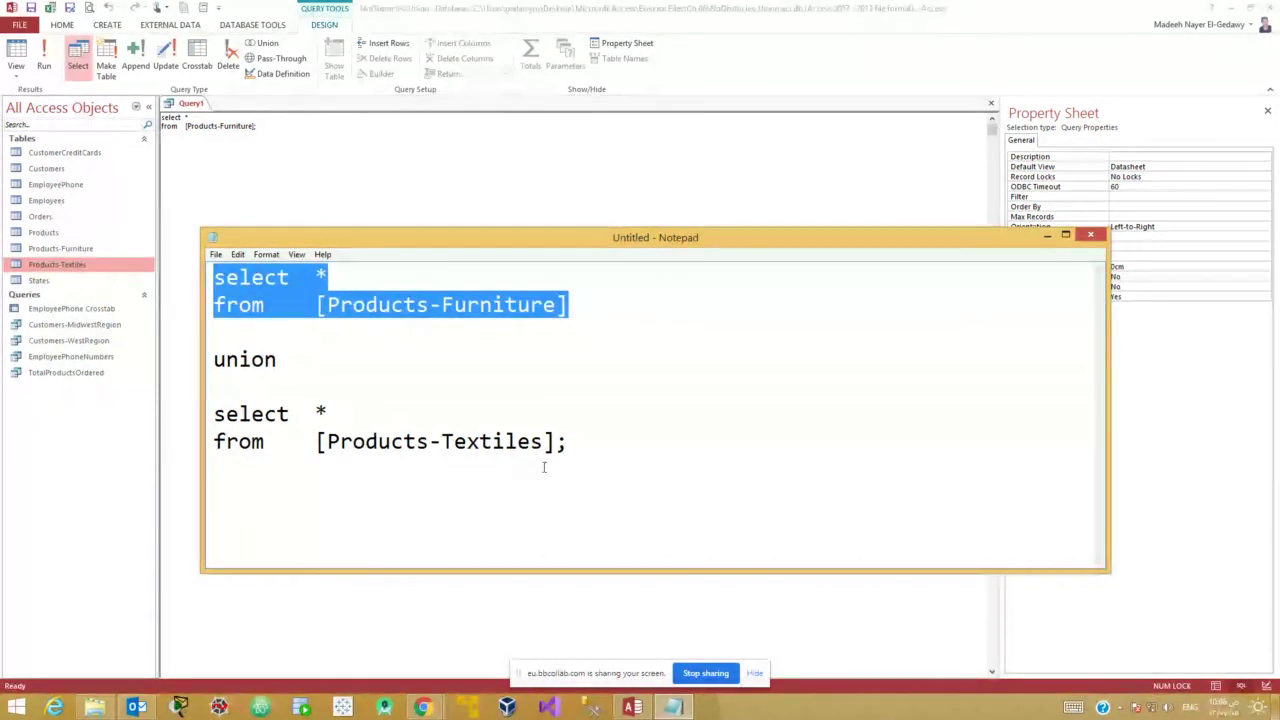
drag(586, 449, 167, 410)
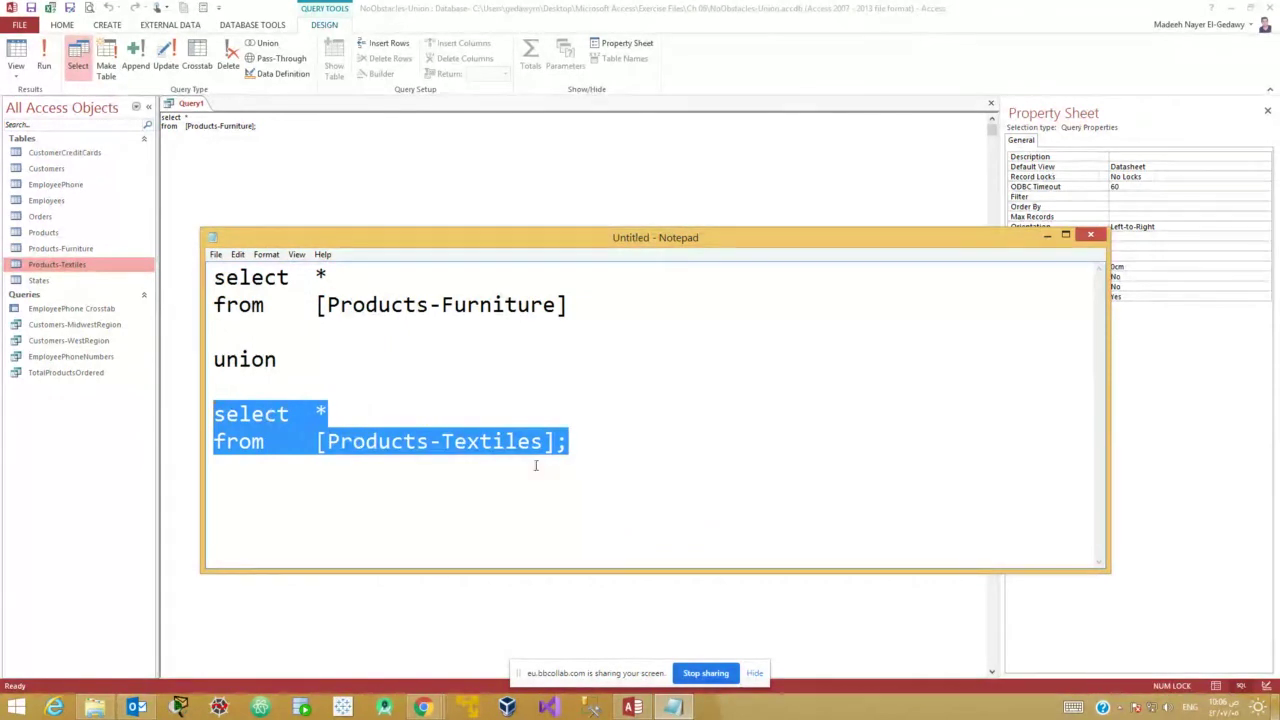
click(308, 369)
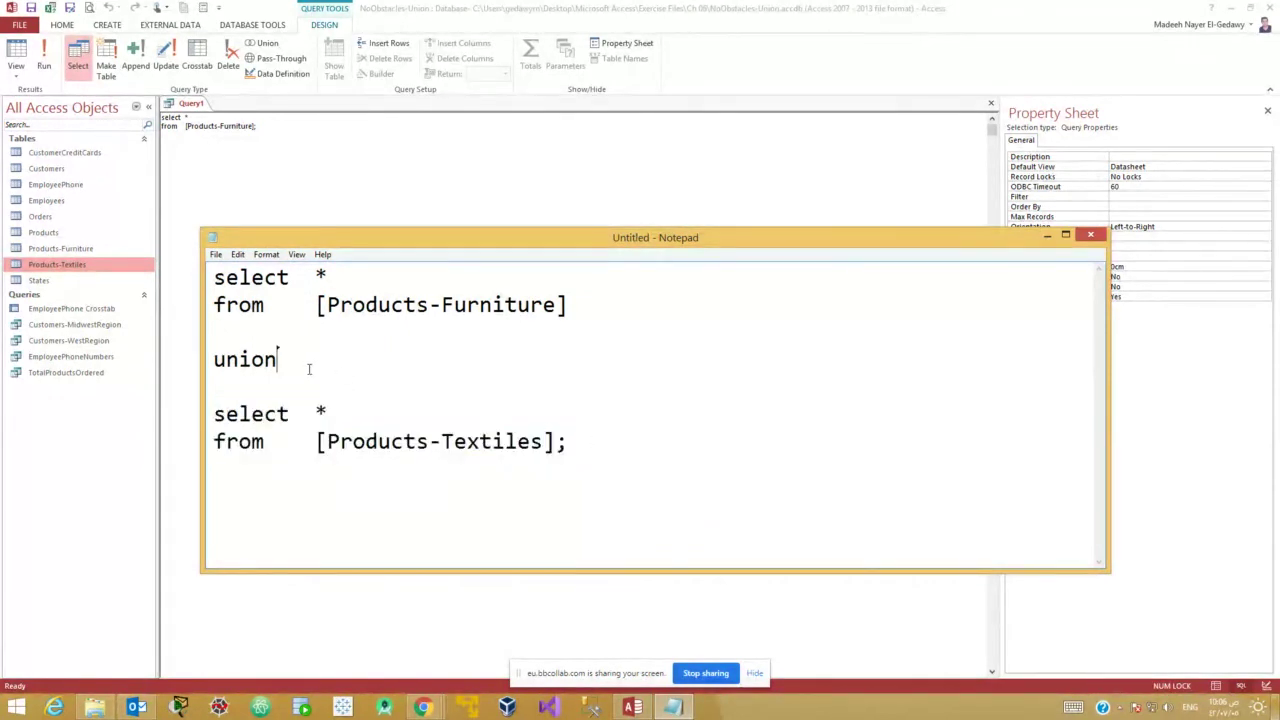
drag(570, 441, 213, 413)
key(ctrl+a)
key(ctrl+c)
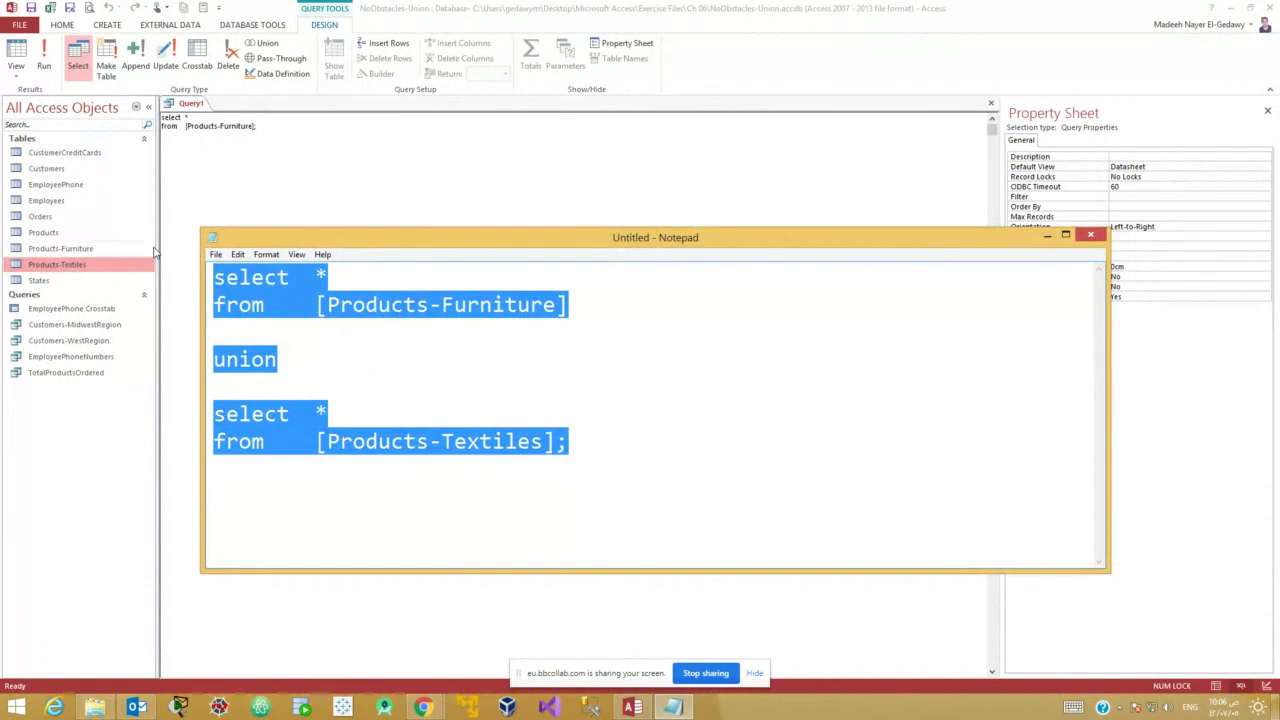
Switch to Access and close Query1 without saving its changes.
click(221, 195)
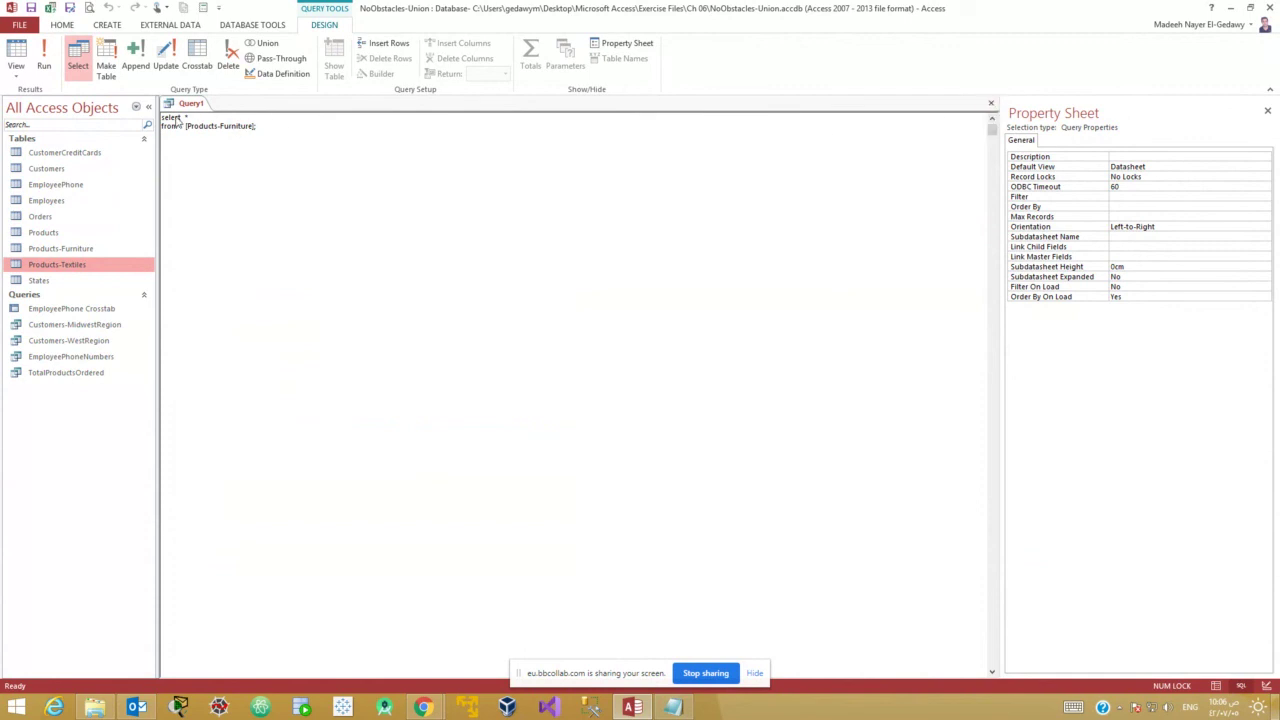
click(991, 104)
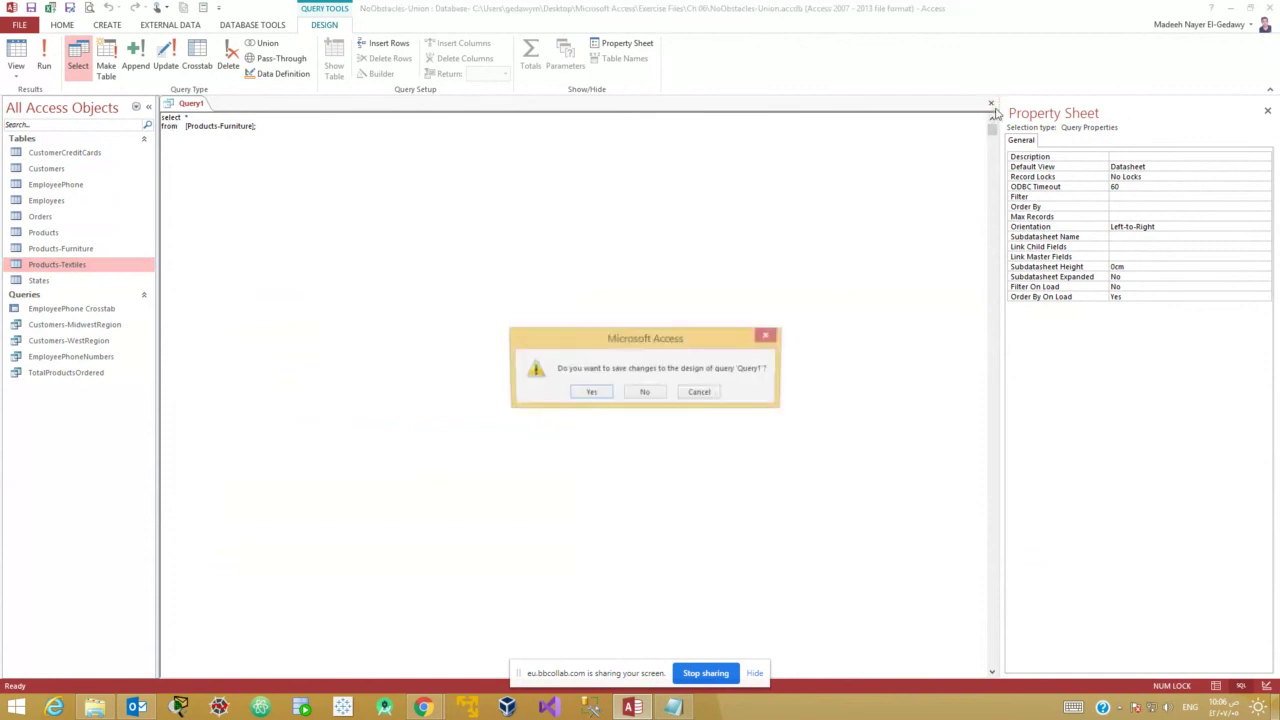
click(644, 391)
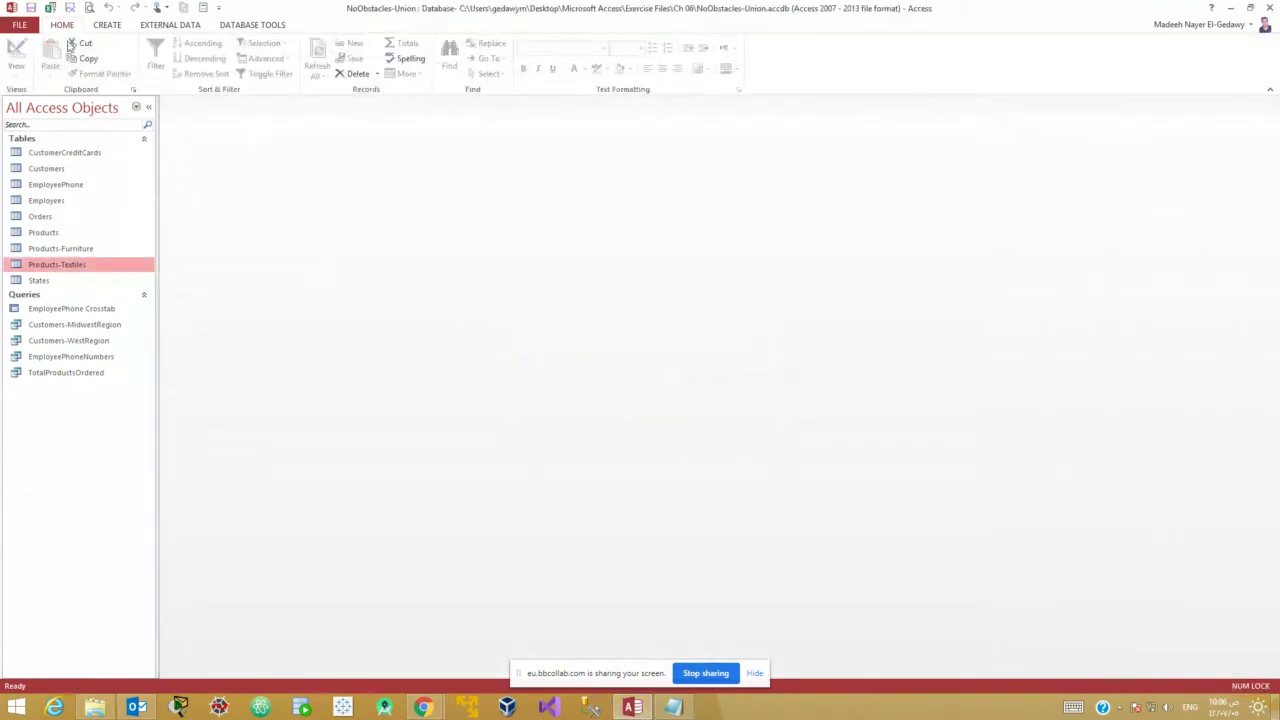
Create a blank query without adding tables, open it in SQL View, and paste the copied union statement over the default text.
click(107, 24)
click(201, 66)
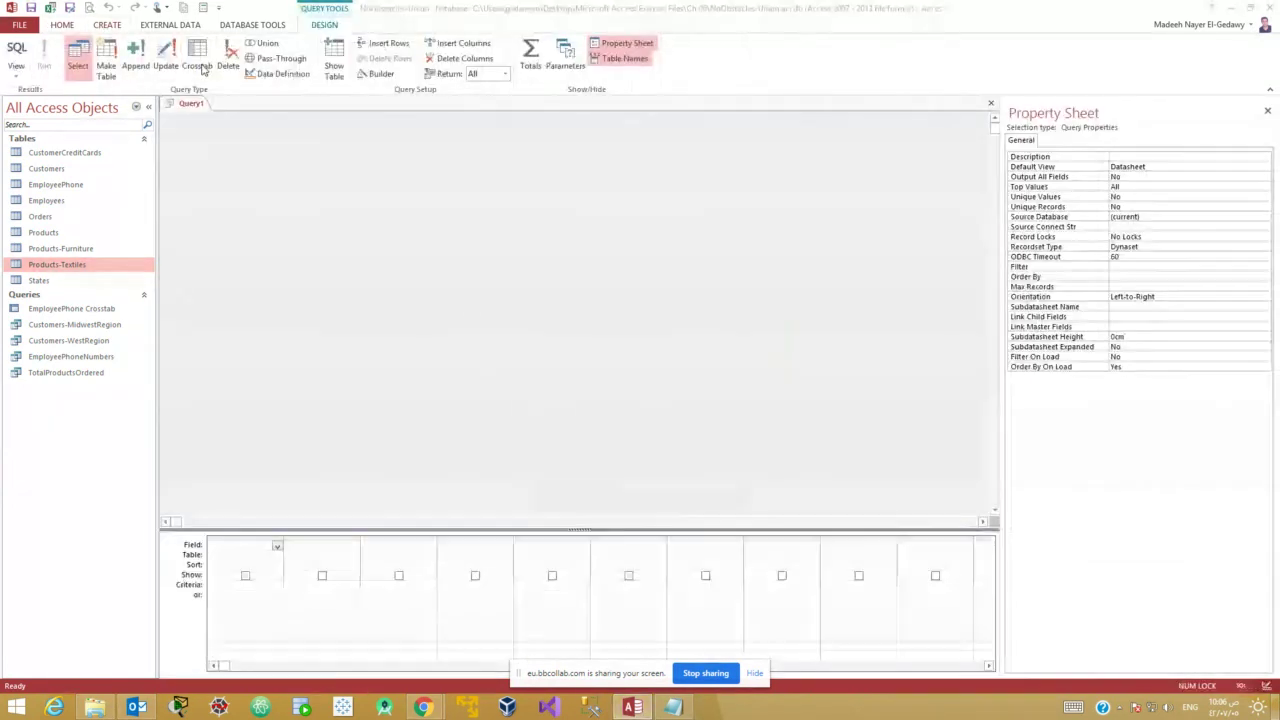
click(732, 458)
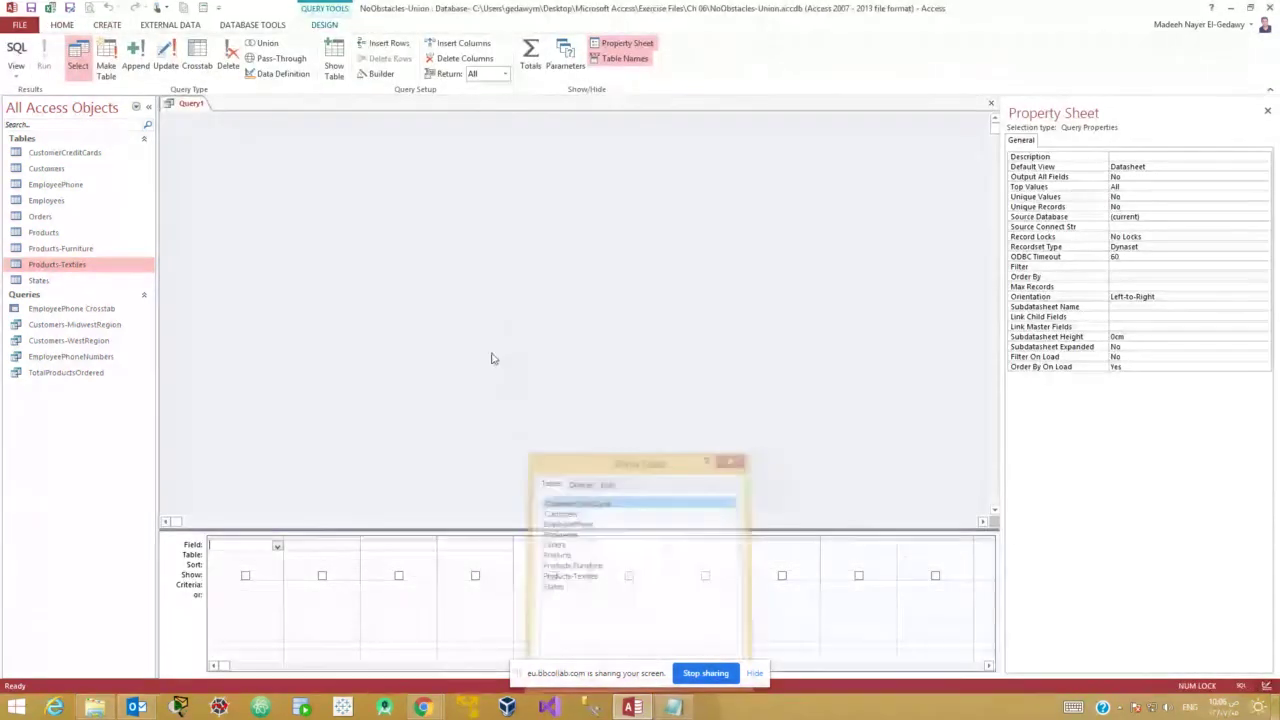
click(13, 74)
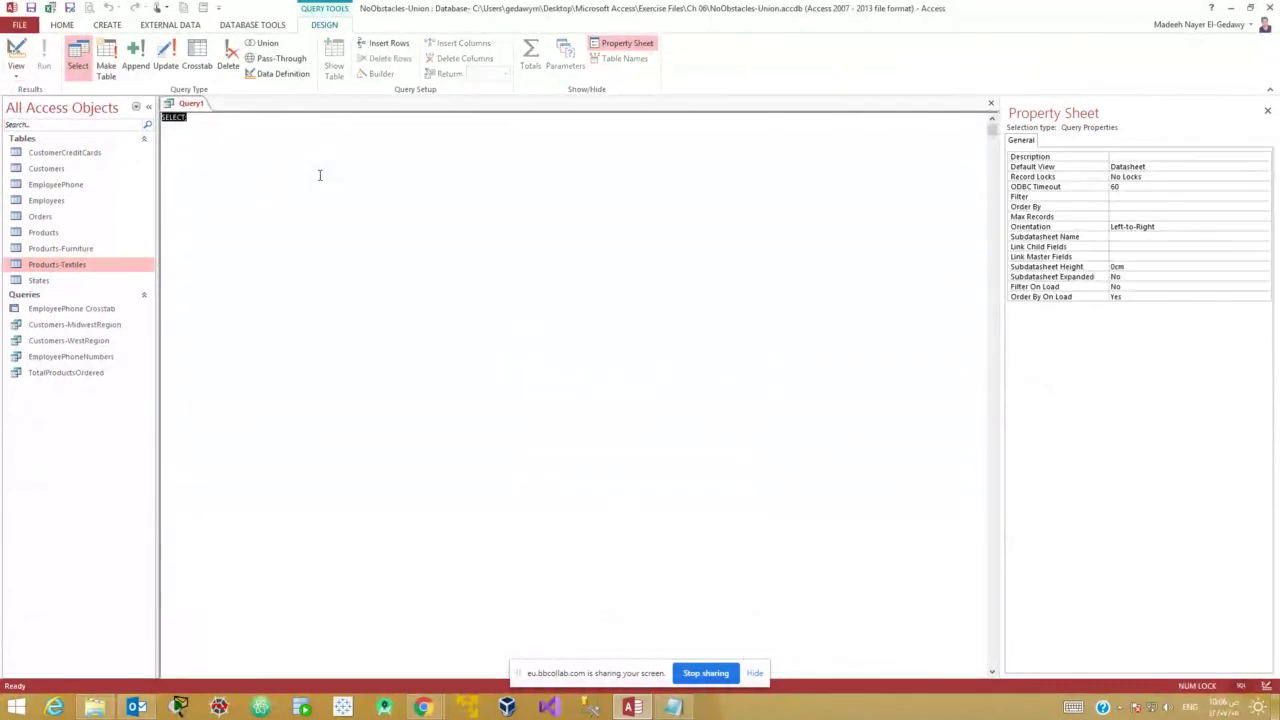
key(ctrl+v)
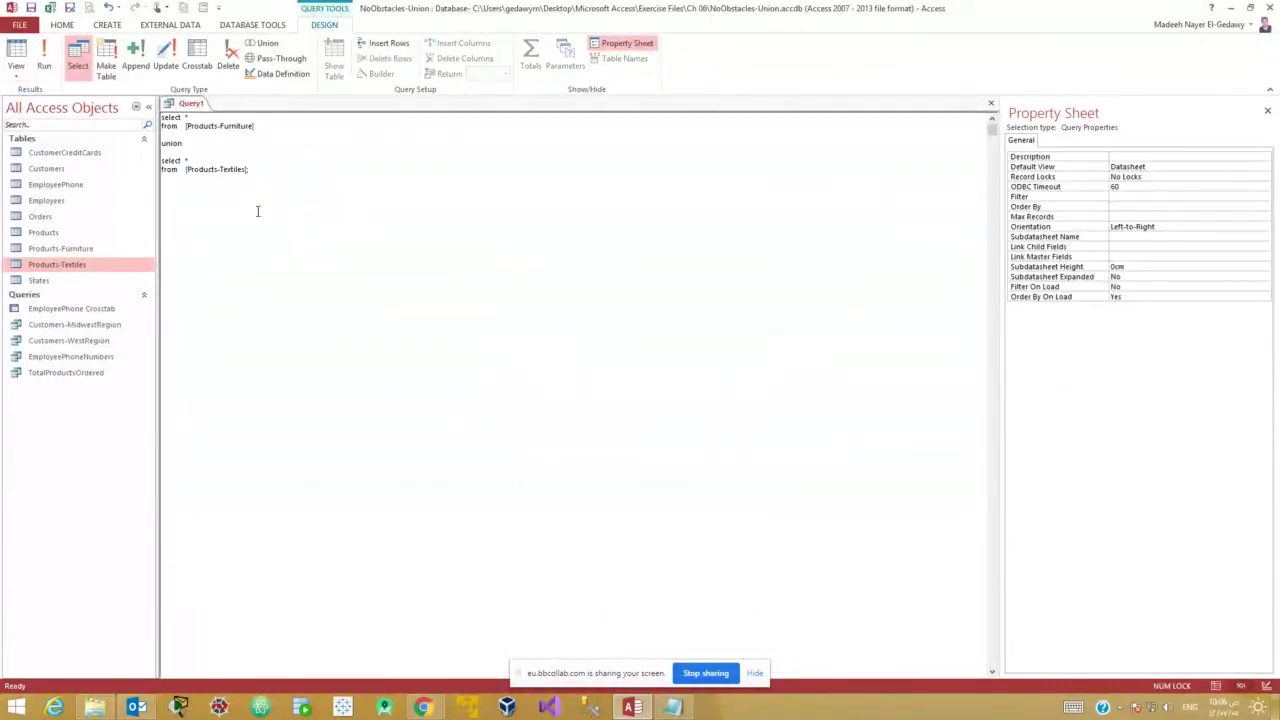
Display the union query in Datasheet View and look through the combined furniture and textiles records.
click(15, 57)
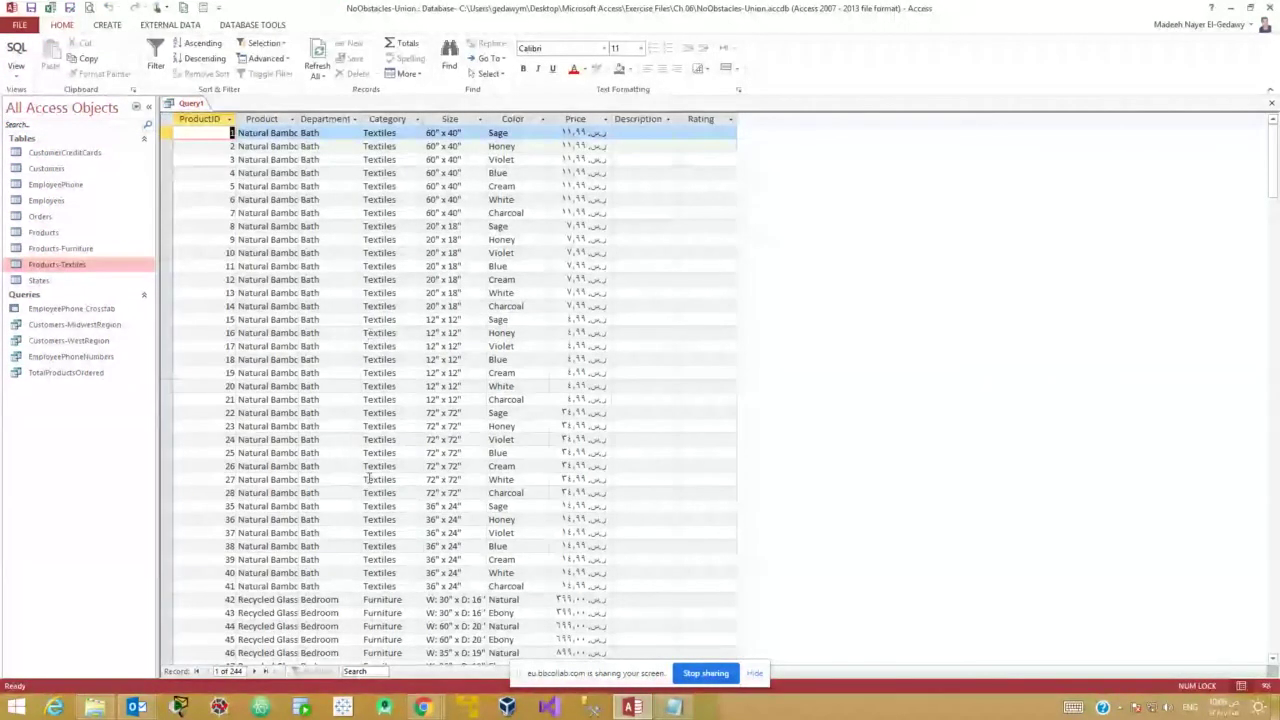
scroll(369, 333, down, 5)
scroll(380, 380, up, 4)
scroll(397, 444, down, 4)
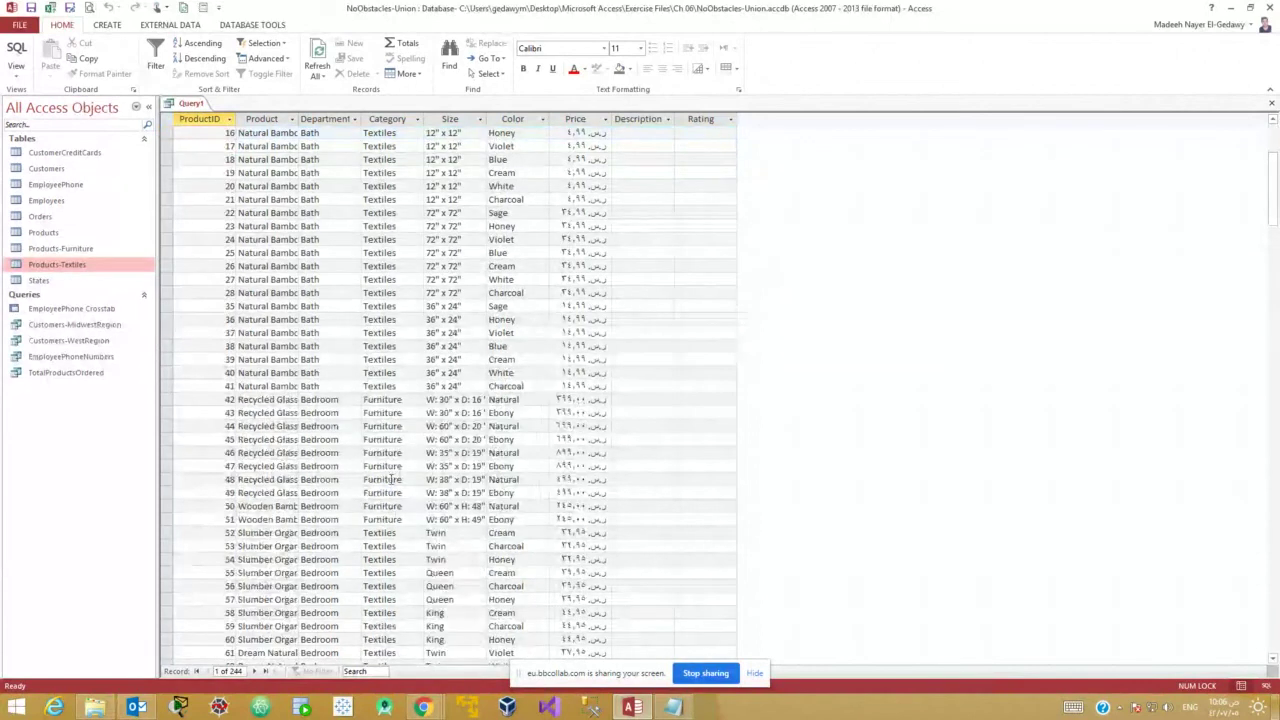
scroll(391, 476, up, 5)
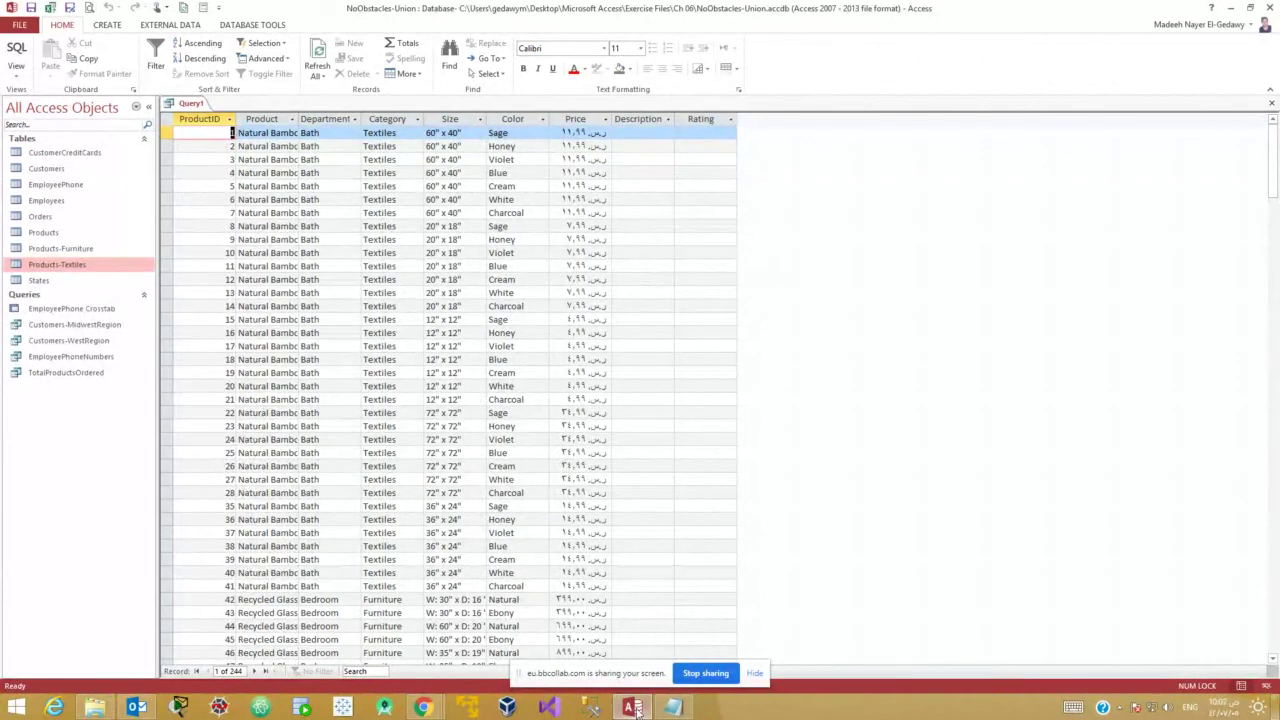
Switch to Notepad and review both select statements, the union keyword, the square brackets around the table name, and the closing semicolon.
click(674, 708)
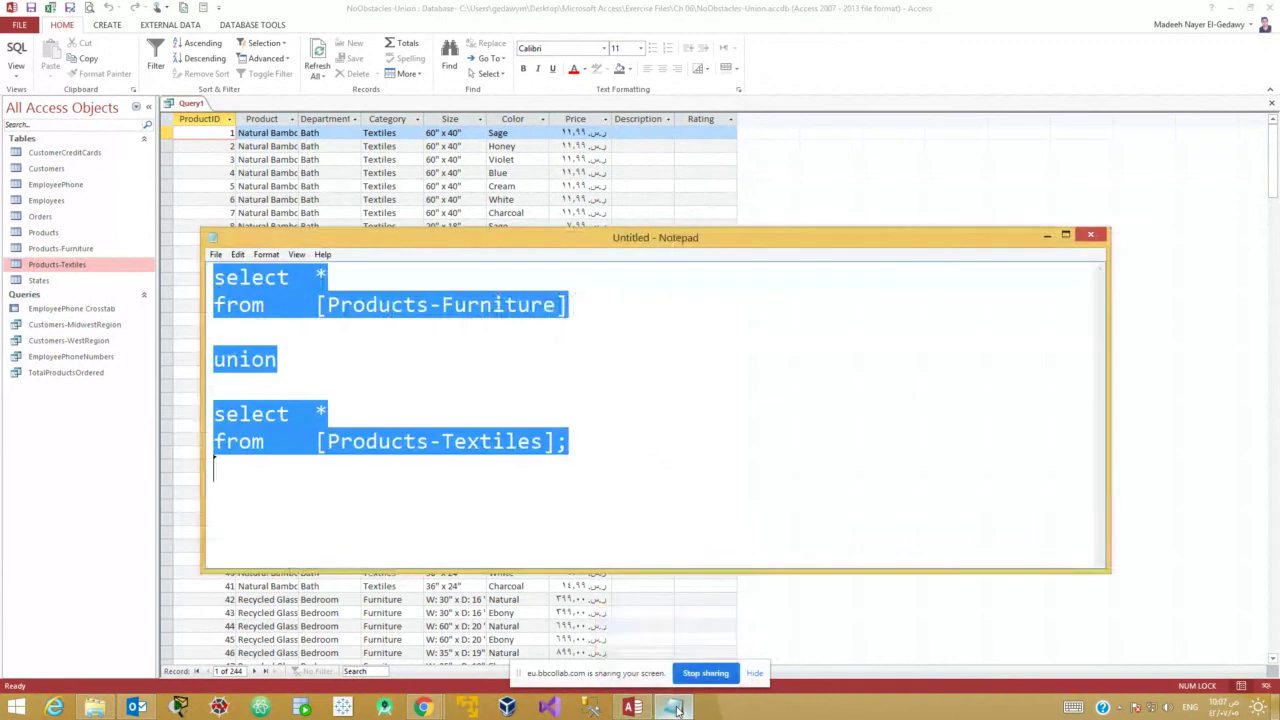
click(448, 404)
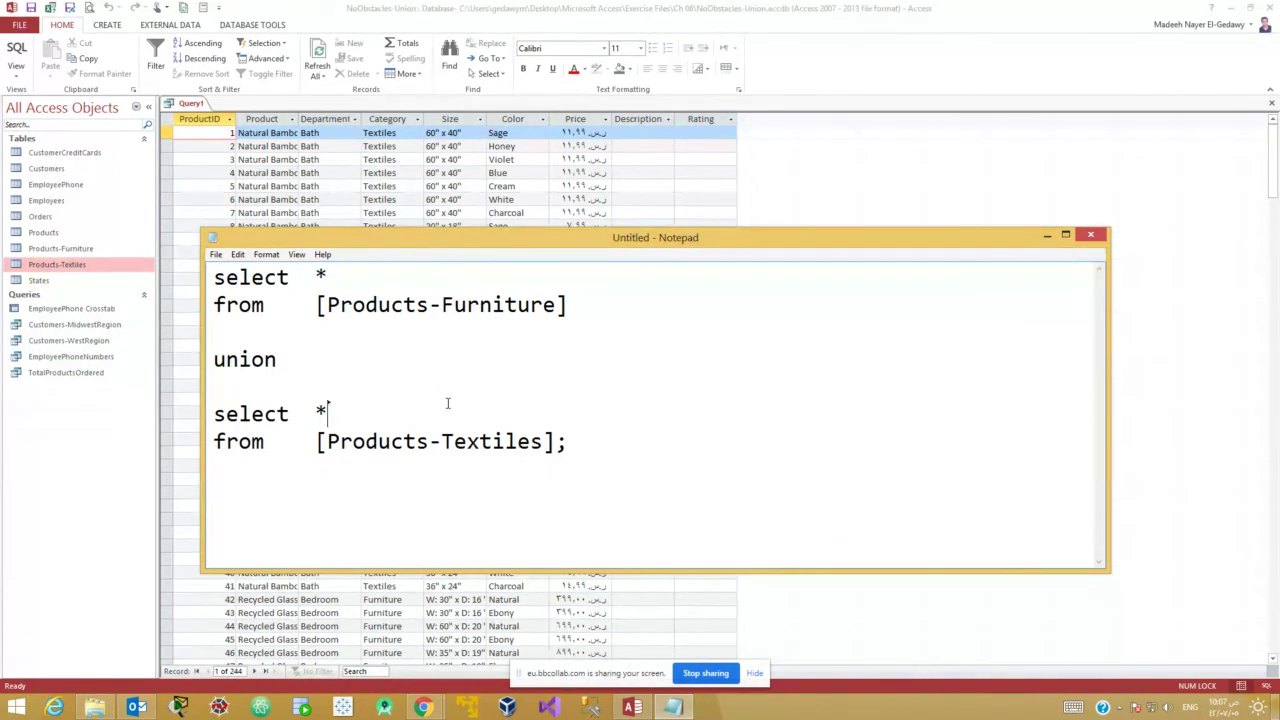
drag(612, 306, 175, 283)
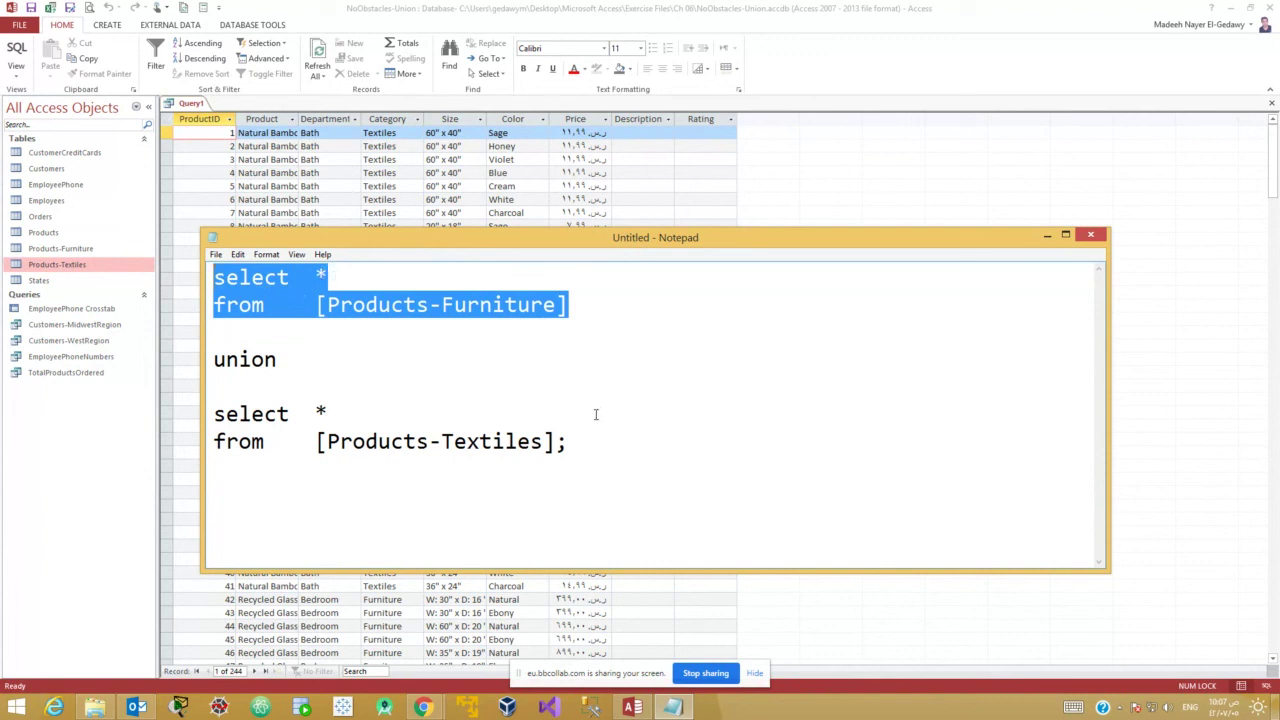
drag(580, 303, 167, 258)
drag(593, 441, 197, 406)
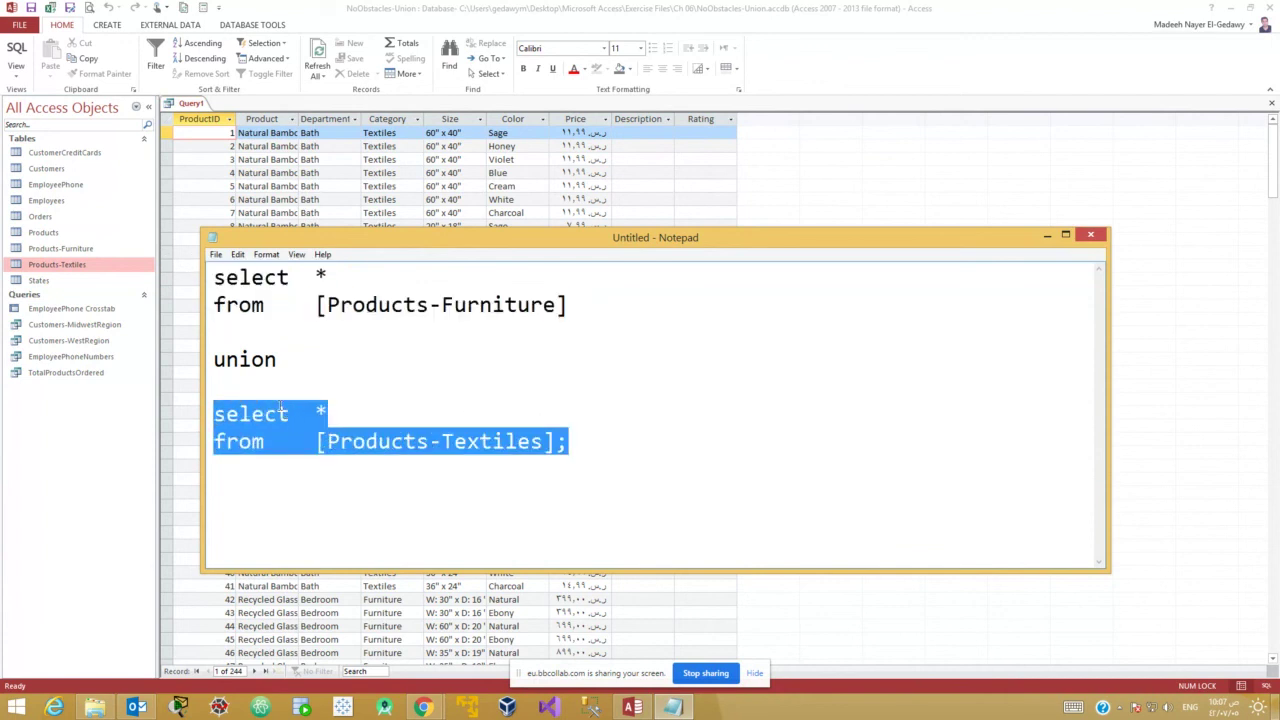
click(286, 362)
drag(286, 362, 207, 365)
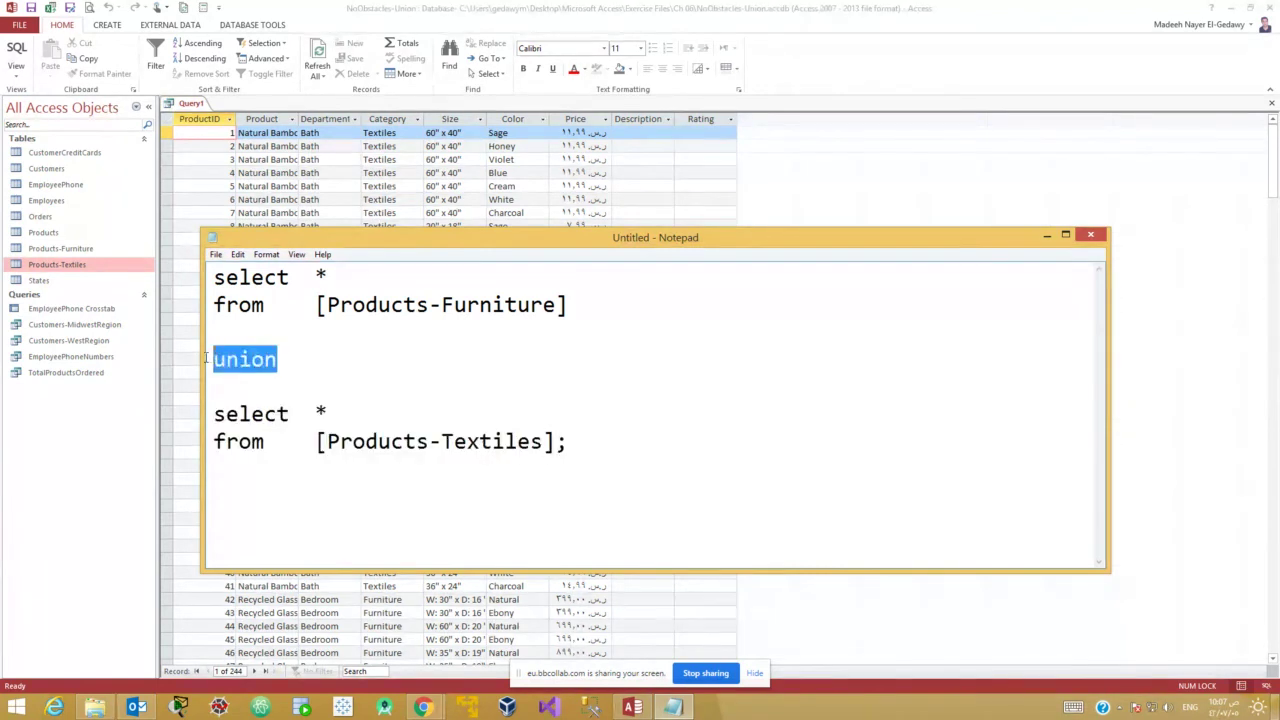
click(376, 385)
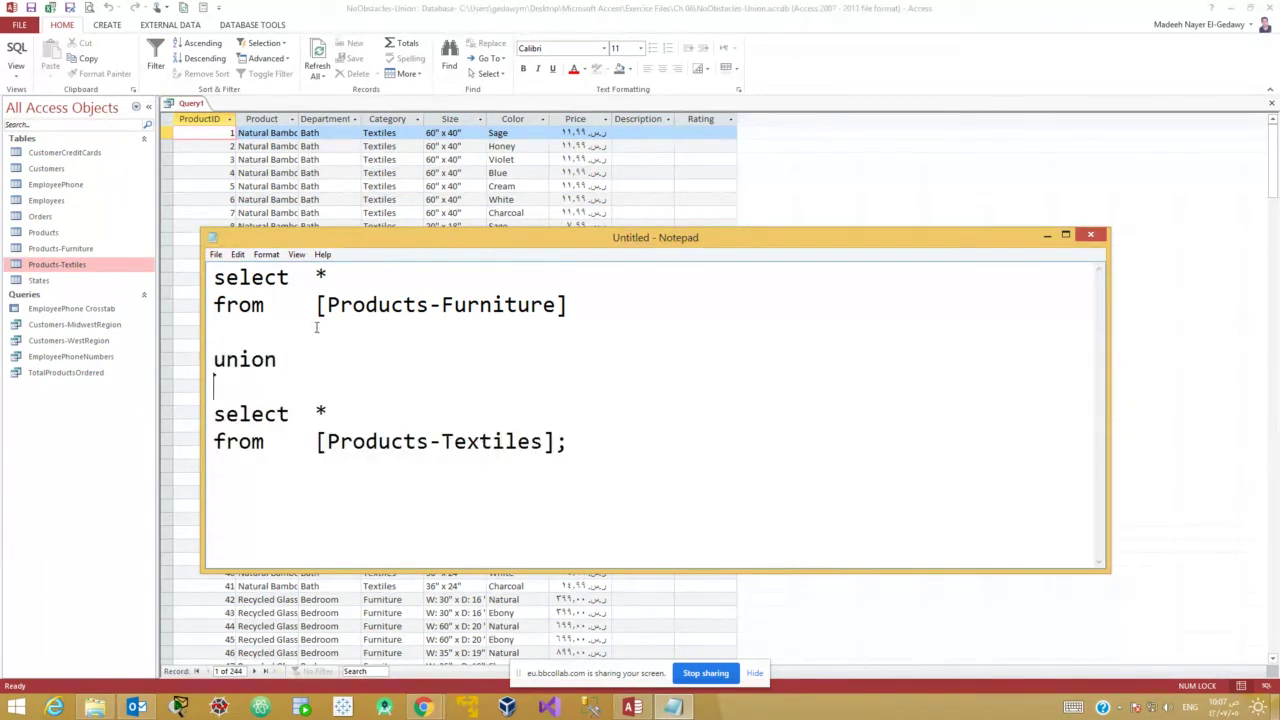
click(317, 306)
drag(555, 306, 569, 306)
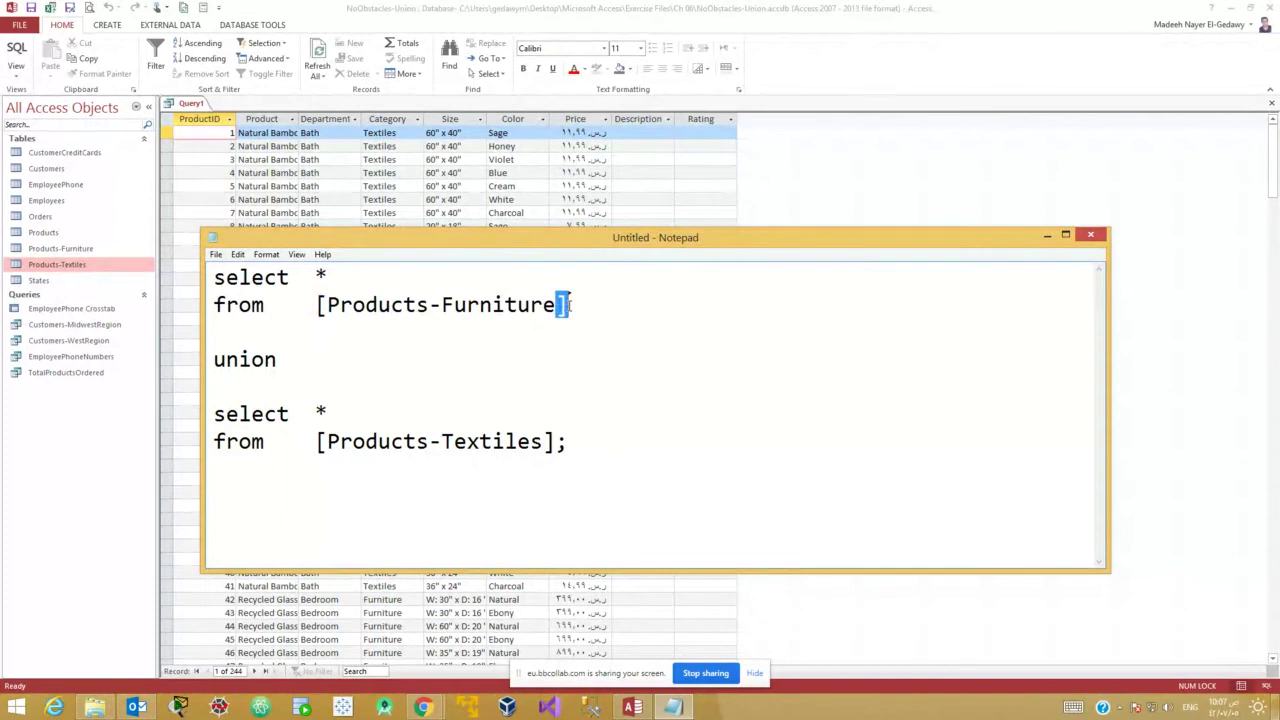
click(569, 358)
drag(569, 441, 563, 441)
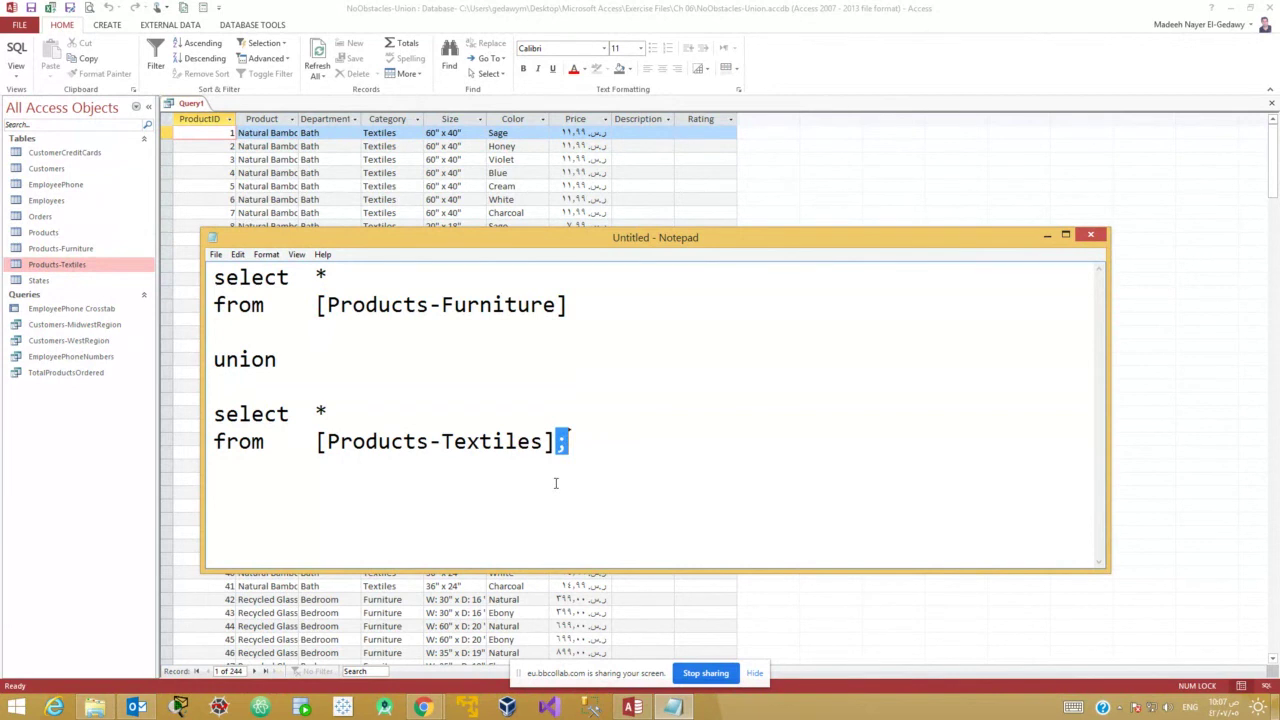
Return to Access and create a second blank query without tables, opening it in SQL View.
click(112, 27)
click(108, 25)
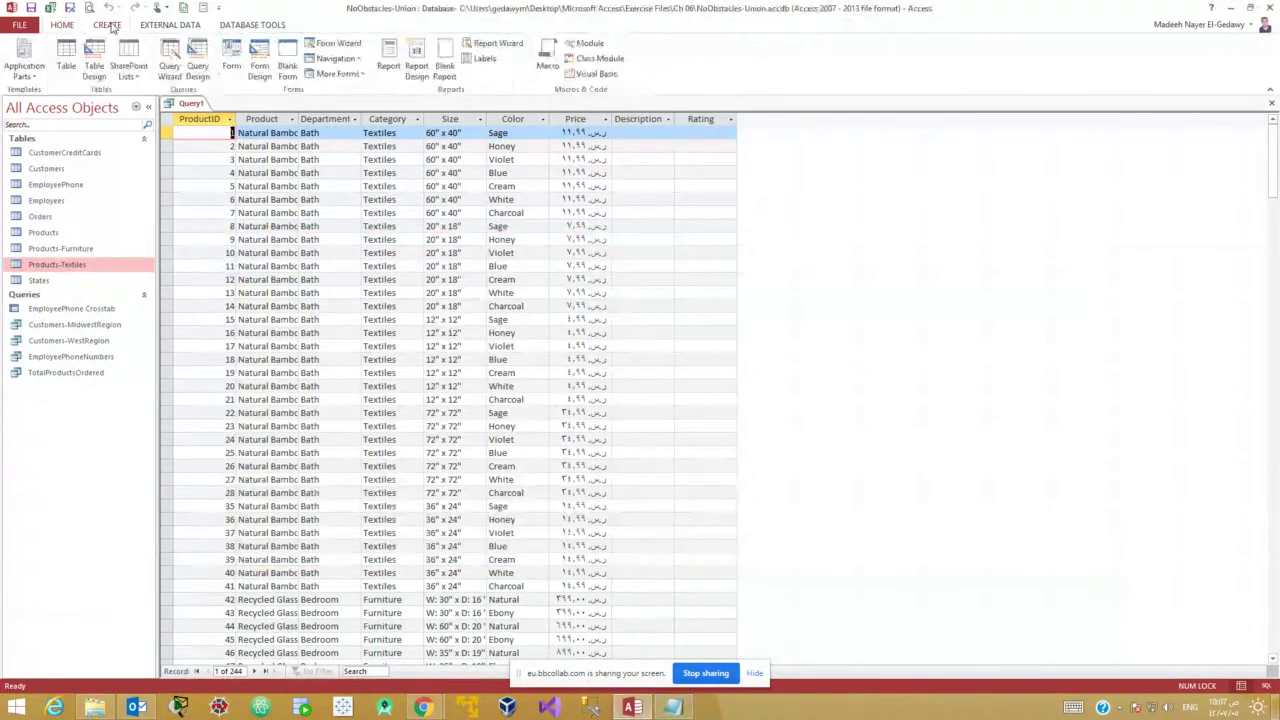
click(197, 72)
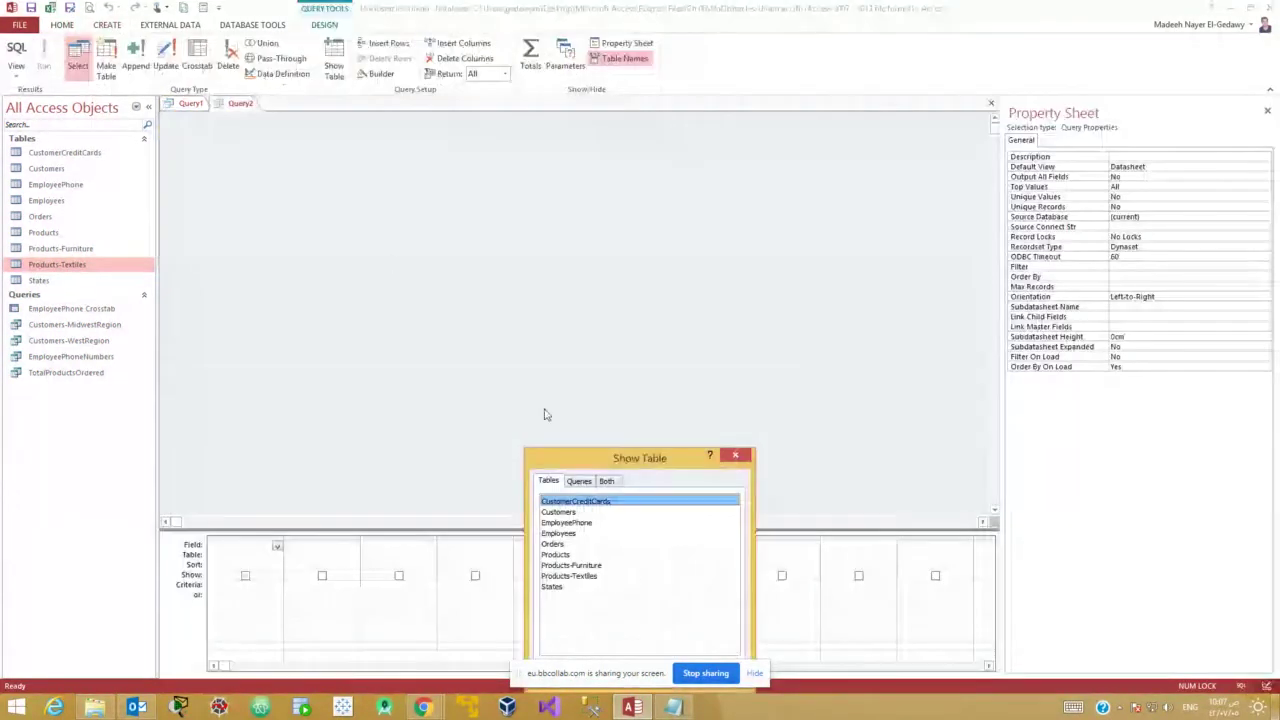
click(736, 455)
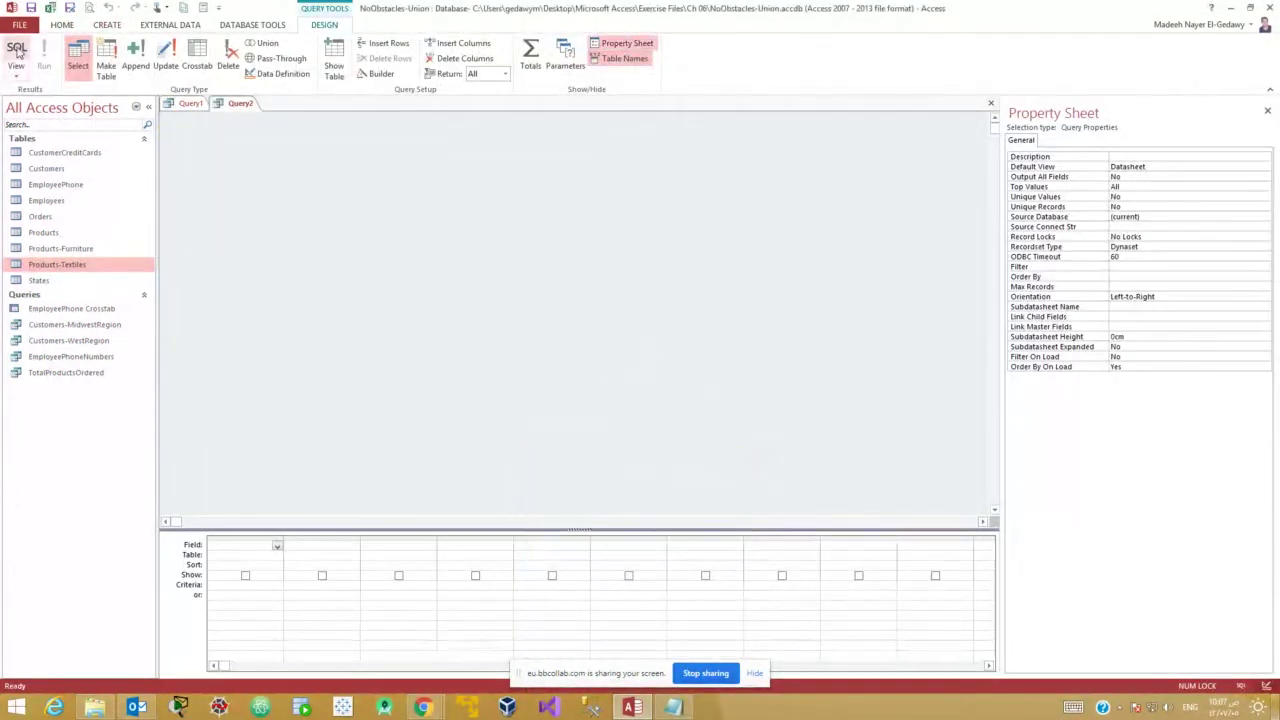
click(15, 72)
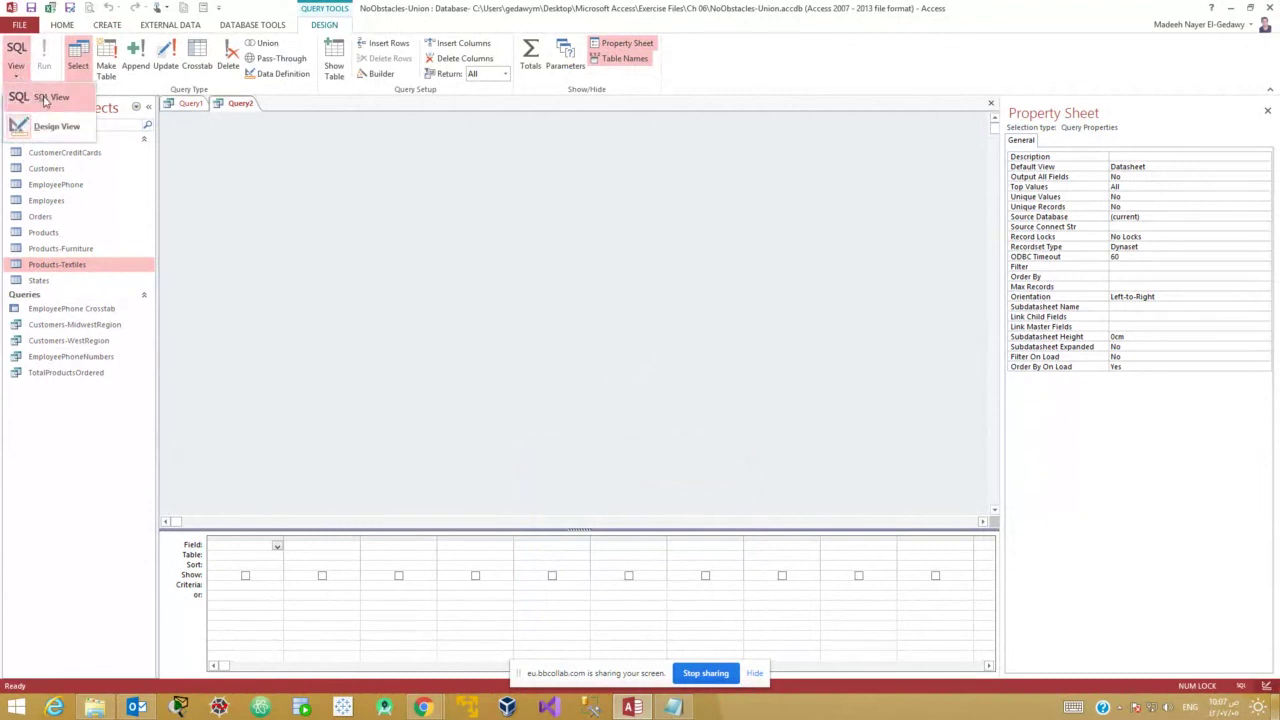
click(37, 98)
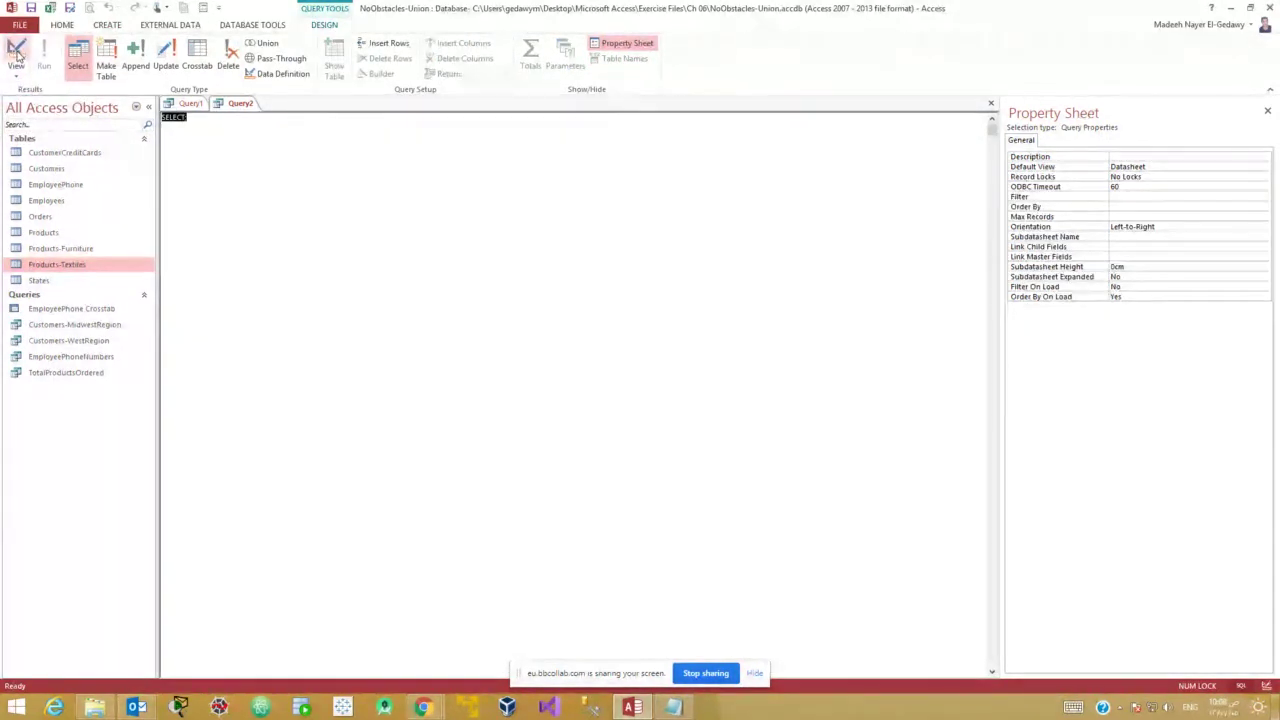
Switch to Notepad and examine the complete union statement that belongs in the query's SQL View.
click(673, 707)
click(600, 434)
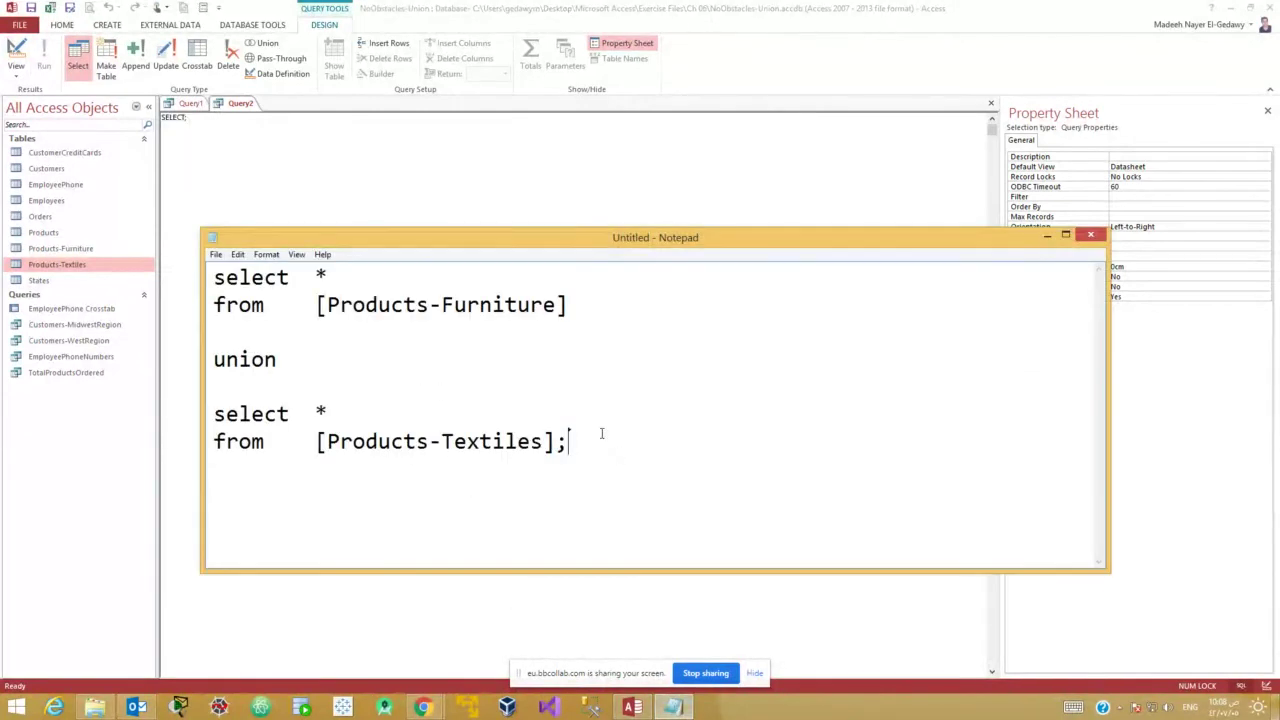
drag(600, 434, 195, 280)
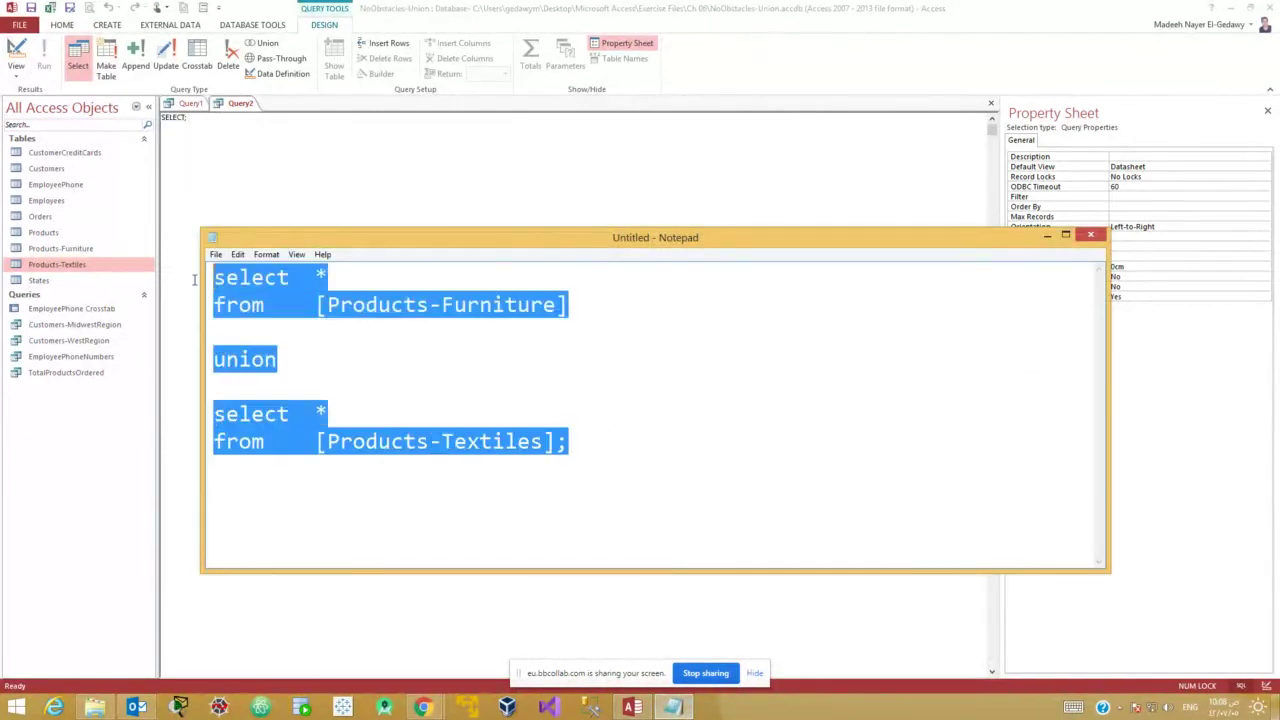
click(447, 391)
drag(585, 444, 205, 272)
click(419, 389)
click(587, 450)
drag(547, 447, 205, 276)
click(412, 397)
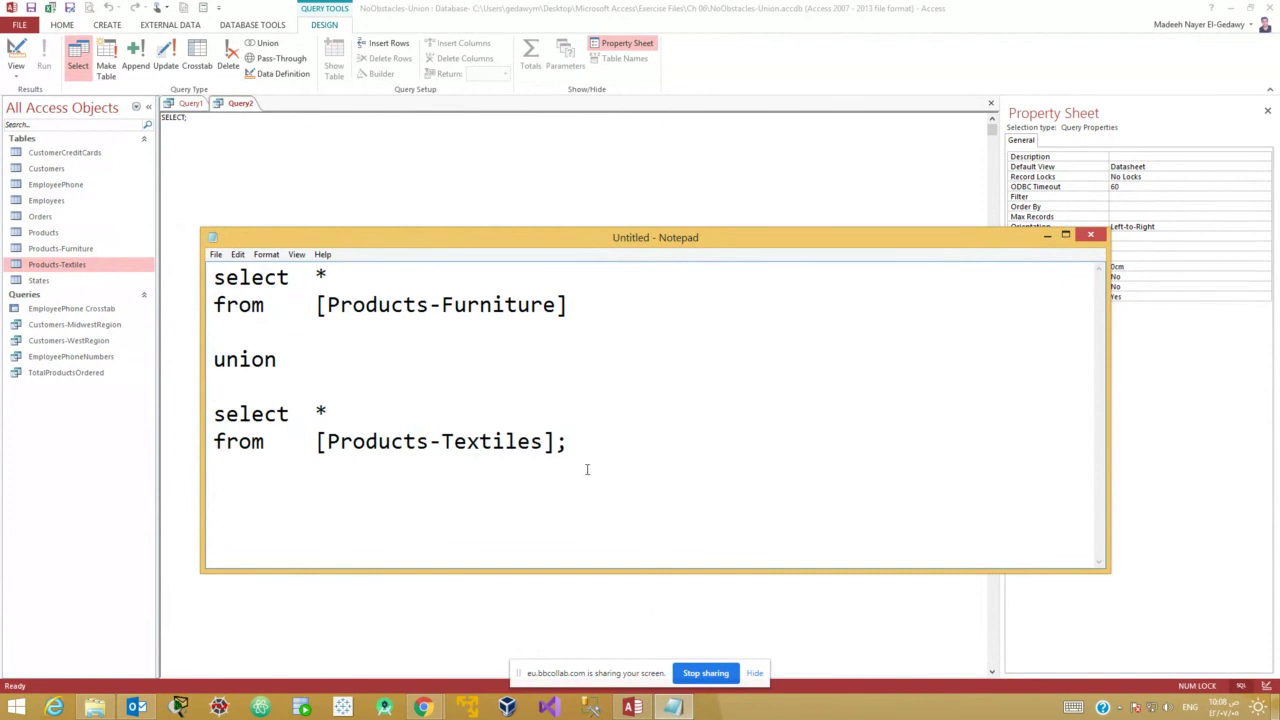
drag(588, 452, 36, 280)
click(349, 393)
drag(611, 451, 85, 250)
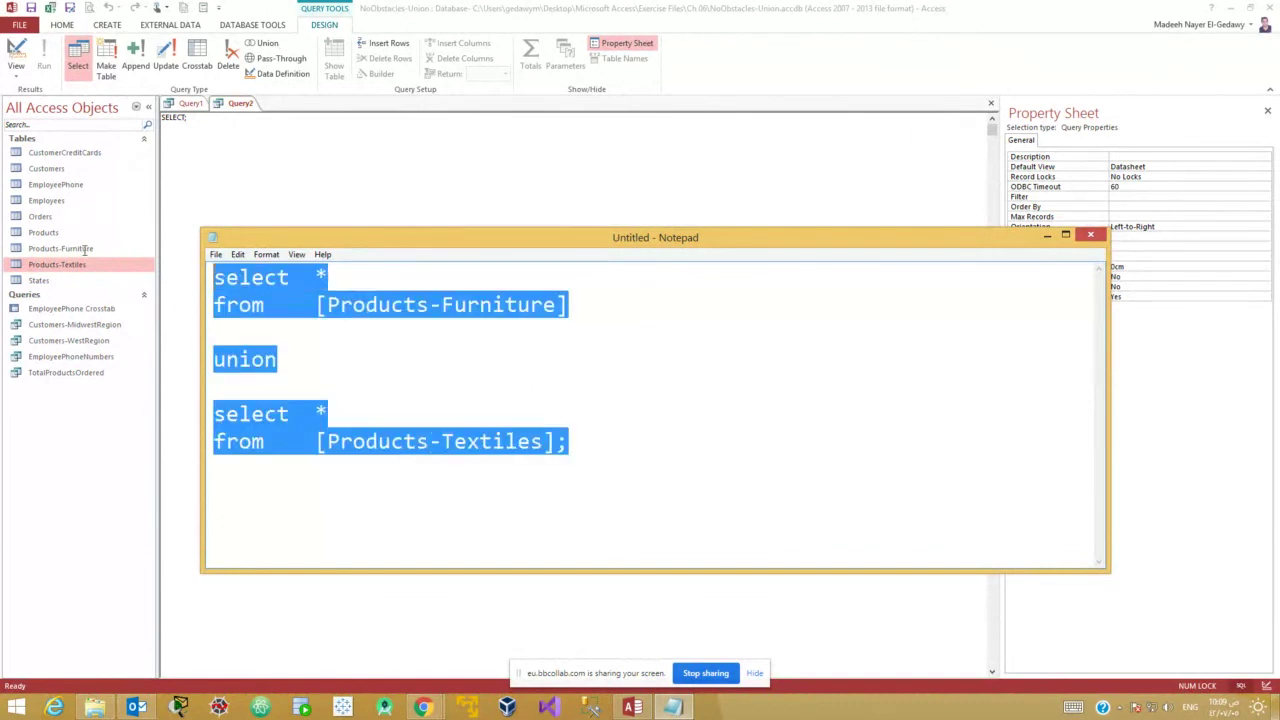
Compare the table names Products-Furniture and Products-Textiles in the two select statements.
click(364, 348)
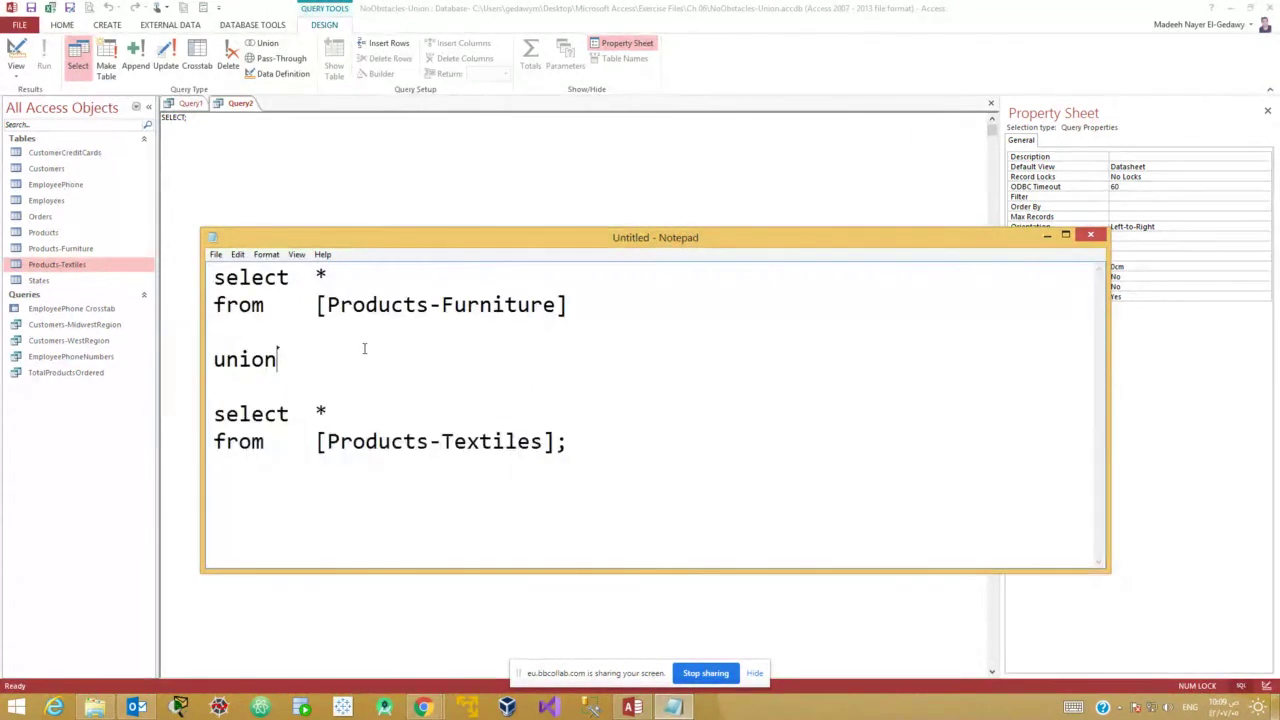
drag(328, 305, 558, 307)
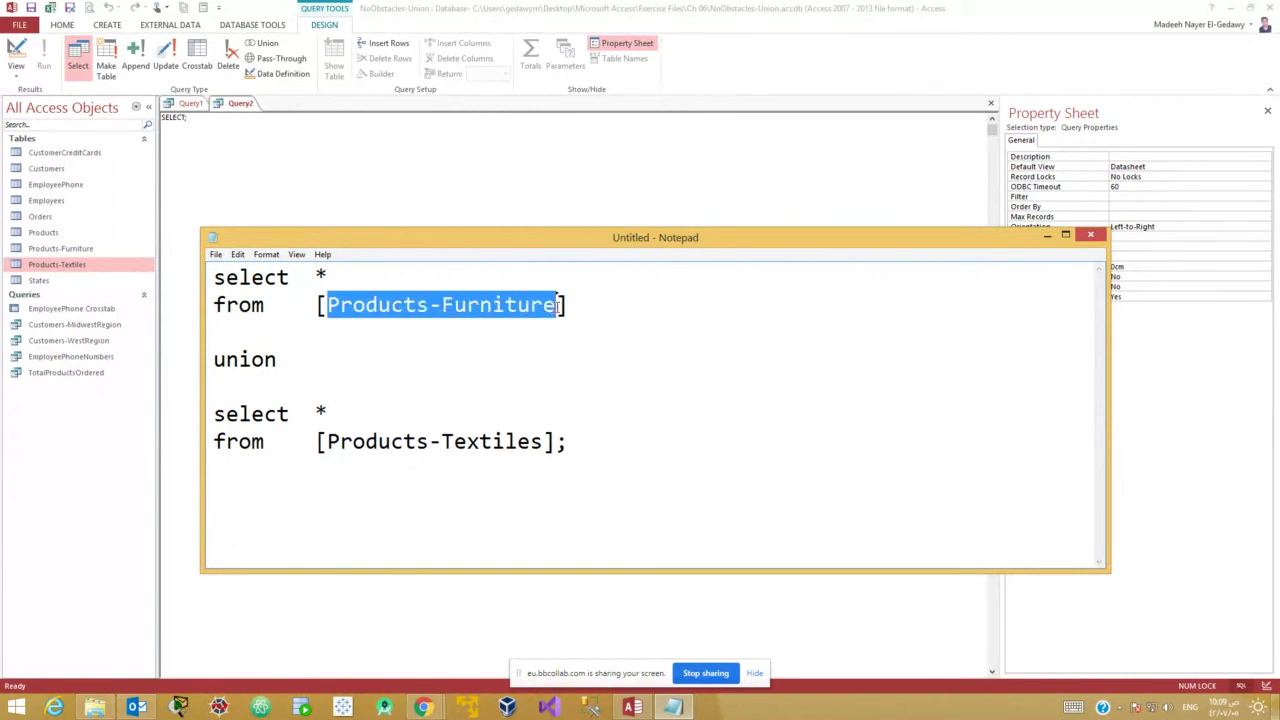
drag(327, 441, 556, 442)
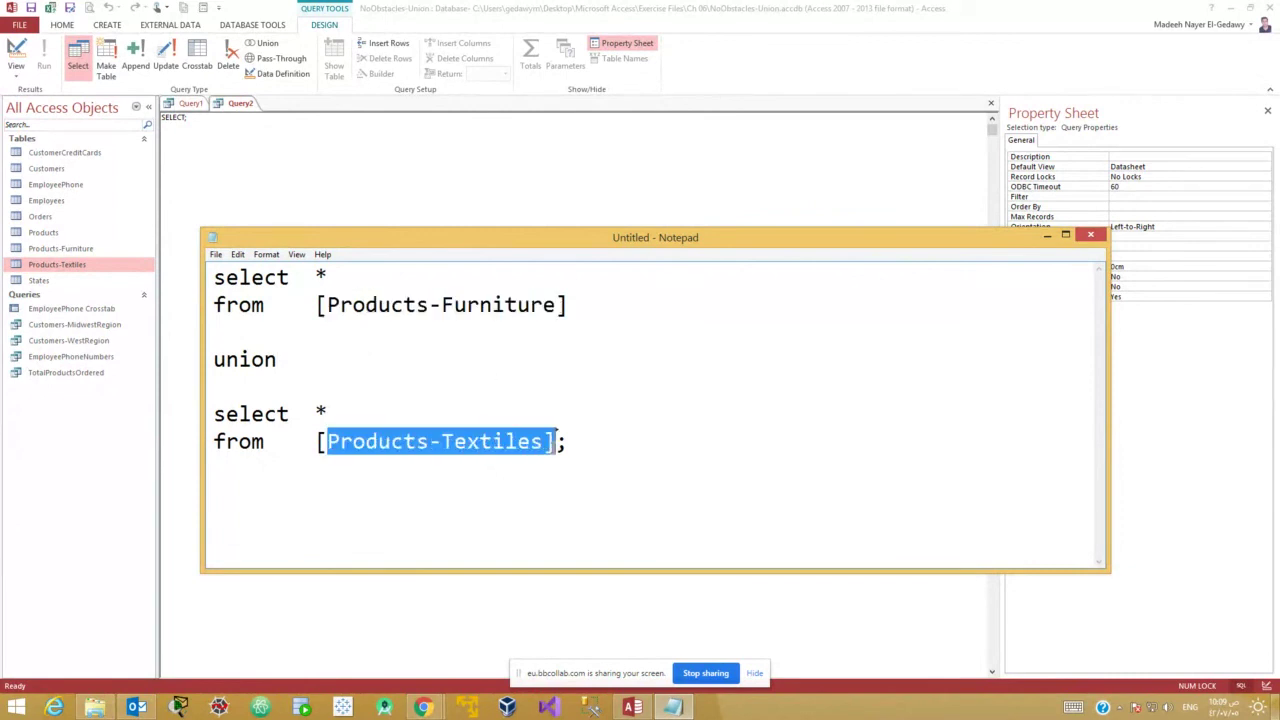
click(533, 493)
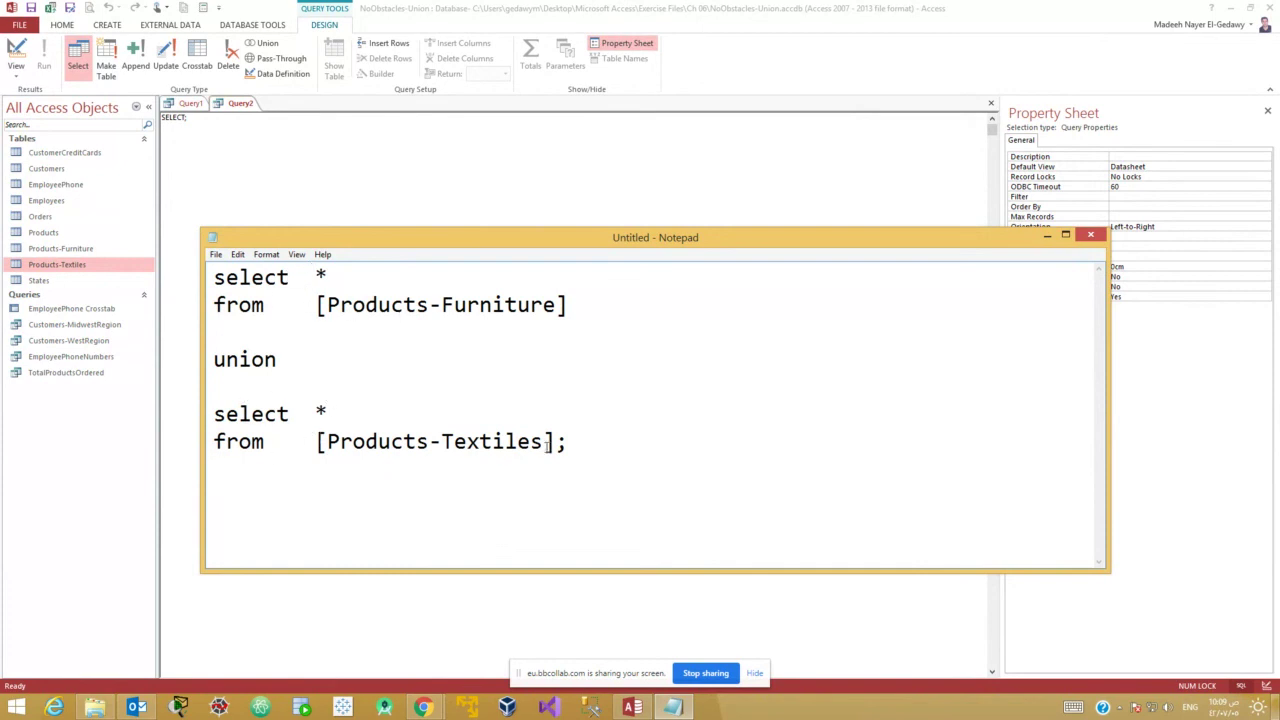
Highlight the union keyword between the two select statements and close the Notepad draft without saving it.
drag(294, 366, 212, 360)
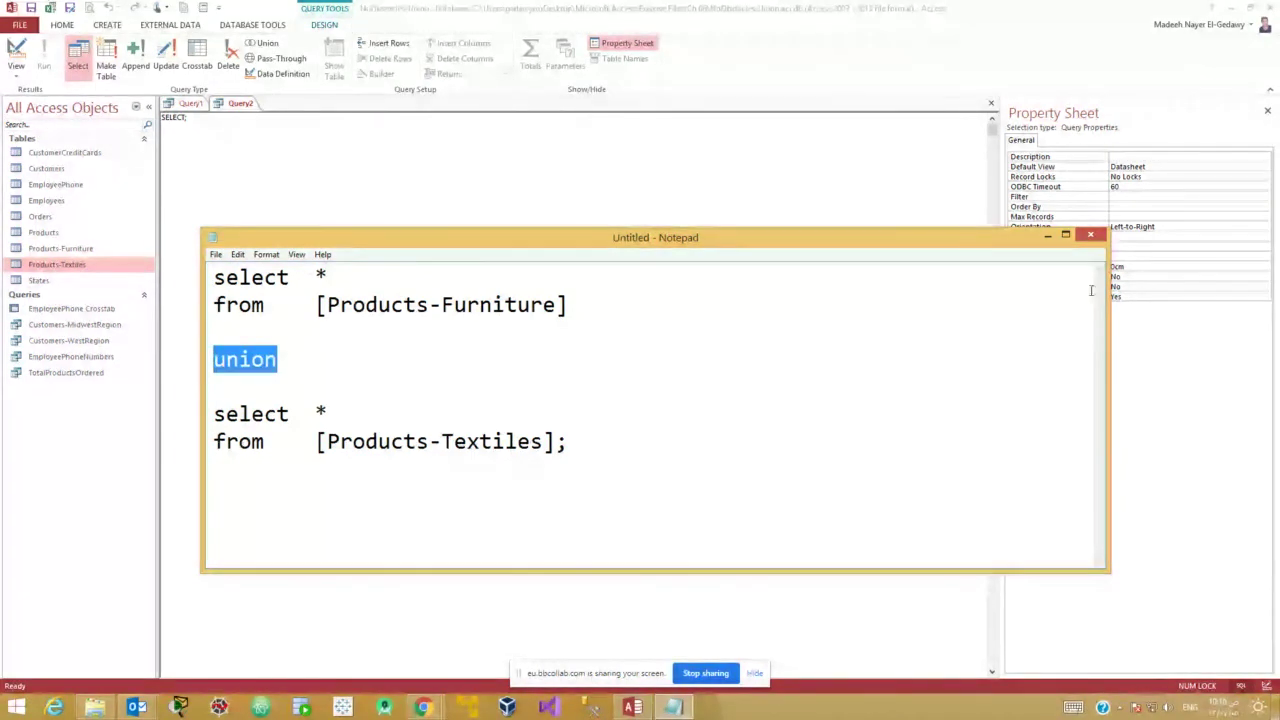
click(1090, 234)
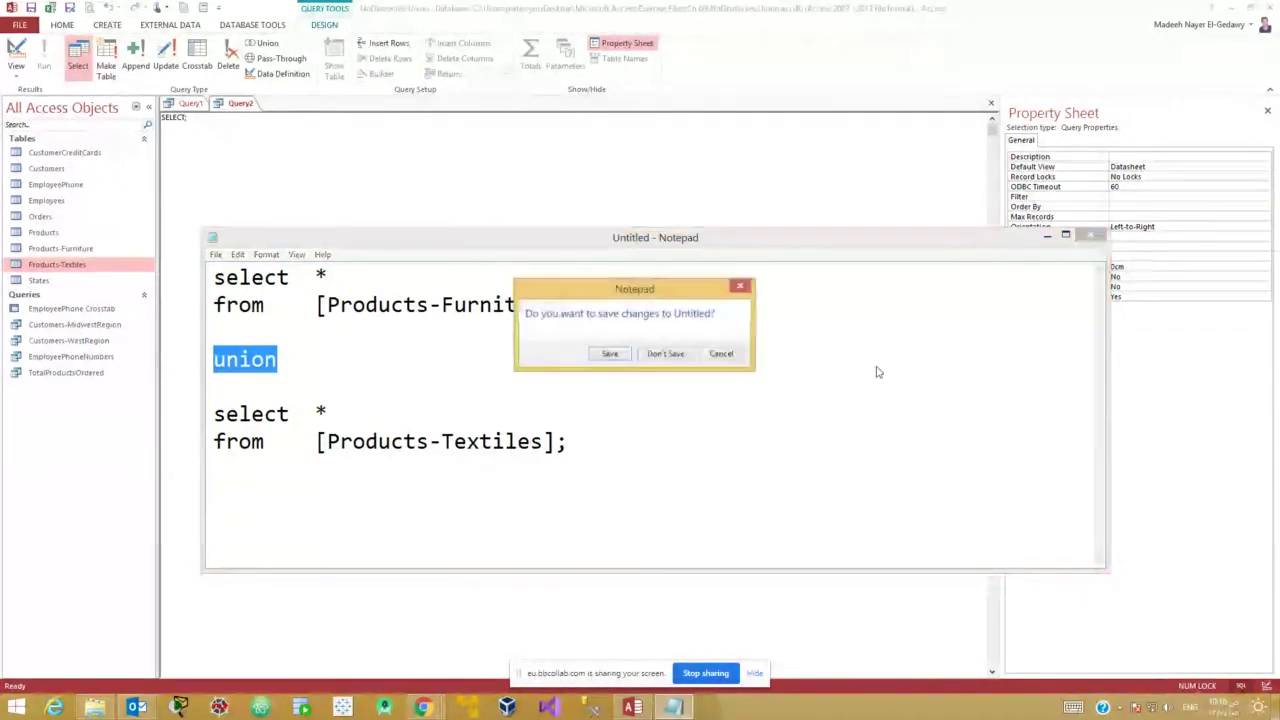
click(665, 354)
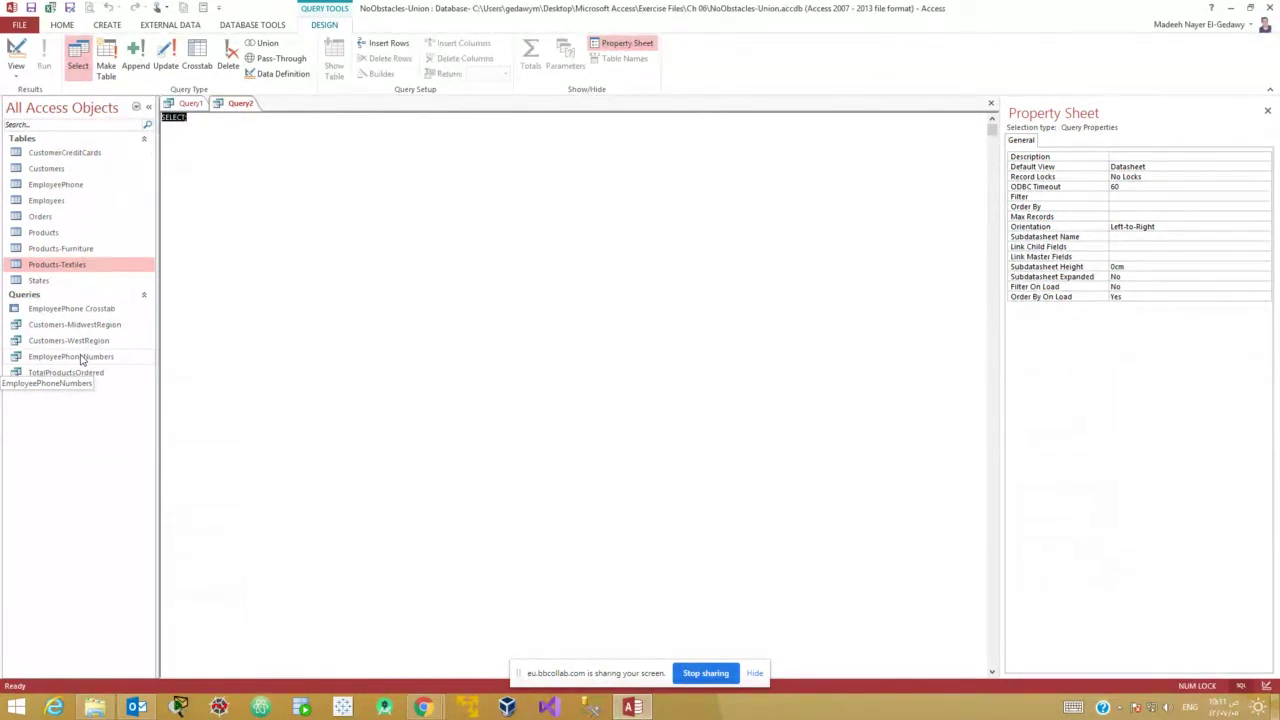
Examine the records of the Products-Furniture table down to the blank new row at its end and close the table.
click(55, 248)
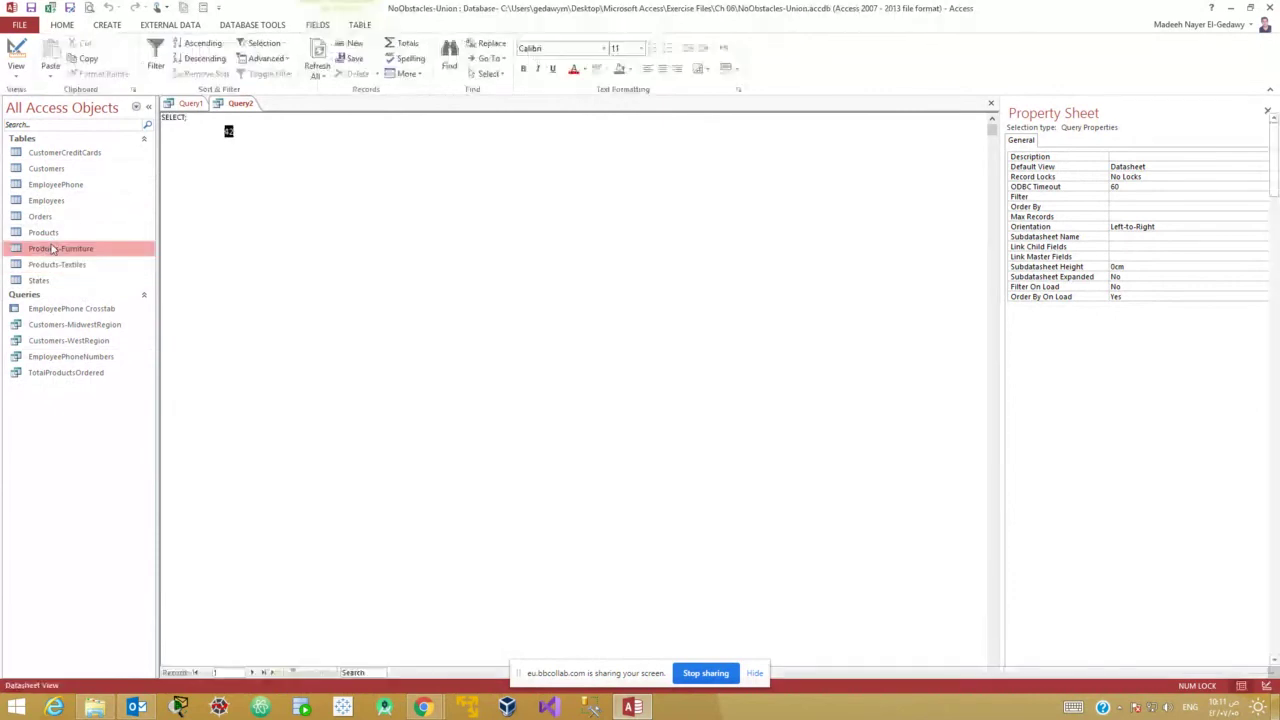
double_click(55, 248)
scroll(314, 534, down, 6)
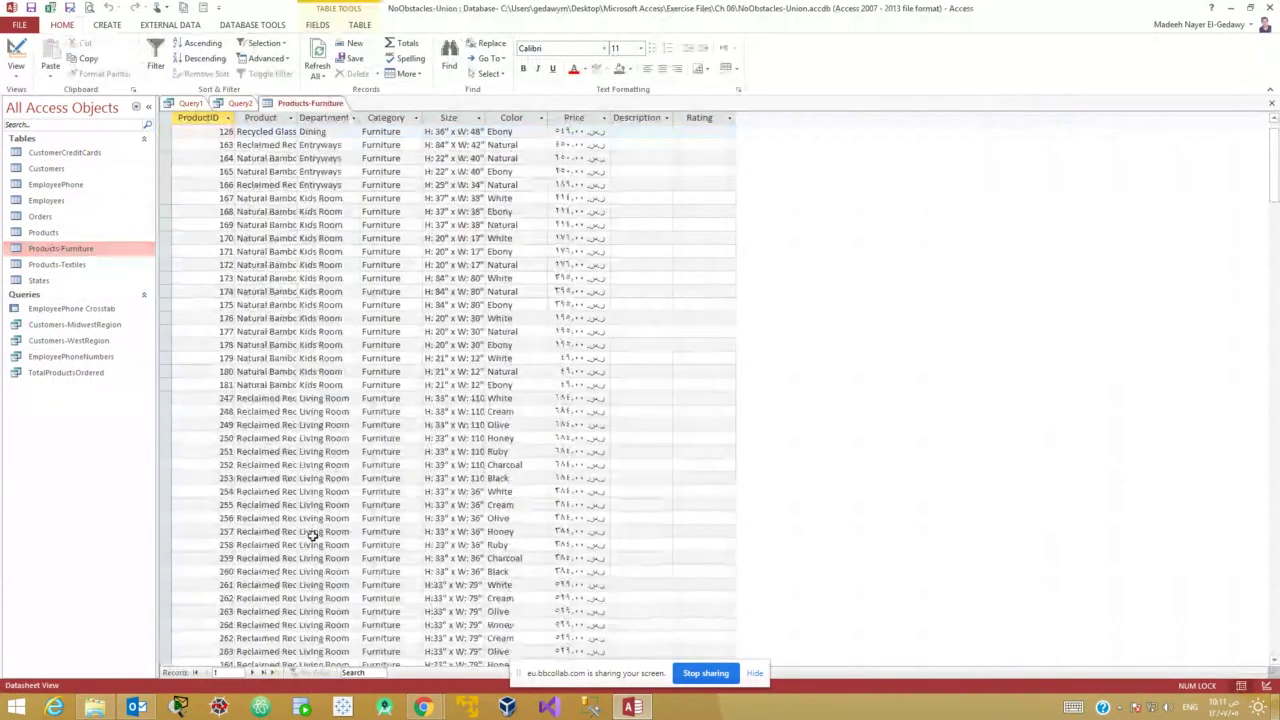
click(270, 673)
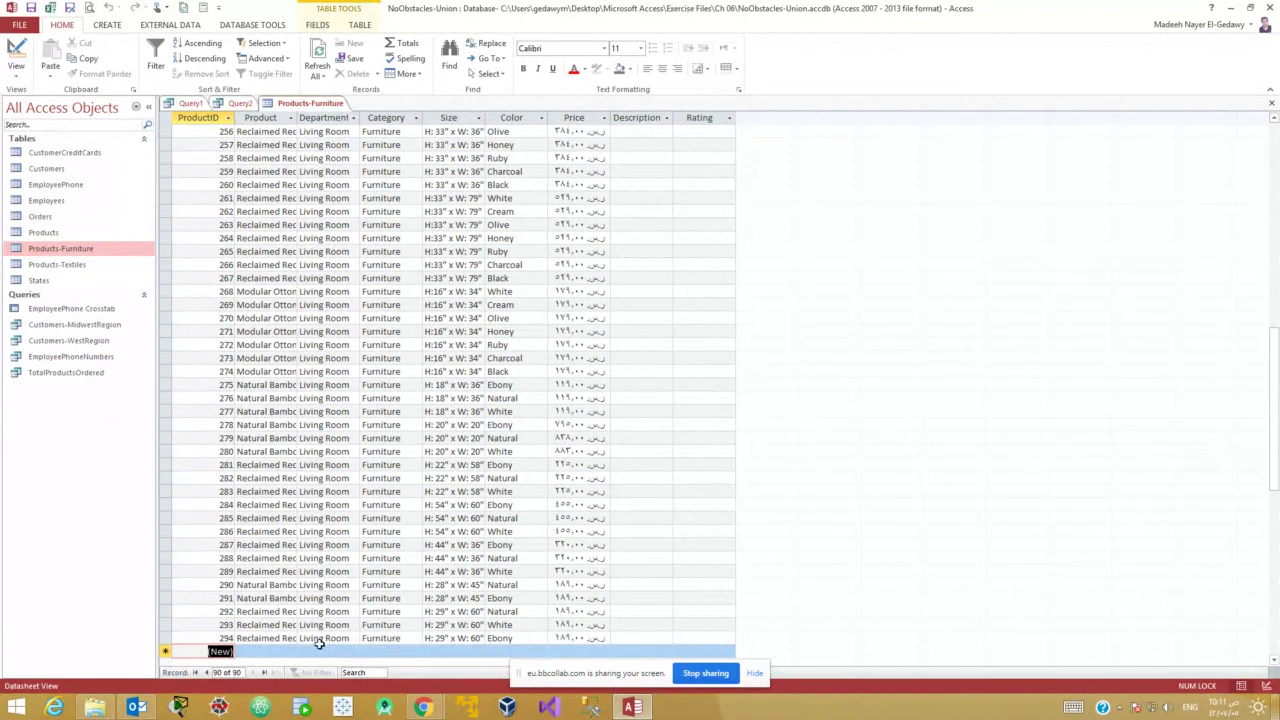
click(1273, 104)
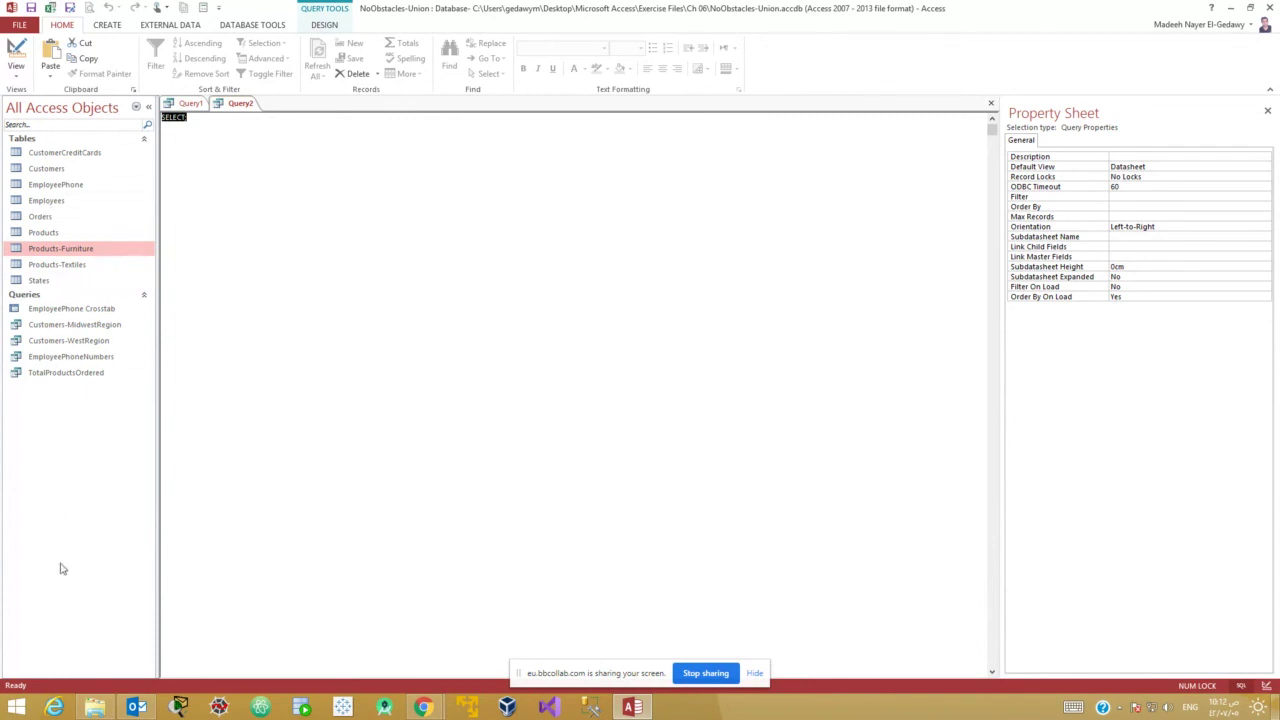
Stop sharing the screen with the eu.bbcollab.com session.
click(58, 241)
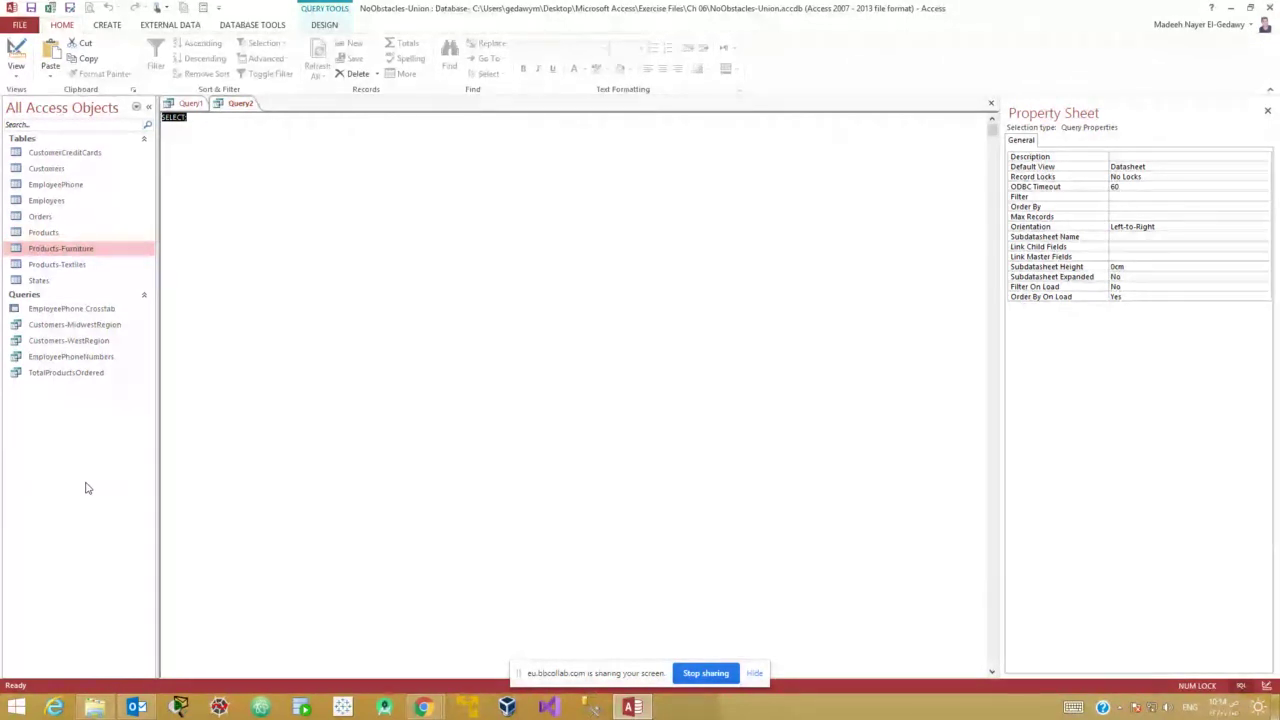
click(697, 673)
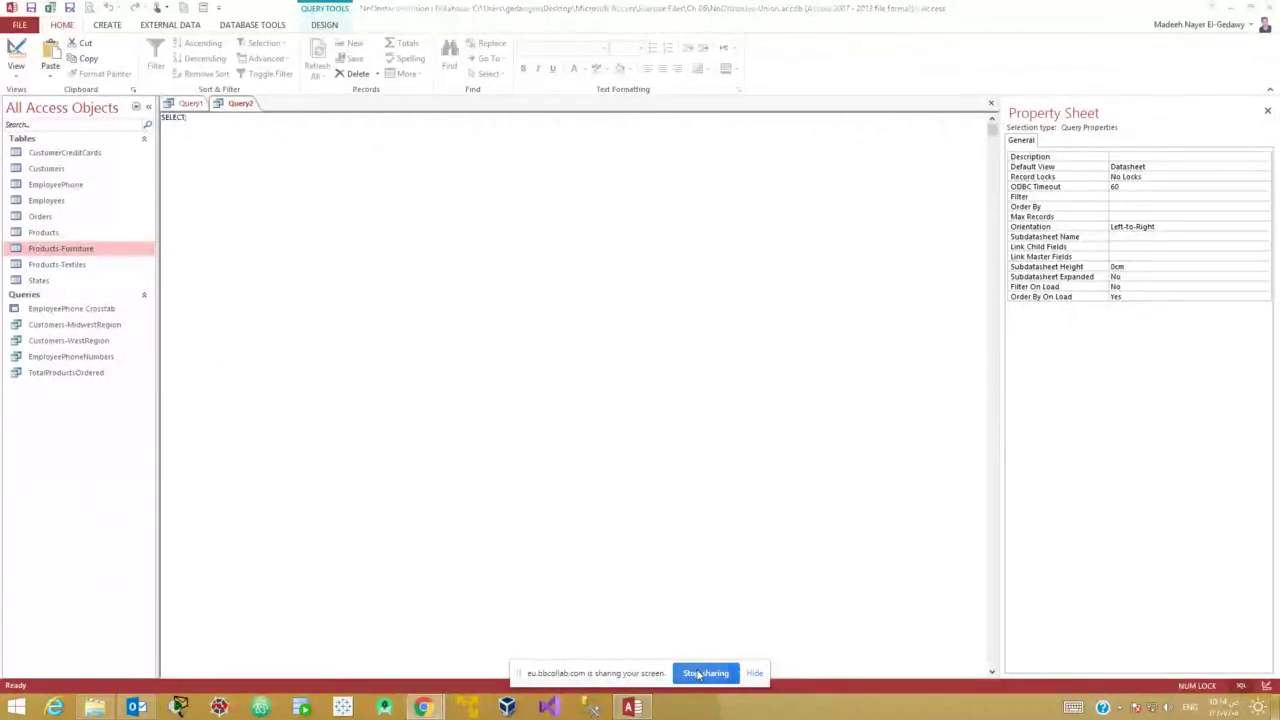